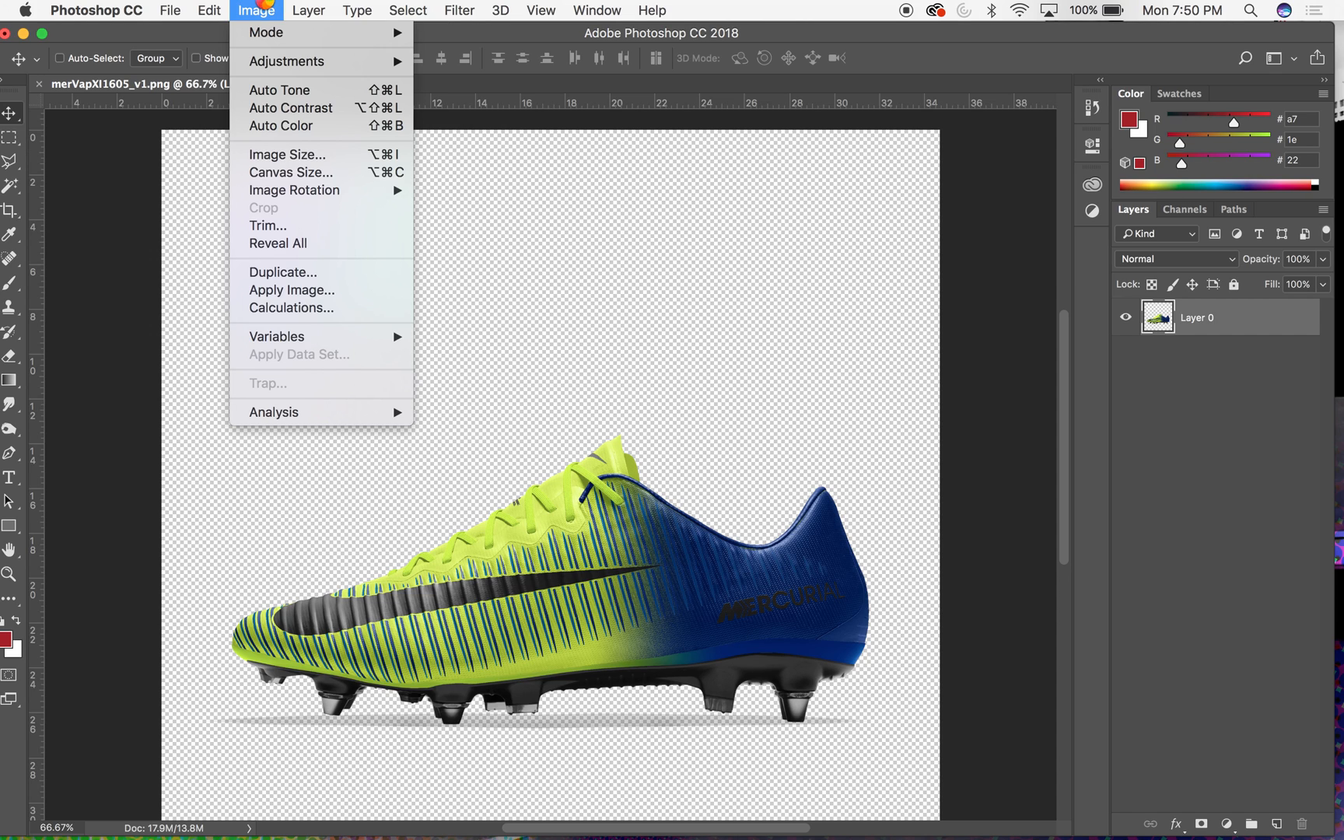
- Trim the transparent pixels from the top, bottom, left and right of the boot image
left_click(615, 203)
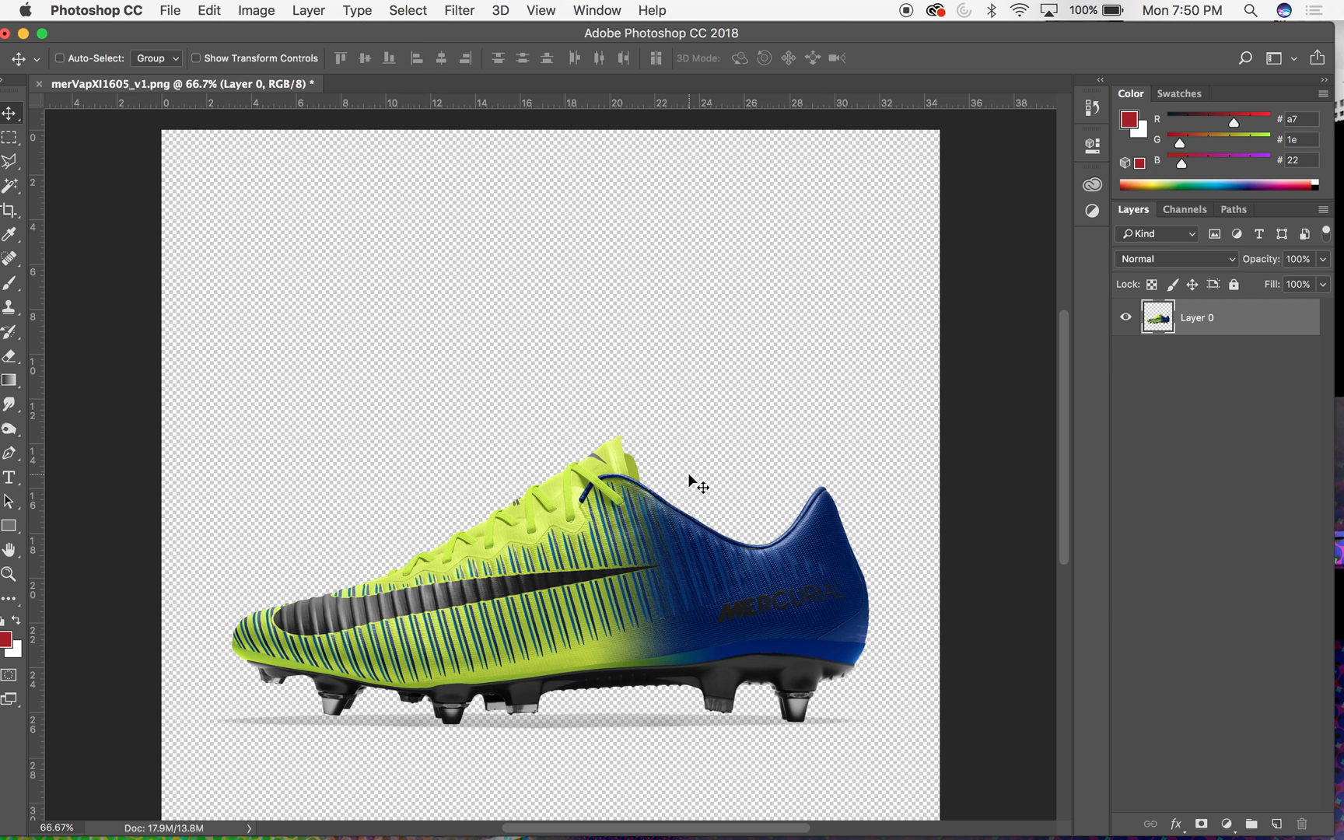
key("super+equal")
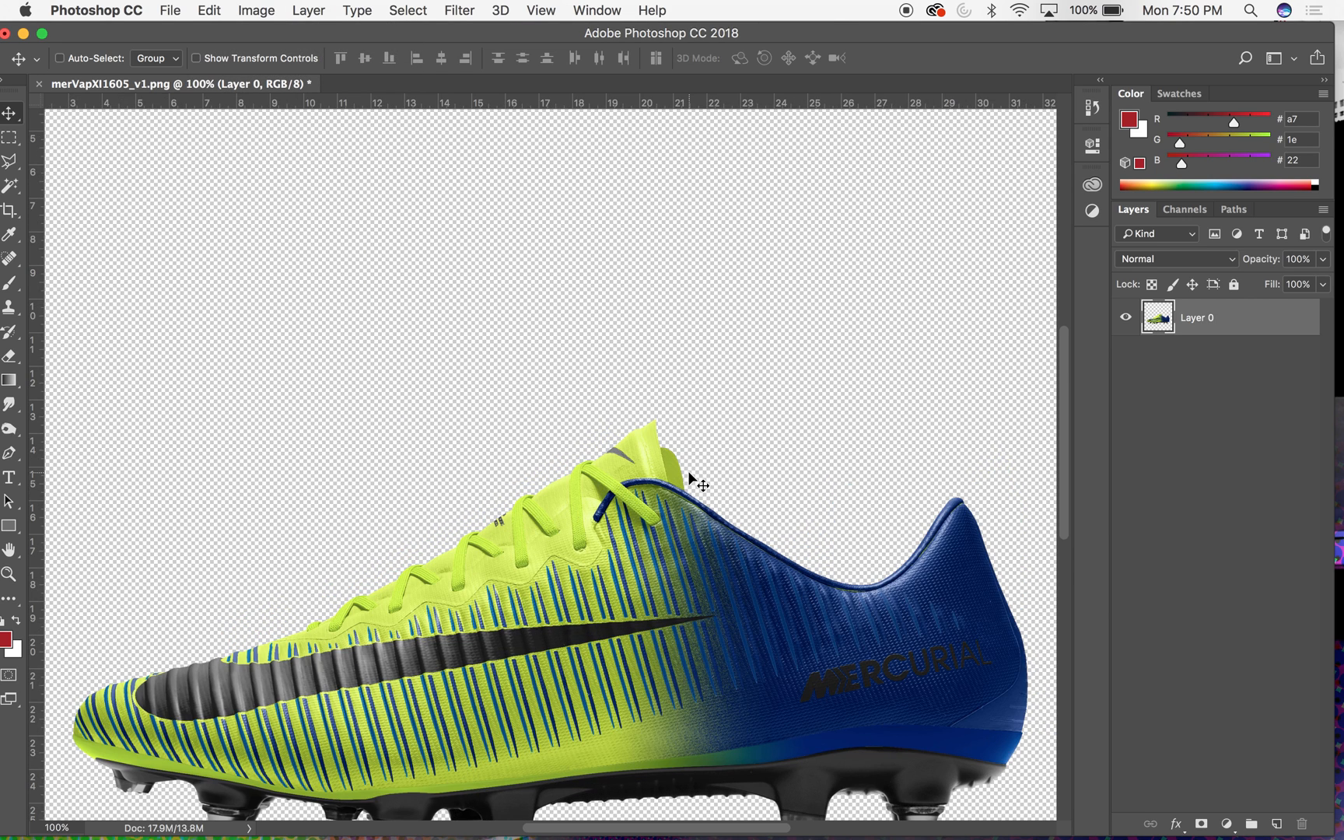
scroll(689, 473, "down", 1)
scroll(690, 473, "down", 2)
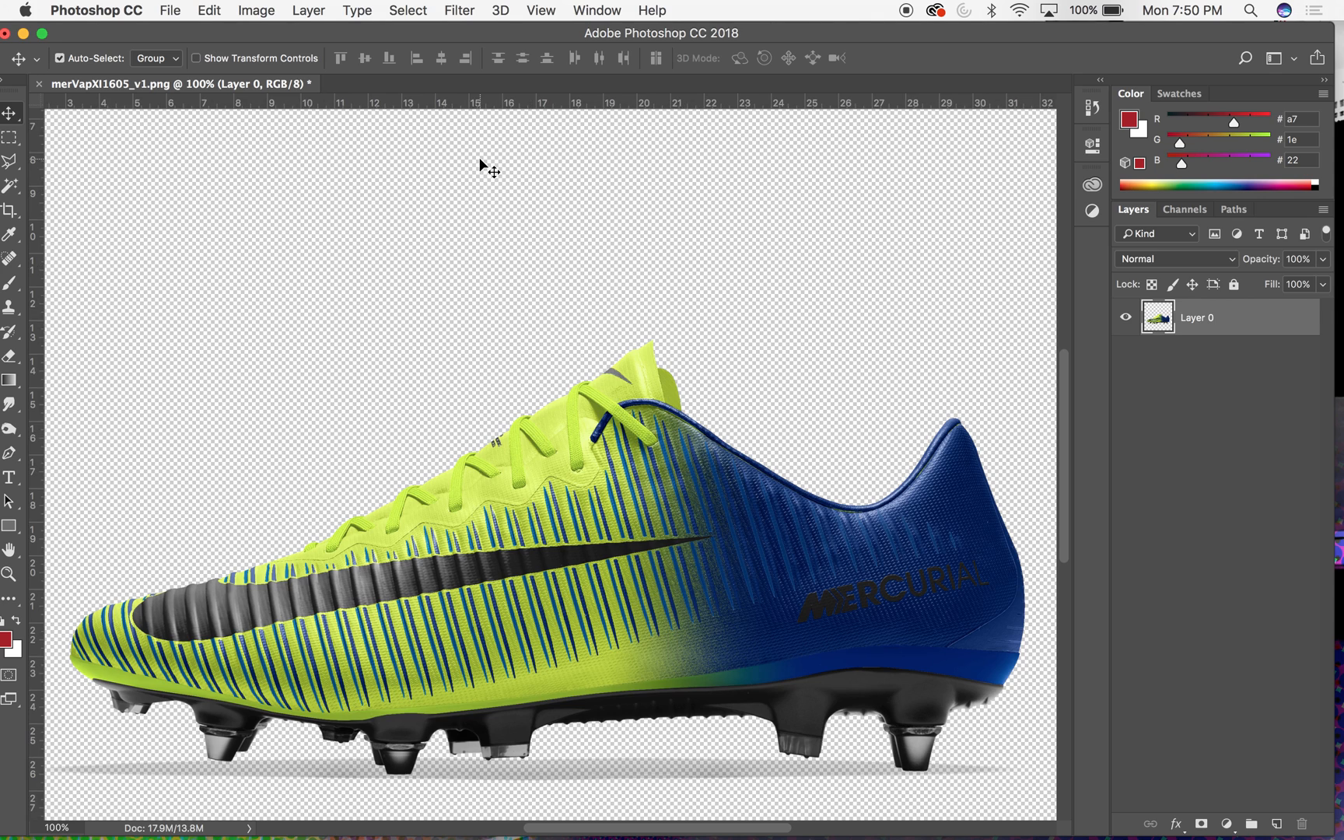
key("super+minus")
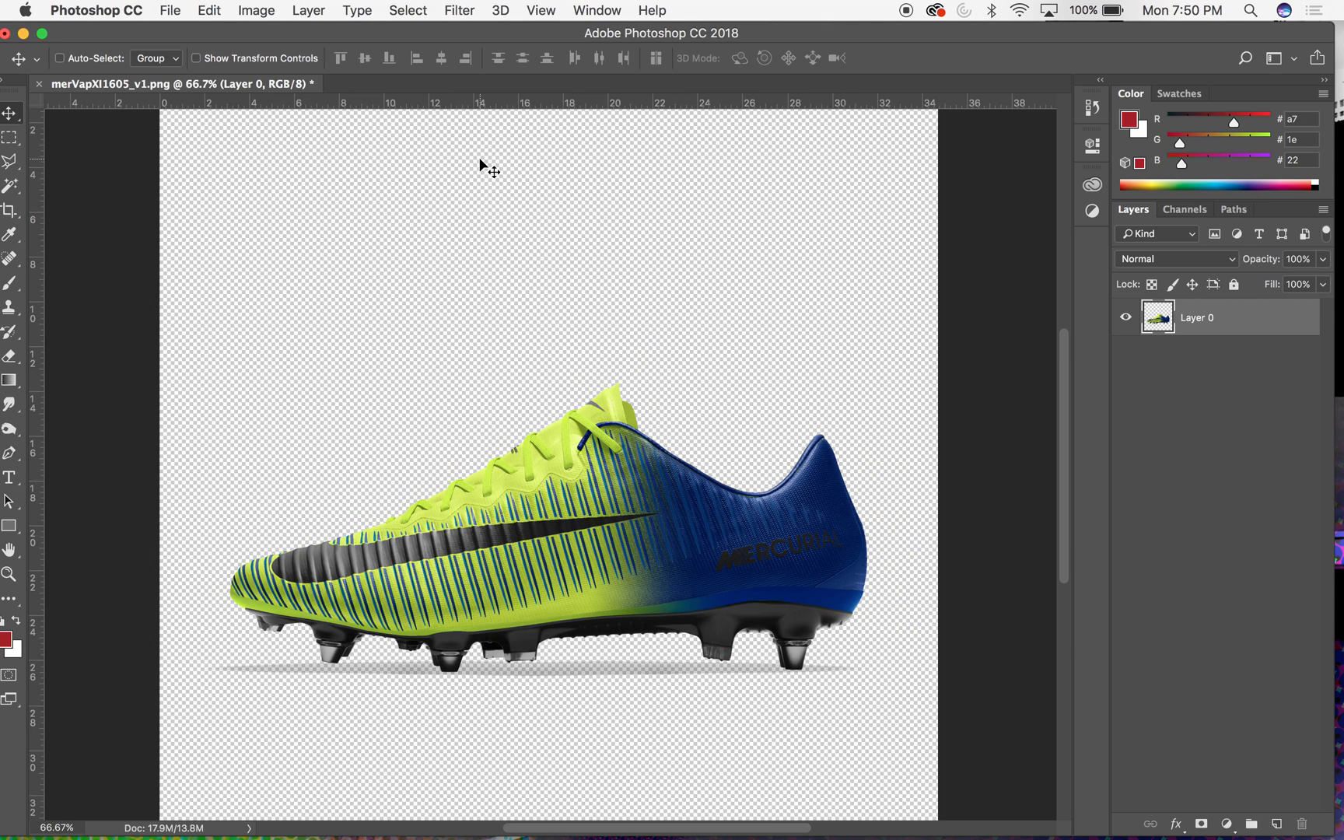
left_click(257, 10)
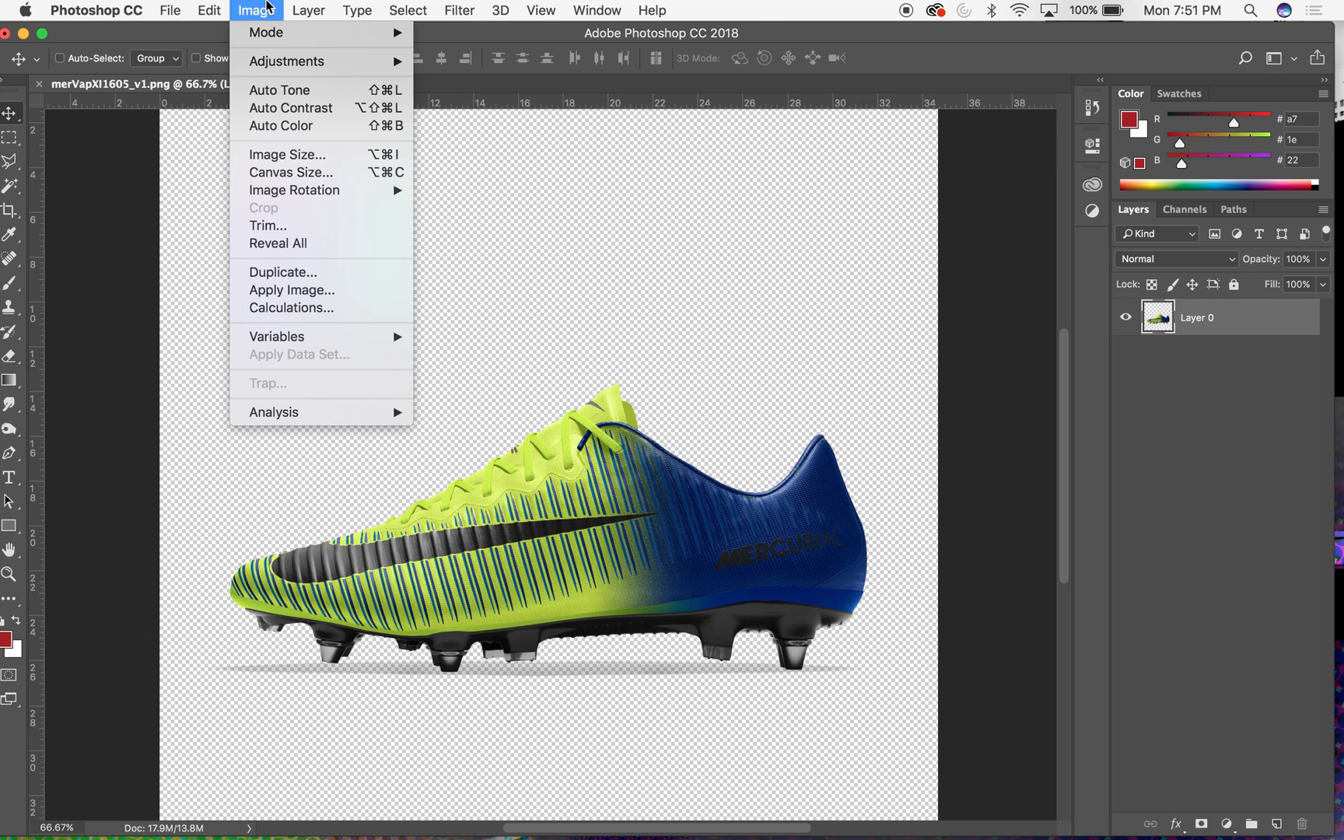
left_click(291, 225)
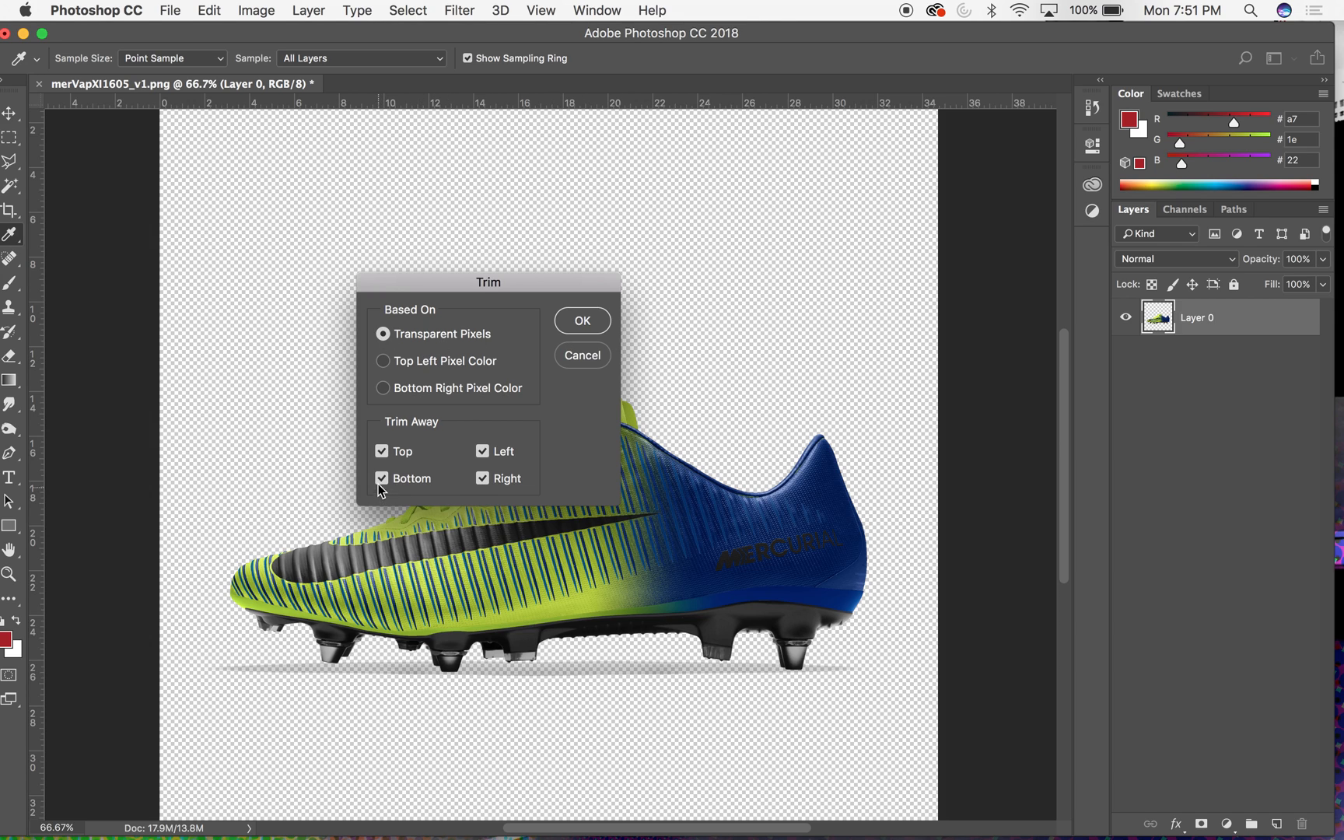
left_click(583, 320)
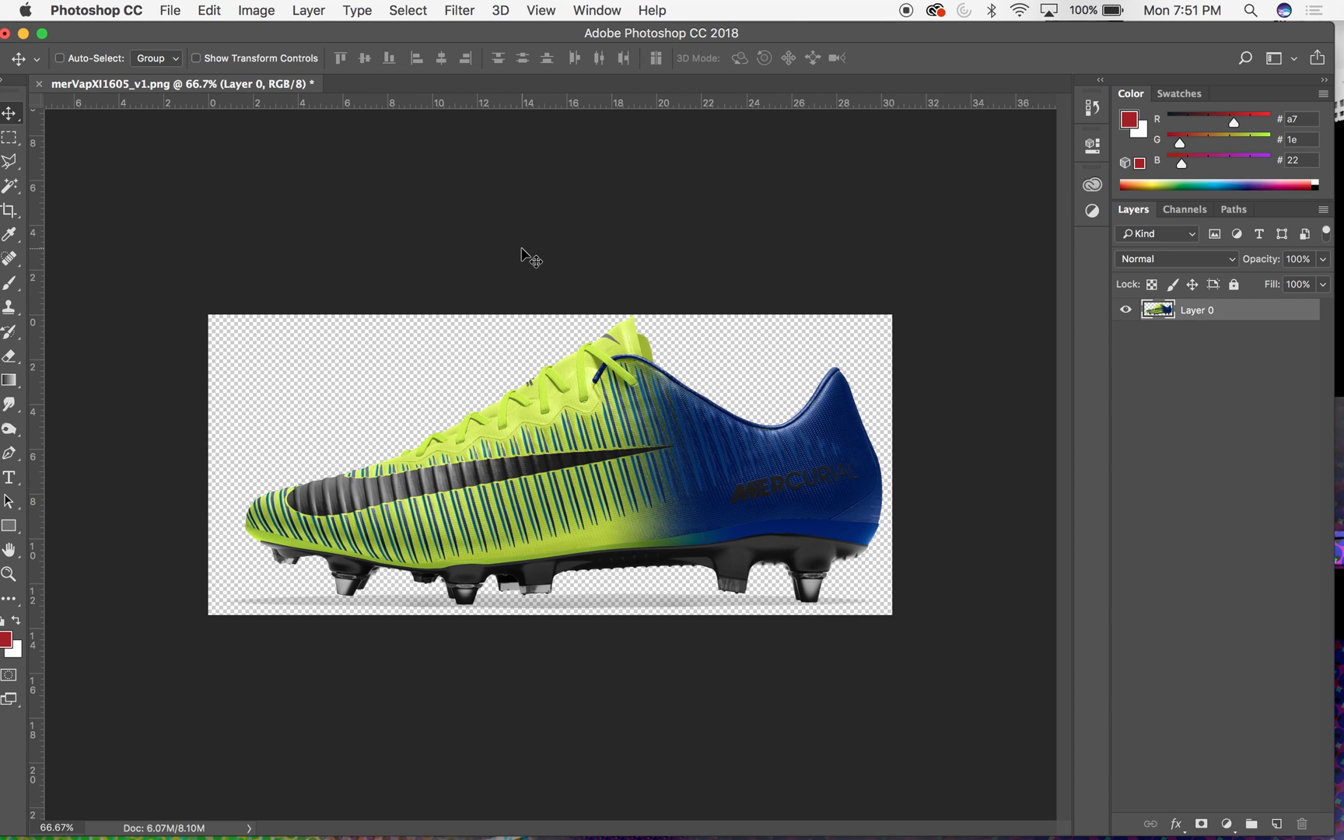
- Inspect the boot's toe, studs and the ground shadow beneath them at 200% zoom
key("super+equal")
key("super+equal")
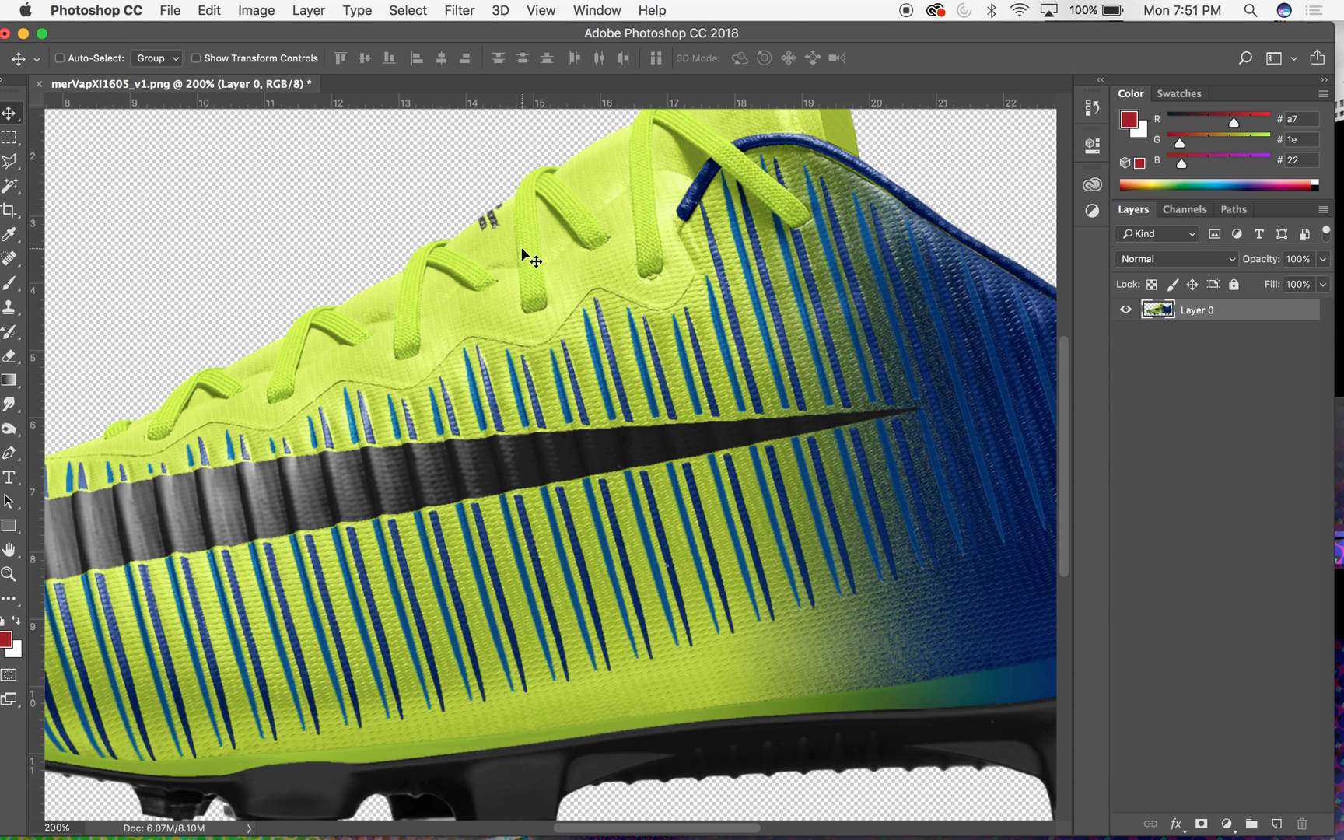
scroll(522, 249, "up", 4)
scroll(522, 249, "down", 12)
scroll(522, 249, "left", 10)
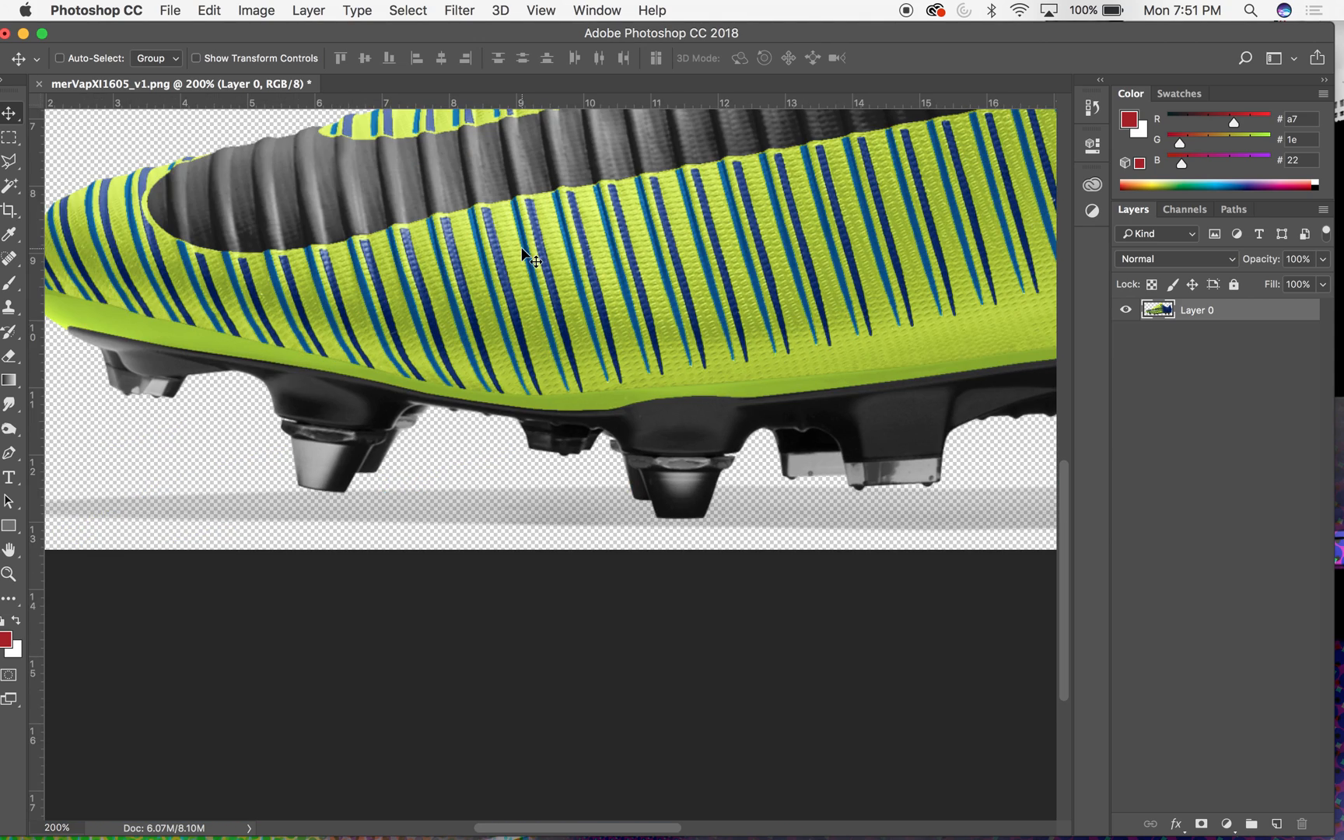
key("super+minus")
key("super+minus")
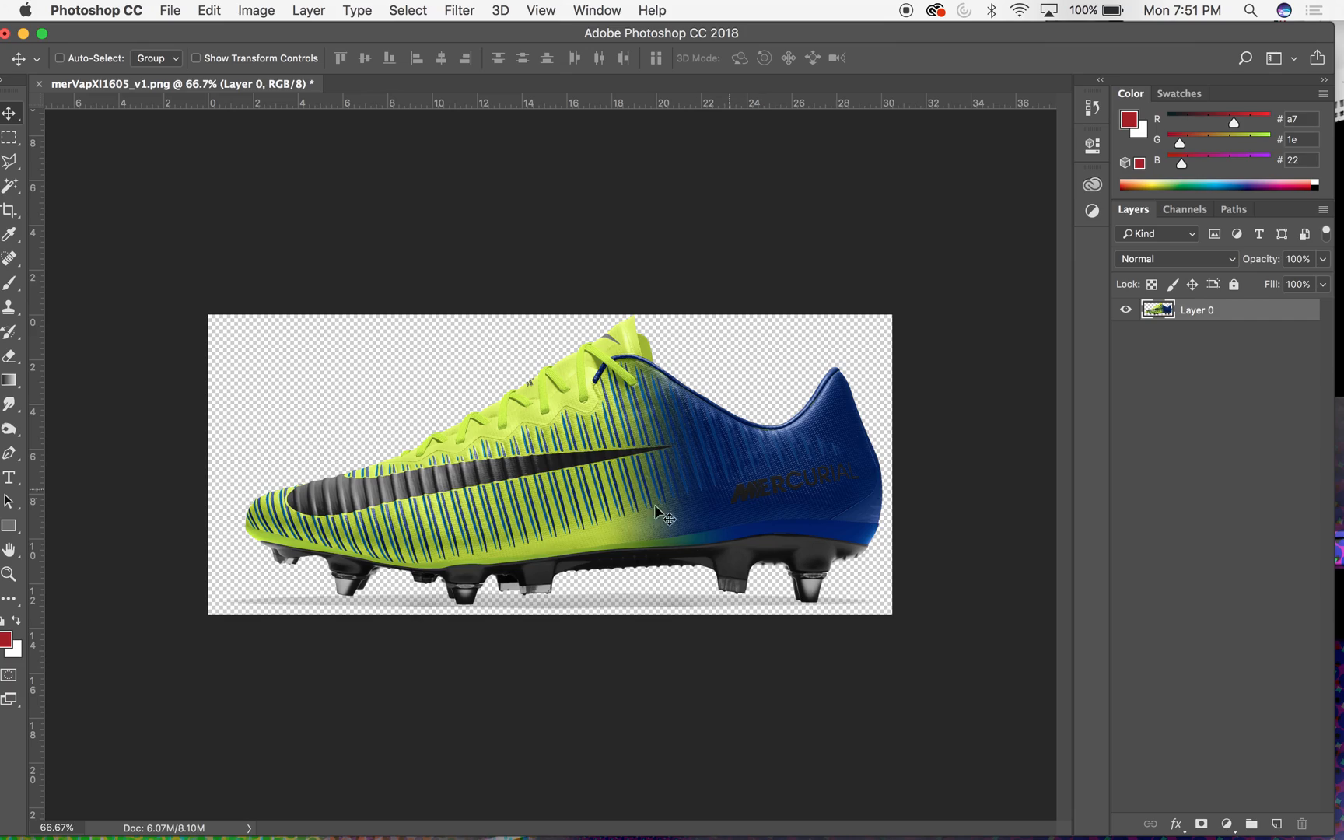
key("super+equal")
key("super+equal")
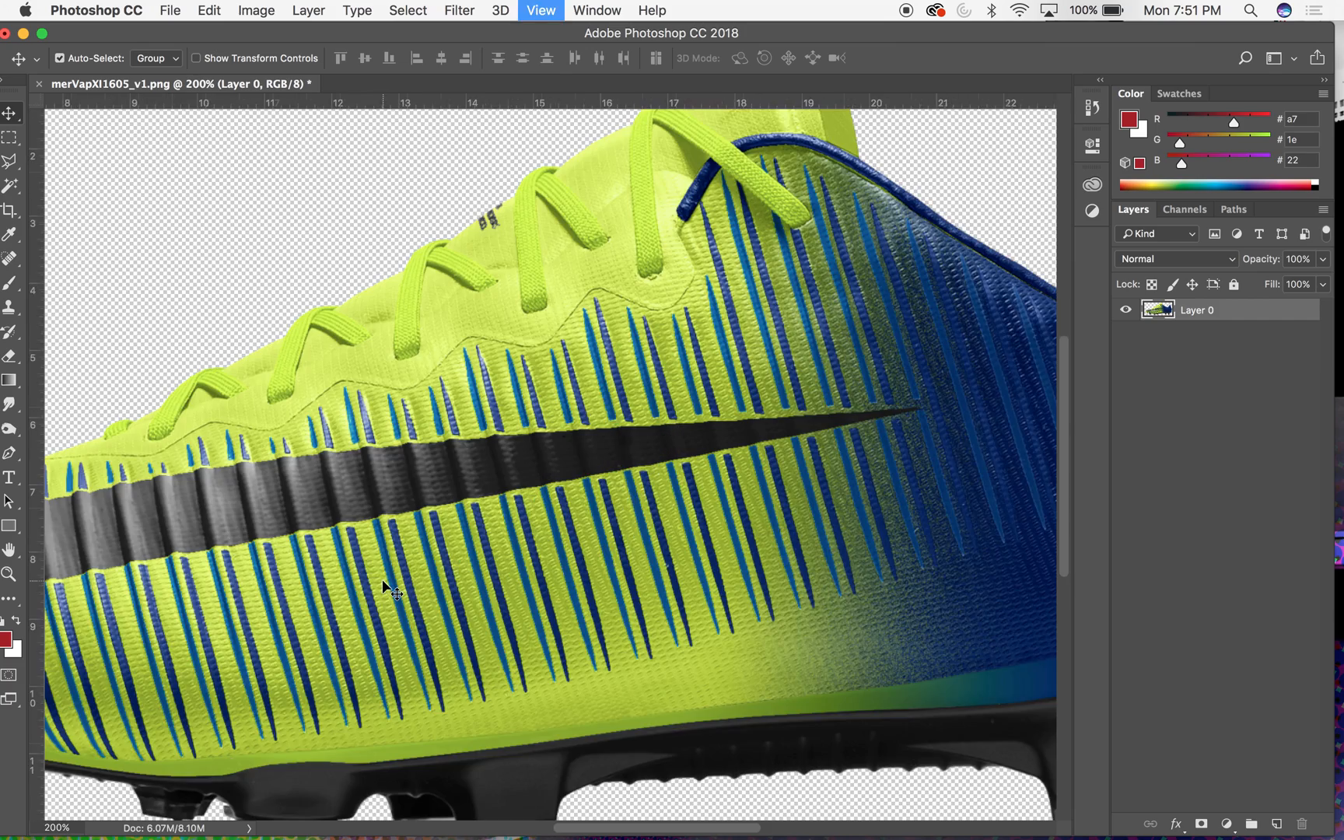
scroll(382, 580, "down", 8)
scroll(383, 584, "down", 3)
scroll(384, 584, "left", 7)
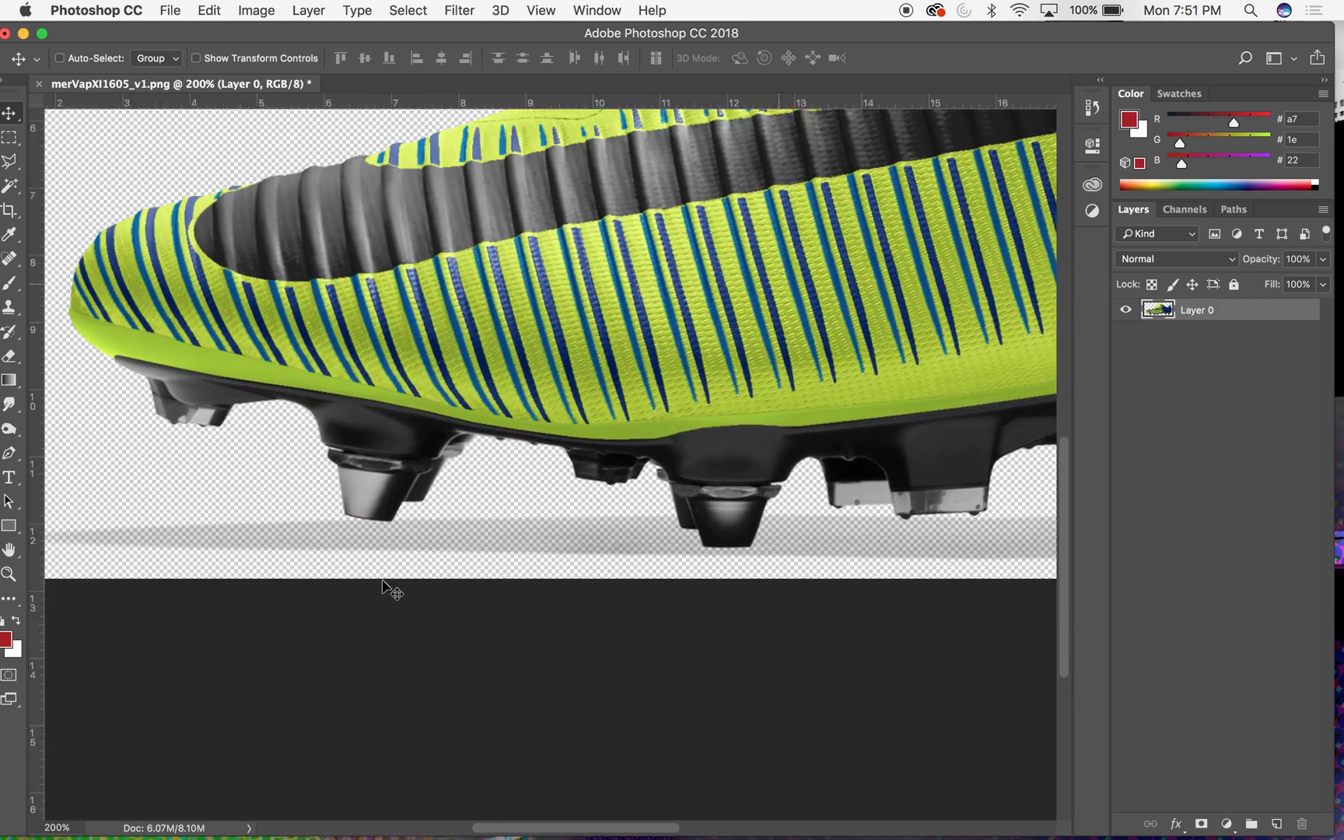
scroll(383, 585, "left", 5)
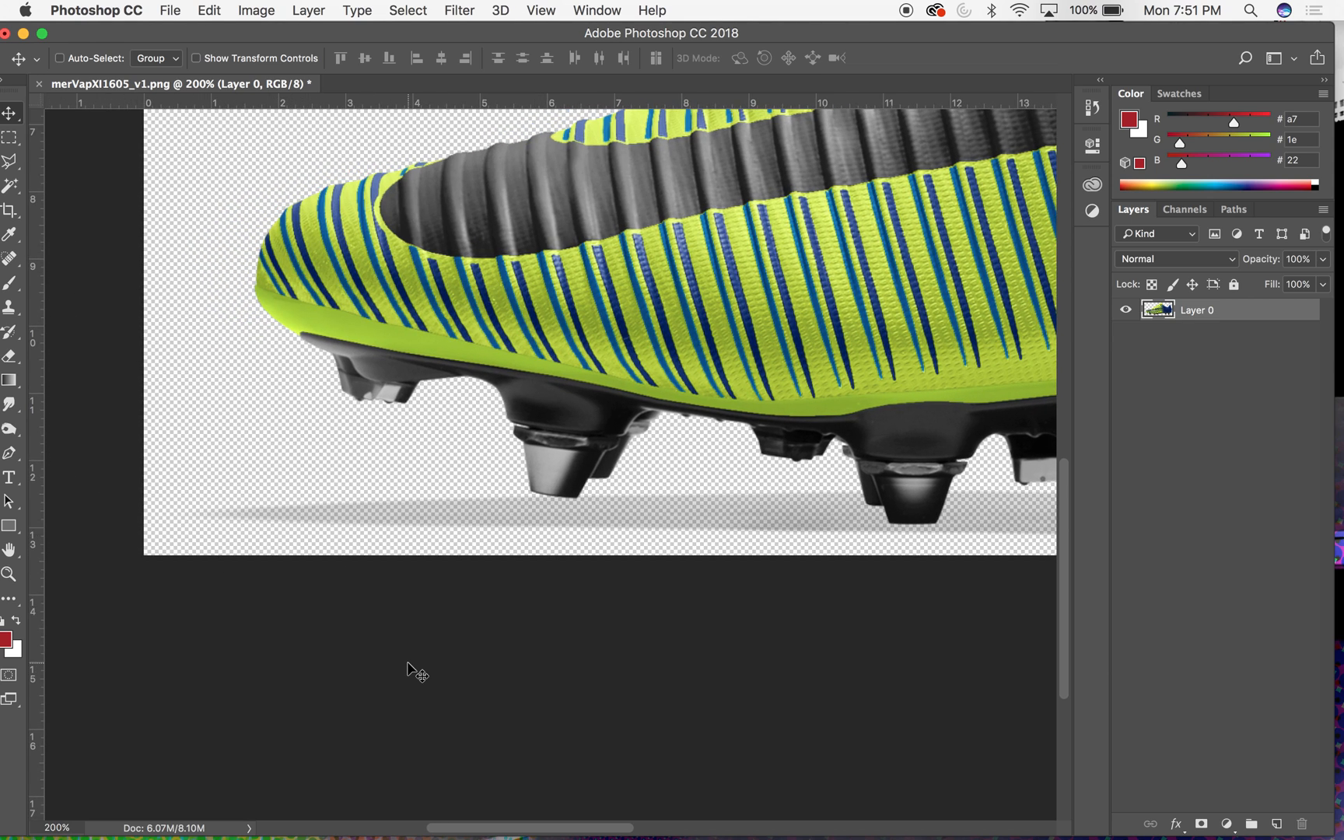
- Start a Magnetic Lasso outline below the toe and trace above the ground shadow, around the tips of the front studs
key("p")
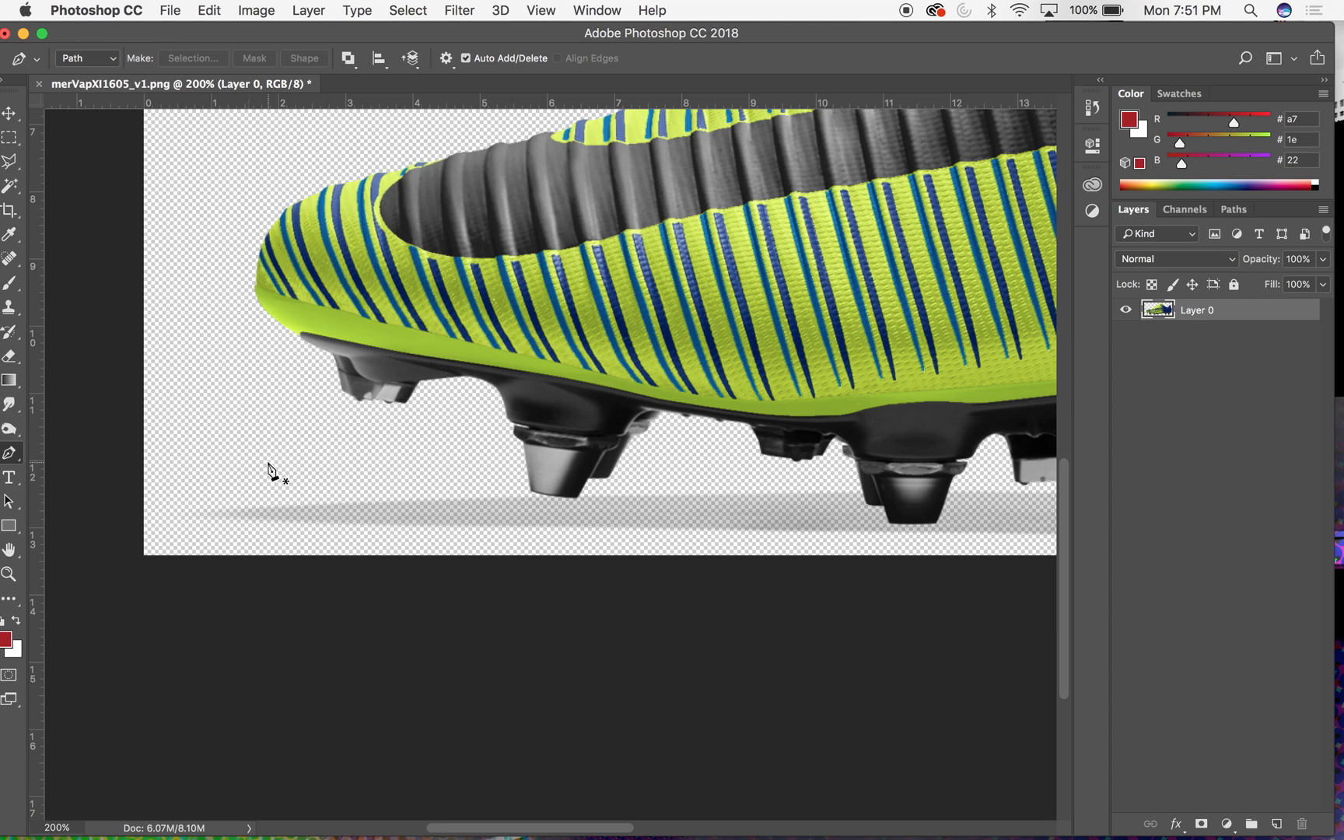
left_click_drag(145, 35, 154, 31)
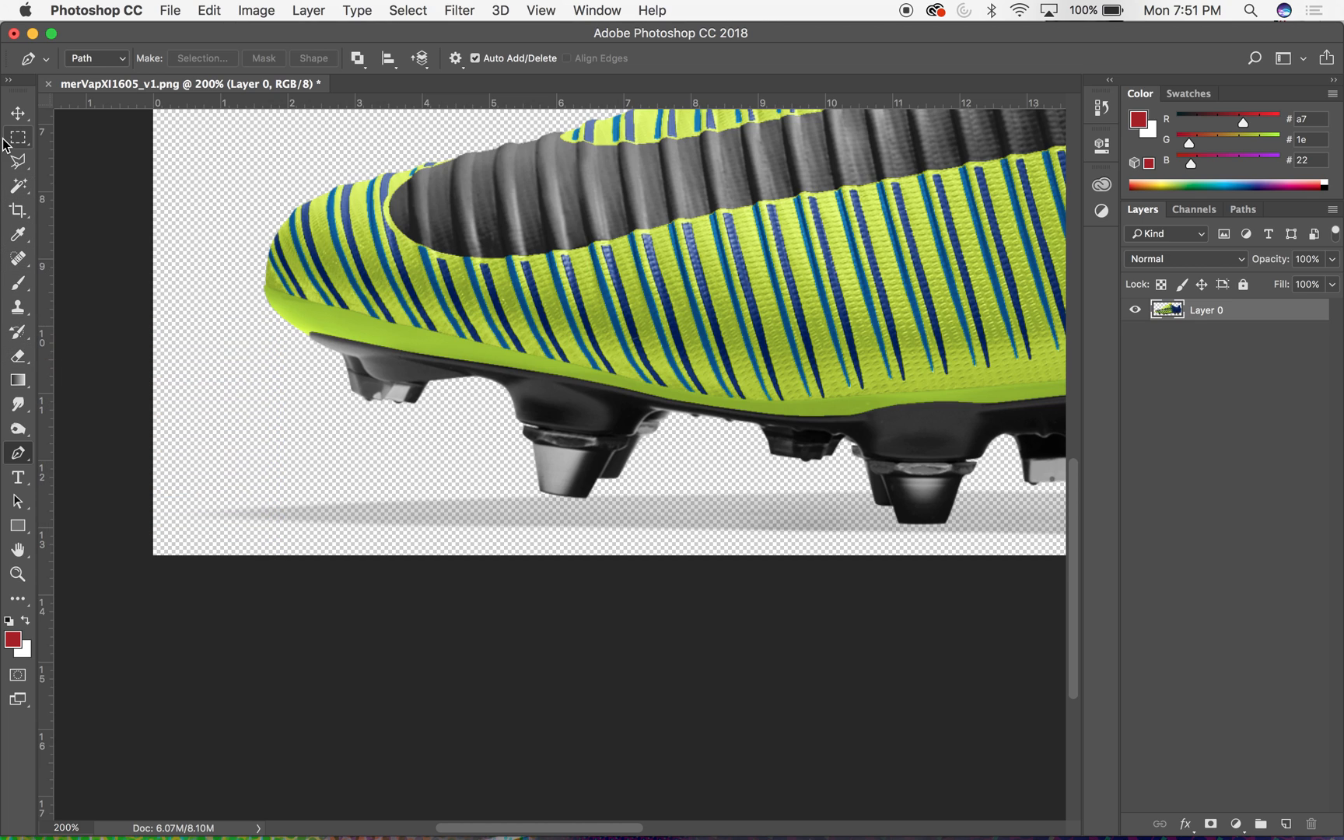
left_click(16, 163)
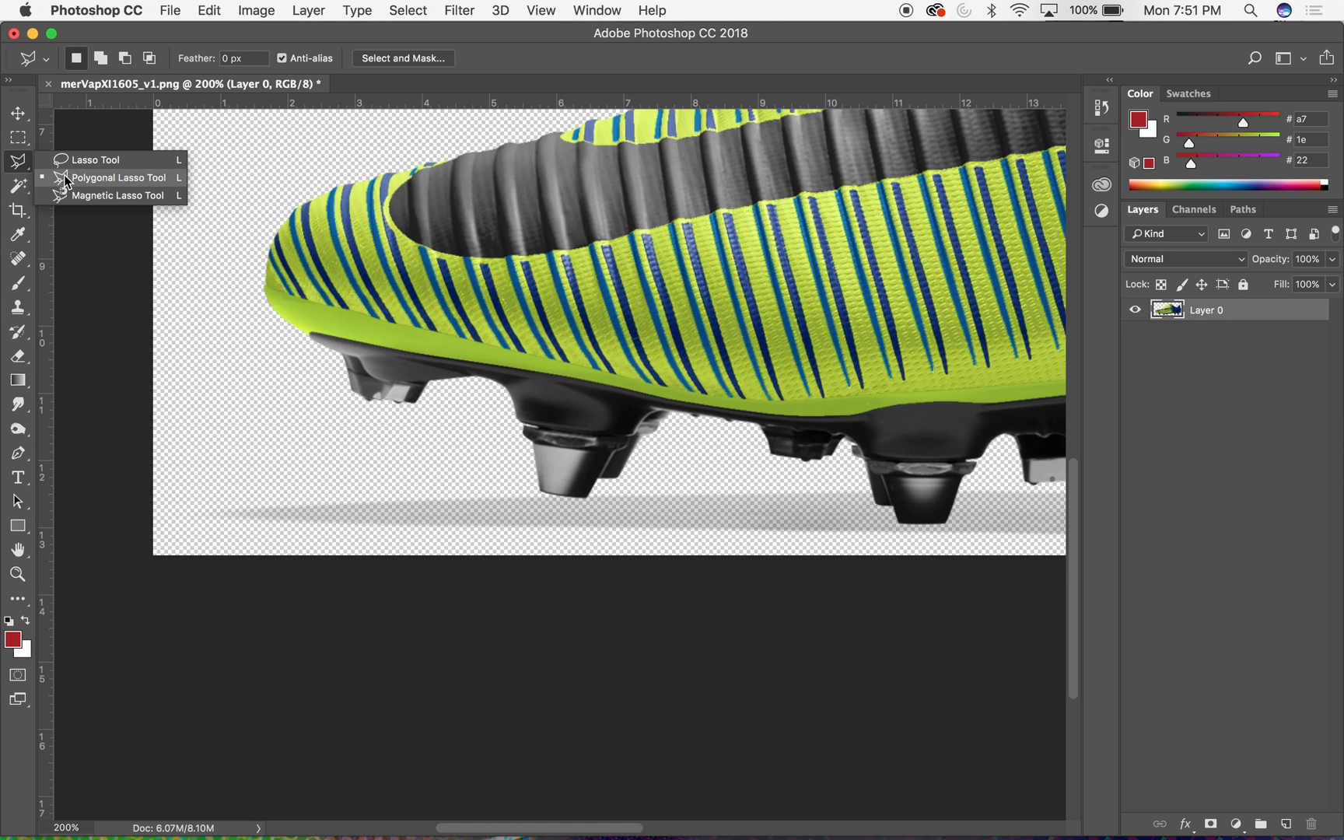
left_click(75, 196)
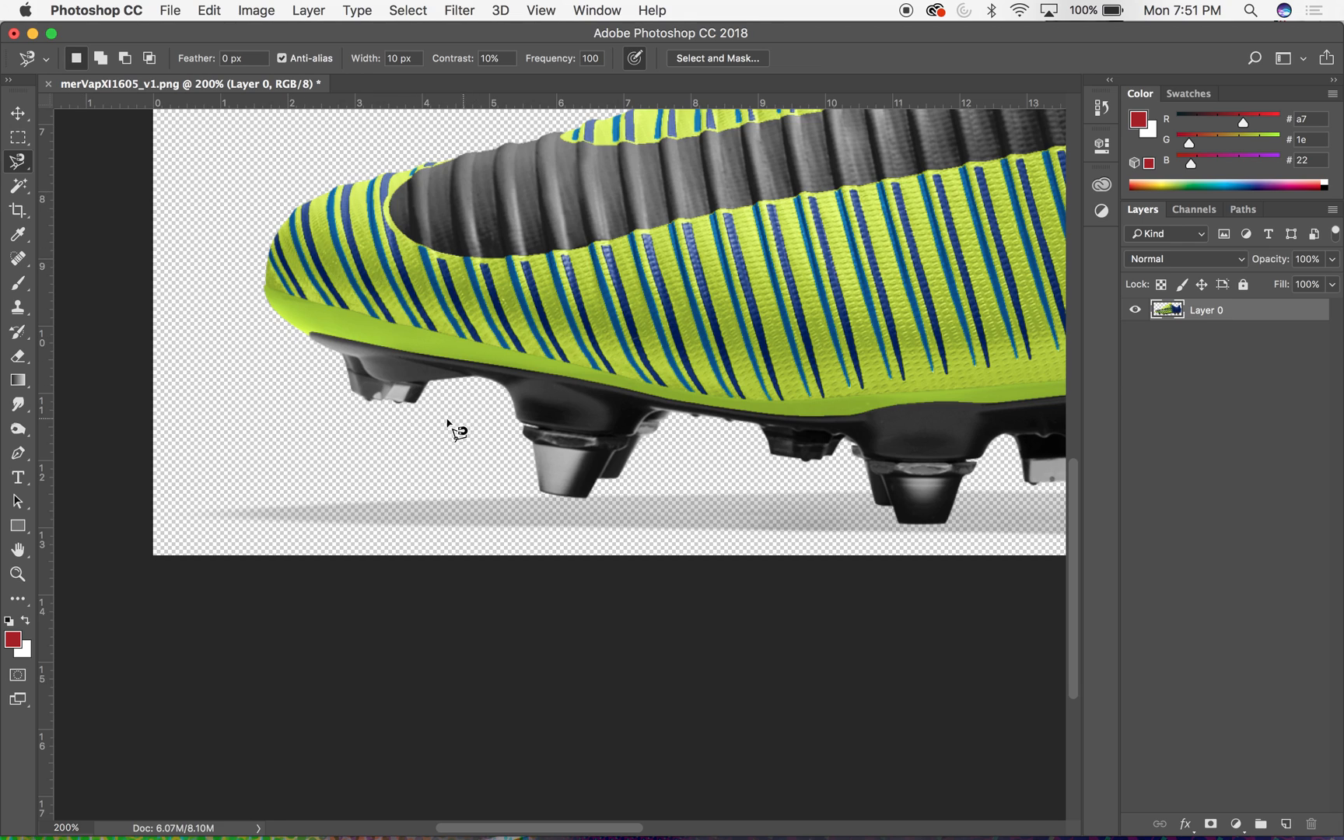
left_click(282, 417)
scroll(543, 484, "up", 4)
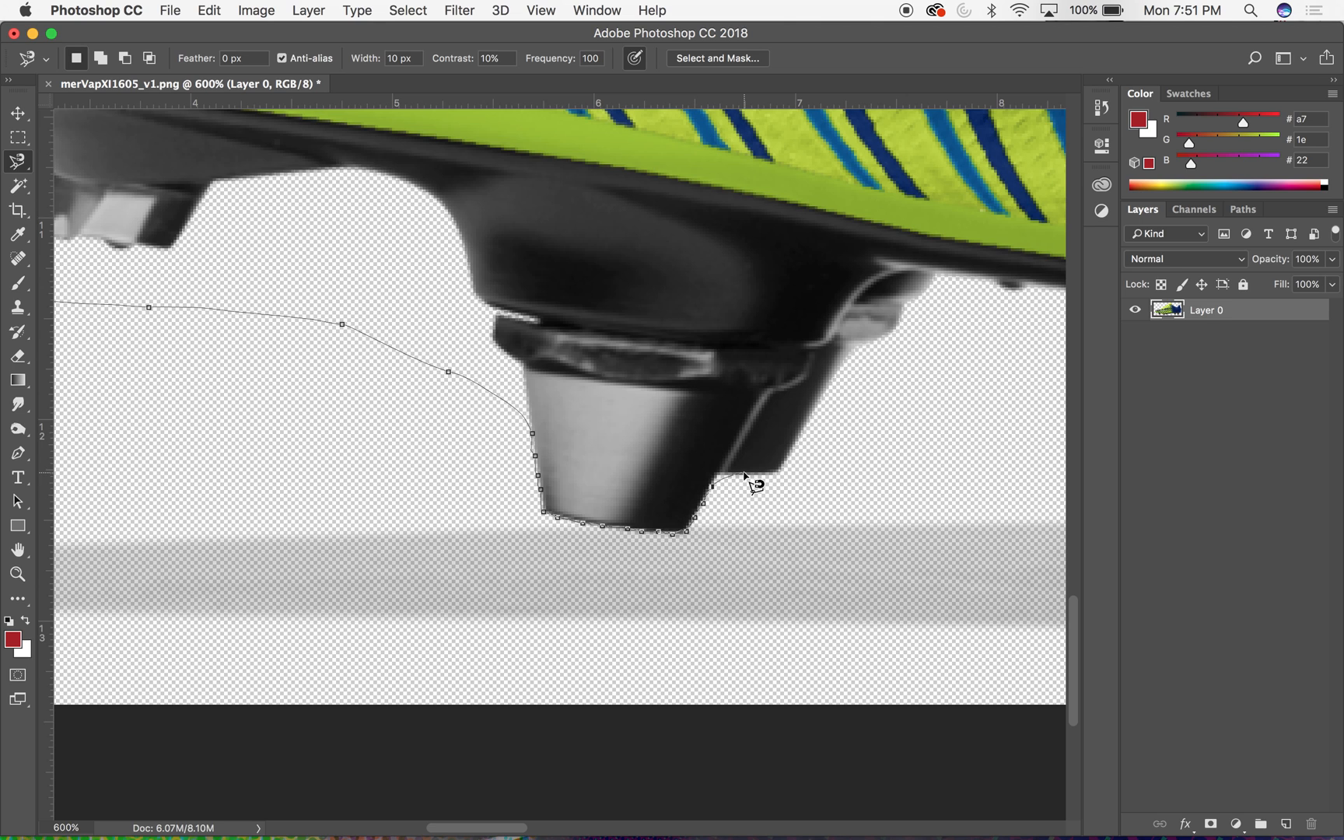
scroll(870, 472, "down", 5)
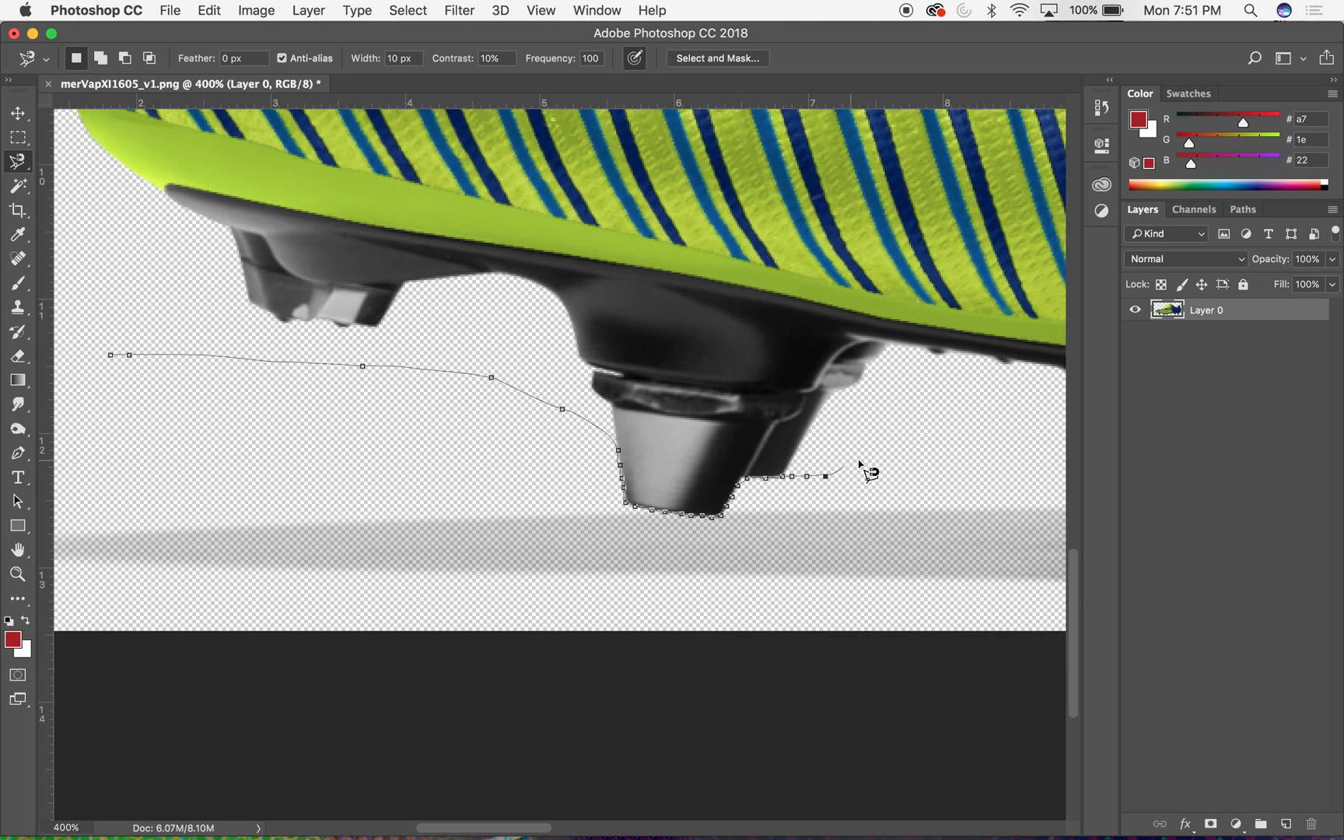
scroll(870, 473, "right", 10)
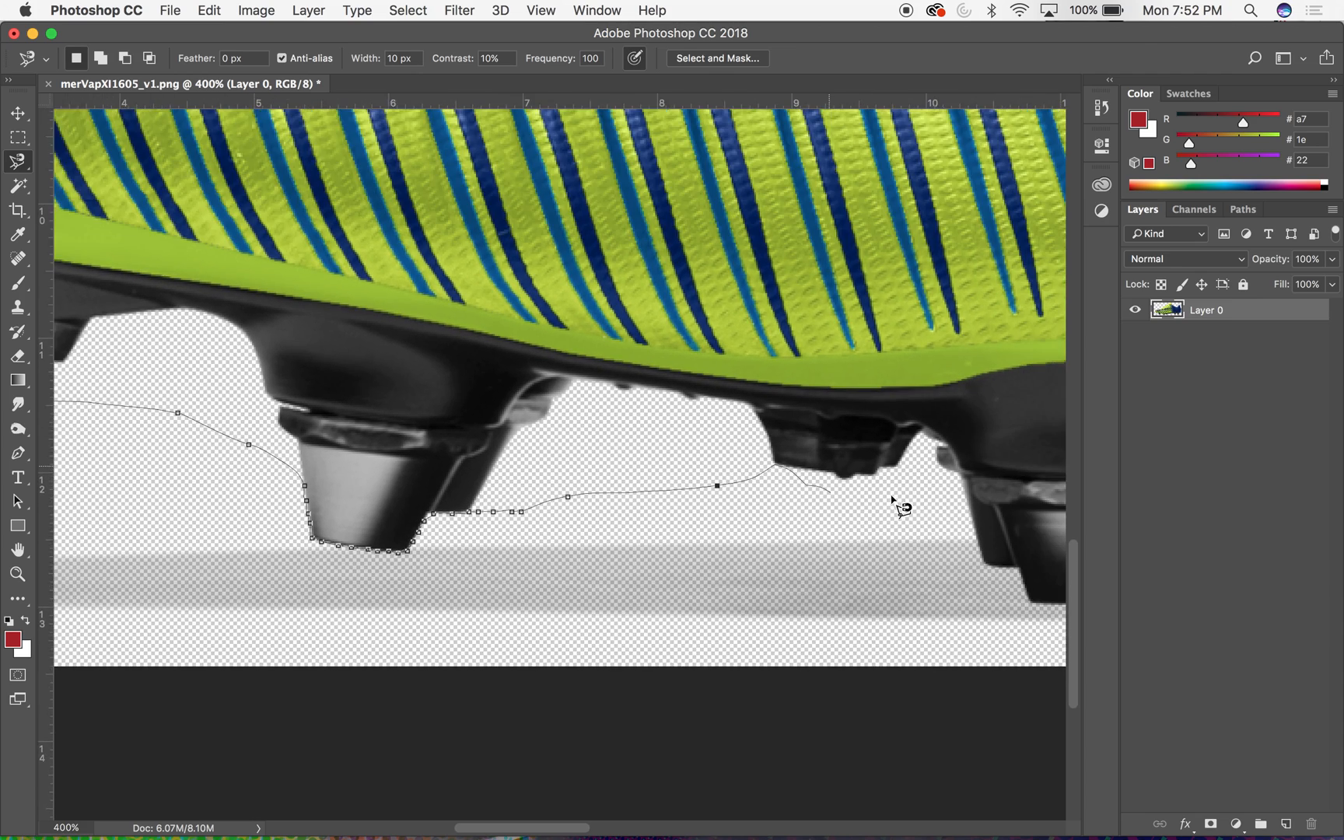
scroll(903, 508, "right", 10)
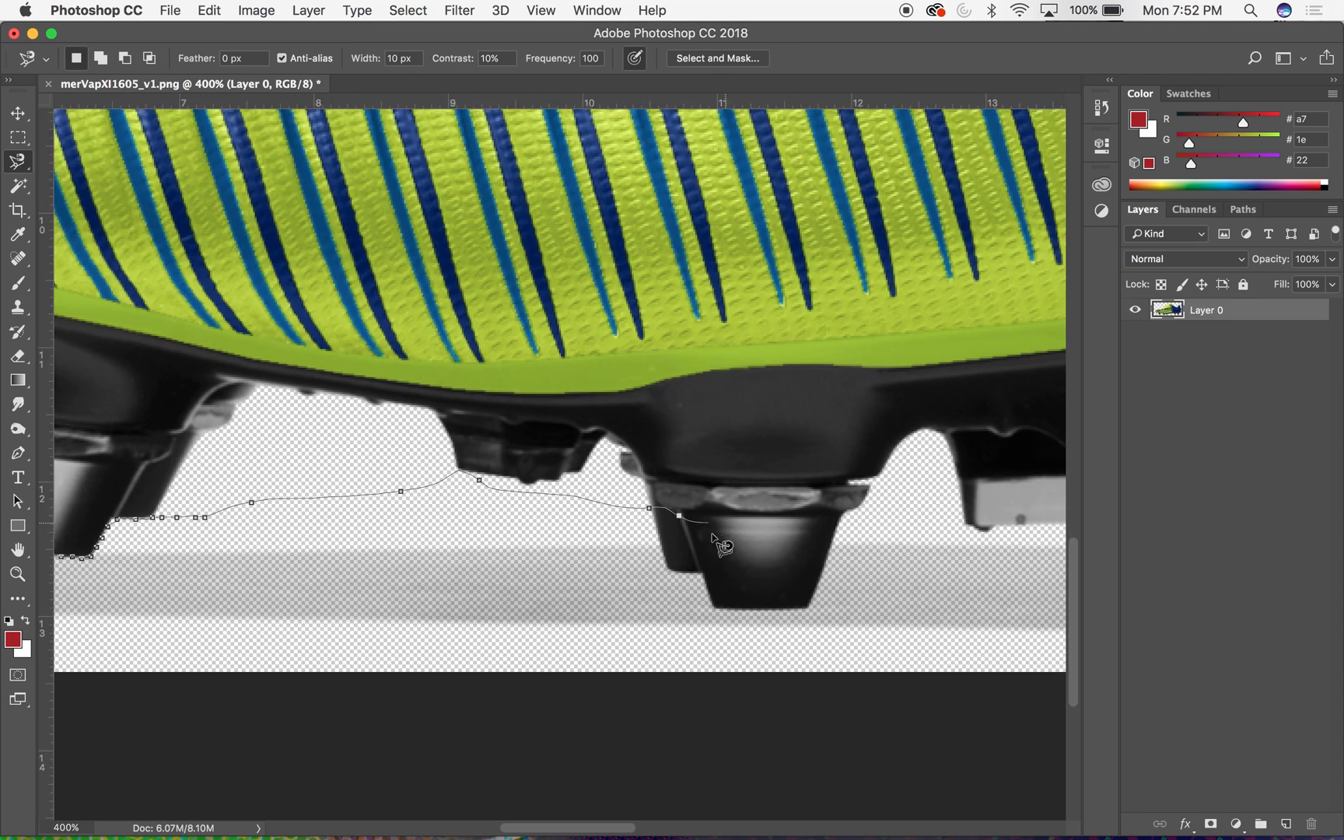
scroll(722, 546, "right", 3)
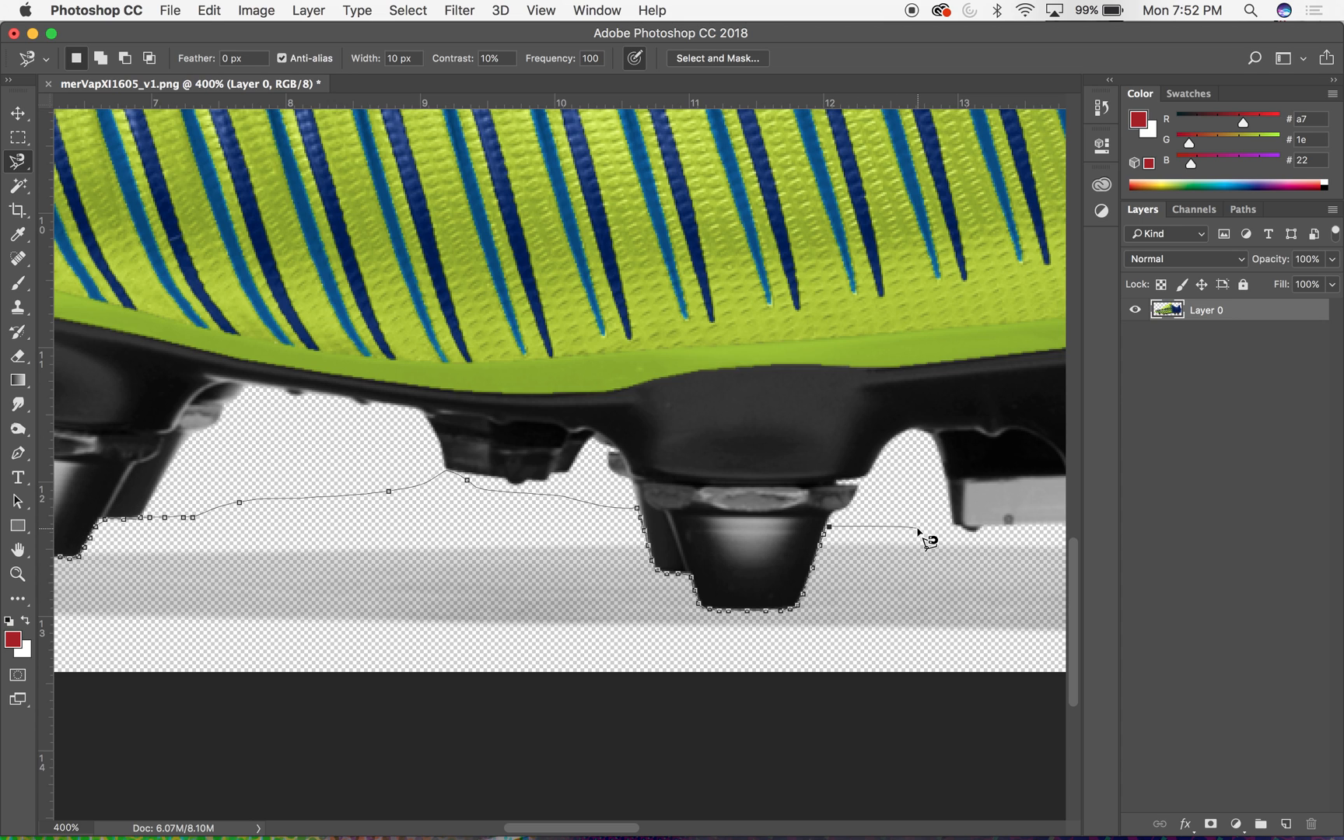
- Continue the Magnetic Lasso outline past the middle and rear studs, then down the canvas's right edge to its lower corner
left_click_drag(917, 528, 525, 483)
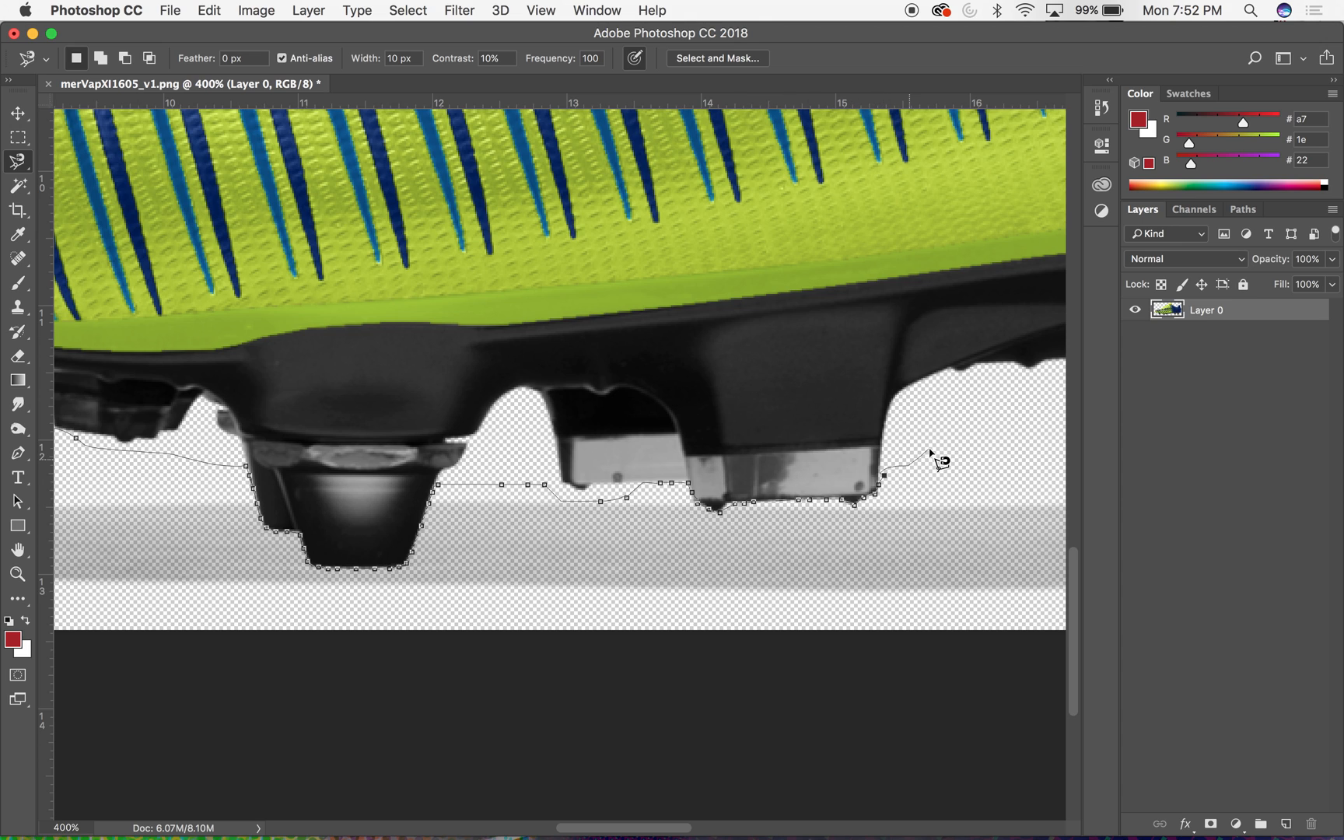
left_click_drag(893, 450, 711, 459)
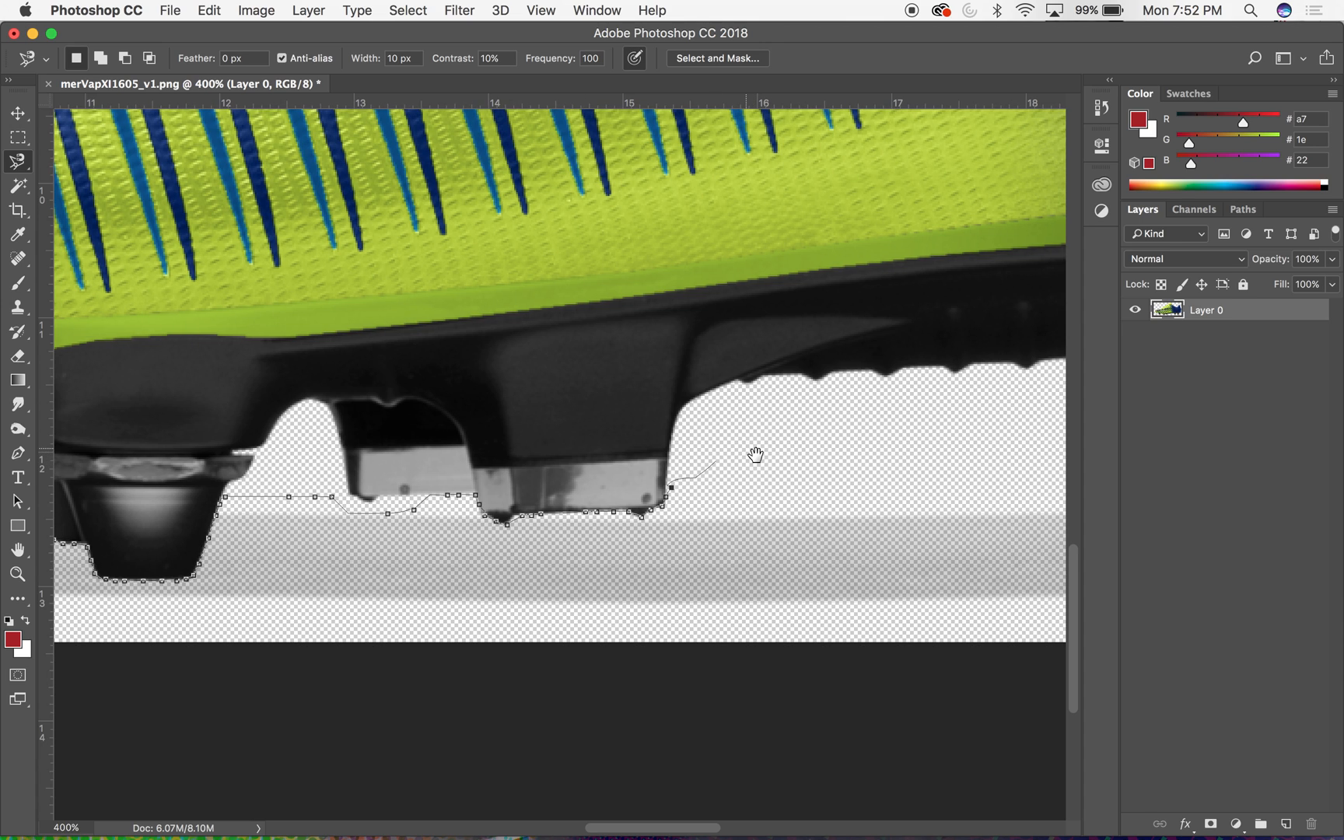
mouse_move(789, 467)
left_mouse_down()
mouse_move(471, 493)
mouse_move(414, 507)
mouse_move(396, 543)
left_mouse_up()
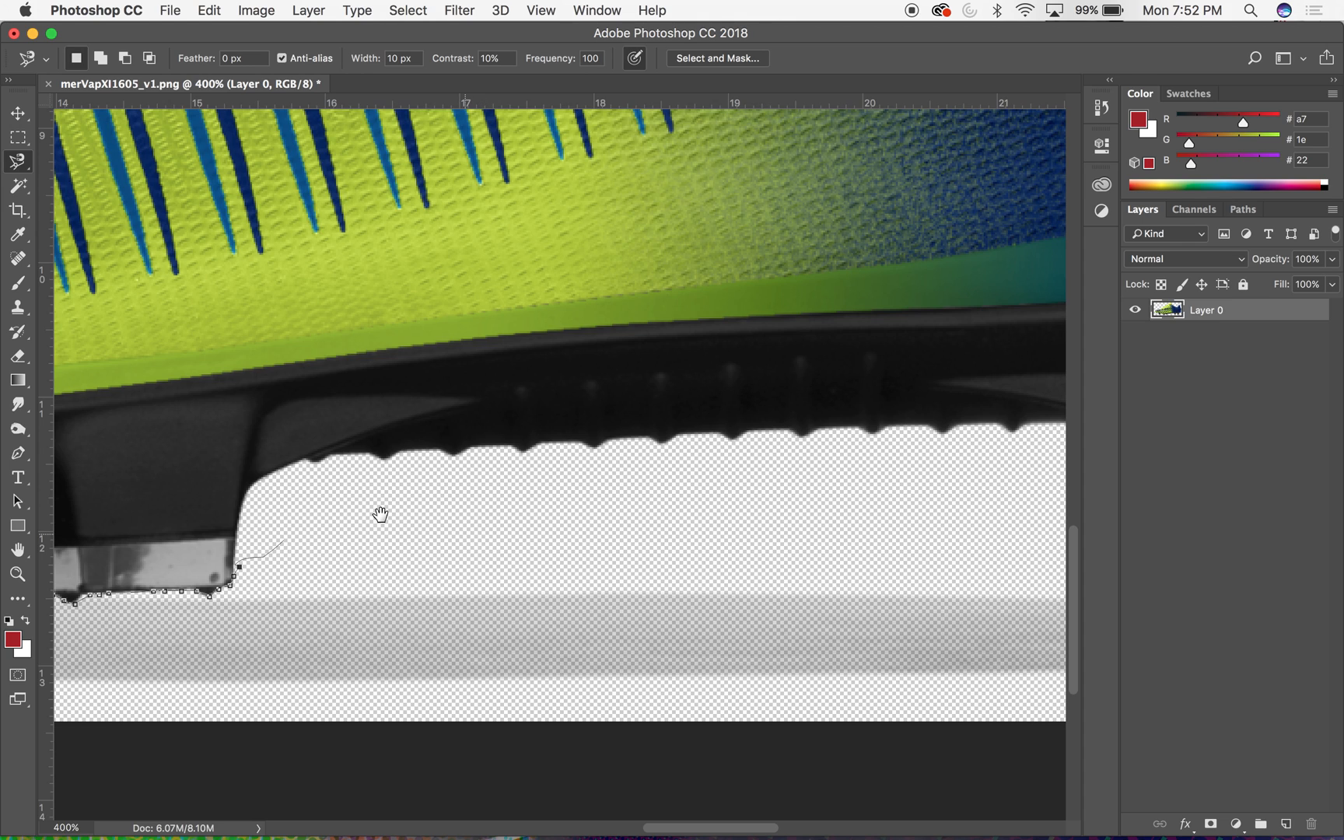
left_click_drag(405, 514, 287, 518)
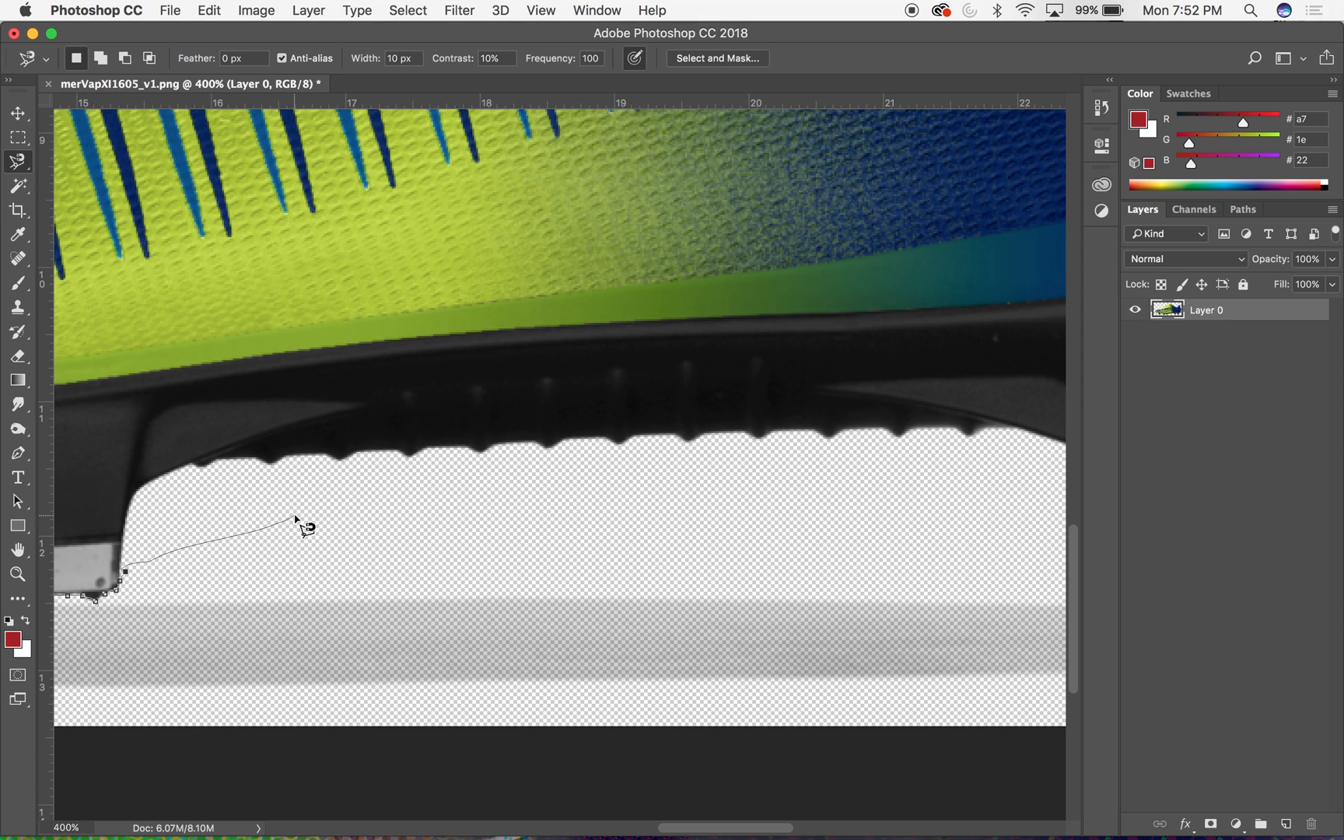
mouse_move(623, 502)
left_mouse_down()
mouse_move(237, 505)
mouse_move(489, 533)
mouse_move(617, 584)
mouse_move(777, 594)
mouse_move(872, 526)
mouse_move(601, 529)
mouse_move(793, 562)
mouse_move(808, 622)
mouse_move(855, 642)
mouse_move(949, 637)
mouse_move(957, 585)
mouse_move(1015, 534)
mouse_move(762, 518)
left_mouse_up()
mouse_move(953, 501)
left_mouse_down()
mouse_move(736, 502)
mouse_move(933, 553)
mouse_move(975, 721)
left_mouse_up()
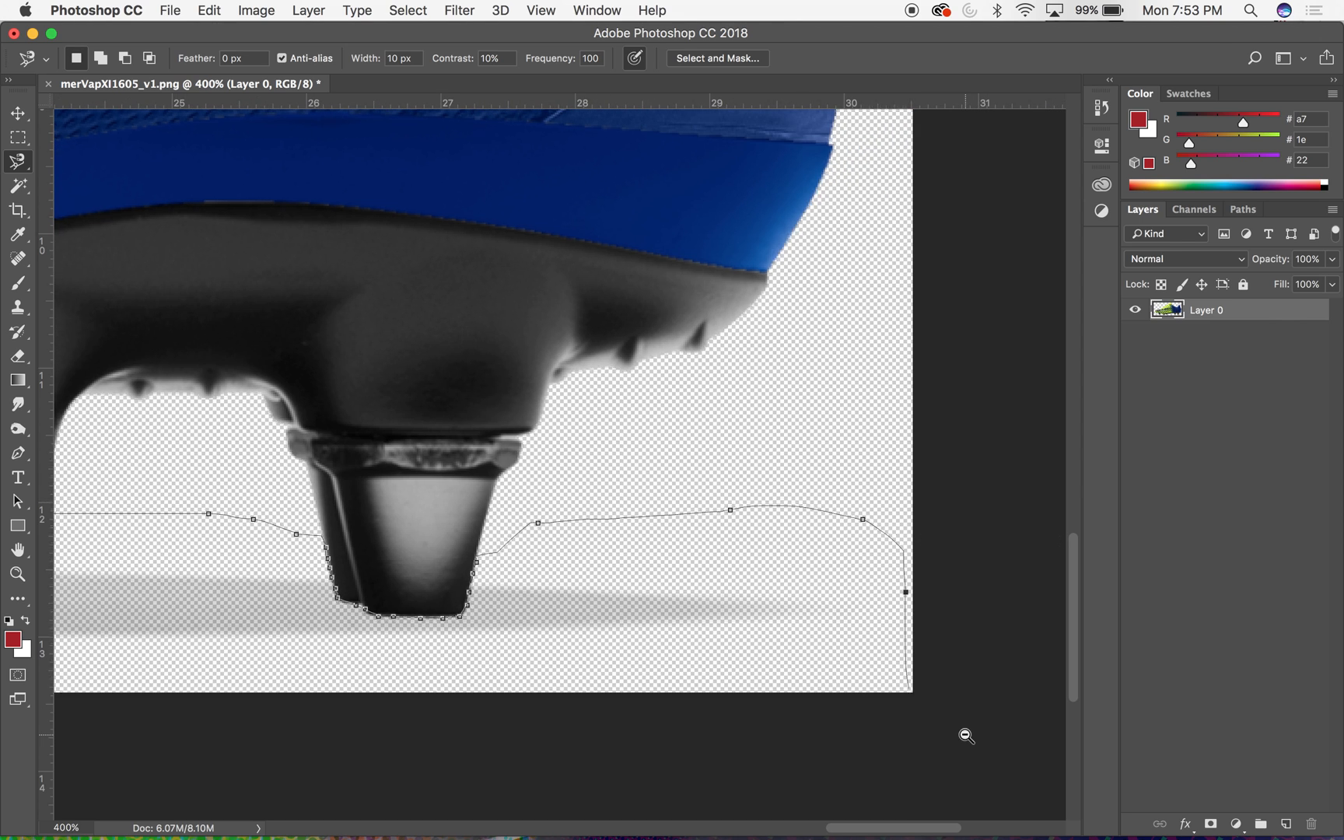
- Run the lasso outline back along the canvas's bottom edge and close it at the toe to select the ground shadow
left_click(968, 736)
left_click(965, 745)
mouse_move(389, 596)
left_mouse_down()
mouse_move(12, 638)
mouse_move(134, 438)
mouse_move(177, 401)
mouse_move(226, 380)
mouse_move(236, 389)
left_mouse_up()
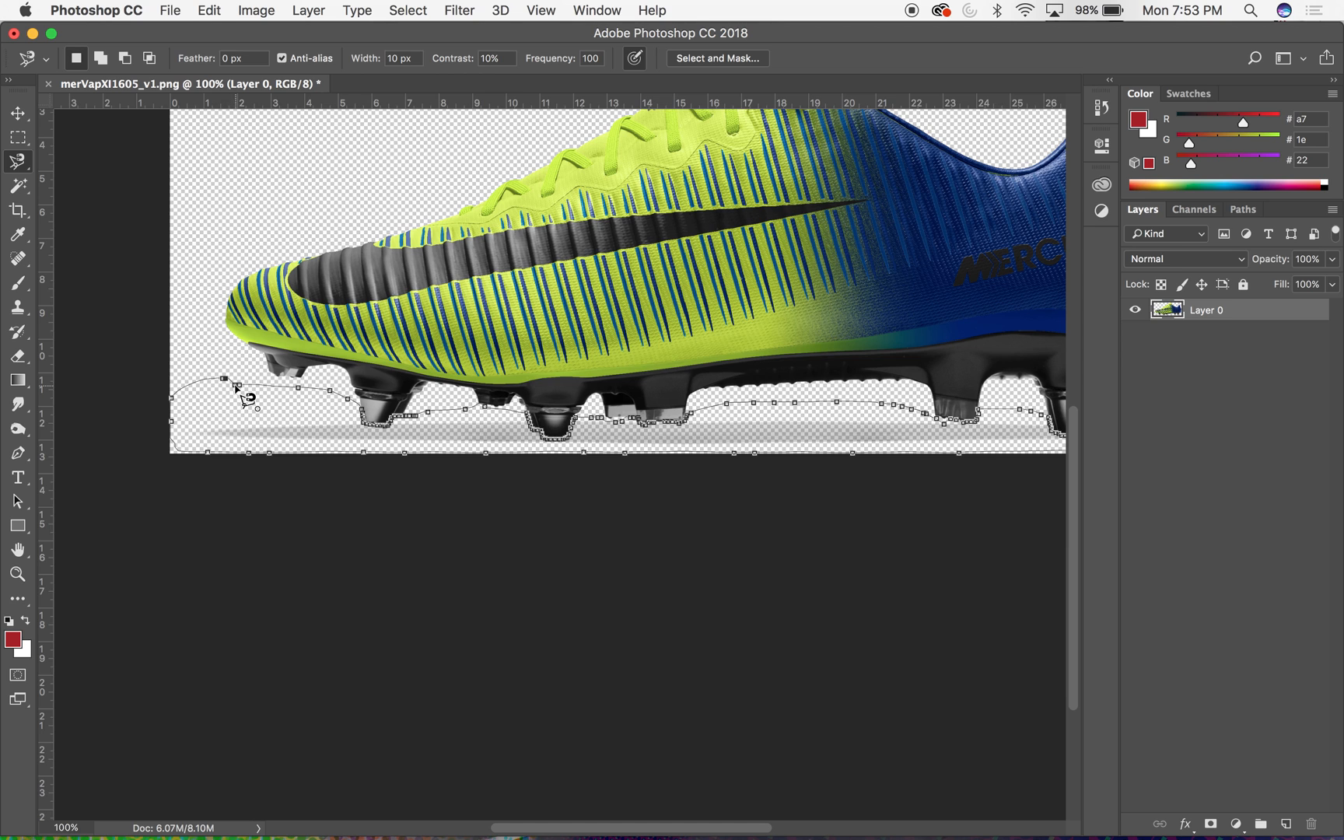
left_click(236, 389)
key("v")
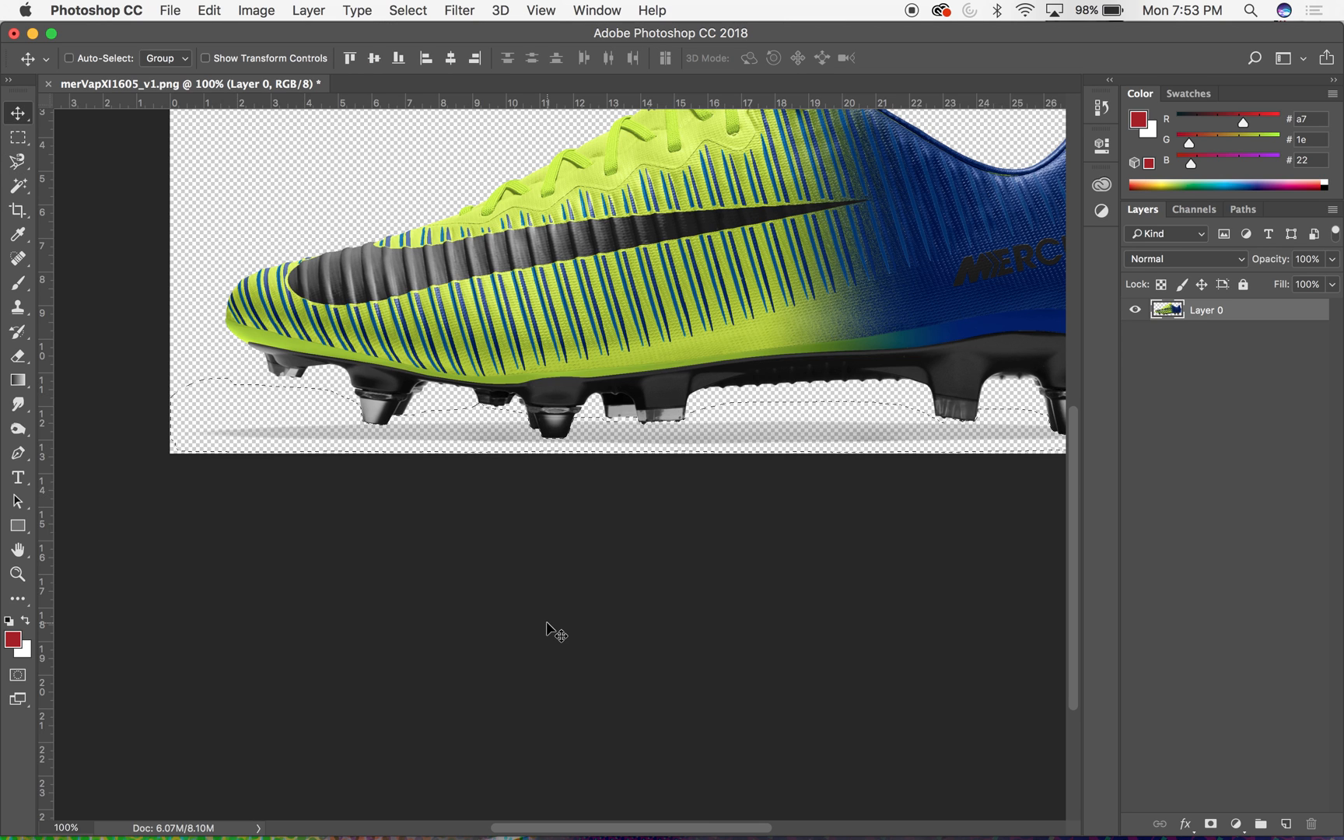
- Turn on Quick Mask mode for the shadow selection and focus on the stud in front of the heel
key("super+equal")
key("super+equal")
key("super+equal")
left_click_drag(861, 465, 288, 498)
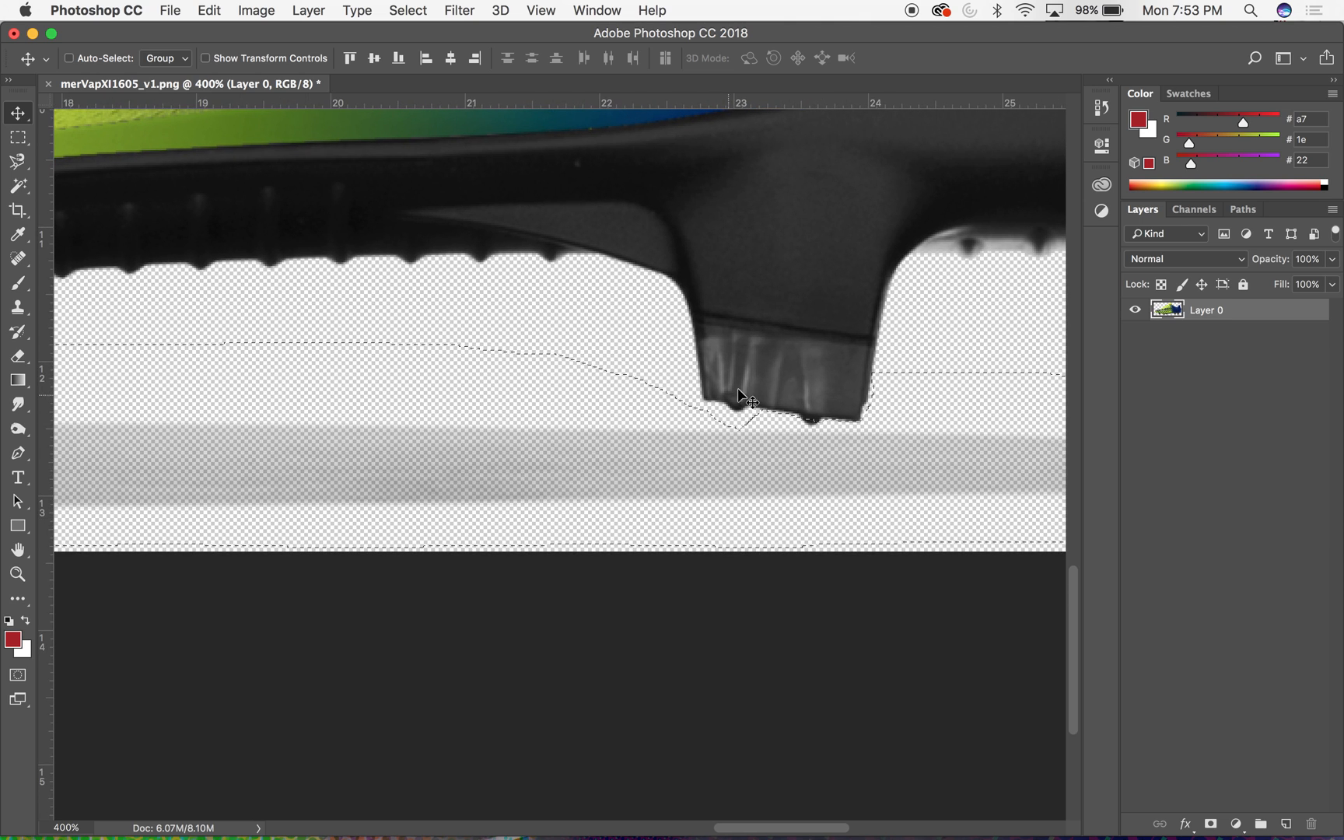
left_click(24, 683)
left_click_drag(915, 465, 829, 466)
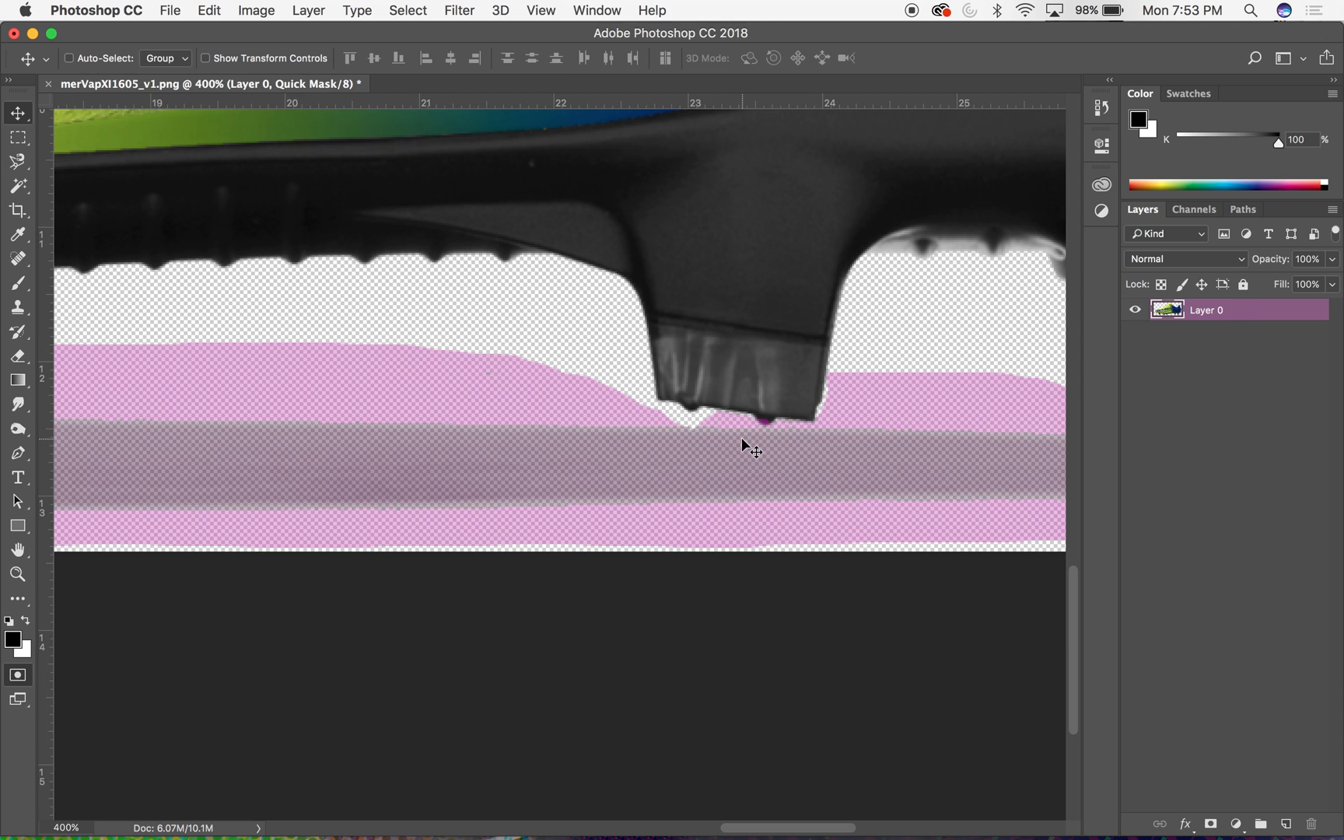
- Paint the unmasked gap beneath the stud in front of the heel into the Quick Mask with a small brush
key("super+equal")
key("super+equal")
key("super+equal")
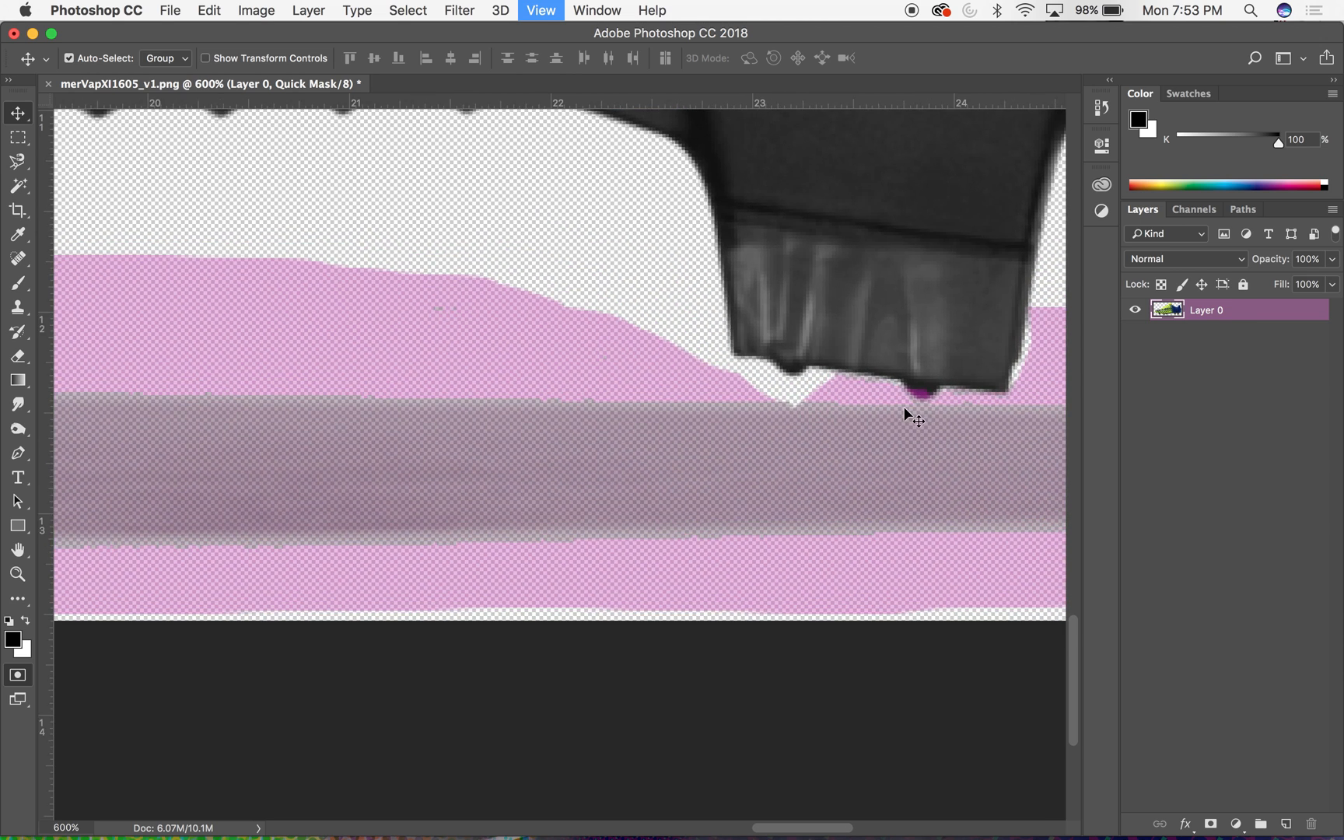
key("b")
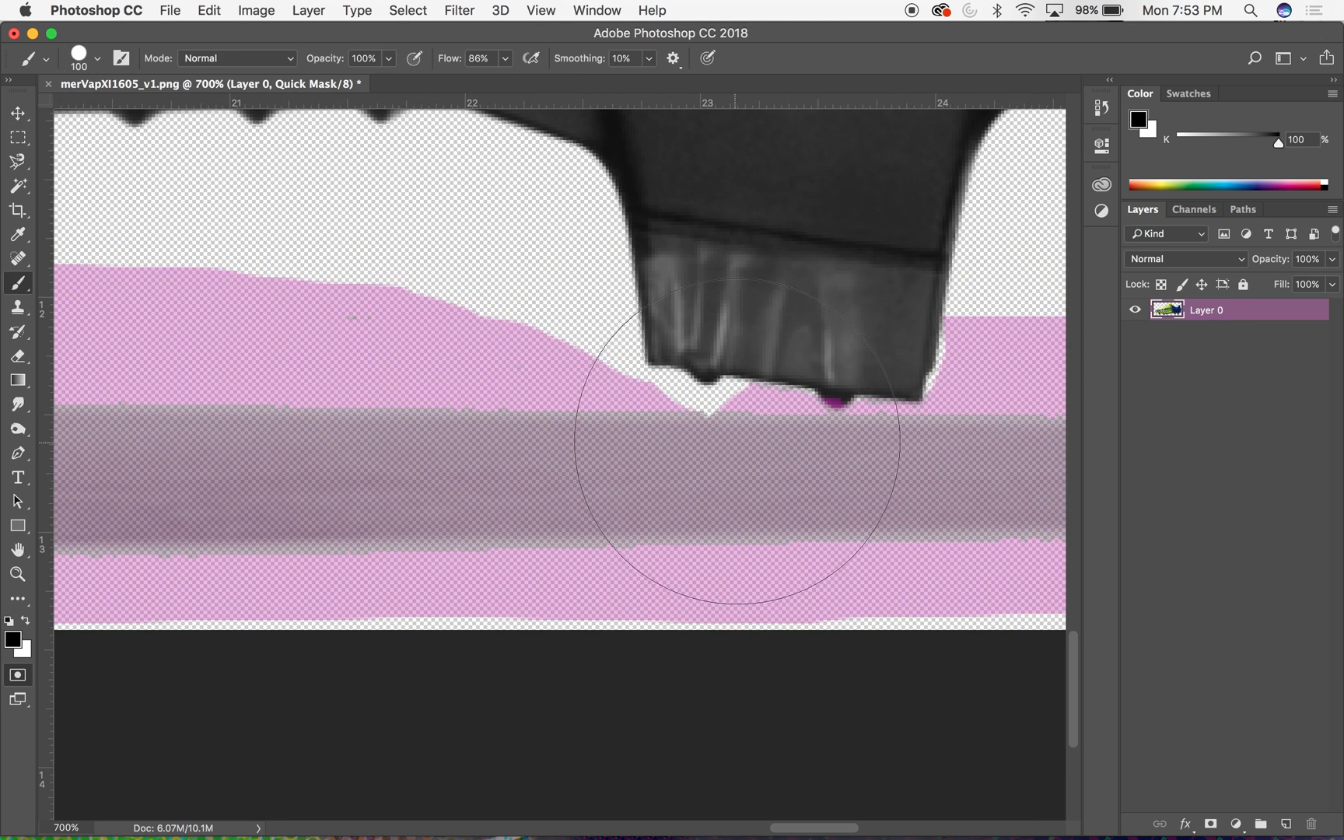
key("bracketleft")
key("bracketleft")
key("bracketleft")
key("bracketleft")
key("bracketleft")
key("bracketleft")
key("bracketleft")
key("bracketleft")
key("bracketleft")
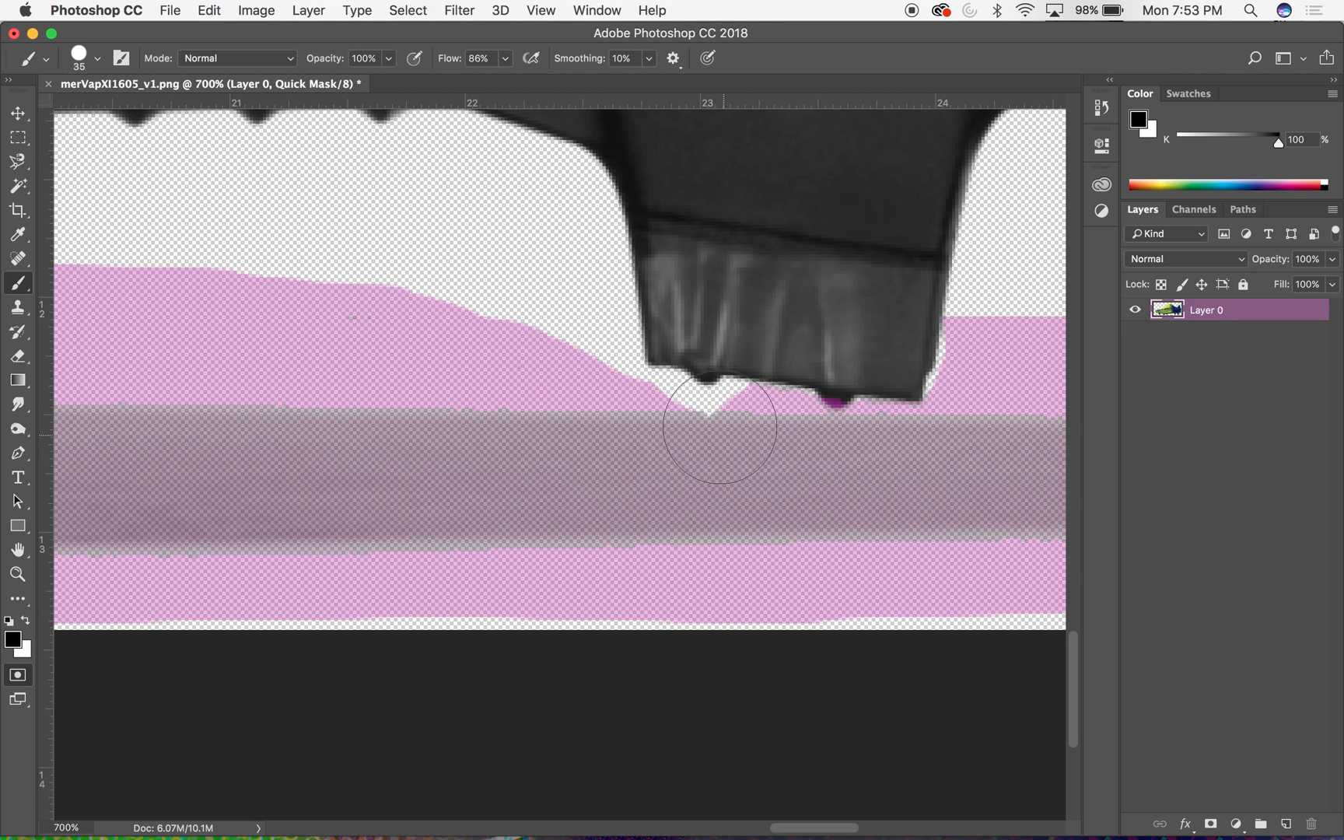
left_click_drag(731, 410, 685, 419)
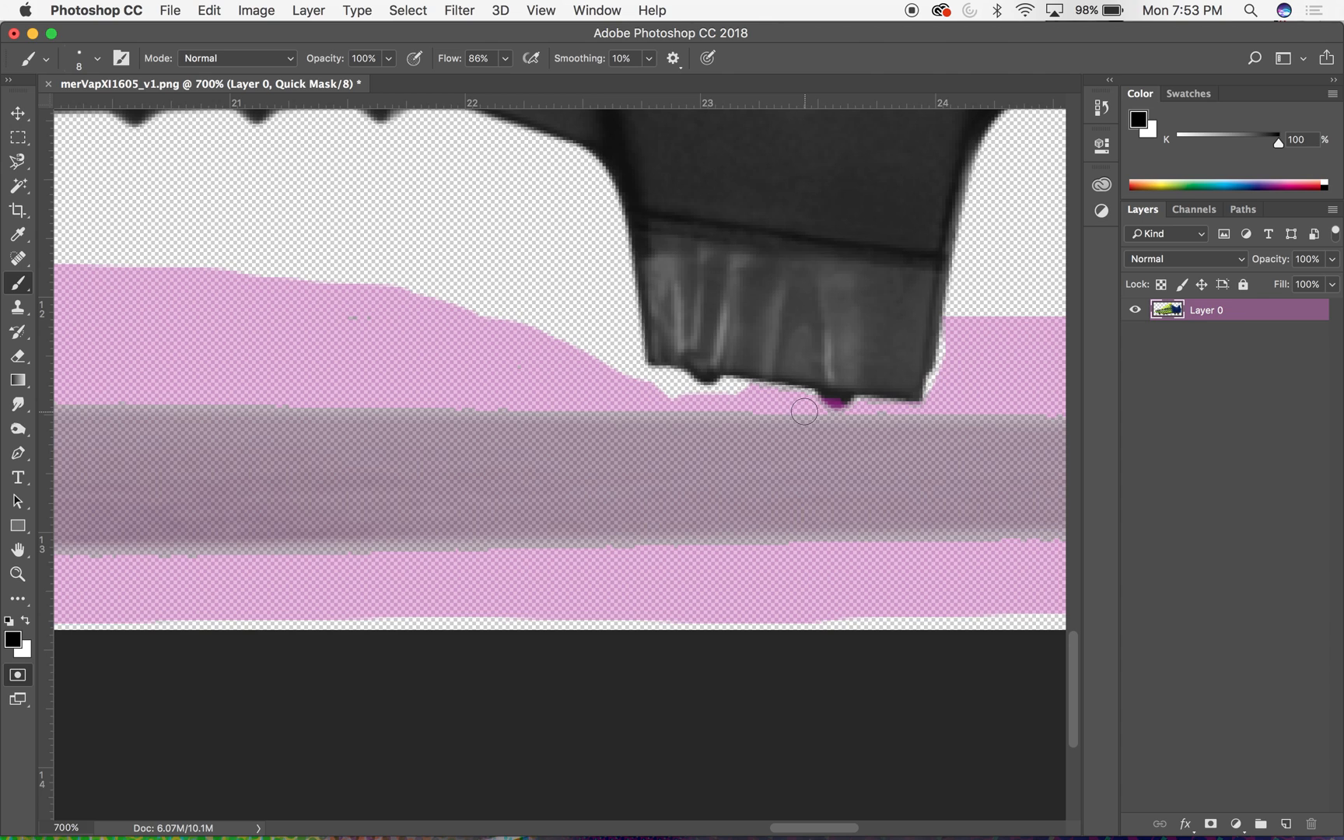
- Erase Quick Mask spill from the stud tips with a 9 px Eraser, checking the mask along to the heel
key("e")
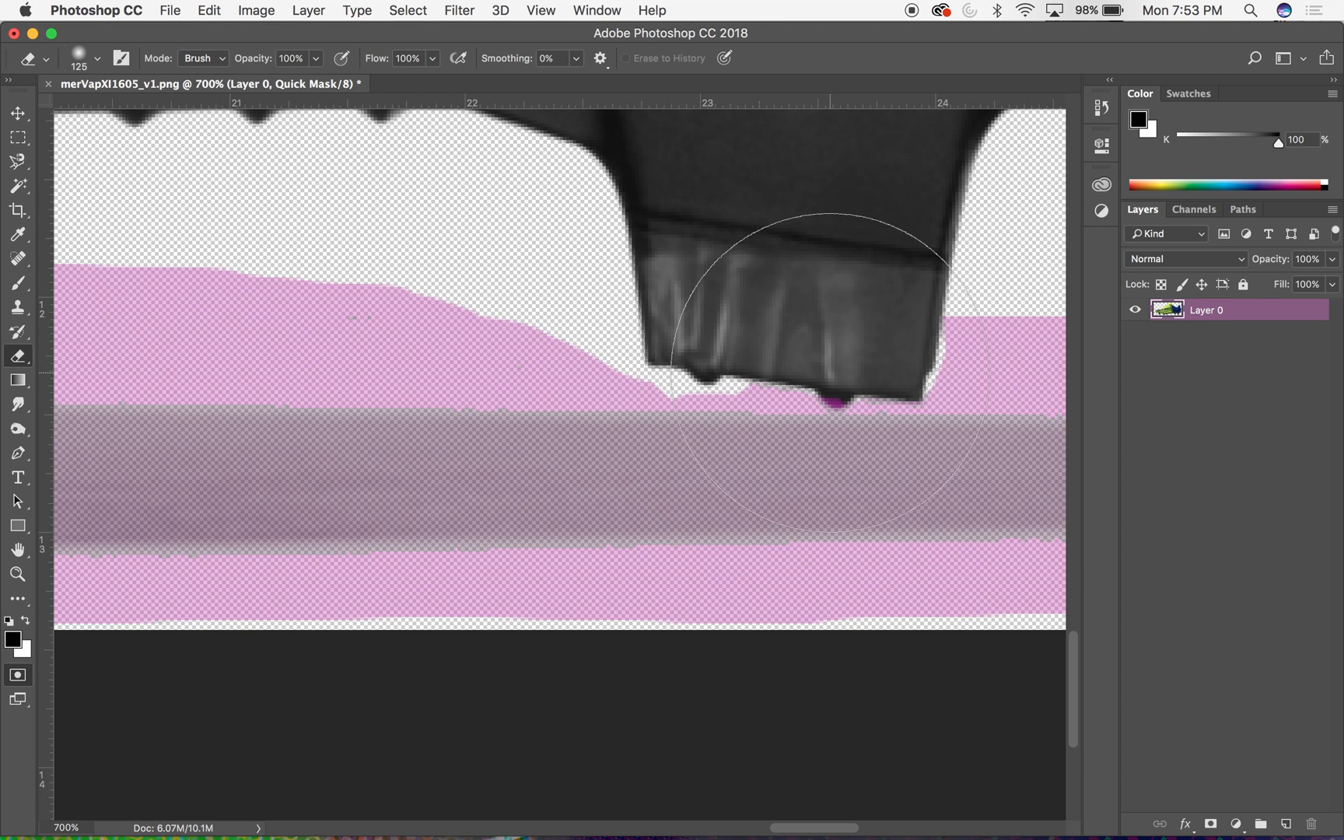
key("bracketleft")
key("bracketleft")
key("bracketleft")
key("bracketleft")
key("bracketleft")
key("bracketleft")
key("bracketleft")
key("bracketleft")
key("bracketleft")
key("bracketleft")
key("bracketleft")
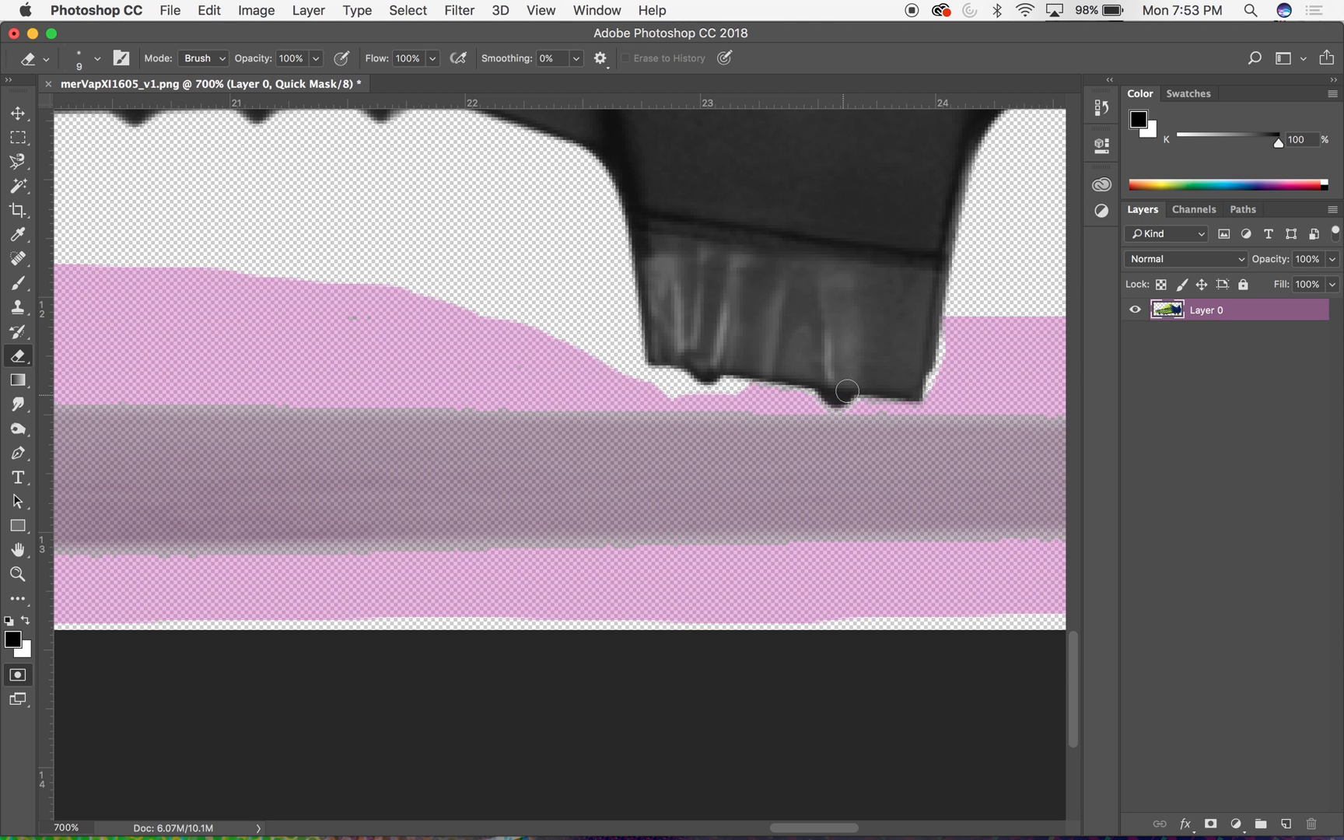
scroll(955, 430, "right", 15)
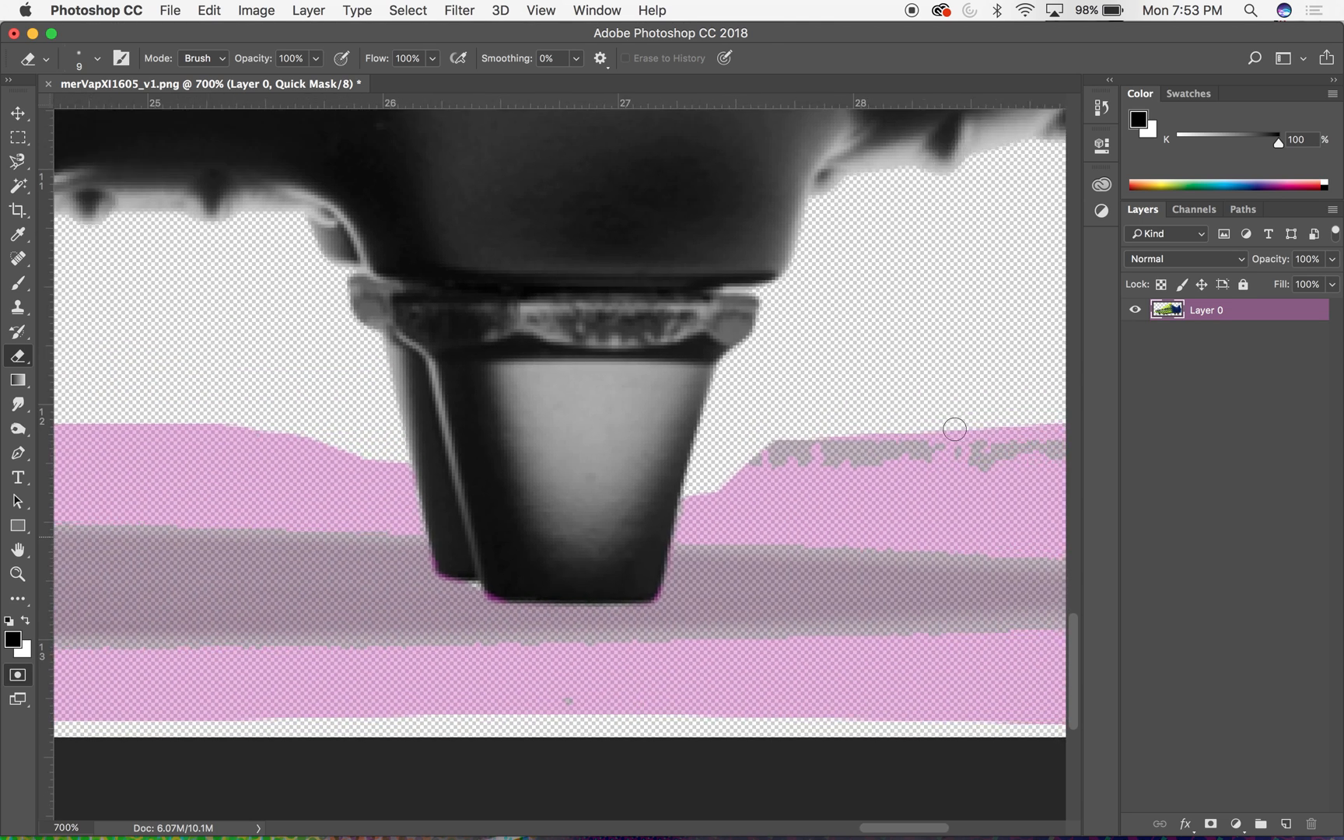
scroll(954, 430, "left", 1)
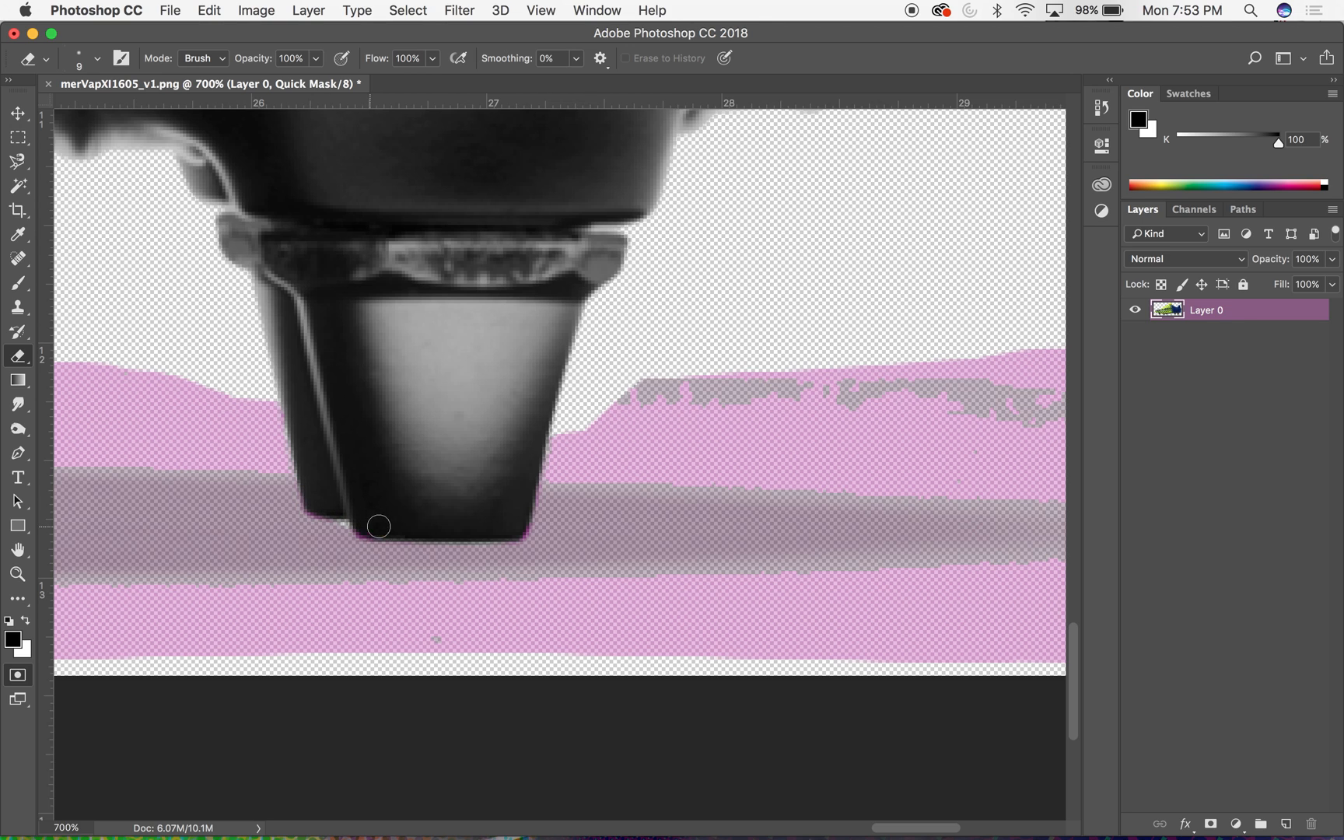
scroll(627, 323, "right", 10)
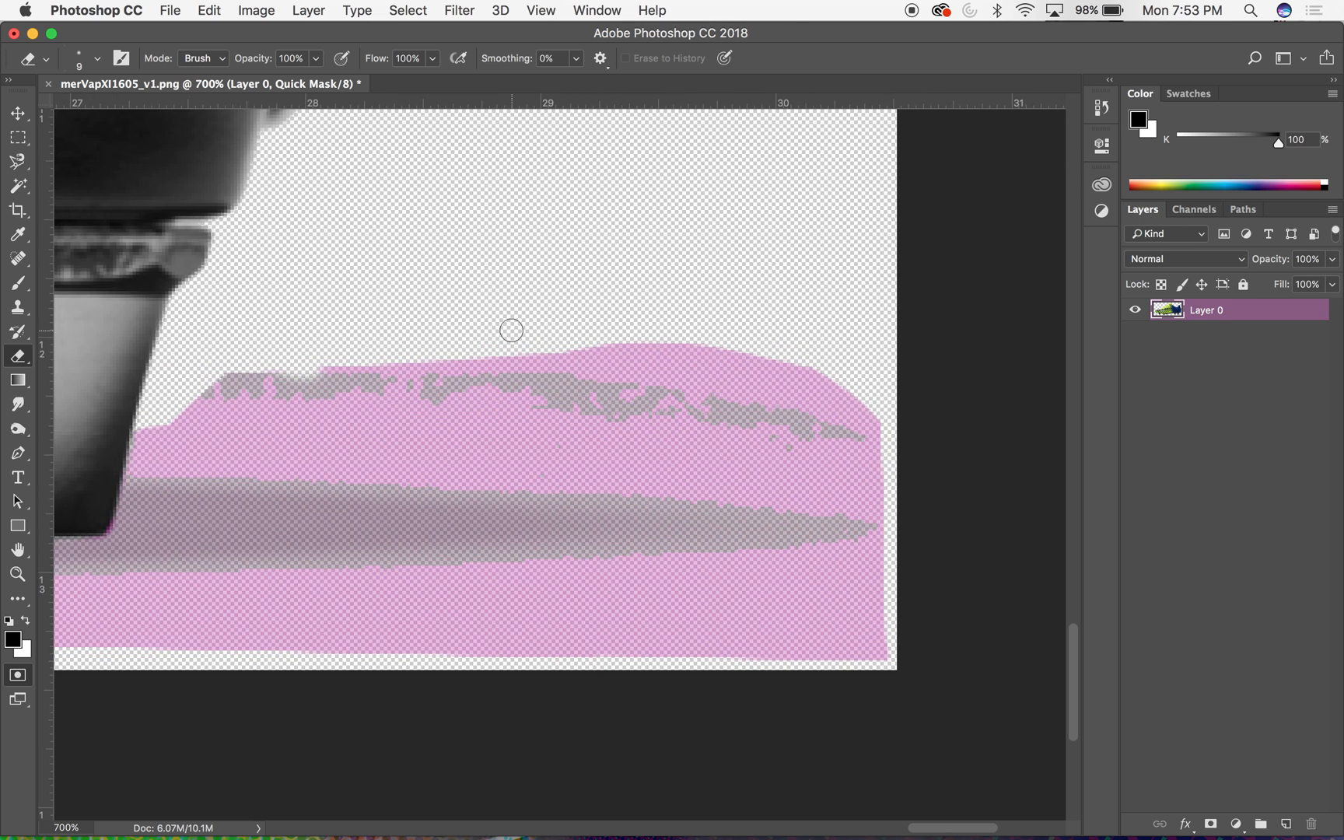
- Exit Quick Mask mode to turn the retouched mask back into a selection around the ground shadow
left_click(18, 675)
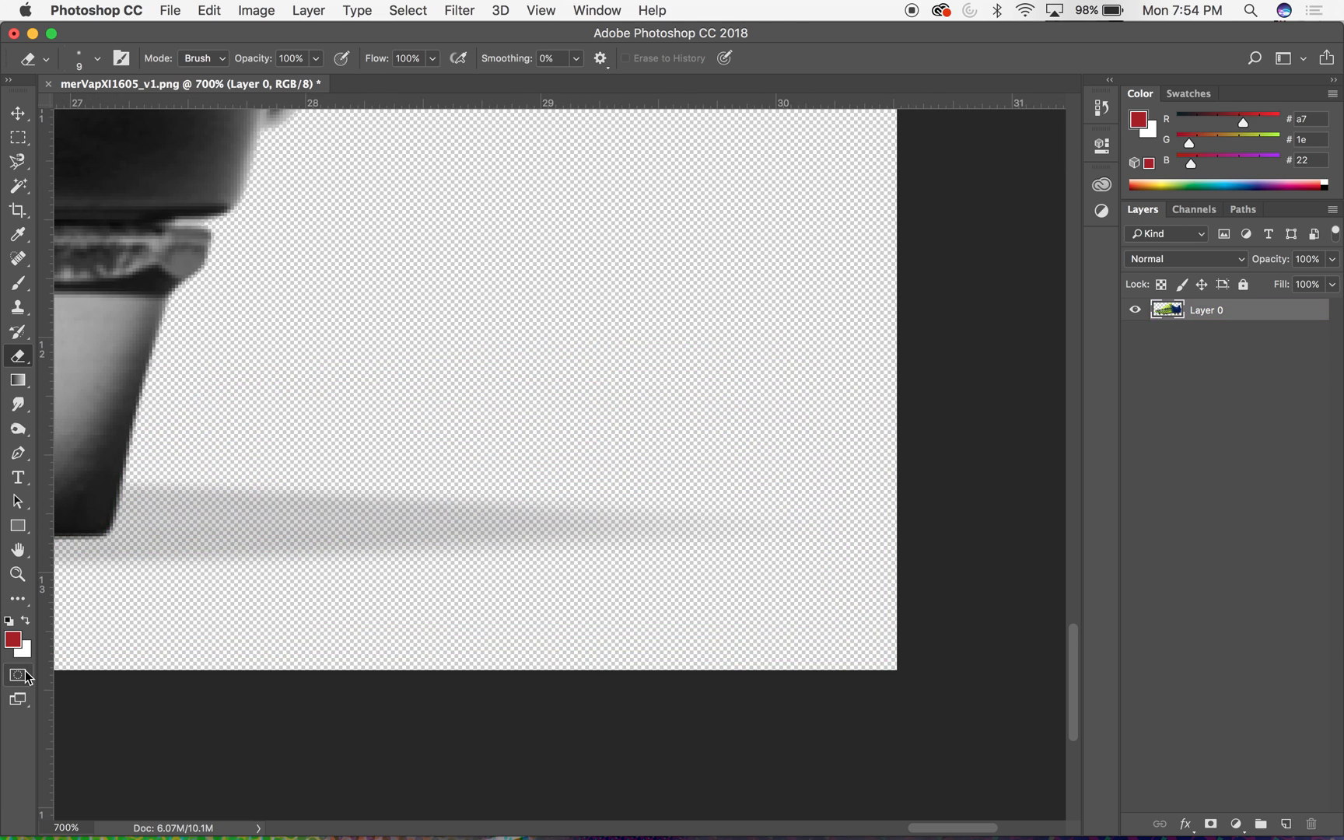
key("super+minus")
key("super+minus")
key("super+minus")
key("super+minus")
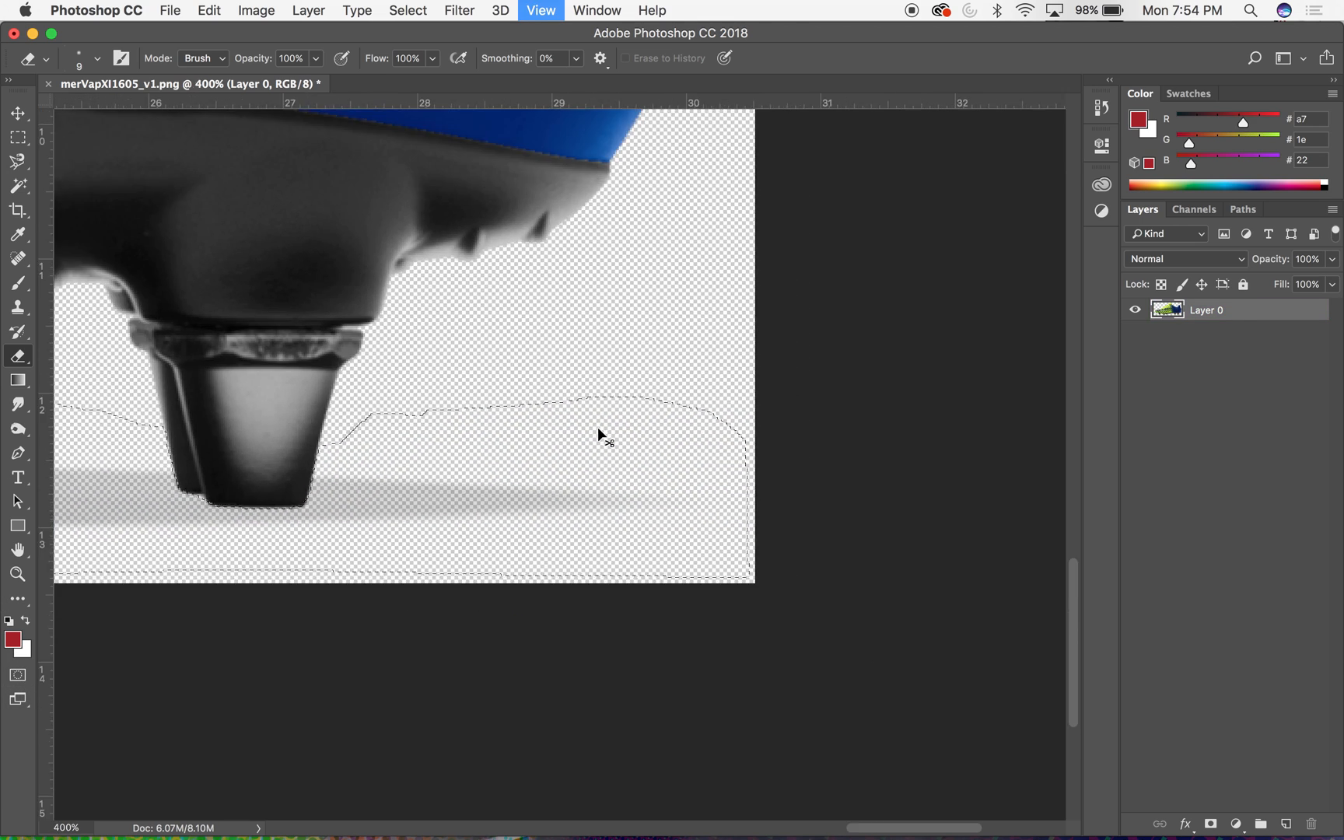
key("super+minus")
key("super+minus")
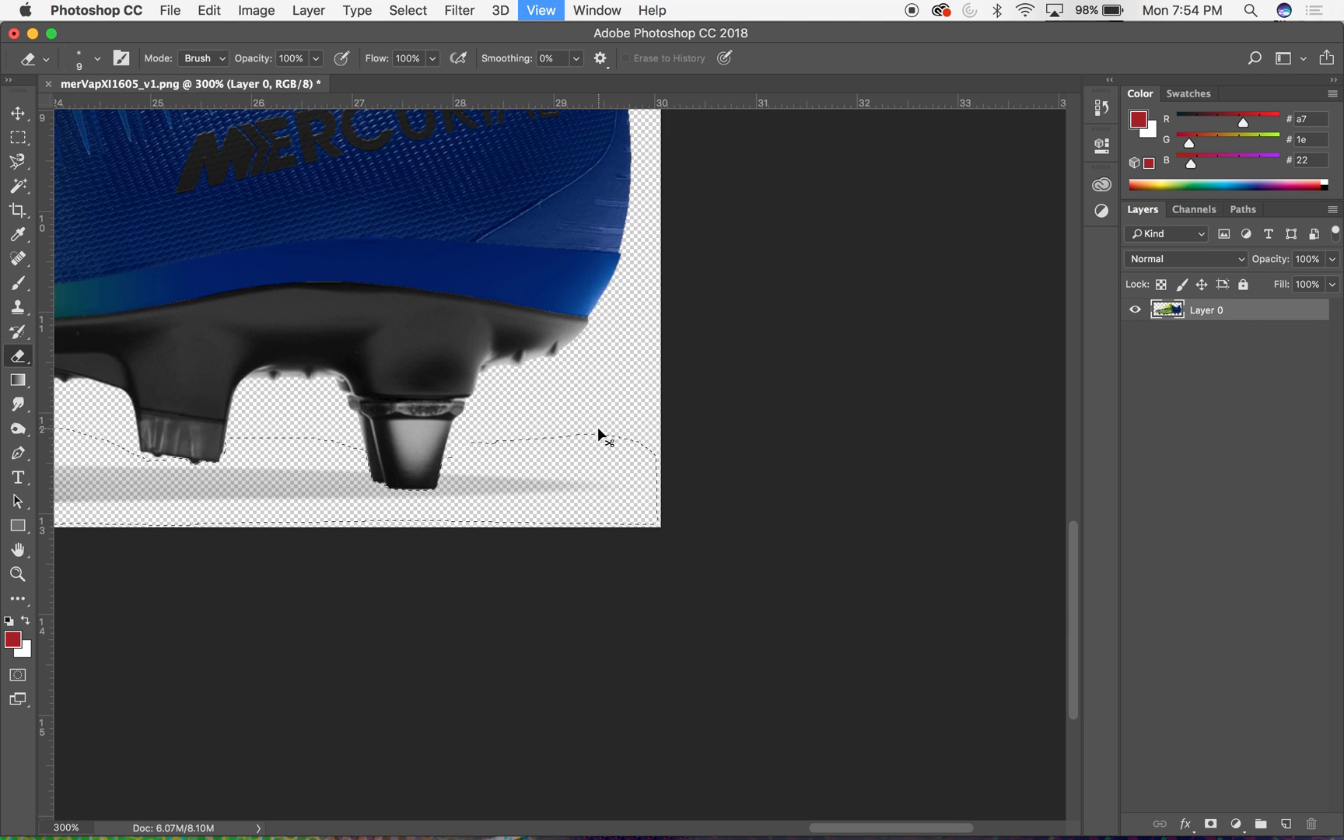
left_click_drag(549, 459, 897, 496)
key("super+minus")
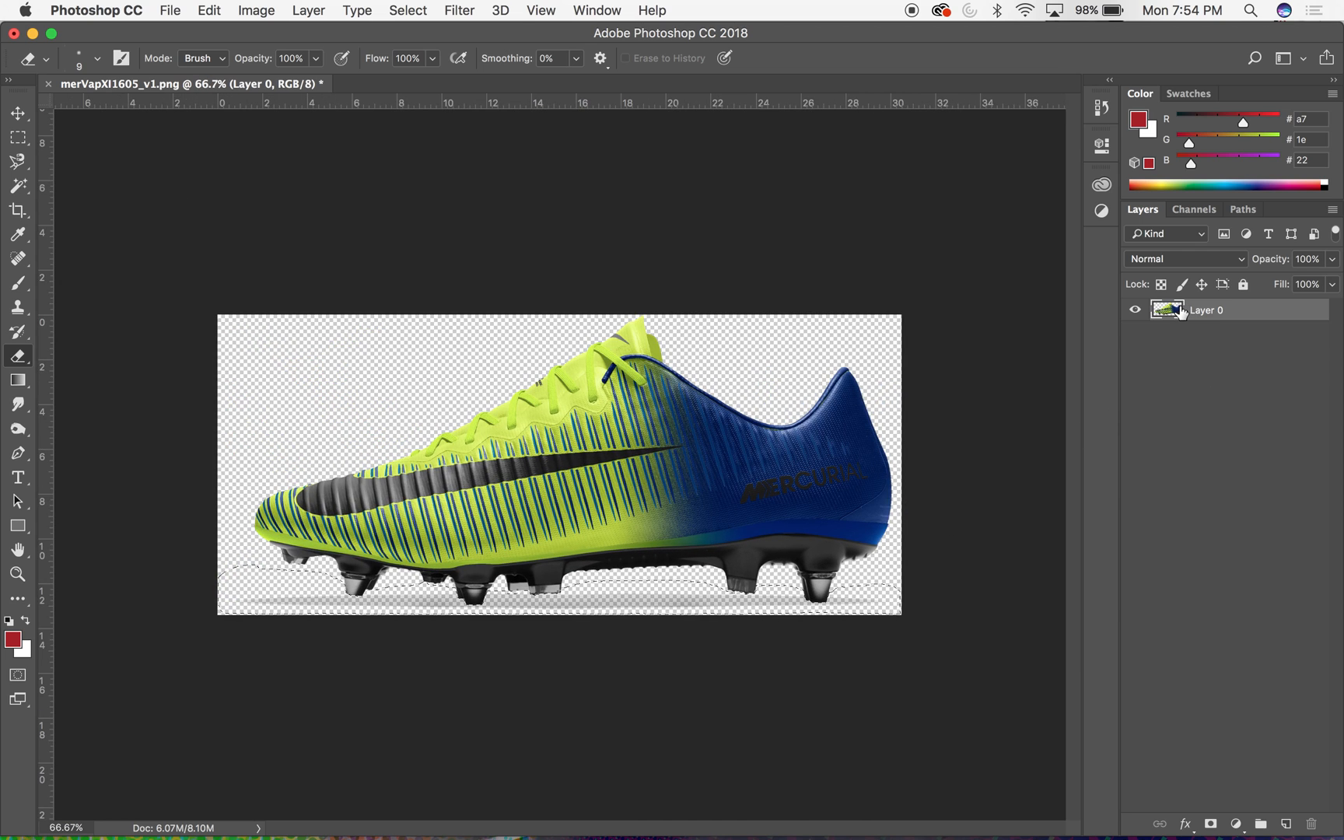
- Copy the selected ground shadow, then cut it out of the boot layer
left_click(210, 10)
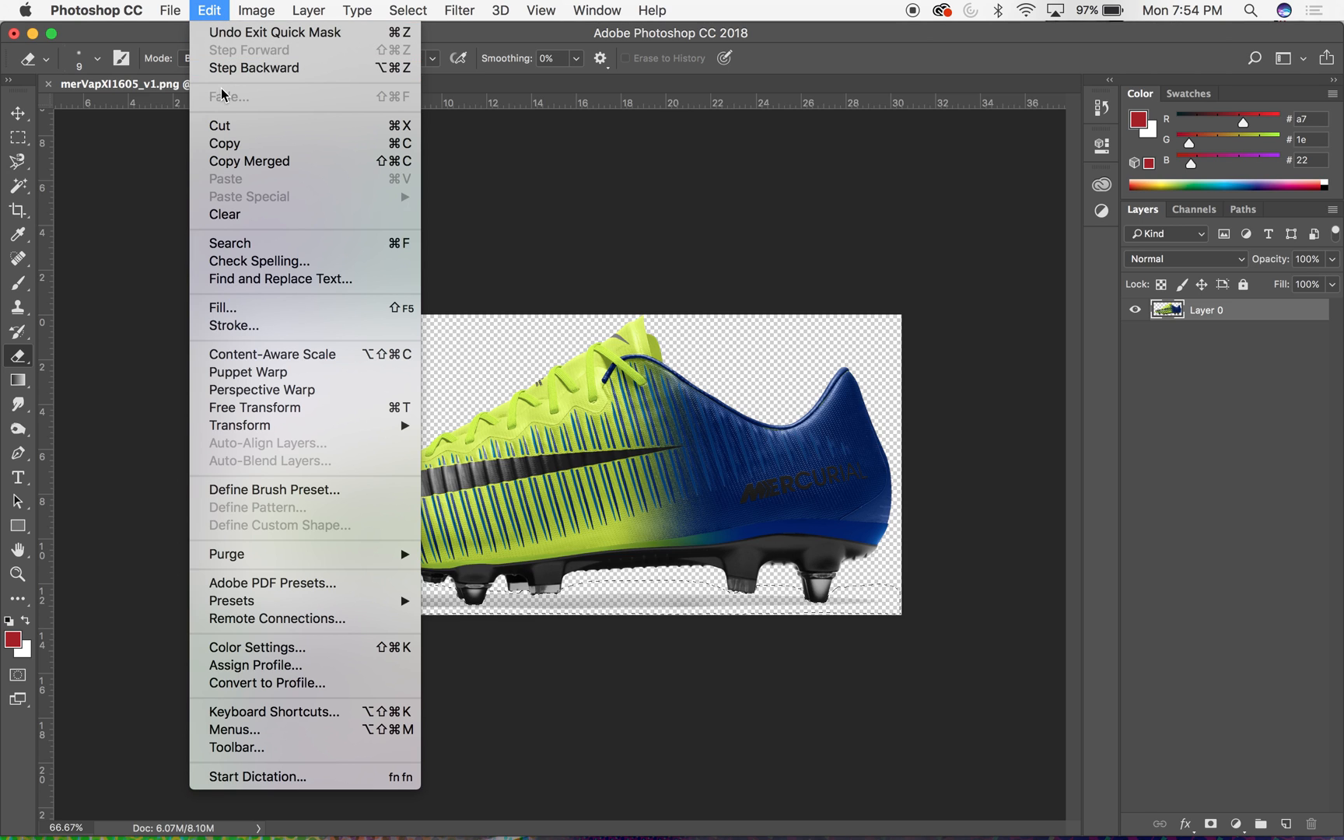
mouse_move(173, 9)
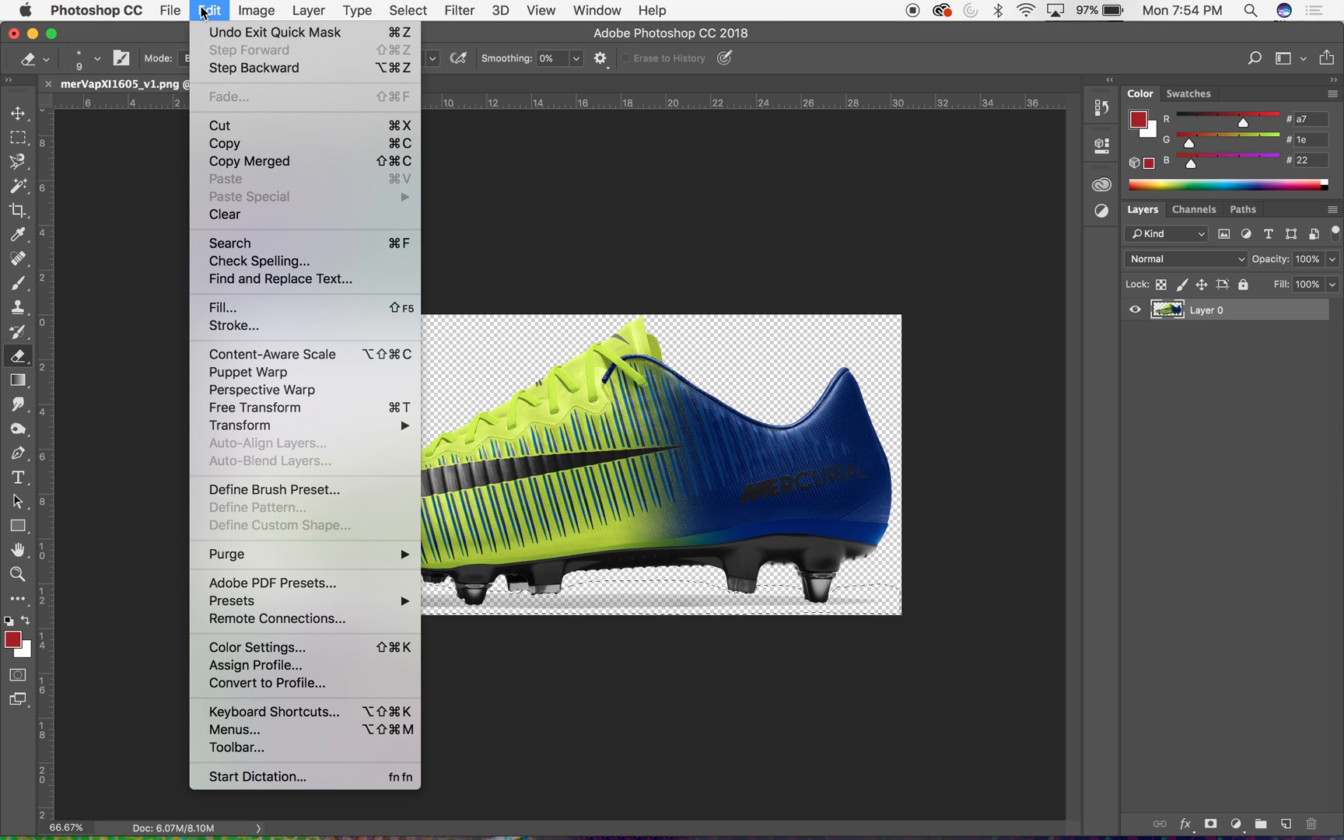
left_click(247, 148)
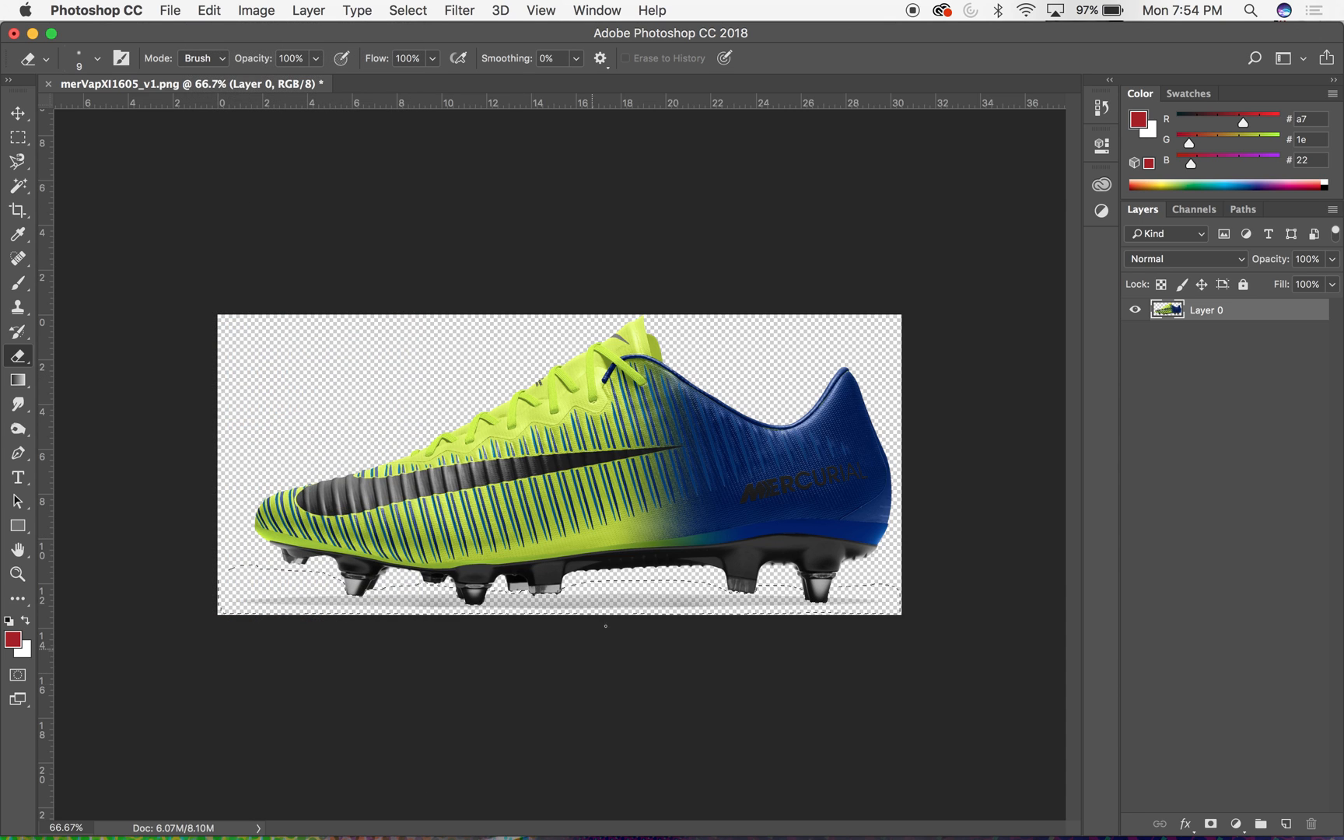
left_click(209, 10)
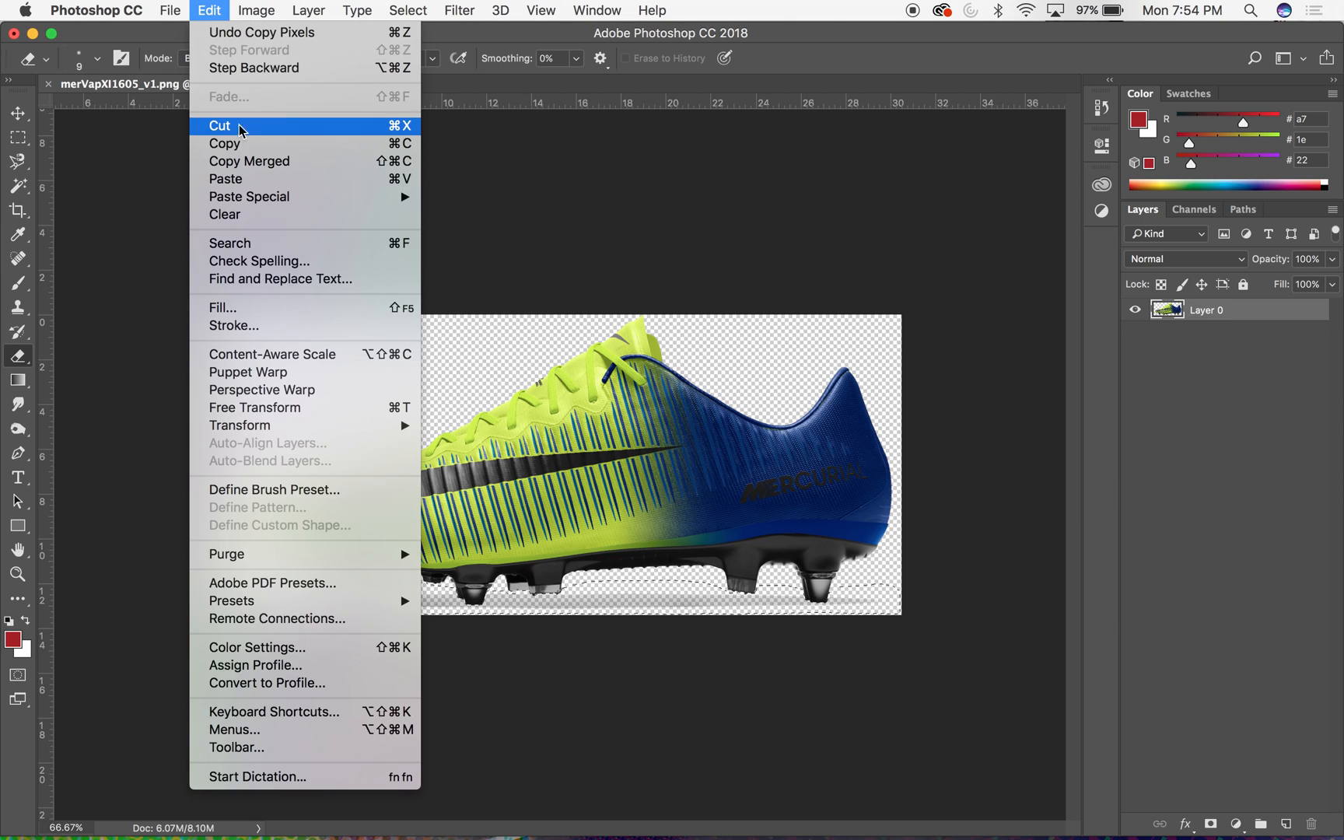
left_click(233, 125)
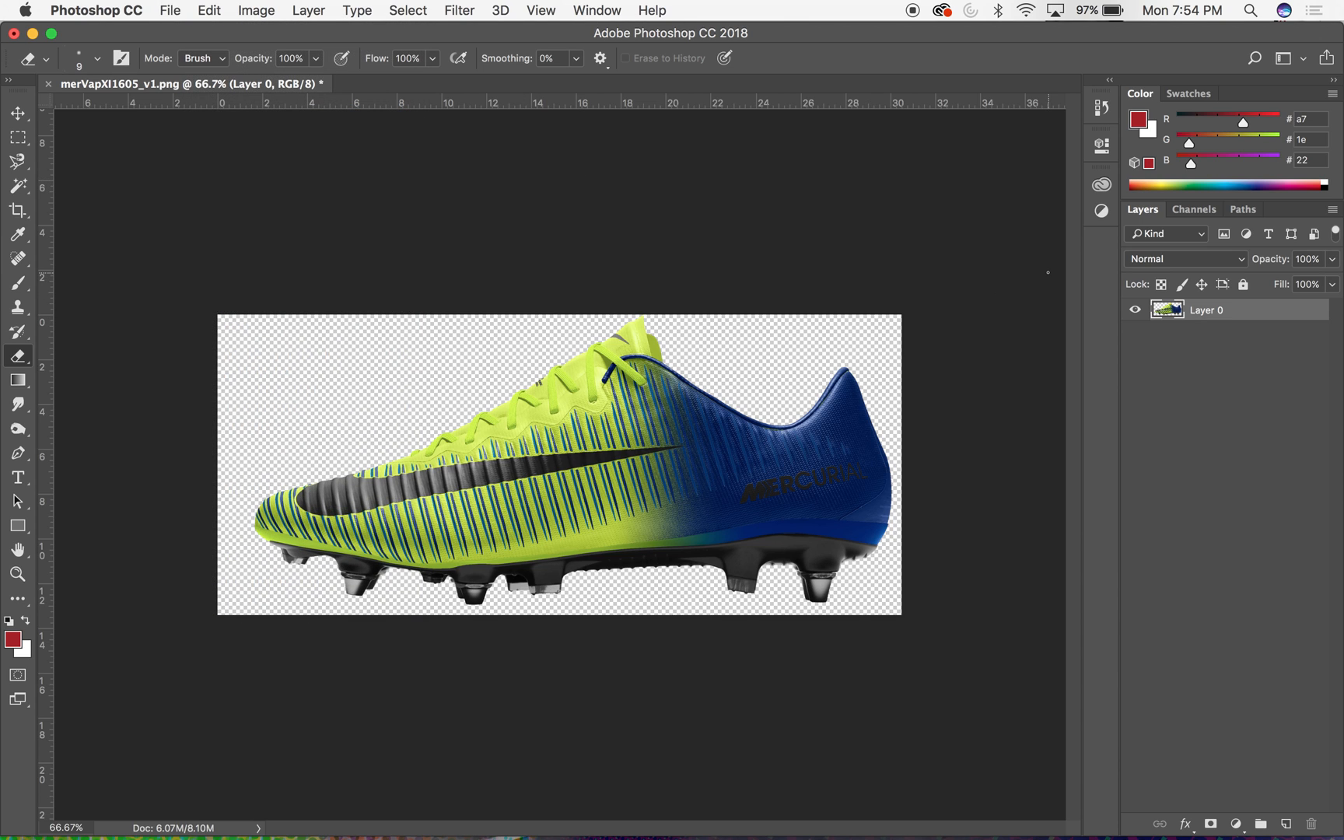
- Add a new layer beneath the boot layer and name it Shadow
left_click(1287, 826)
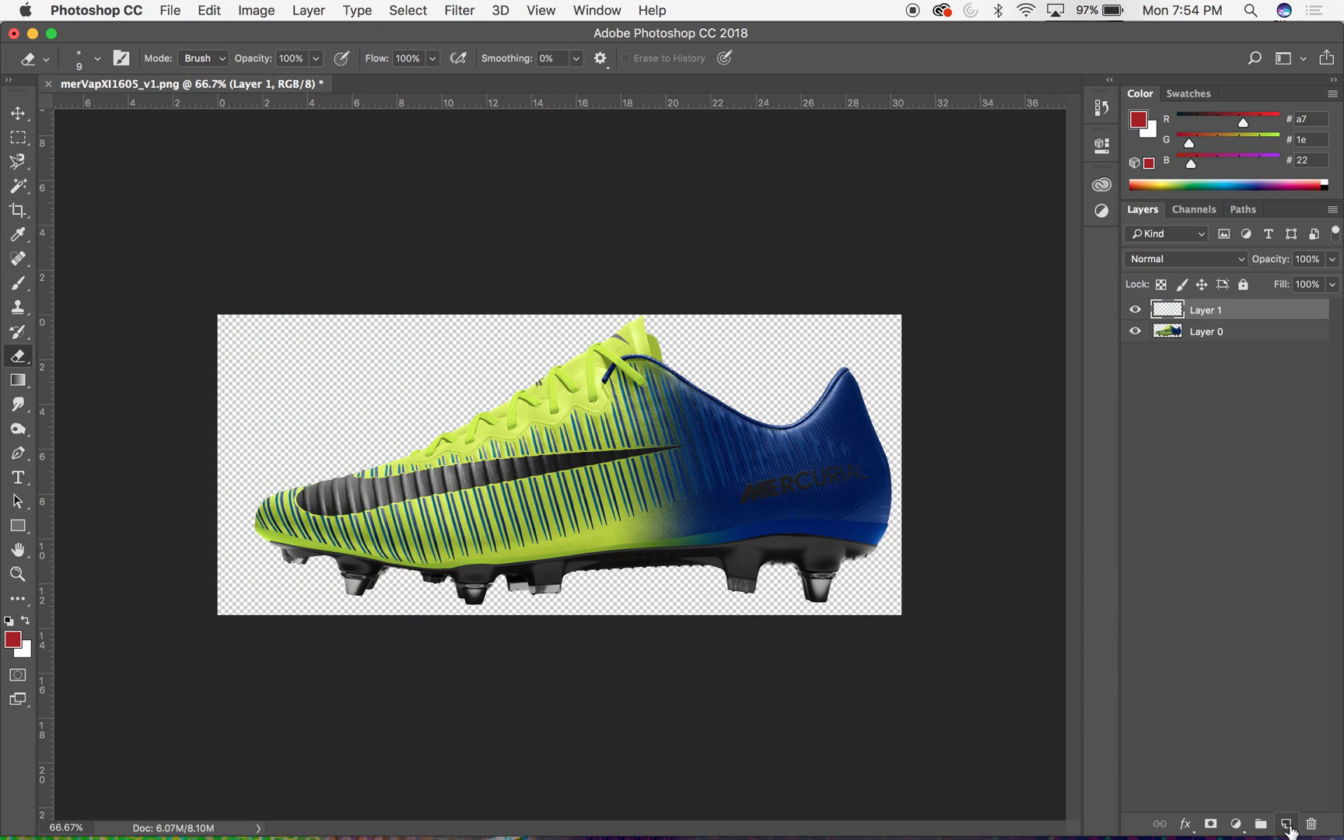
left_click_drag(1214, 312, 1215, 339)
double_click(1205, 331)
type("Shadow")
key("Return")
- Paste the cut shadow in place on the Shadow layer and switch to the Move tool
left_click(139, 9)
mouse_move(201, 9)
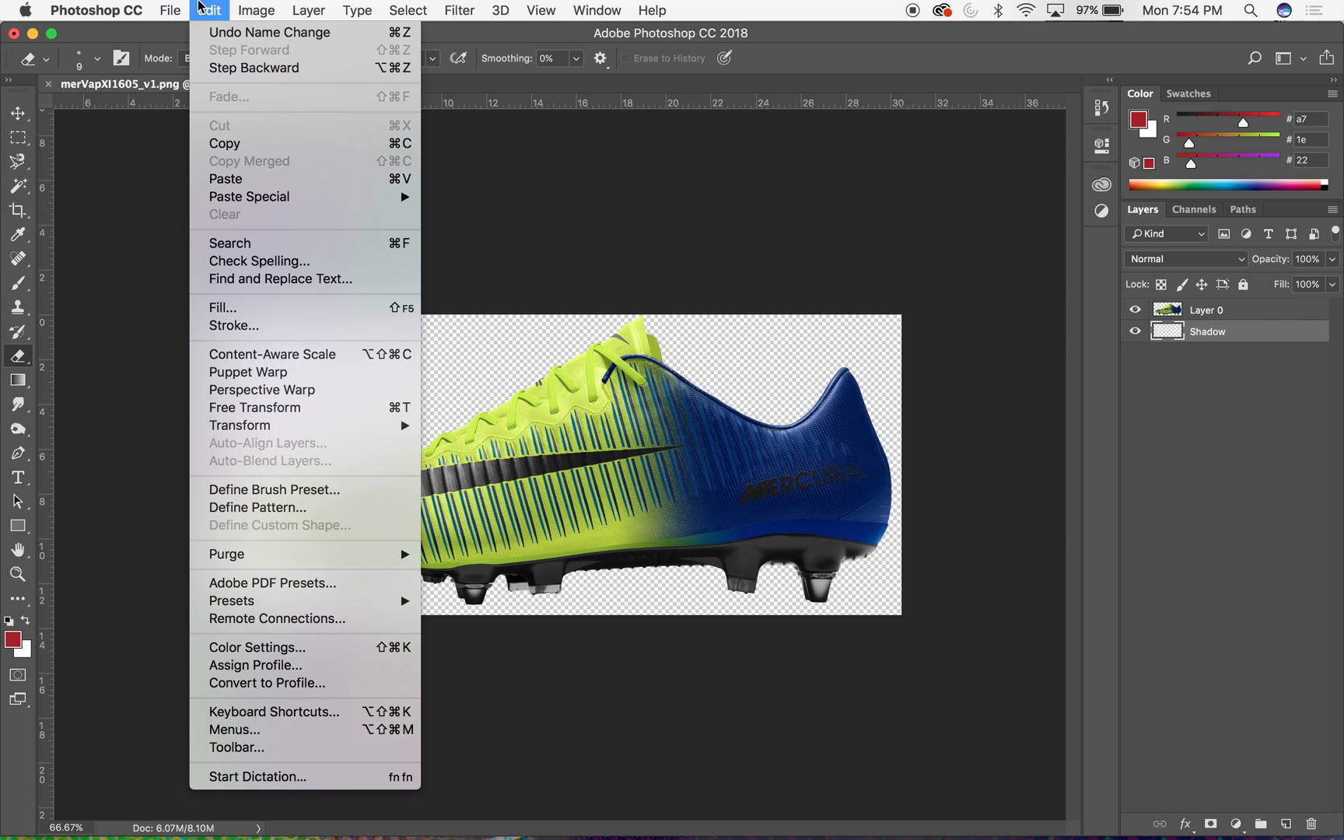
mouse_move(268, 201)
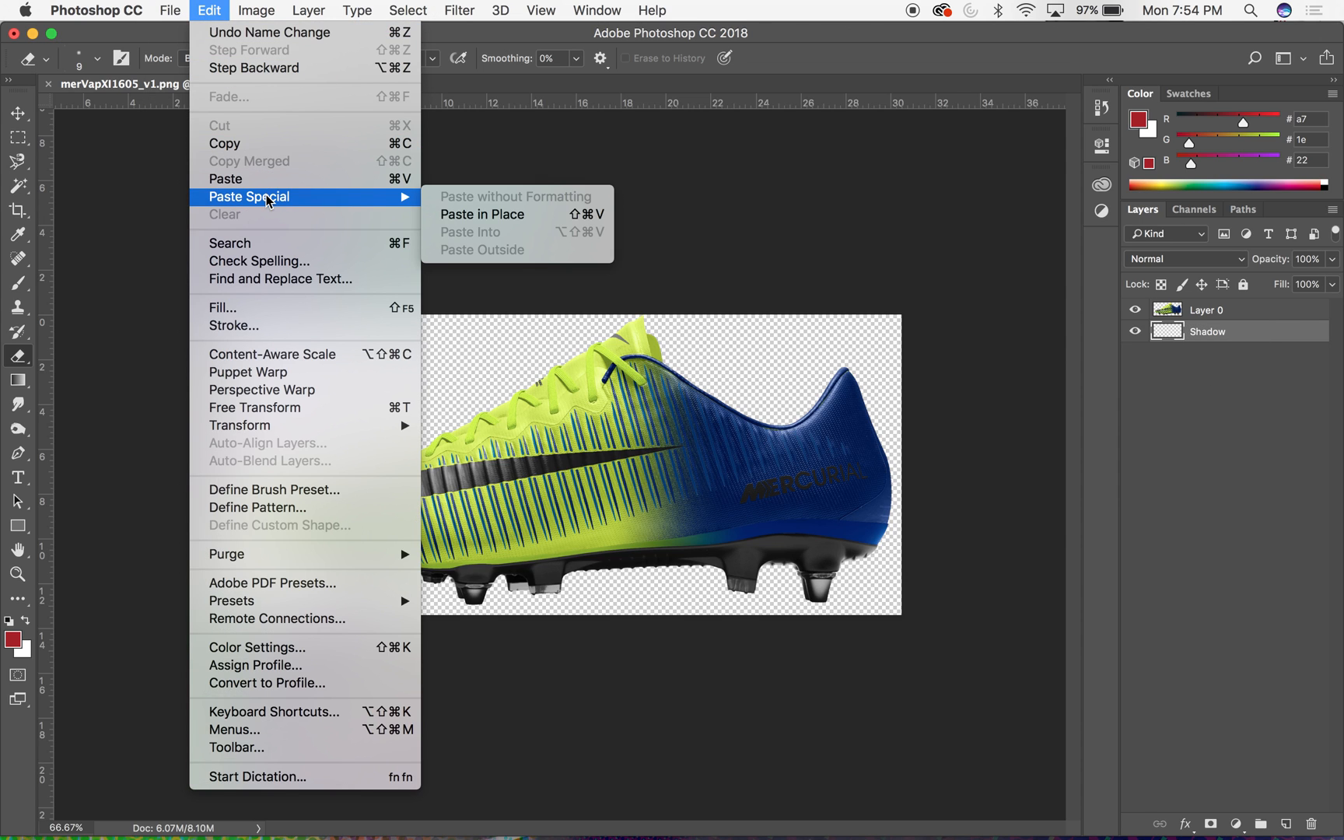
left_click(484, 217)
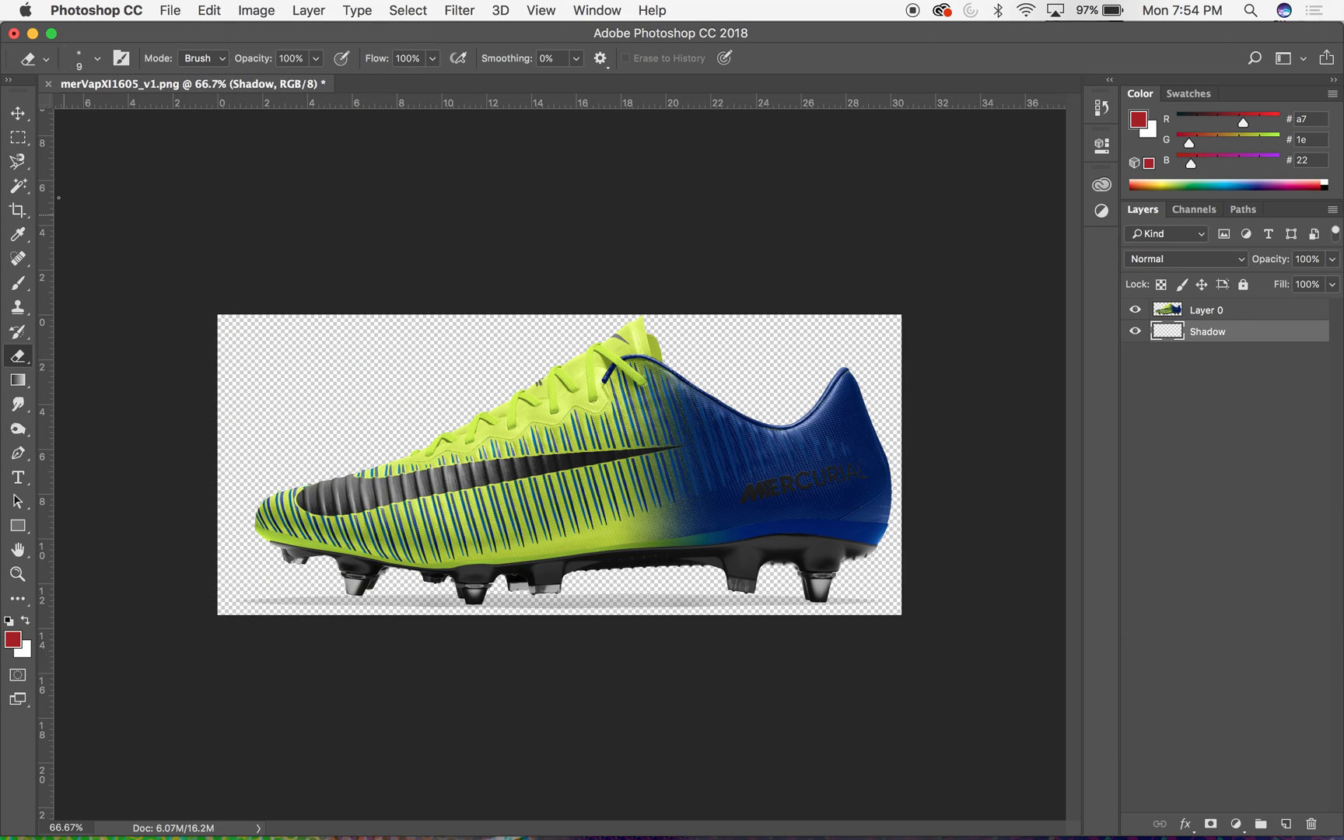
left_click(25, 110)
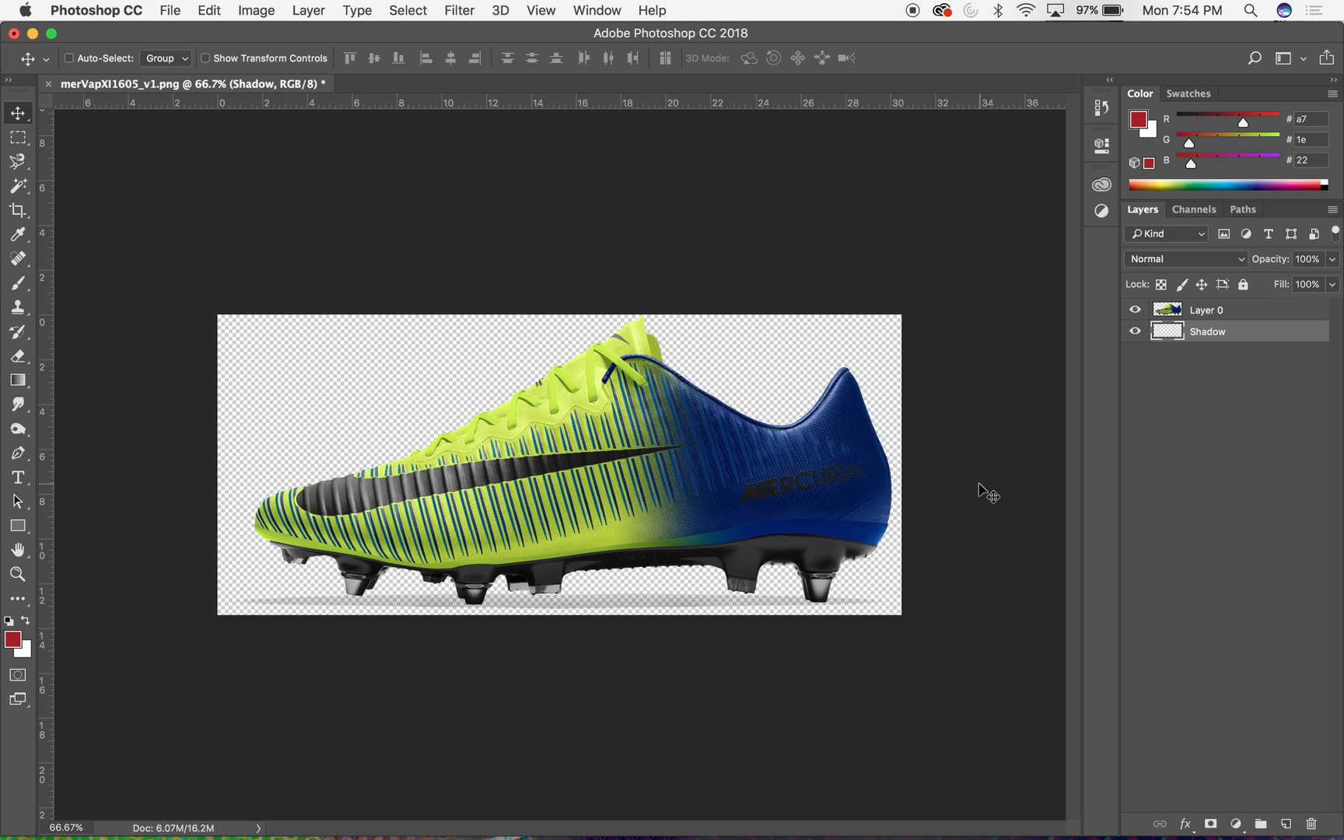
- Duplicate the boot layer, Layer 0, placing the copy between it and the Shadow layer
key("super+equal")
key("super+equal")
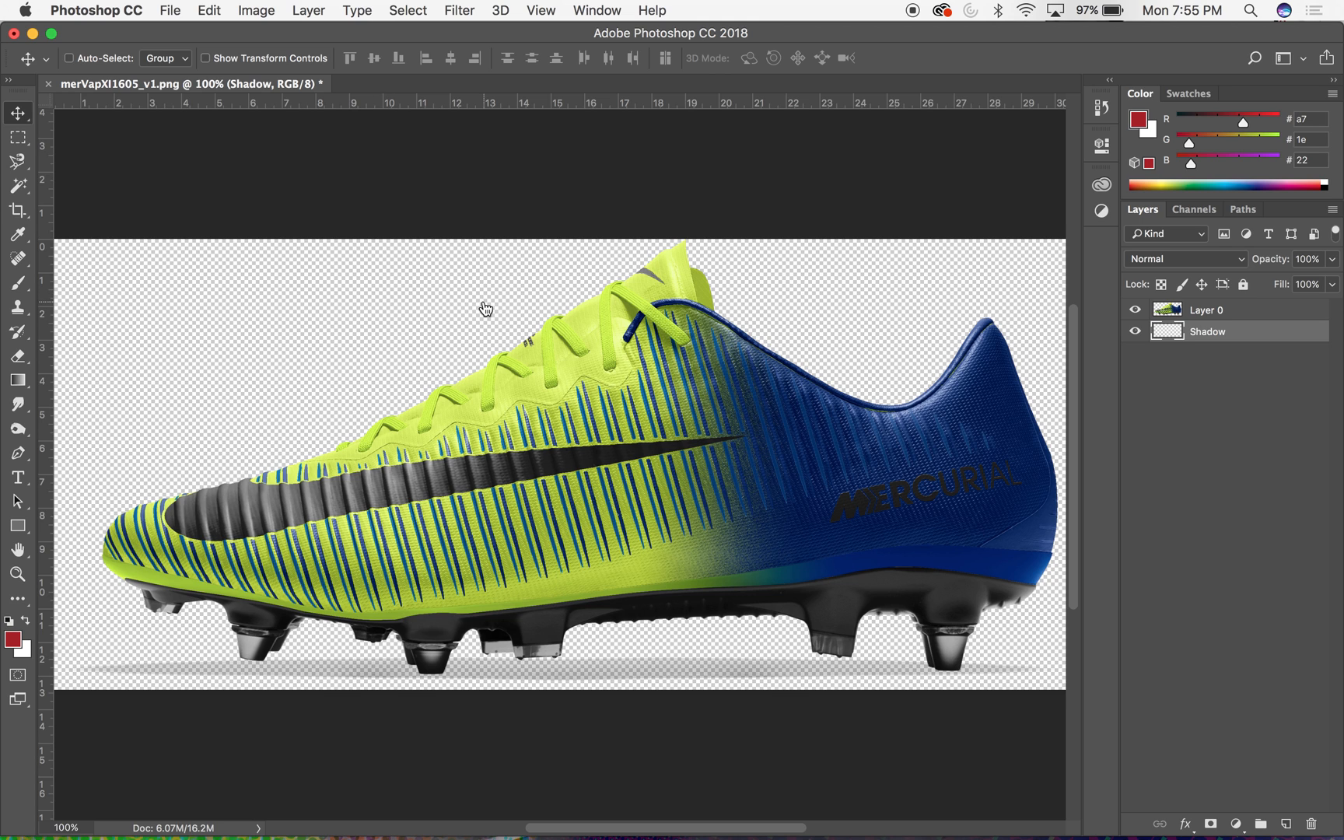
scroll(782, 416, "down", 5)
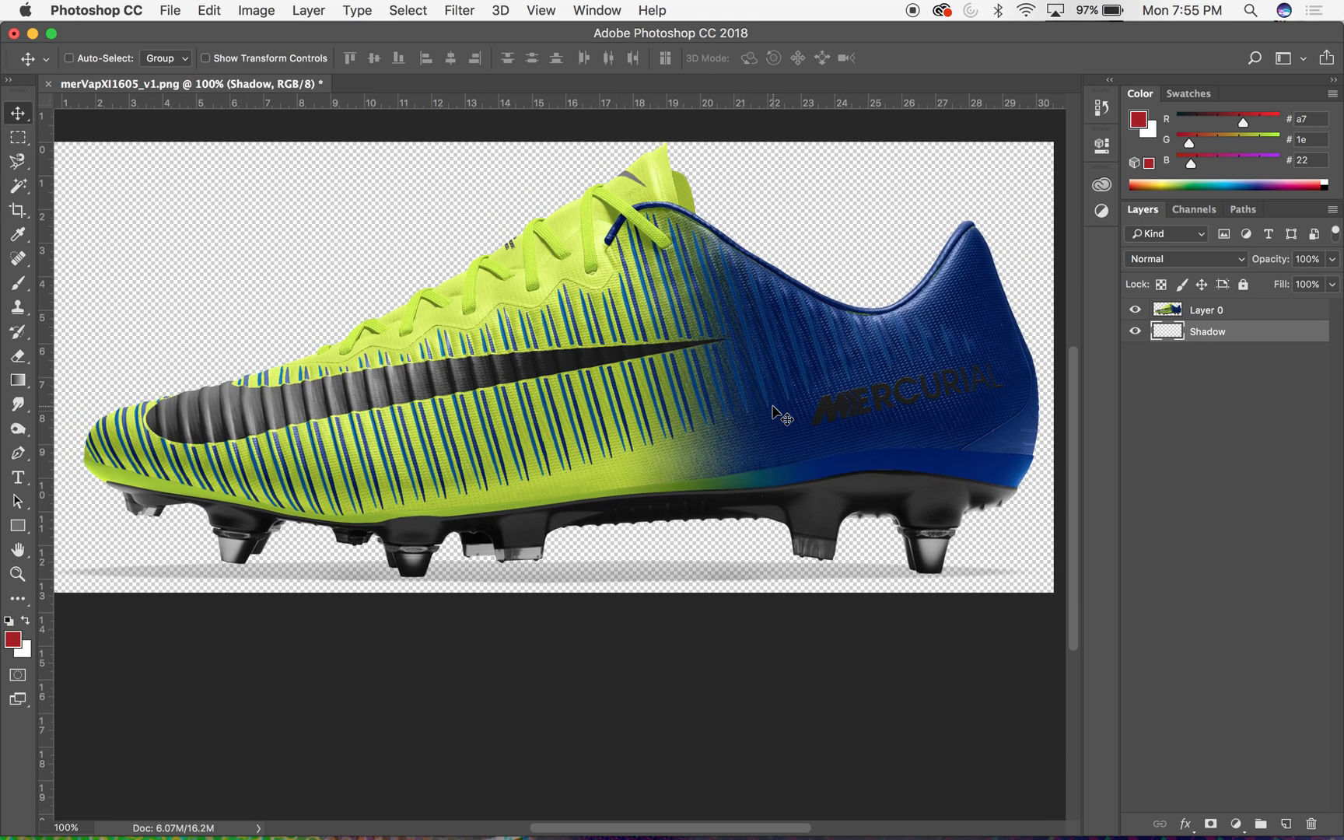
left_click(1216, 311)
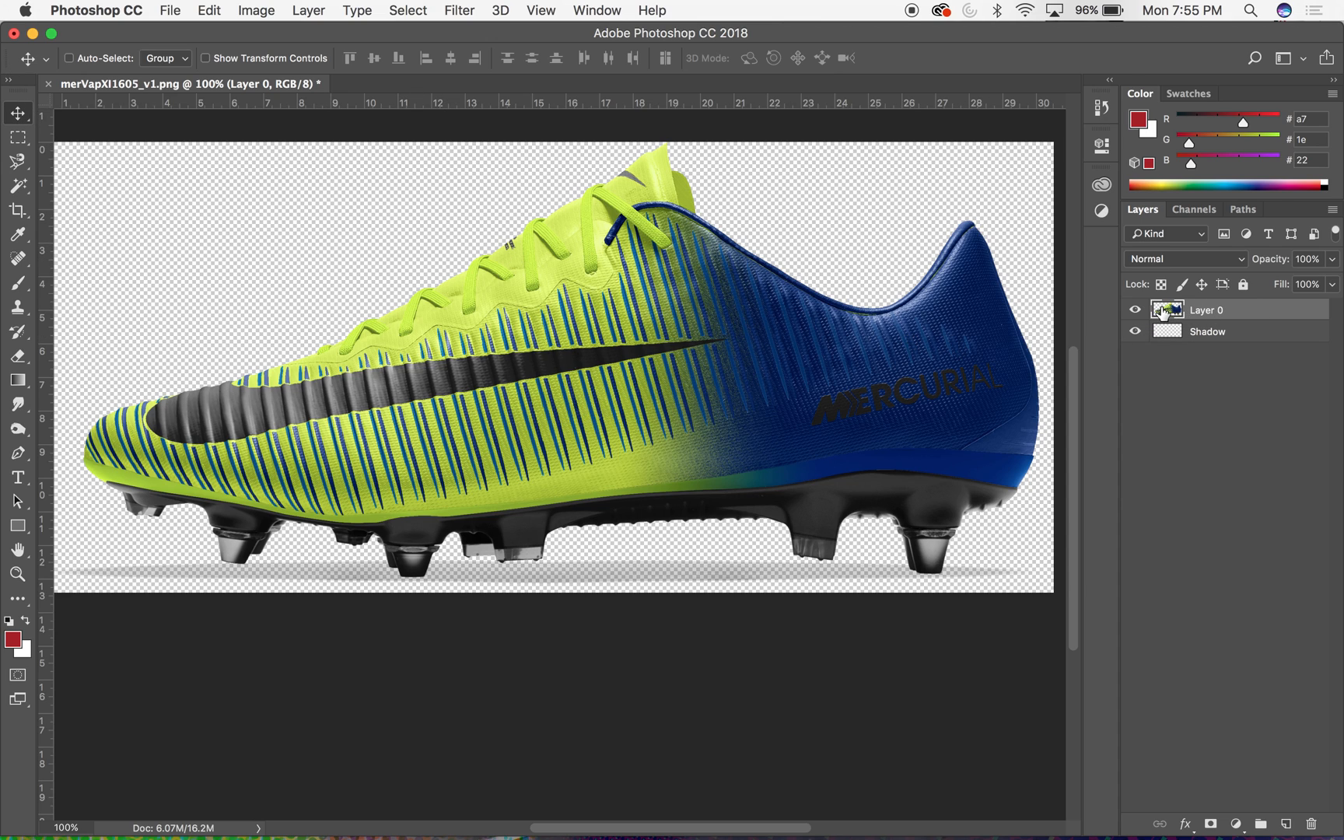
left_click_drag(1159, 301, 1166, 322)
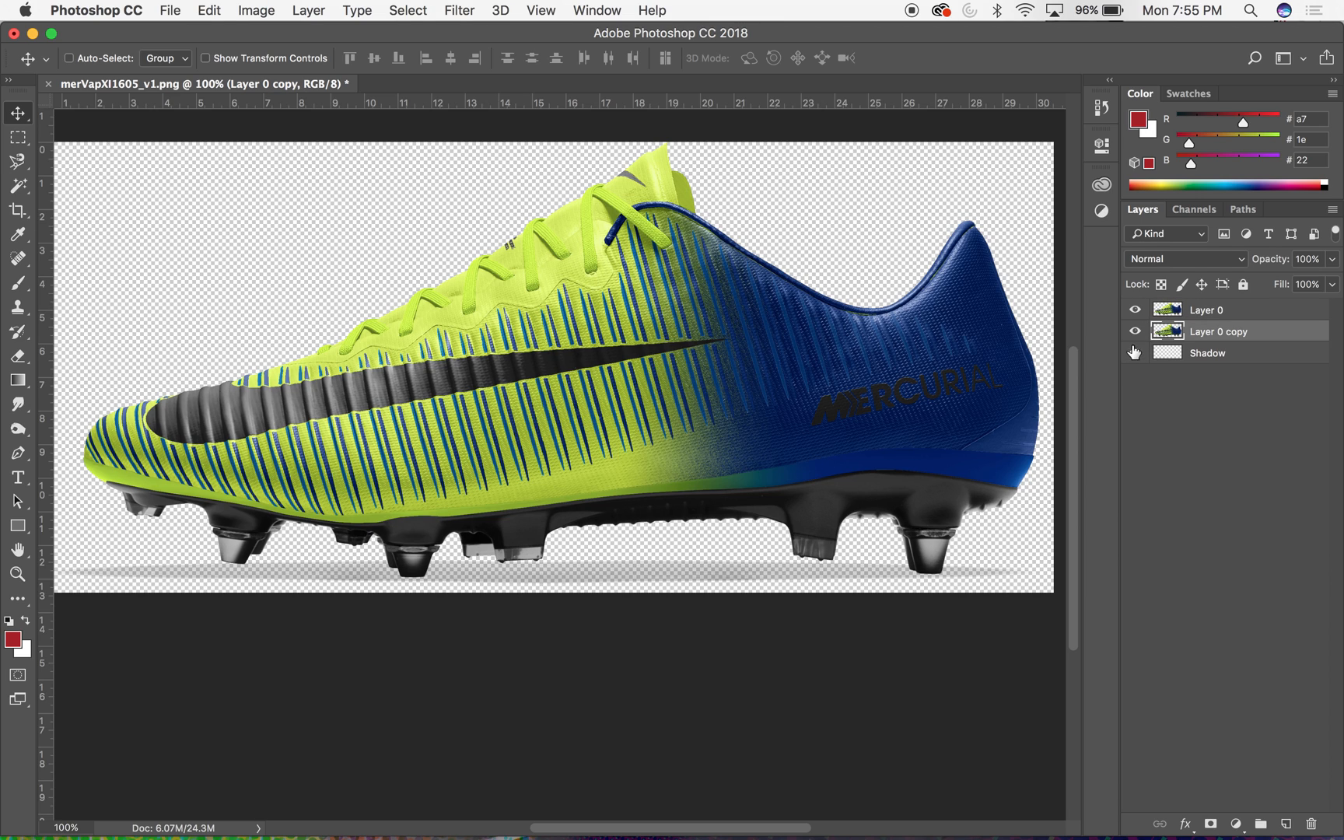
- Rename the duplicated boot layer Original and hide it
double_click(1206, 332)
type("Original")
key("Return")
left_click(1134, 331)
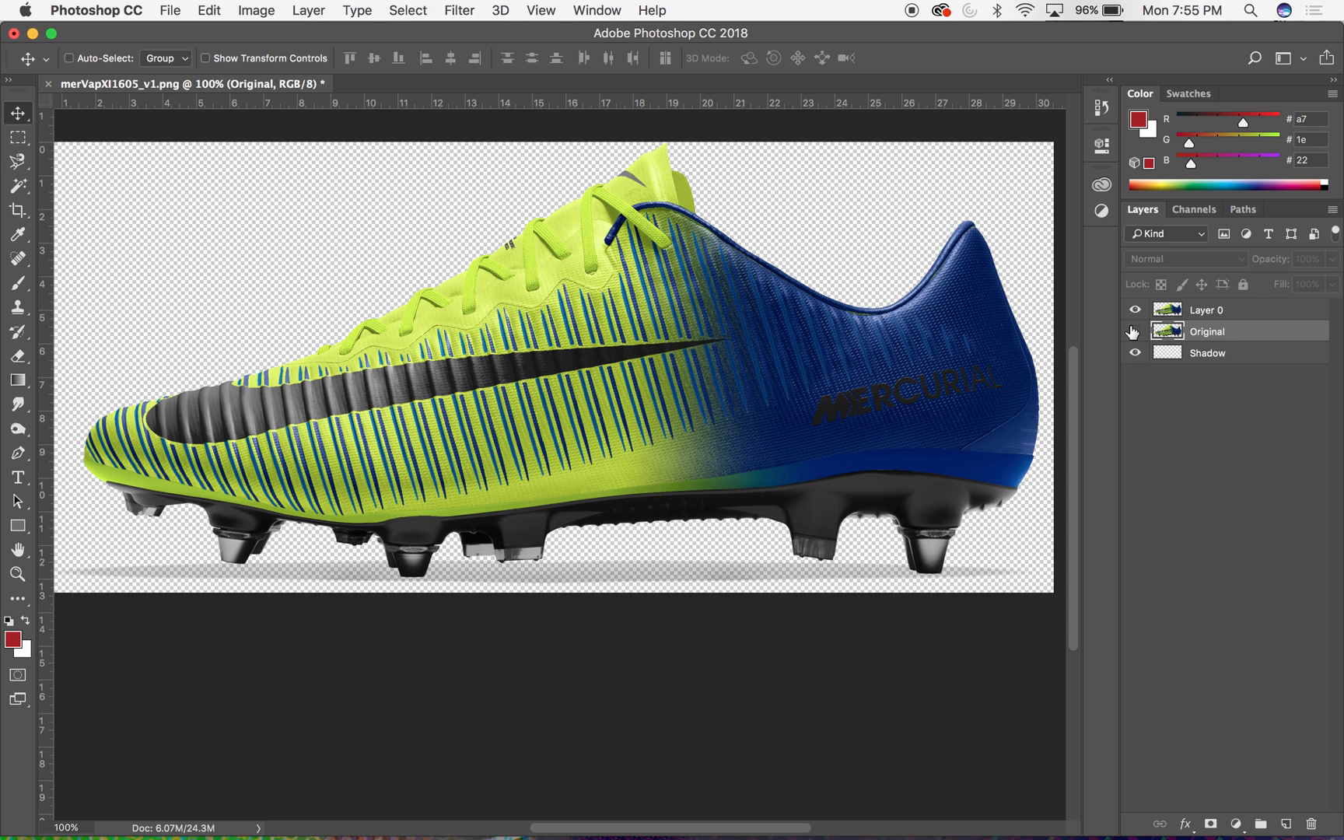
- Rename the top boot layer Color1
left_click(1169, 310)
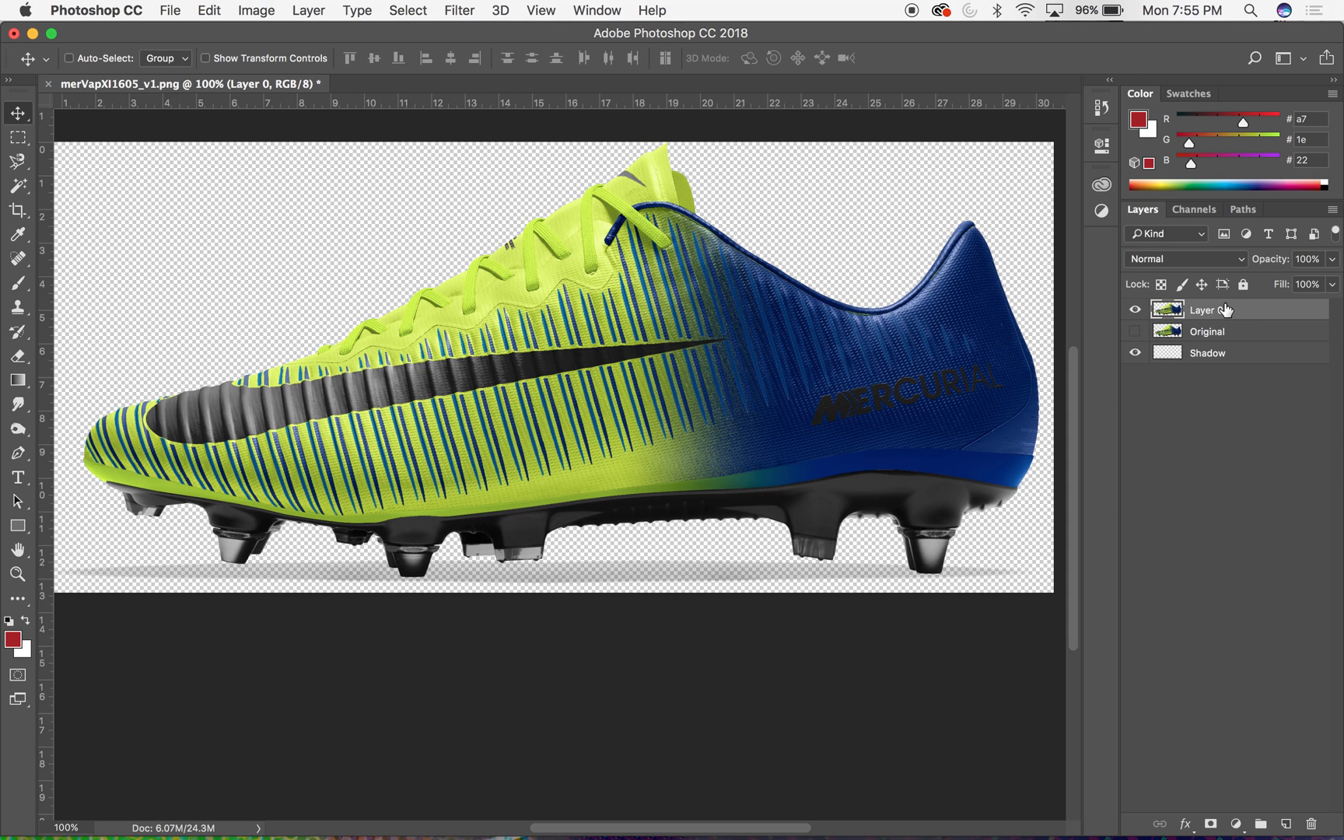
double_click(1204, 311)
type("S")
key("Return")
- Convert the document from RGB to CMYK Color without merging layers, and return to the layer list
left_click(1198, 211)
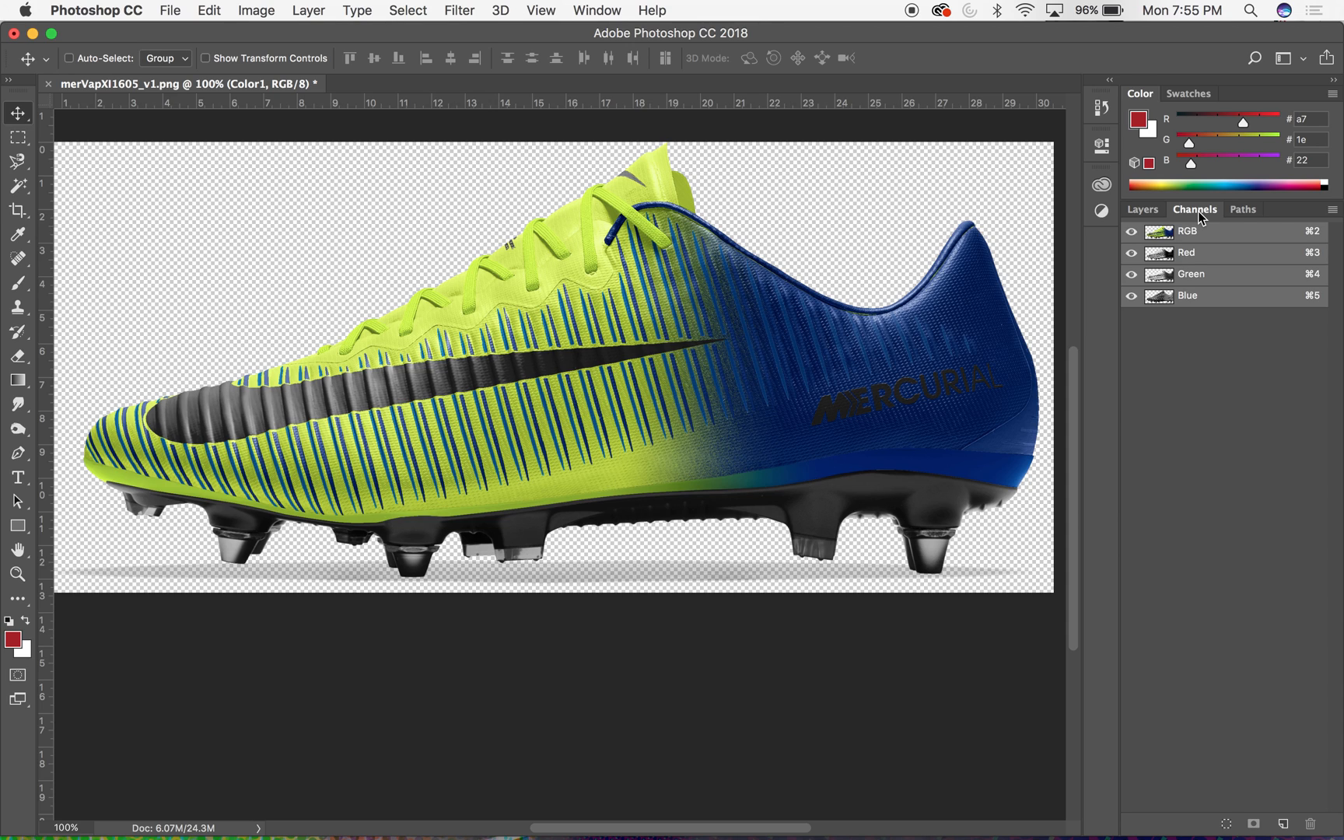
left_click(274, 10)
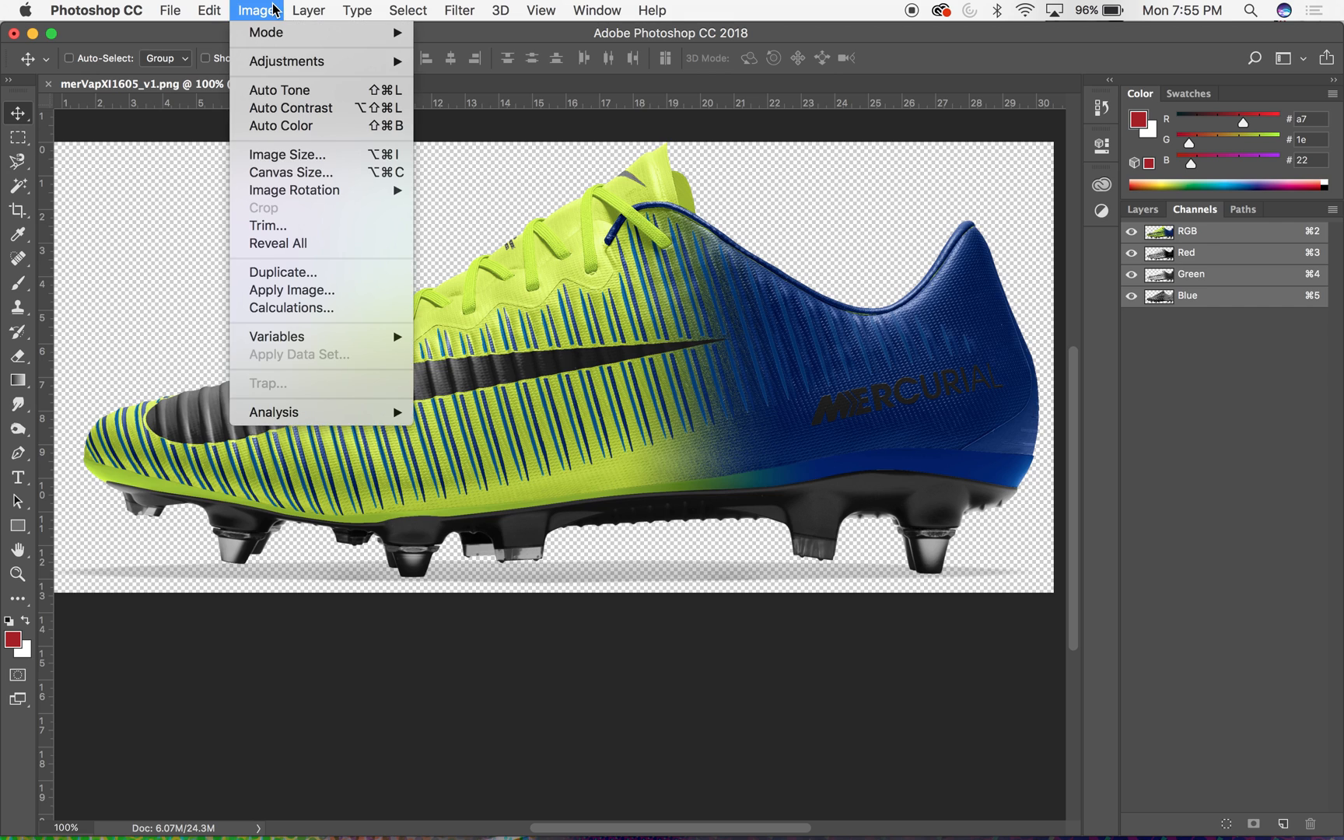
mouse_move(269, 37)
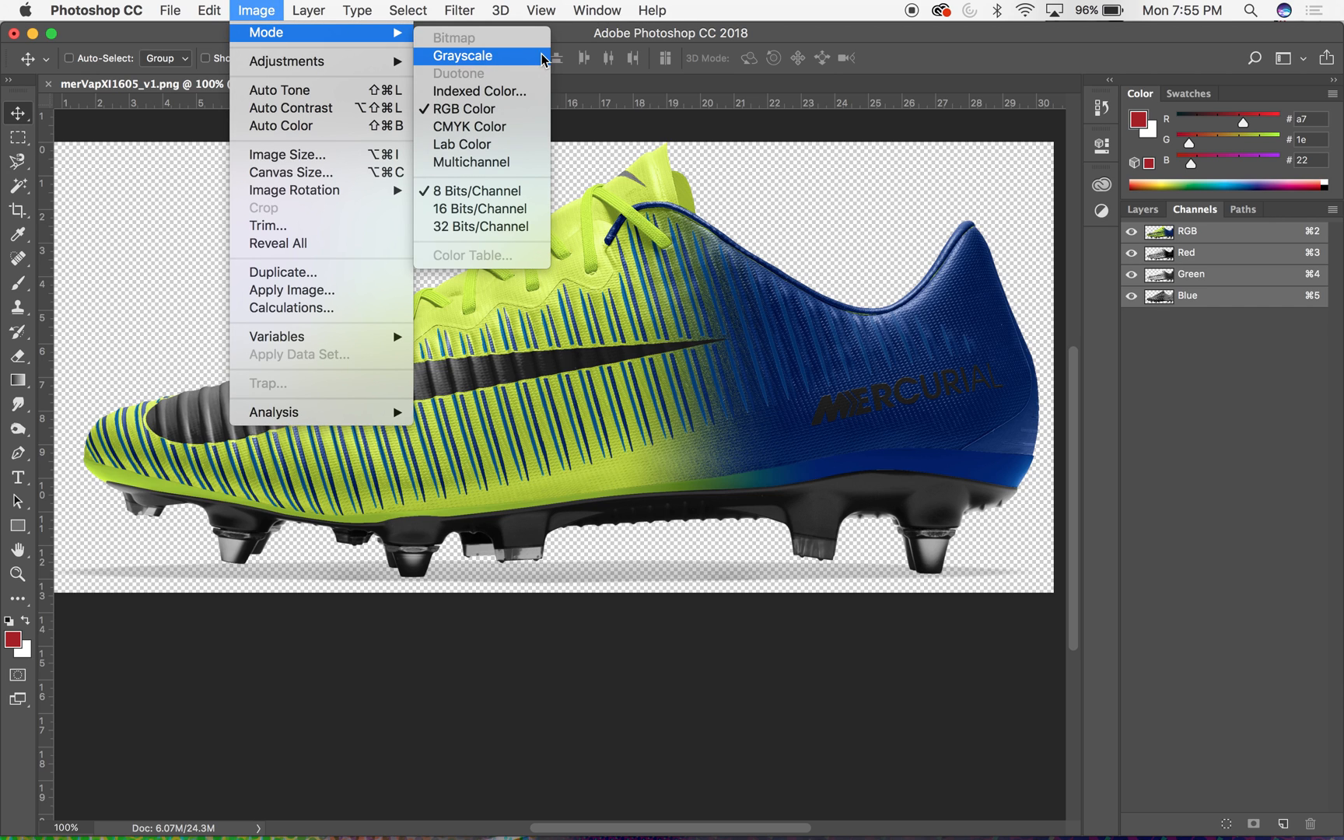
left_click(492, 128)
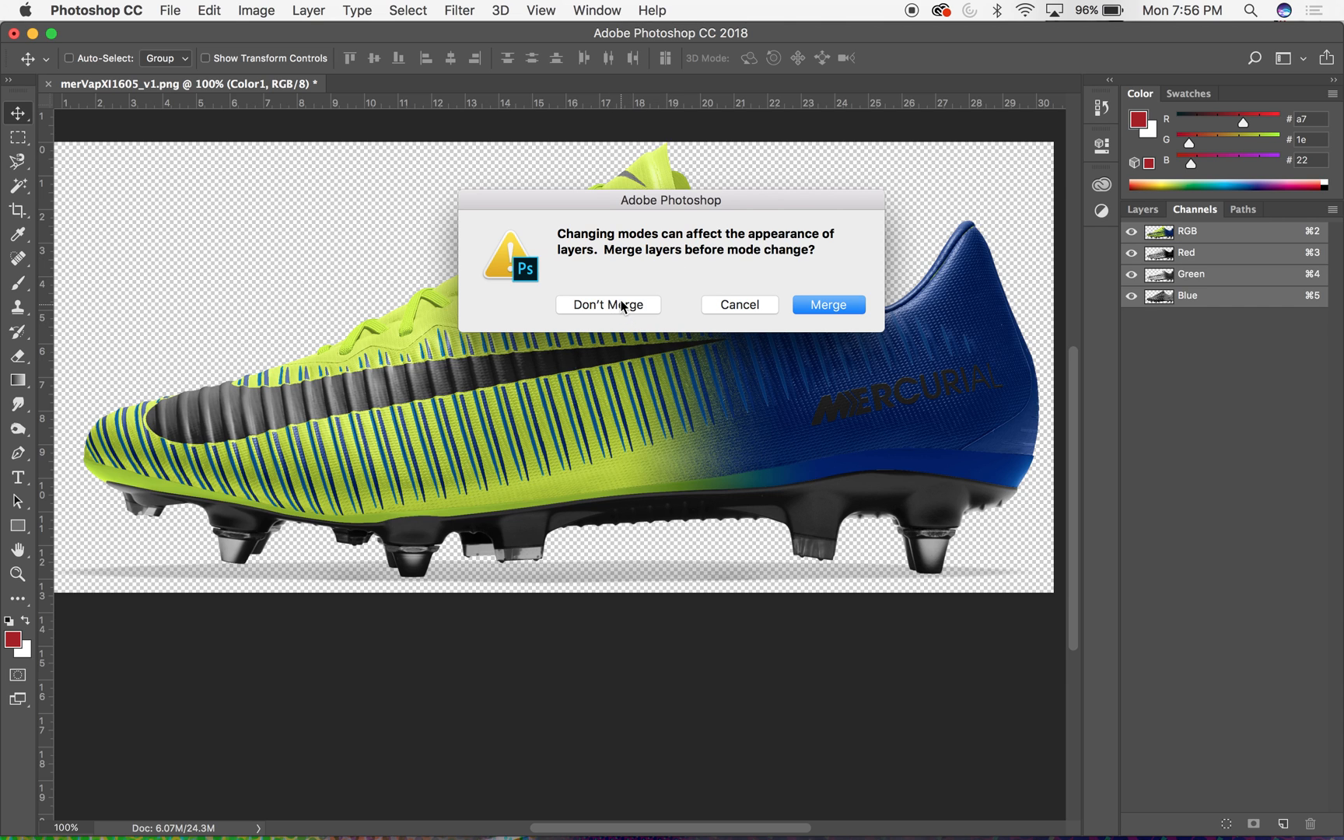
left_click(621, 302)
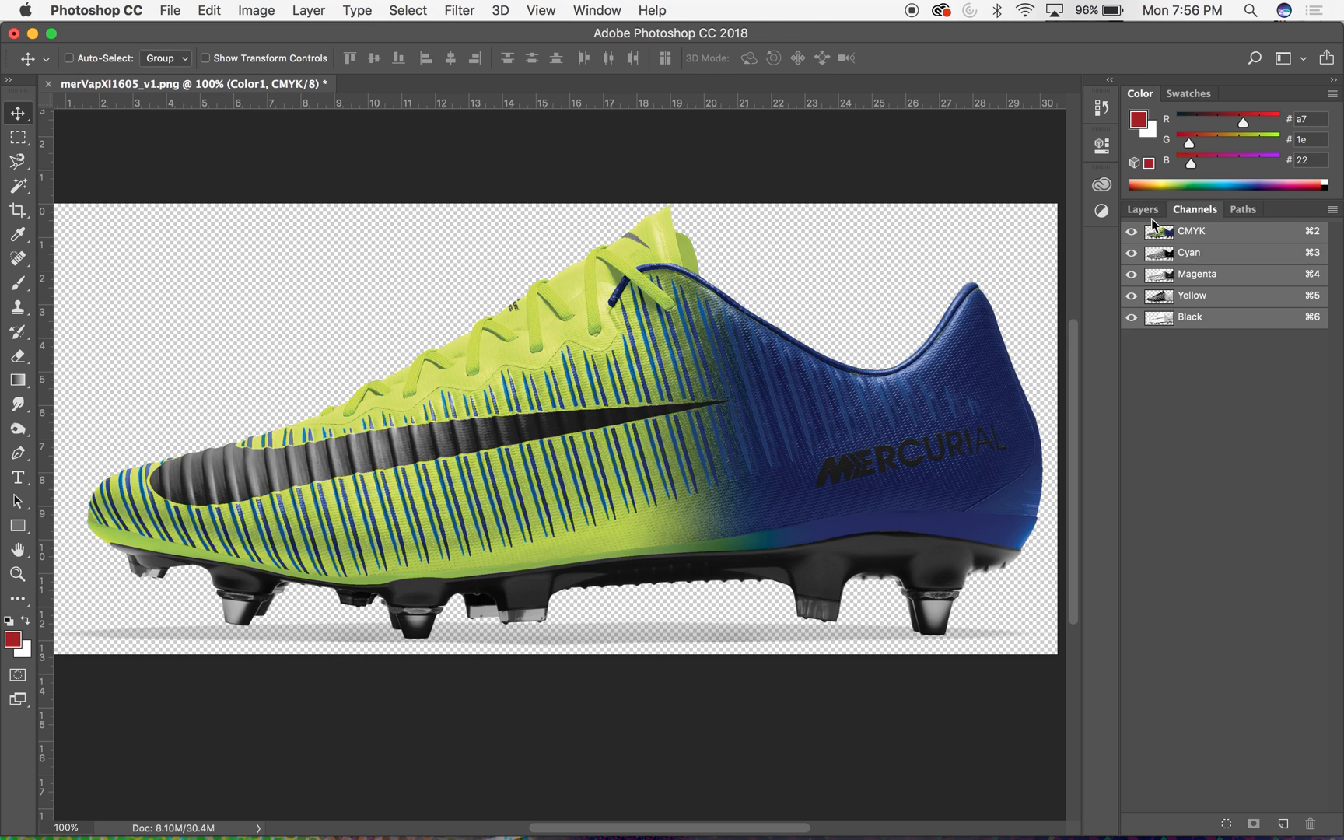
left_click(1148, 211)
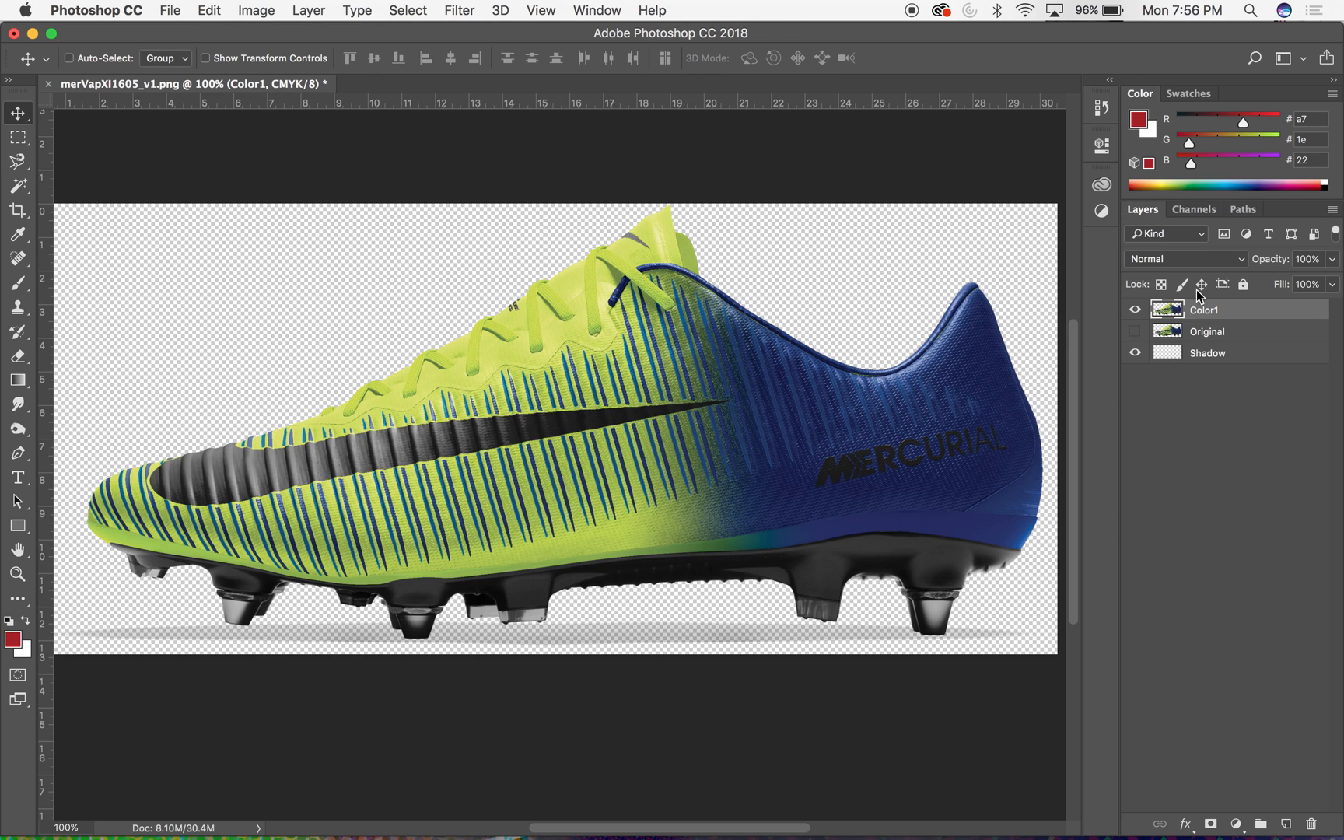
- Load the Cyan channel as a selection and invert it so the cyan-heavy areas of the boot are selected
left_click(1195, 211)
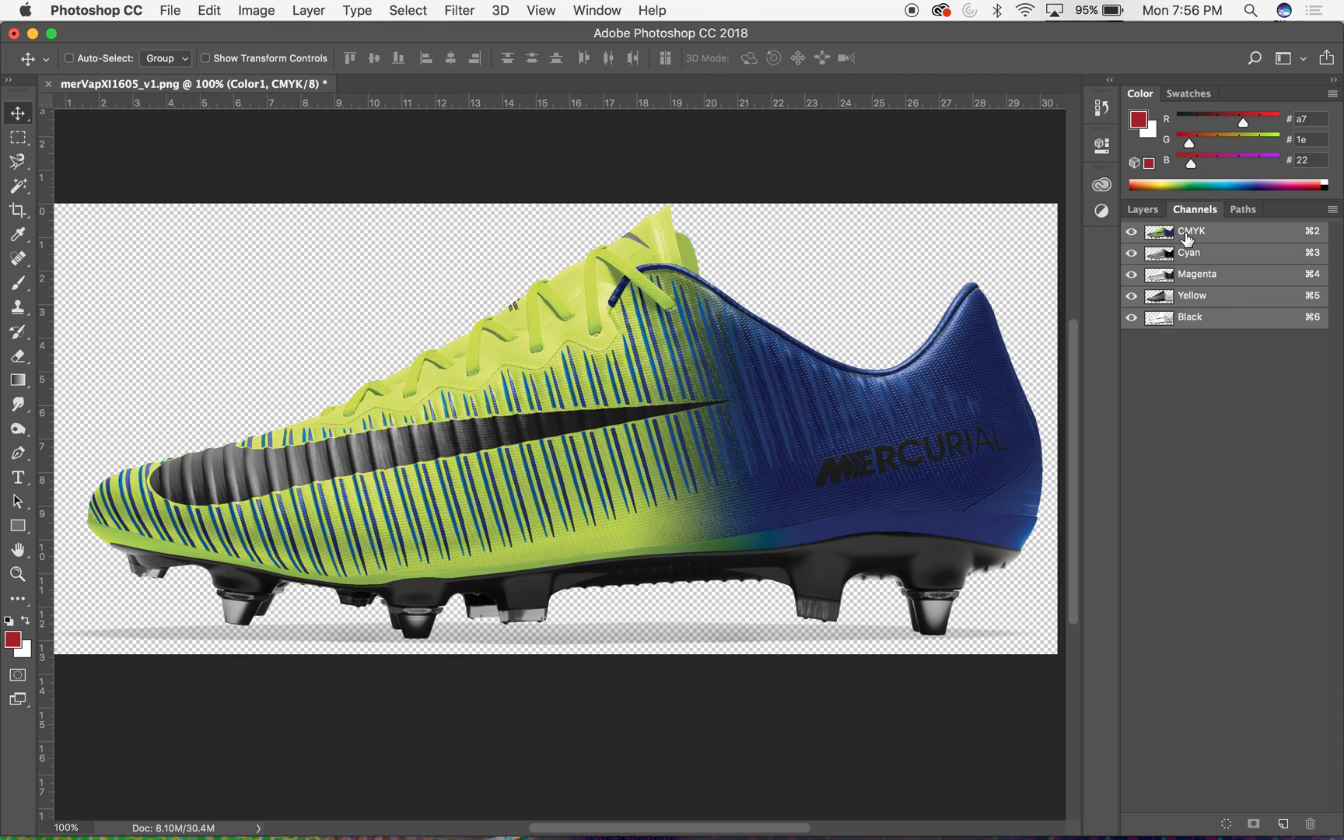
left_click(1202, 255)
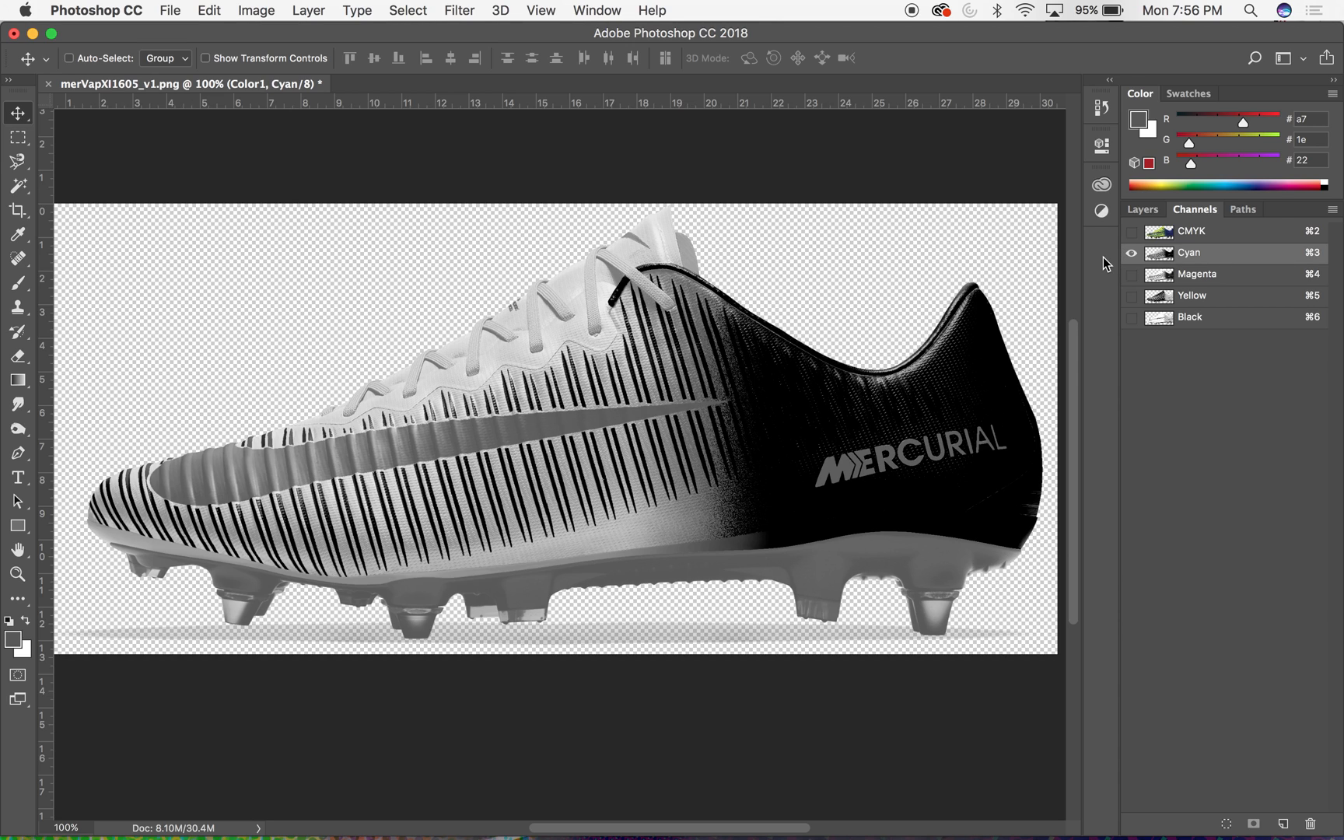
left_click(1225, 824)
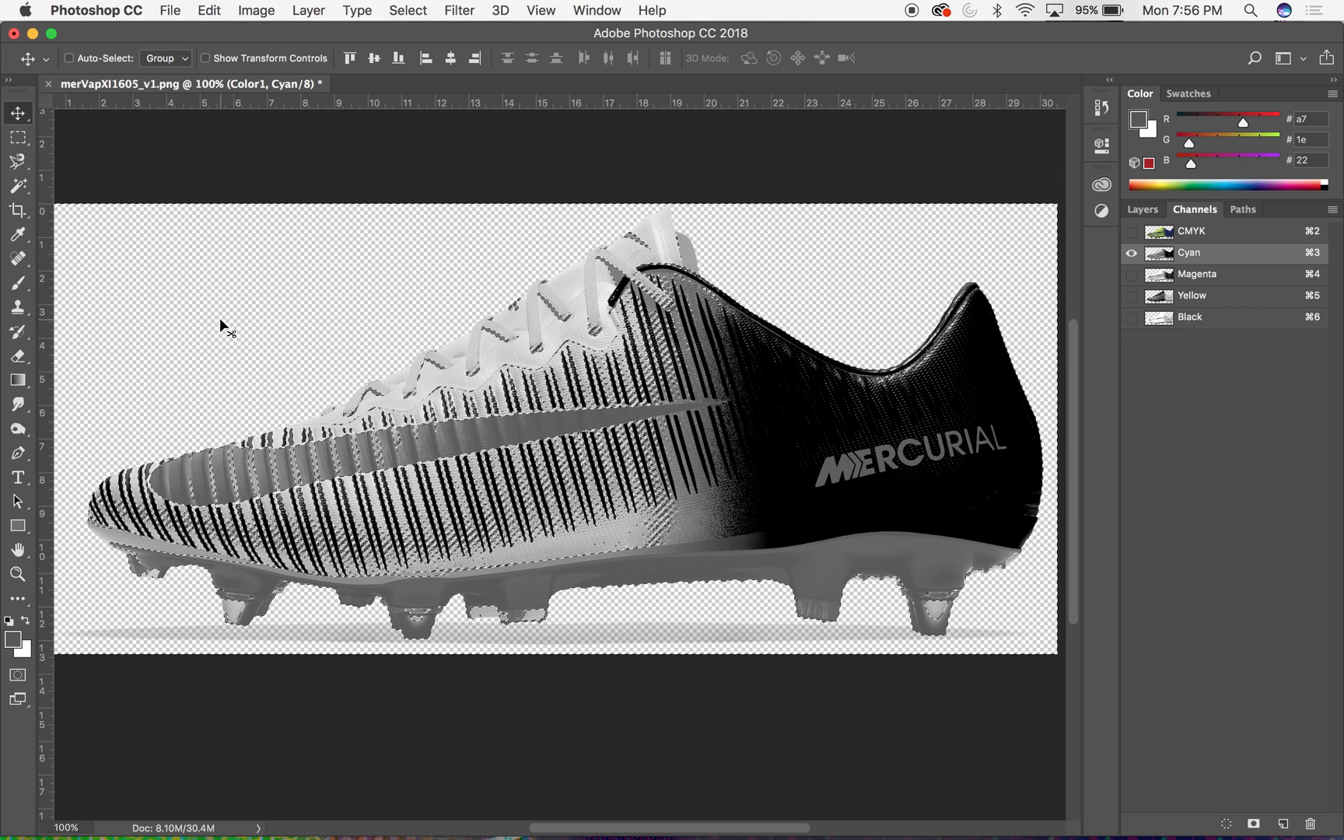
left_click(476, 9)
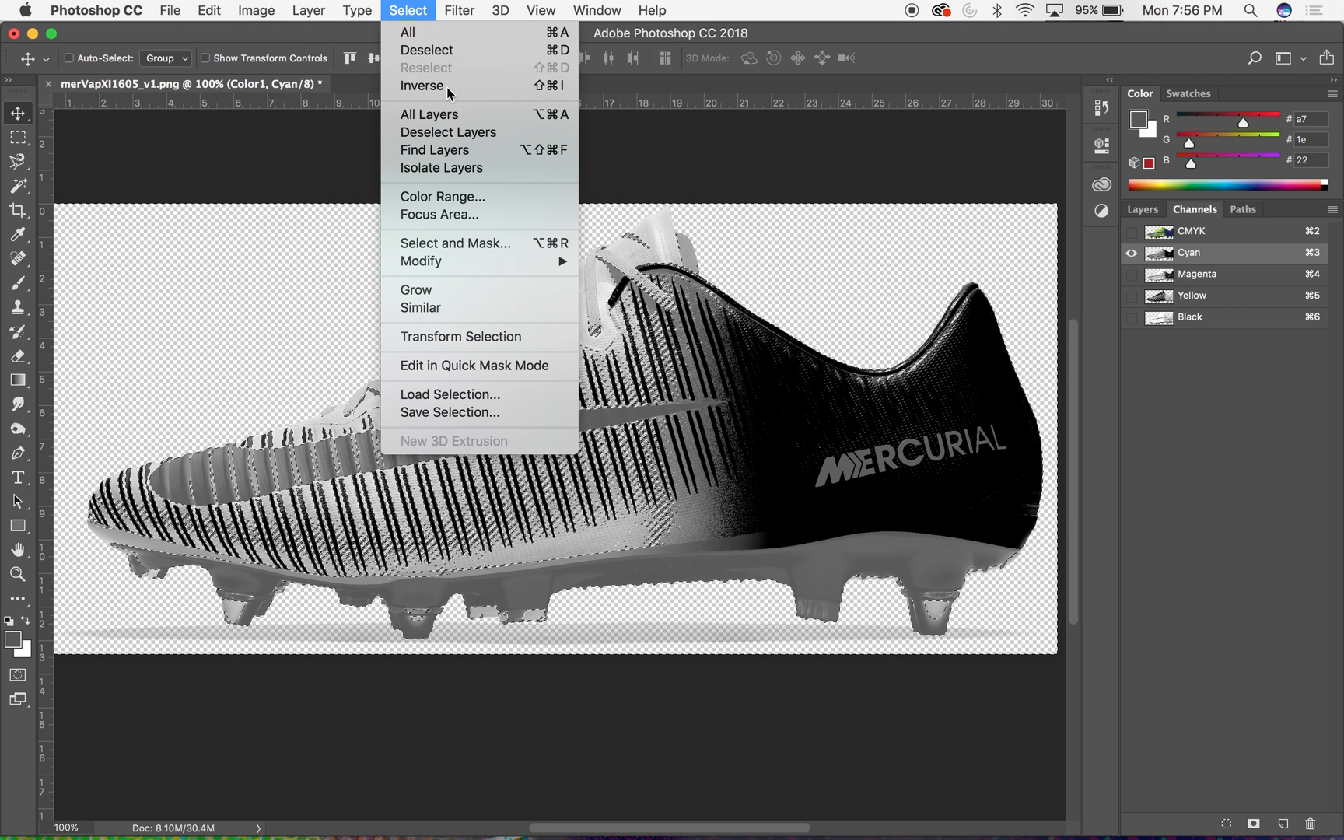
left_click(447, 87)
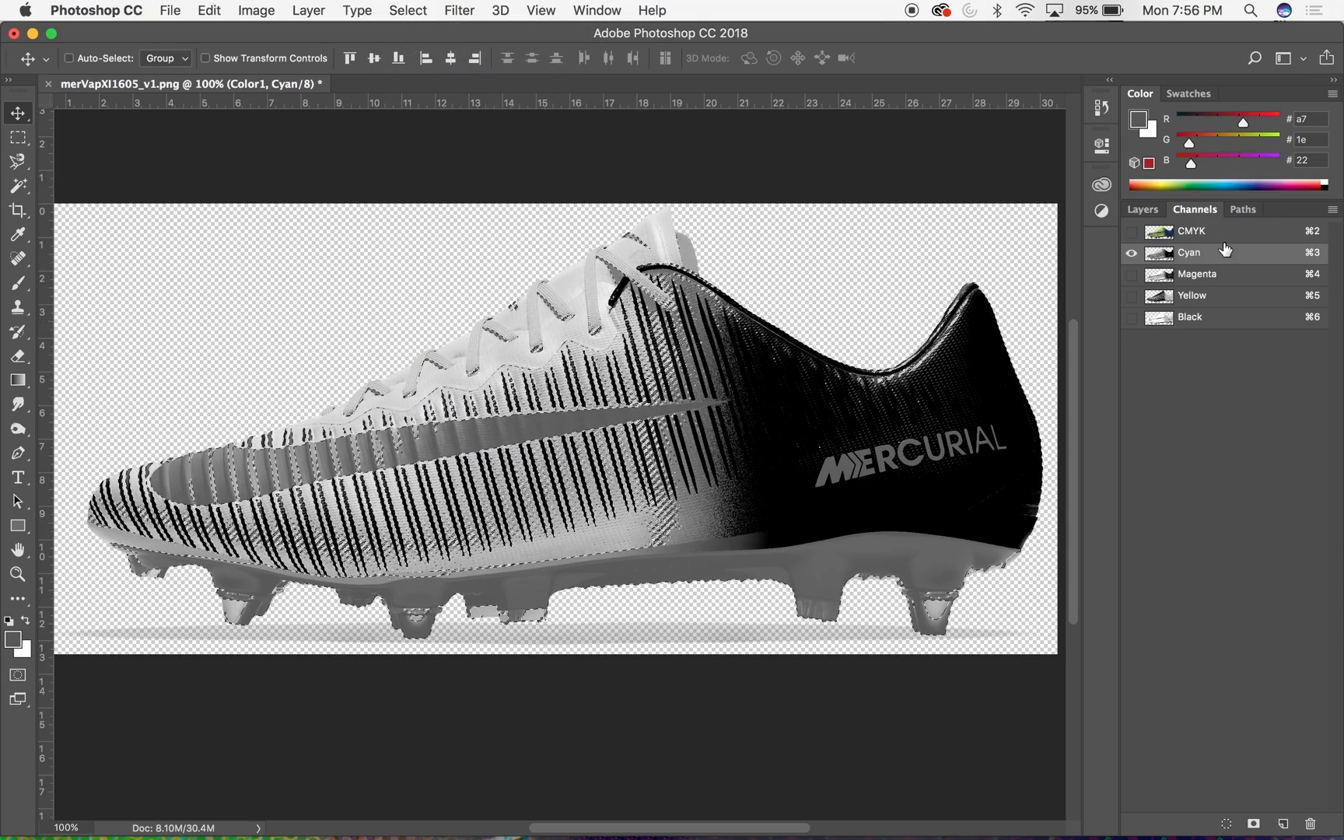
- Apply a Hue/Saturation adjustment to the selected area of the Color1 layer with Hue +26 and Saturation +20
left_click(1146, 211)
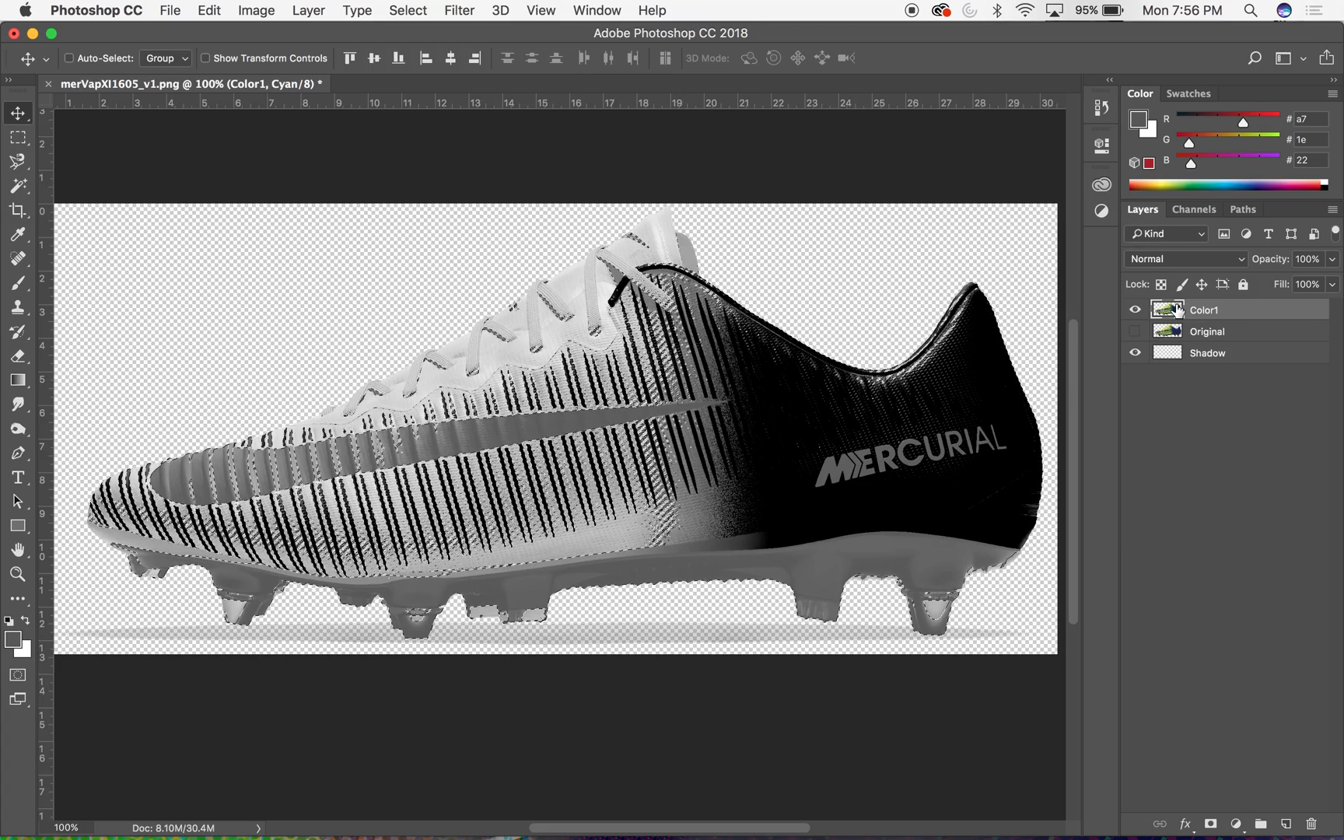
left_click(1176, 370)
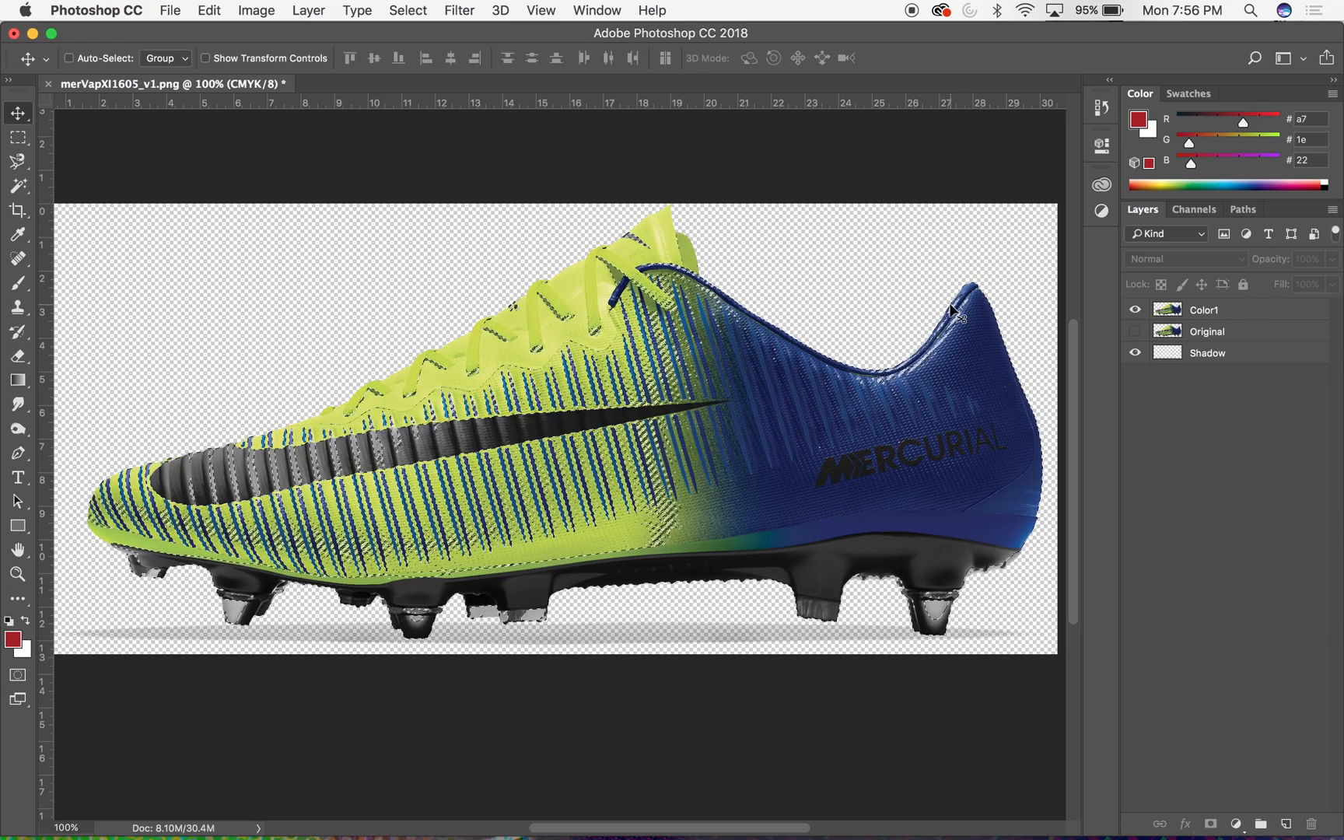
left_click(1177, 313)
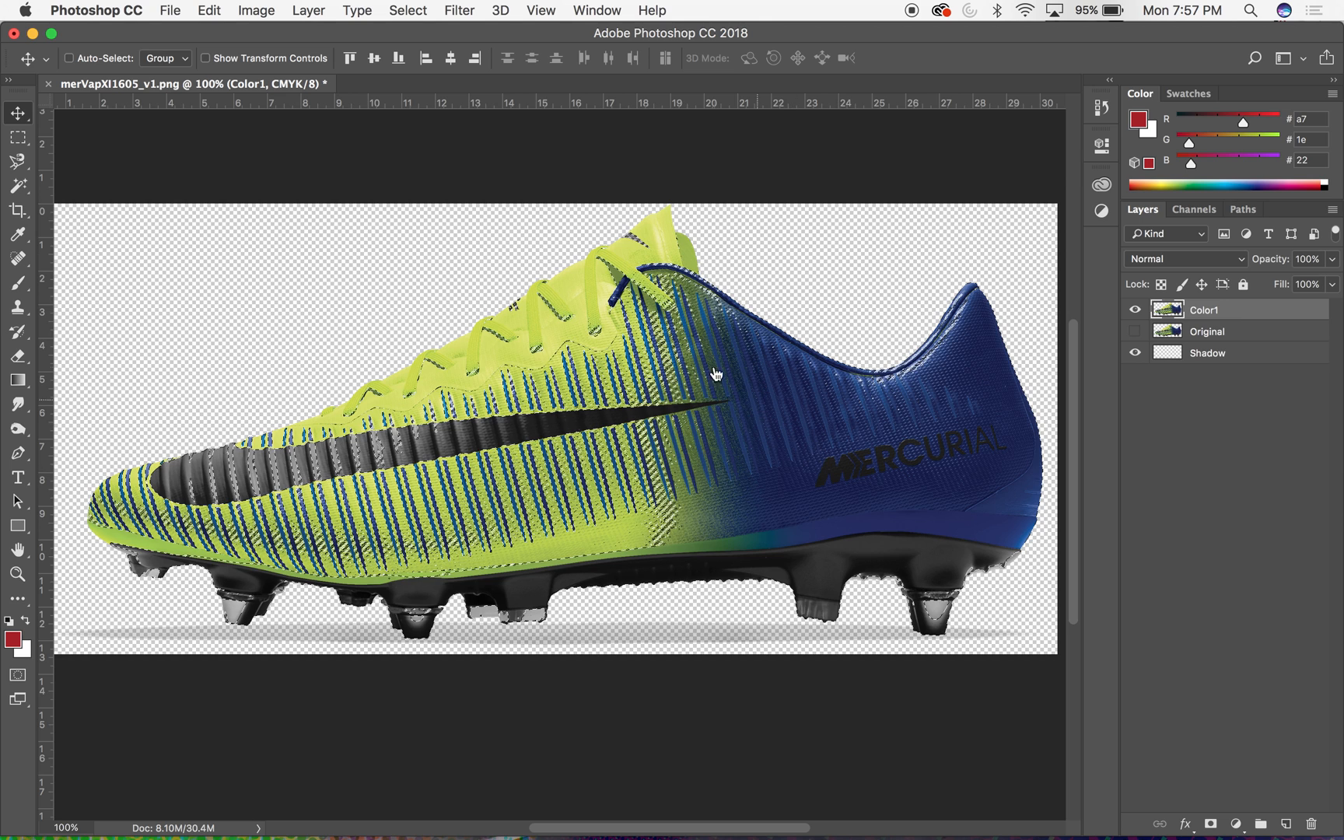
left_click(320, 9)
mouse_move(265, 8)
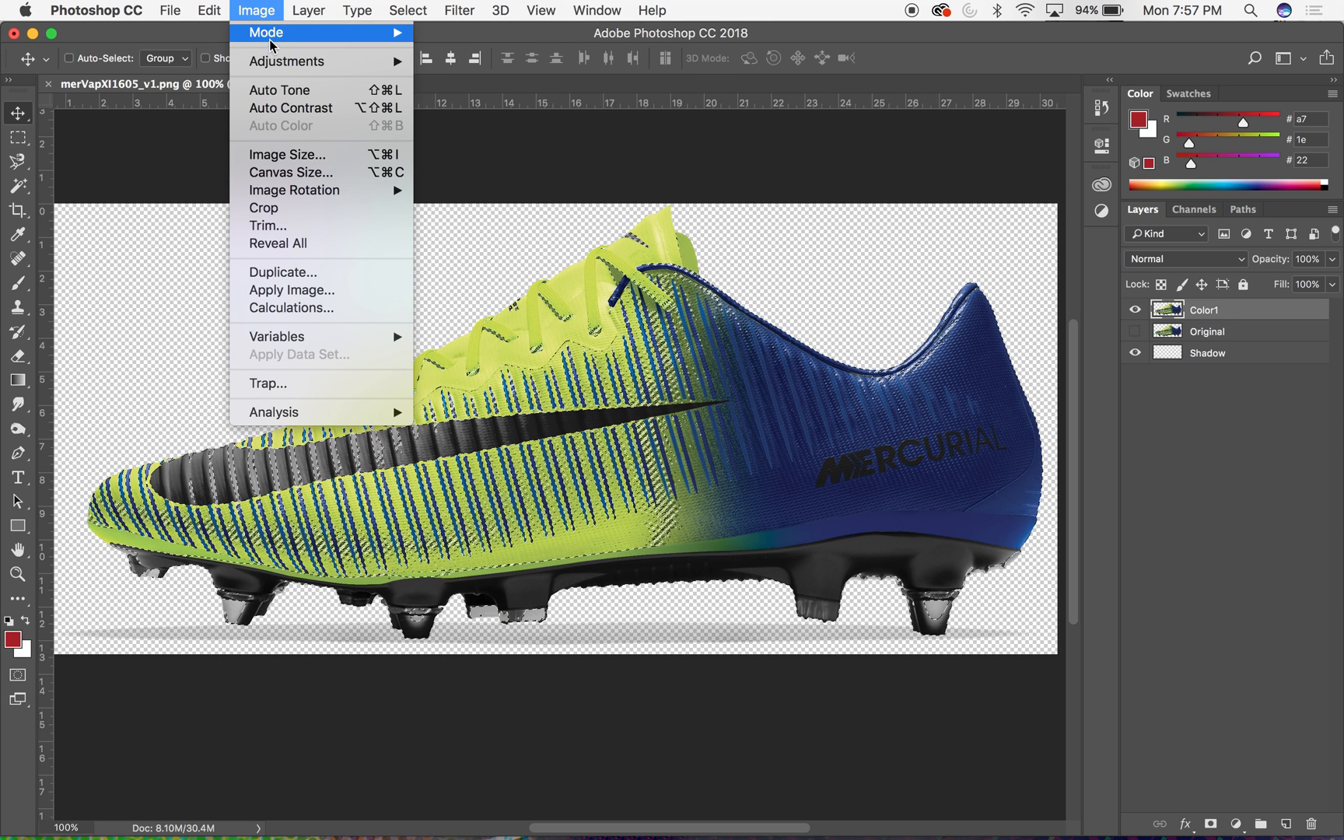
mouse_move(270, 65)
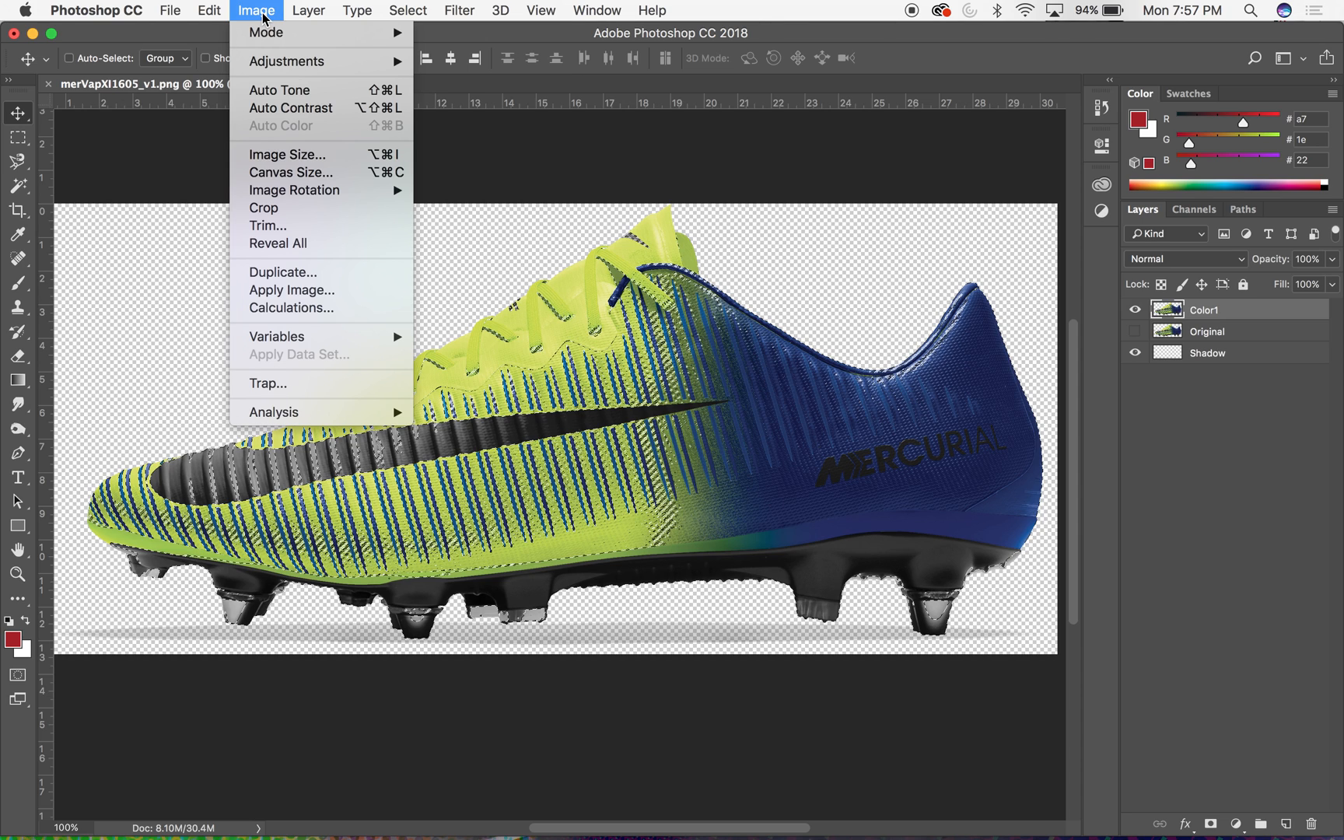
mouse_move(269, 71)
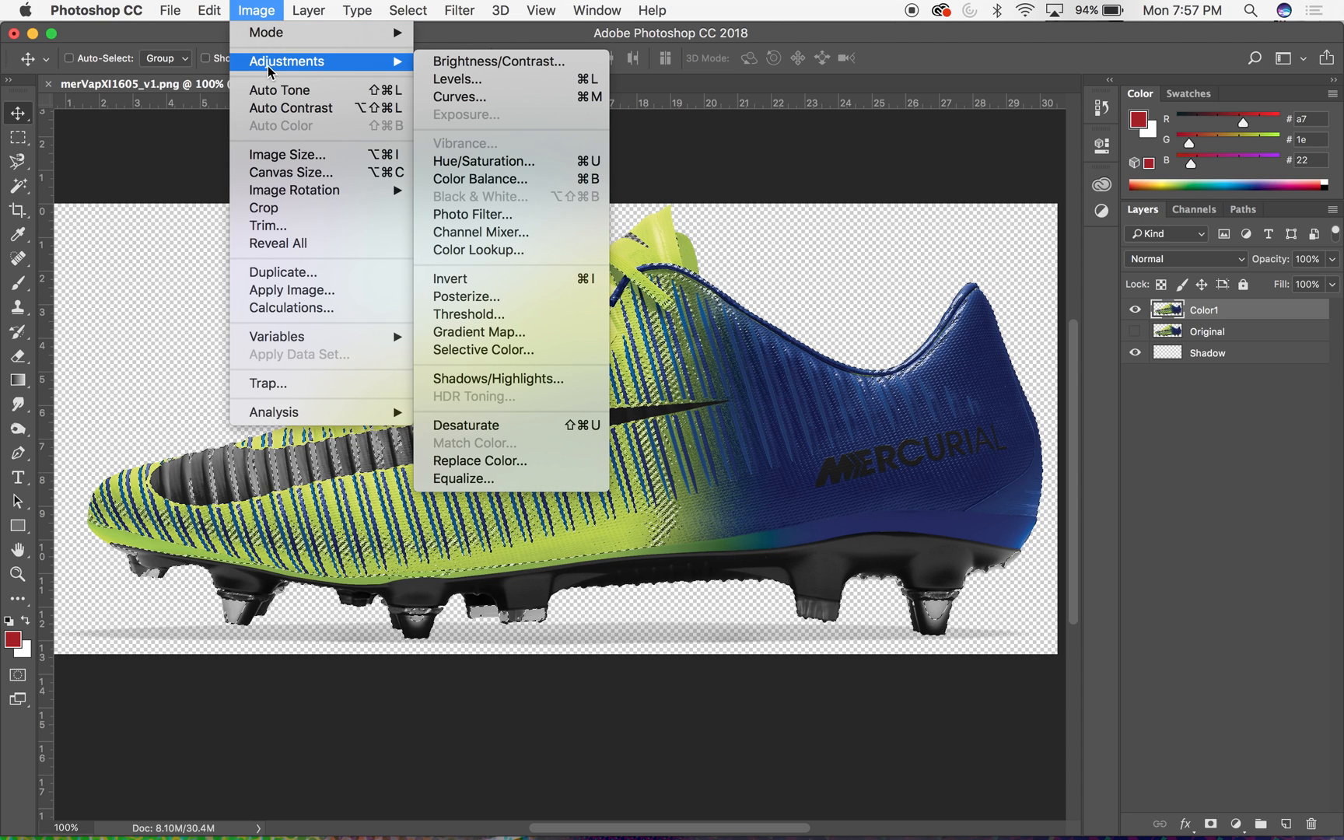
left_click(540, 170)
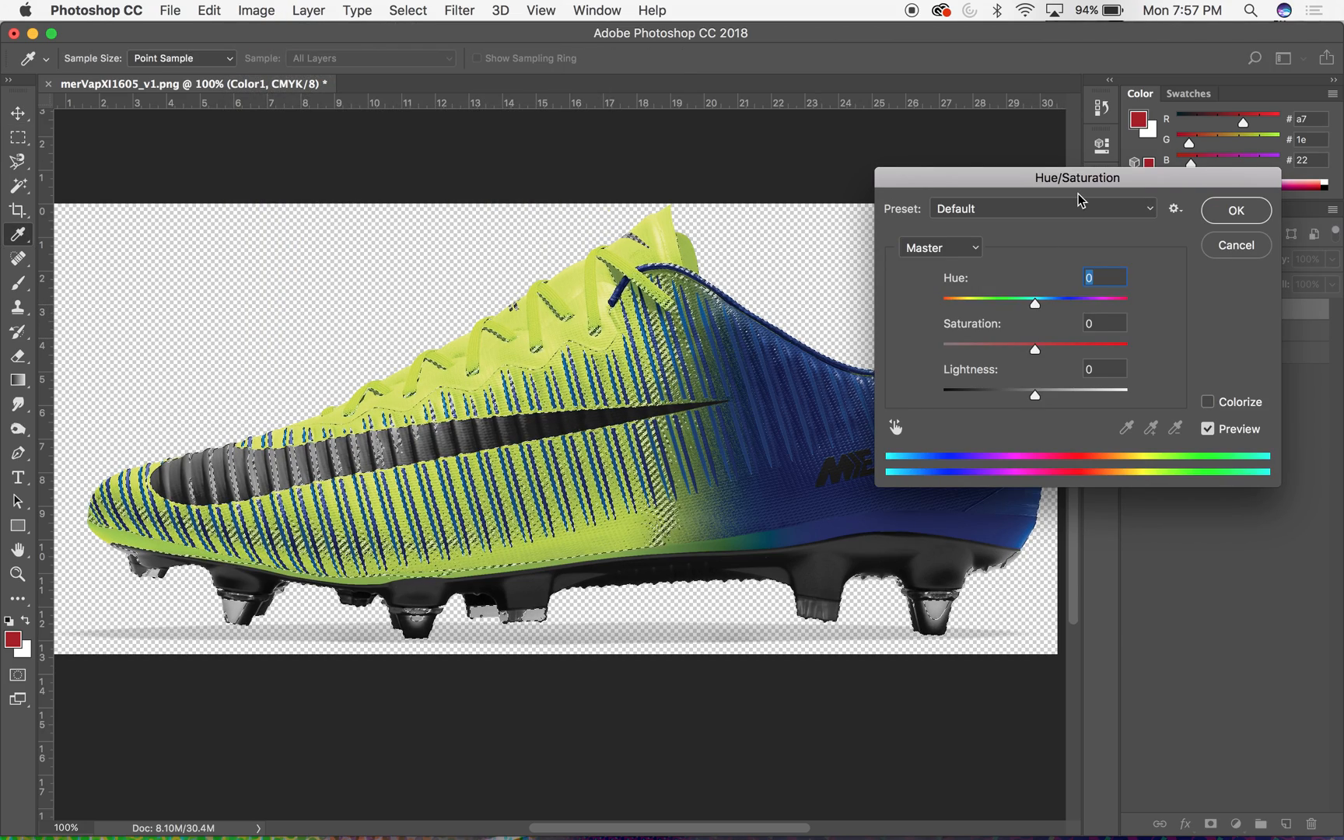
left_click_drag(1073, 180, 798, 375)
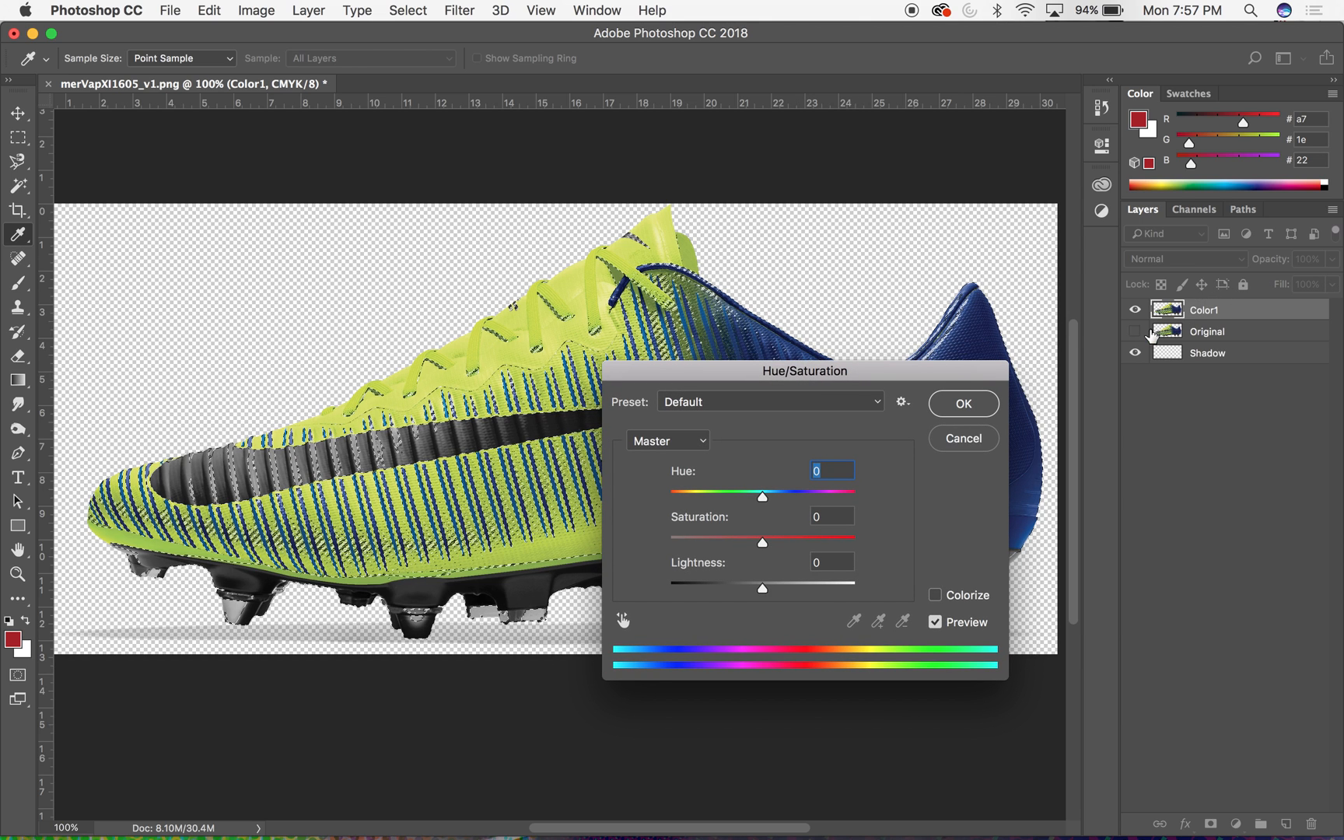
left_click_drag(788, 374, 1043, 101)
left_click_drag(1016, 229, 1038, 273)
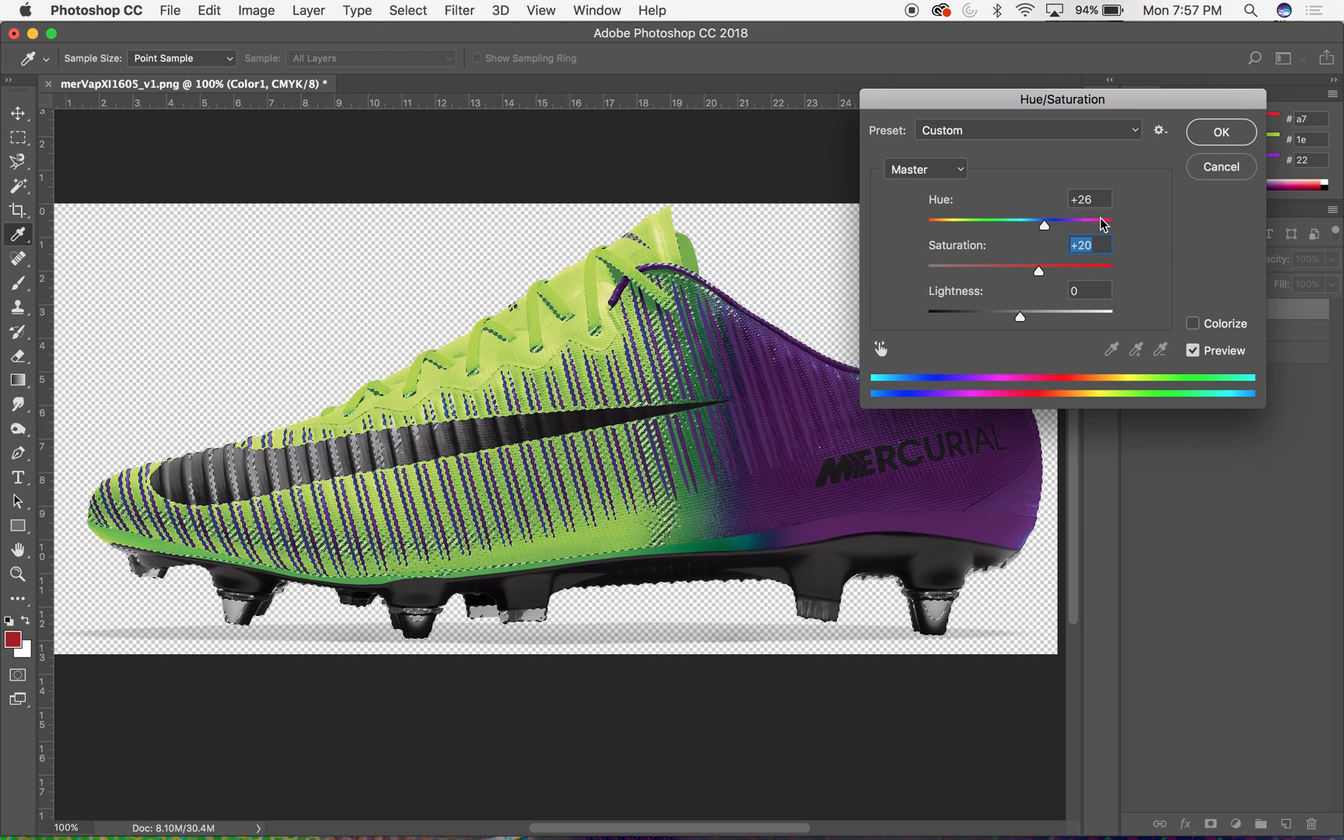
left_click(1194, 351)
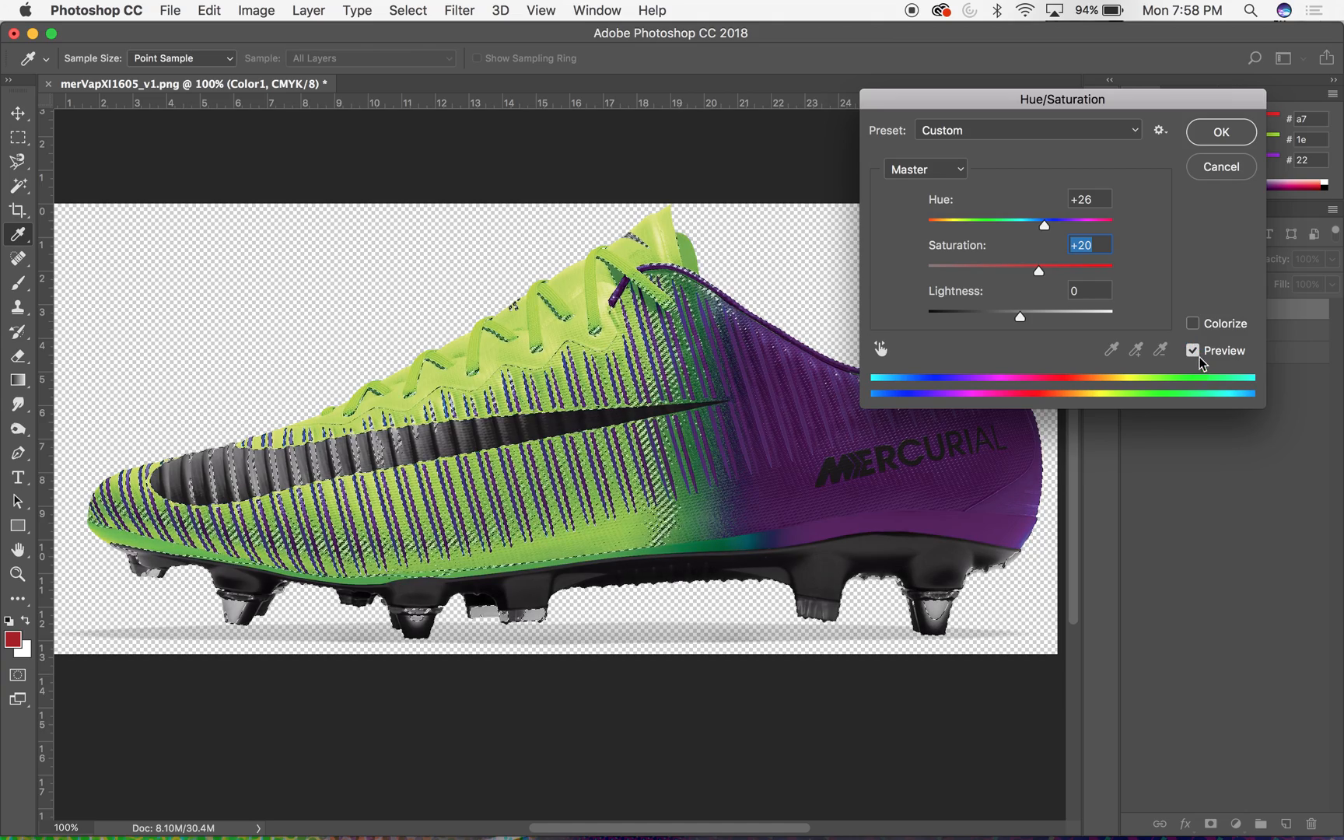
left_click(1222, 132)
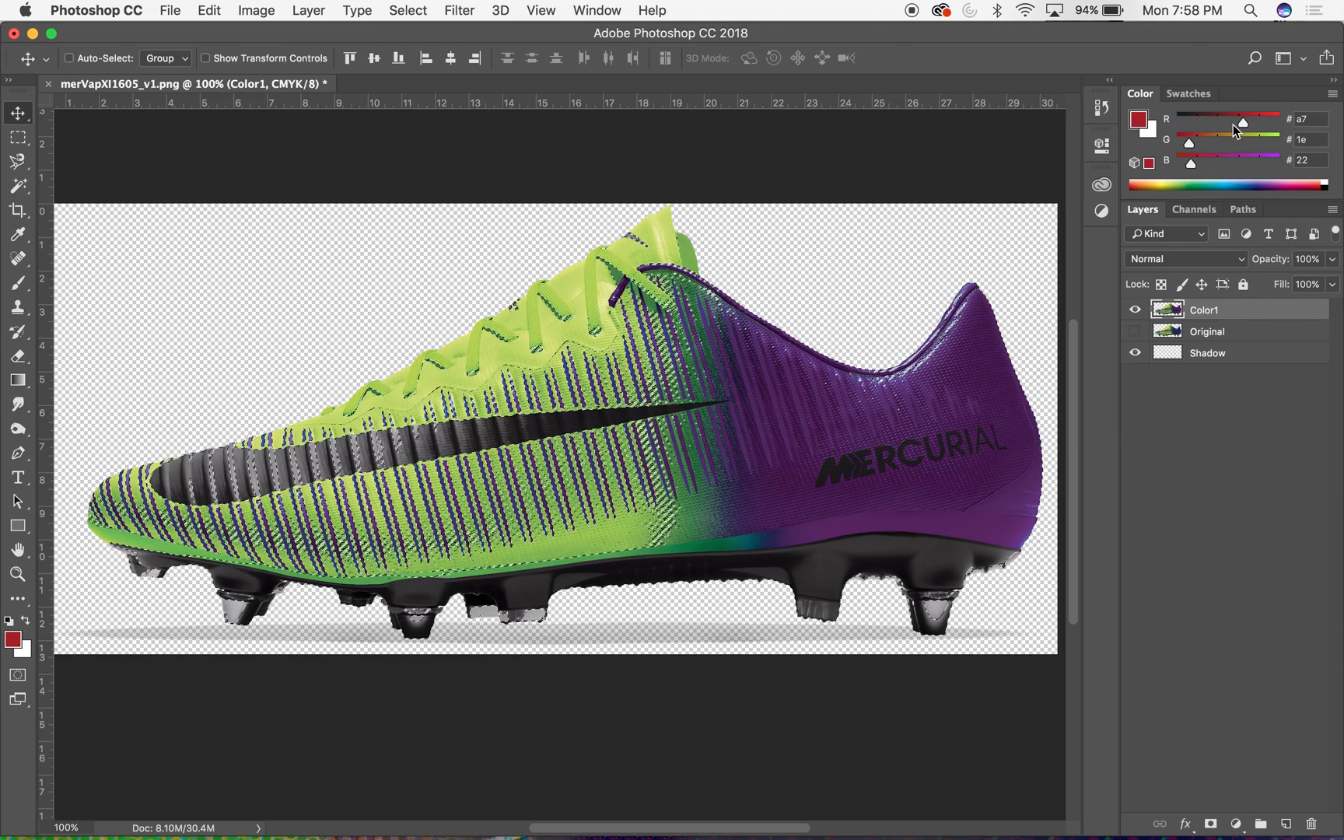
- Deselect the channel-based selection on the boot
key("super+d")
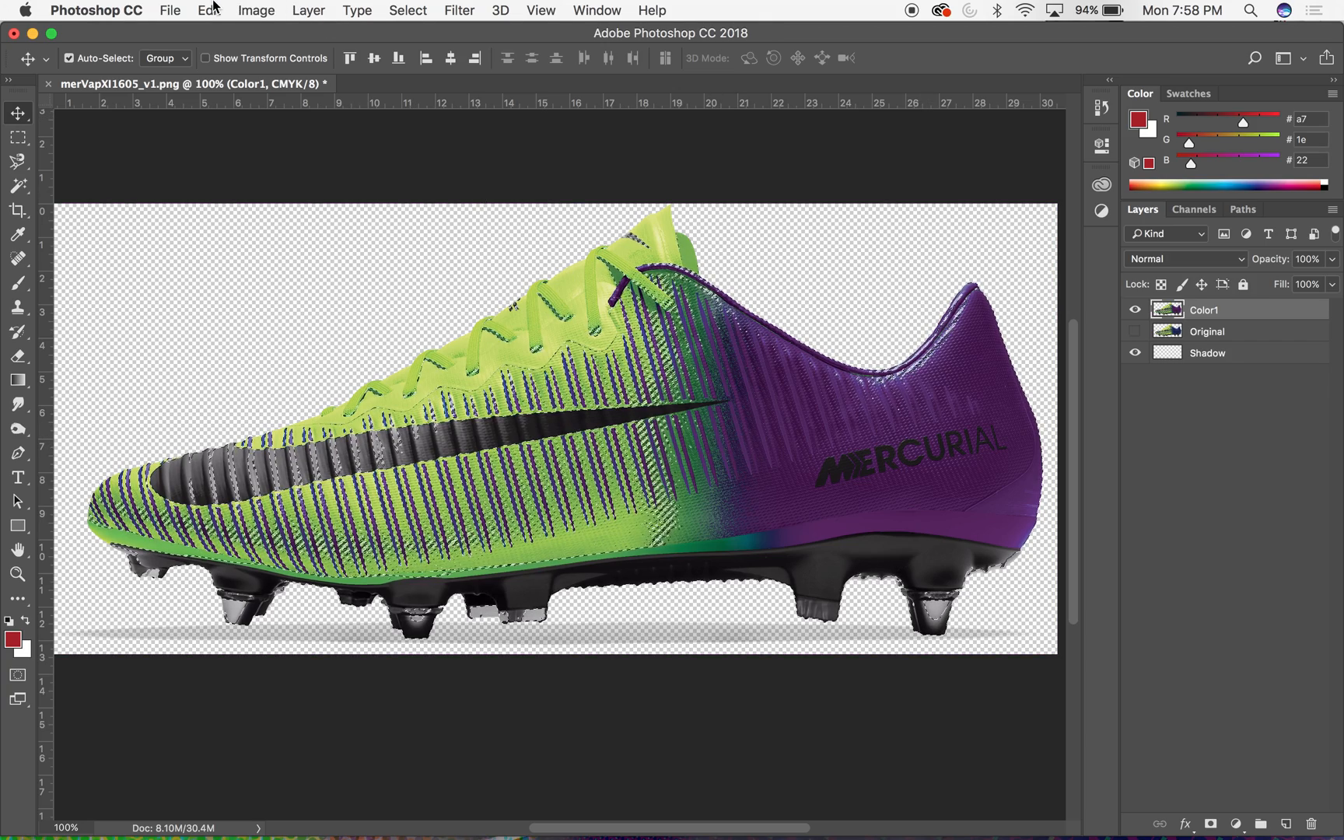
left_click(408, 11)
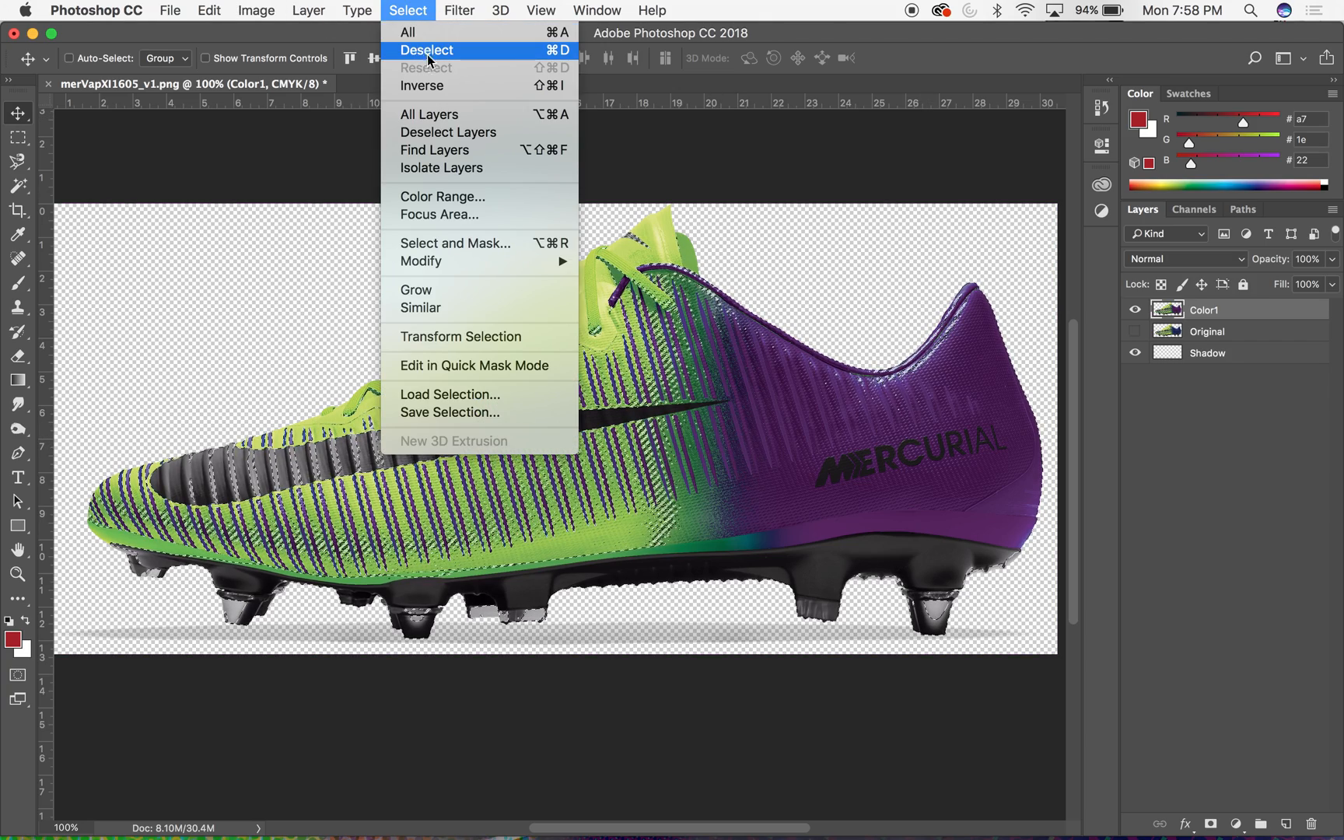
left_click(300, 153)
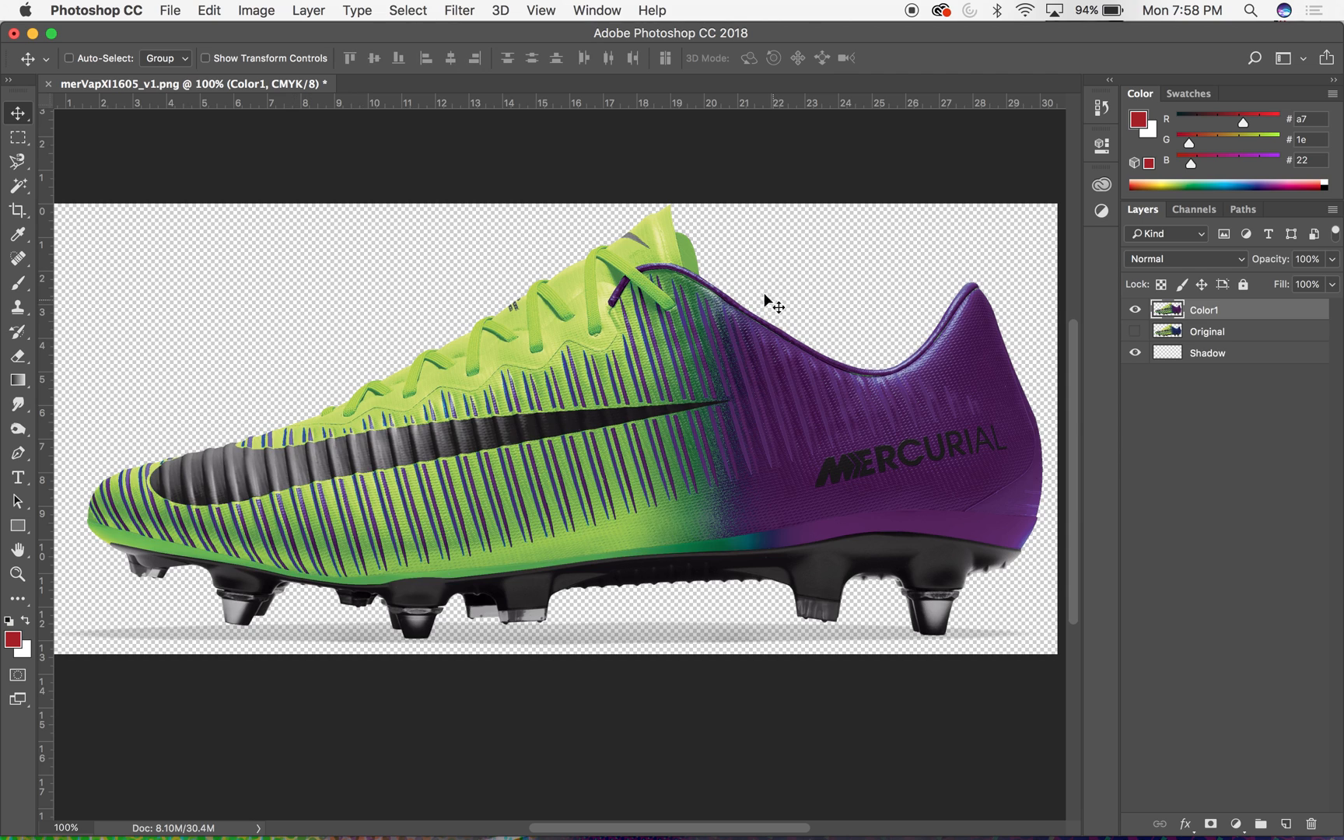
- Compare the recoloured Color1 layer with the Original layer by switching their visibility on and off
left_click(1135, 331)
left_click(1135, 309)
left_click(1136, 310)
left_click(1136, 311)
left_click(1136, 311)
left_click(1136, 311)
left_click(1136, 310)
left_click(1135, 331)
- Hide Color1, show the Original layer and duplicate it to the top of the layer stack
left_click(1172, 332)
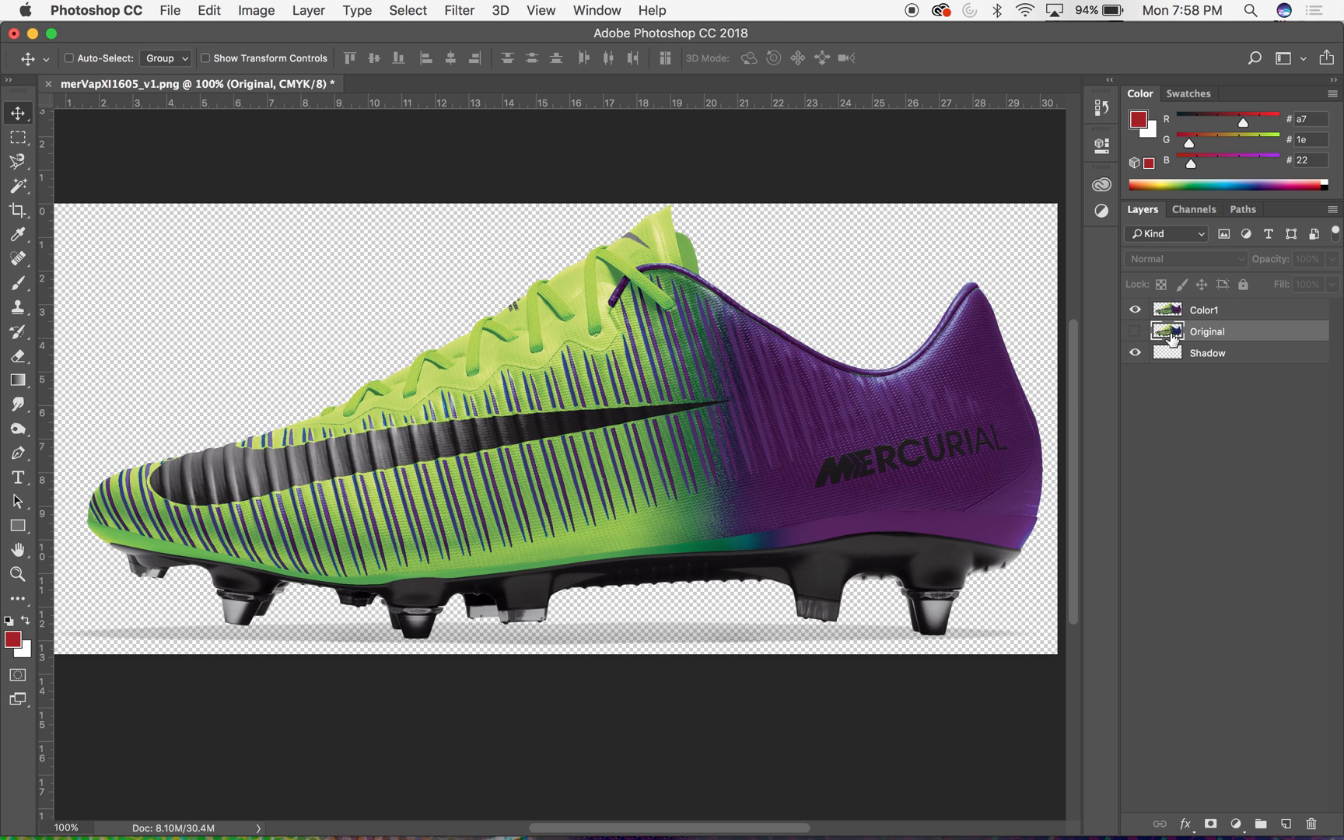
left_click(1135, 310)
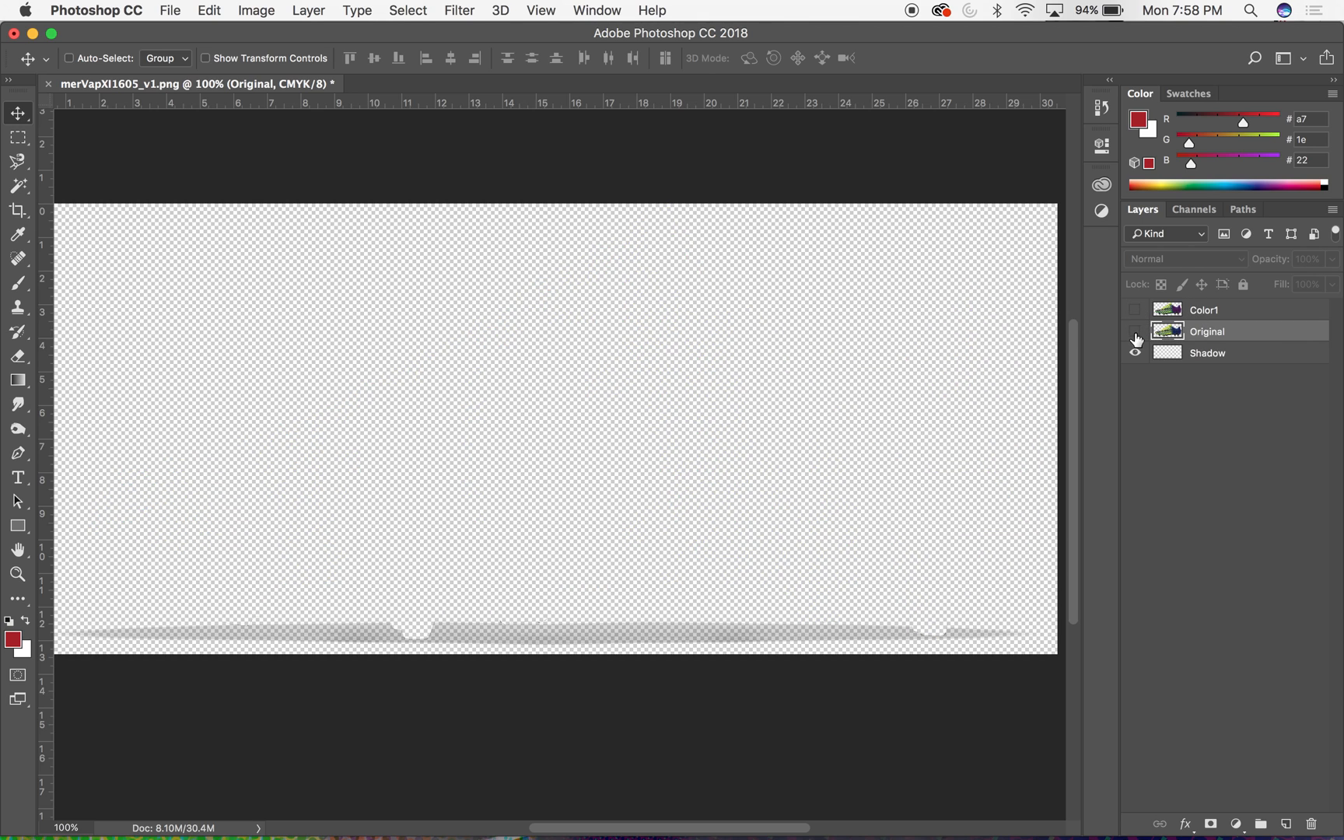
left_click(1136, 332)
left_click_drag(1167, 334, 1168, 307)
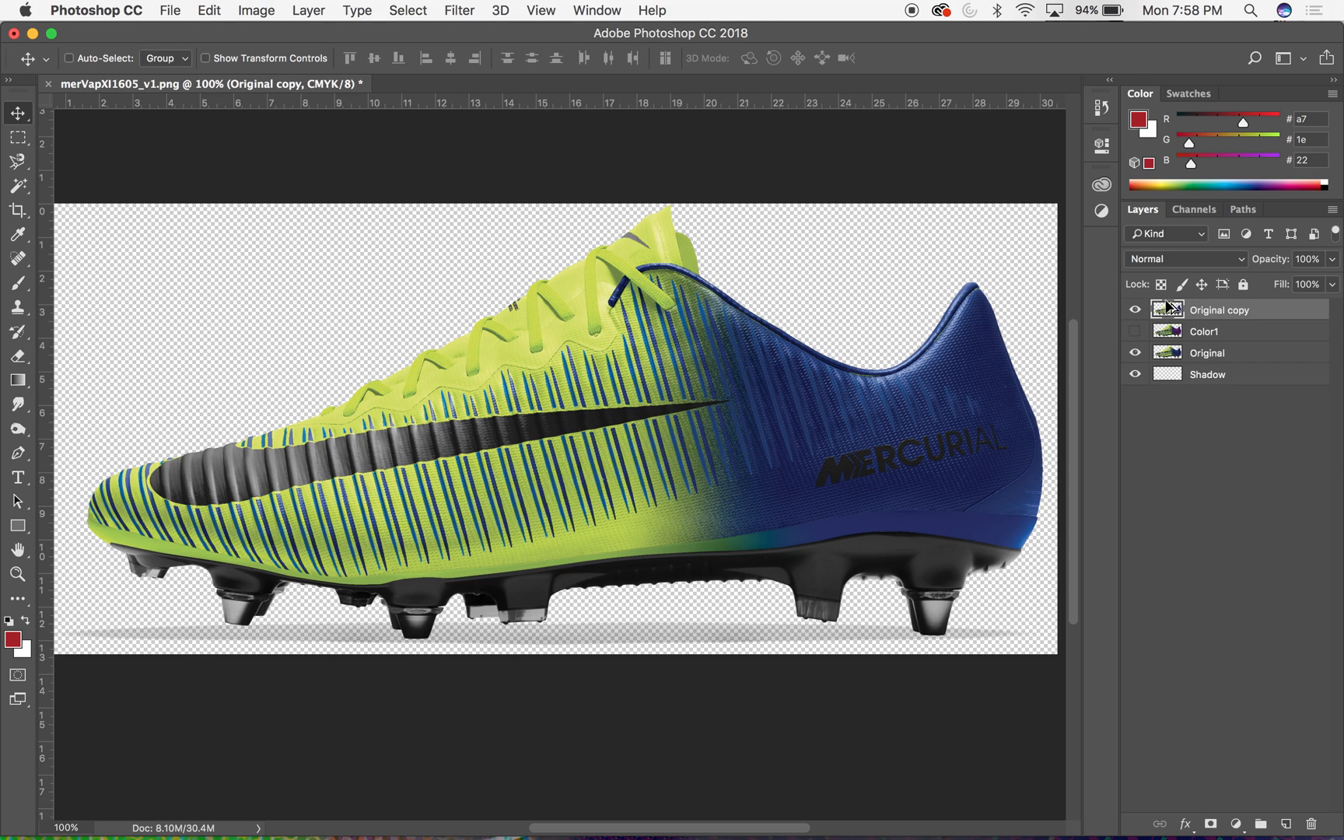
- Hide the Original layer and rename its copy Color2
left_click(1136, 352)
double_click(1211, 310)
type("X")
key("Return")
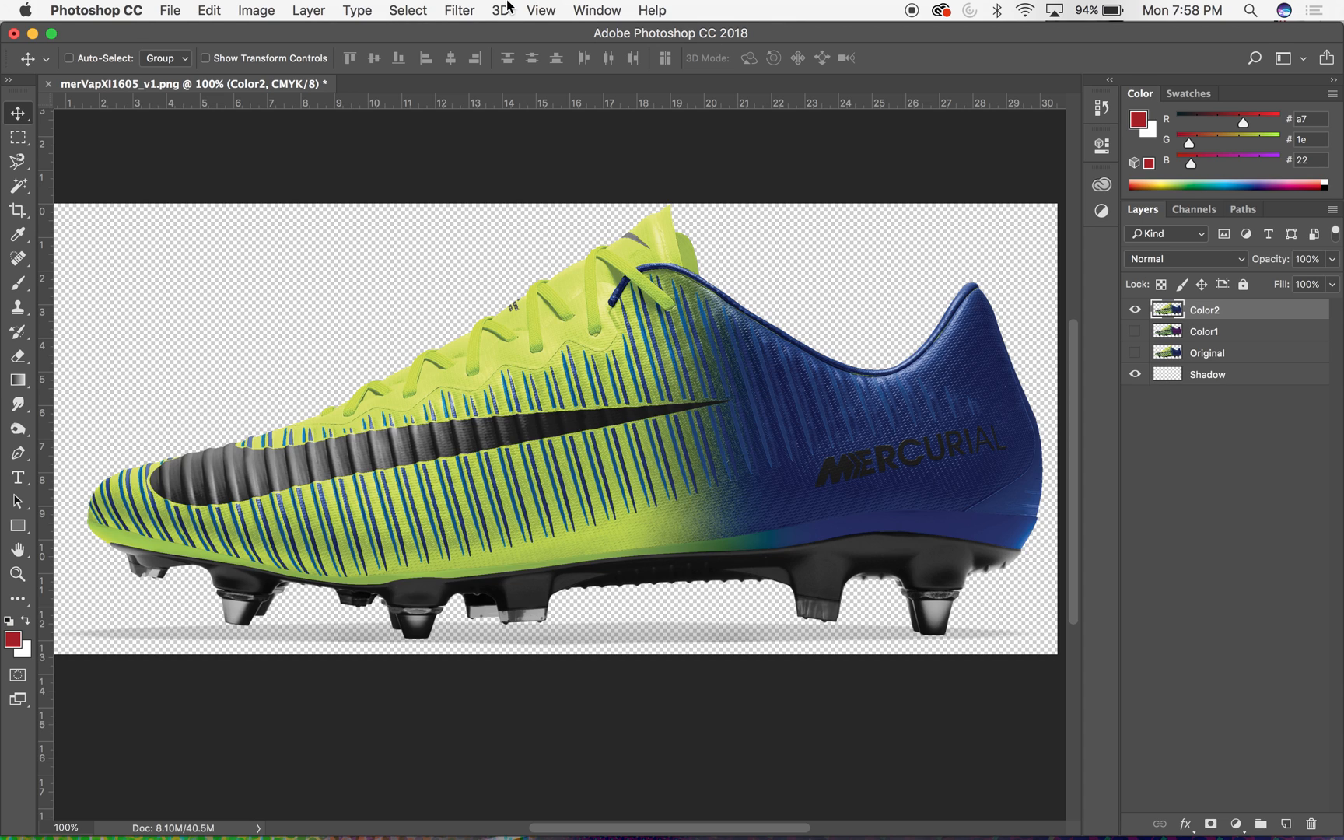
- Add a Selective Color adjustment layer above Color2, keeping the default name, Normal mode and 100% opacity
left_click(239, 8)
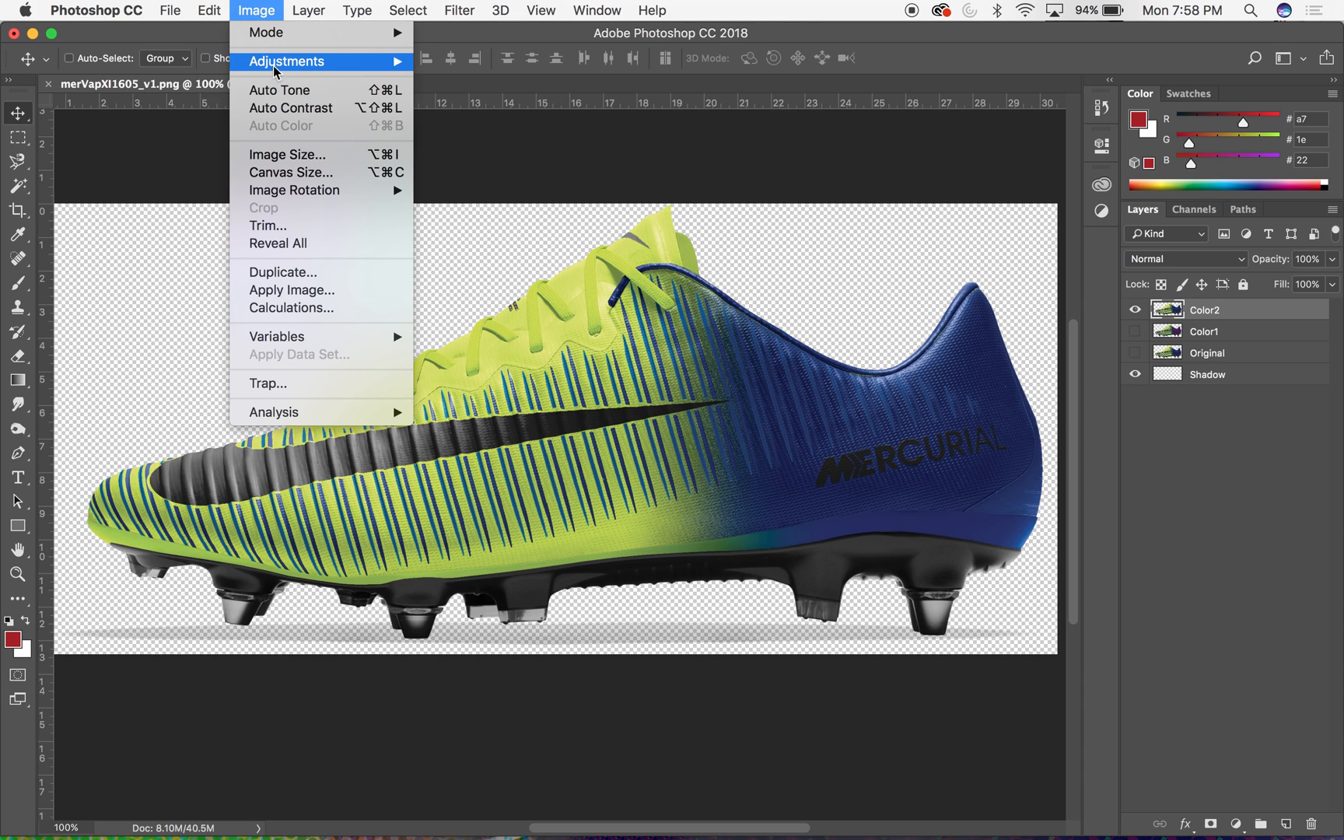
mouse_move(277, 67)
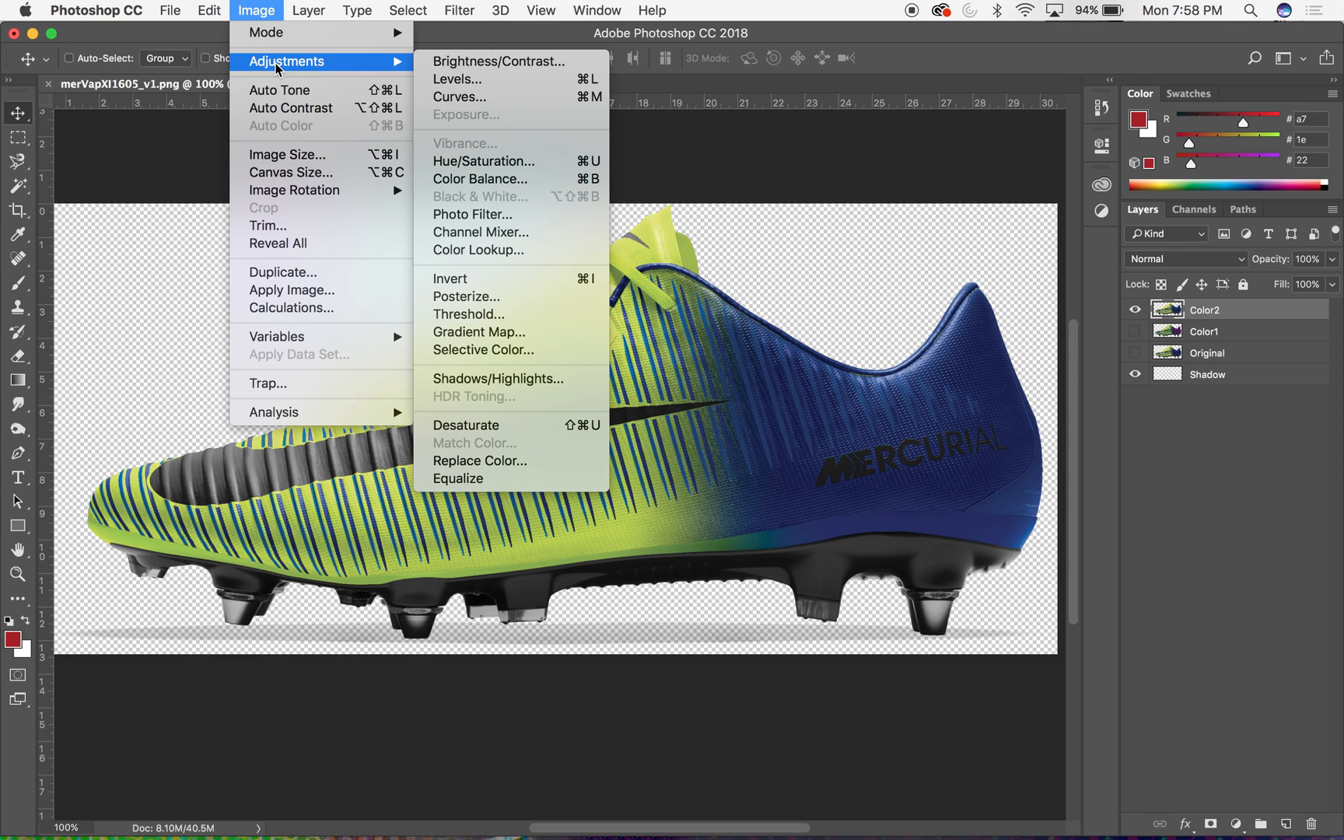
mouse_move(315, 11)
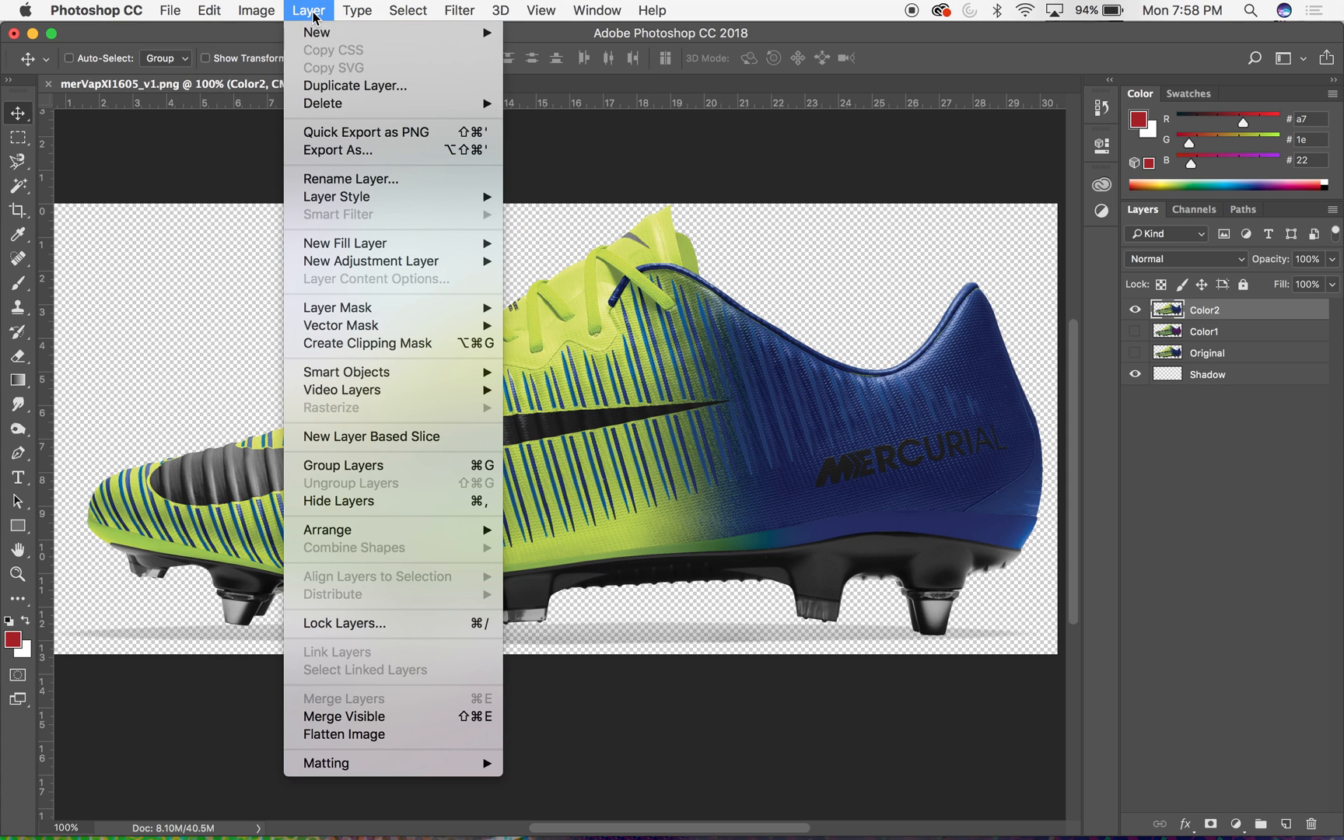
mouse_move(337, 264)
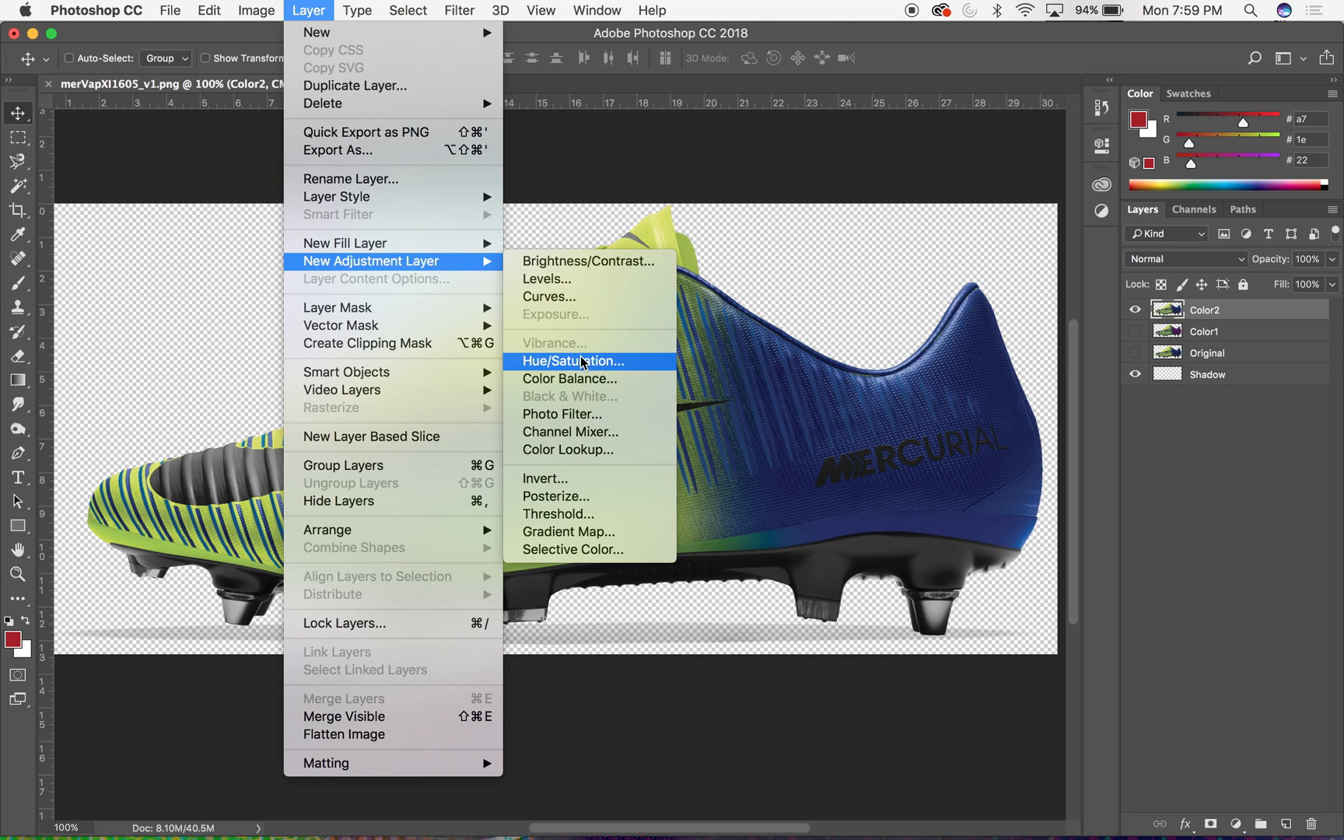
left_click(606, 550)
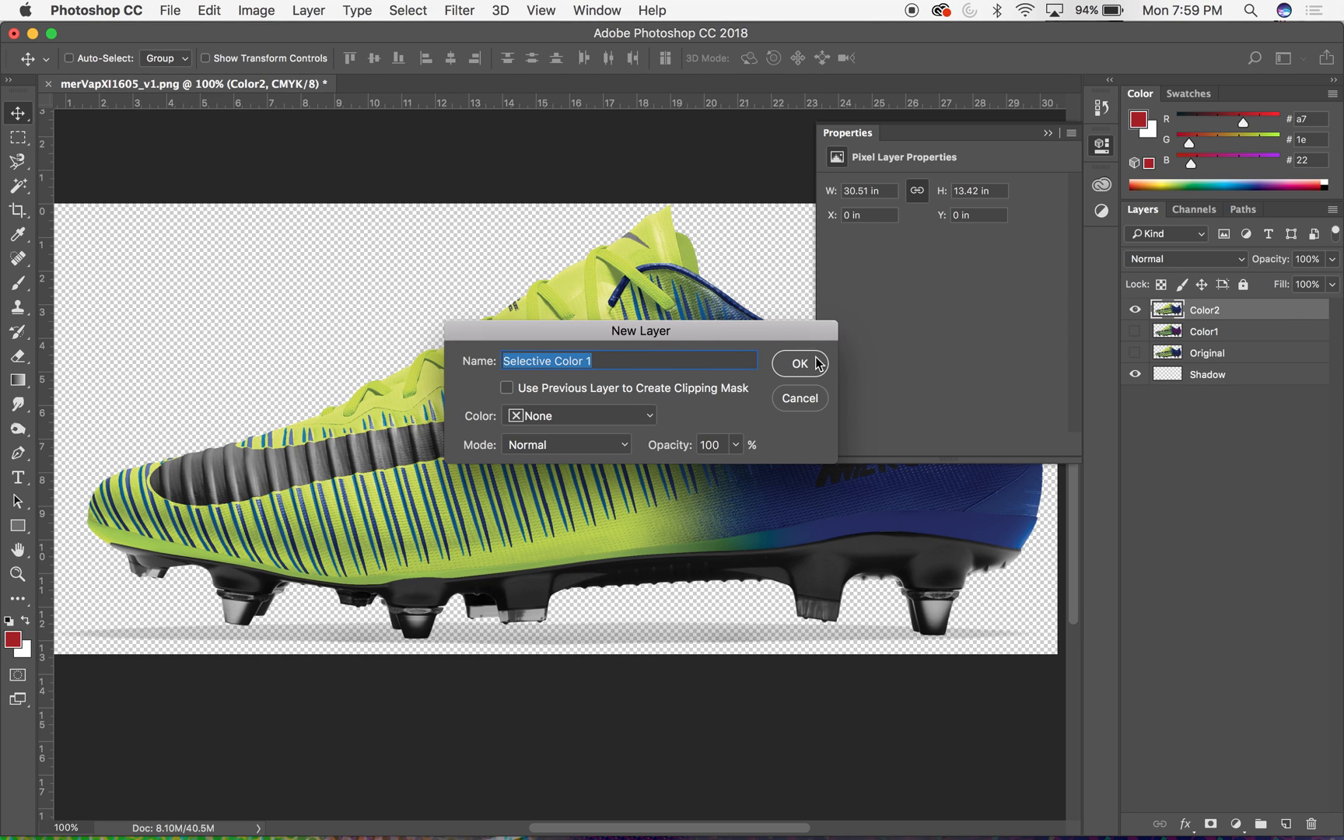
left_click(819, 364)
- For the Yellows in the Selective Color adjustment, raise cyan strongly and cut yellow heavily to turn the lime areas mint green
left_click(932, 211)
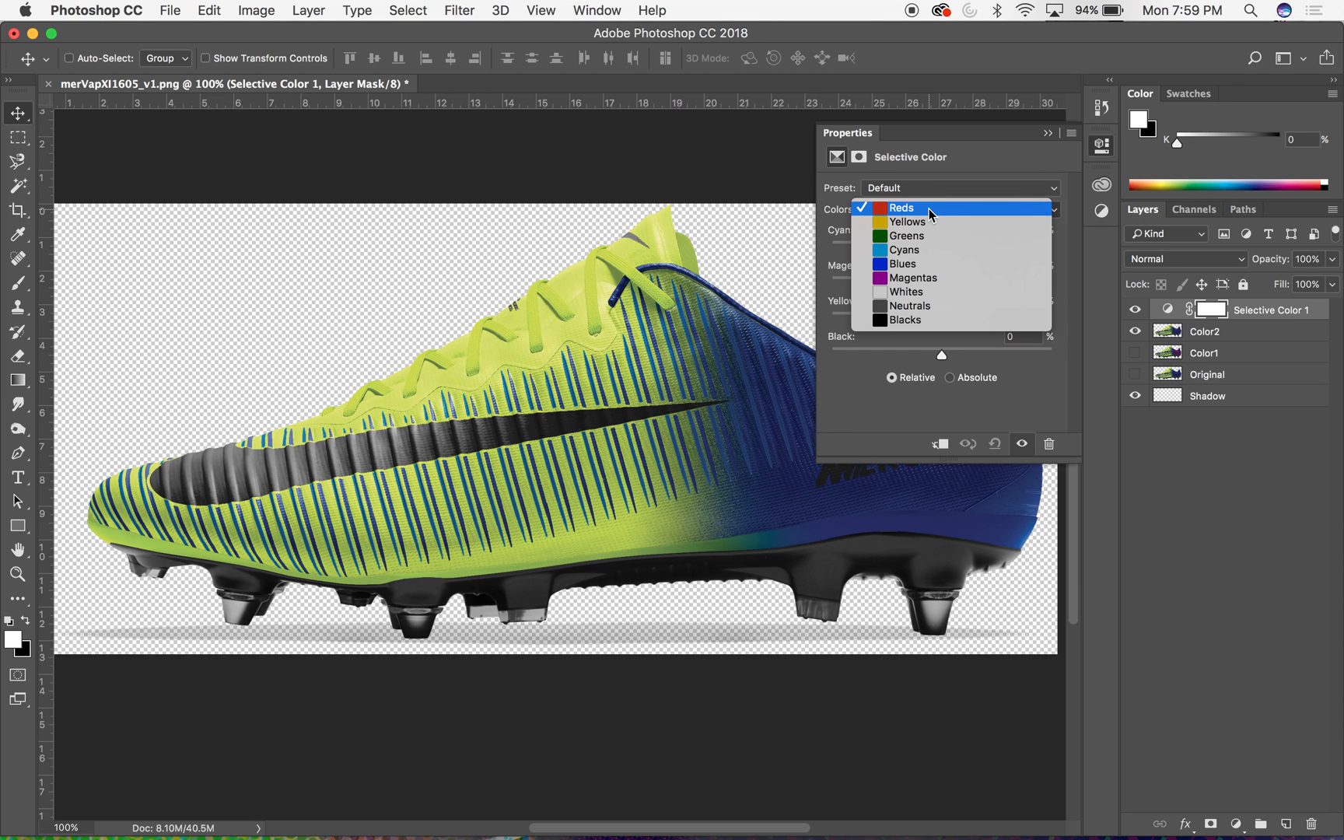
left_click(918, 228)
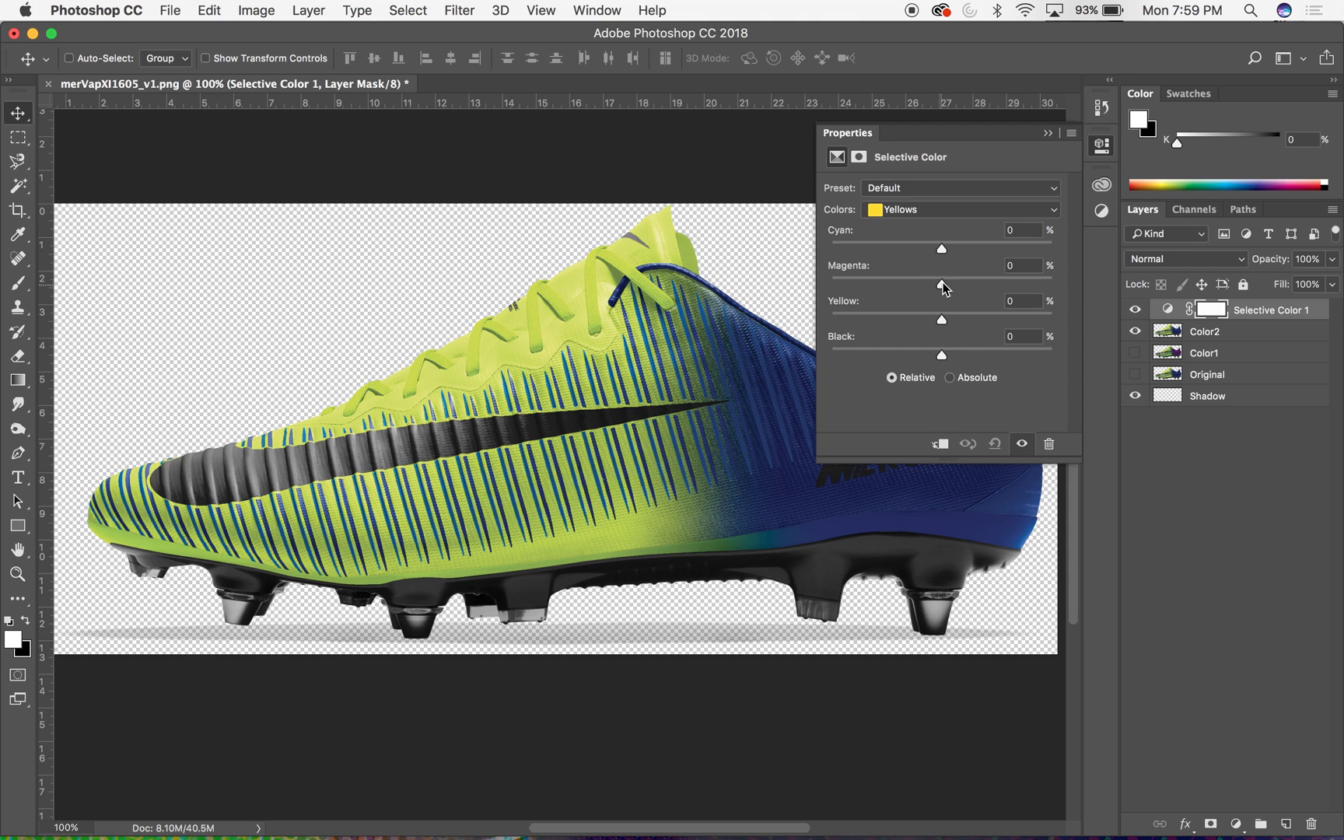
left_click_drag(944, 248, 1027, 250)
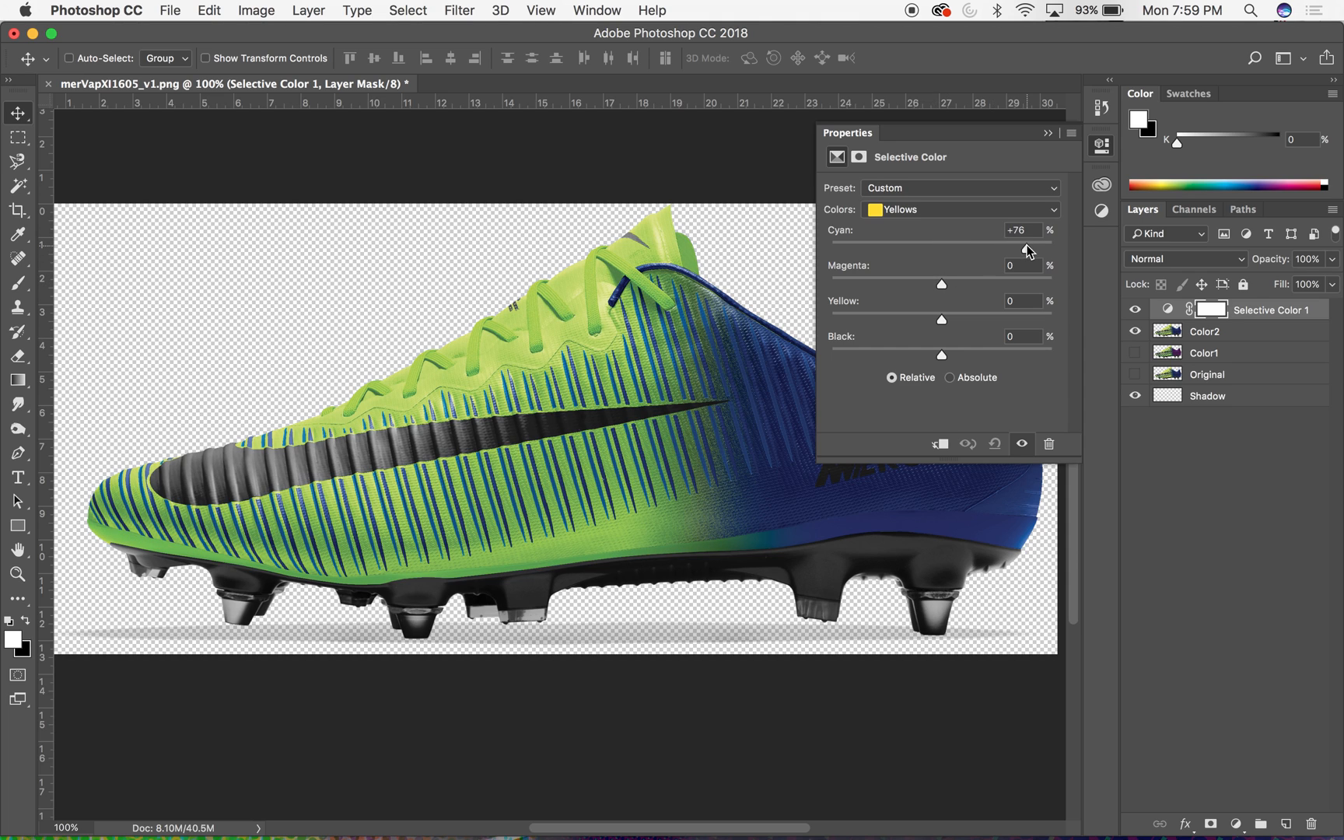
left_click_drag(1027, 249, 1044, 251)
left_click_drag(945, 283, 863, 321)
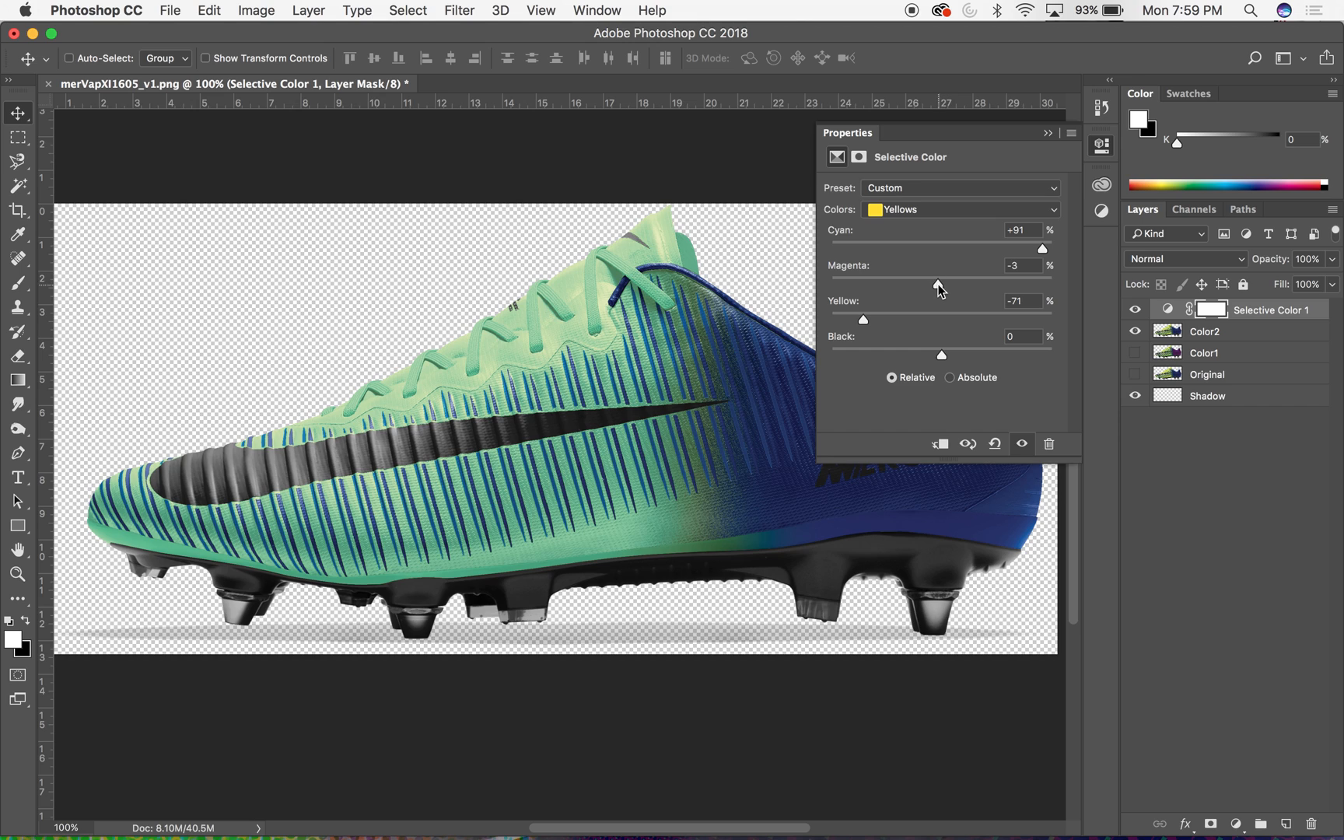
left_click_drag(865, 322, 854, 326)
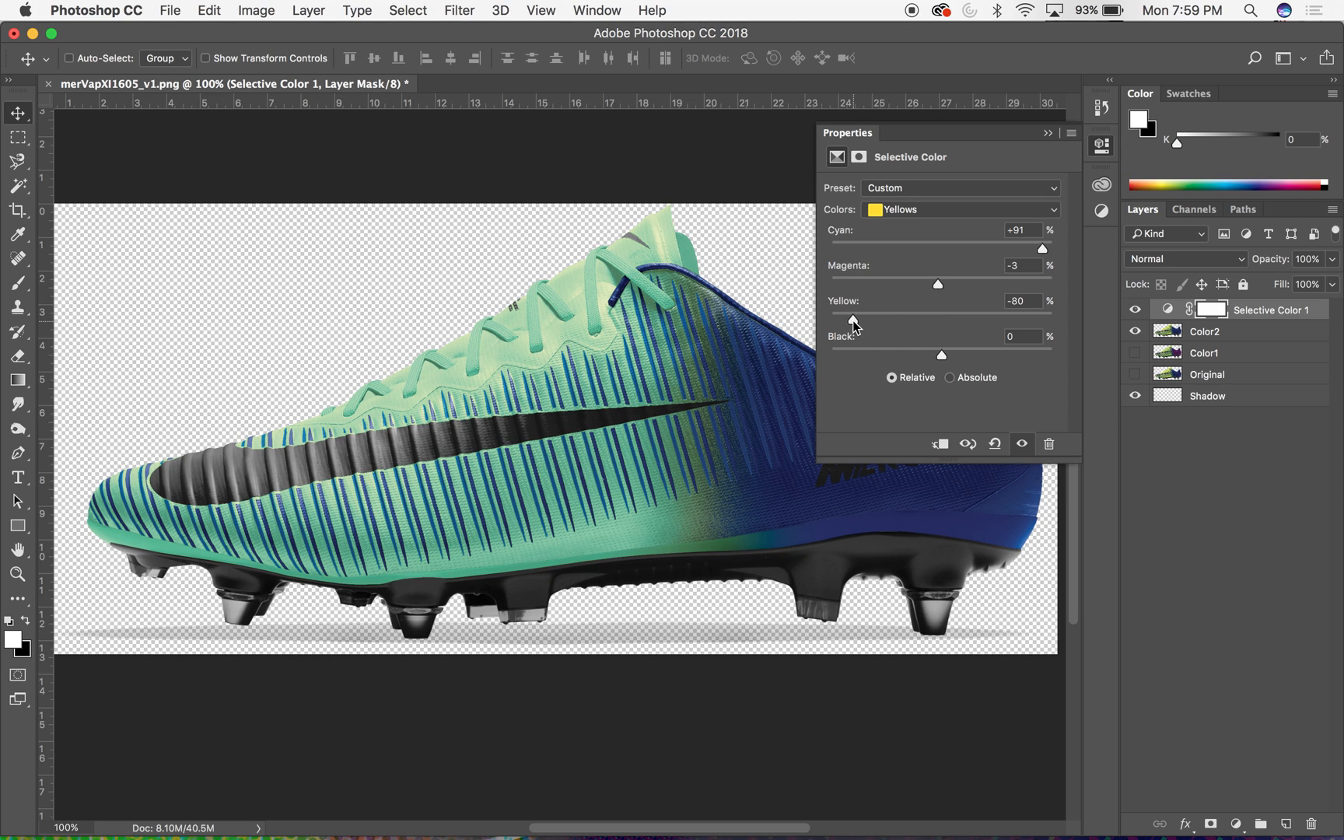
- For the Blues in the Selective Color adjustment, set Cyan to +68%, Magenta to -43% and Yellow to +74%
left_click(1004, 210)
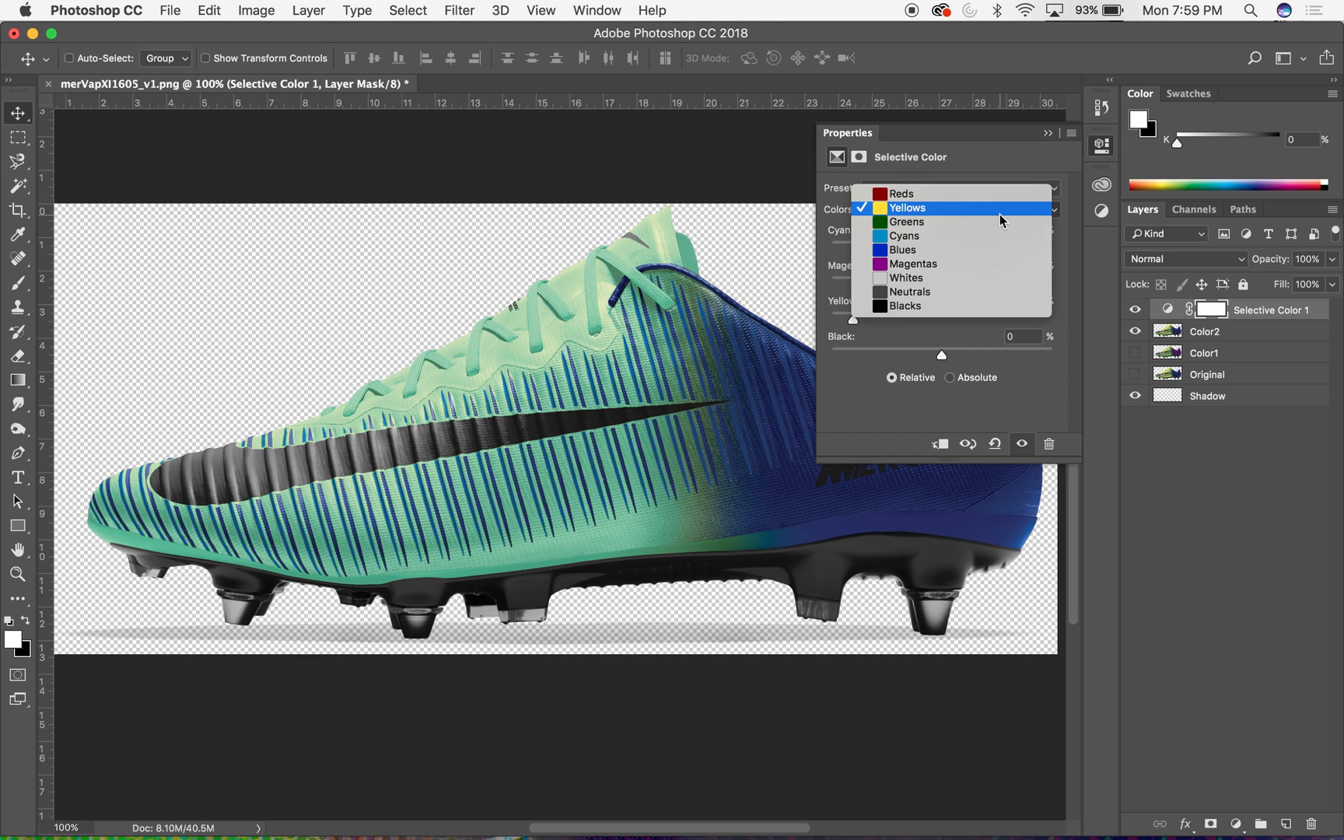
left_click(974, 250)
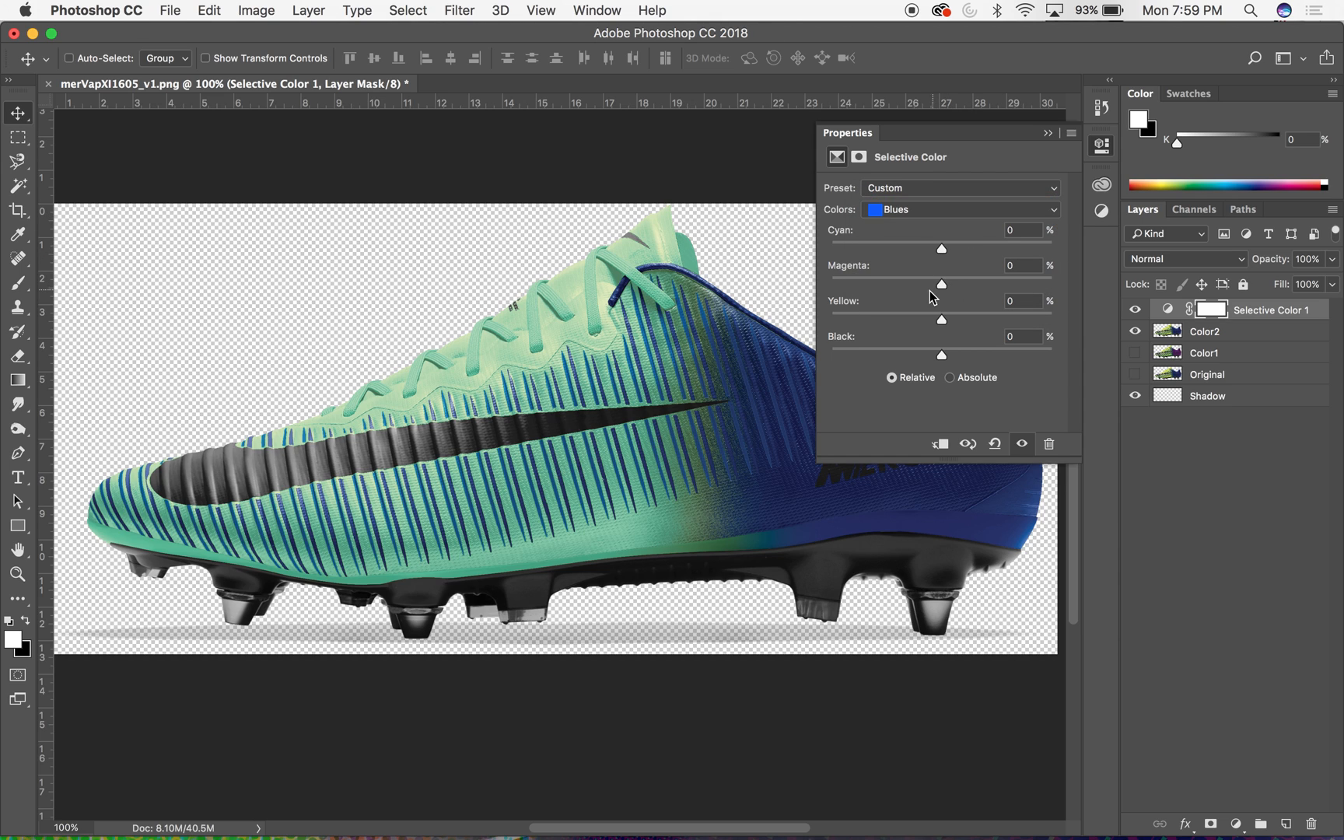
left_click_drag(945, 282, 951, 319)
left_click(1024, 320)
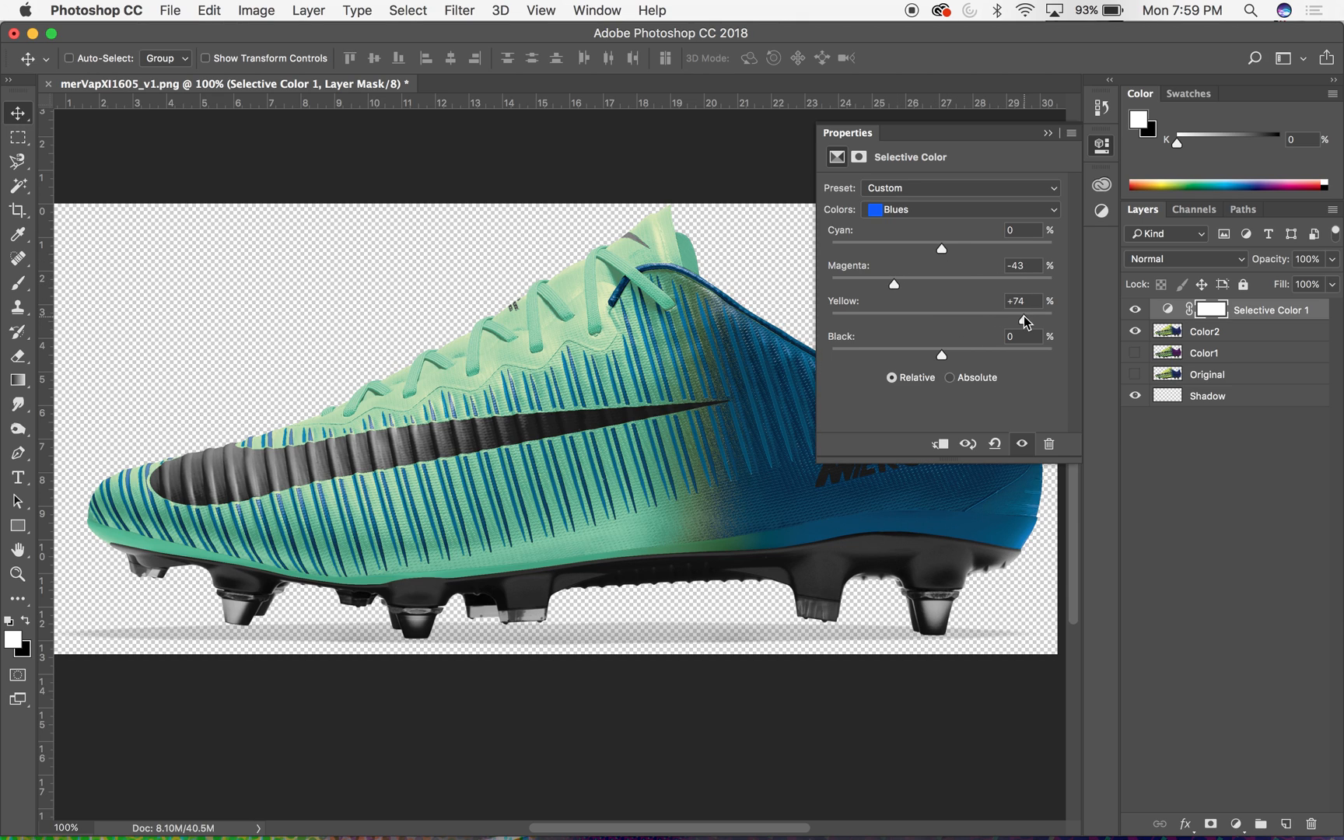
left_click_drag(942, 249, 1017, 250)
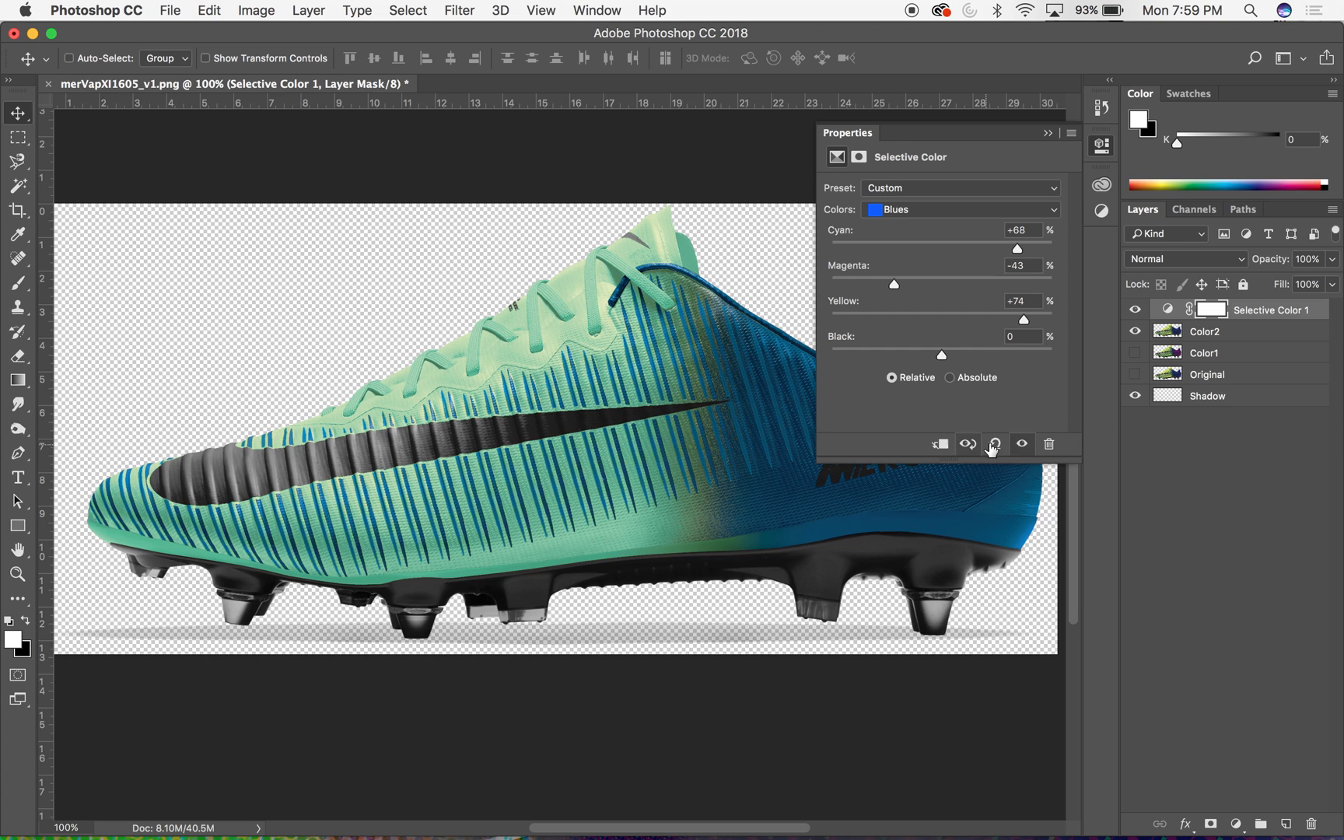
- Compare the boot with and without the Selective Color adjustment, and close the adjustment's settings
left_click(1023, 444)
left_click(1023, 444)
left_click(1023, 445)
left_click(1023, 445)
left_click(1023, 445)
left_click(1023, 445)
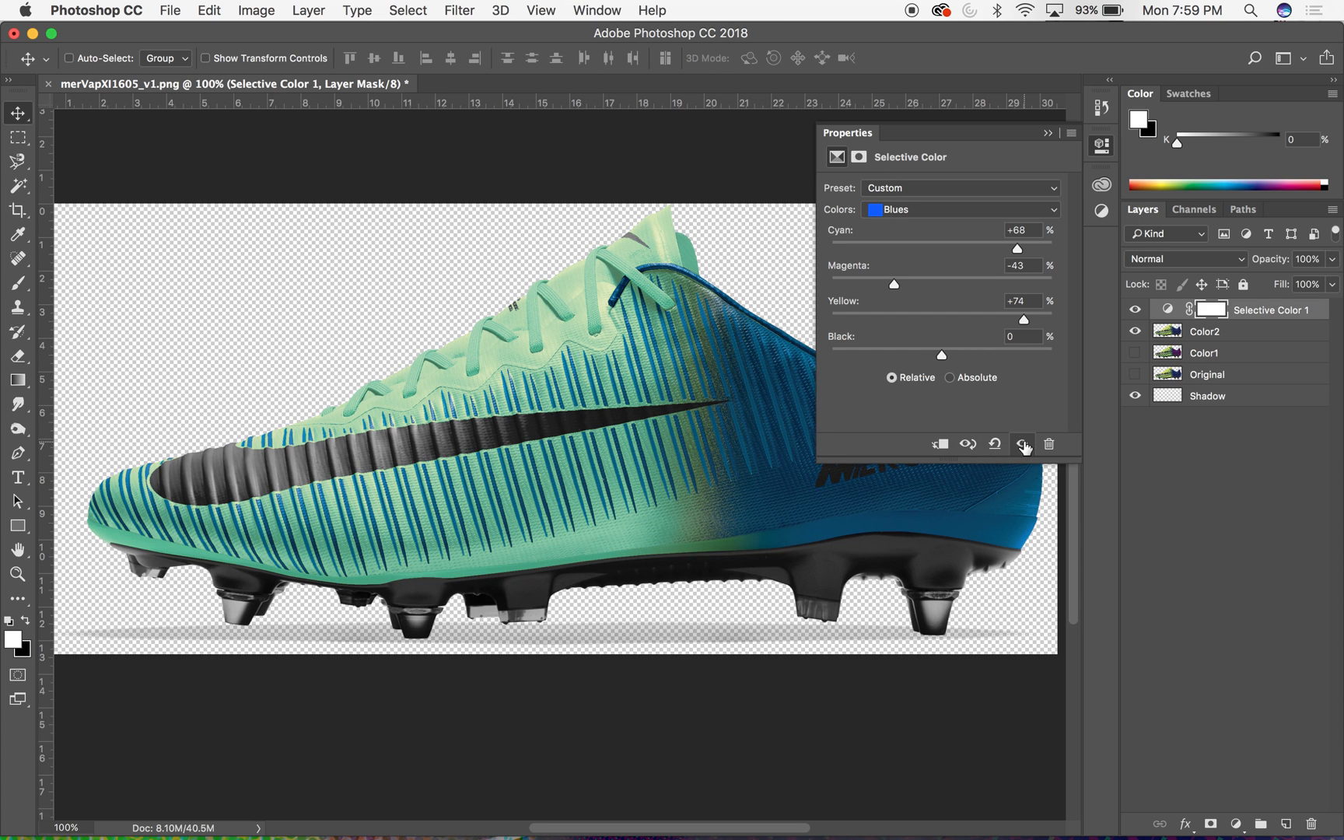
left_click(1048, 133)
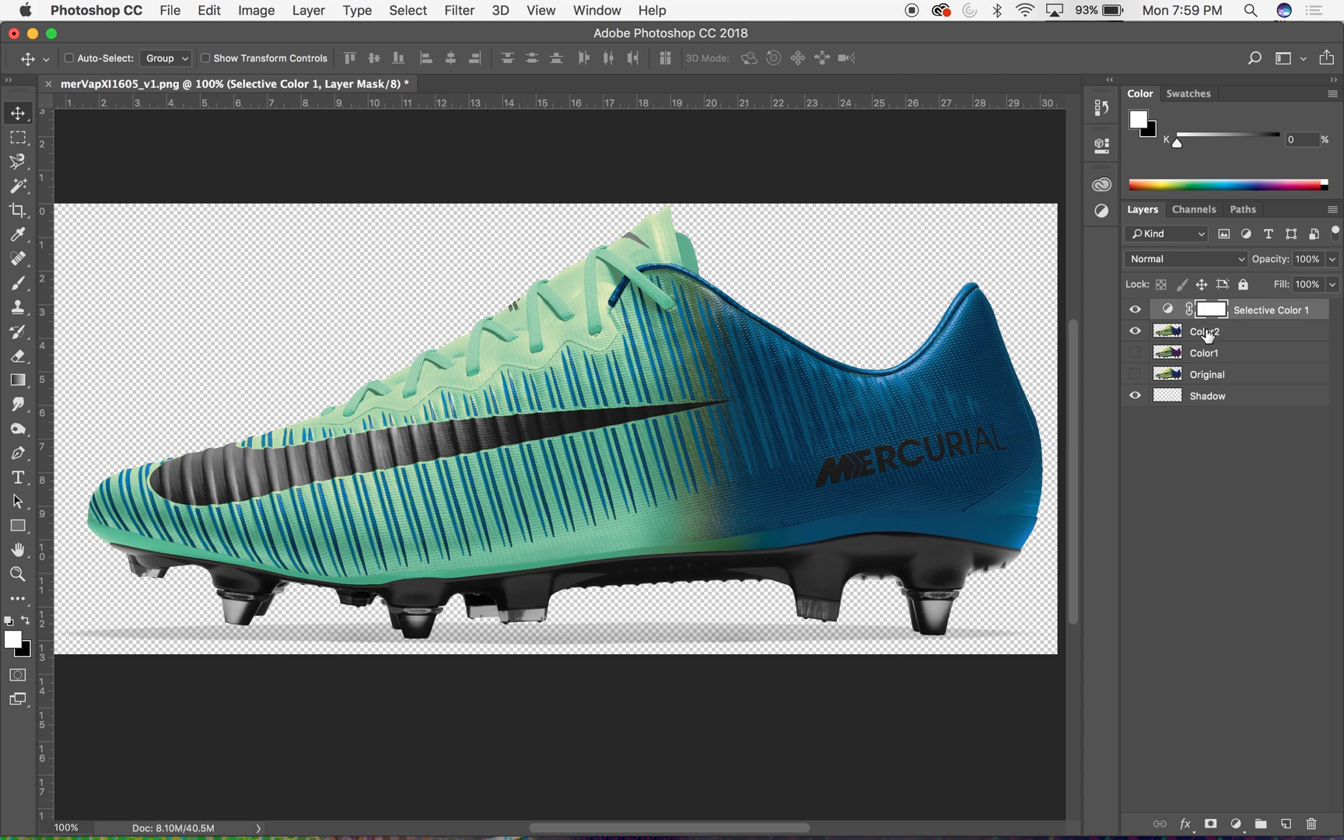
- Add a Levels adjustment layer directly above the Color2 layer, keeping the default name, Normal mode and 100% opacity
left_click(1254, 334)
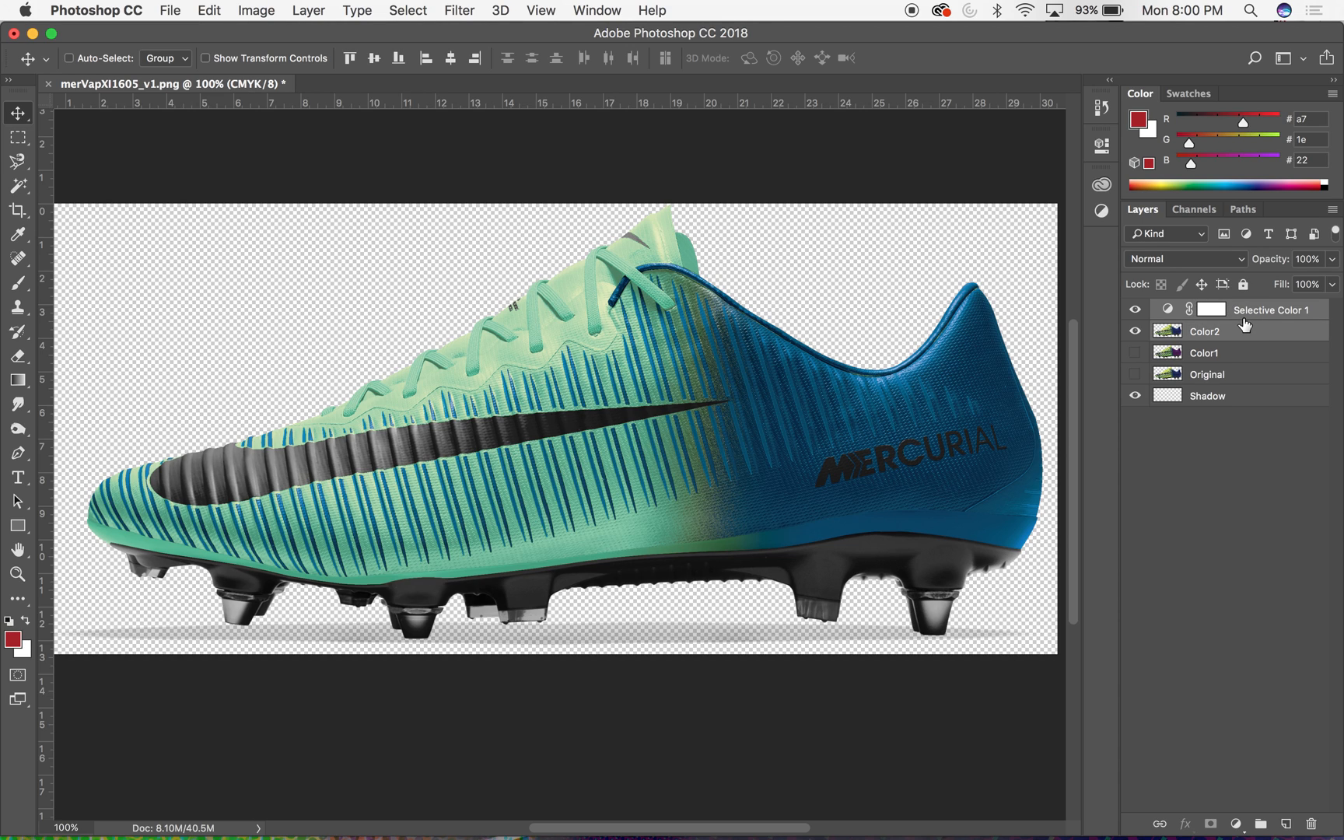
left_click(1219, 339)
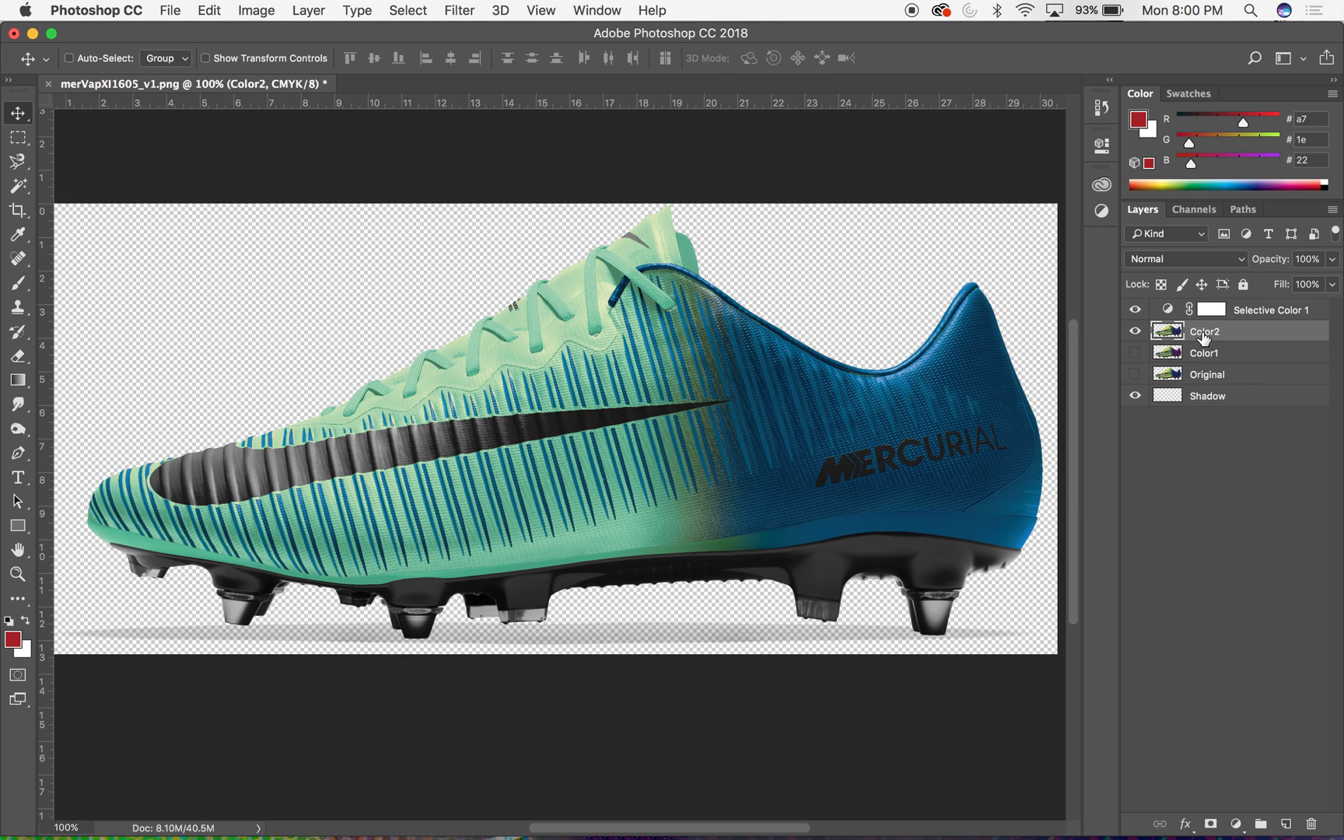
left_click(303, 9)
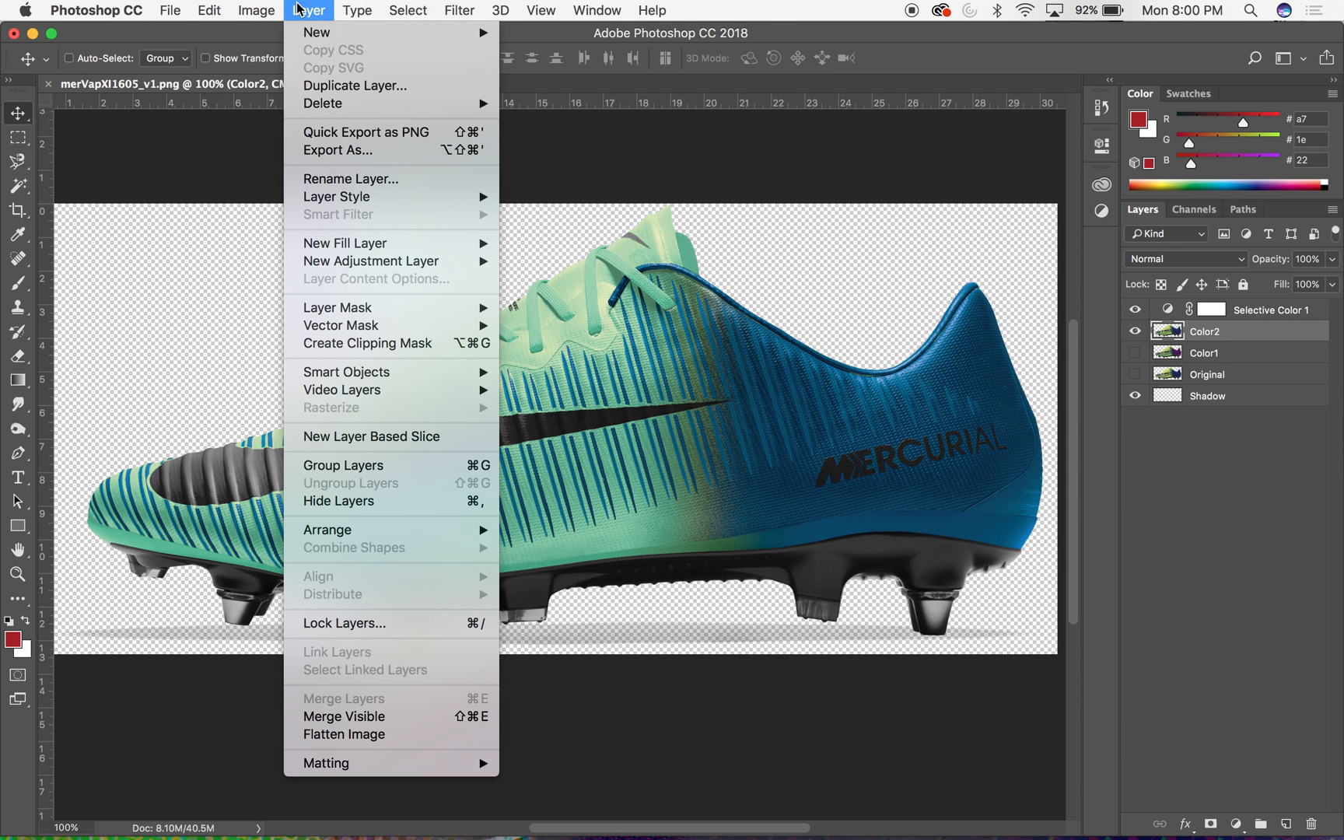
mouse_move(362, 266)
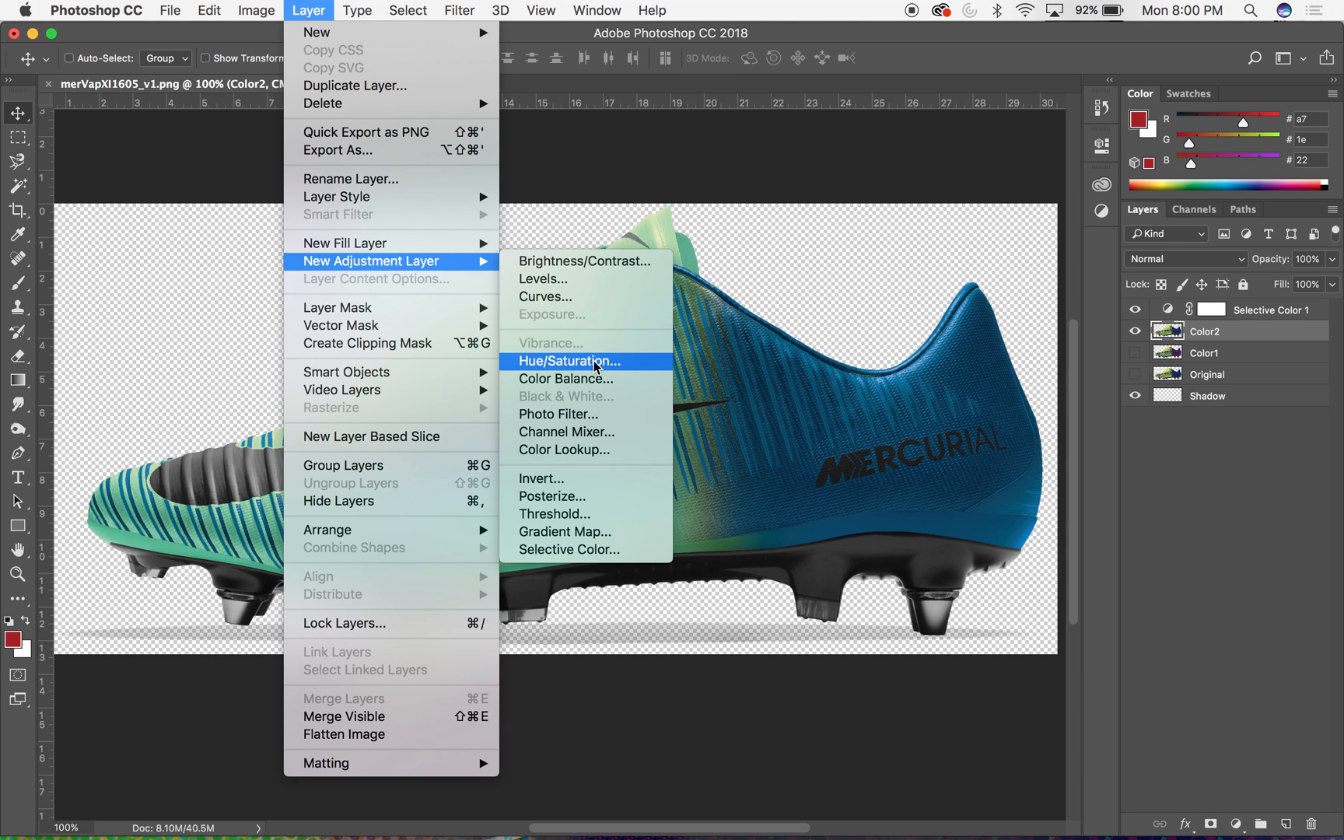
left_click(570, 278)
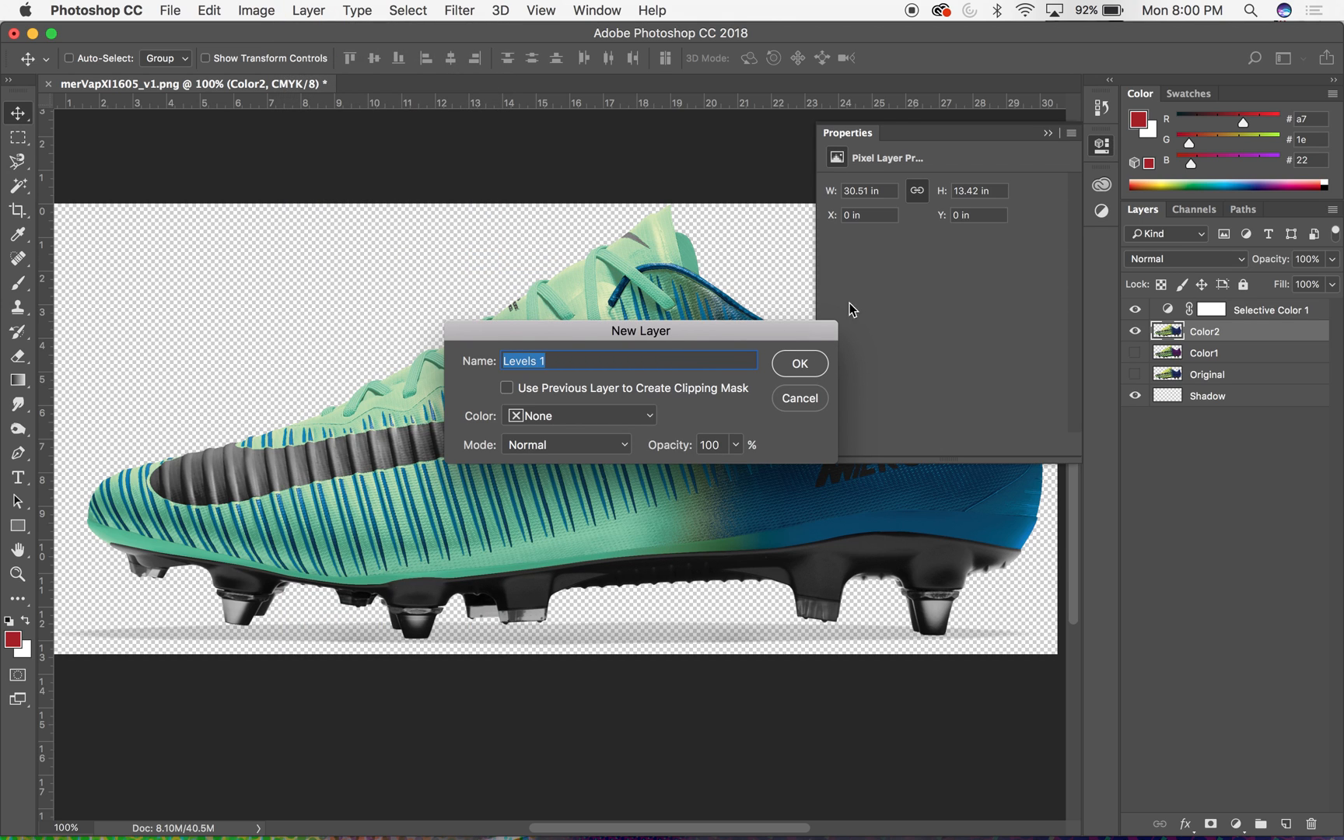
left_click(799, 363)
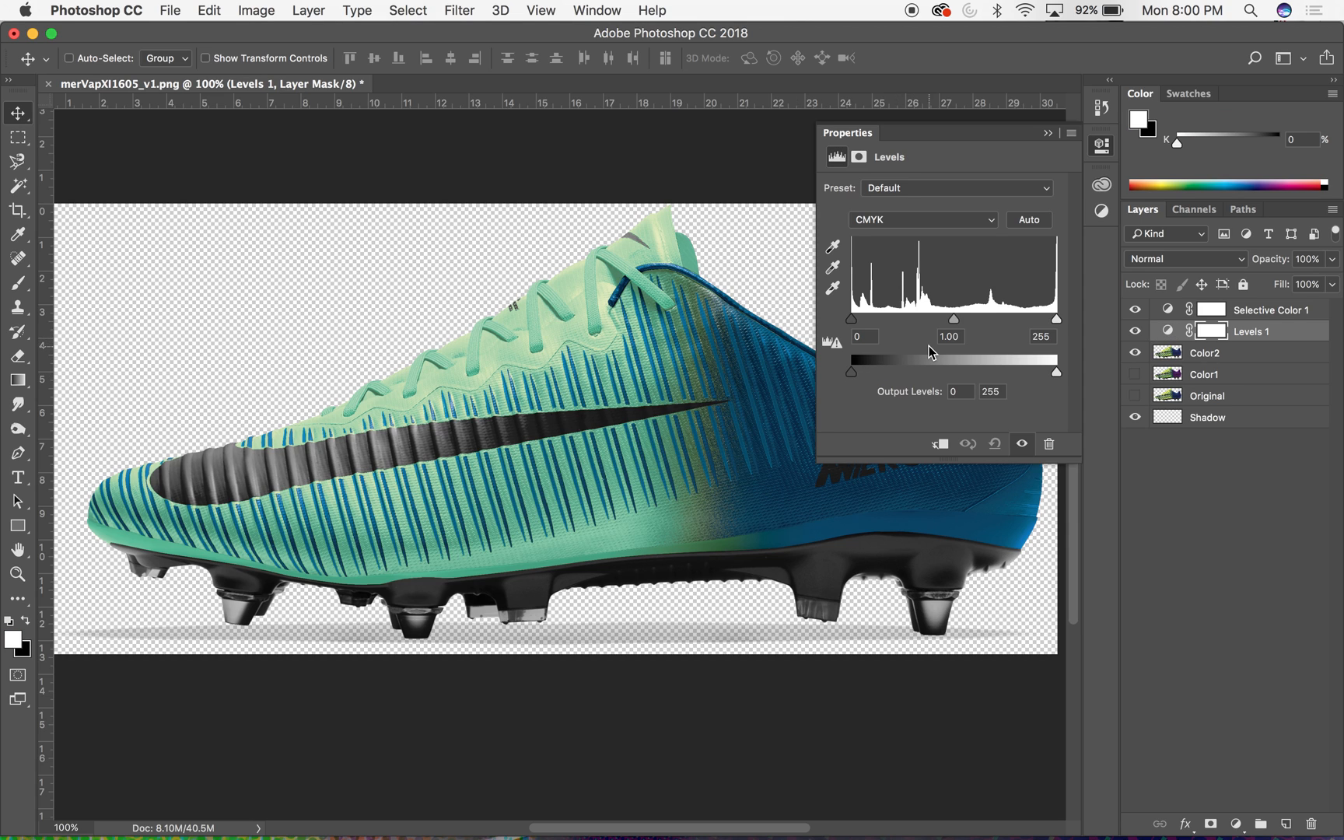
- In the Levels adjustment's CMYK channel, set the shadow input to 26 and the midtone to 0.83 to darken the boot
mouse_move(1058, 320)
left_mouse_down()
mouse_move(1037, 320)
mouse_move(1079, 319)
left_mouse_up()
left_click_drag(862, 318, 871, 316)
left_click_drag(965, 319, 977, 319)
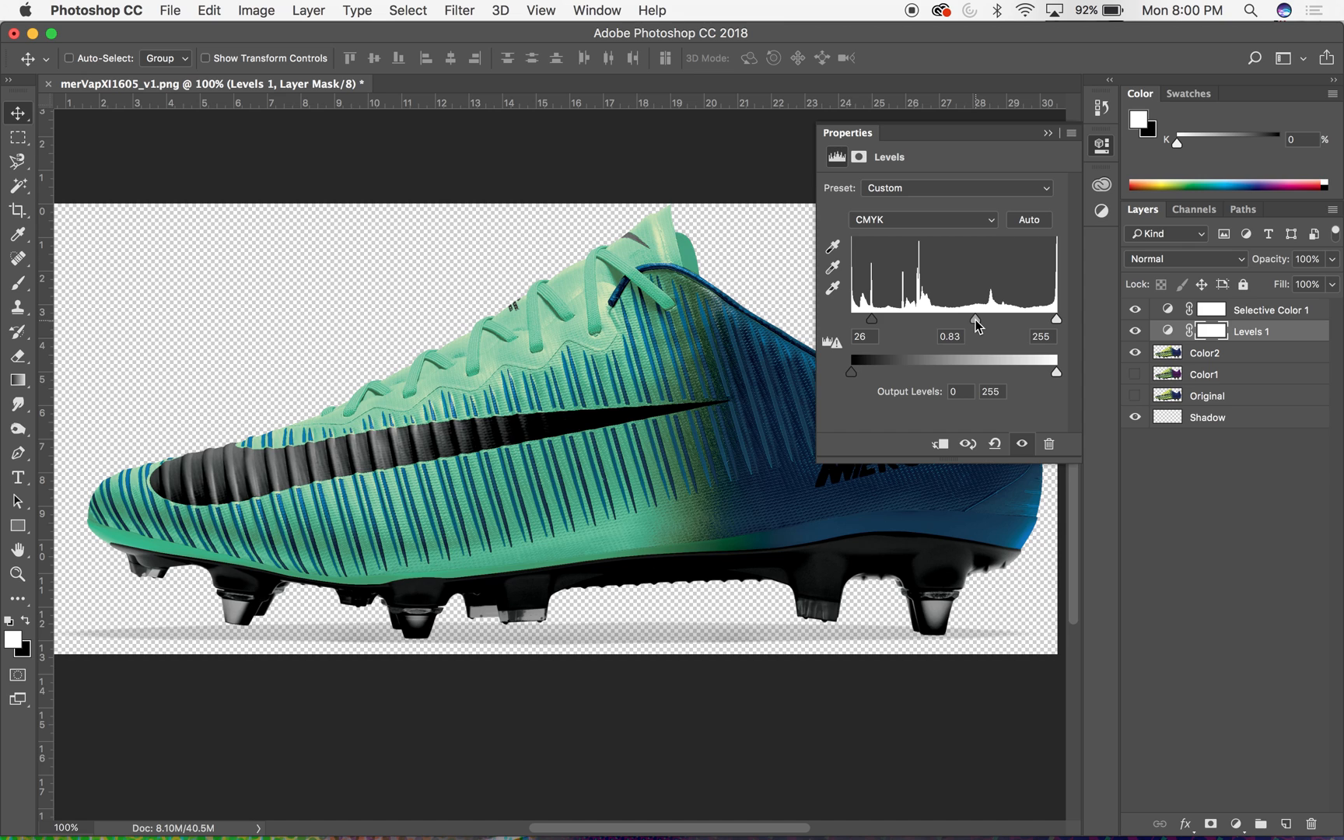
- Compare the boot with and without the Levels adjustment, and close the adjustment's settings
left_click(1022, 444)
left_click(1022, 443)
left_click(1023, 444)
left_click(1022, 444)
left_click(1048, 134)
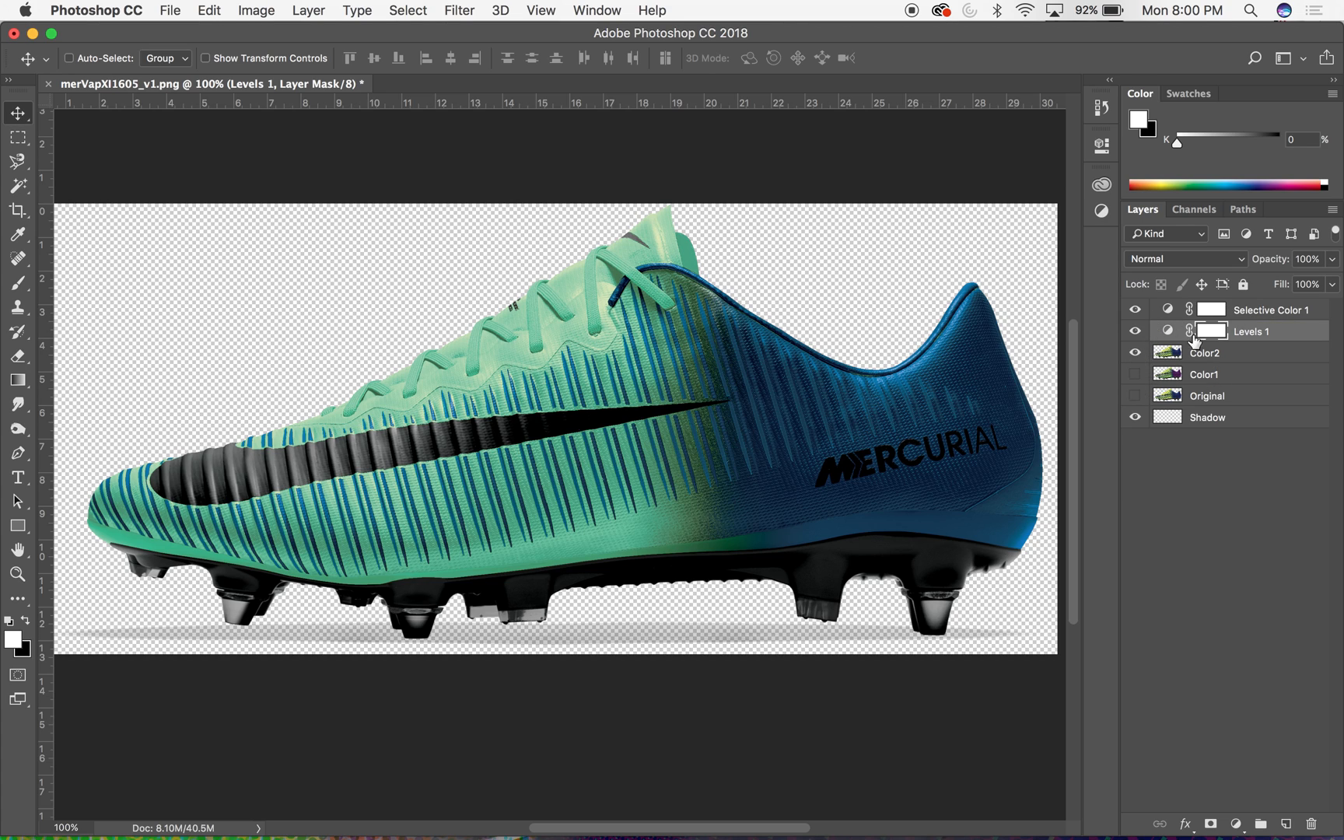
- Show Color1 without Color2 to examine how Levels 1 and Selective Color 1 affect it, and restore the visibility of all three
left_click(1135, 354)
left_click(1136, 375)
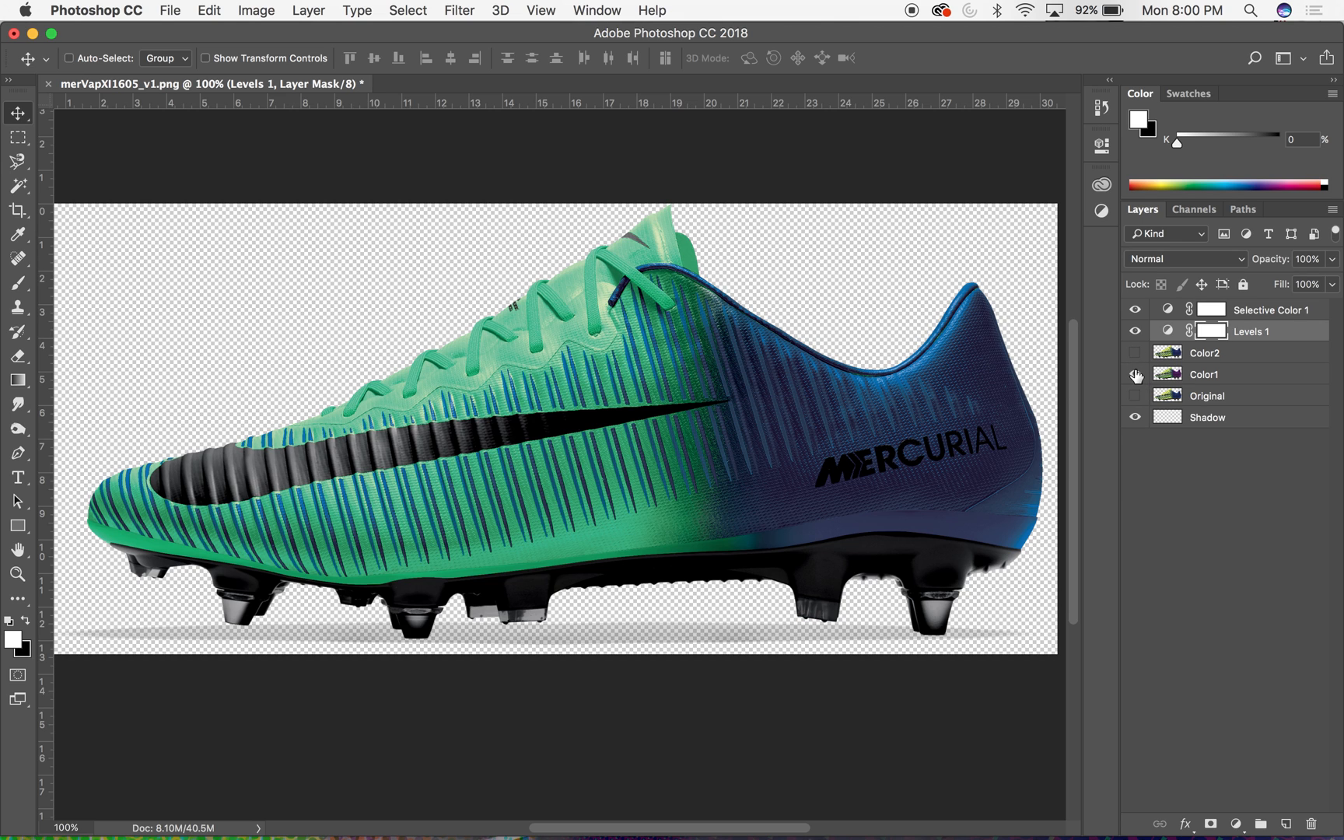
left_click(1136, 332)
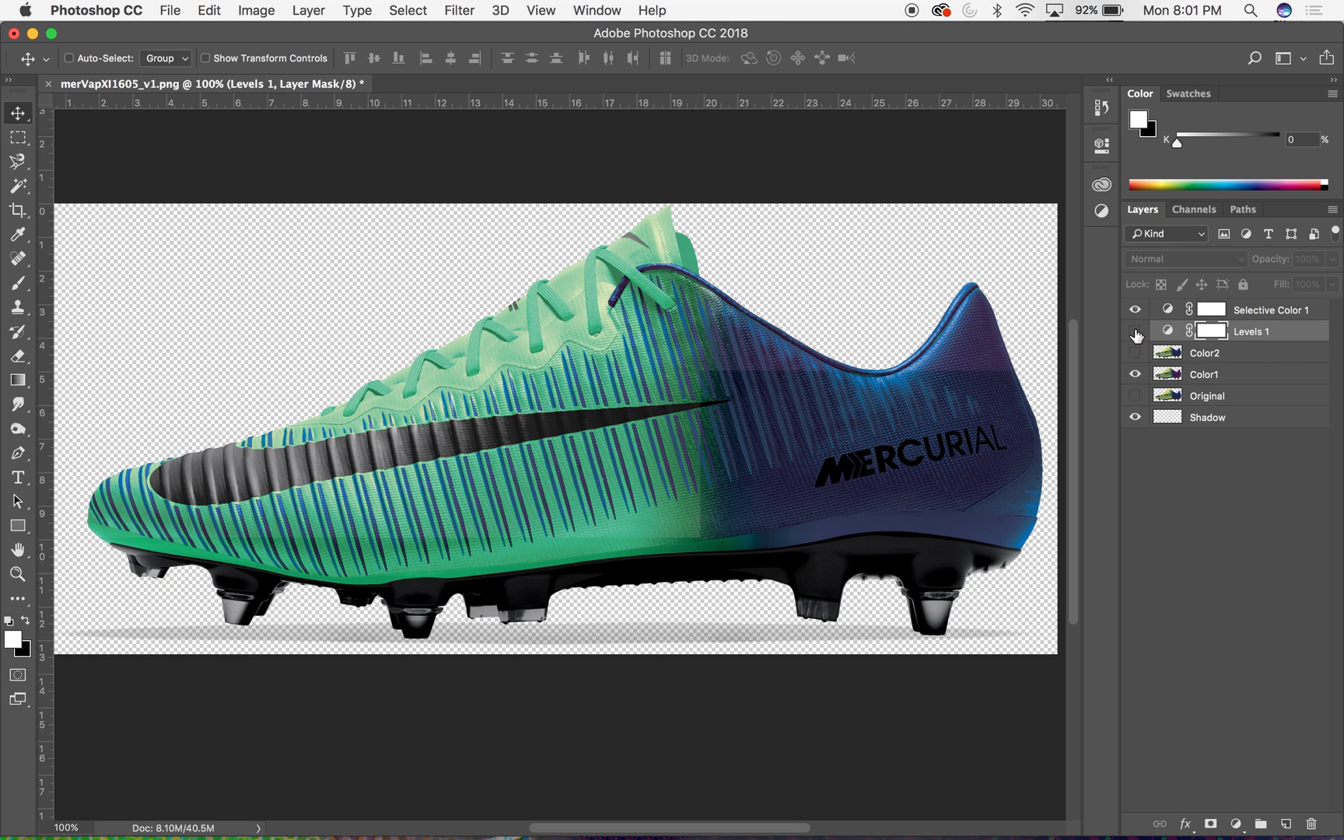
left_click(1134, 310)
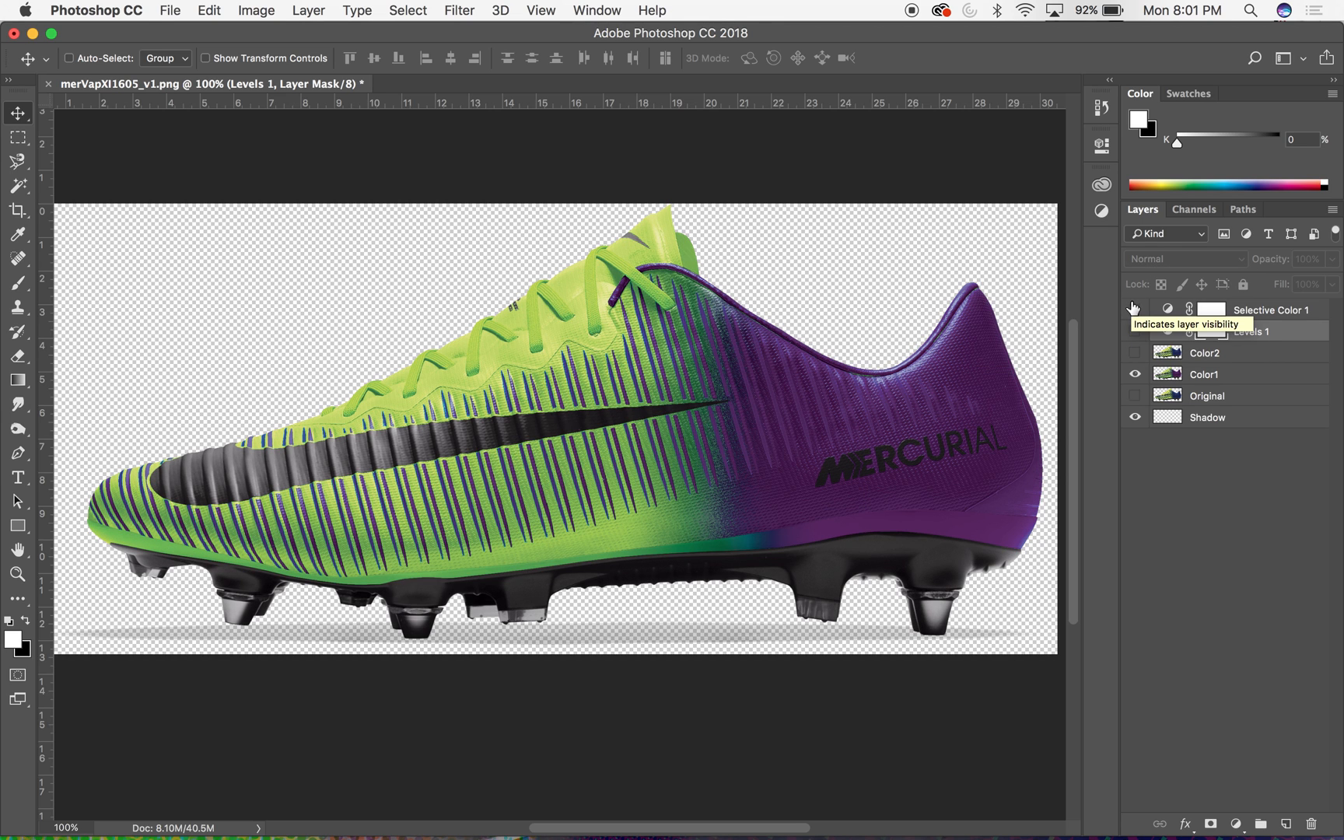
left_click(1134, 310)
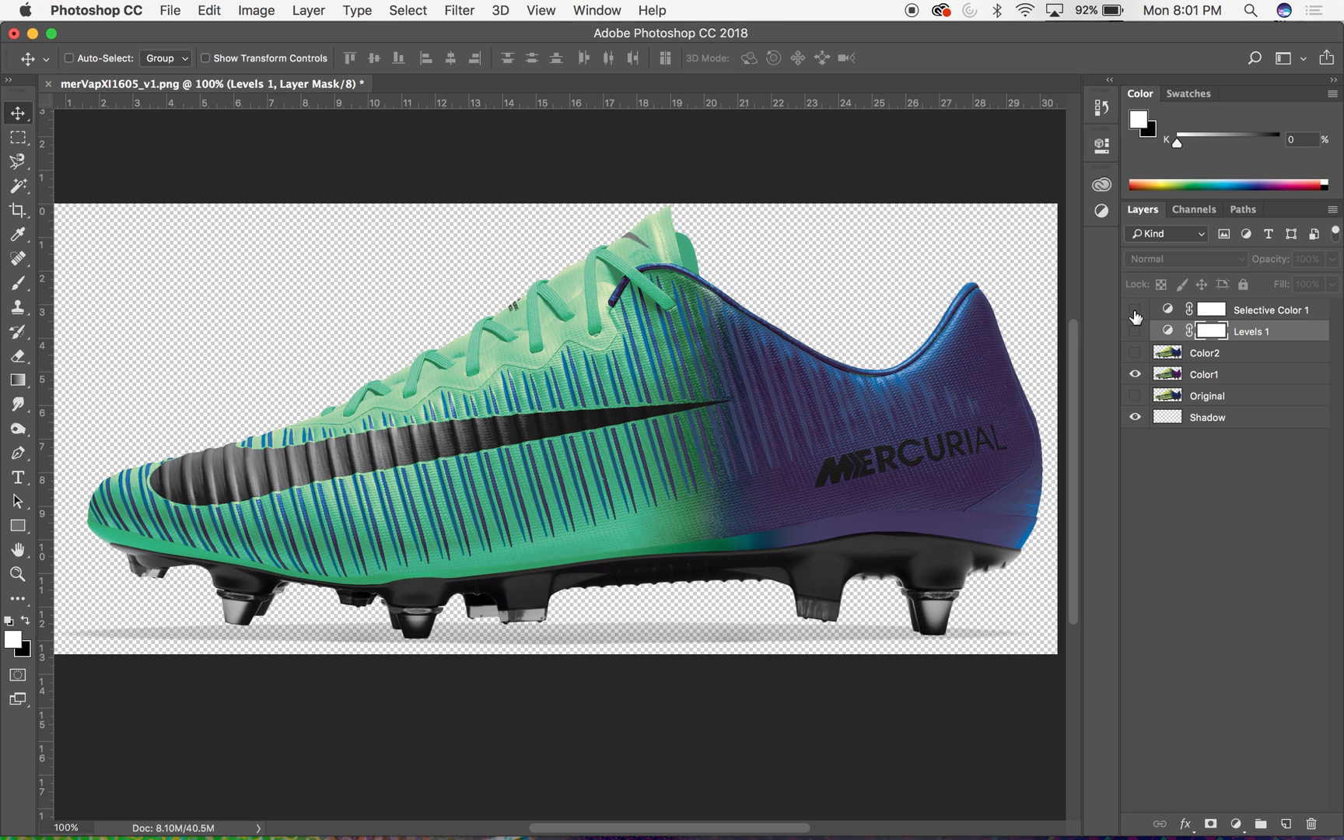
left_click(1135, 311)
left_click(1136, 331)
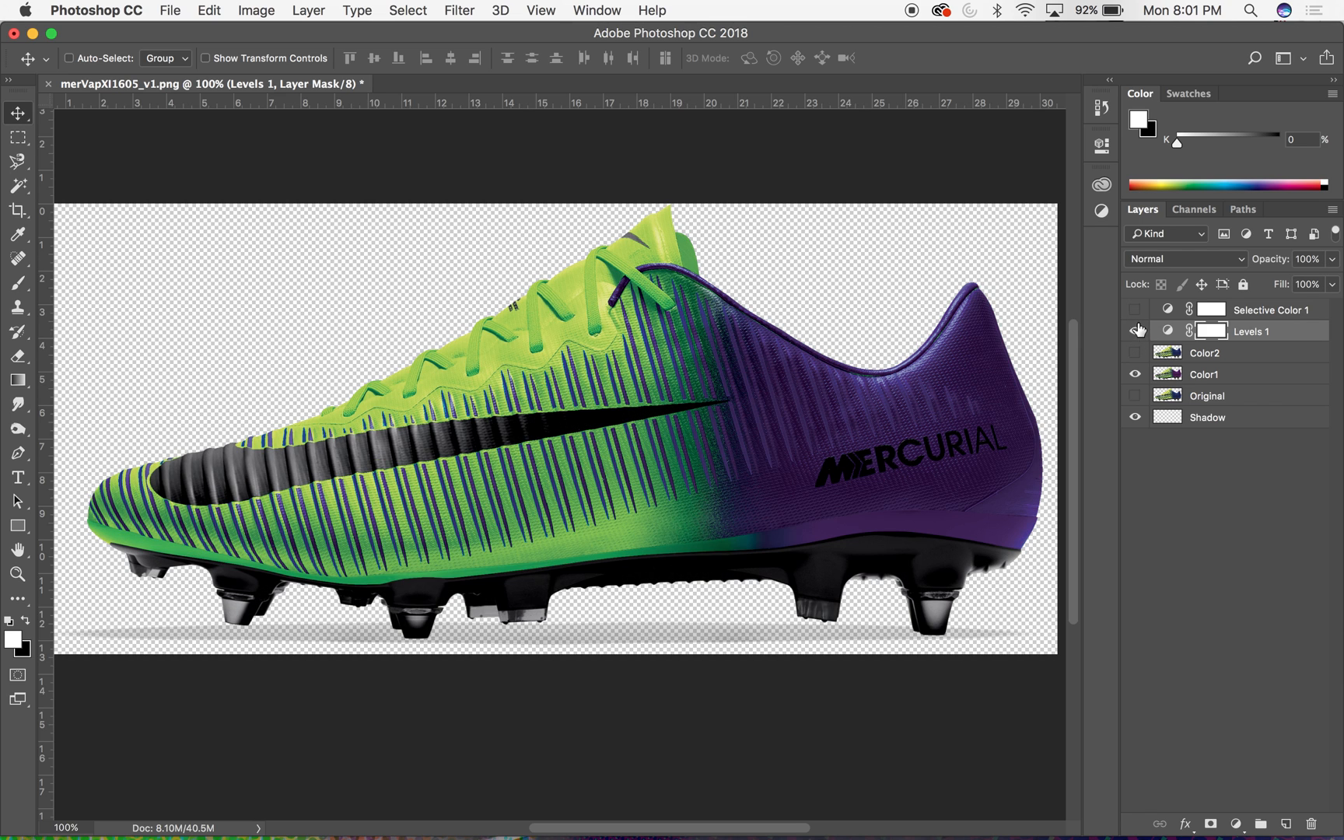
left_click(1136, 310)
left_click(1135, 354)
- Move the Color1 layer above the Selective Color and Levels adjustments to the top of the stack, and hide it
left_click(1205, 375)
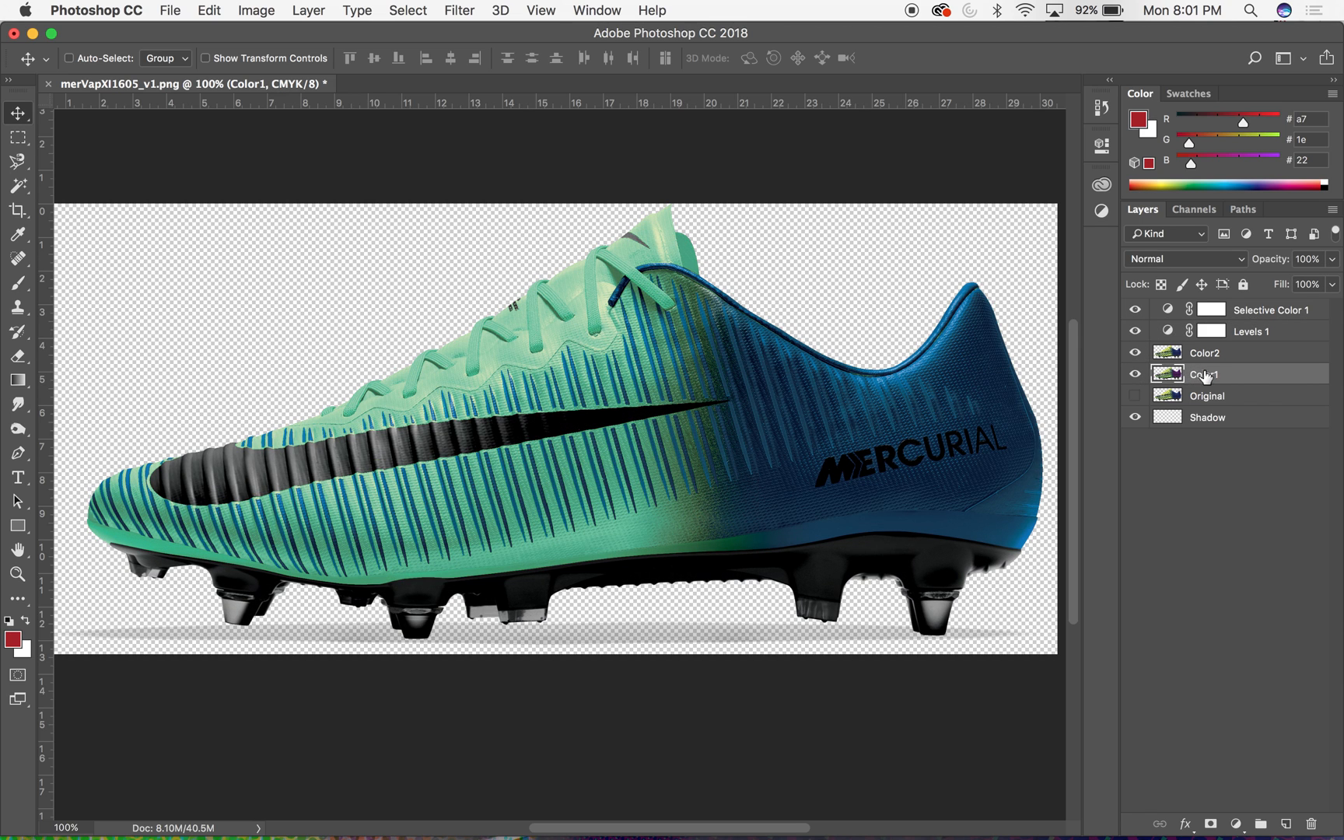
left_click_drag(1205, 379, 1188, 305)
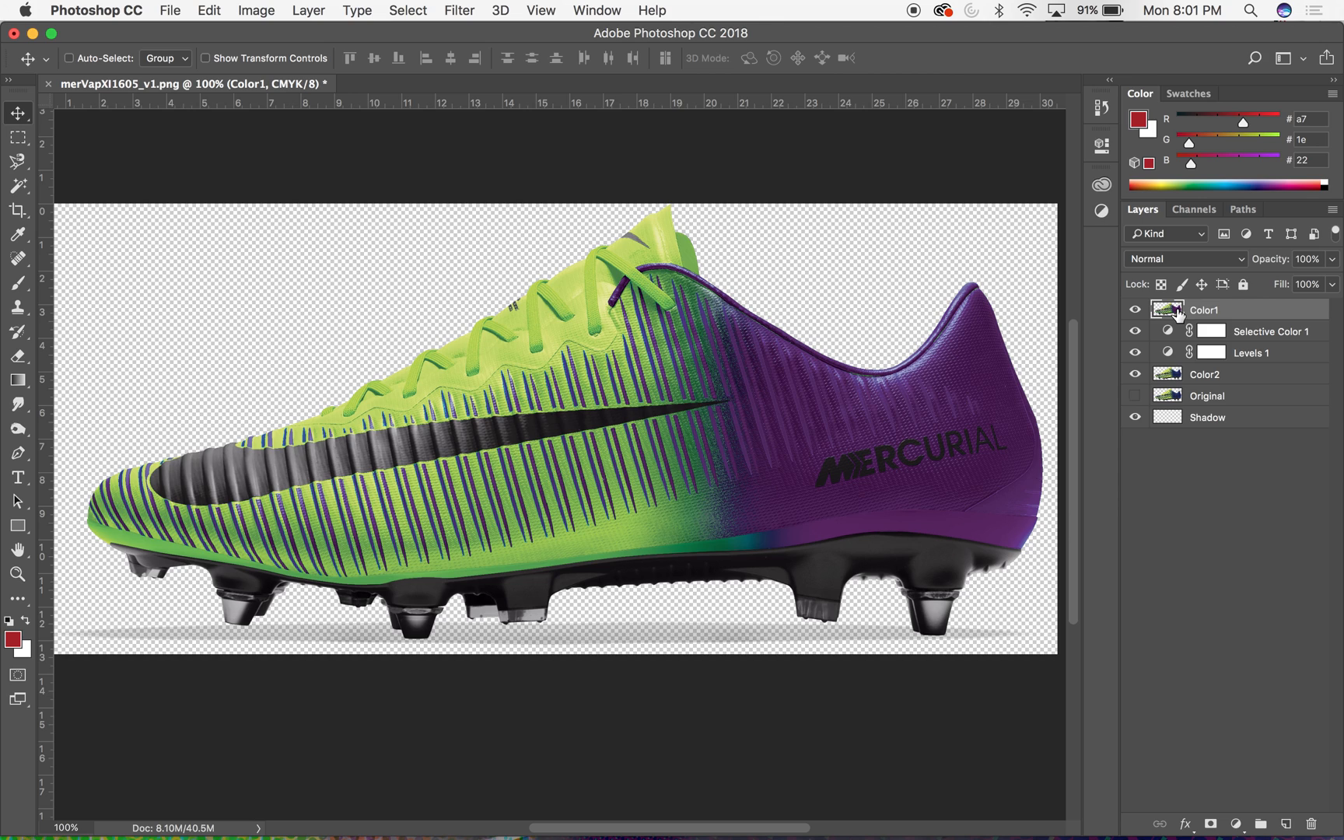
left_click(1223, 329)
left_click(1215, 379)
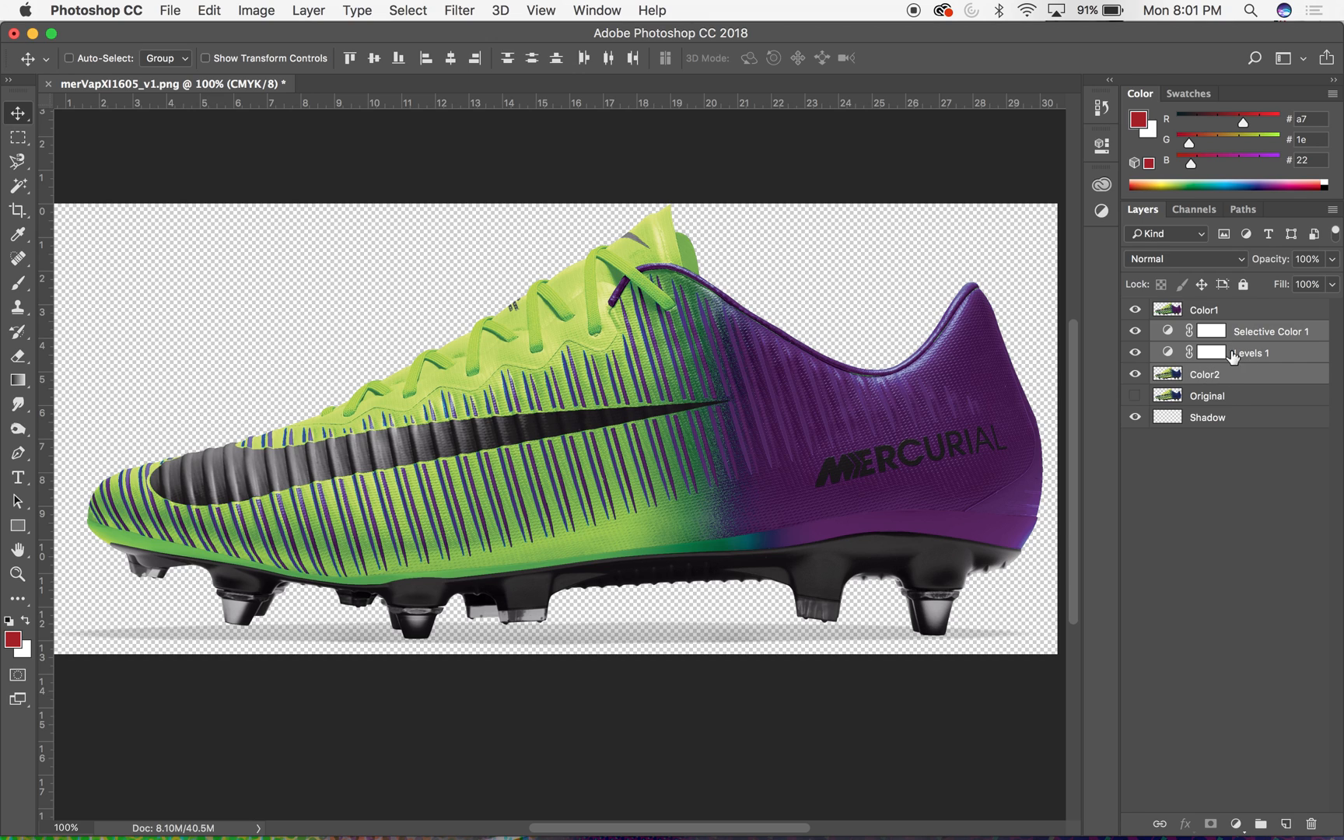
left_click(1135, 310)
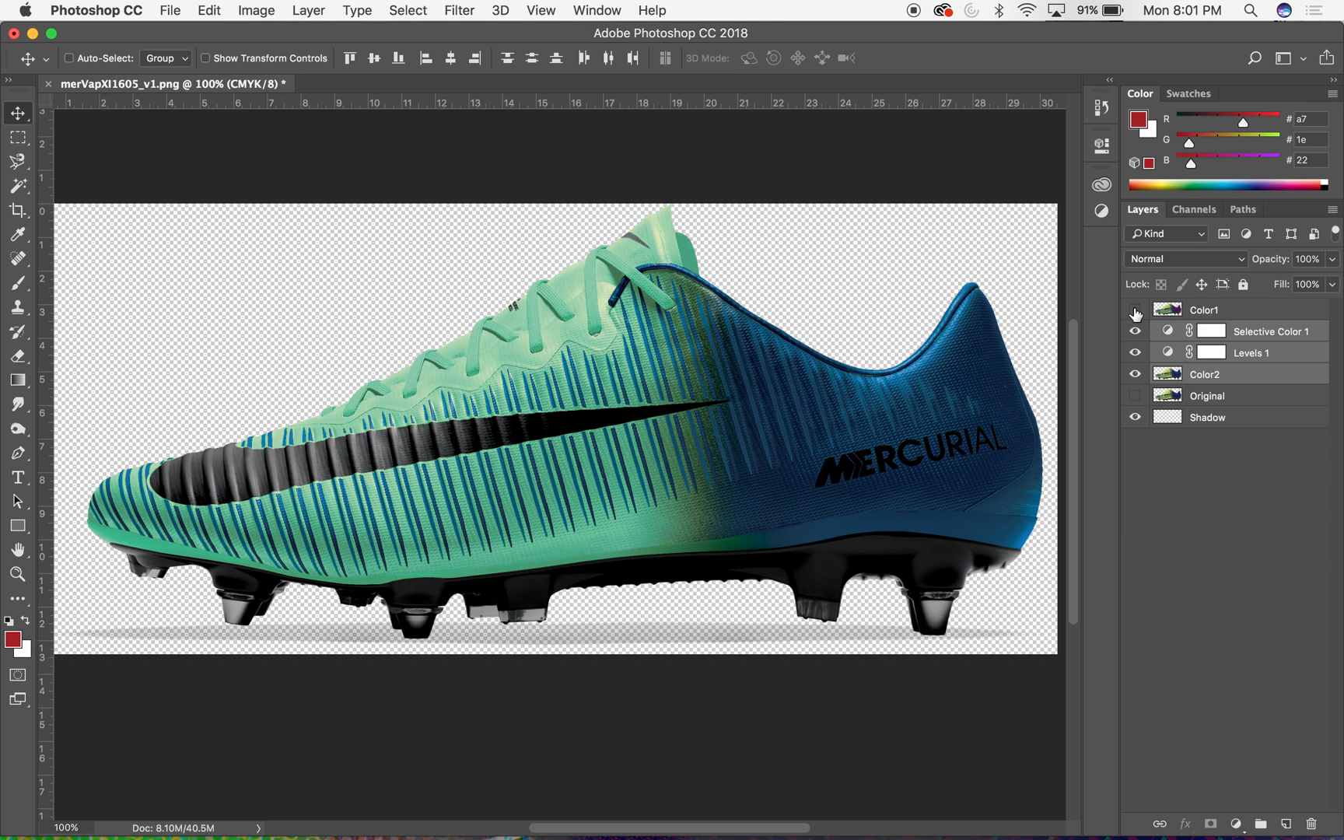
- Create a Pass Through layer group with default settings and move Selective Color 1, Levels 1 and Color2 into it
left_click(1332, 210)
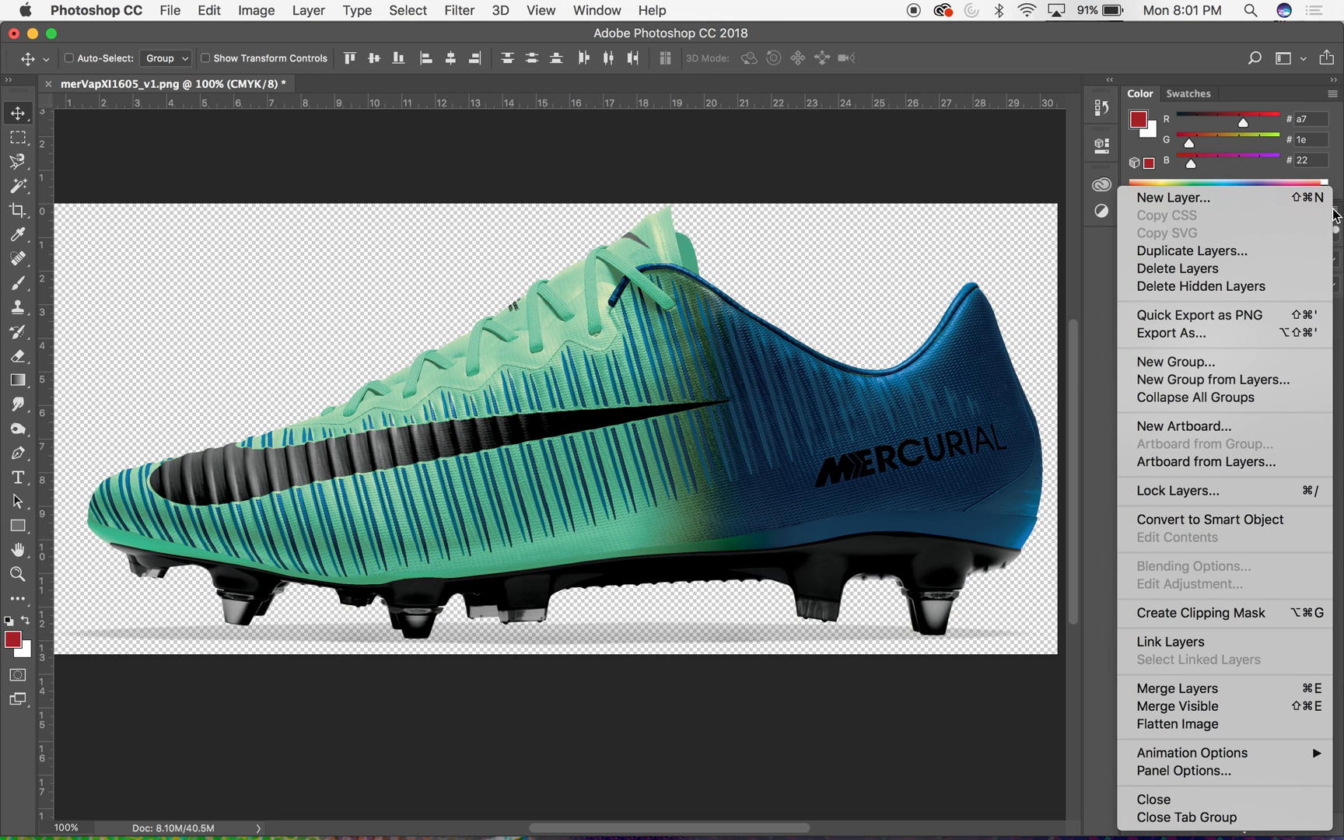
left_click(1205, 363)
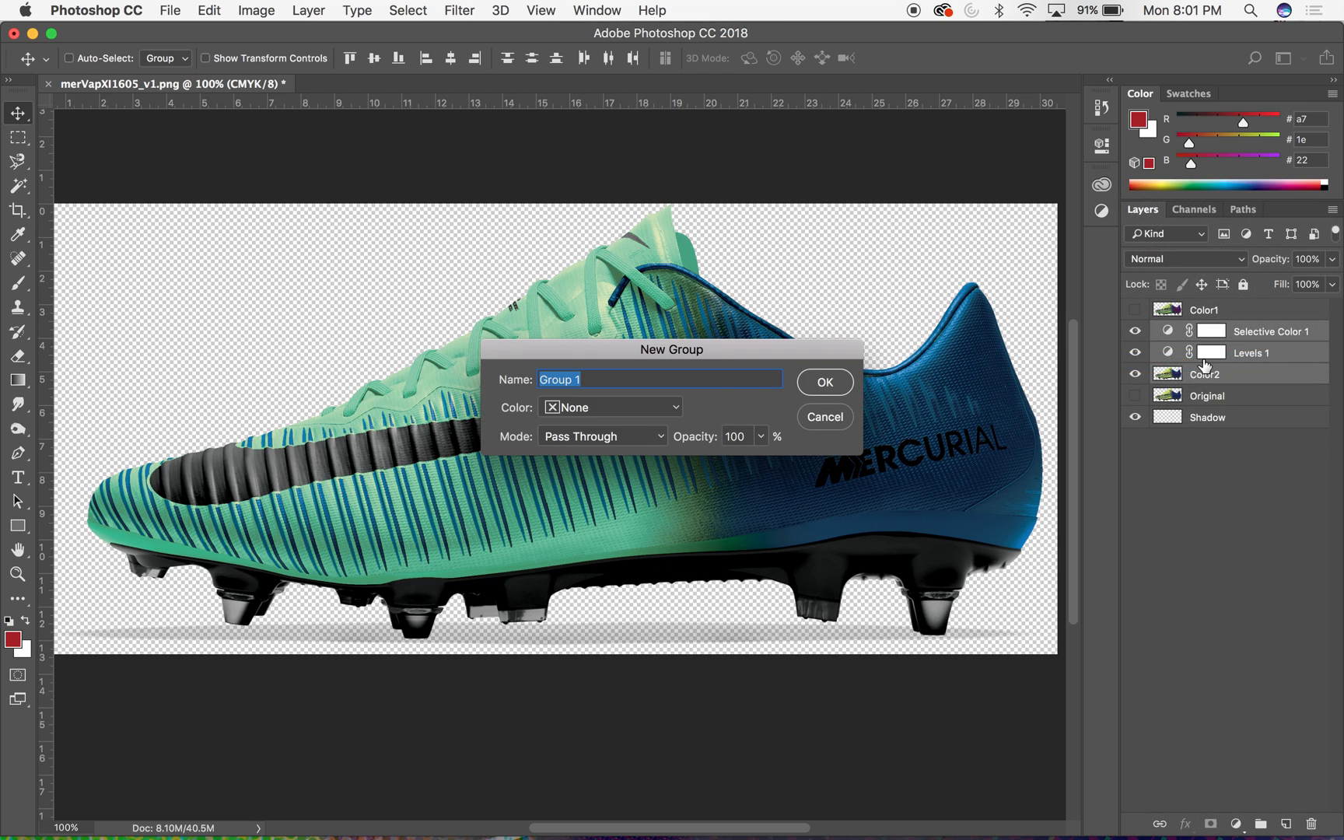
left_click(827, 380)
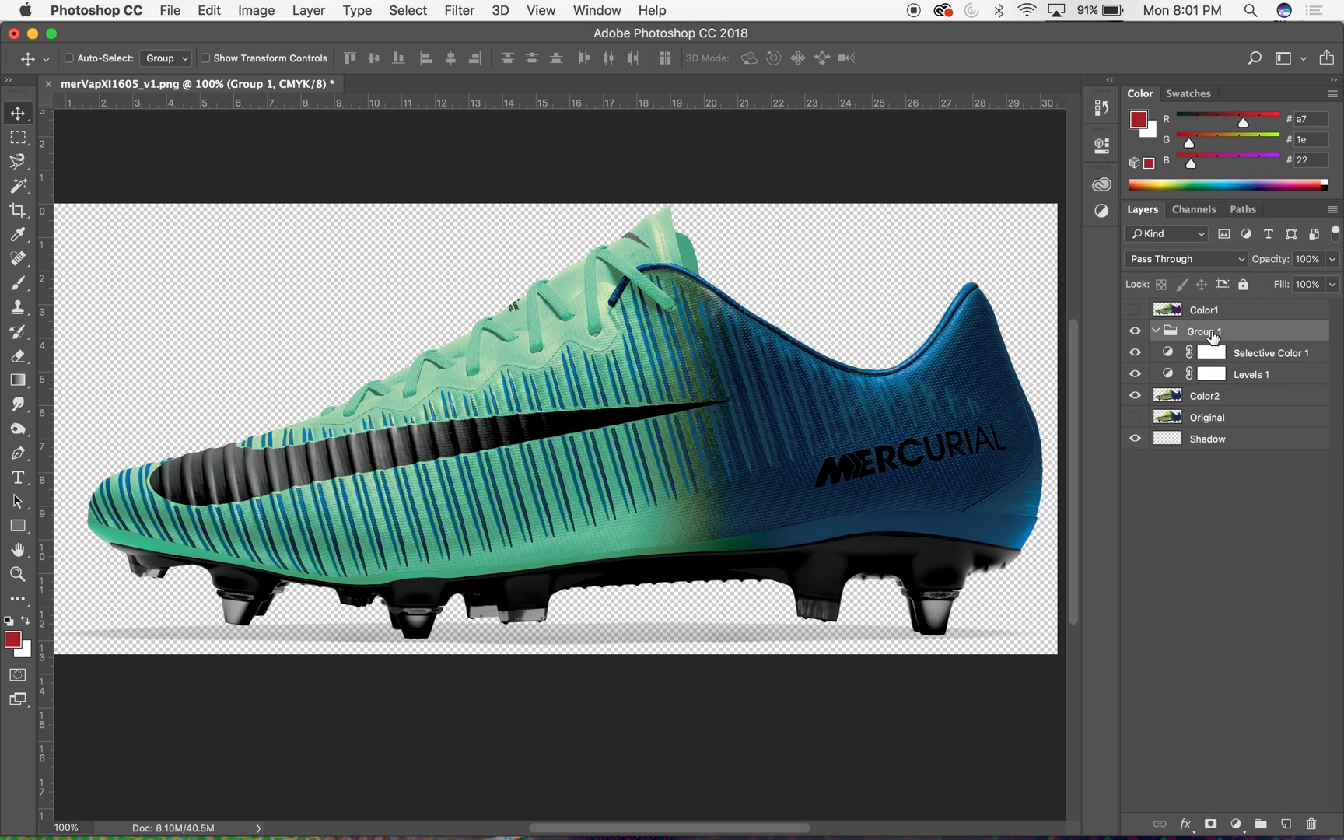
left_click(1157, 332)
left_click(1230, 522)
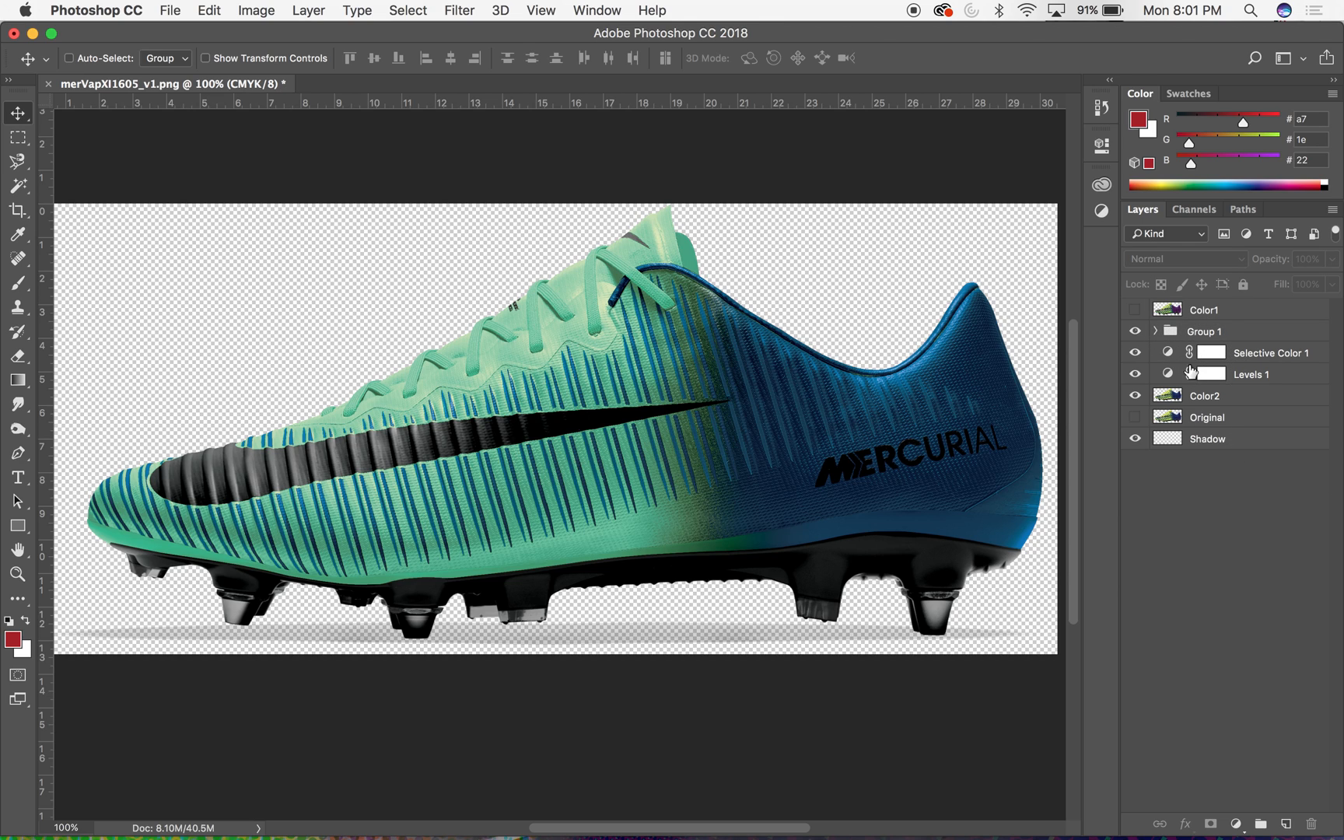
left_click(1185, 333)
left_click(1238, 359)
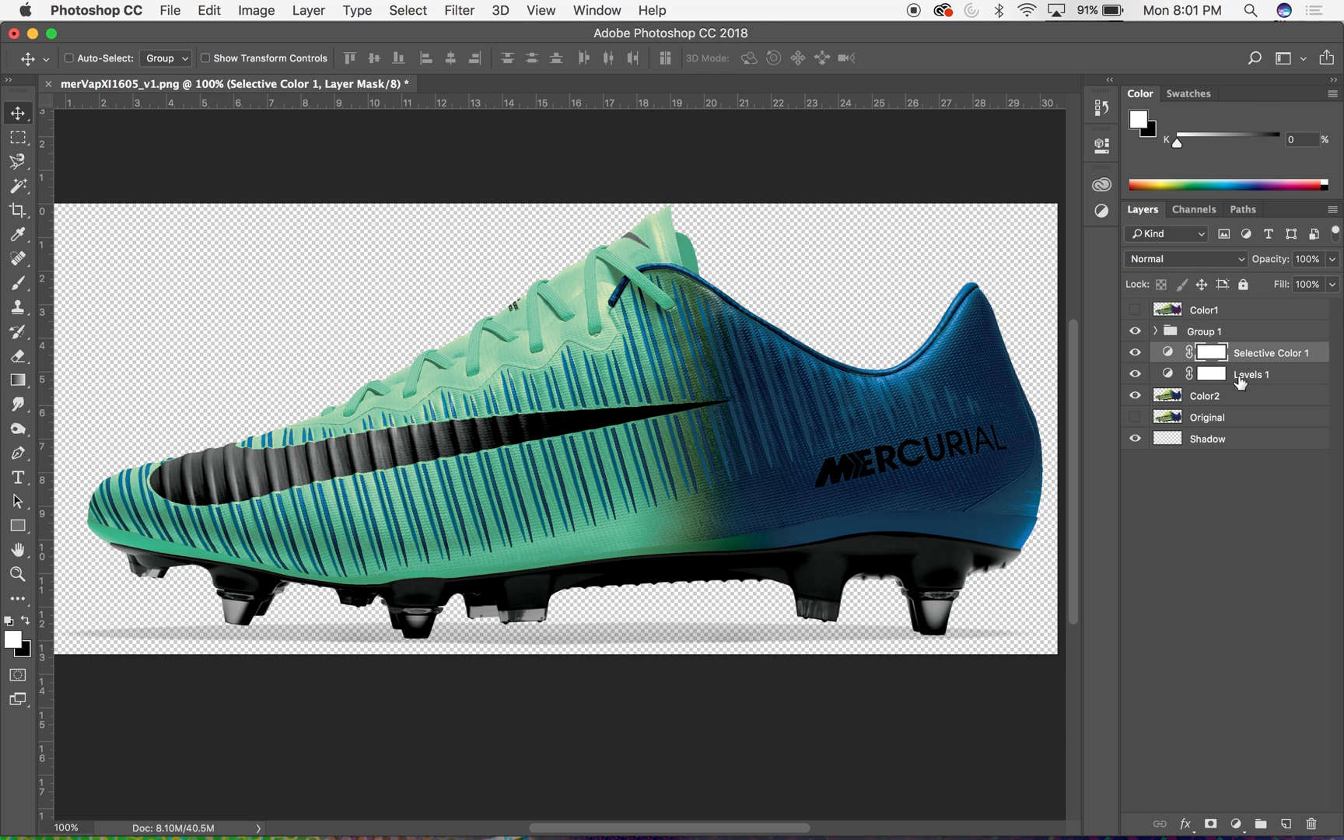
left_click(1228, 398, "shift")
left_click_drag(1259, 360, 1180, 347)
- Collapse the new group and rename it Color2
left_click(1157, 336)
left_click(1157, 336)
double_click(1213, 332)
type("Color2")
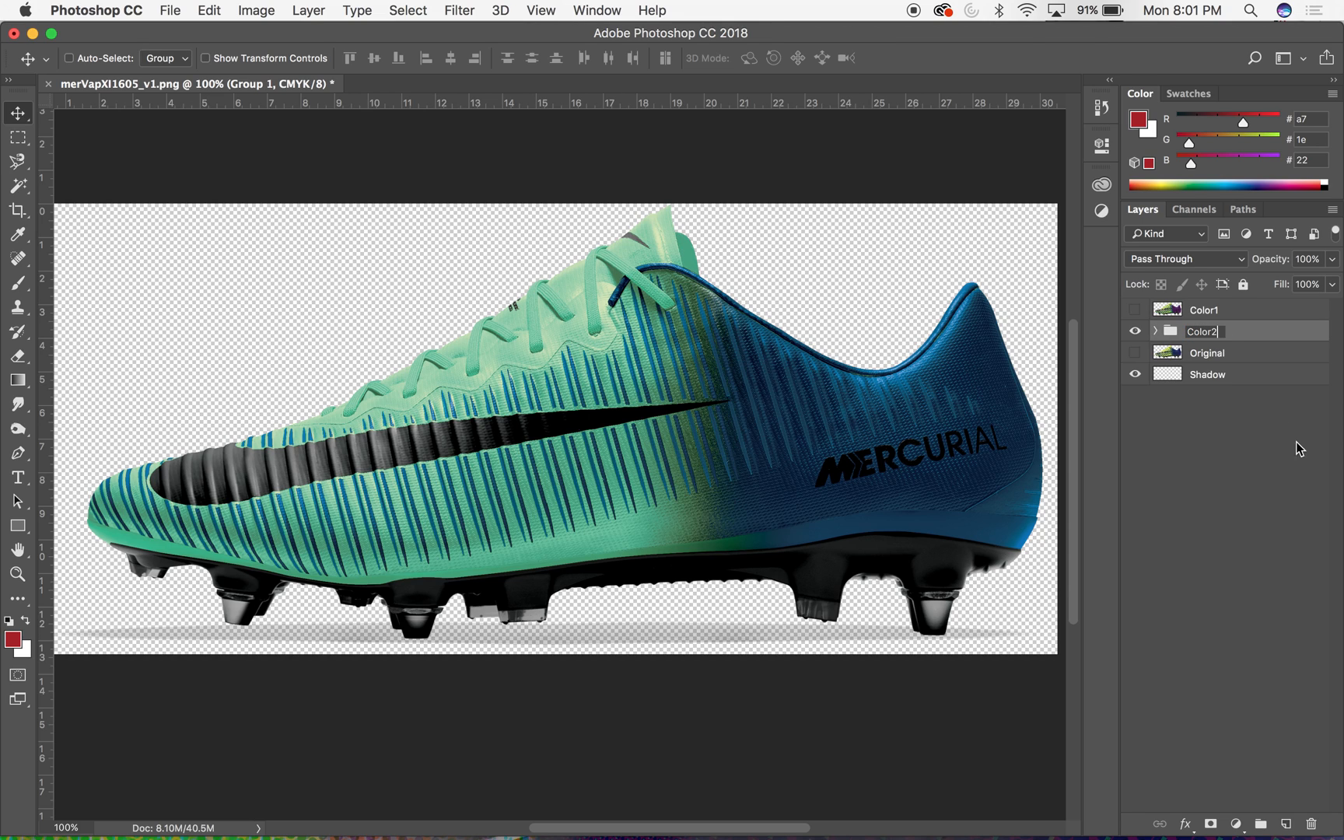
key("Return")
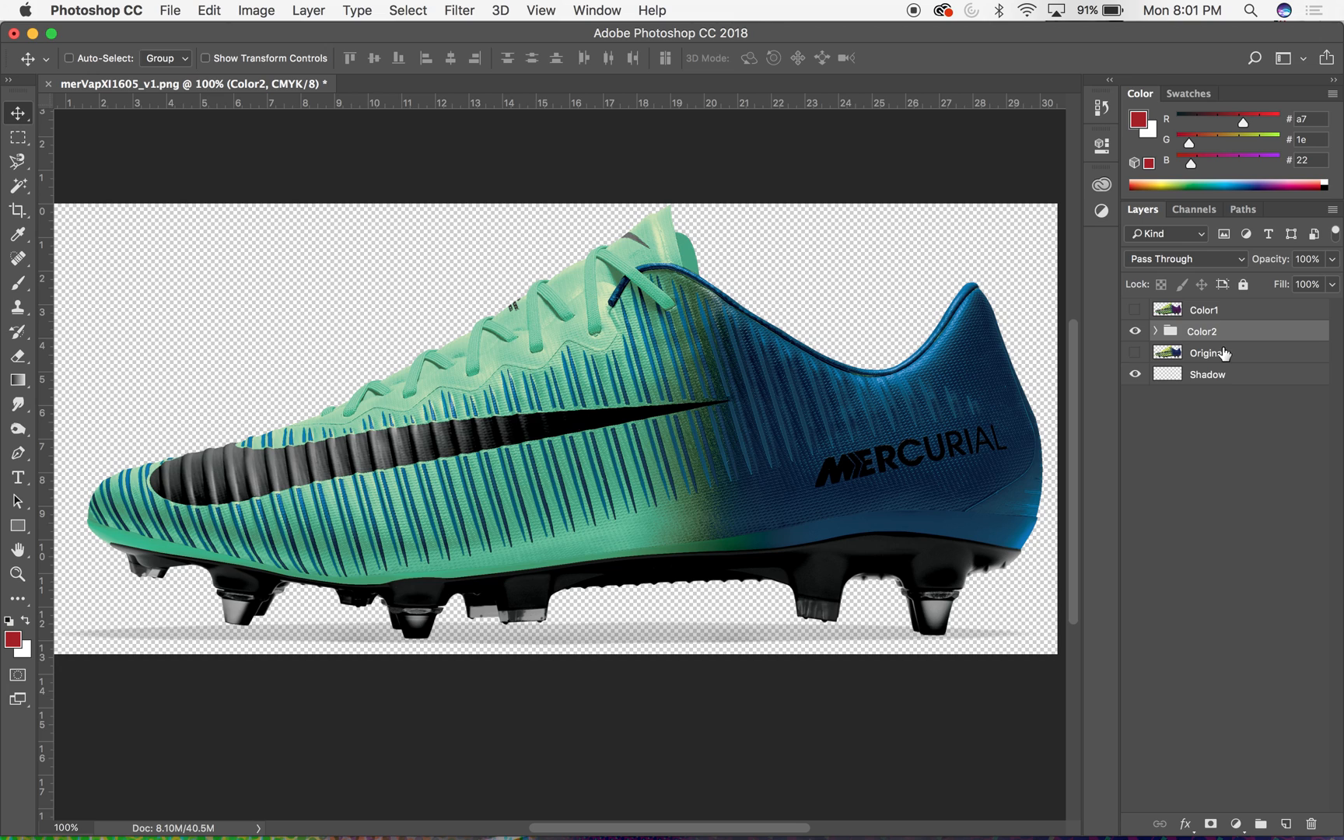
- Duplicate the Original layer to the top of the stack and hide Color1, the Color2 group and Original
left_click(1135, 310)
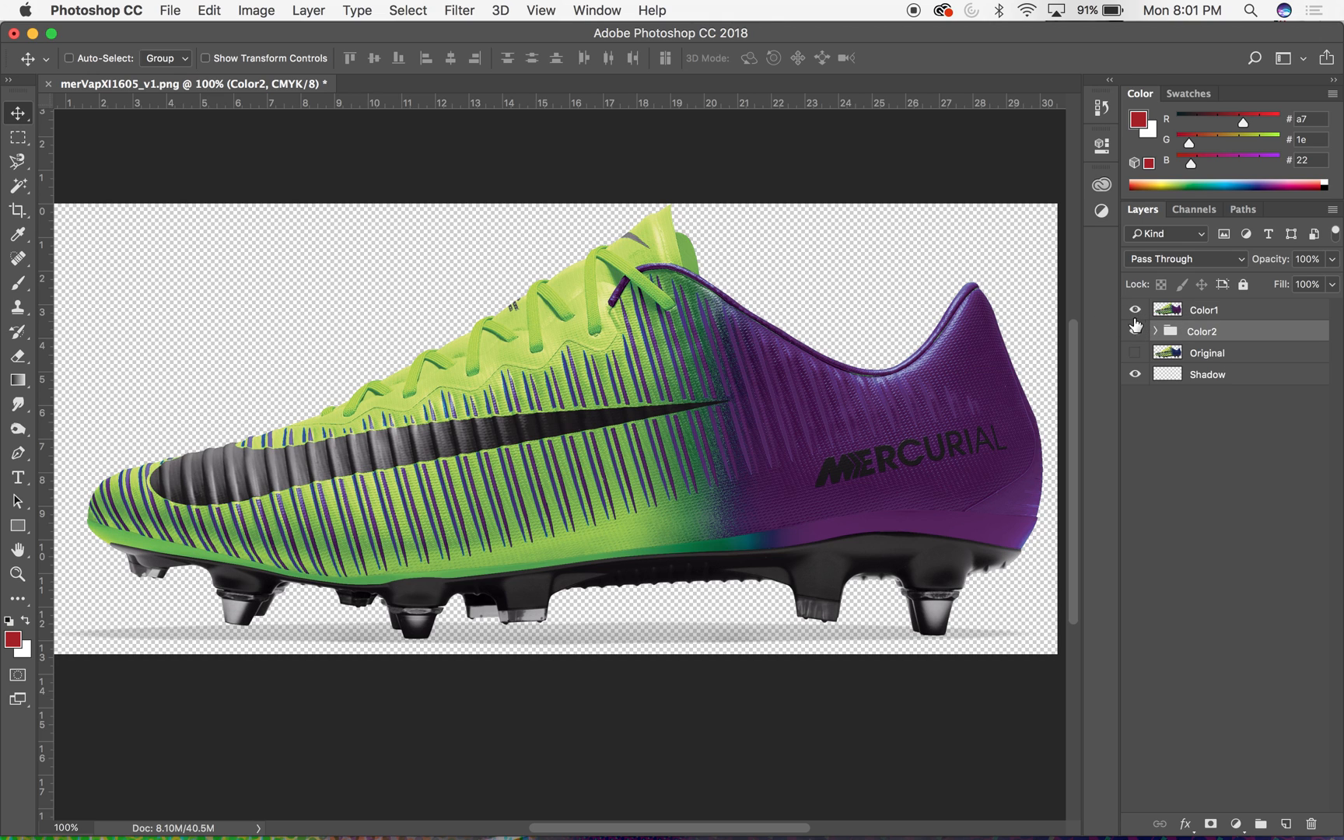
left_click(1172, 312)
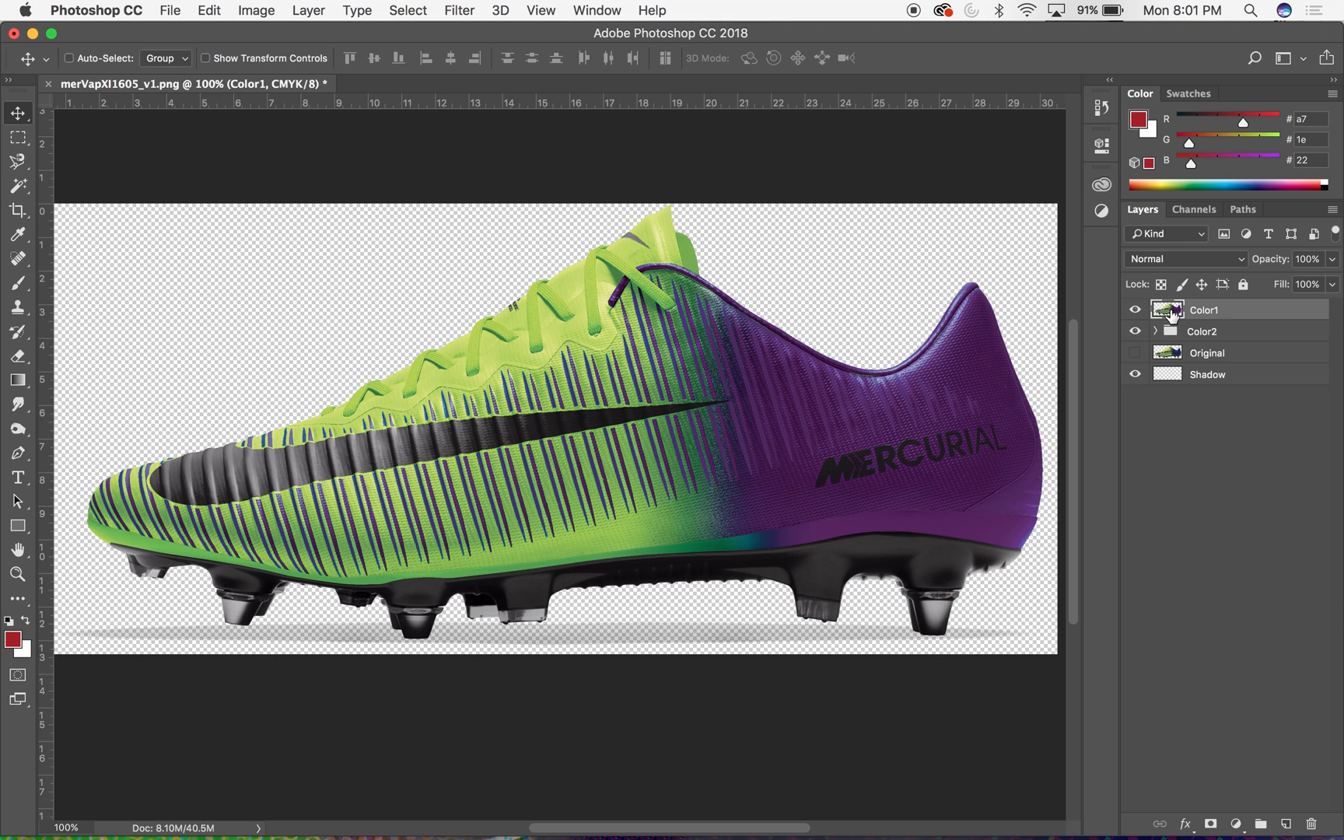
left_click(1190, 362)
left_click(1136, 353)
left_click_drag(1164, 362, 1175, 307)
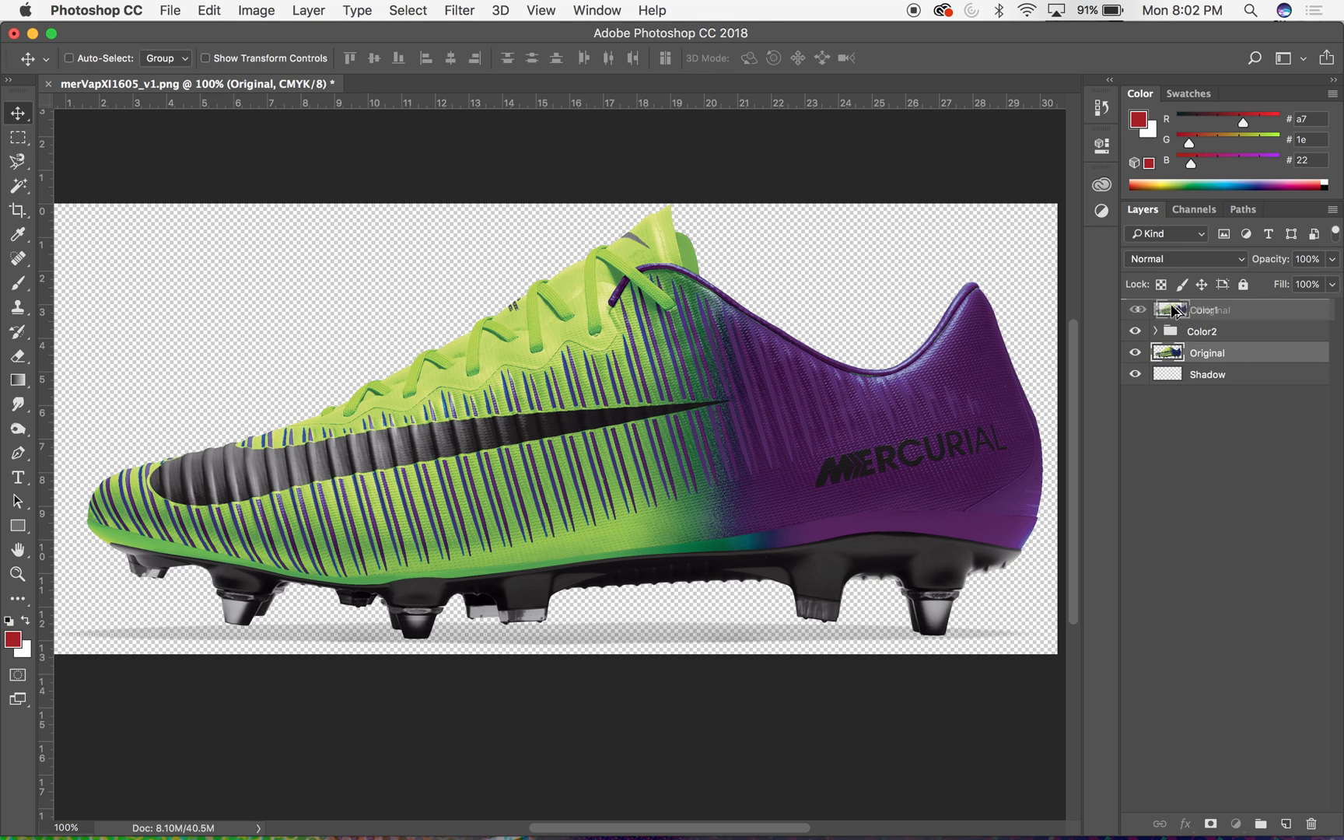
left_click_drag(1134, 334, 1136, 375)
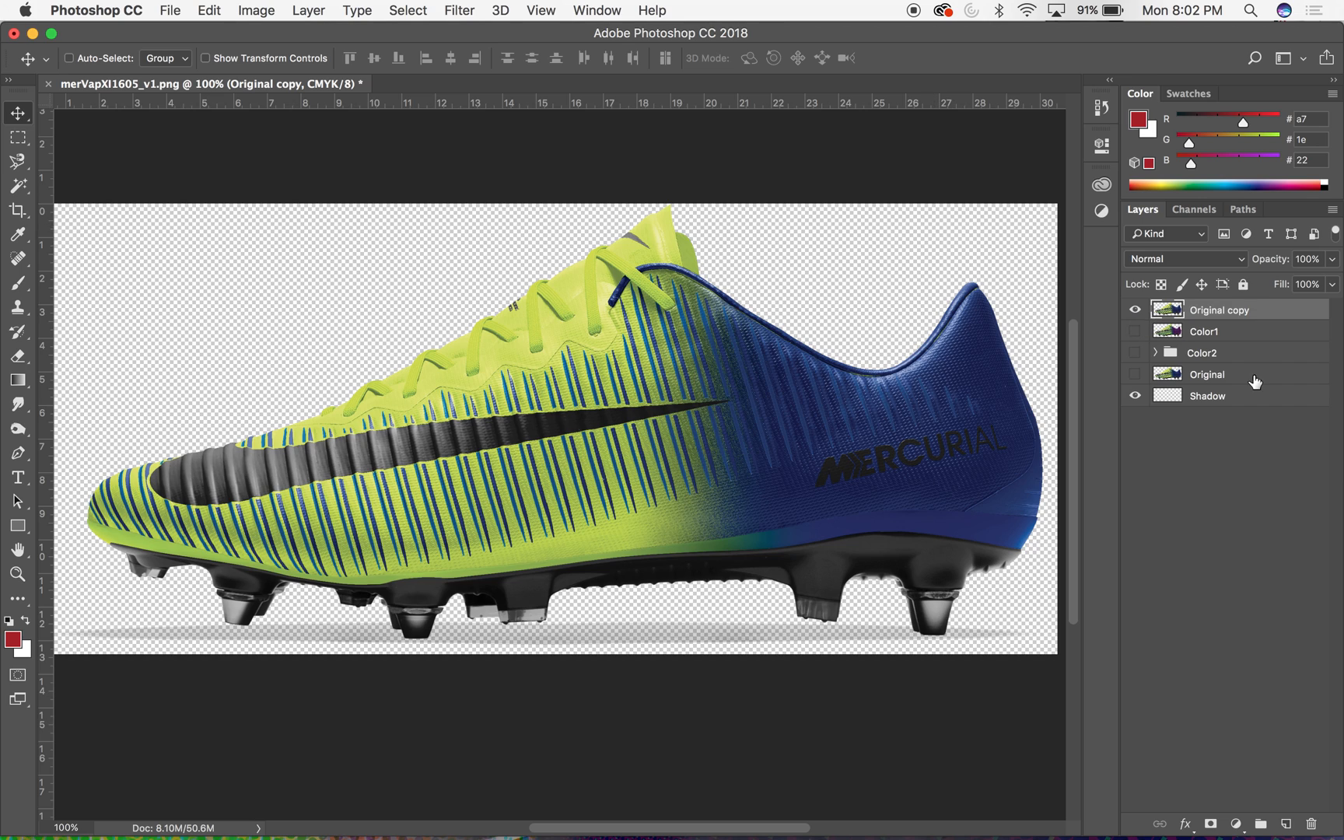
- Rename the copy of the Original layer as Color3
double_click(1203, 310)
type("C")
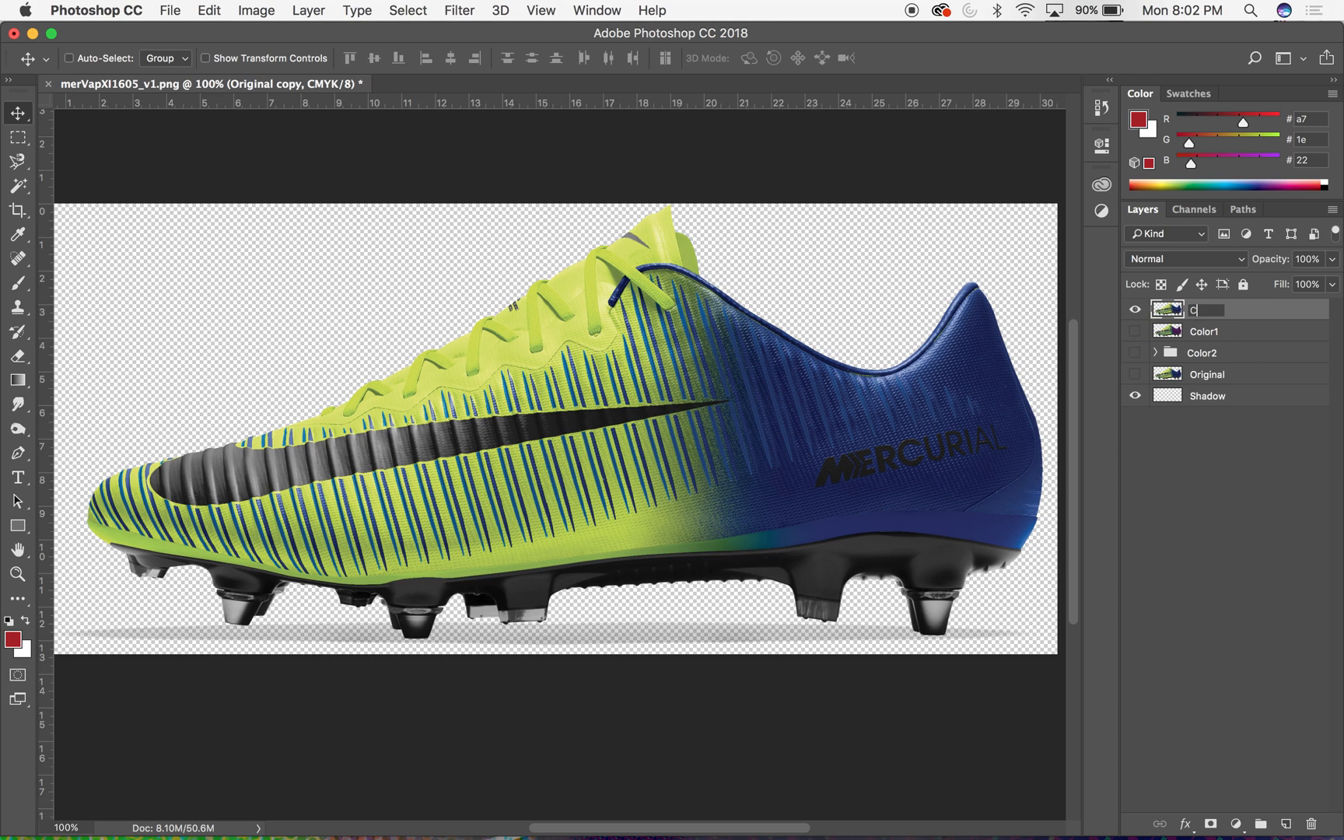
type("olor3")
key("Return")
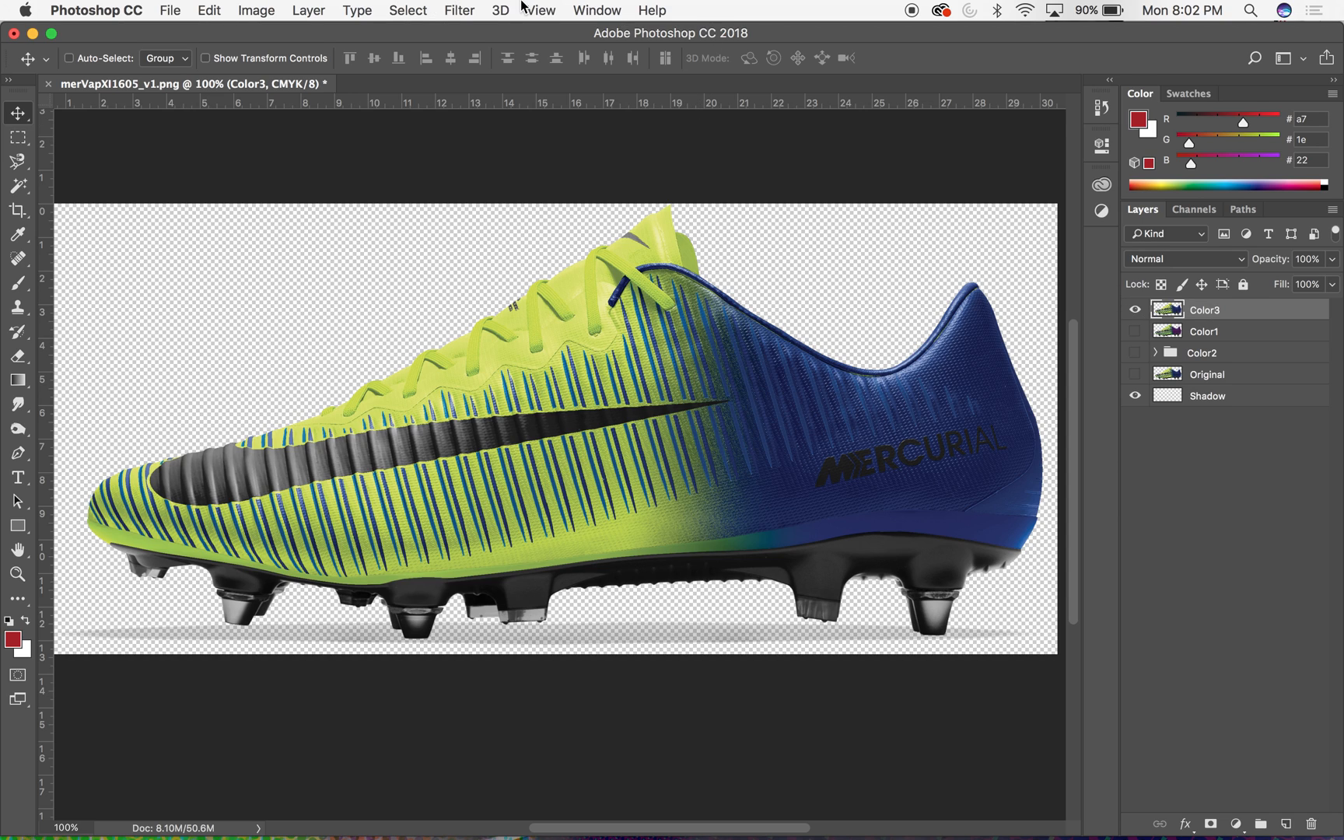
- Start a Replace Color adjustment on the Color3 layer and sample the yellow-green at the boot's tongue
left_click(357, 9)
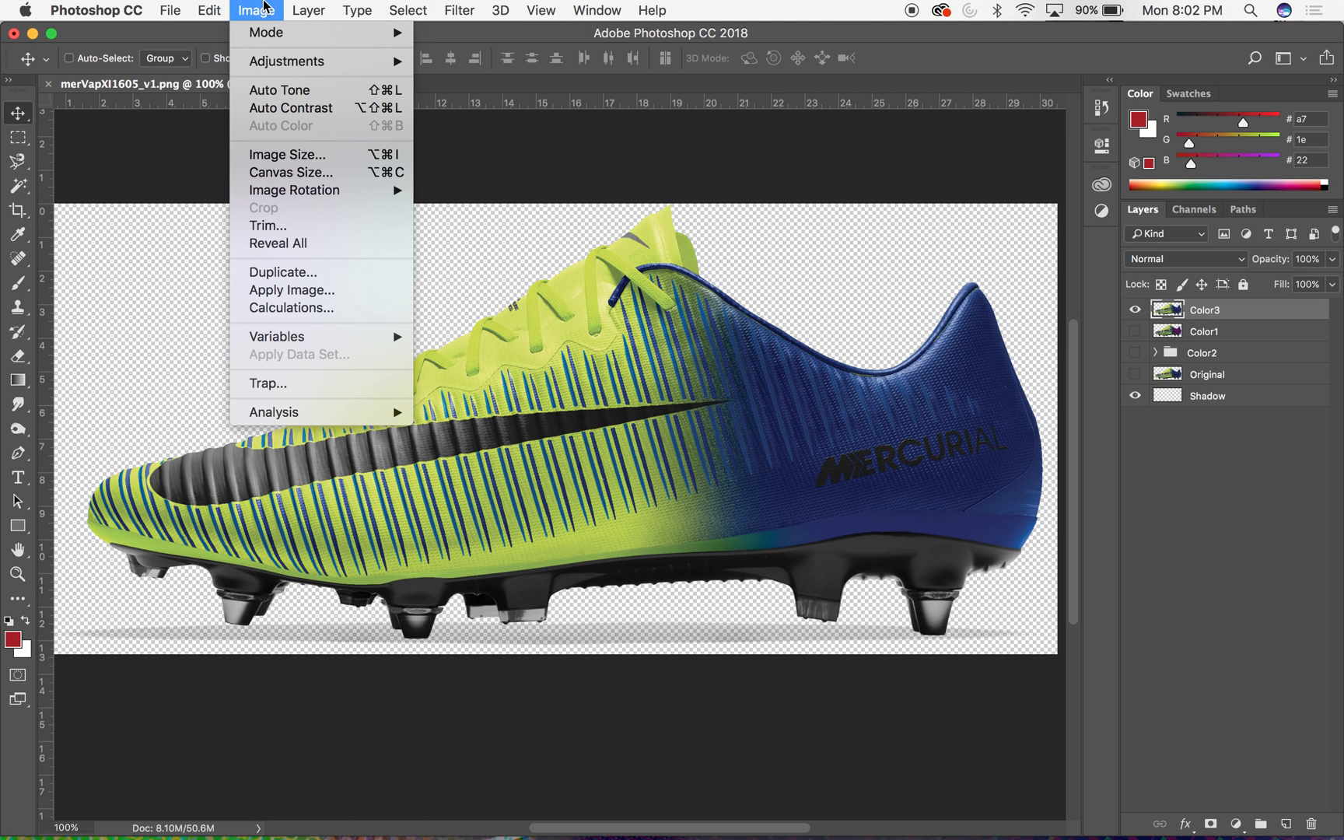
mouse_move(319, 72)
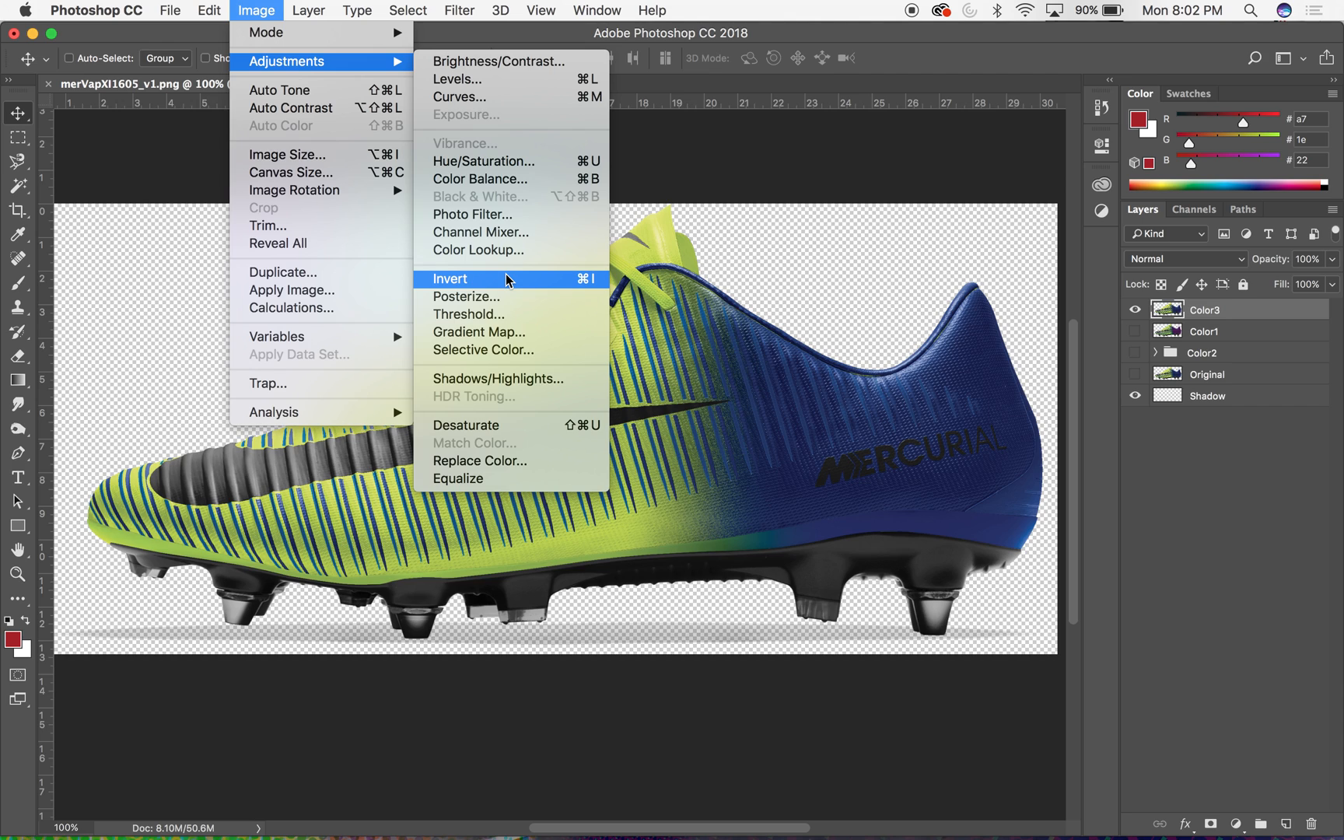
left_click(488, 461)
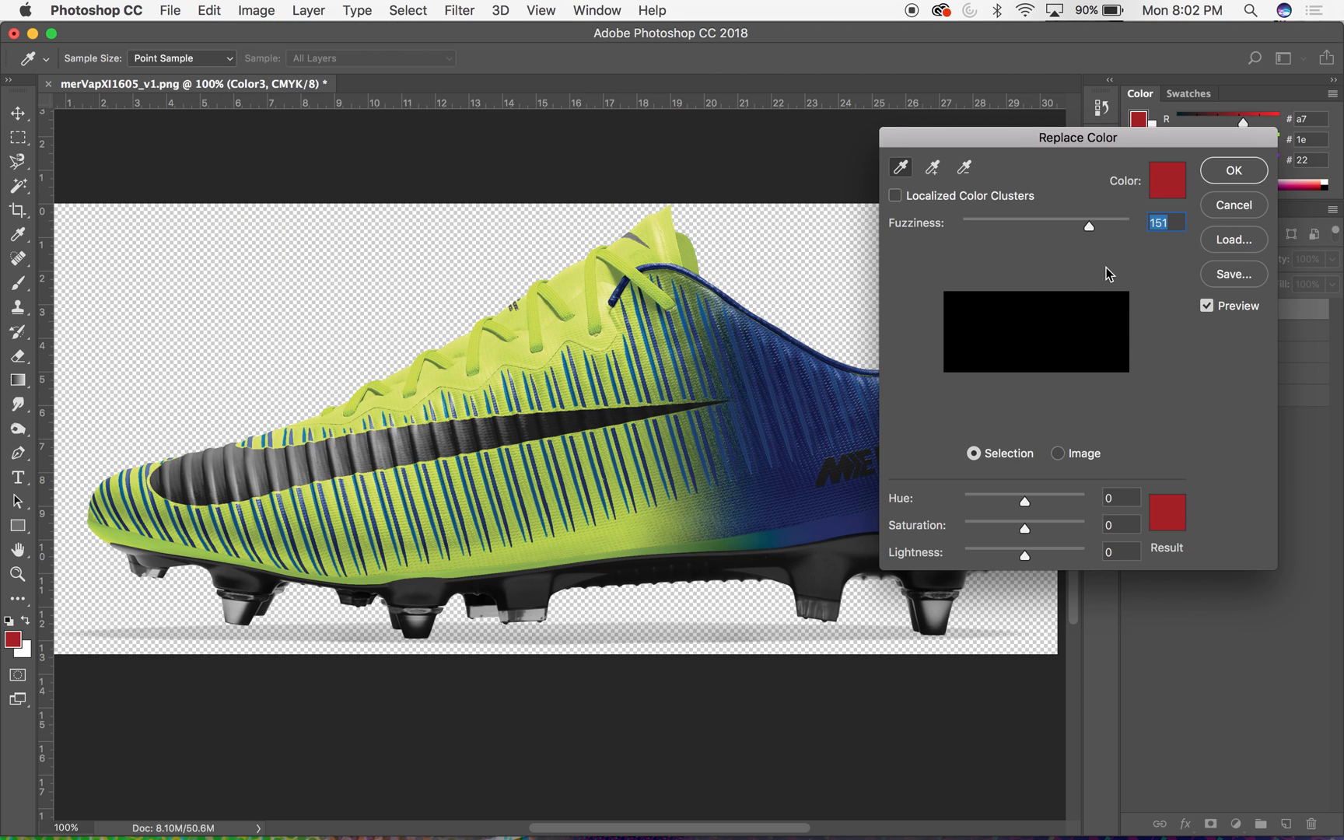
left_click_drag(1033, 137, 843, 140)
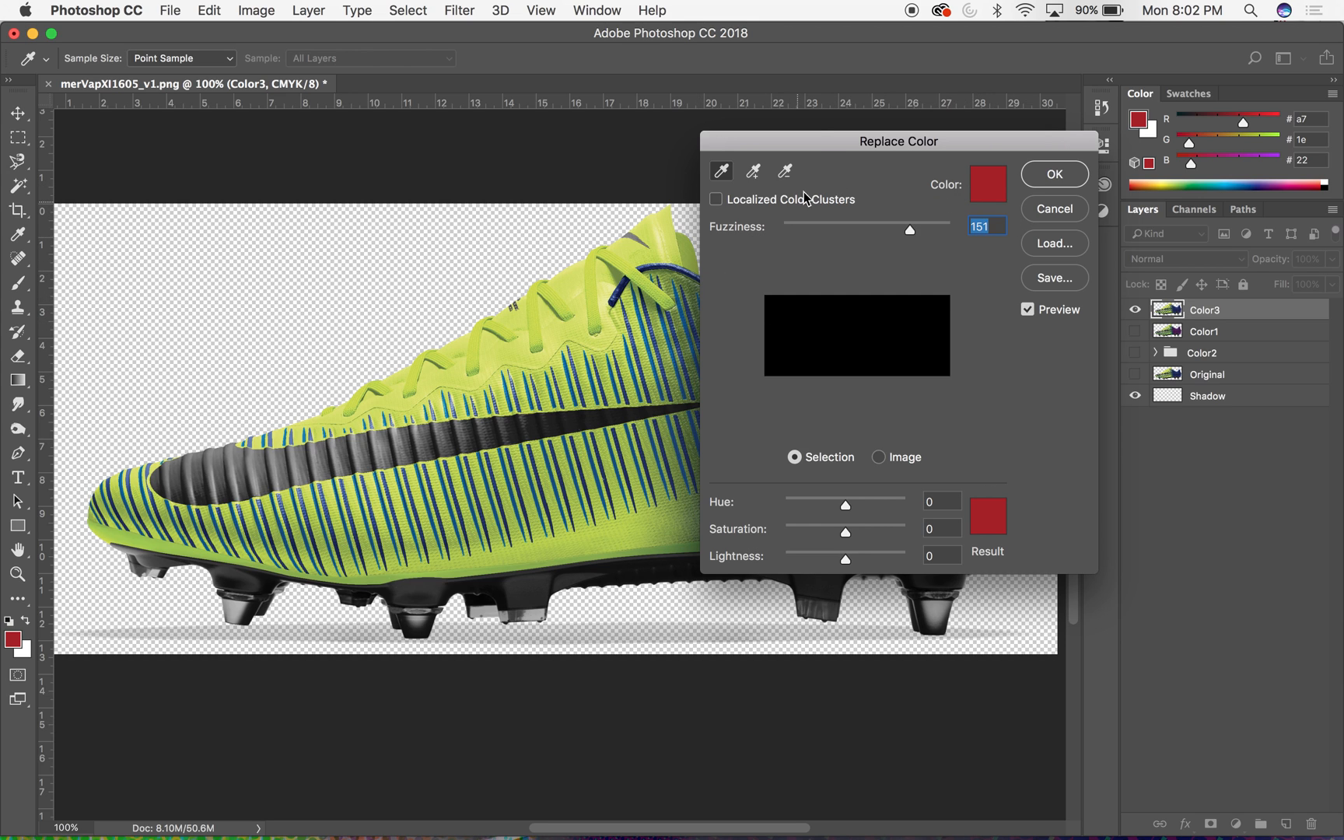
left_click_drag(813, 142, 982, 240)
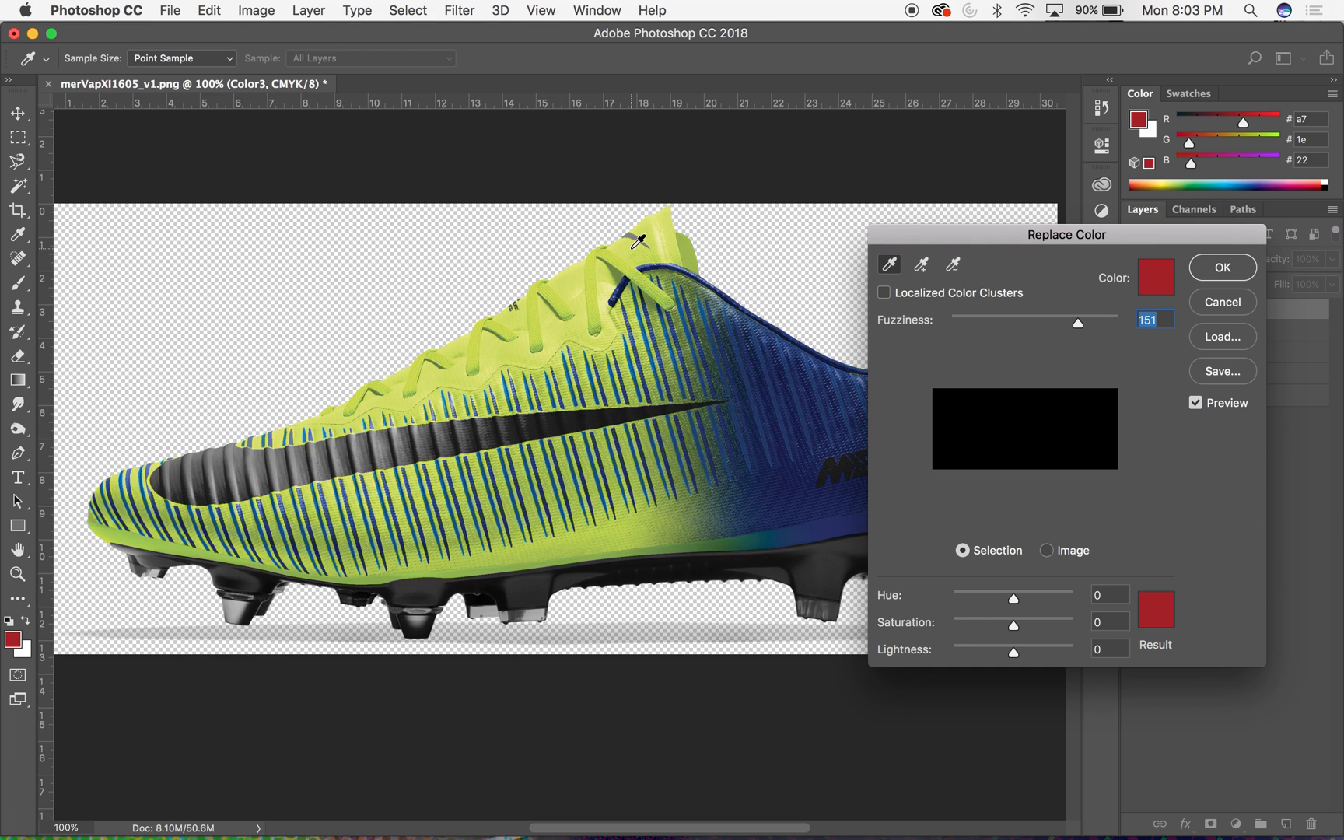
left_click(633, 247)
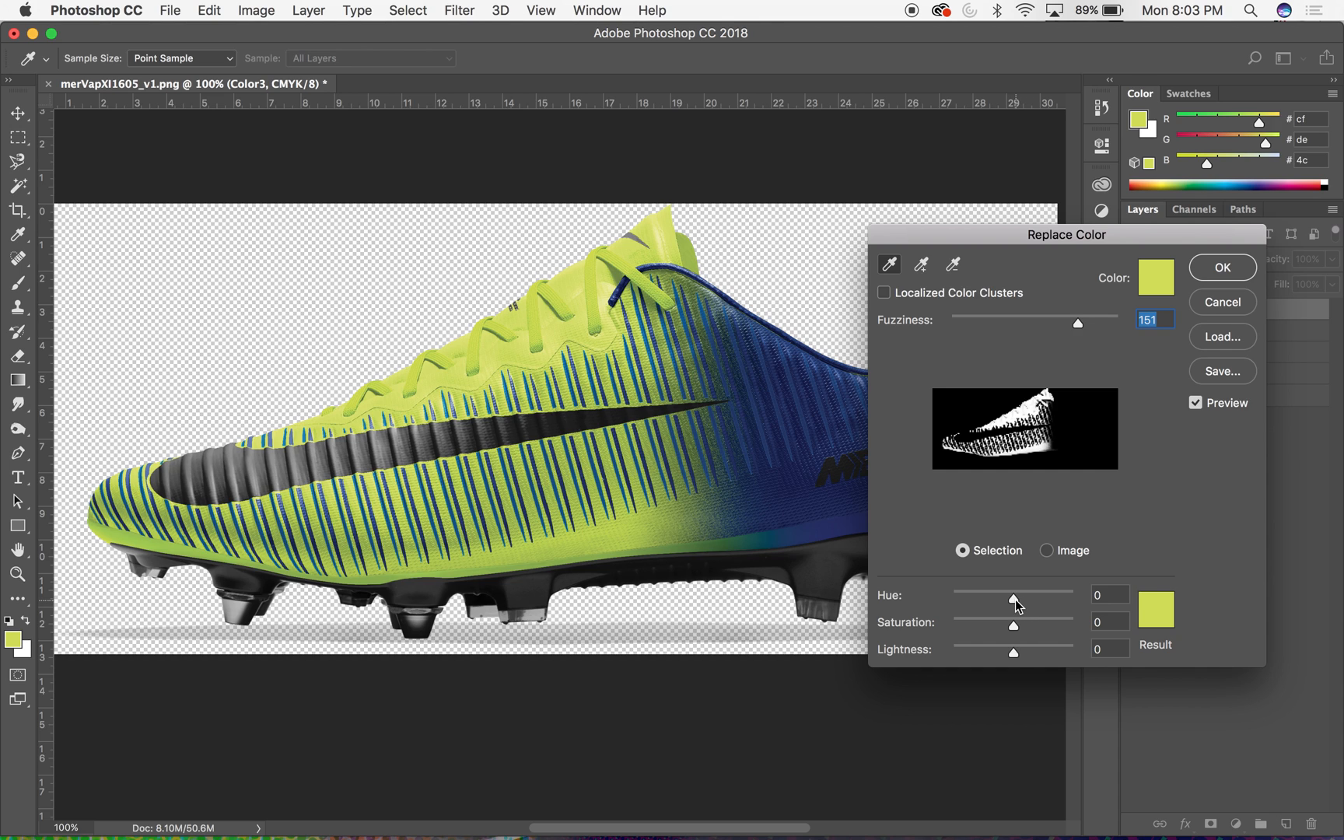
- Set the replacement result colour to light orange ffb873 for the sampled yellow-green areas
left_click(1155, 606)
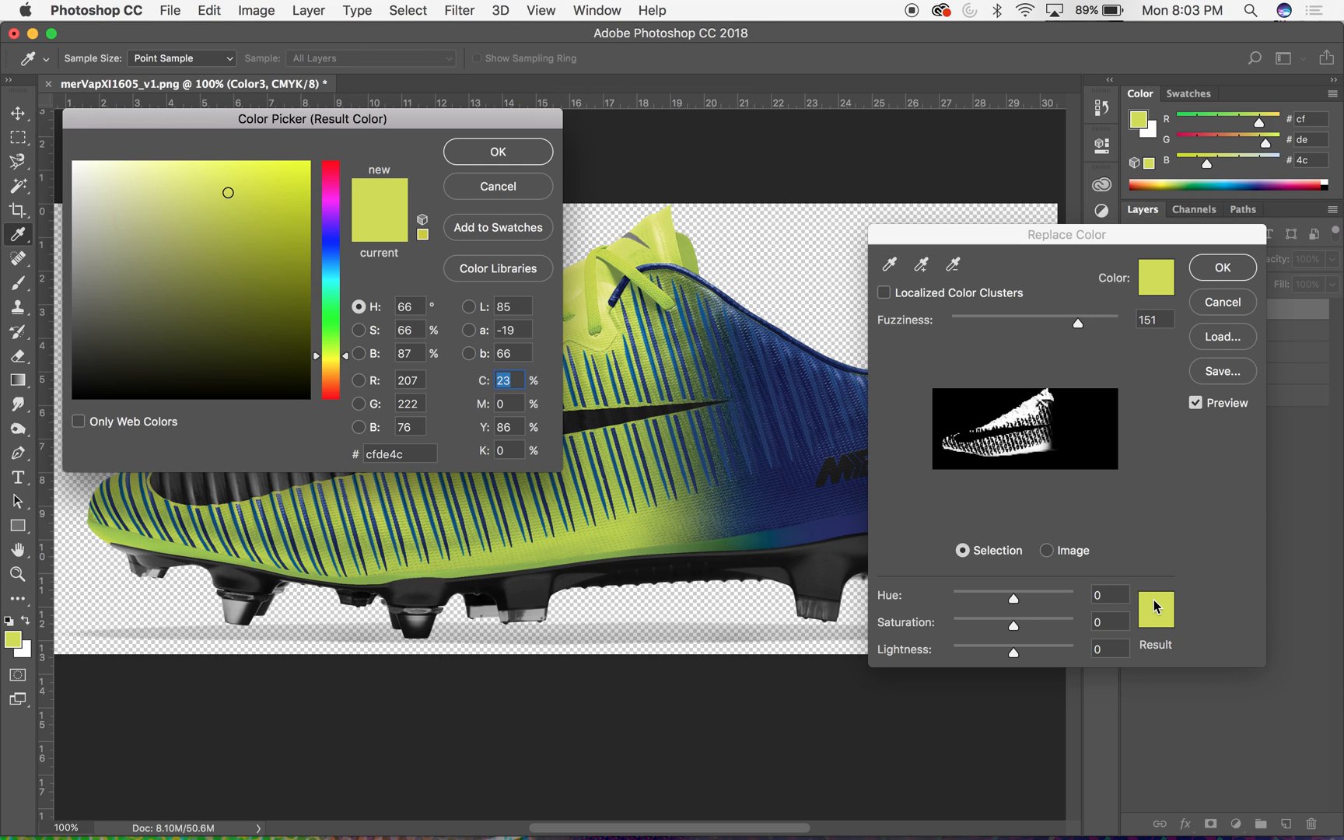
left_click_drag(442, 123, 1134, 468)
left_click(1015, 633)
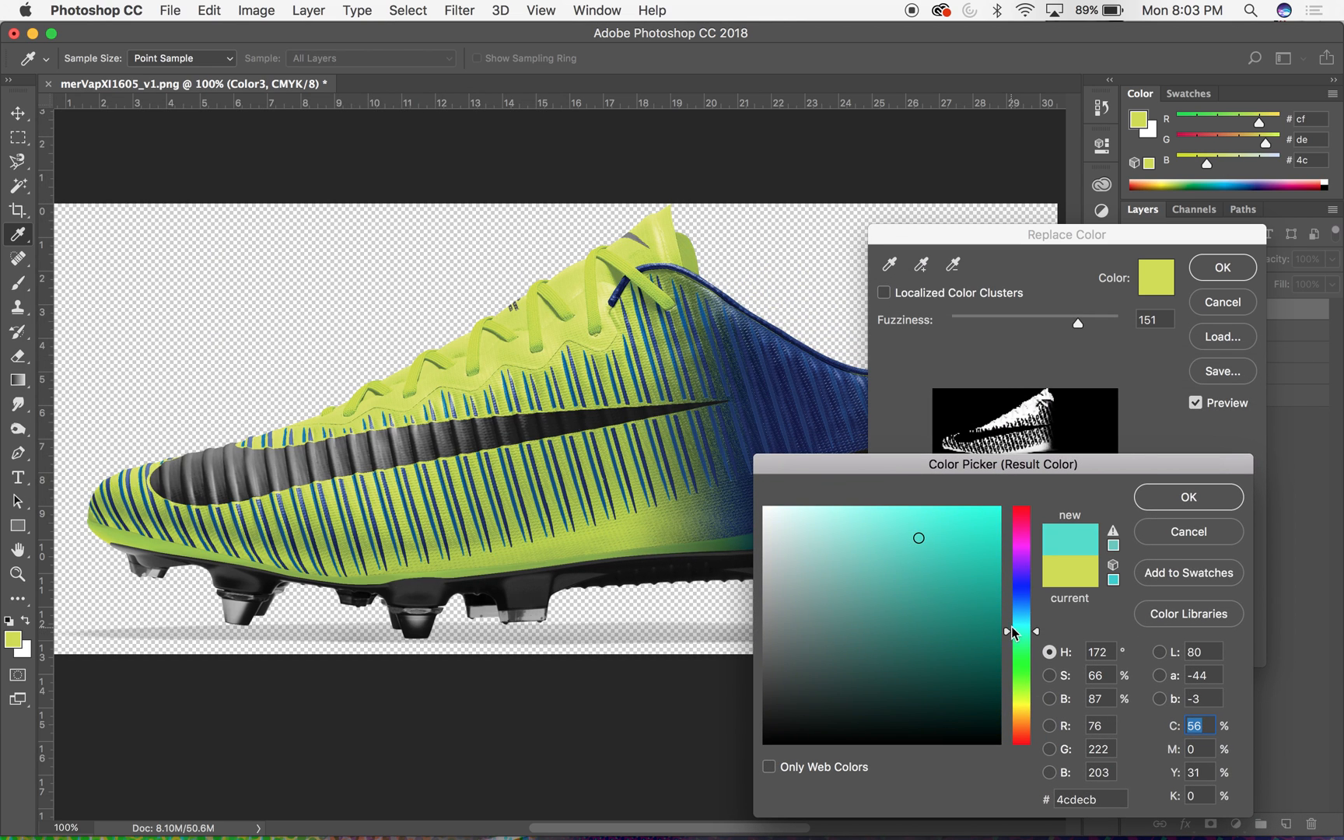
left_click_drag(1023, 616, 1026, 724)
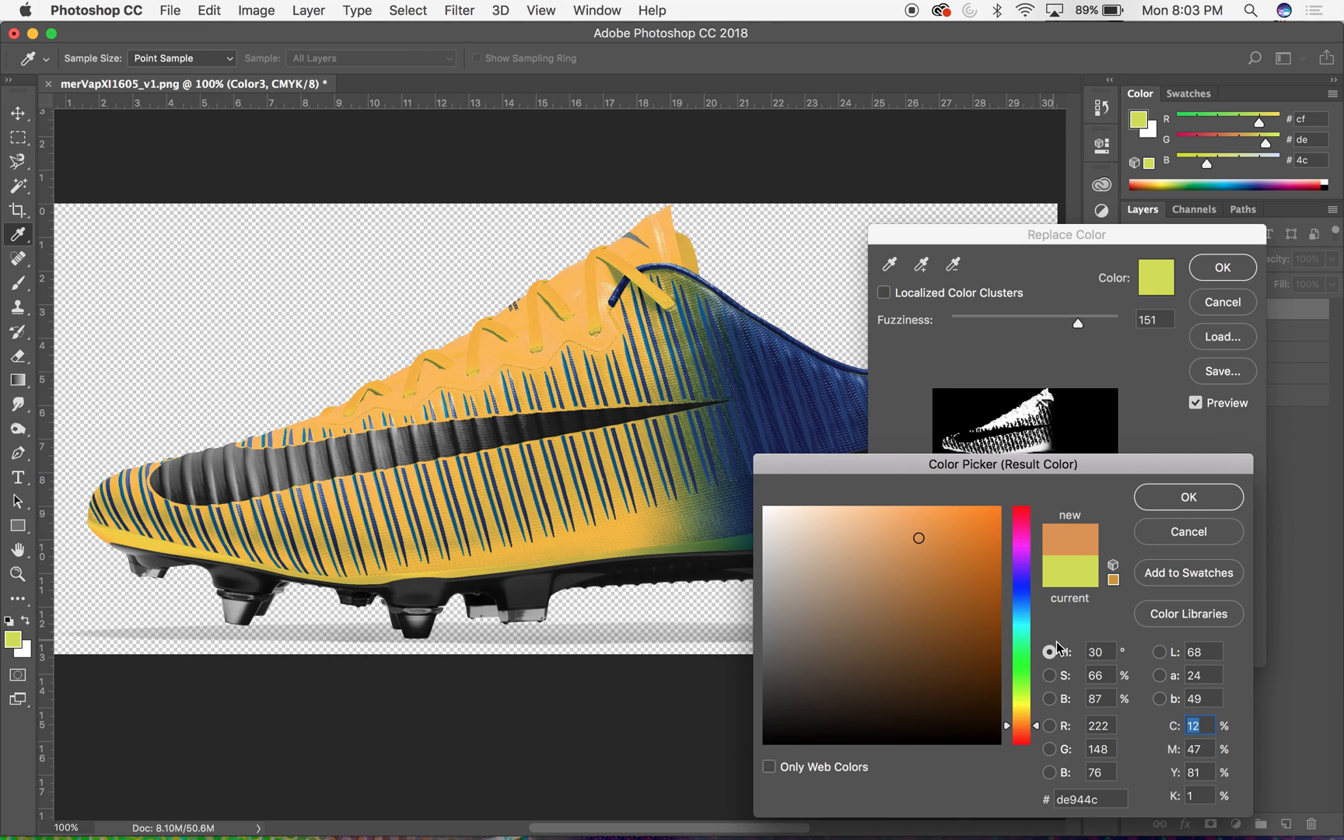
left_click(929, 514)
left_click(894, 507)
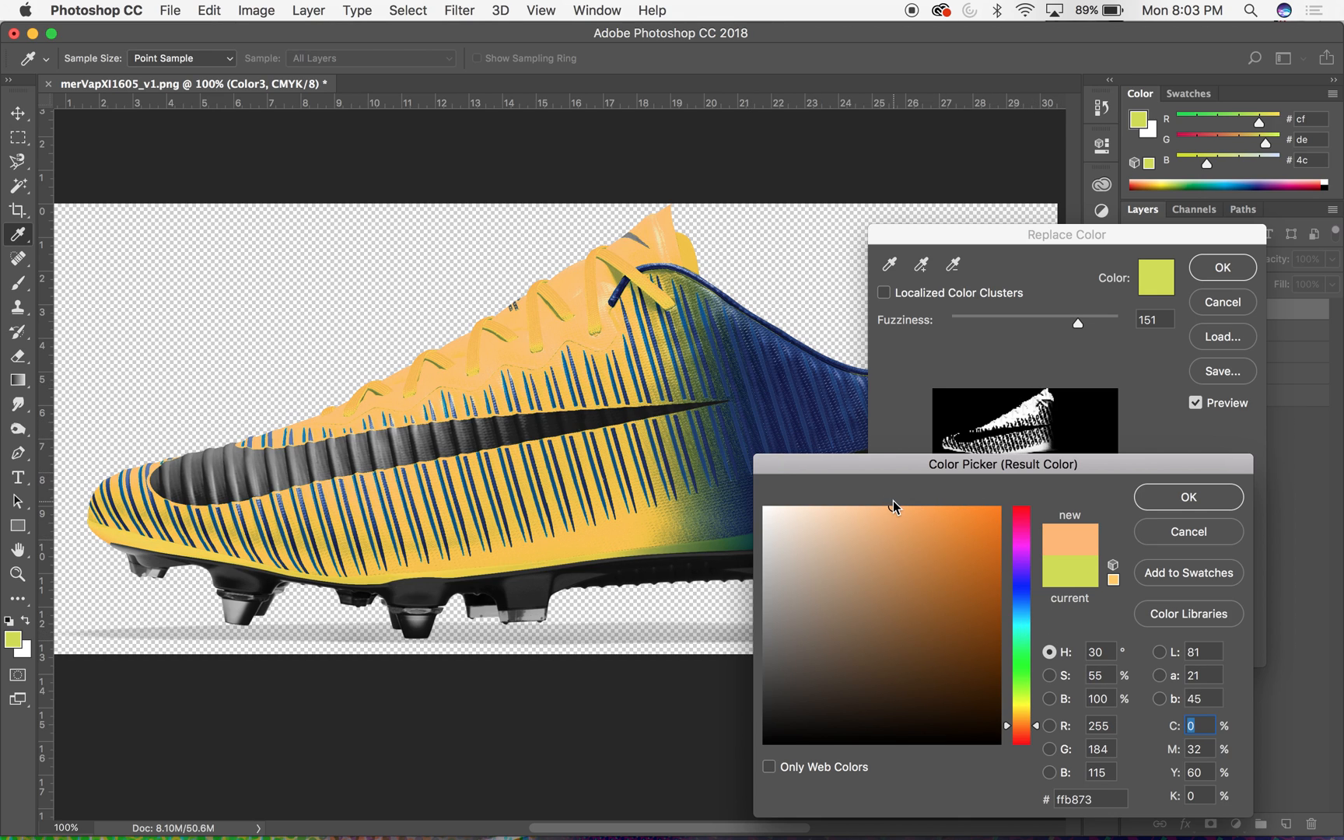
left_click(1202, 502)
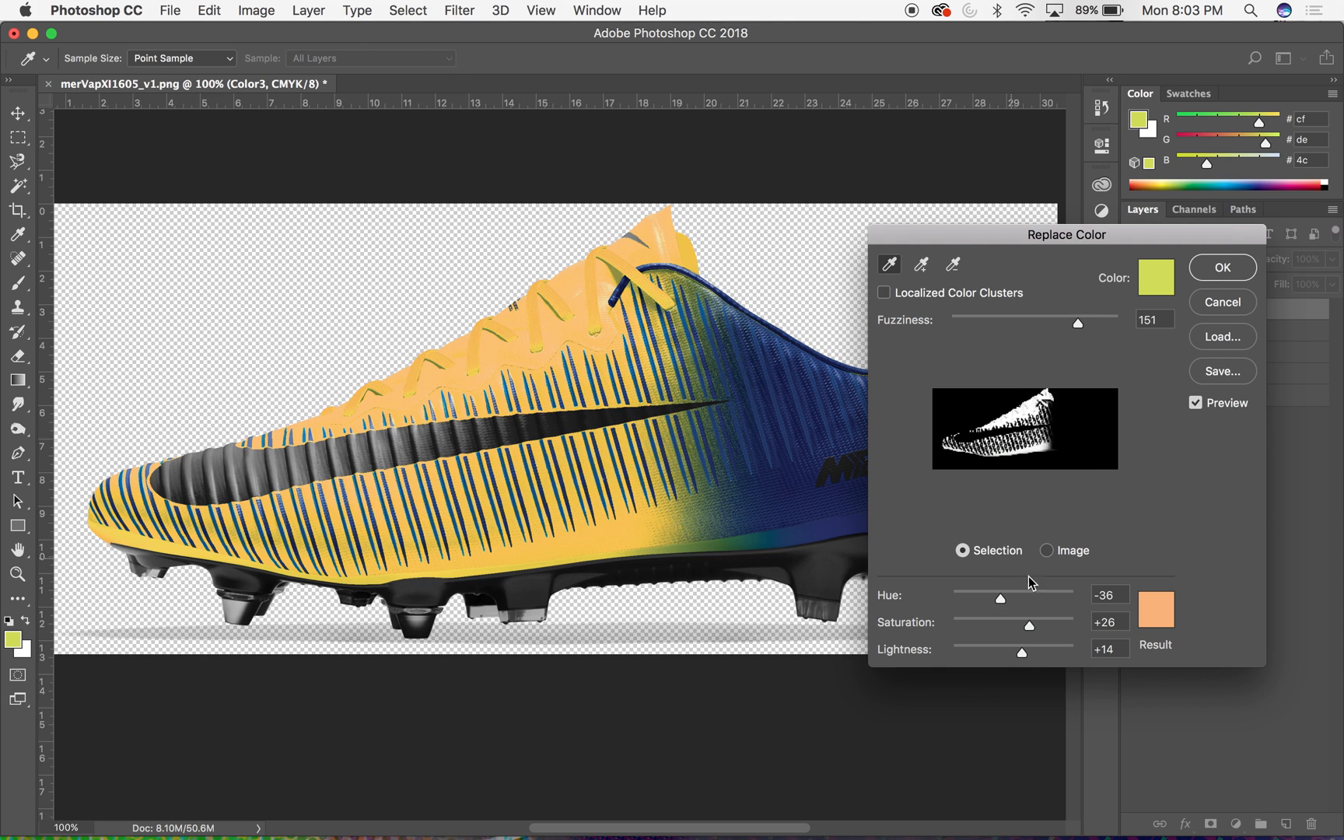
- Reduce the Replace Color fuzziness to 99 and inspect the transition between the boot's orange and blue areas
left_click_drag(1078, 327, 1027, 339)
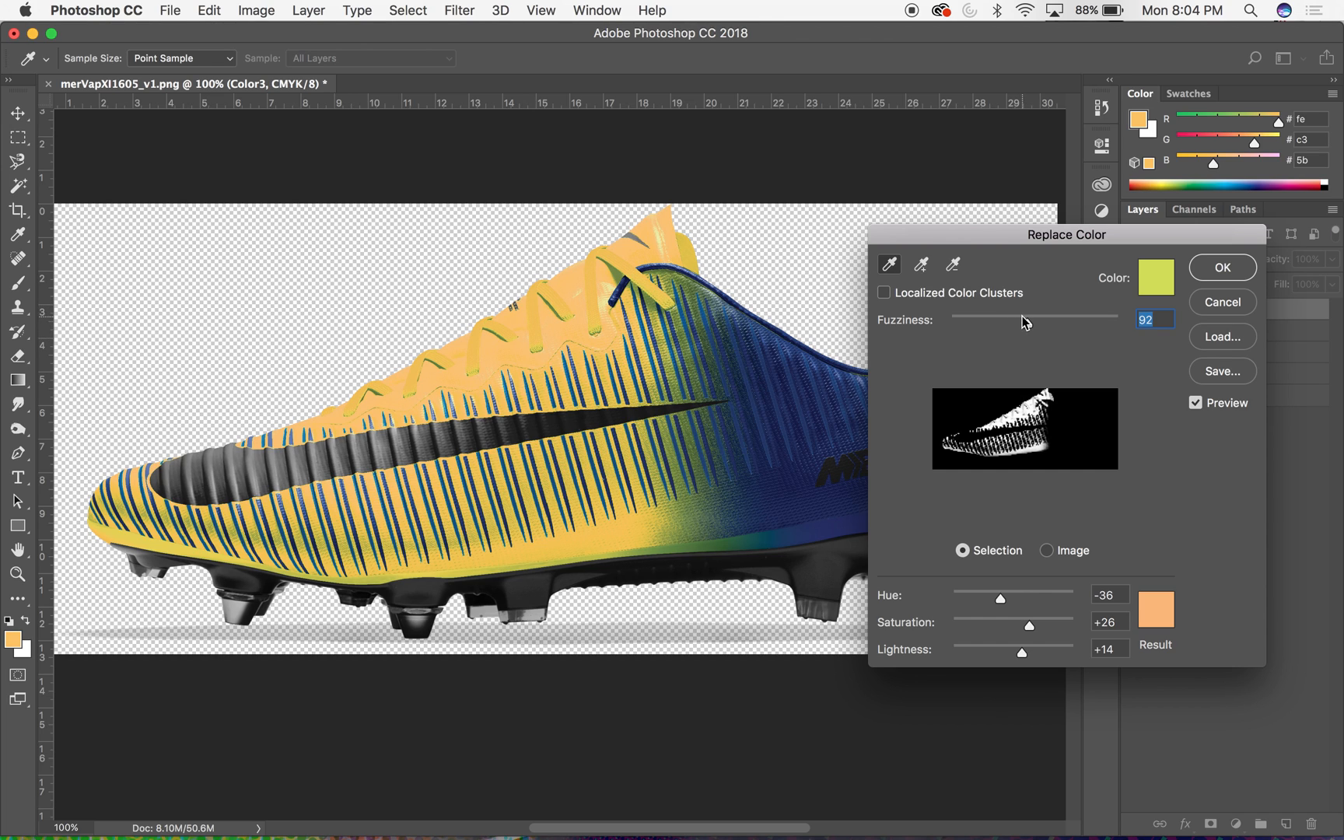
mouse_move(1028, 327)
left_mouse_down()
mouse_move(1085, 316)
mouse_move(1011, 323)
mouse_move(1032, 321)
left_mouse_up()
key("super+equal")
key("super+equal")
scroll(669, 279, "up", 5)
scroll(645, 266, "up", 5)
scroll(645, 266, "right", 3)
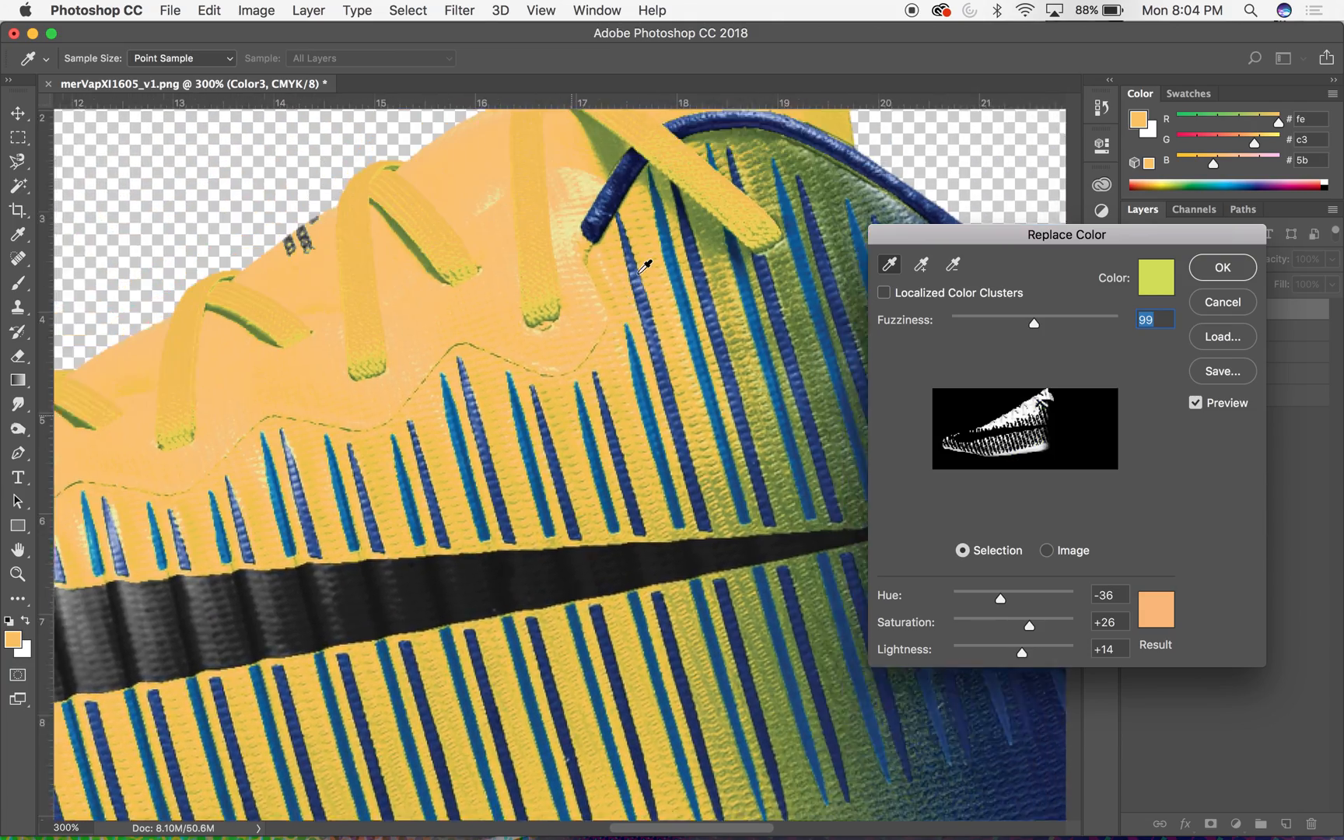
scroll(690, 340, "down", 10)
scroll(690, 340, "right", 2)
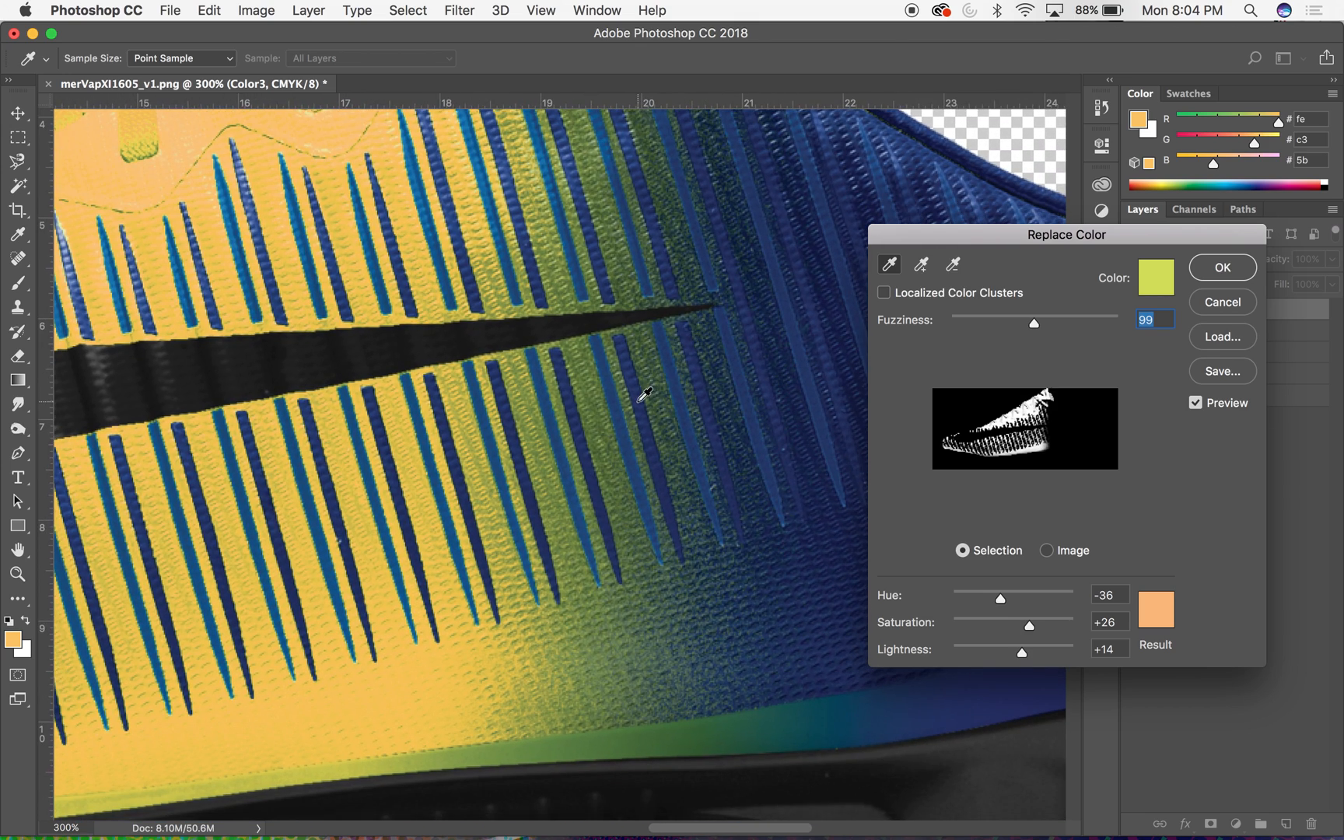
key("super+minus")
key("super+minus")
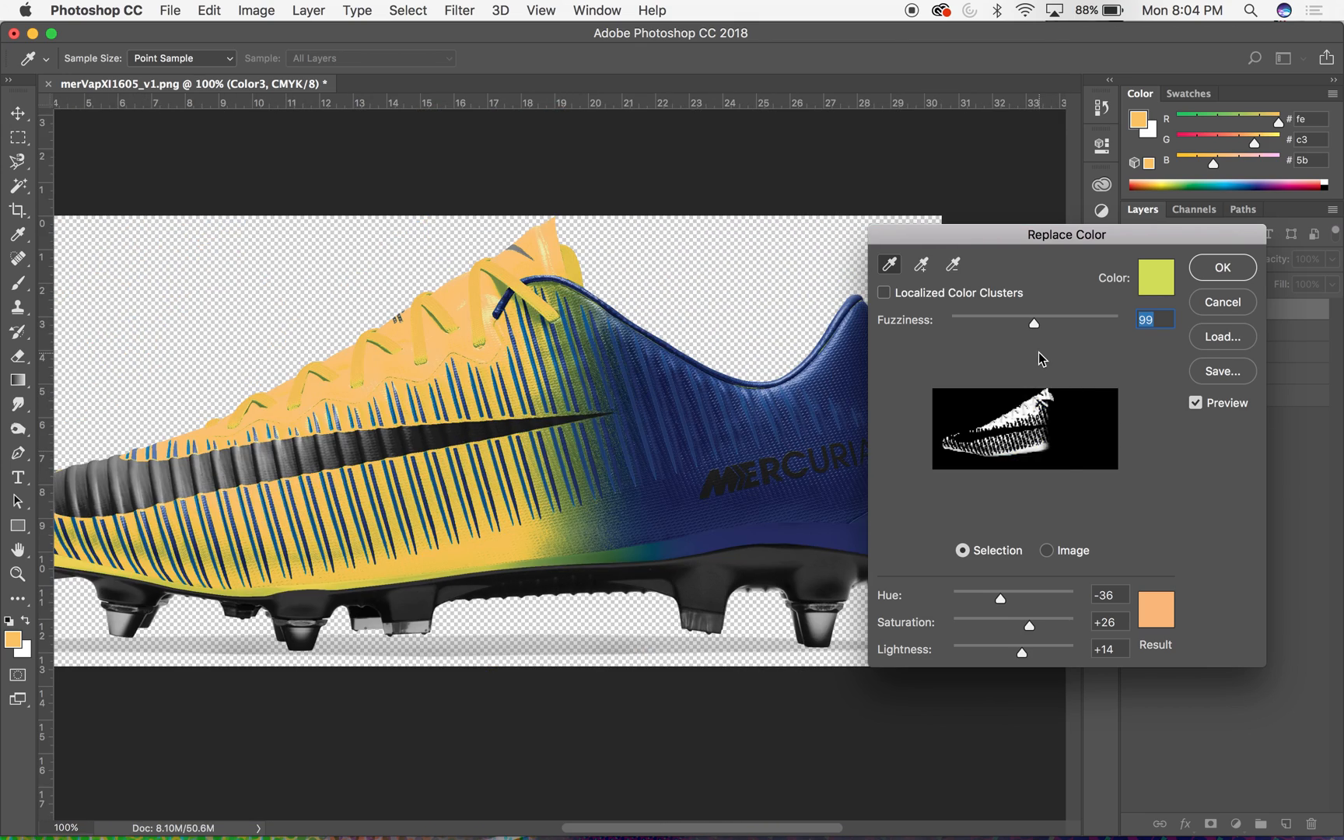
- Add the remaining green tones along the edge above the sole, near the blue fade, to the colour range being replaced
left_click(562, 557, "shift")
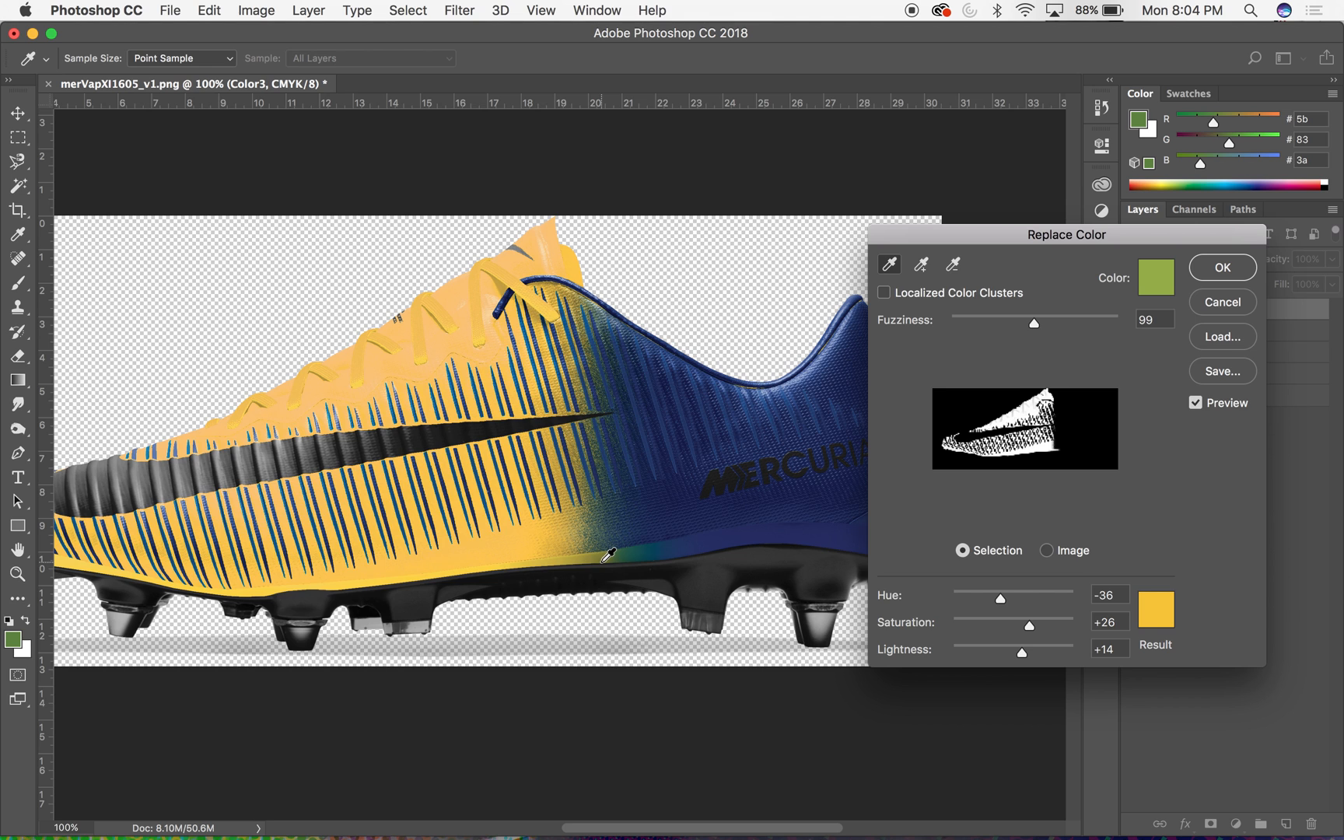
key("super+equal")
key("super+equal")
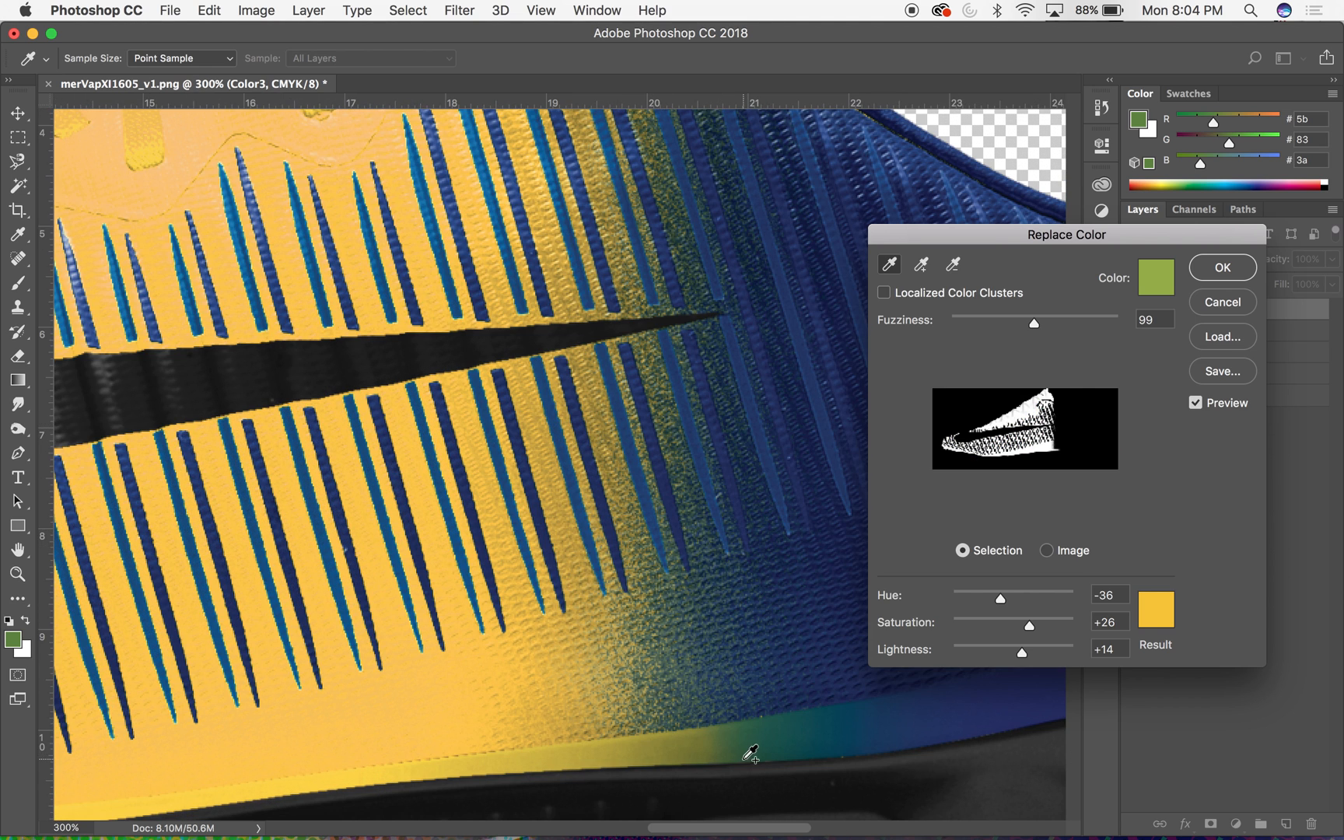
left_click(720, 736)
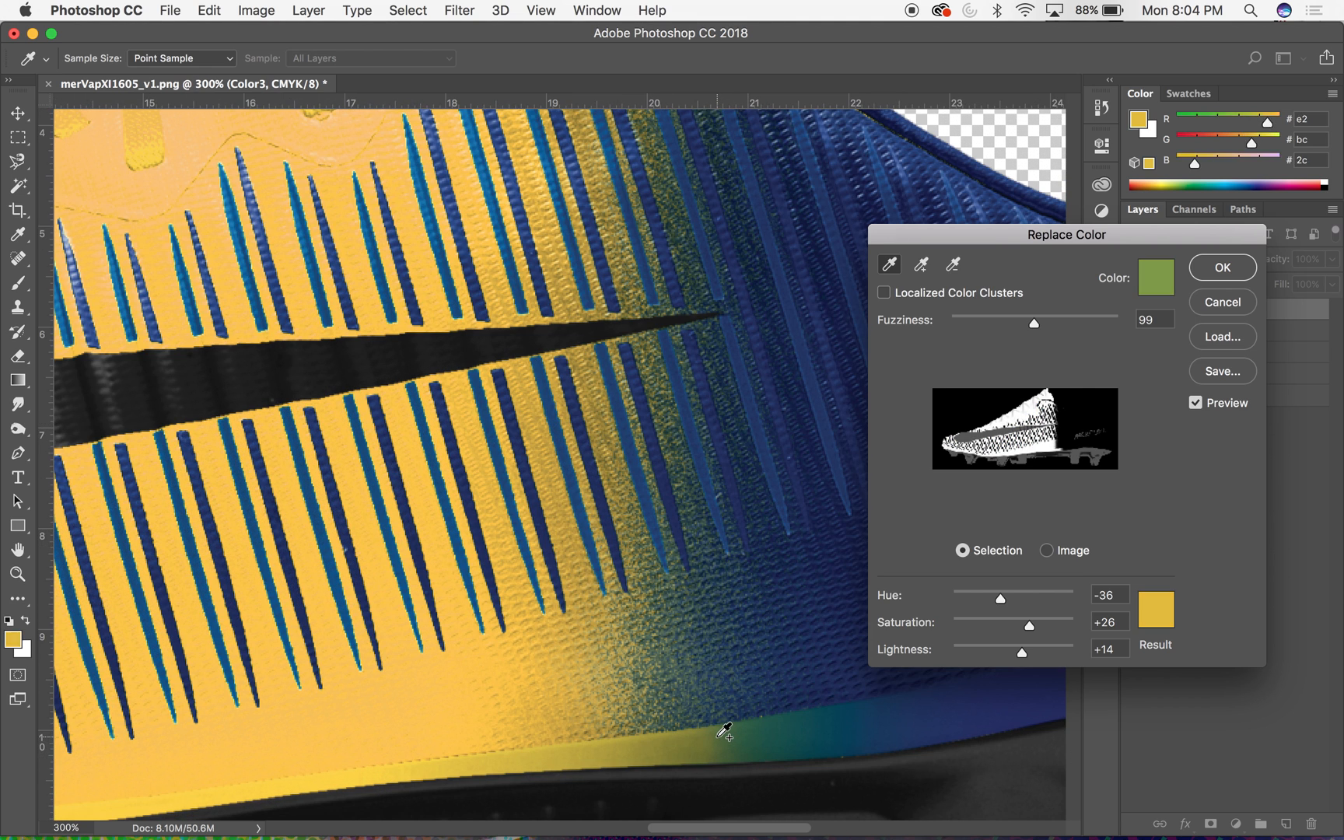
key("super+minus")
key("super+minus")
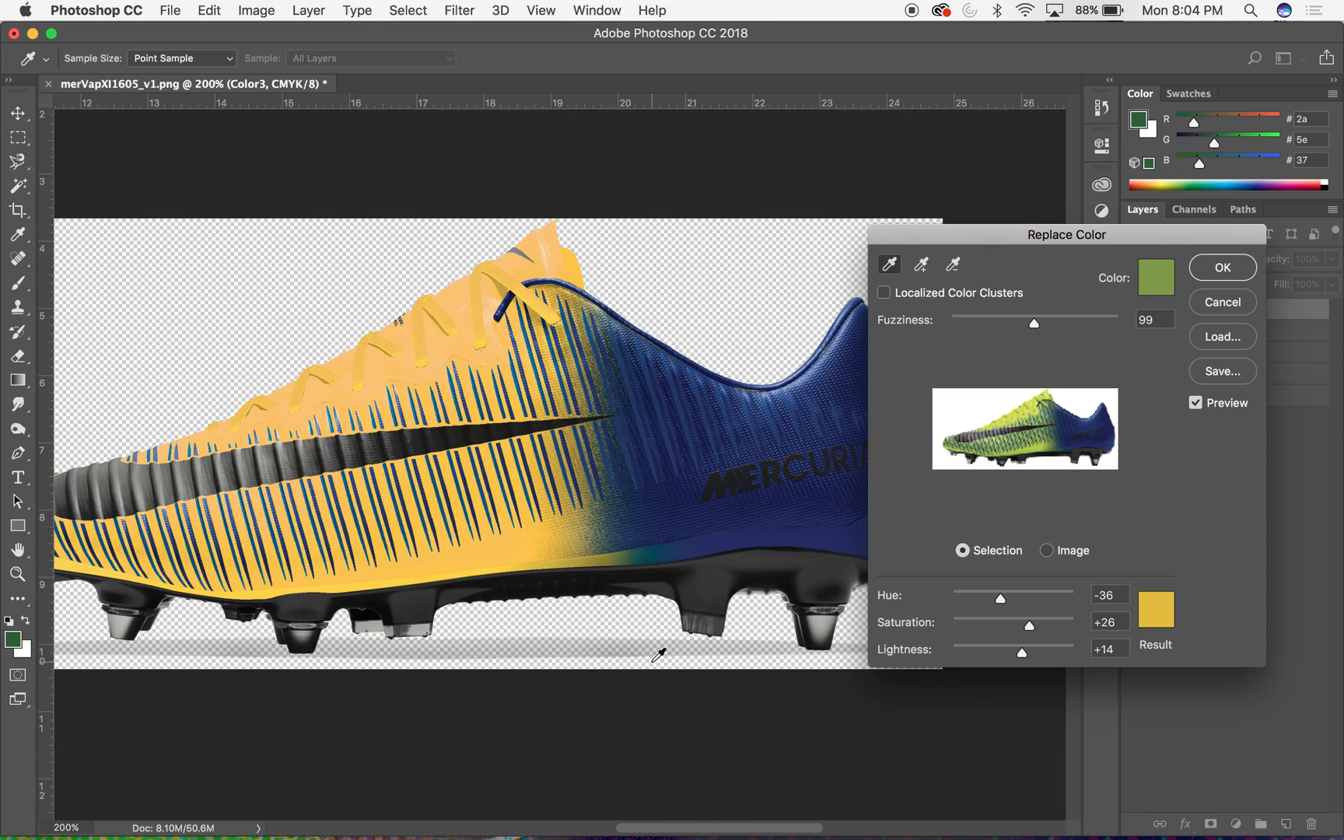
key("super+minus")
key("super+plus")
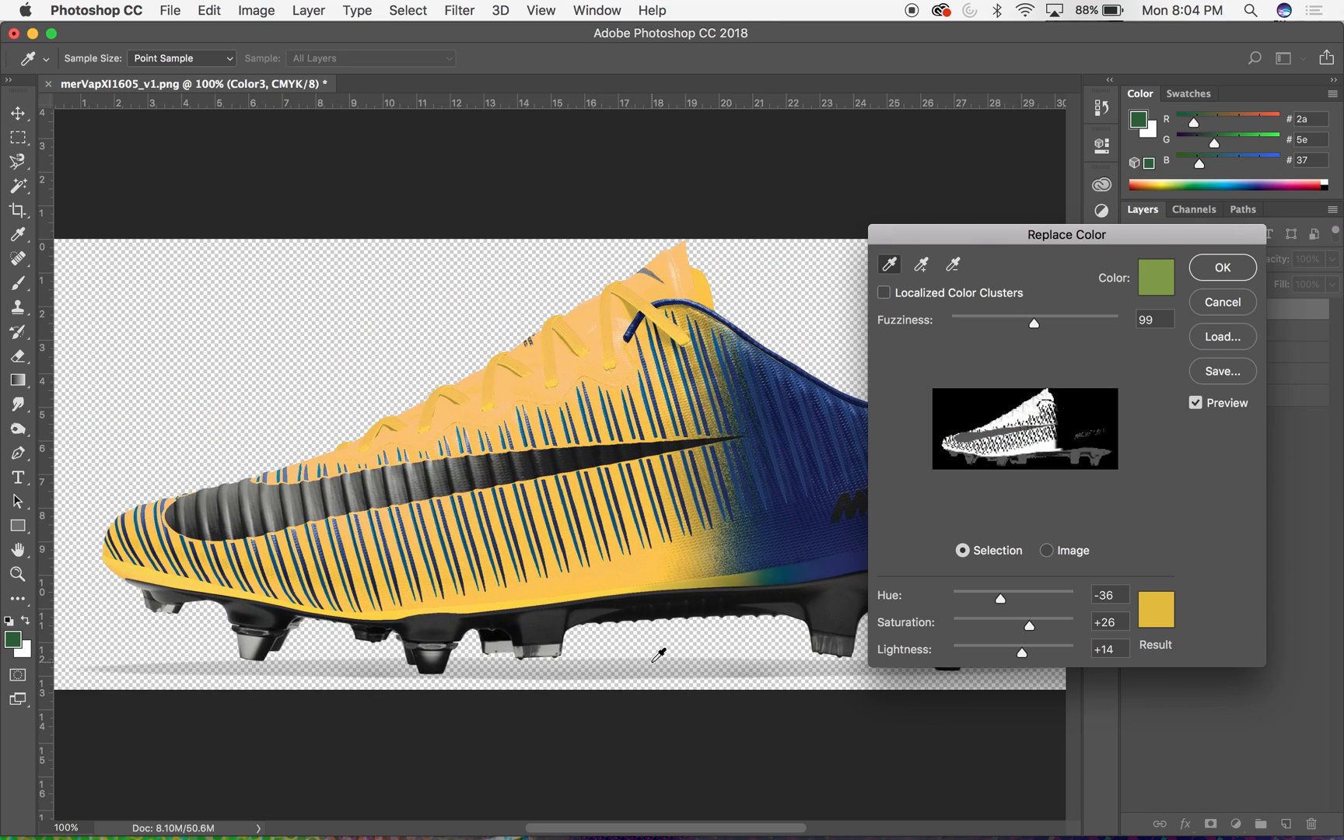
- Compare the boot with and without the Replace Color preview and apply the adjustment
left_click(1197, 403)
left_click(1197, 403)
left_click(1196, 404)
left_click(1197, 403)
left_click(1198, 403)
left_click(1198, 403)
left_click(1198, 403)
left_click(1198, 403)
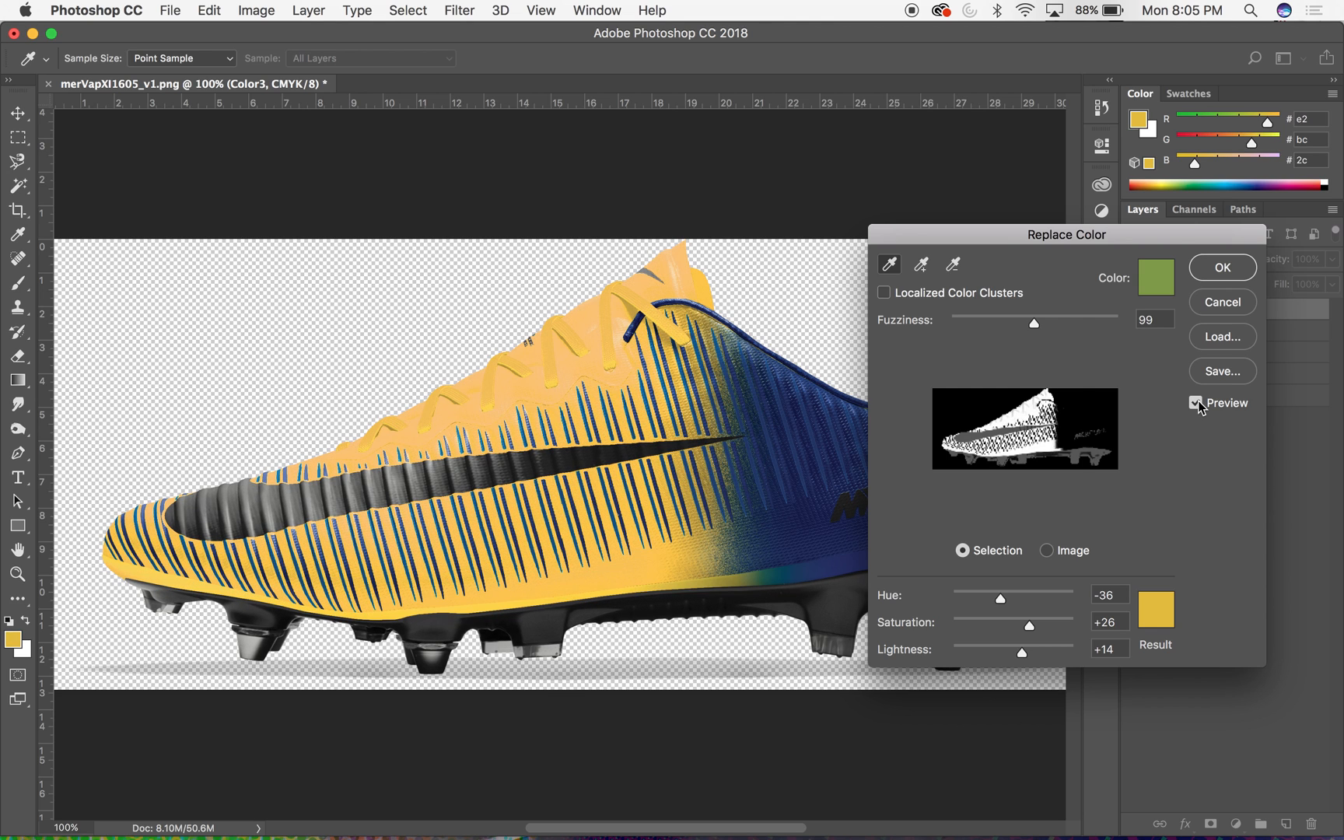
left_click(1198, 403)
left_click(1198, 403)
left_click(1222, 266)
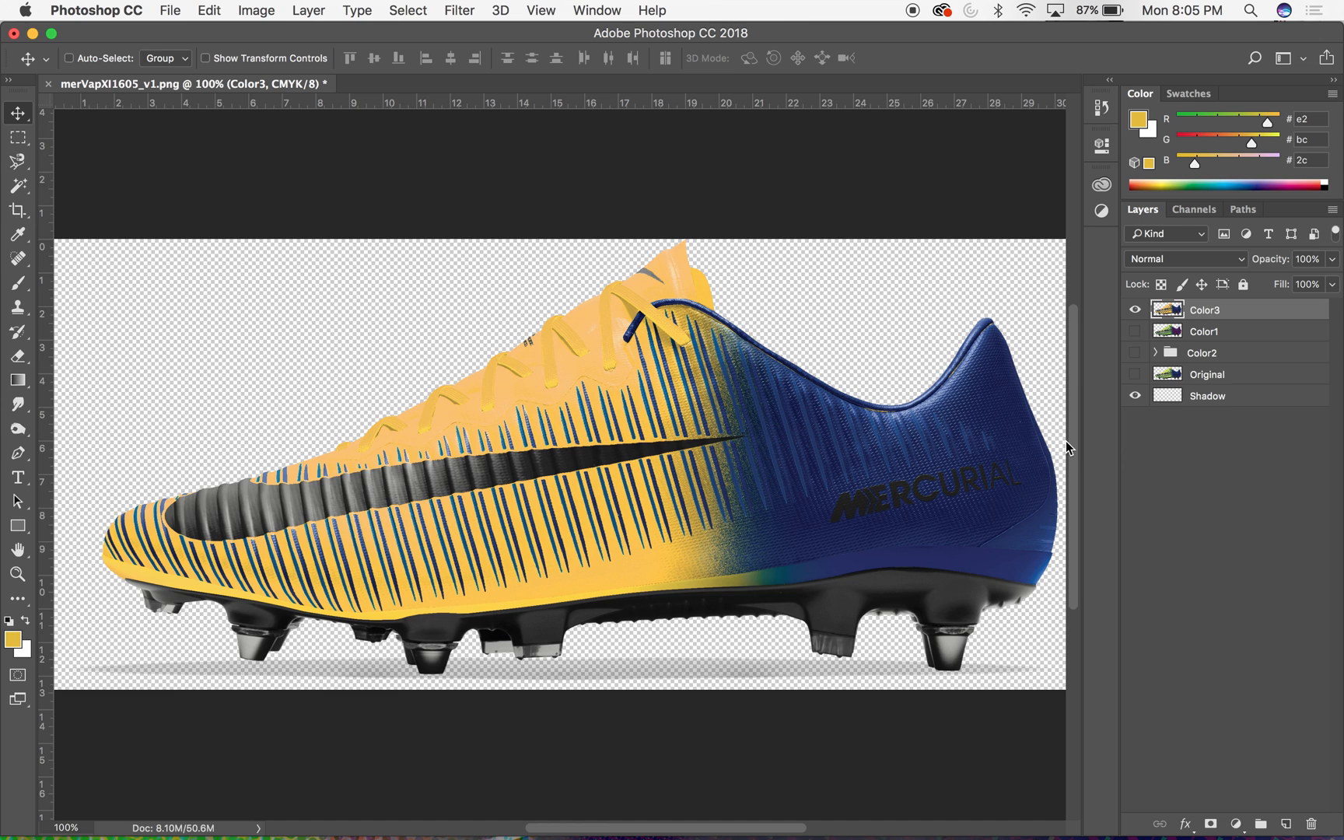
scroll(708, 510, "down", 3)
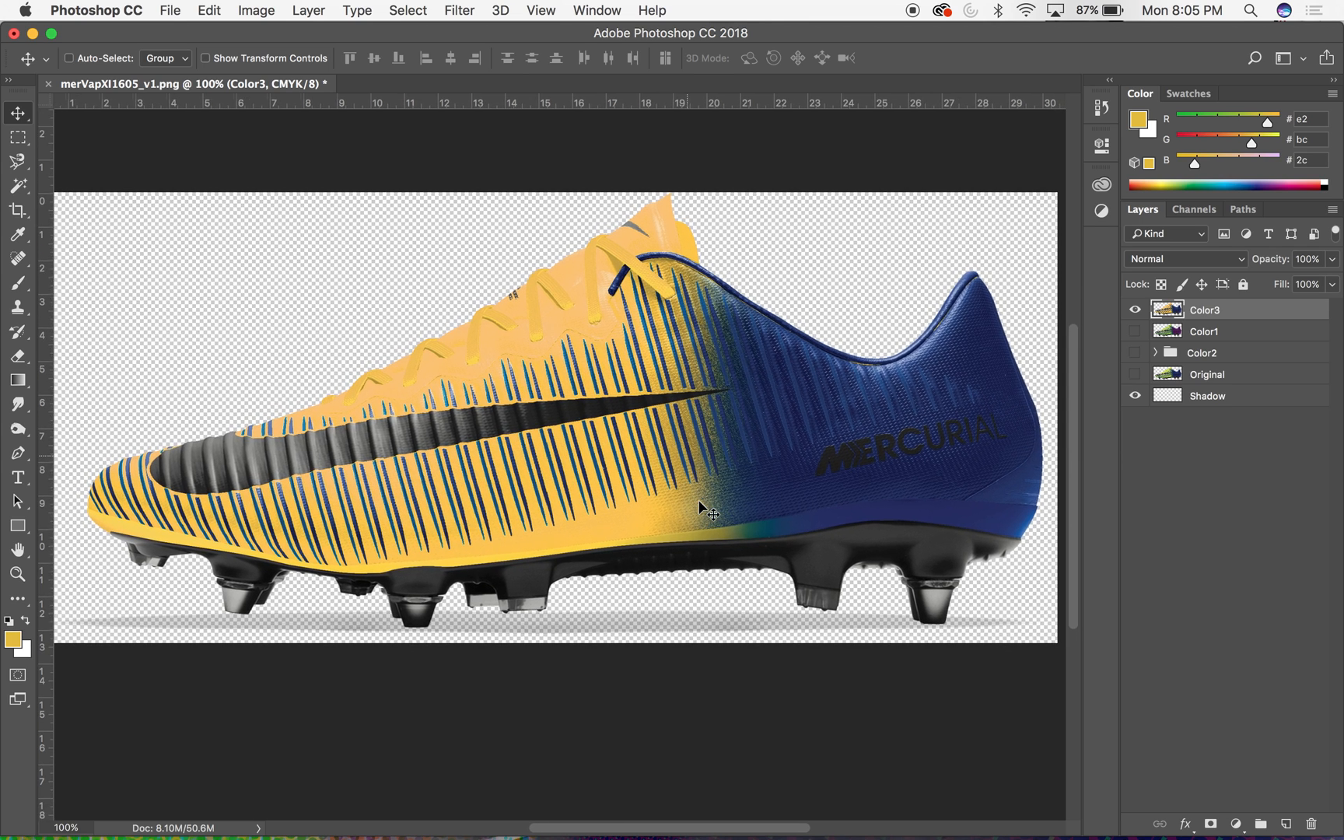
scroll(708, 509, "up", 2)
scroll(708, 510, "right", 1)
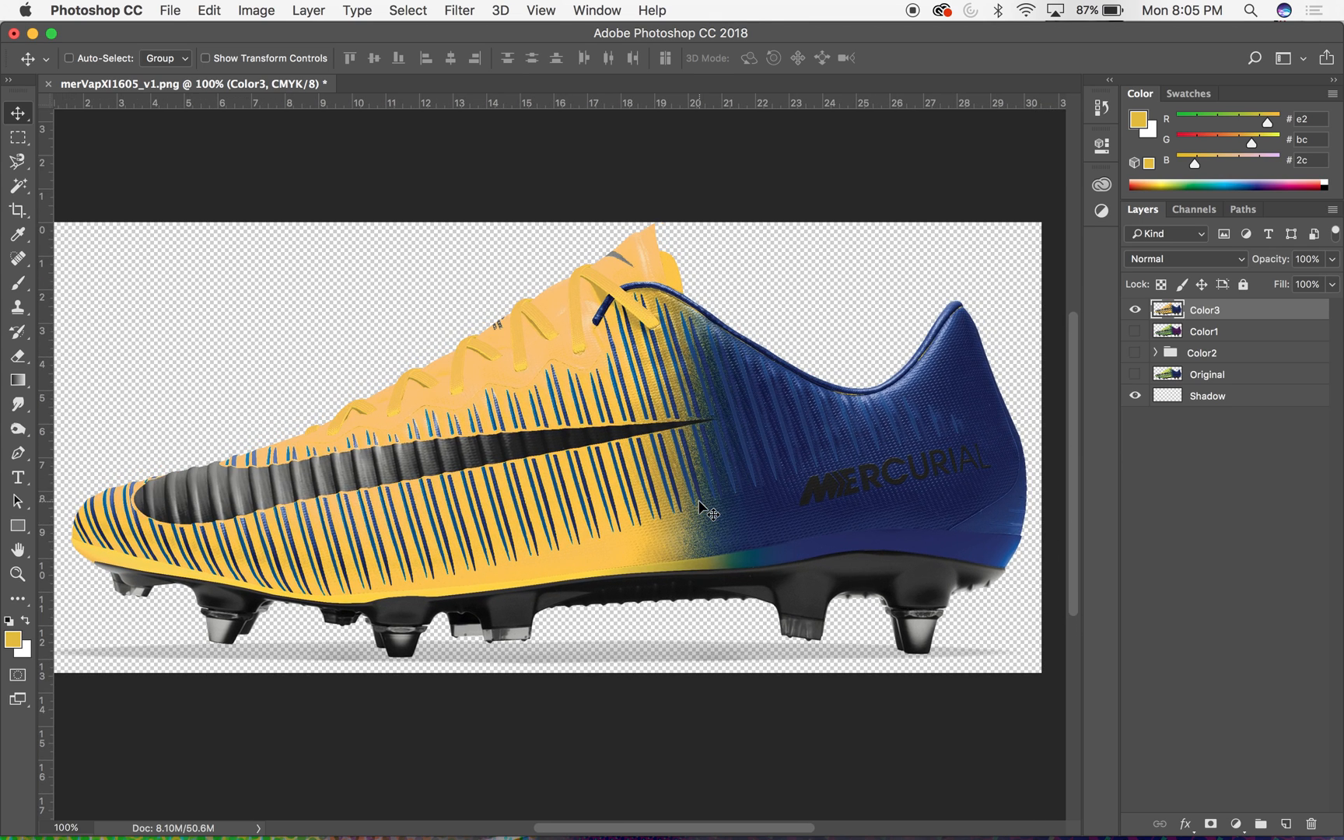
key("p")
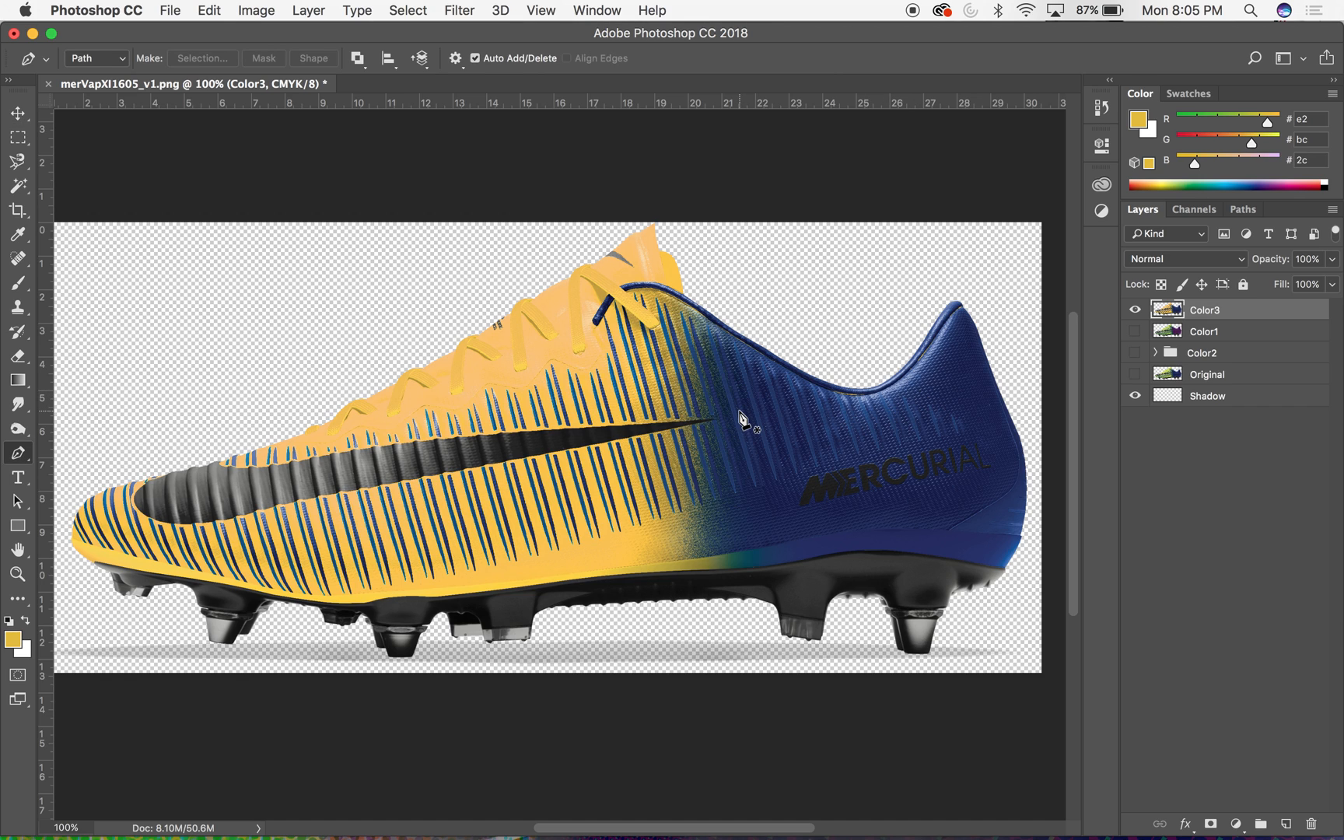
key("super+equal")
key("super+equal")
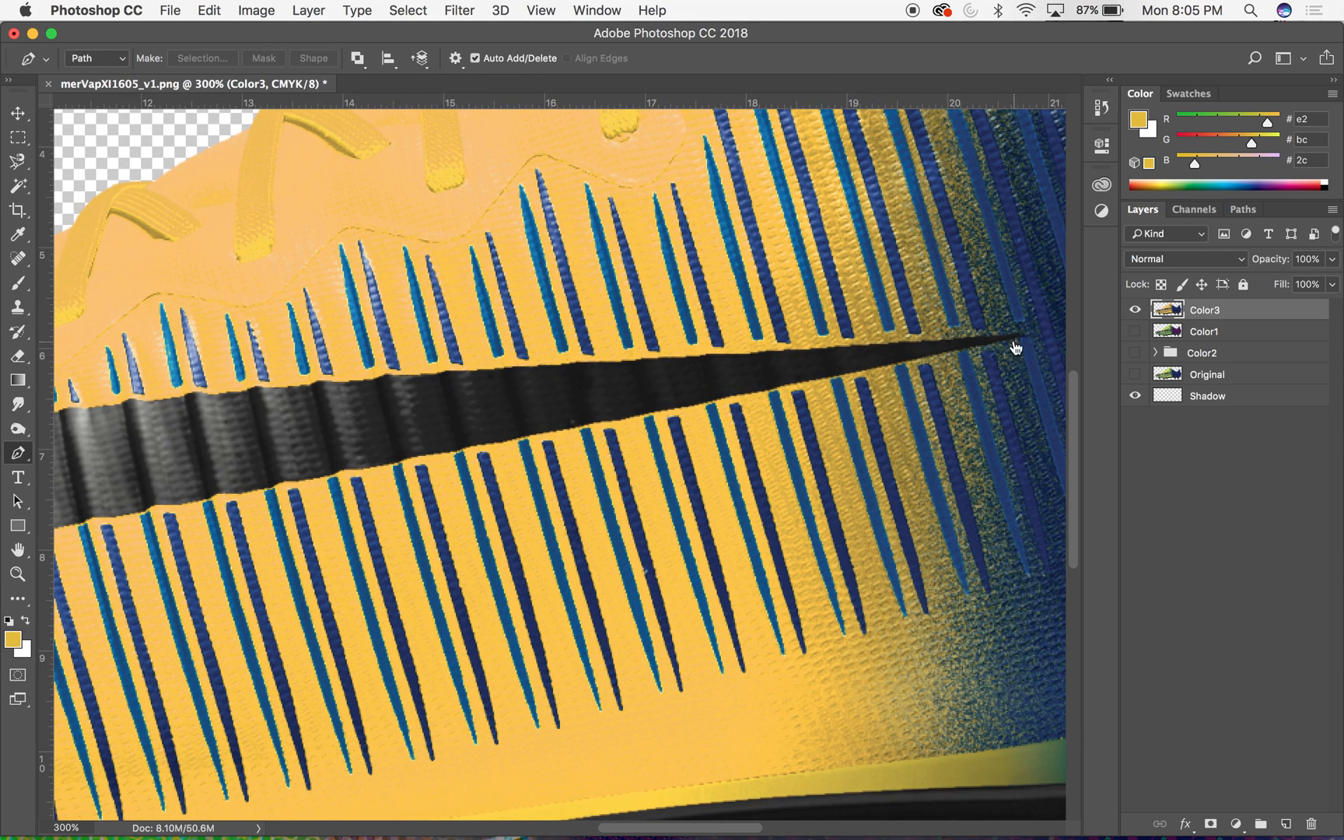
left_click(1029, 335)
scroll(358, 401, "up", 3)
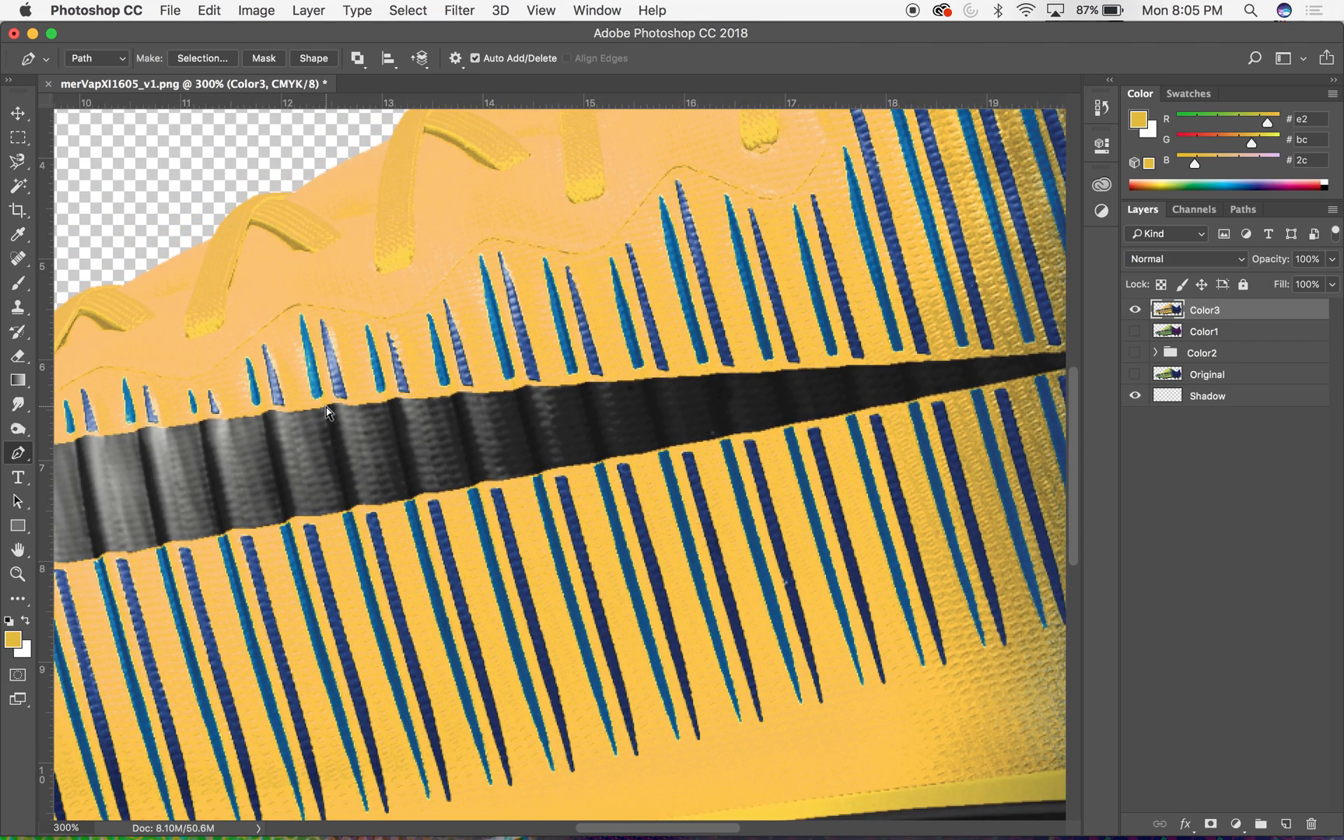
key("super+minus")
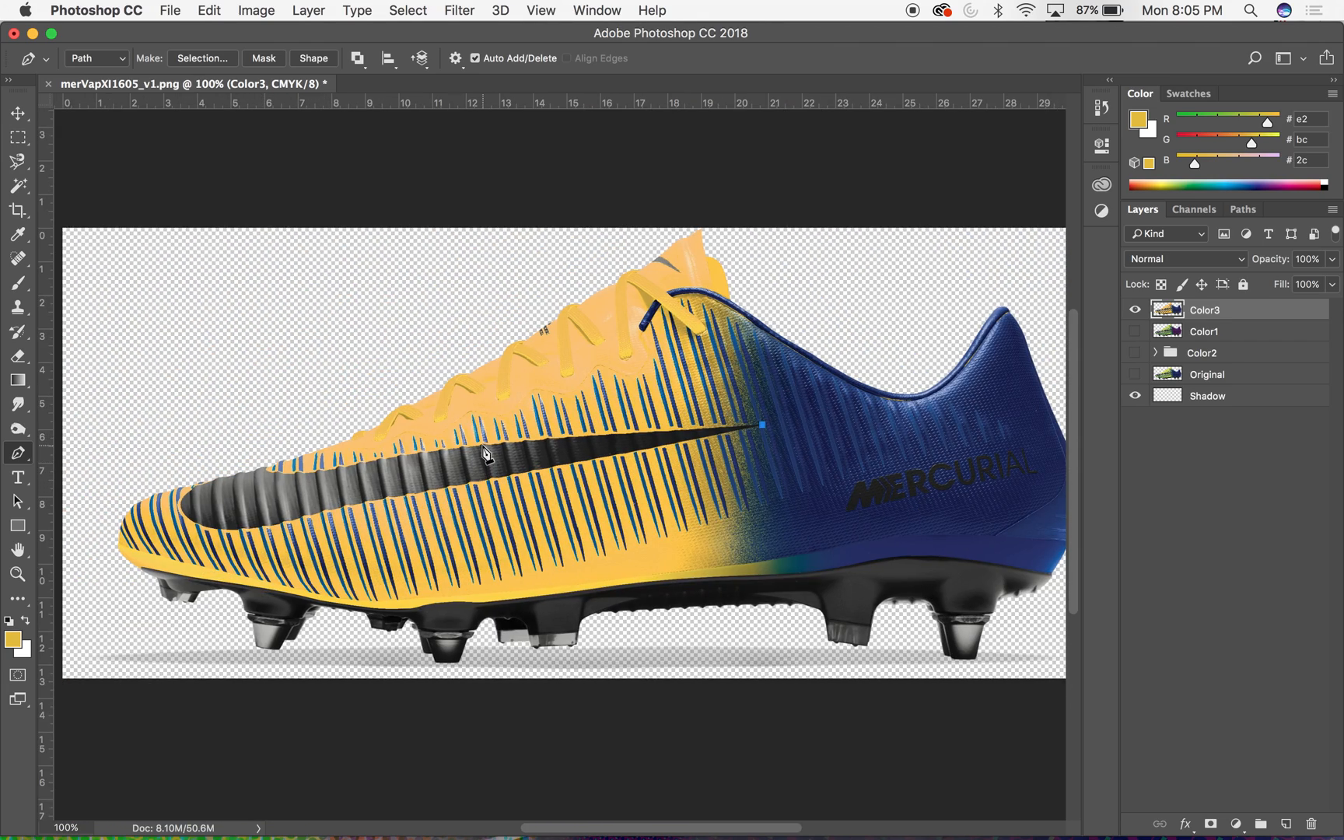
key("super+plus")
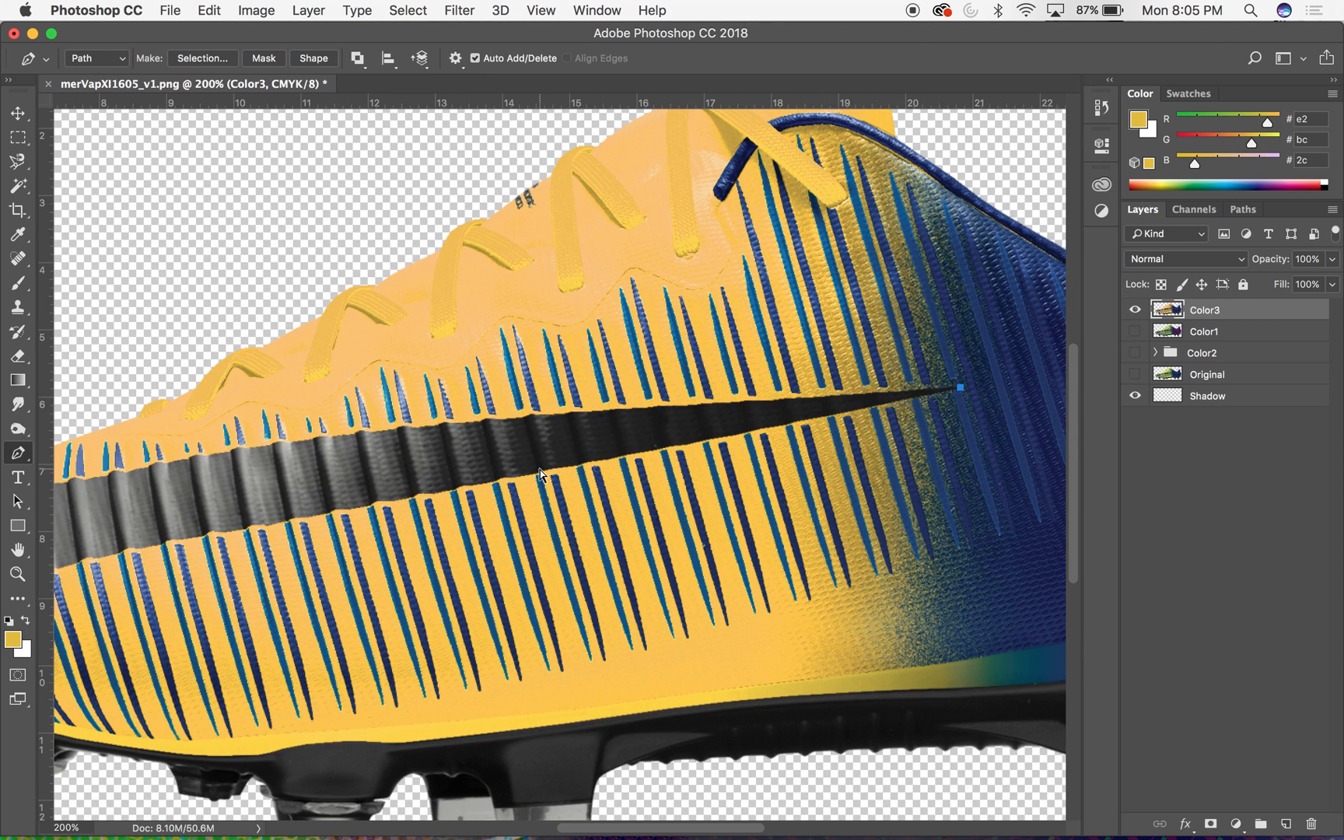
- Start a Magic Wand selection of the black swoosh, adding ribs from its middle section toward the toe
key("w")
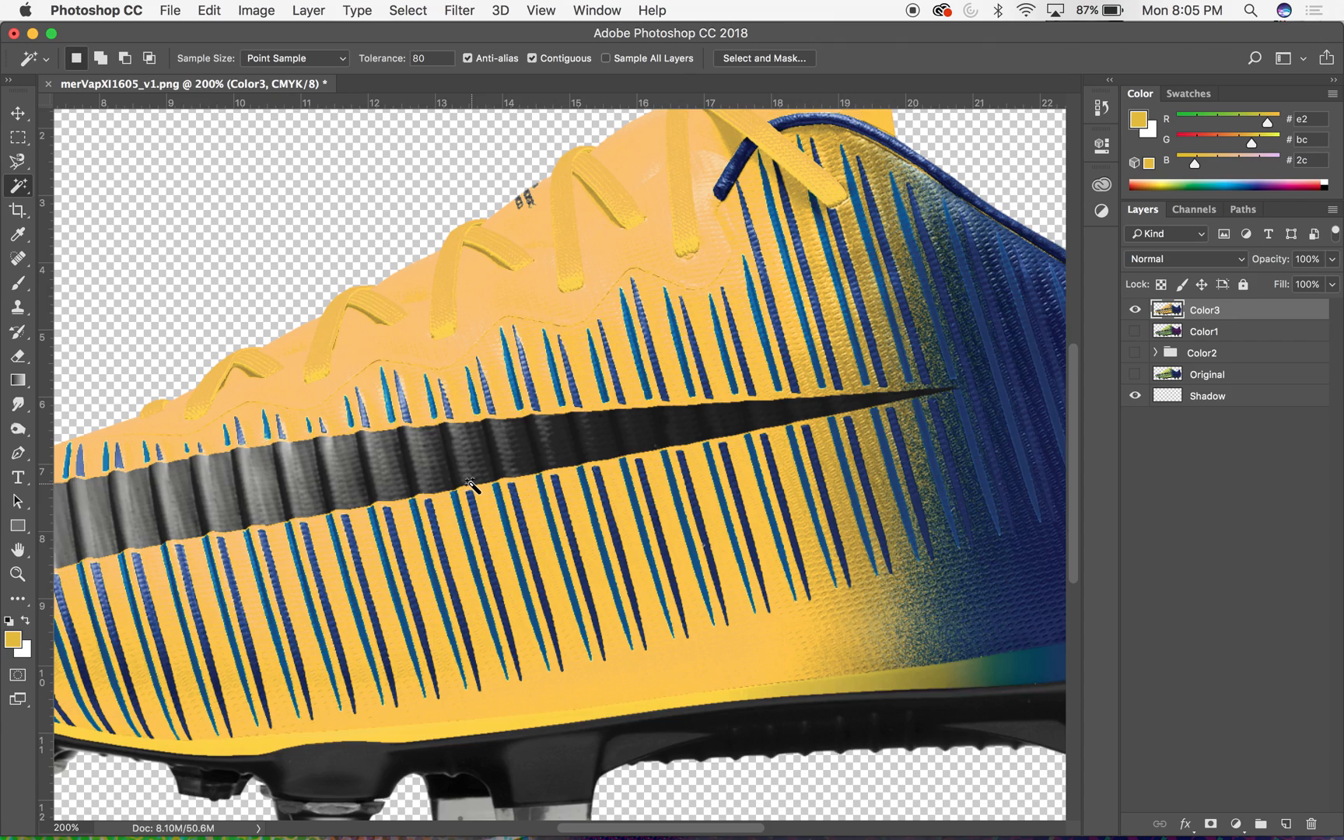
scroll(471, 486, "left", 3)
scroll(471, 486, "left", 5)
scroll(471, 485, "down", 2)
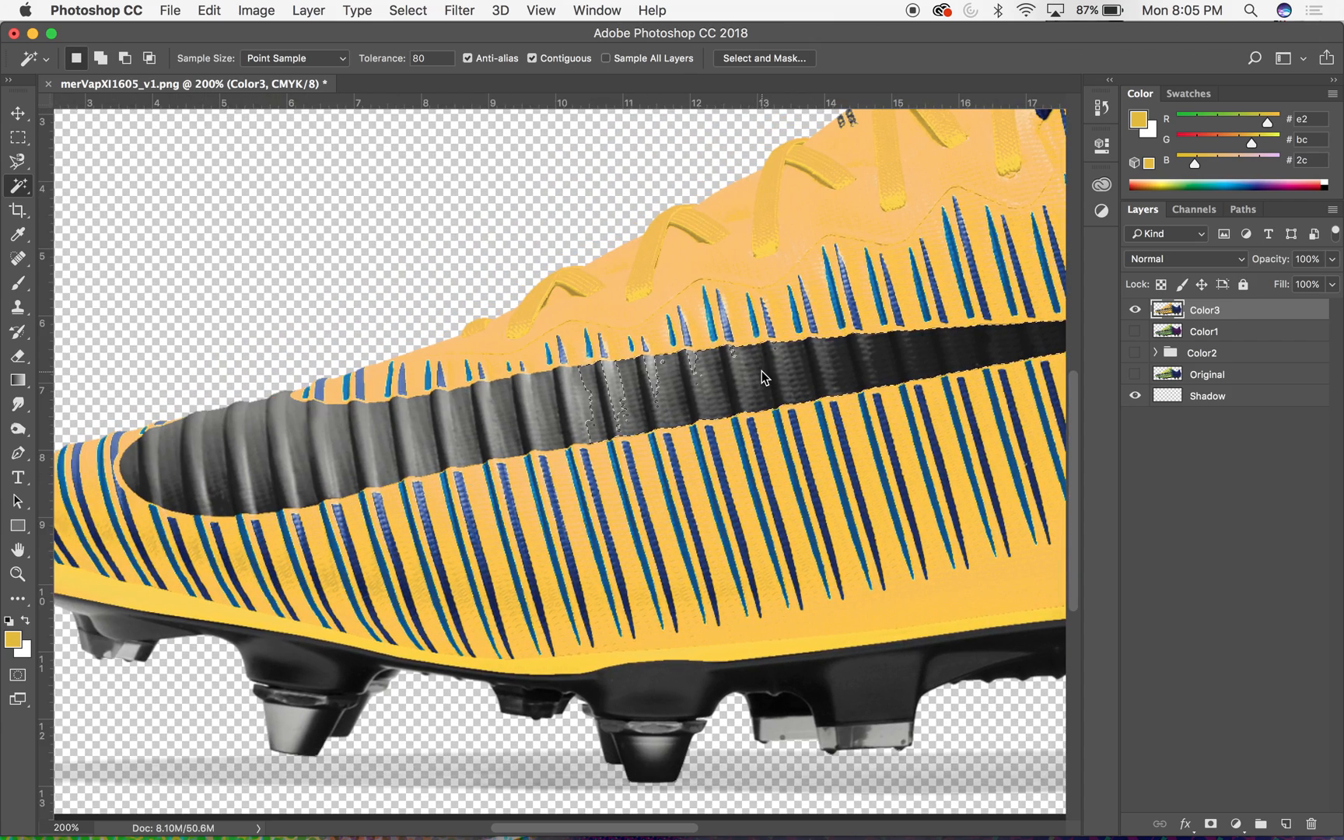
scroll(851, 398, "right", 4)
scroll(851, 398, "up", 2)
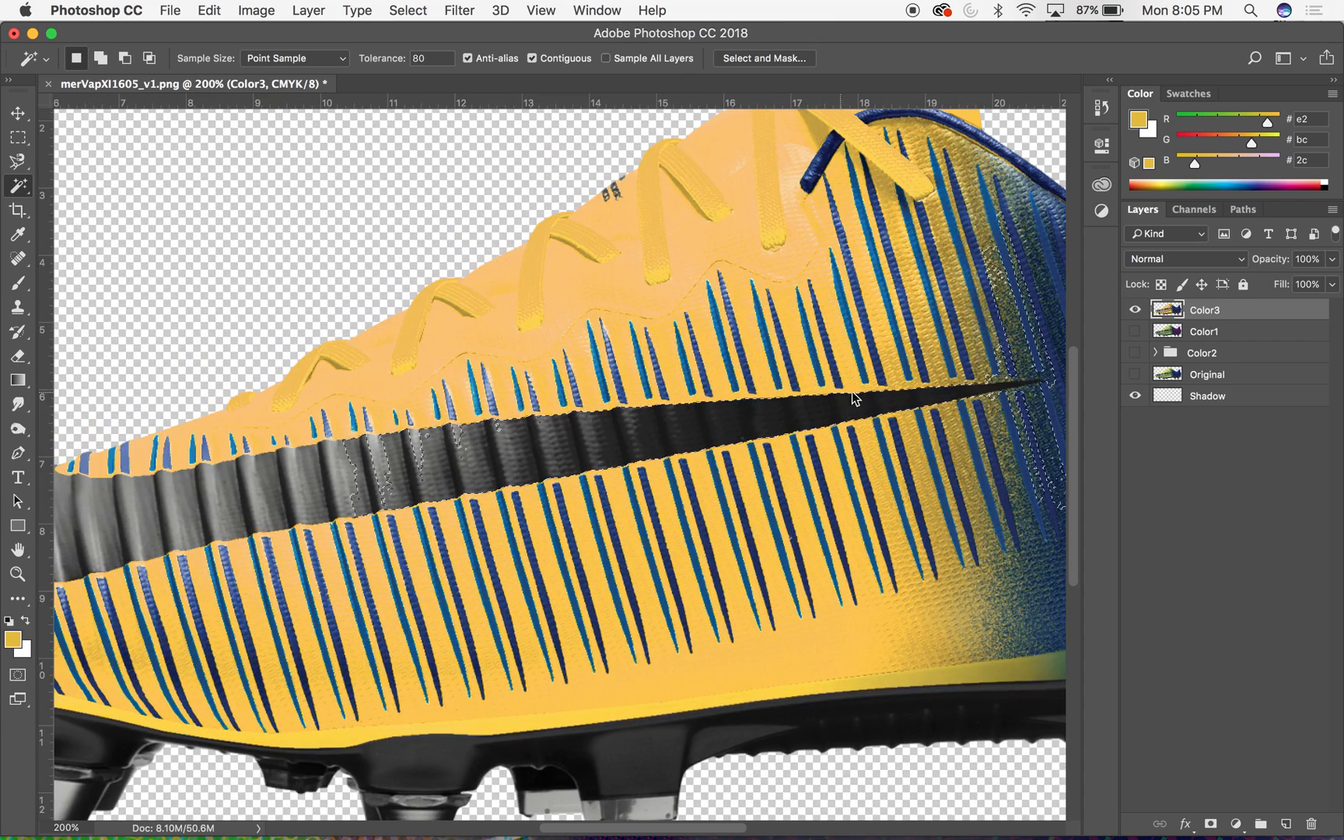
scroll(848, 401, "right", 4)
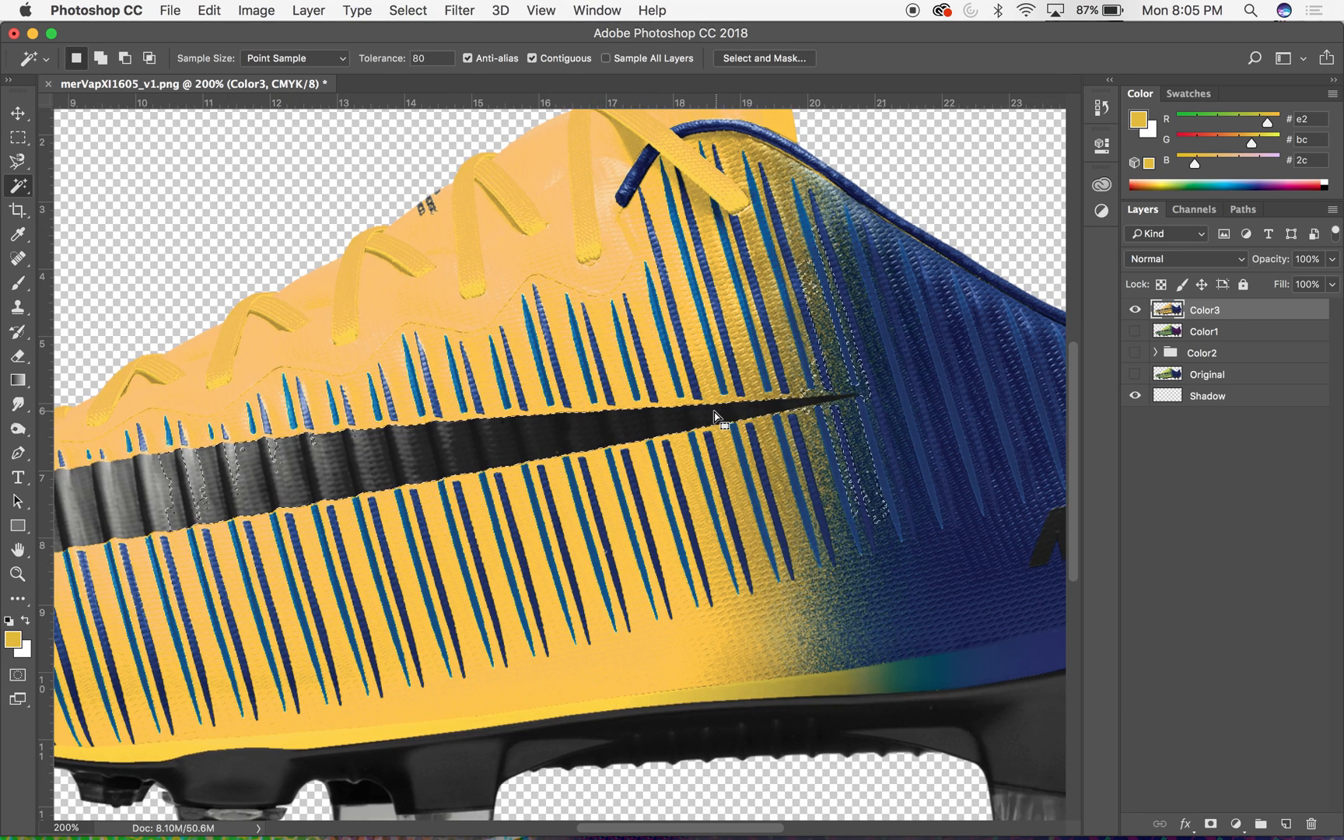
scroll(714, 418, "left", 6)
scroll(714, 418, "down", 2)
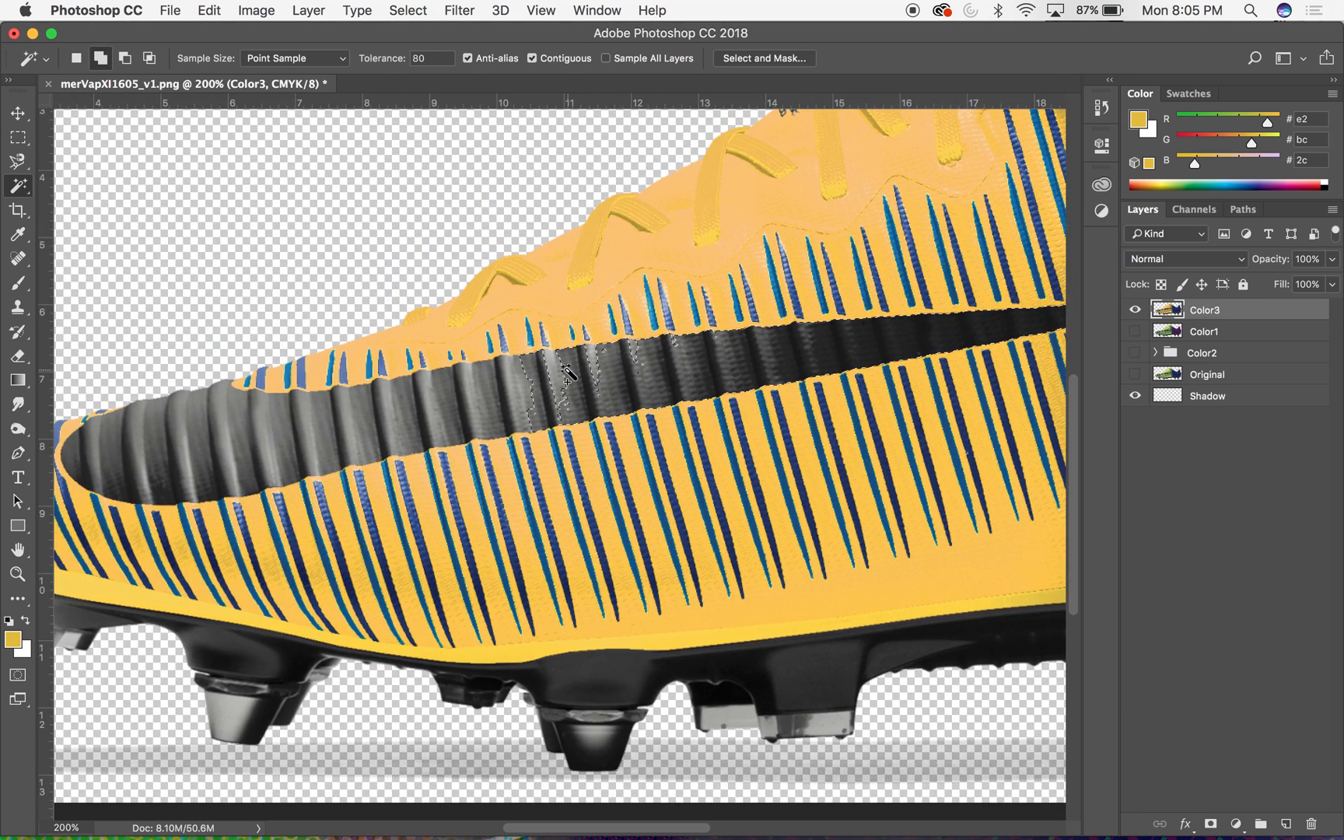
left_click(526, 384, "shift")
left_click(446, 401, "shift")
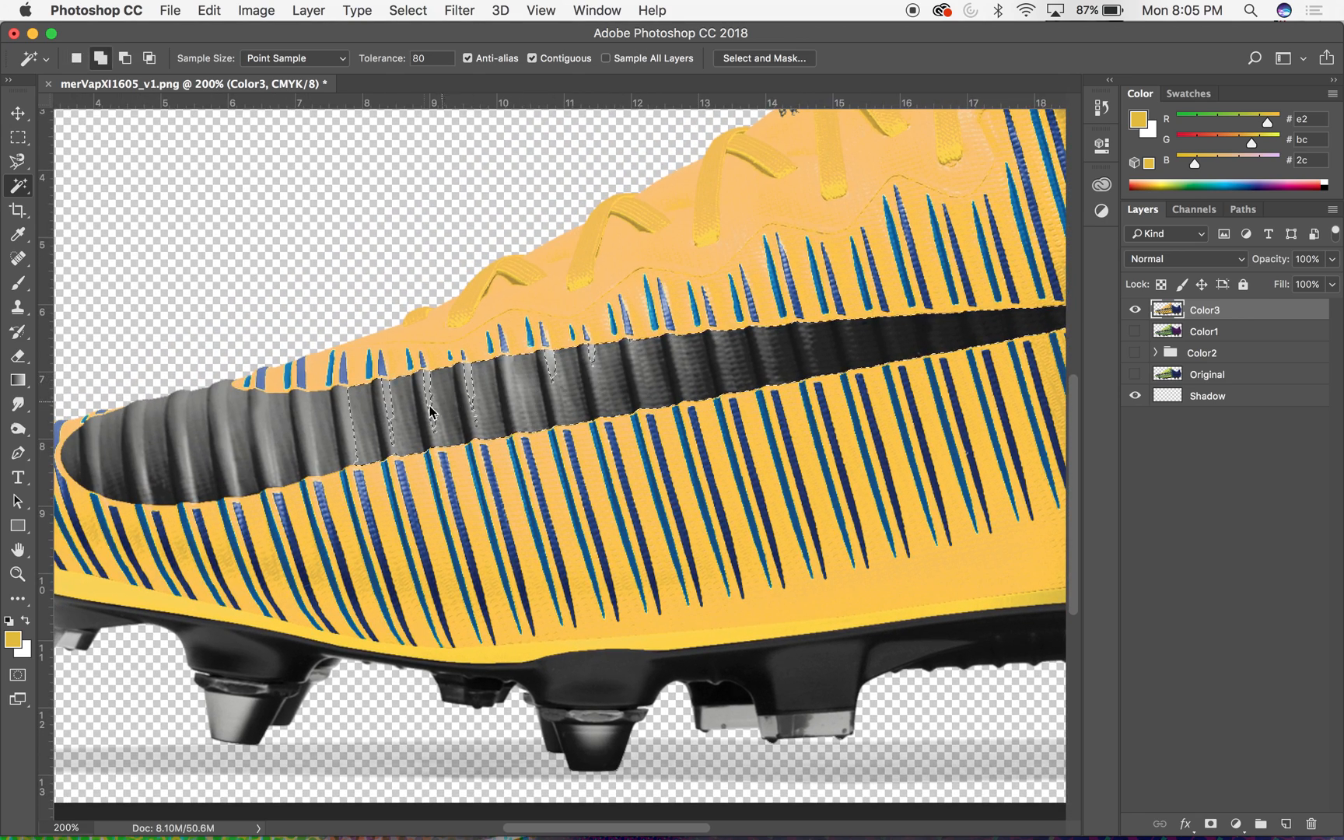
- Add the swoosh's ribs around its rounded toe end to the selection
left_click(329, 428, "shift")
left_click(236, 436, "shift")
left_click(127, 476, "shift")
left_click(90, 463, "shift")
left_click(199, 490, "shift")
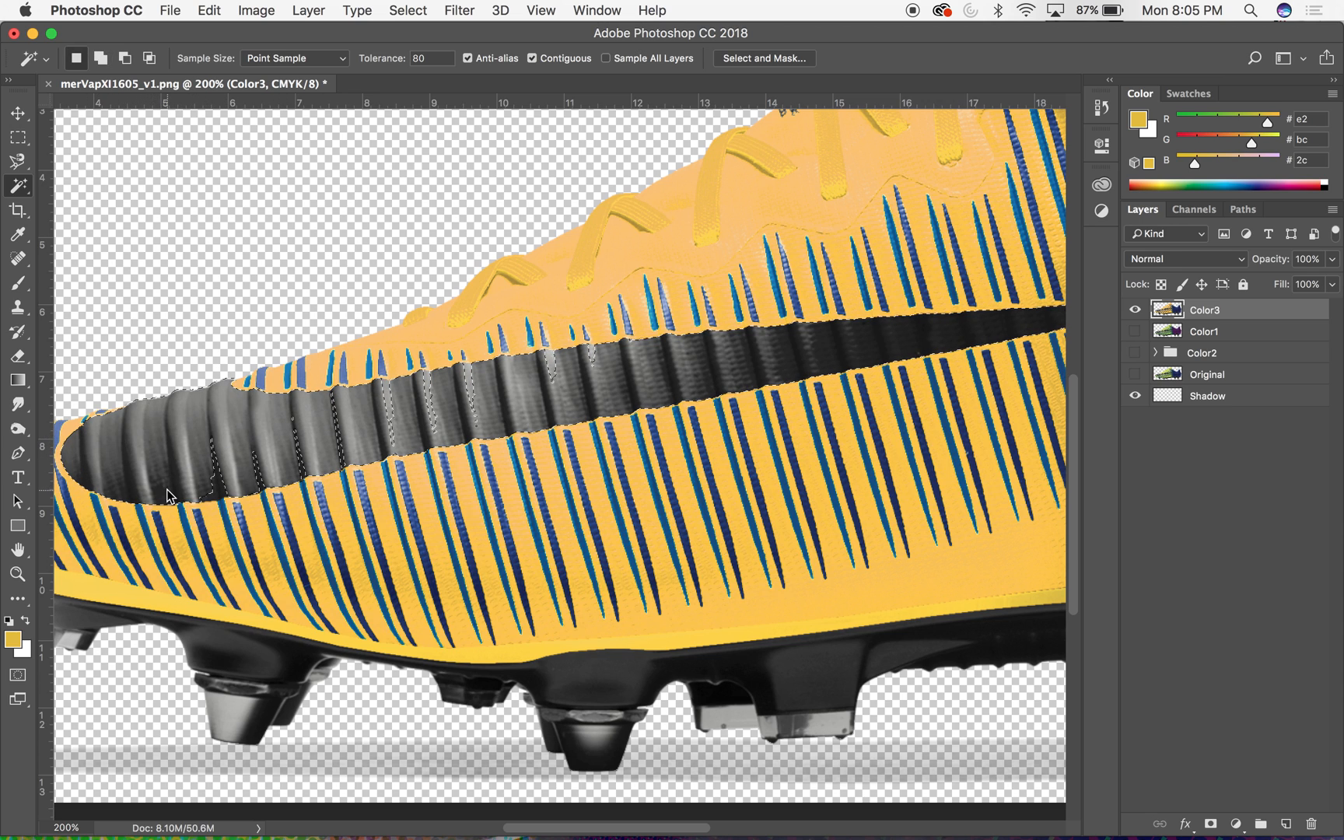
left_click(260, 477, "shift")
left_click(301, 466, "shift")
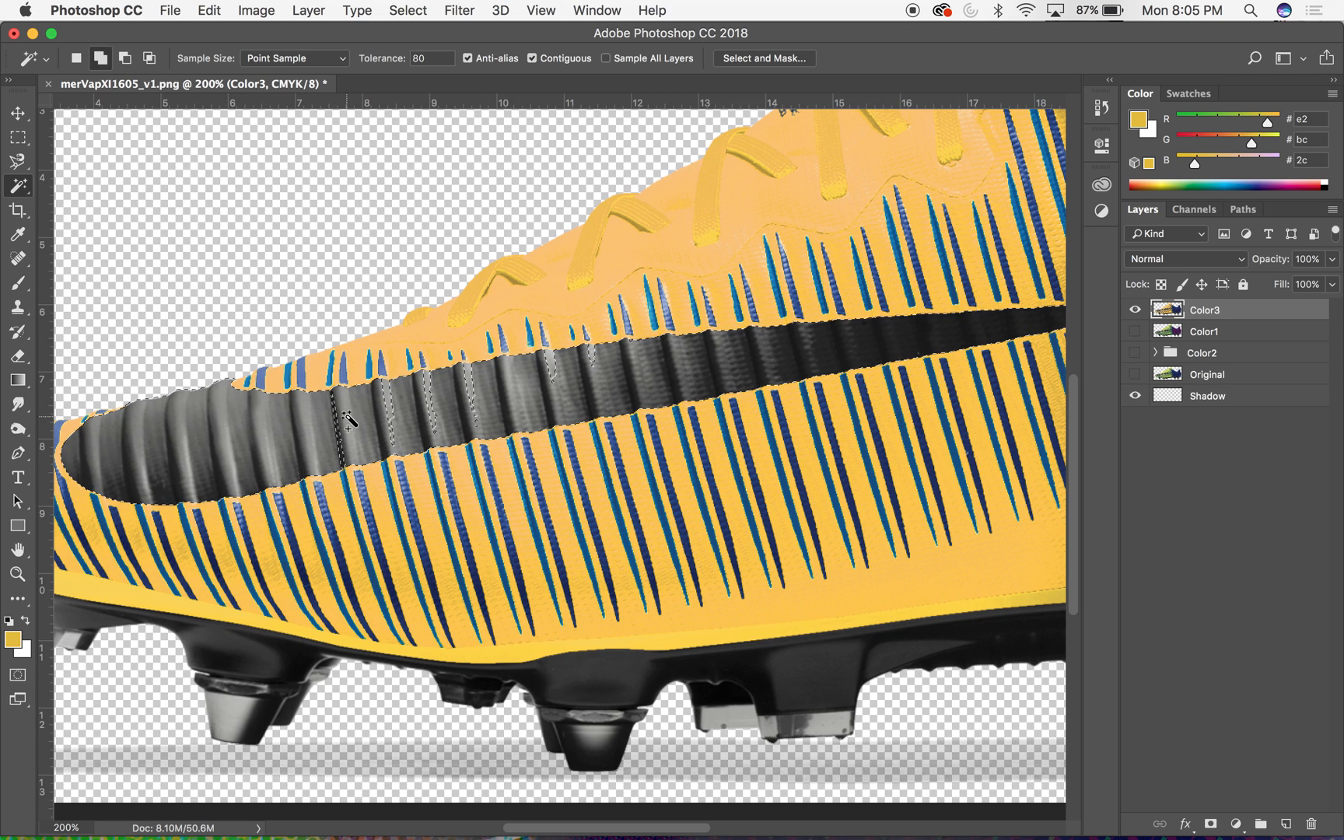
left_click(340, 455, "shift")
left_click(394, 416, "shift")
- Add the remaining unselected strips between the ribs in the swoosh's middle section to the selection
left_click(433, 404, "shift")
left_click(471, 395, "shift")
left_click(551, 374, "shift")
left_click(590, 359, "shift")
scroll(715, 364, "right", 8)
scroll(716, 364, "up", 2)
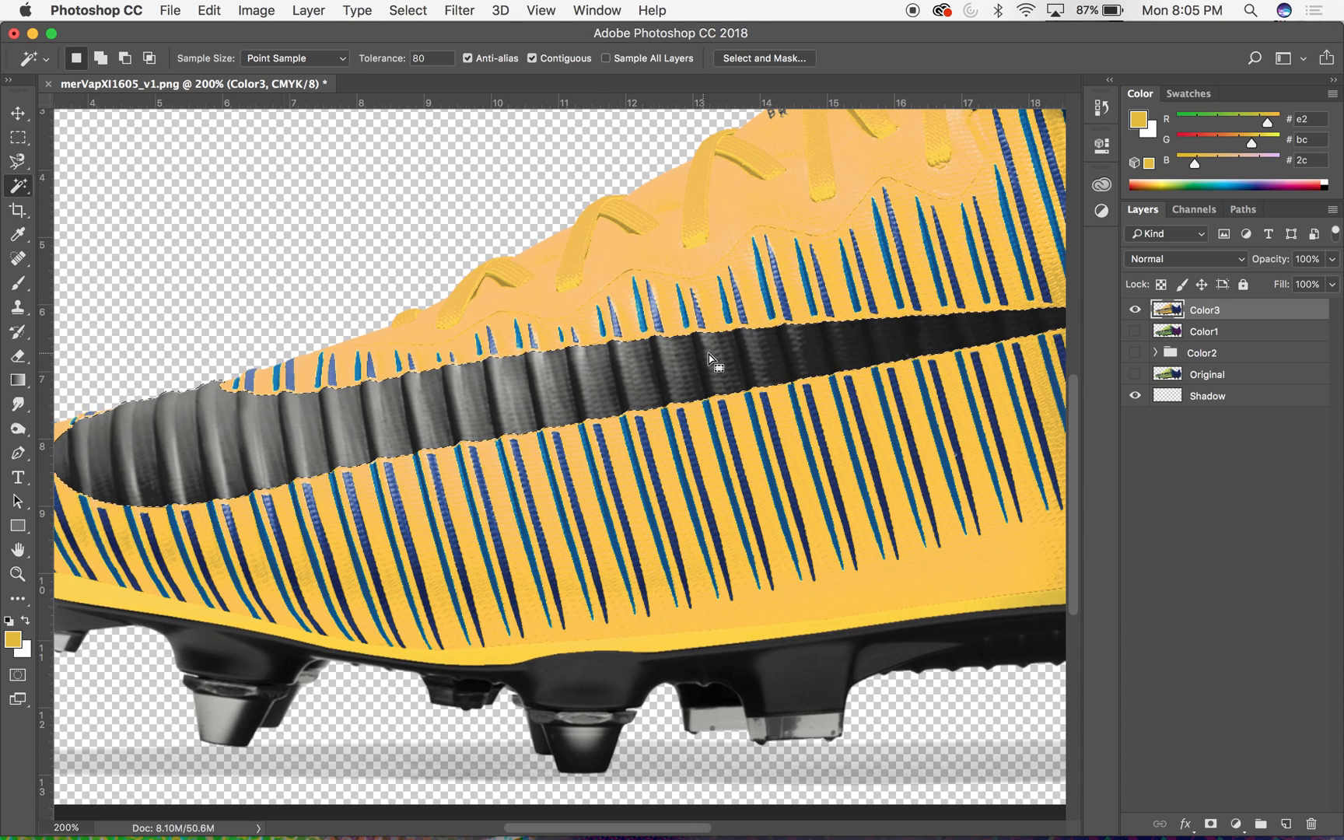
- Inspect the swoosh selection's coverage in Quick Mask from the toe to the pointed tip near the blue fade
left_click(17, 675)
scroll(782, 449, "left", 6)
scroll(782, 450, "down", 2)
scroll(782, 449, "left", 6)
scroll(782, 450, "down", 4)
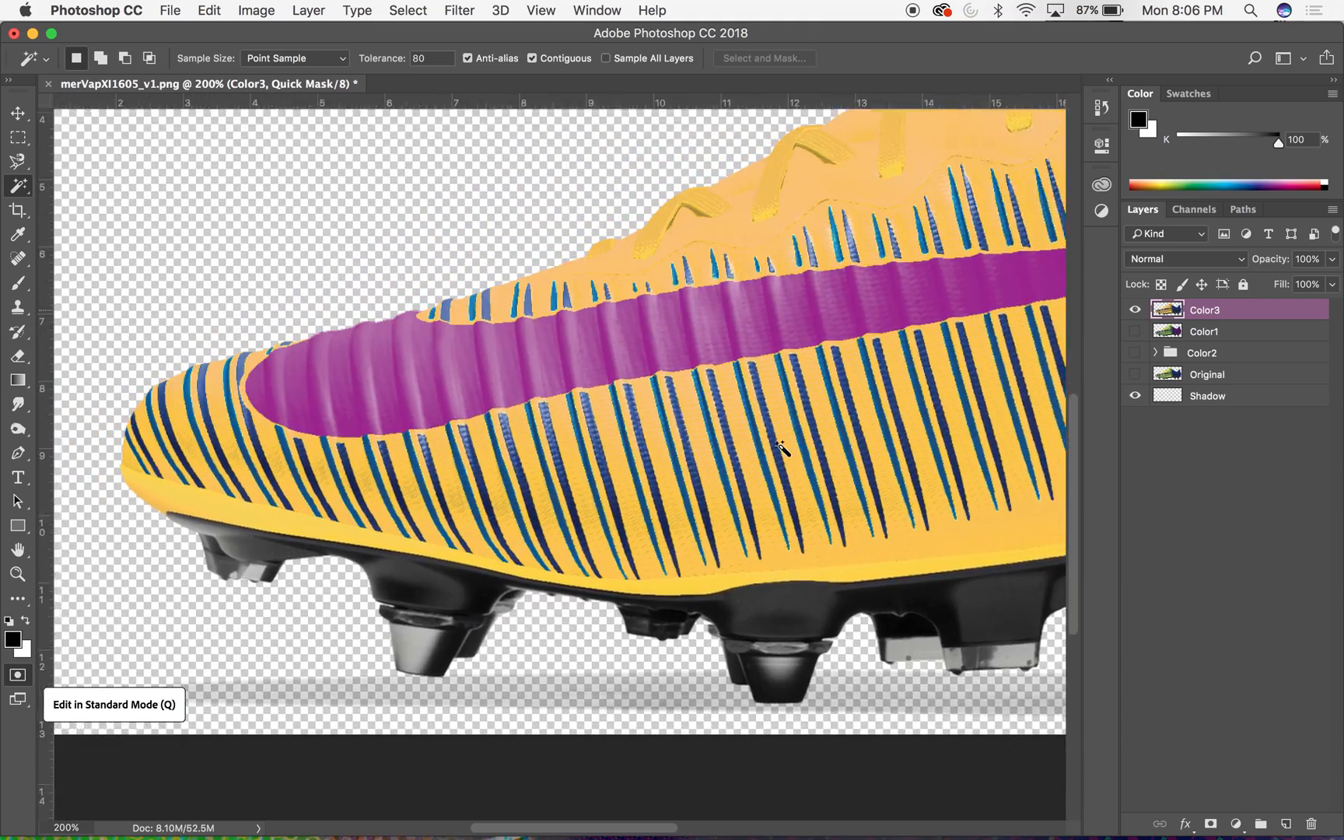
scroll(782, 450, "right", 15)
scroll(782, 449, "up", 5)
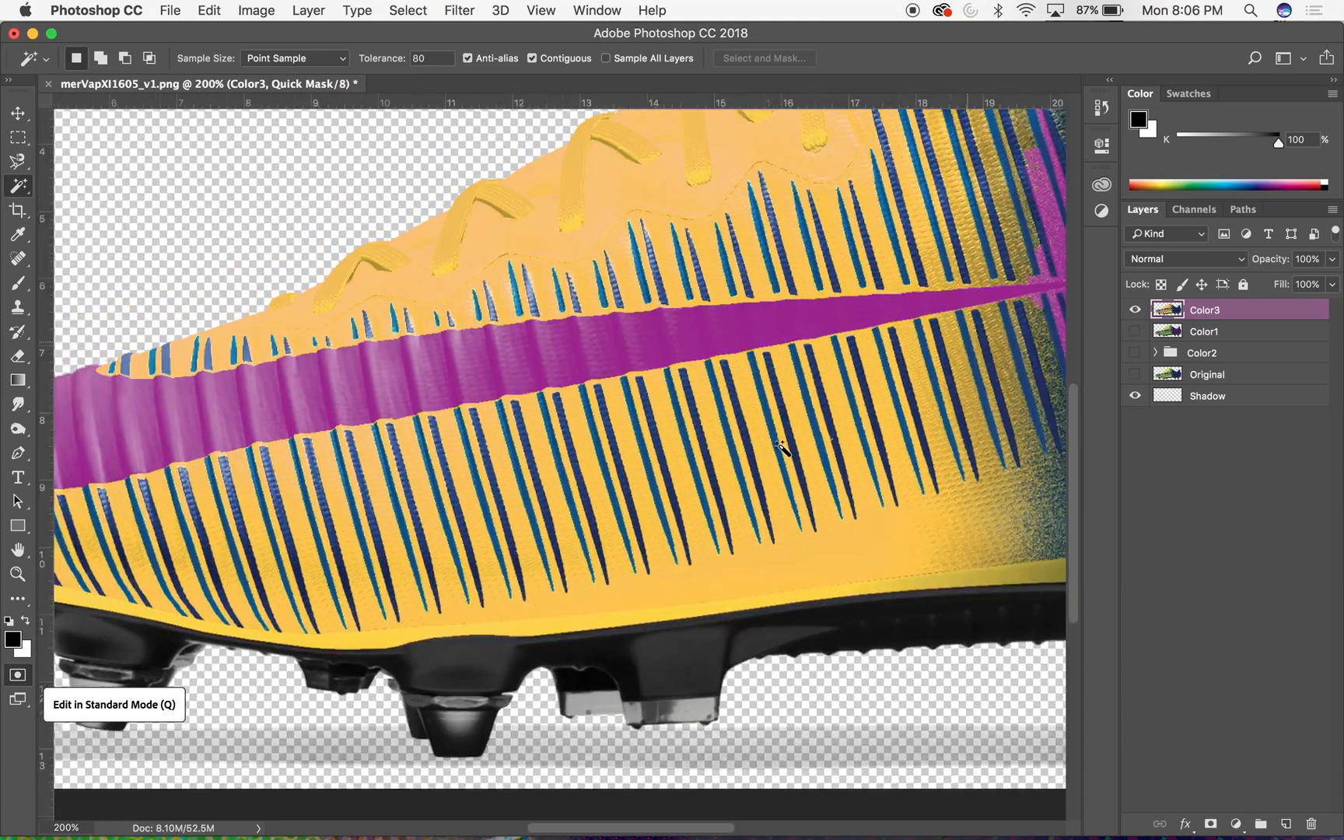
scroll(782, 450, "right", 3)
scroll(782, 450, "up", 2)
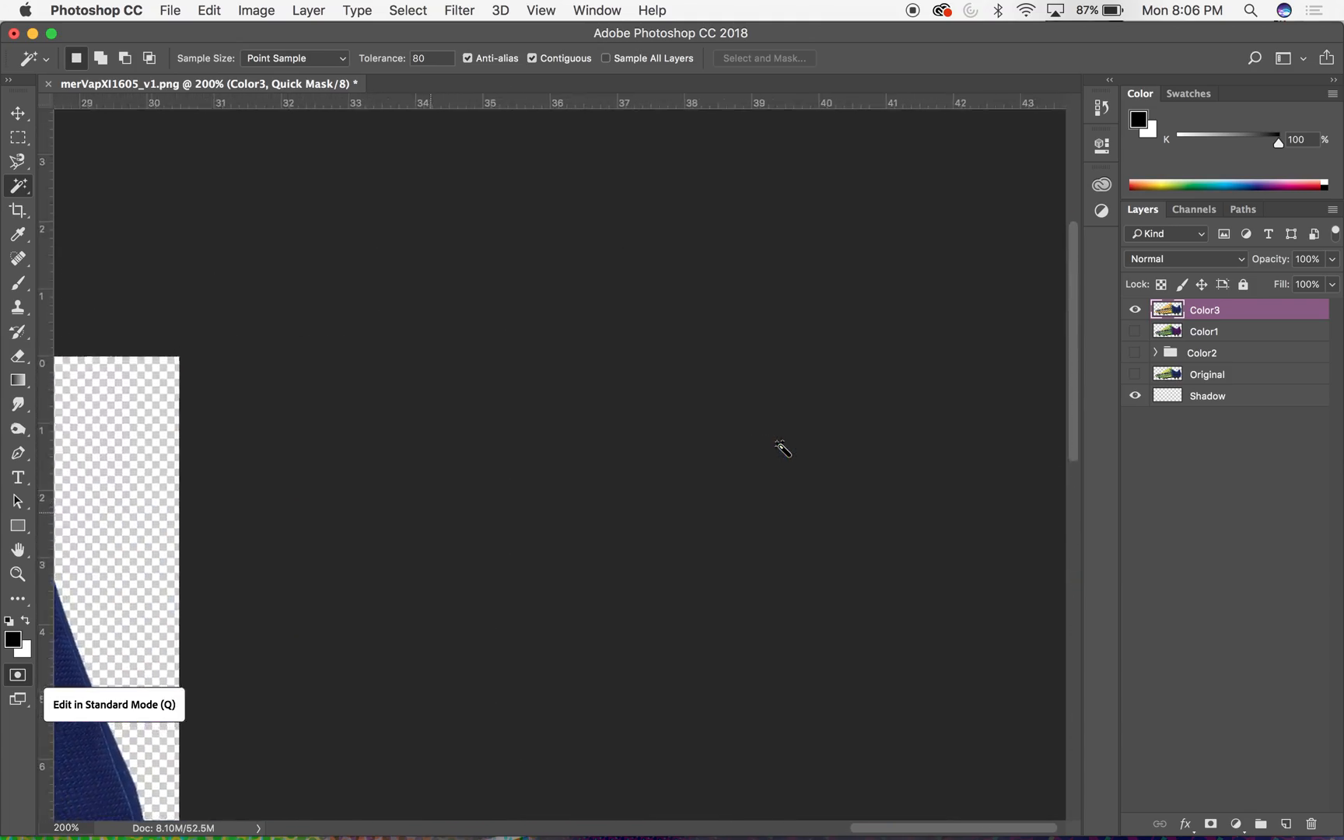
scroll(516, 672, "left", 7)
scroll(516, 673, "down", 3)
scroll(516, 672, "left", 10)
scroll(516, 672, "down", 5)
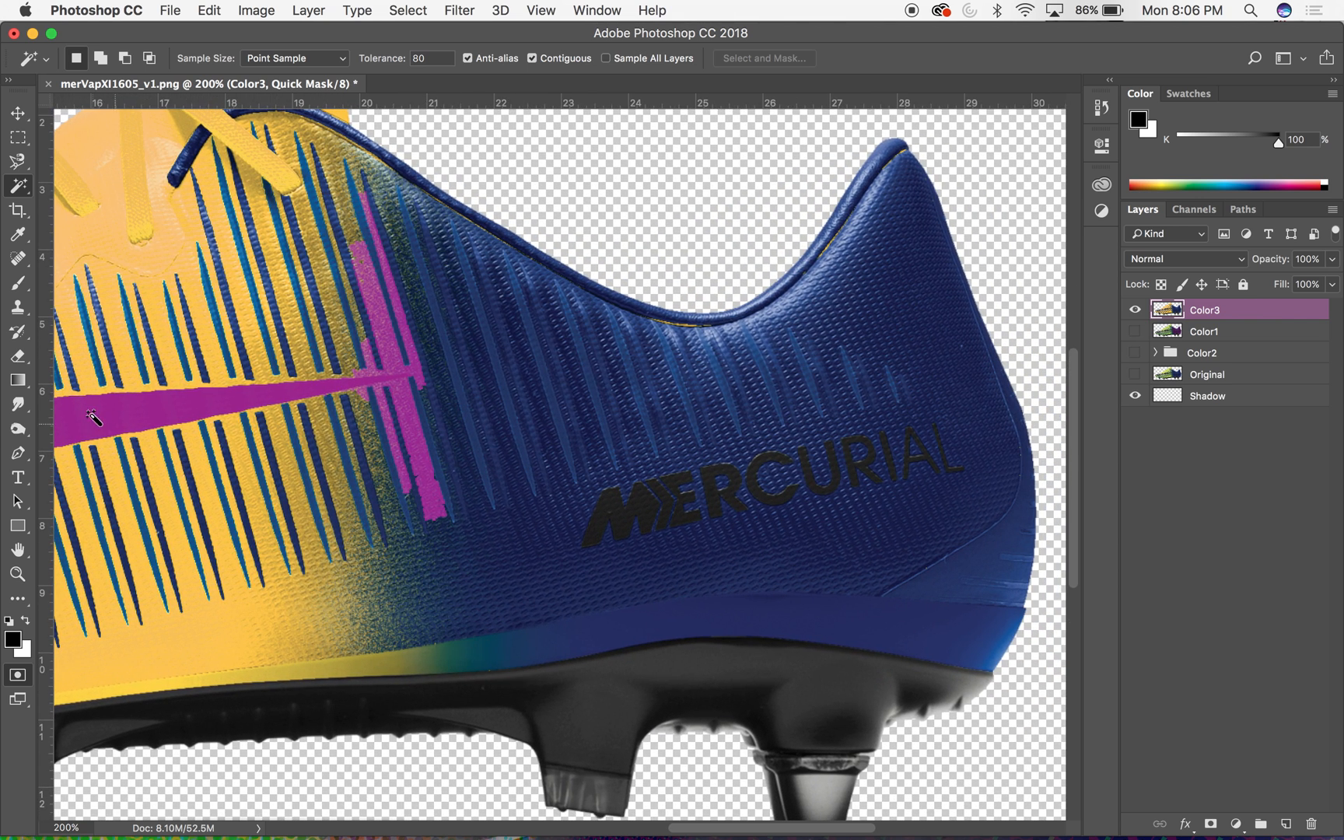
left_click(18, 355)
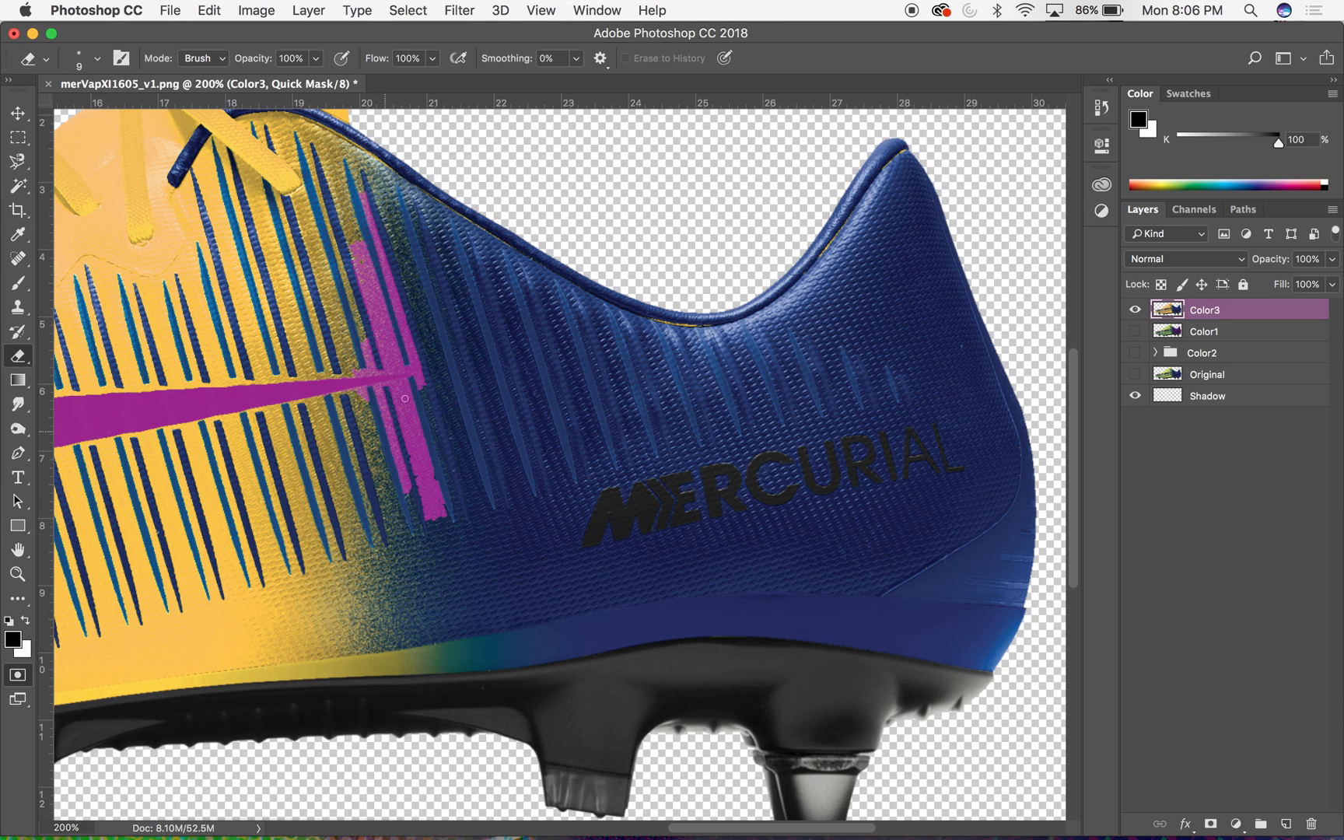
scroll(350, 381, "up", 5)
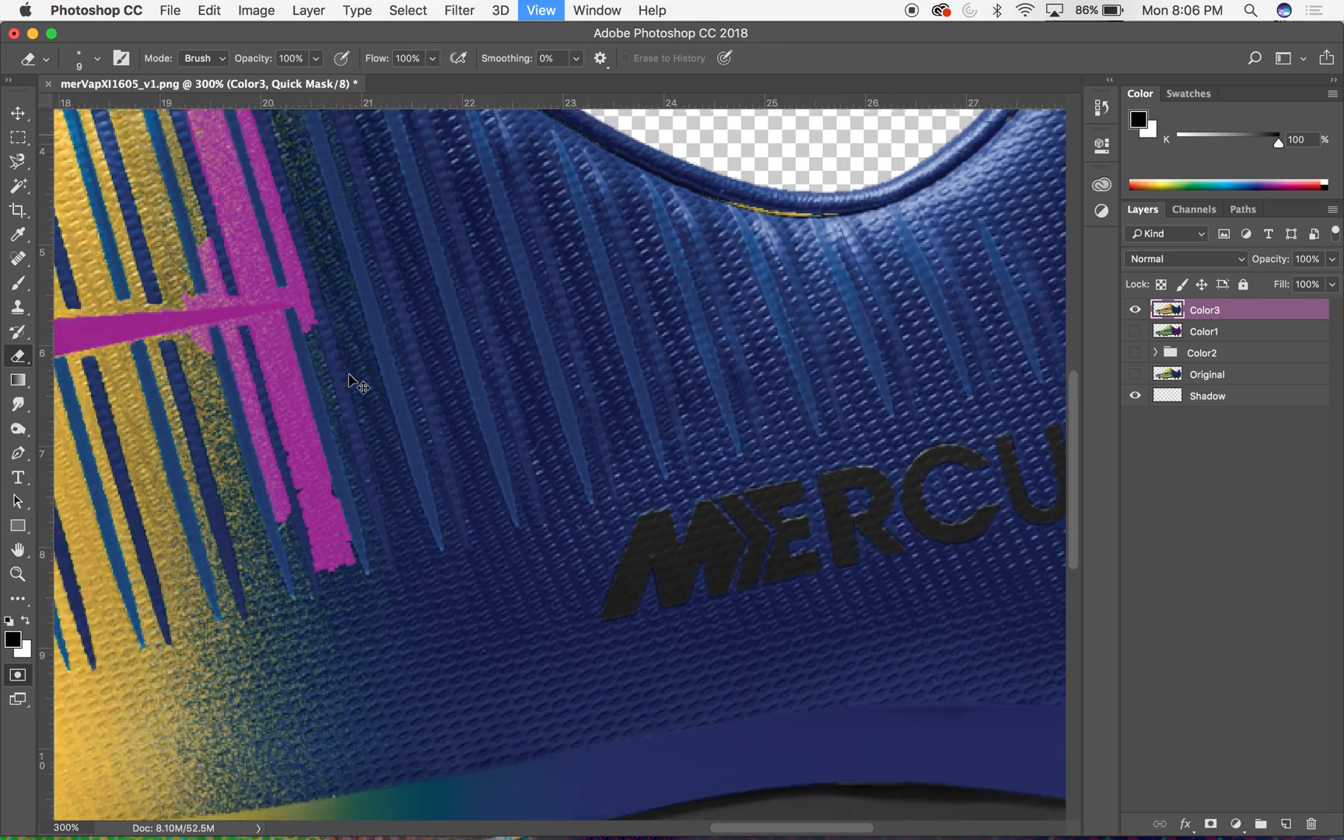
scroll(348, 374, "left", 5)
scroll(348, 374, "up", 1)
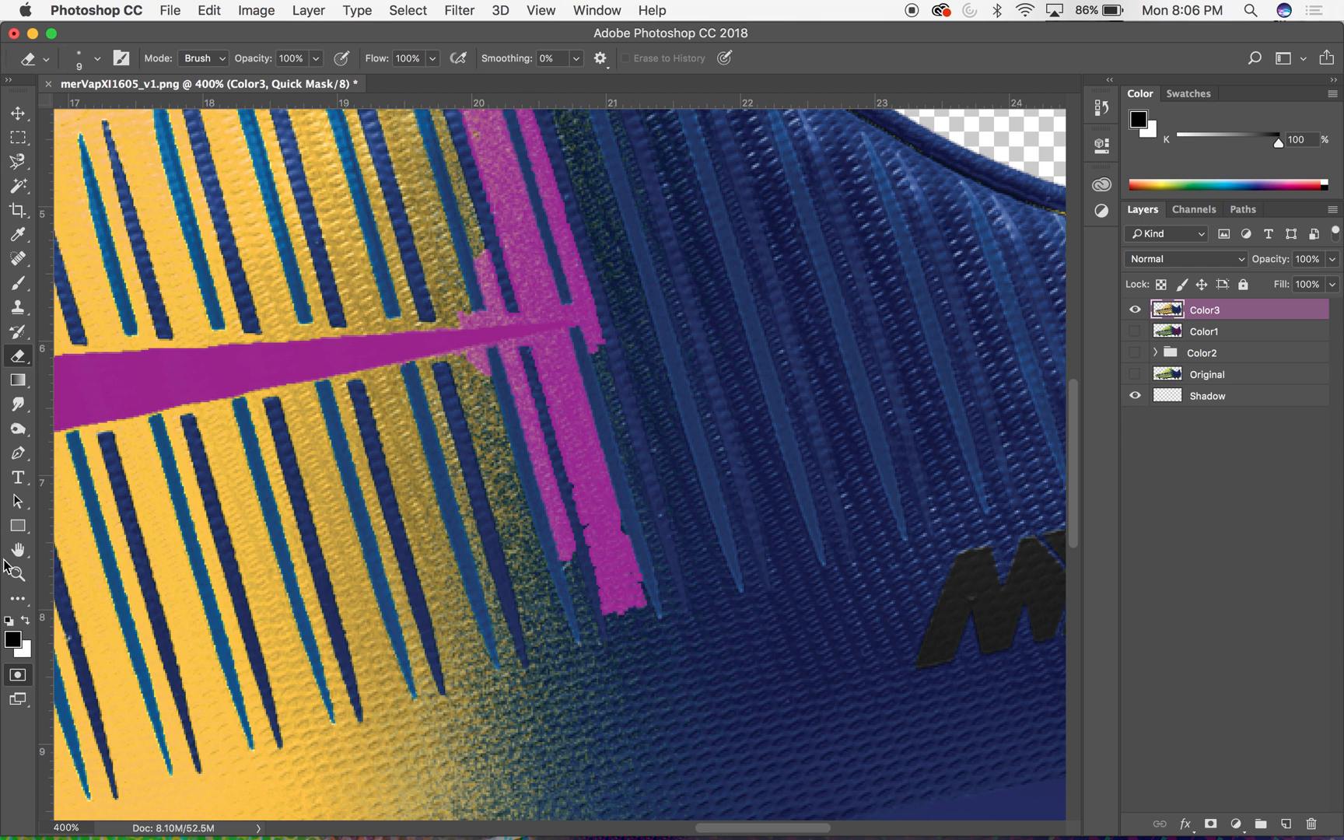
left_click(11, 679)
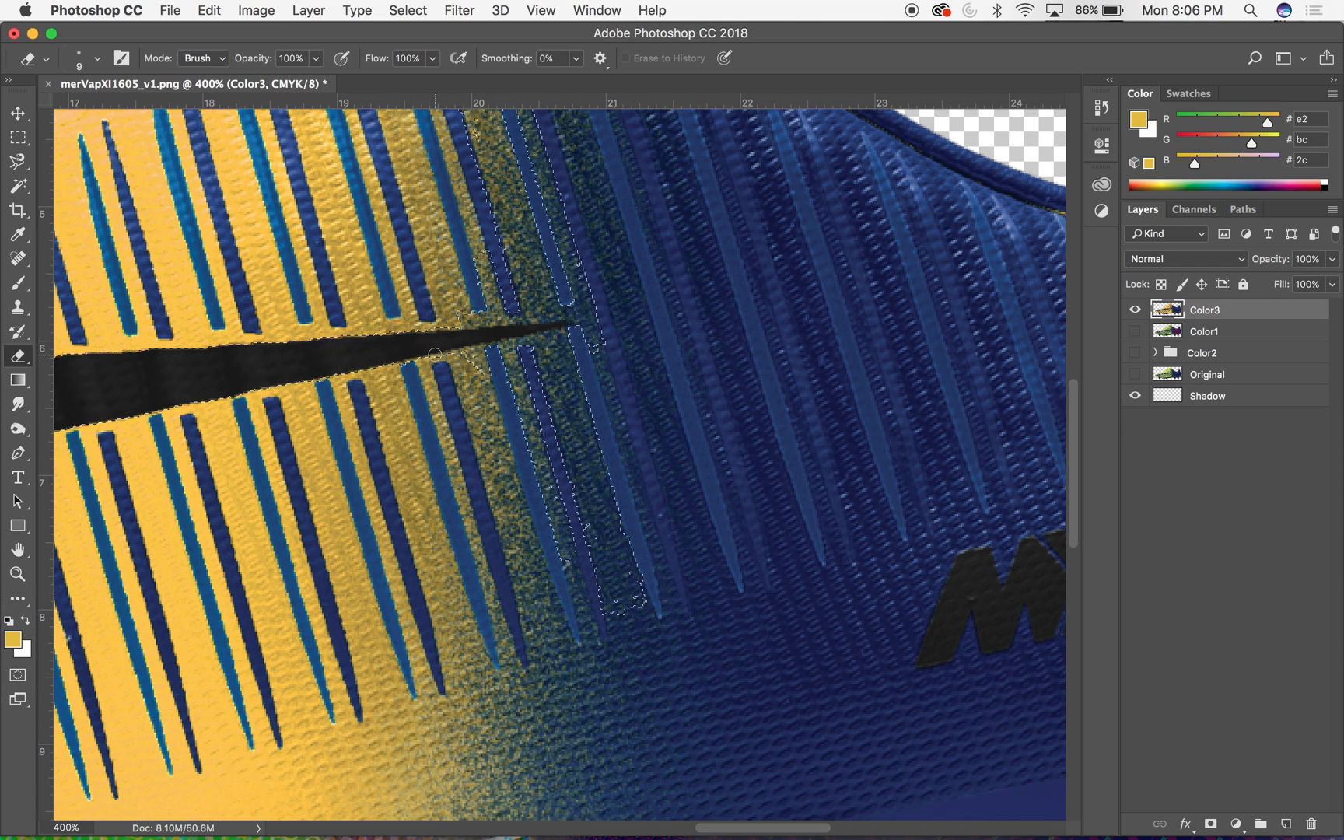
- Trace a Pen tool path along both edges of the swoosh's tip and around the stray selected area below it
key("p")
left_click(421, 330)
left_click(571, 322)
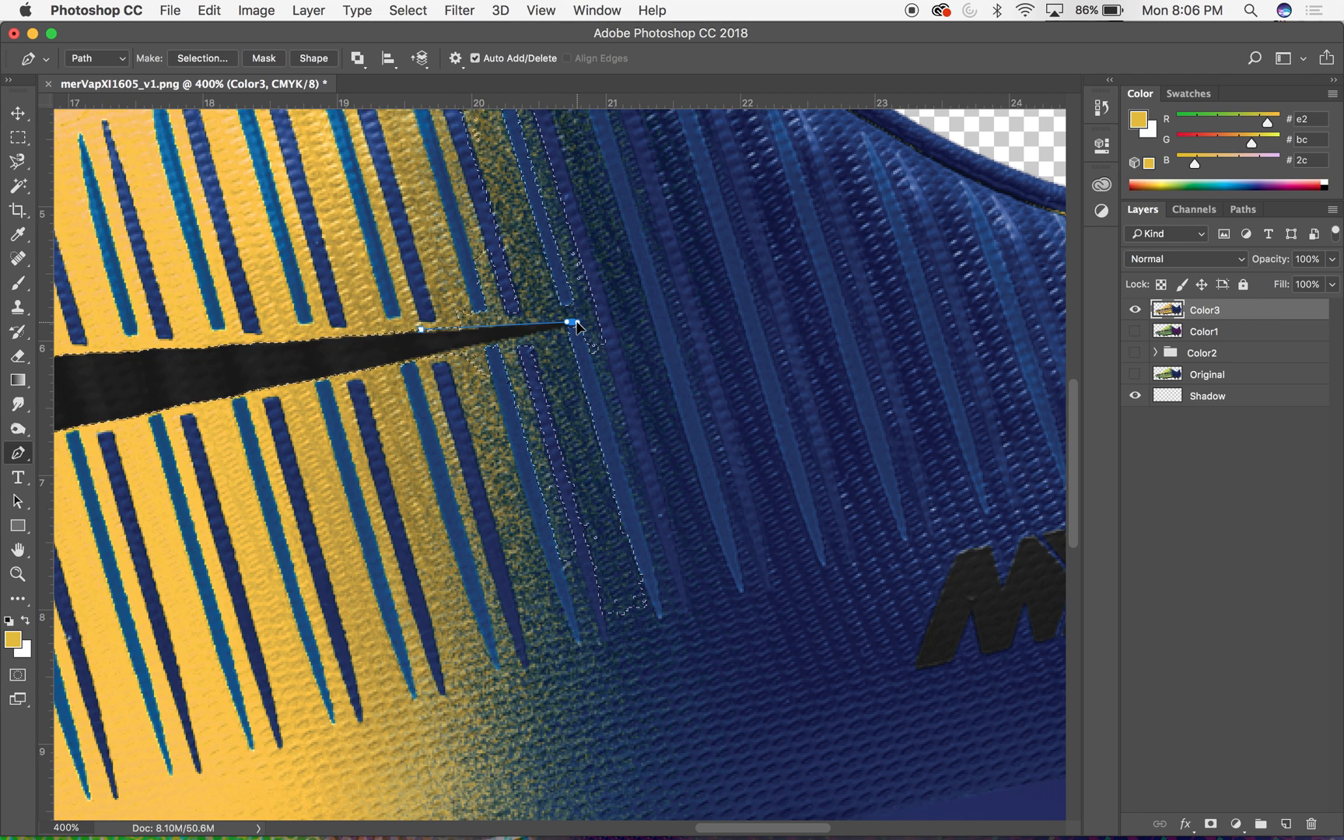
left_click(337, 374)
left_click(387, 514)
left_click_drag(643, 791, 653, 794)
left_click(770, 669)
left_click(775, 471)
left_click_drag(771, 397, 735, 324)
- Continue the path around the stray selected area above the swoosh tip and close it at its starting point
scroll(699, 187, "up", 3)
scroll(698, 188, "up", 3)
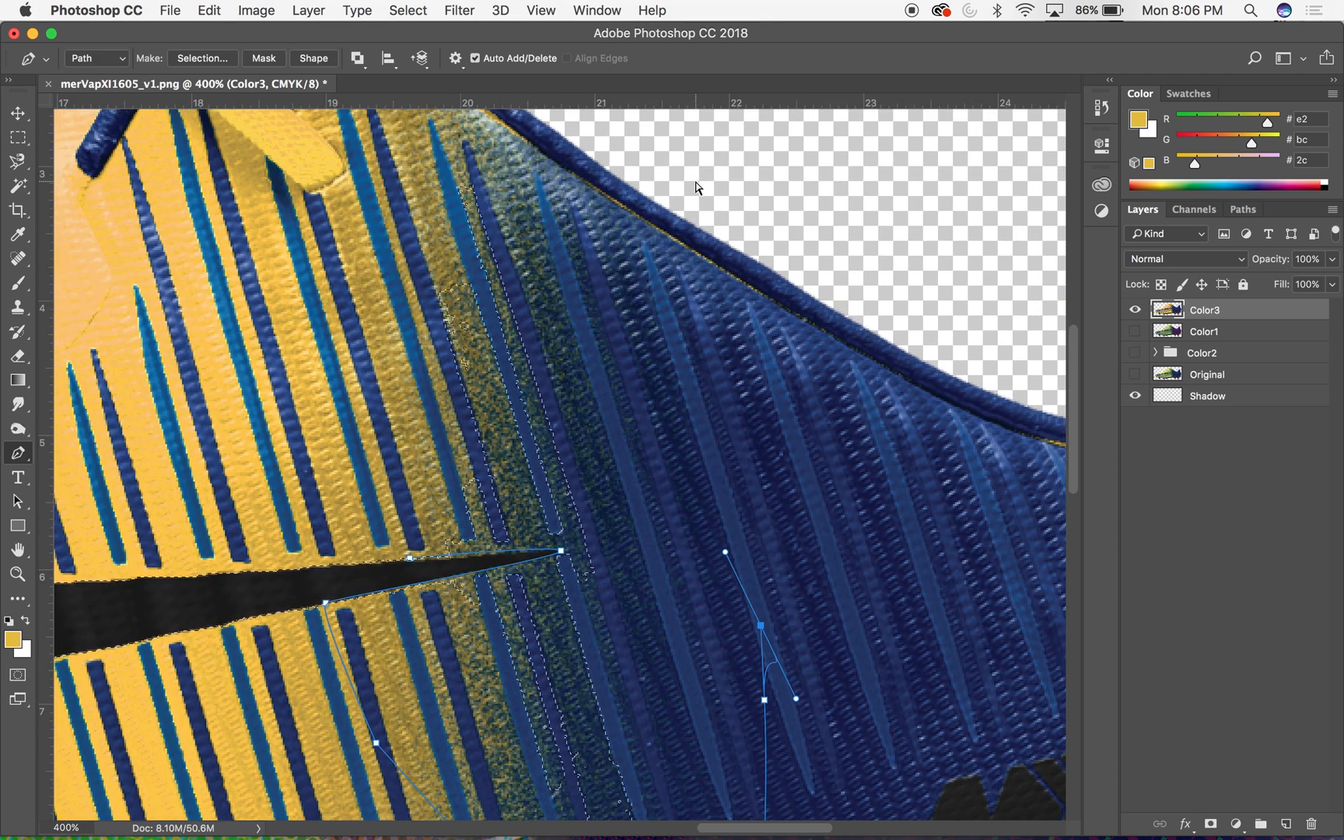
key("super+minus")
left_click(525, 152)
left_click(432, 216)
left_click_drag(413, 322, 457, 478)
left_click(449, 532)
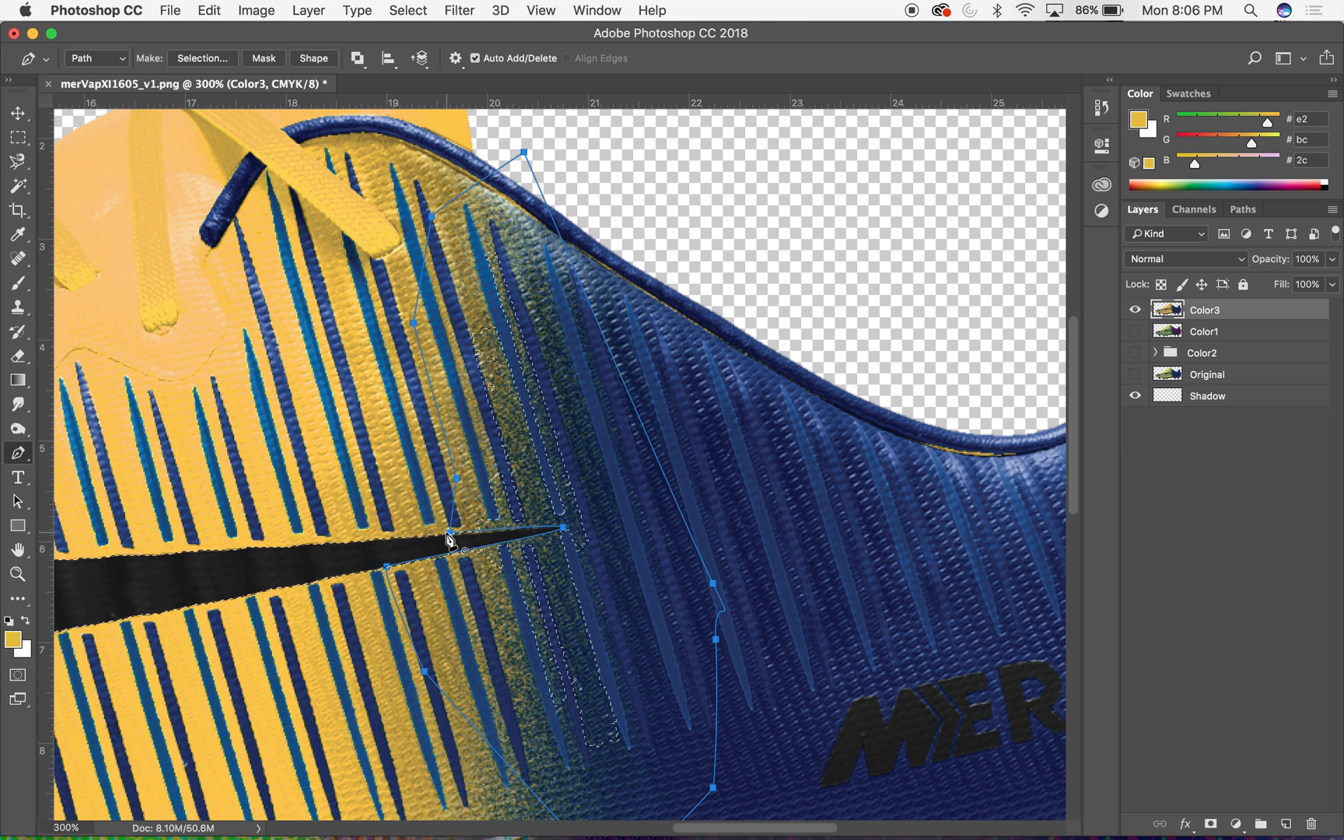
- Subtract the traced path from the selection with a 0-pixel feather and check the swoosh selection in Quick Mask
left_click(1243, 209)
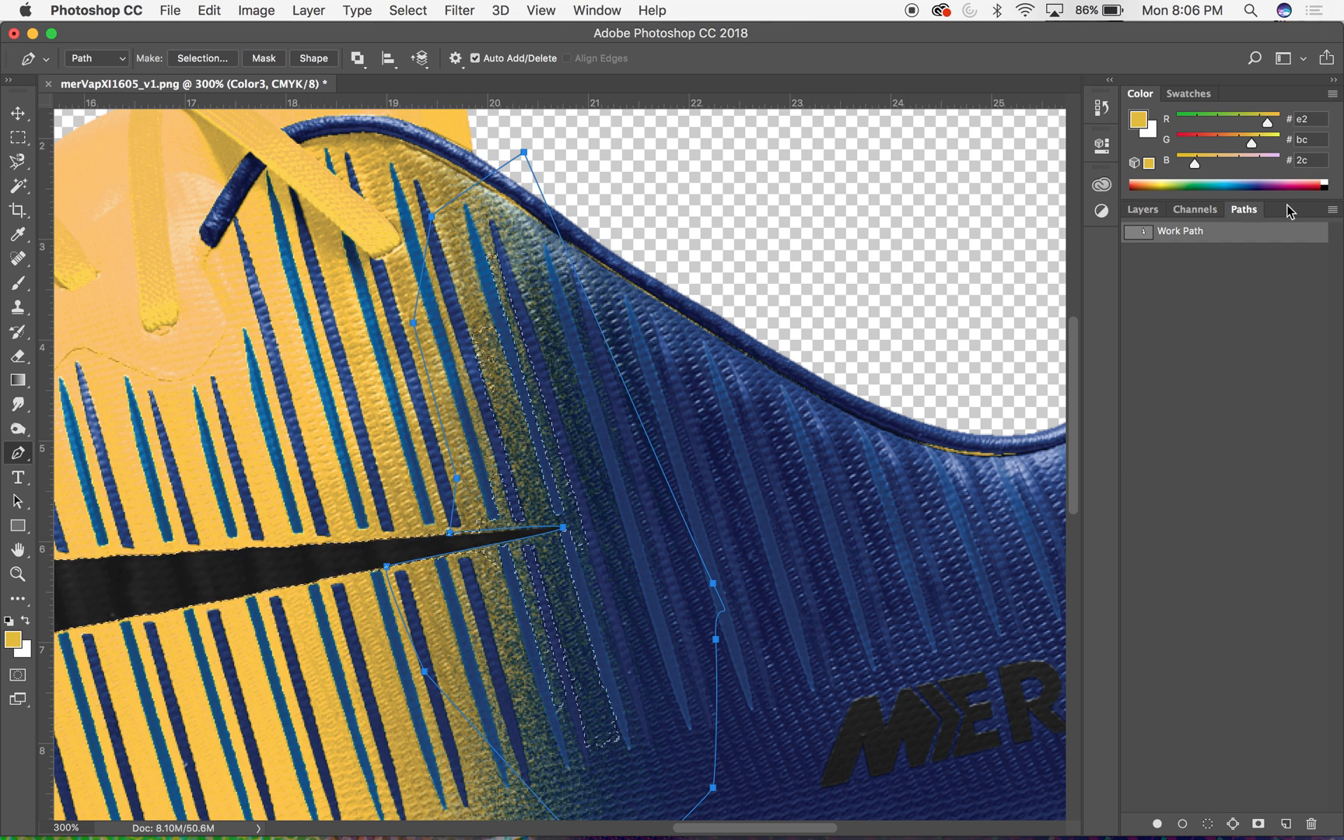
left_click(1333, 209)
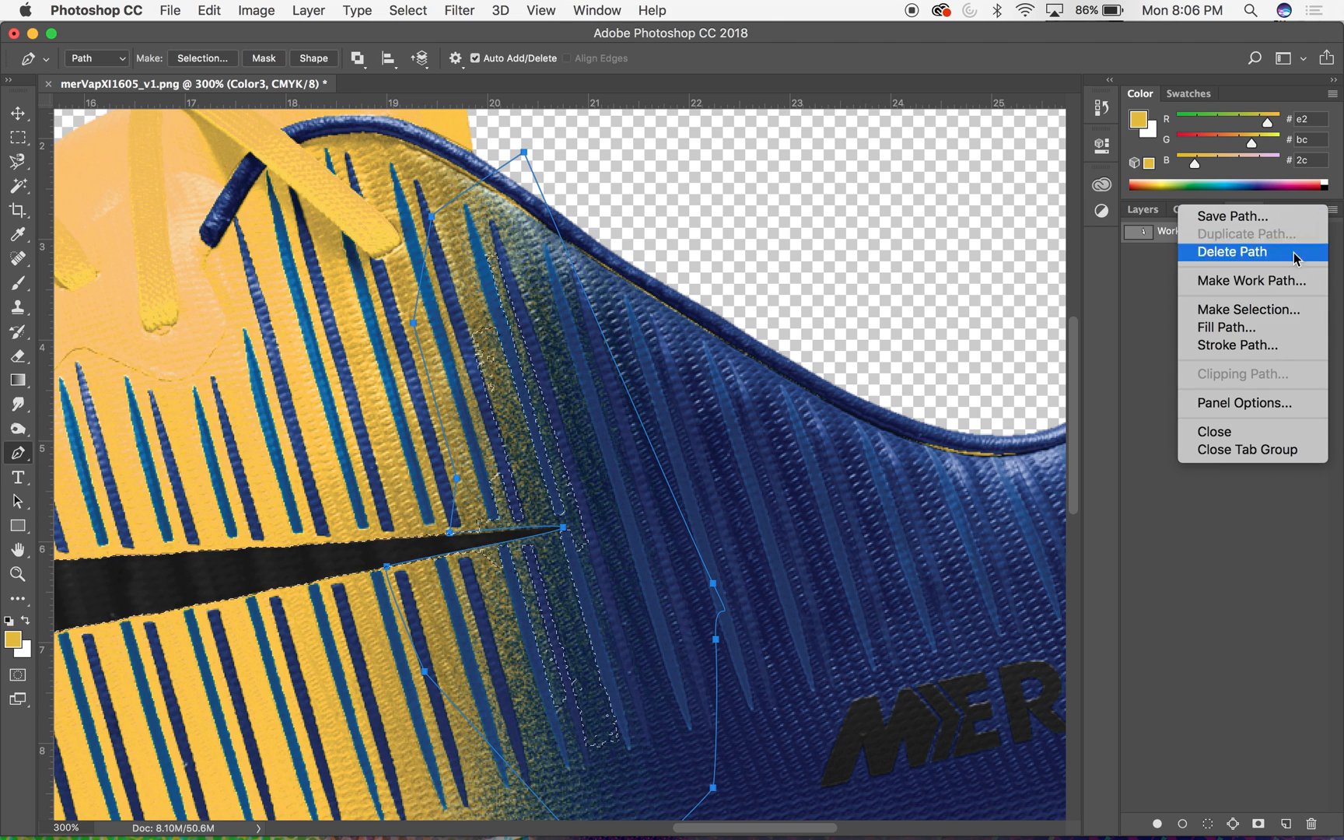
left_click(1281, 313)
left_click(856, 370)
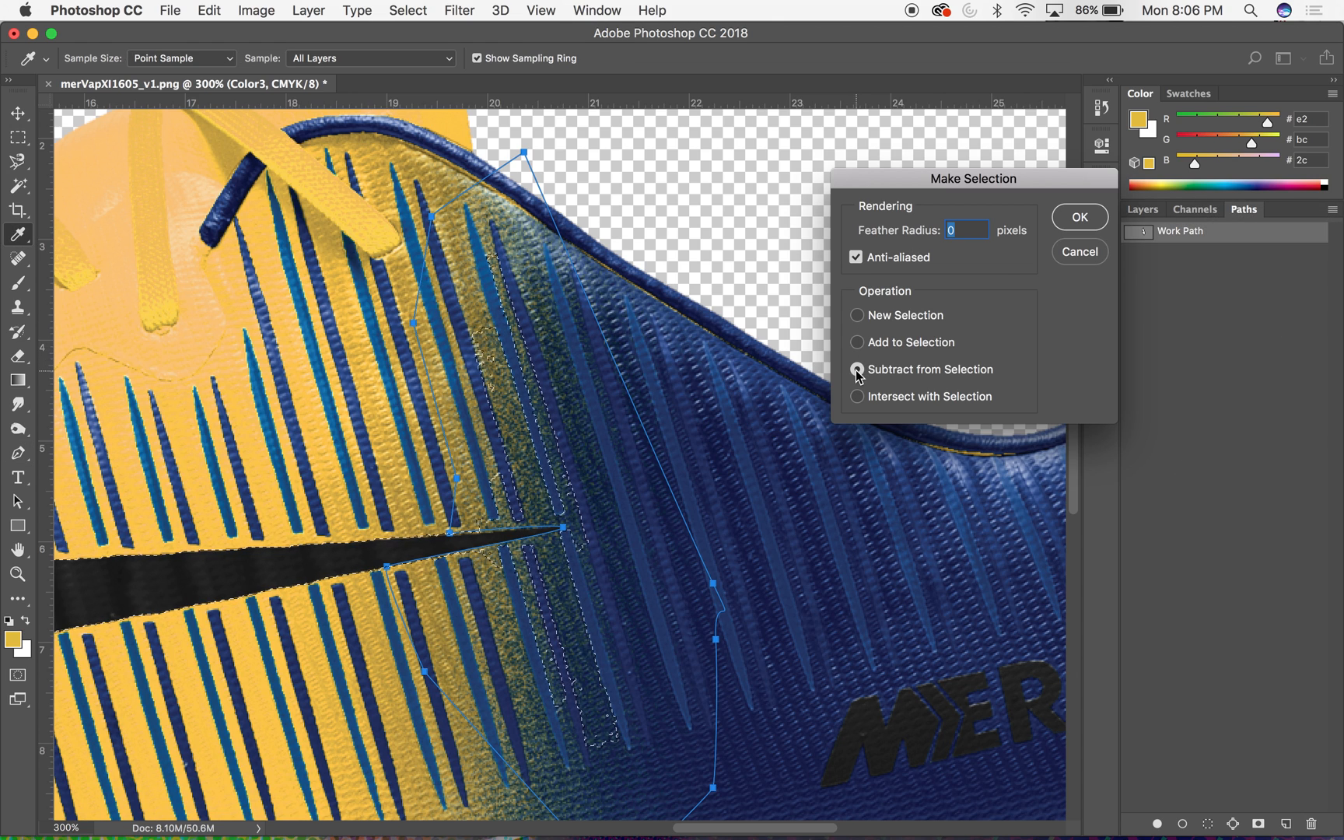
left_click(1079, 217)
key("v")
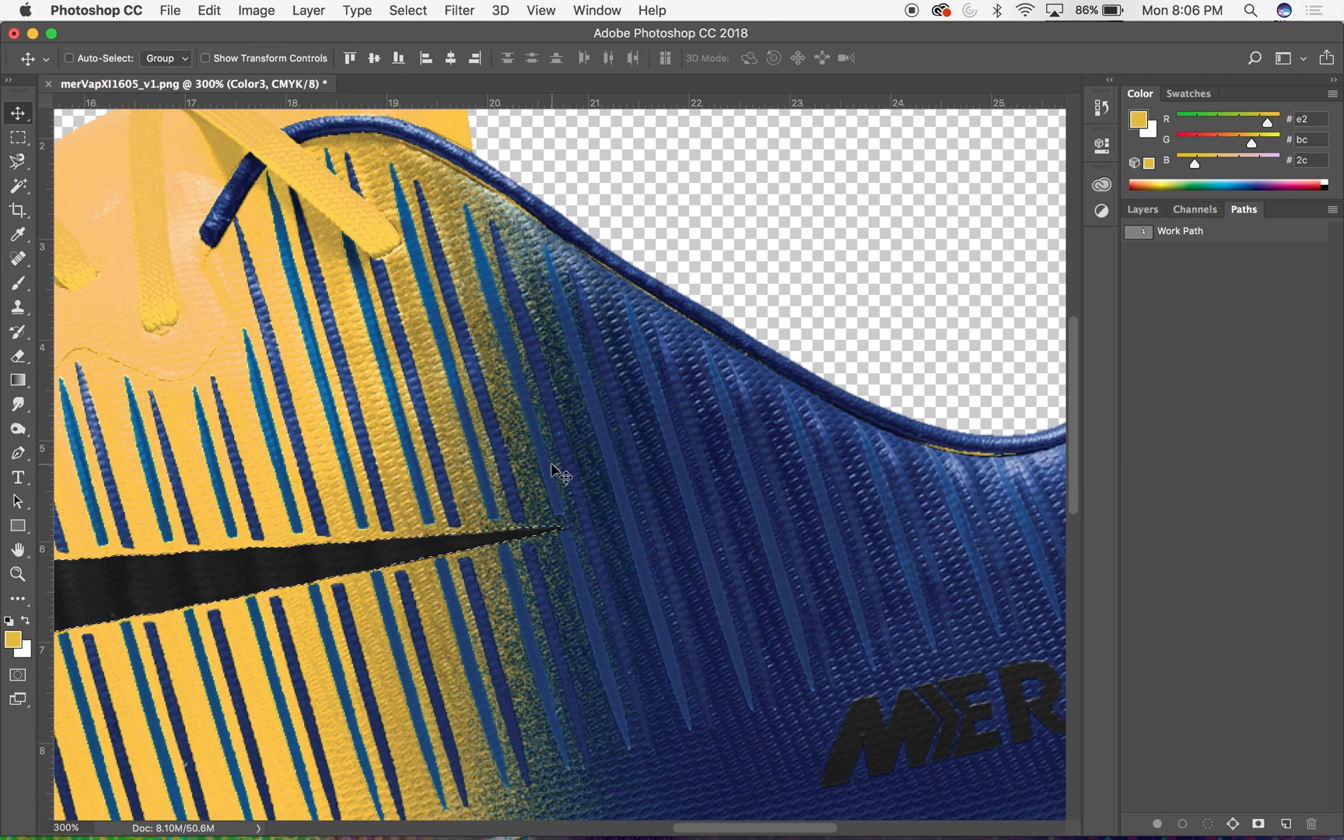
left_click(19, 676)
key("super+1")
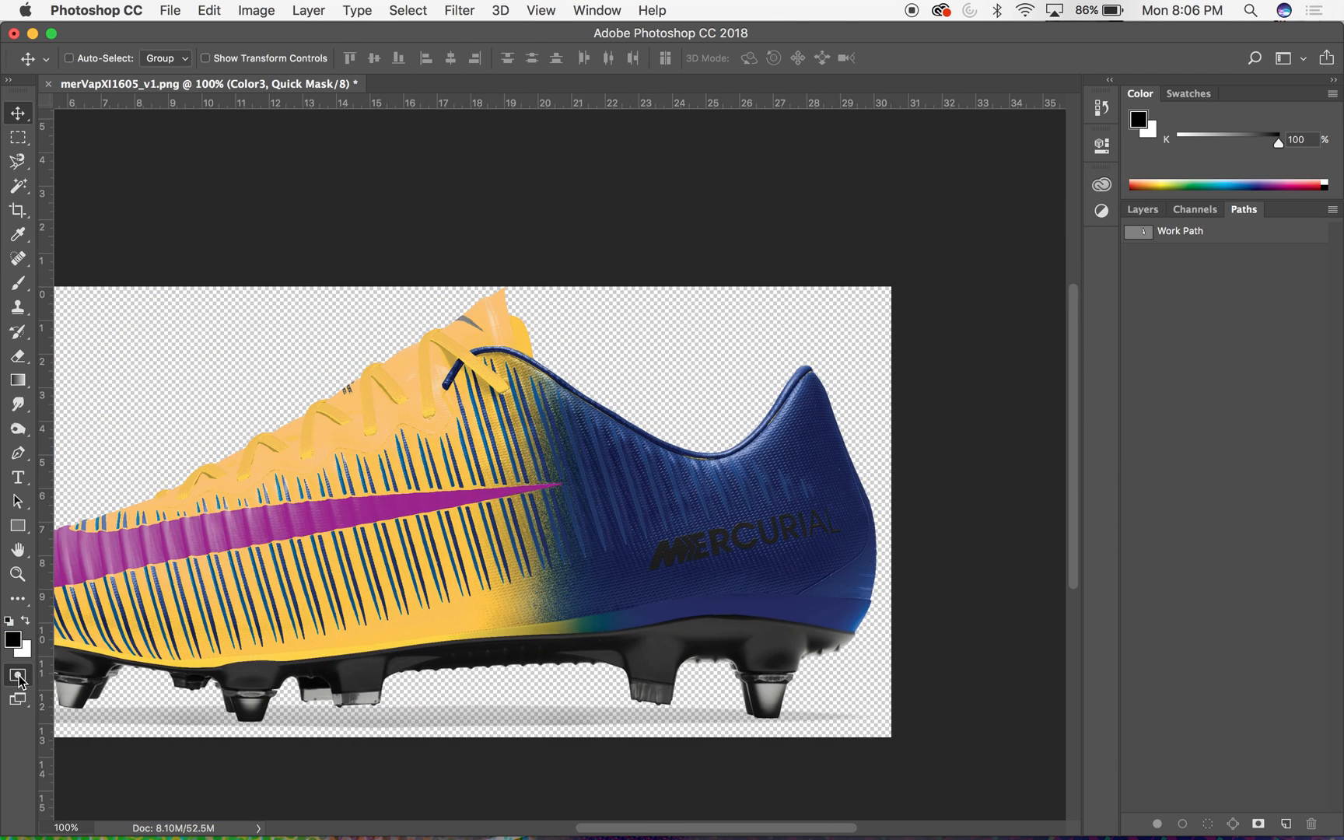
left_click(17, 675)
scroll(747, 526, "left", 10)
scroll(747, 526, "down", 3)
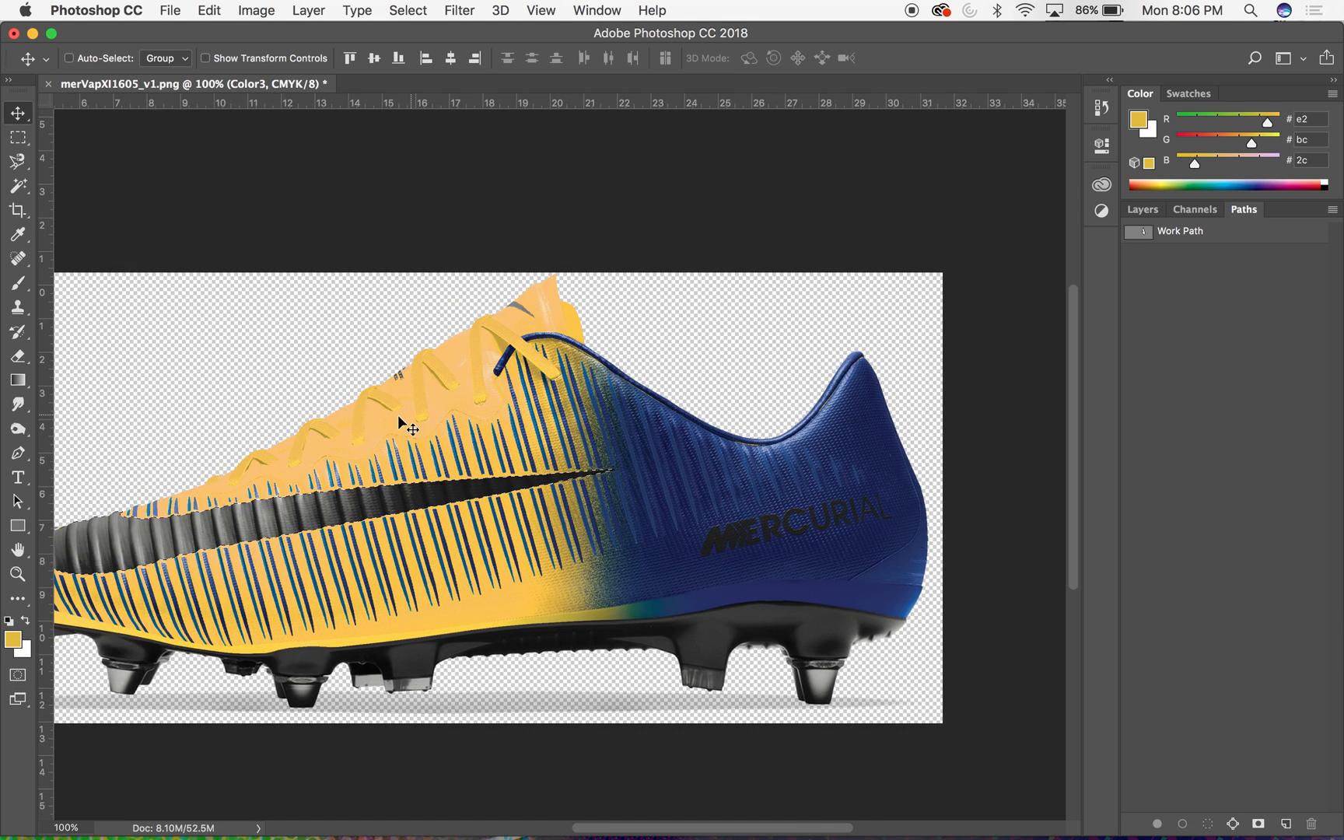
- Colorize the selected swoosh on the Color3 layer purple using Hue/Saturation with hue 286 and saturation 83, and deselect it
left_click(1143, 209)
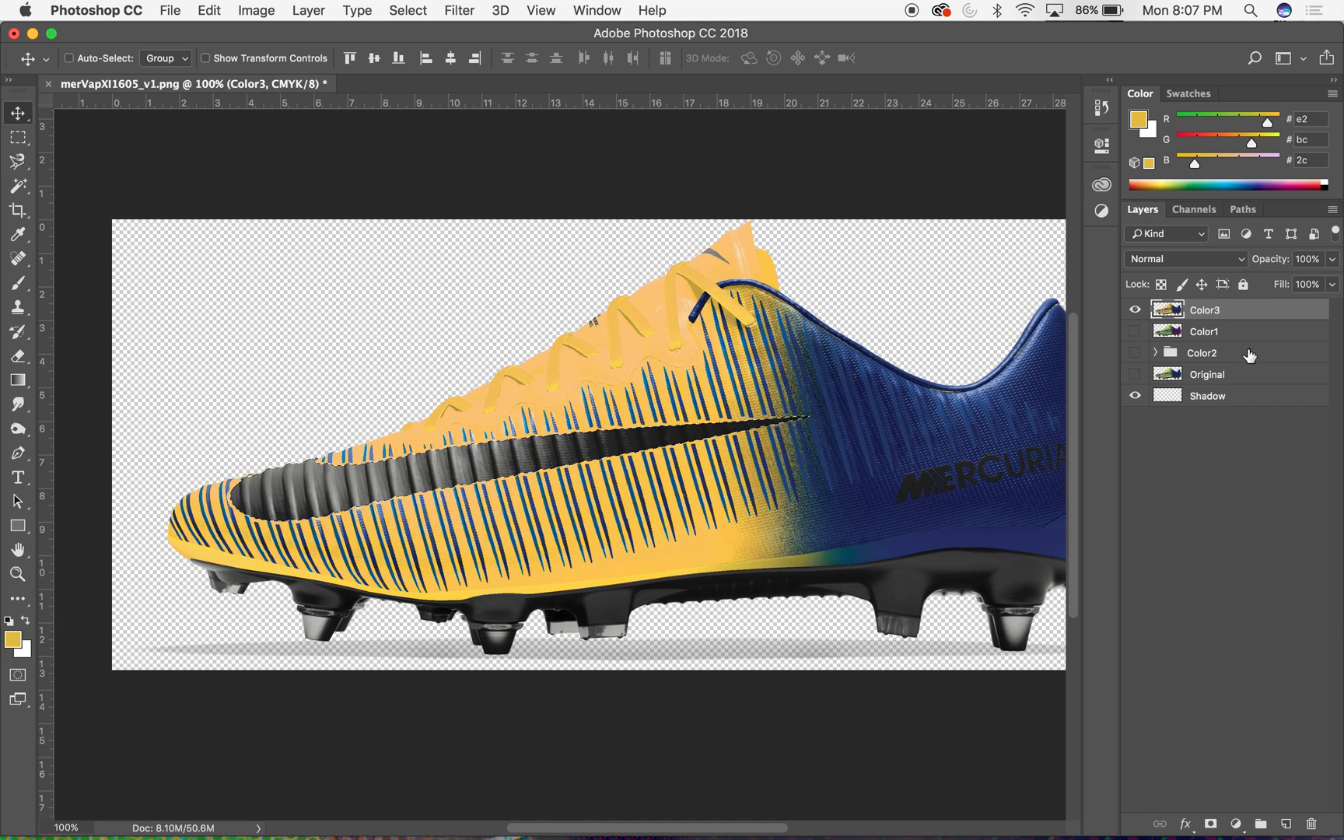
left_click(257, 10)
mouse_move(288, 61)
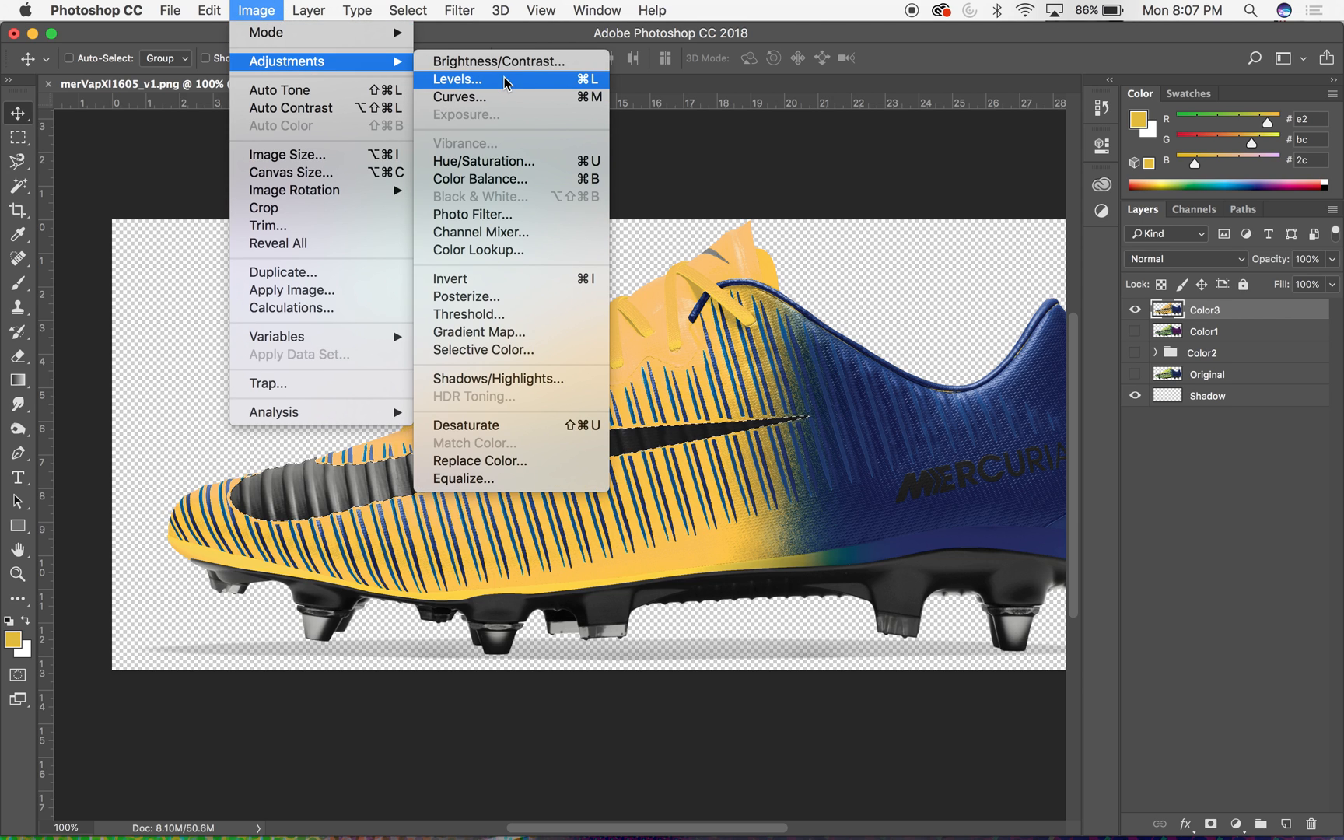
left_click(514, 162)
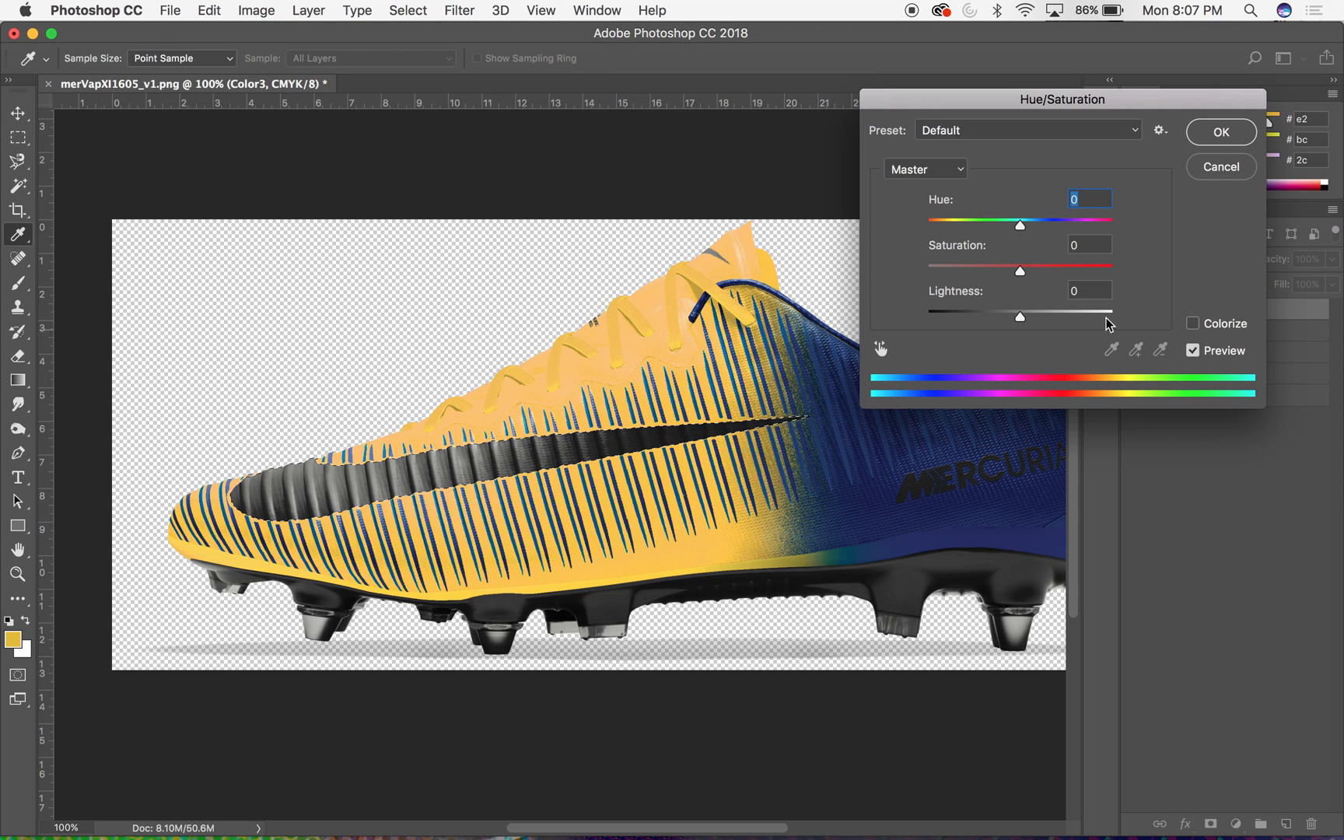
left_click_drag(1024, 225, 1075, 224)
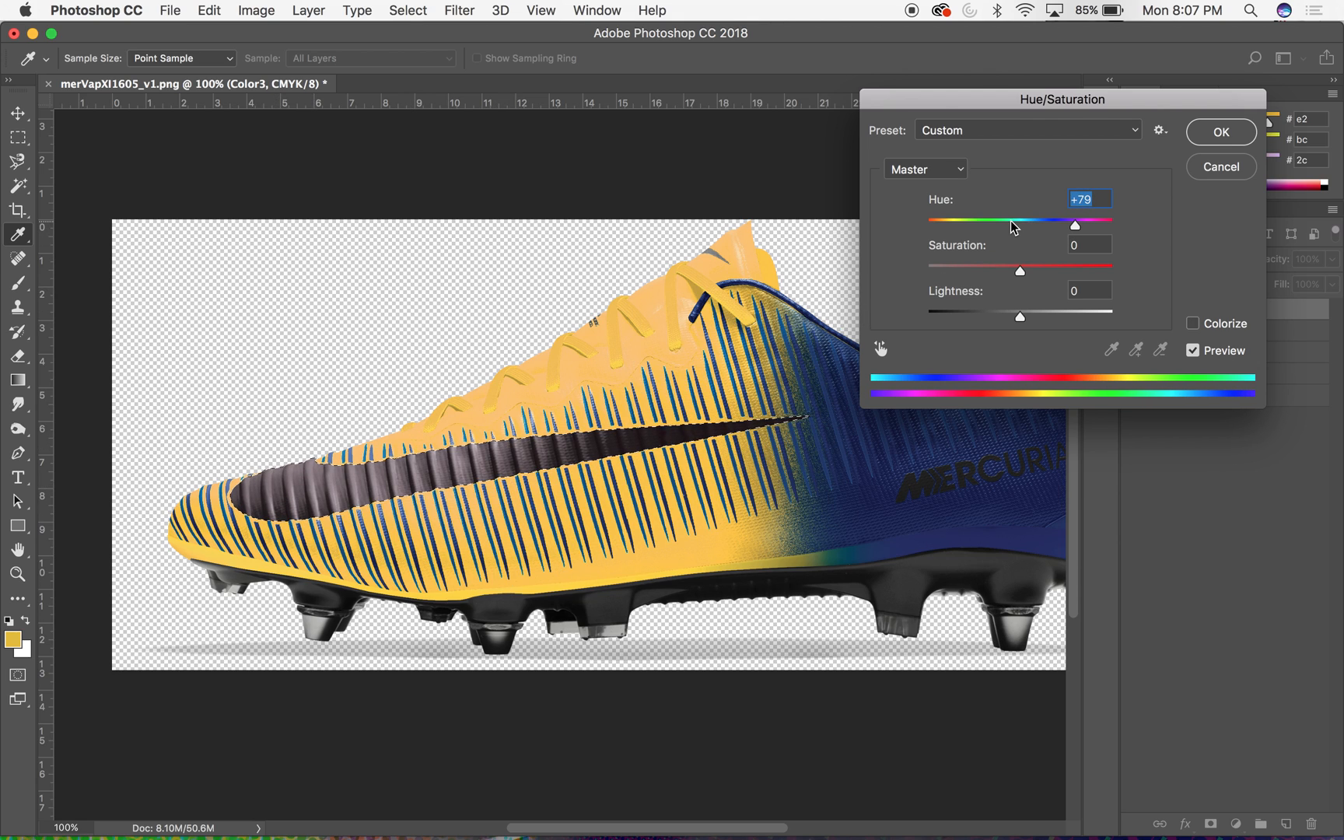
left_click(1194, 324)
left_click_drag(972, 267, 1043, 272)
left_click_drag(951, 224, 1078, 225)
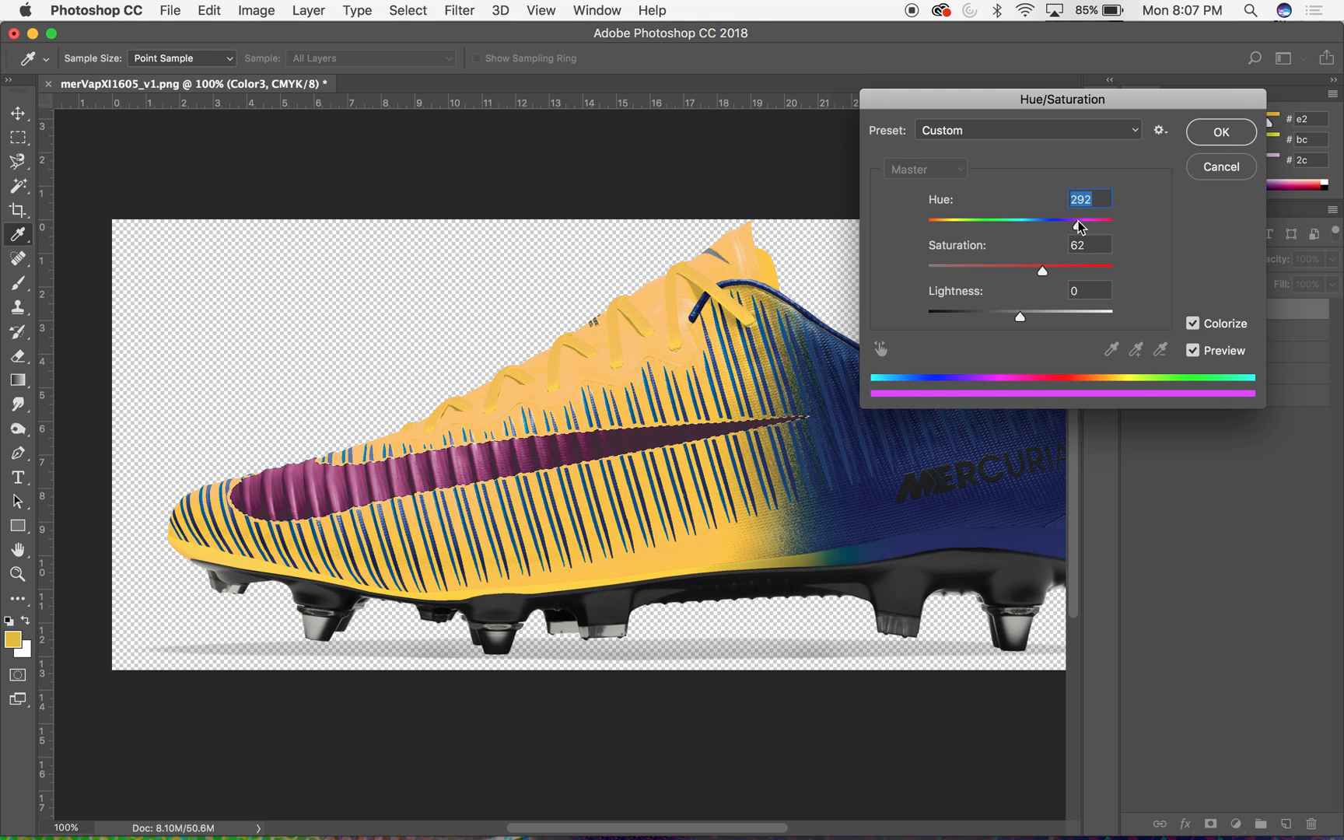
left_click_drag(1043, 272, 1075, 228)
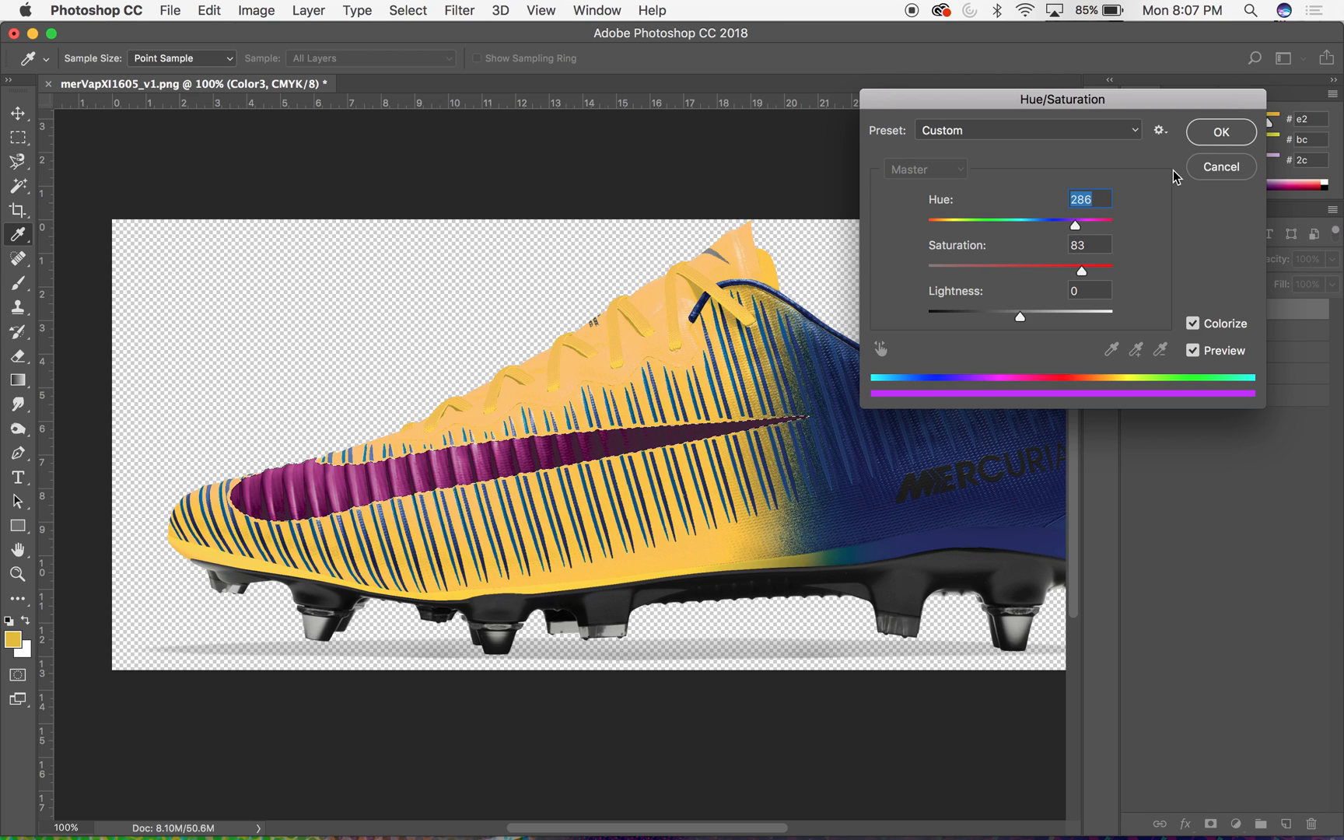
left_click(1222, 132)
key("v")
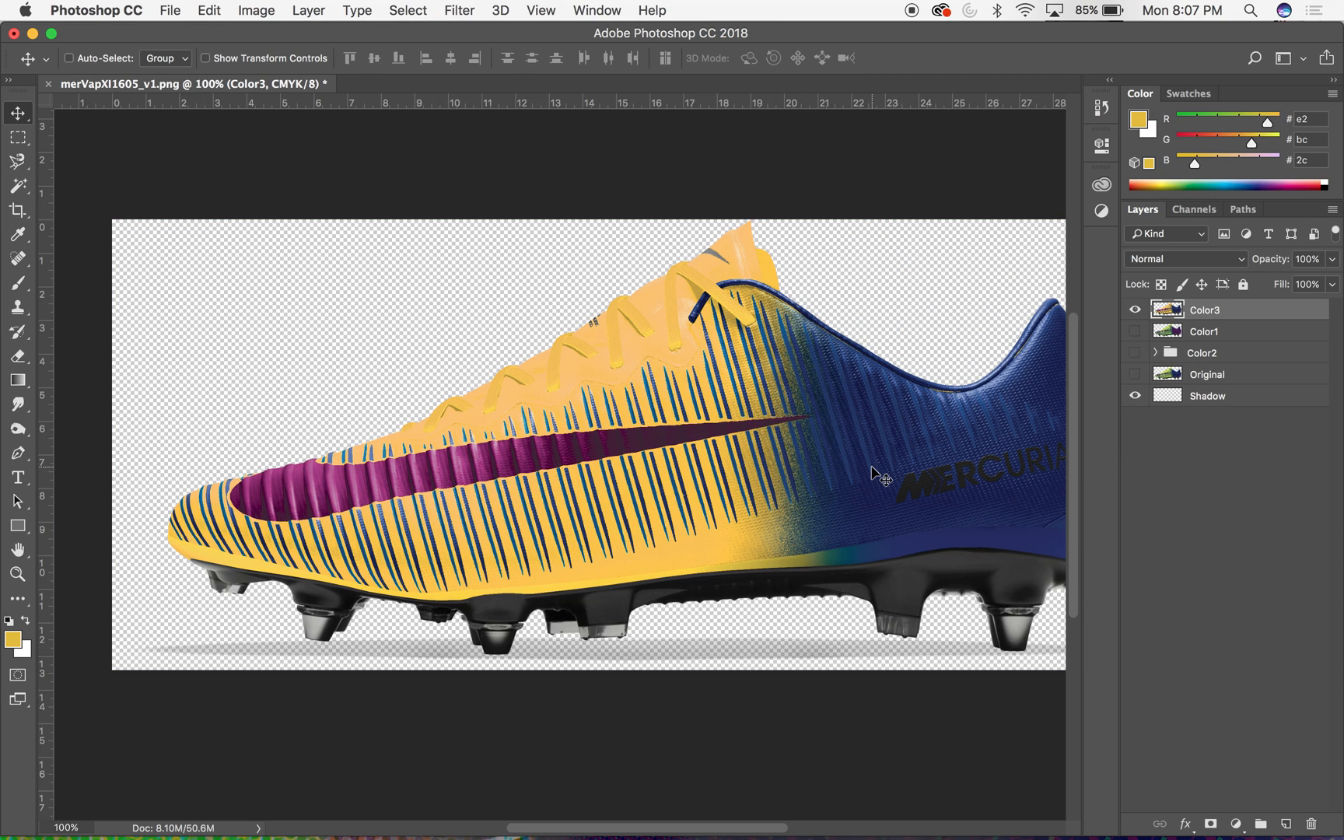
- Begin saving the document under a new name and create a folder named Category A on the Desktop for it
key("super+minus")
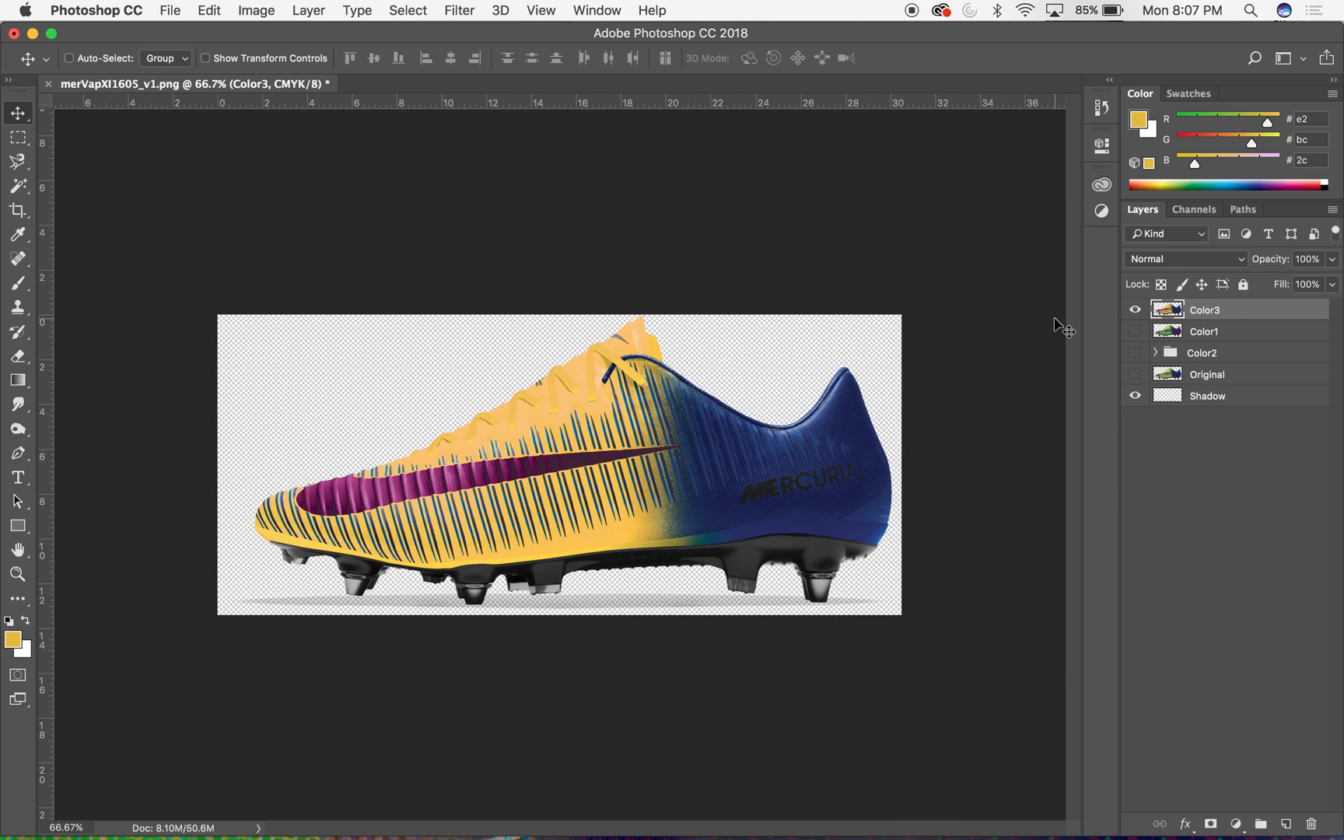
left_click(182, 9)
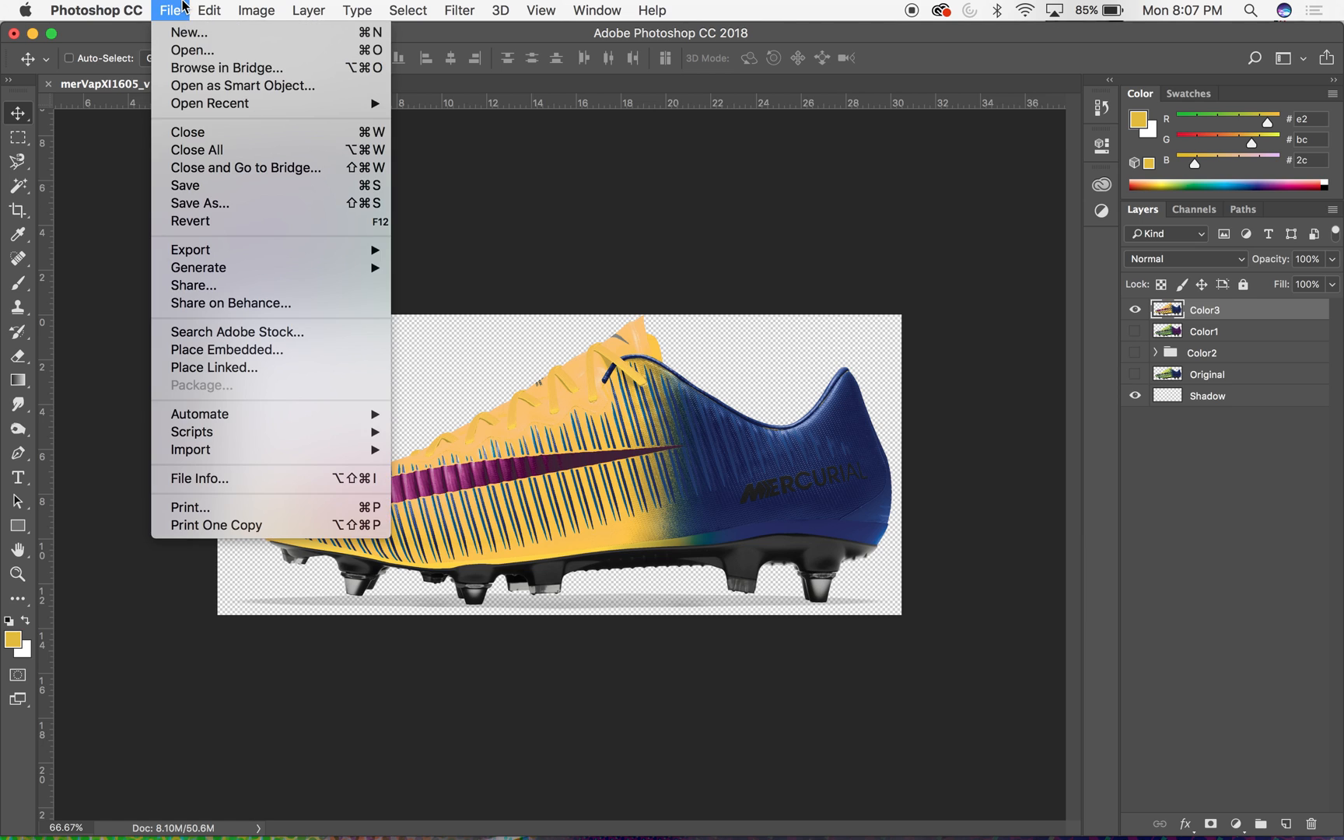
left_click(212, 206)
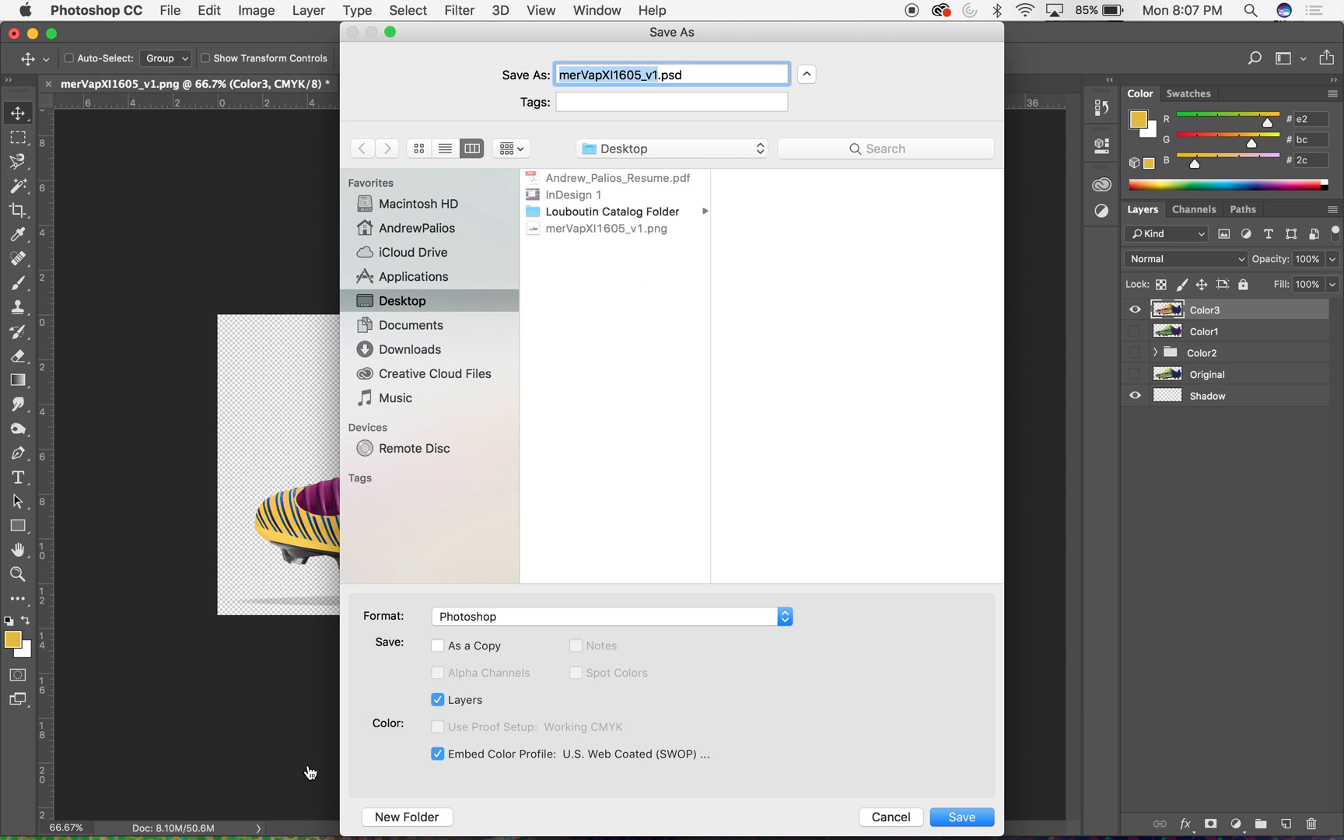
left_click(407, 817)
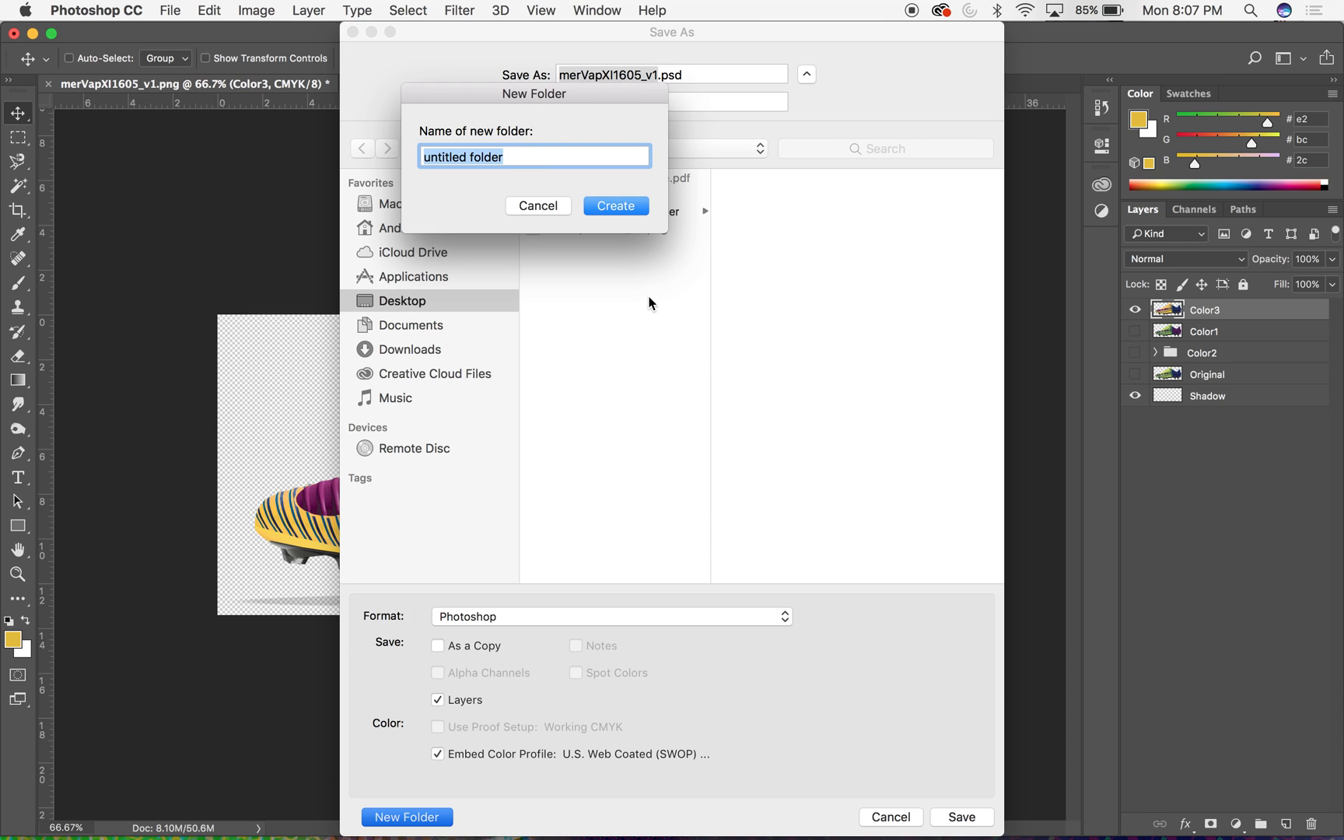
type("C")
key("BackSpace")
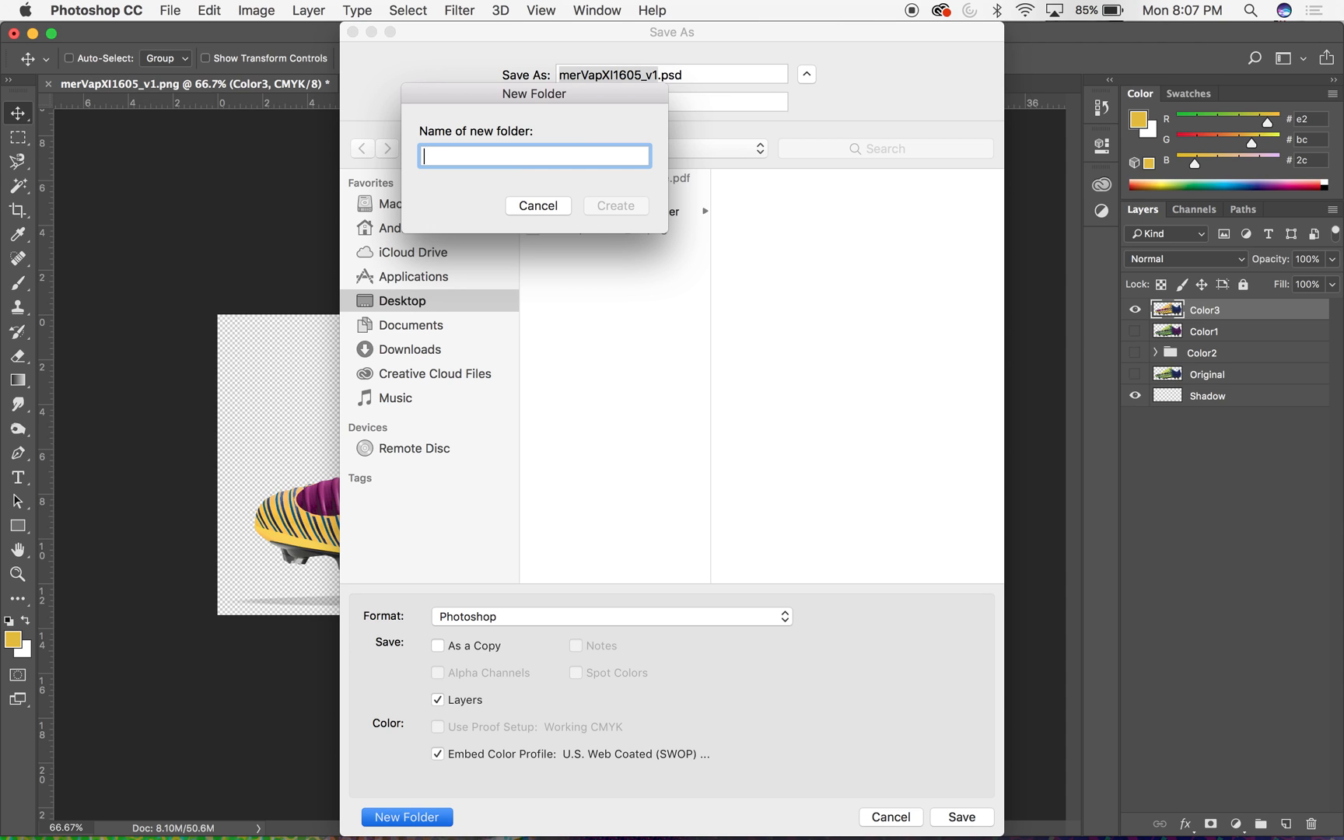
type("Cat")
type("egory ")
type("I")
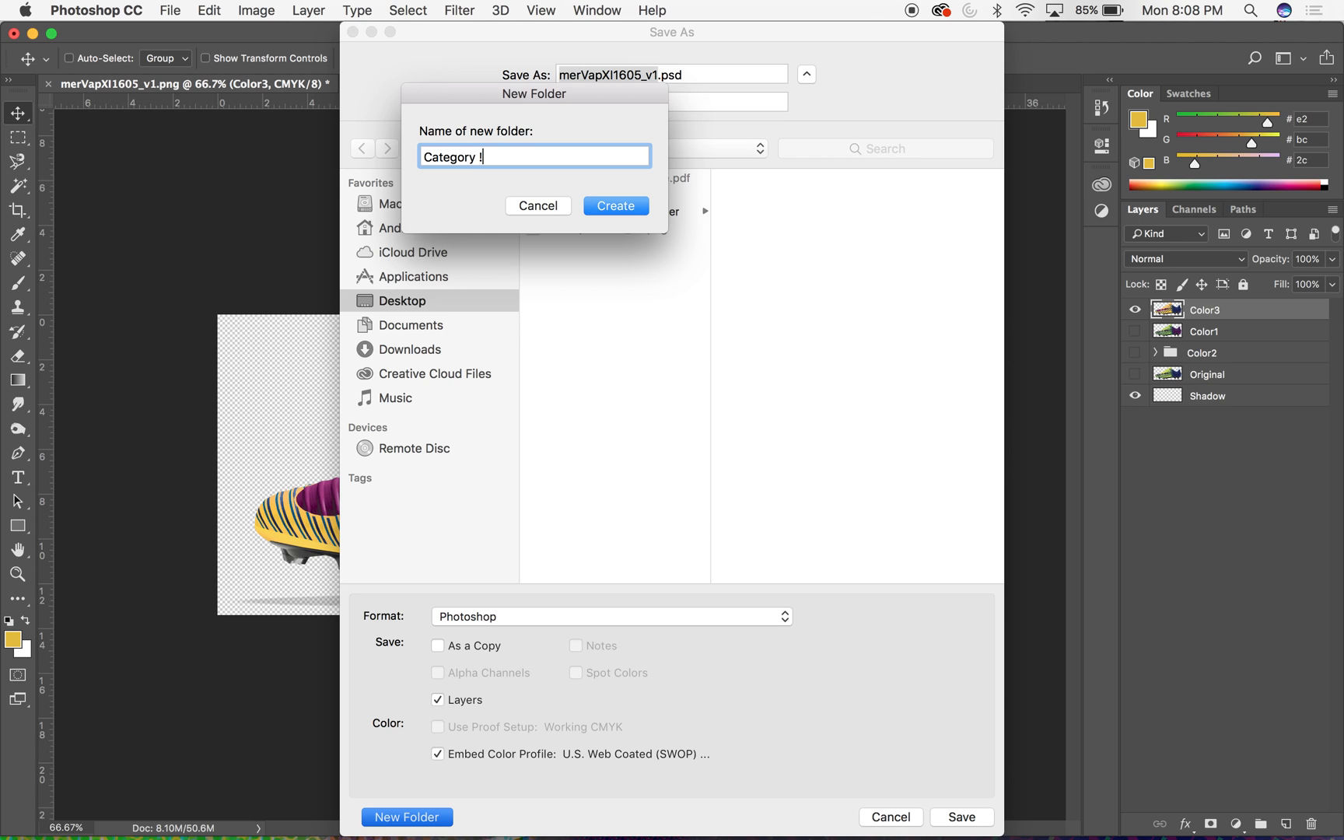
key("BackSpace")
type("A")
left_click(646, 212)
left_click(817, 232)
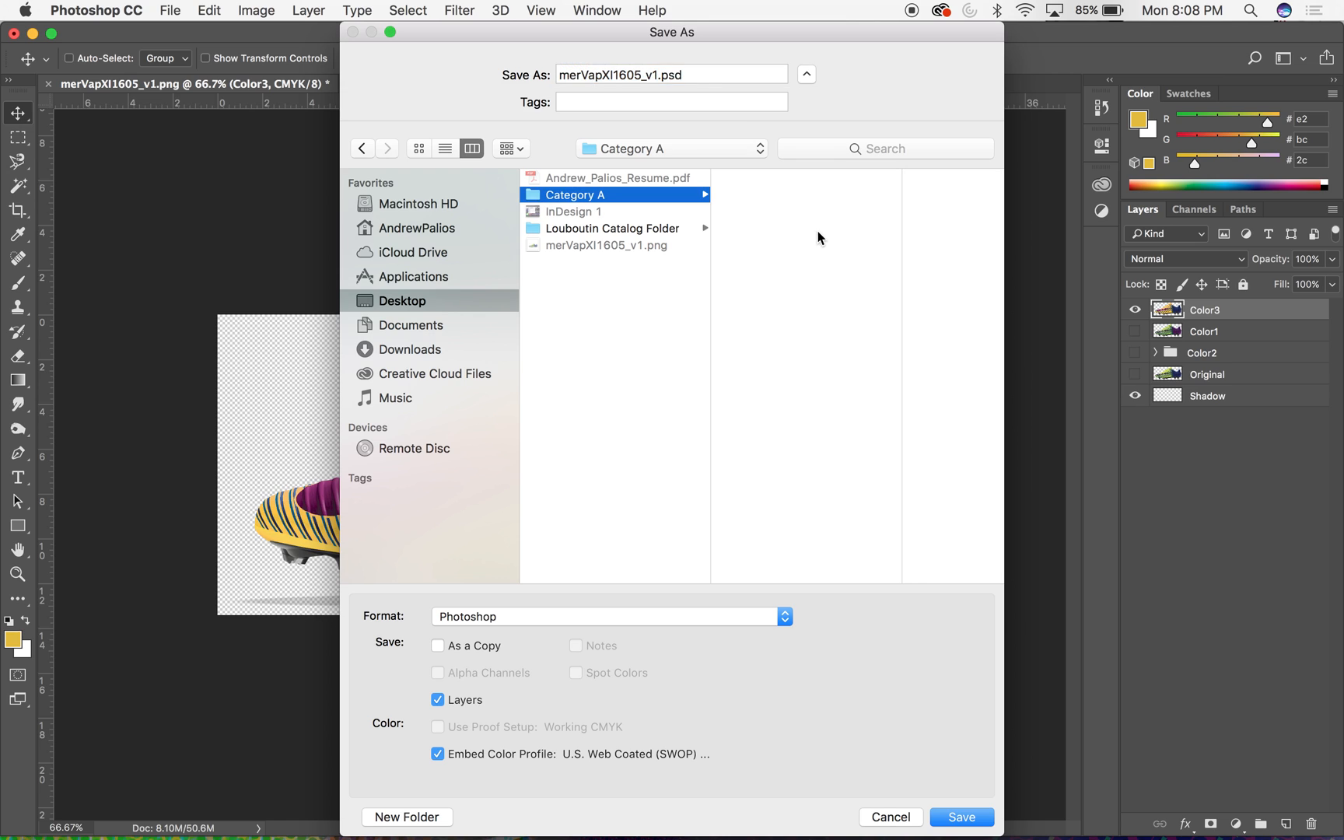
- Save the document as Soccer1.psd in Photoshop format inside the Category A folder, keeping layers and Maximize Compatibility on
left_click_drag(657, 74, 556, 74)
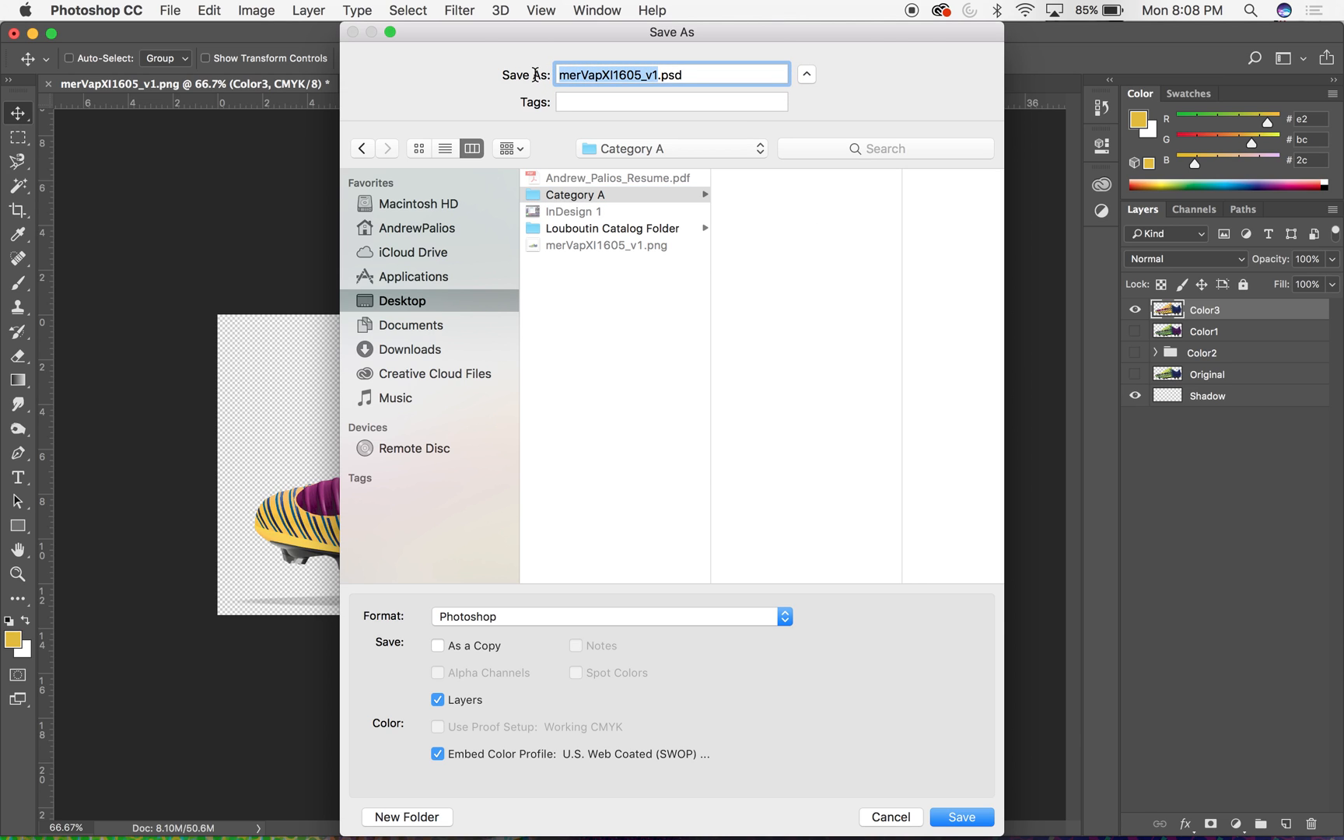
type("Soccer1")
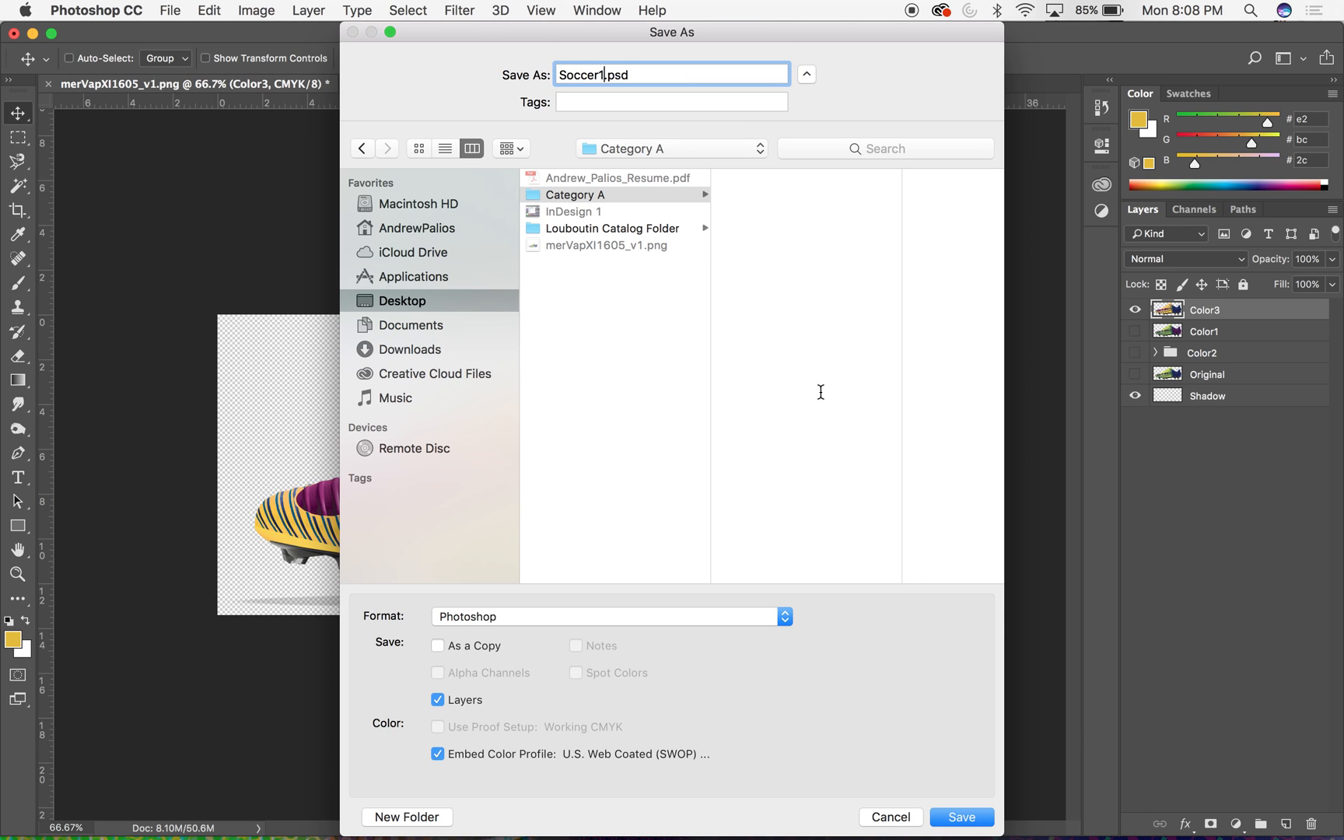
left_click(840, 435)
left_click(970, 819)
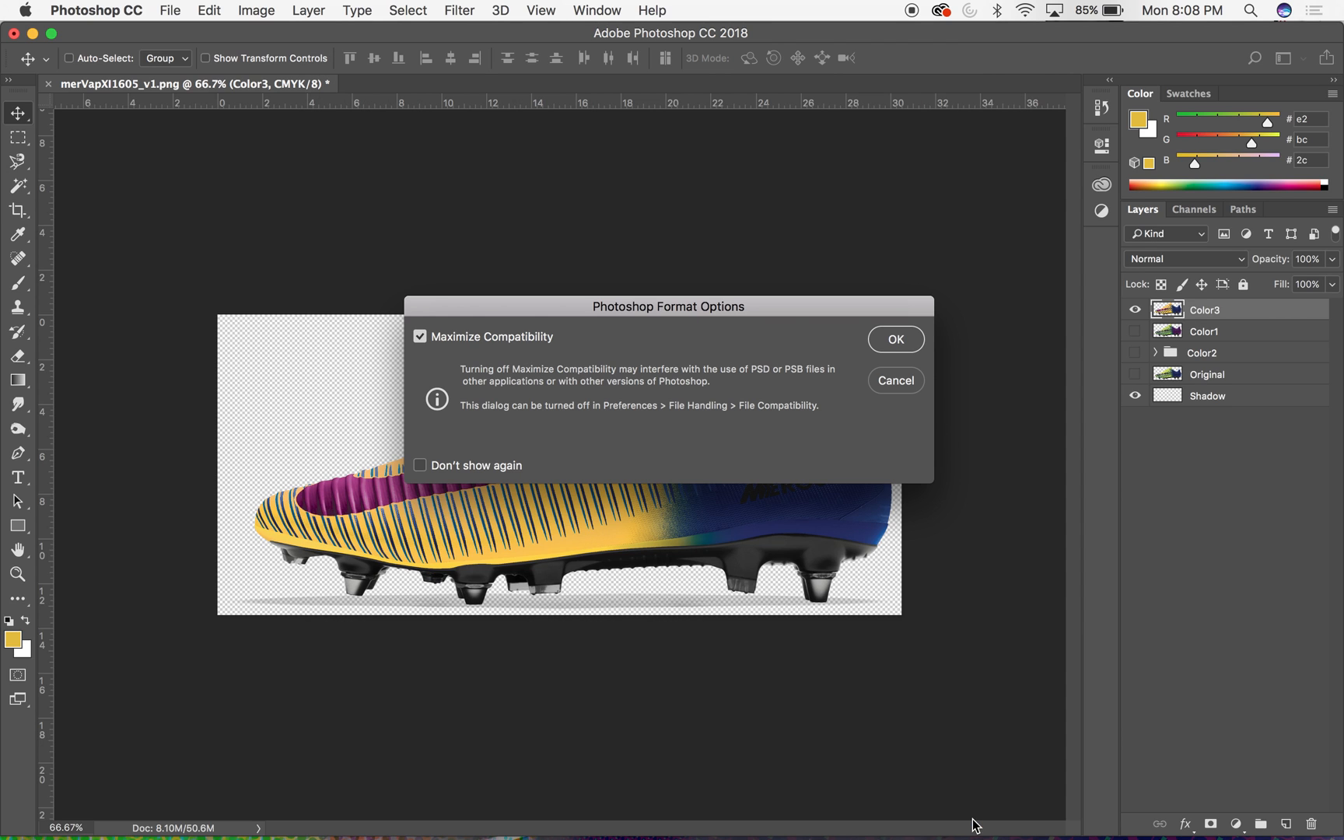
left_click(897, 347)
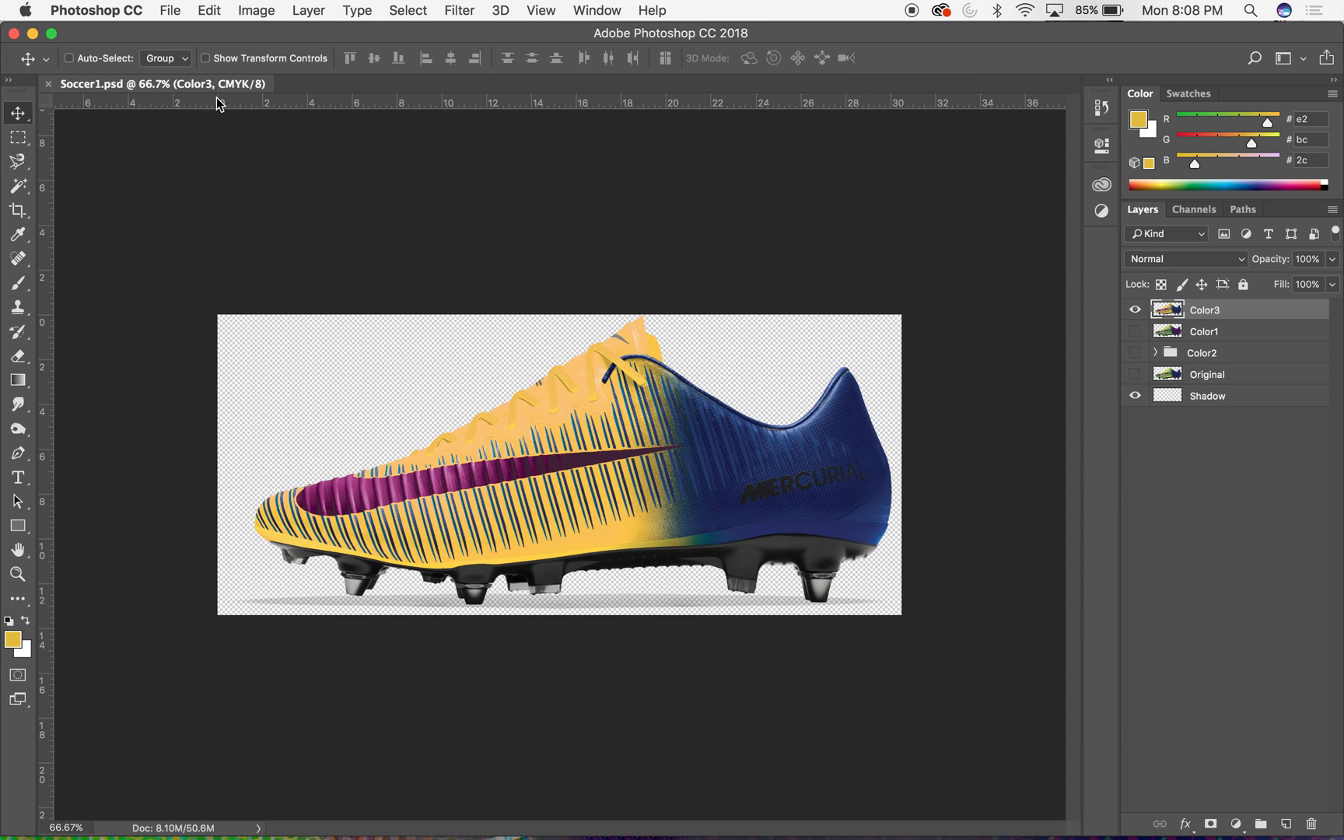
- Close the Soccer1.psd document and the Photoshop window, and switch to the Shoe Catalog Template document in InDesign
left_click(48, 83)
left_click(14, 33)
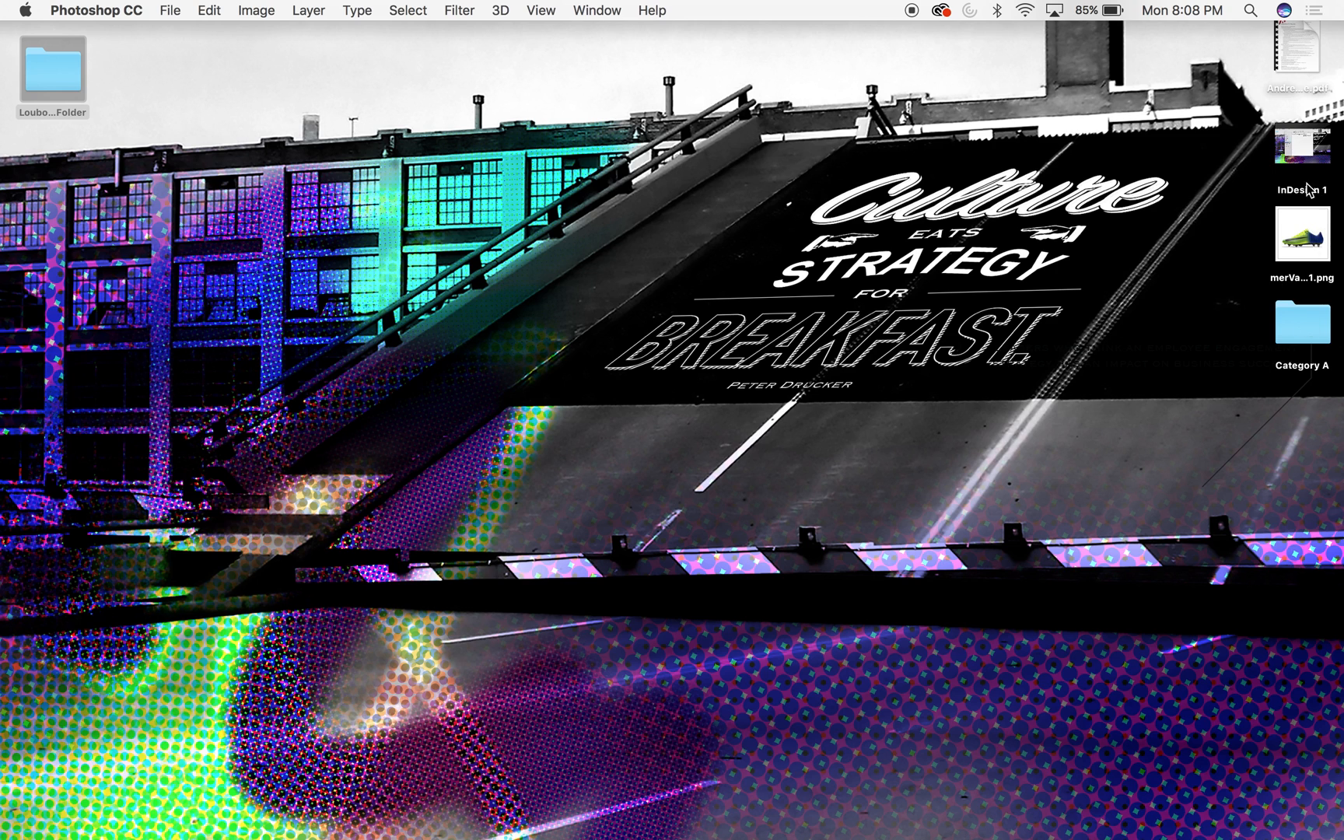
mouse_move(615, 833)
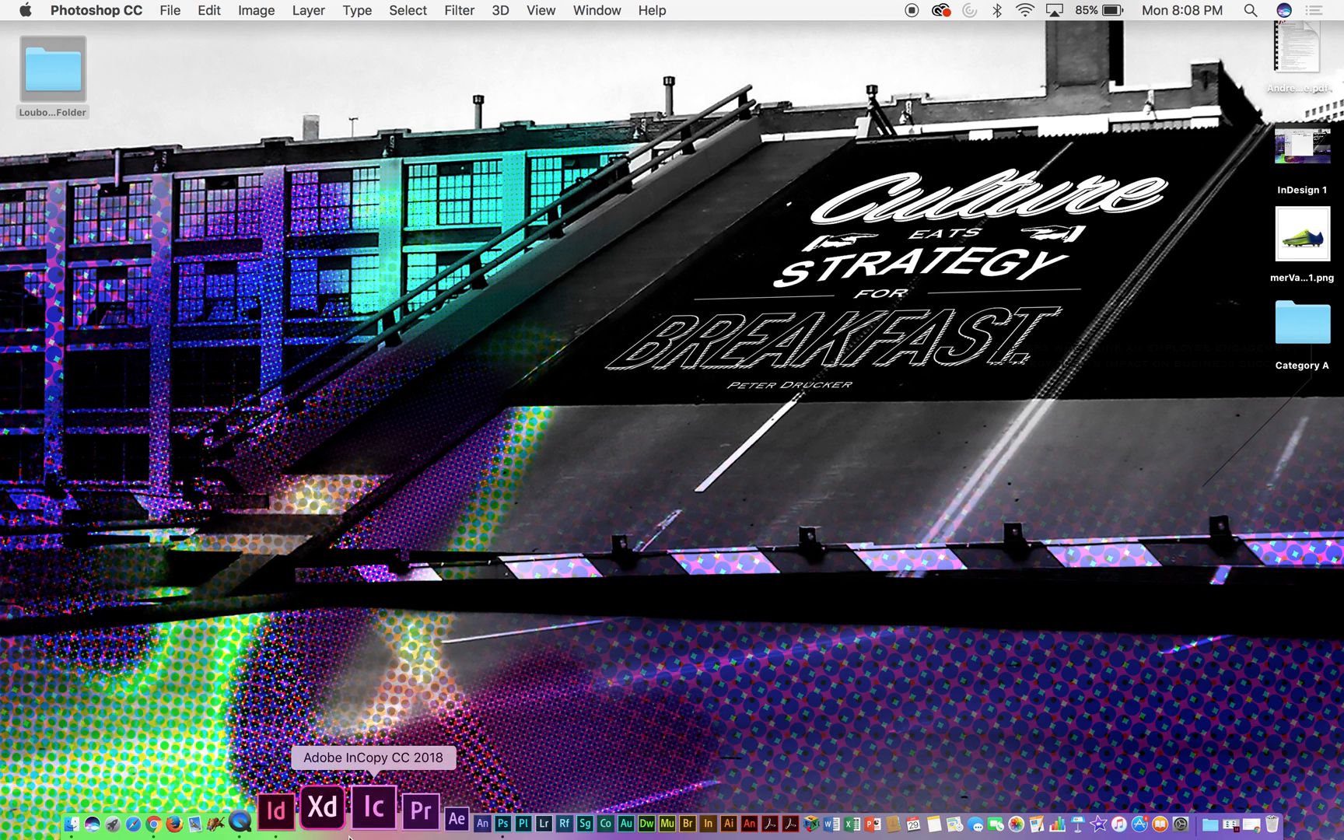
left_click(324, 807)
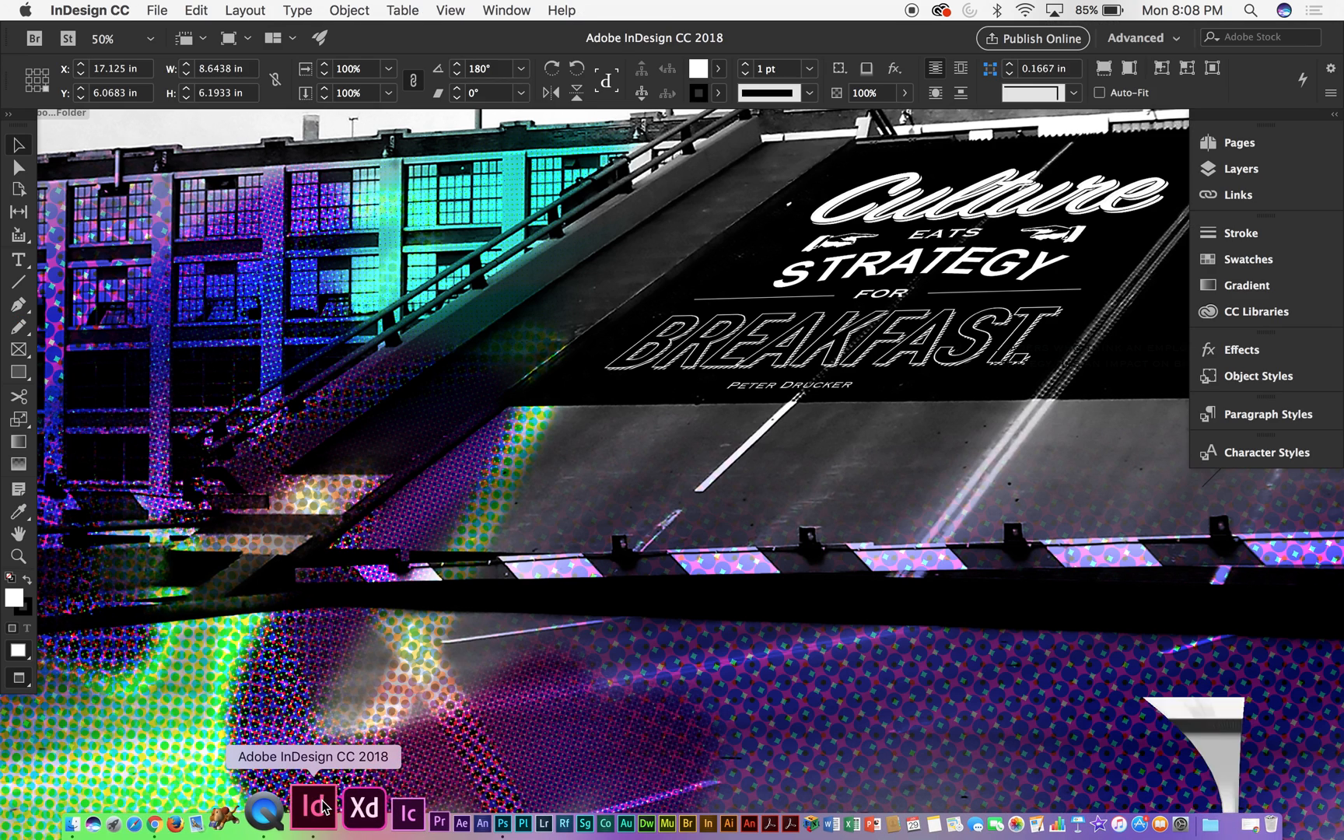
left_click(429, 187)
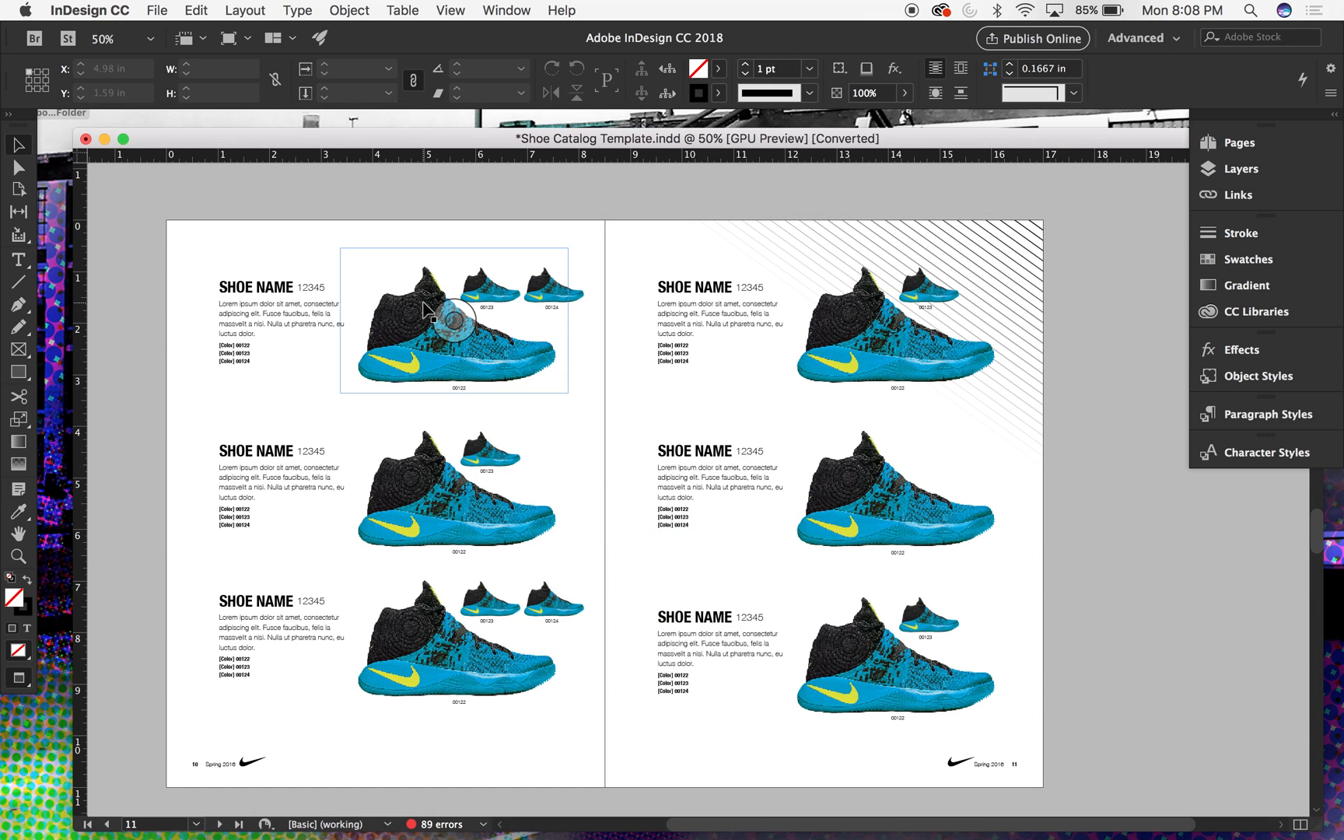
- Relink the large shoe image in the first product entry on page 10 to Soccer1.psd from the Desktop's Category A folder
left_click(365, 279)
key("super+equal")
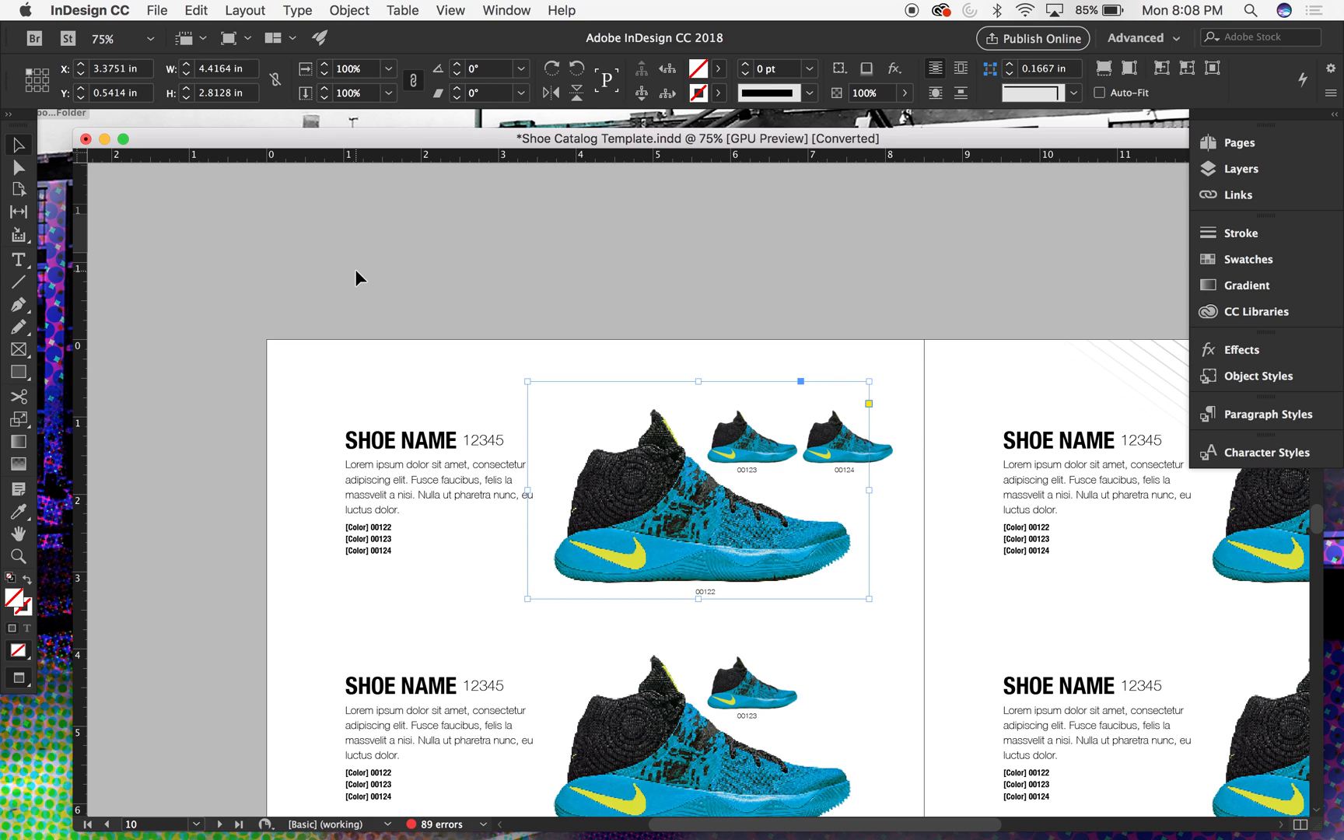
scroll(501, 396, "down", 3)
scroll(501, 396, "right", 3)
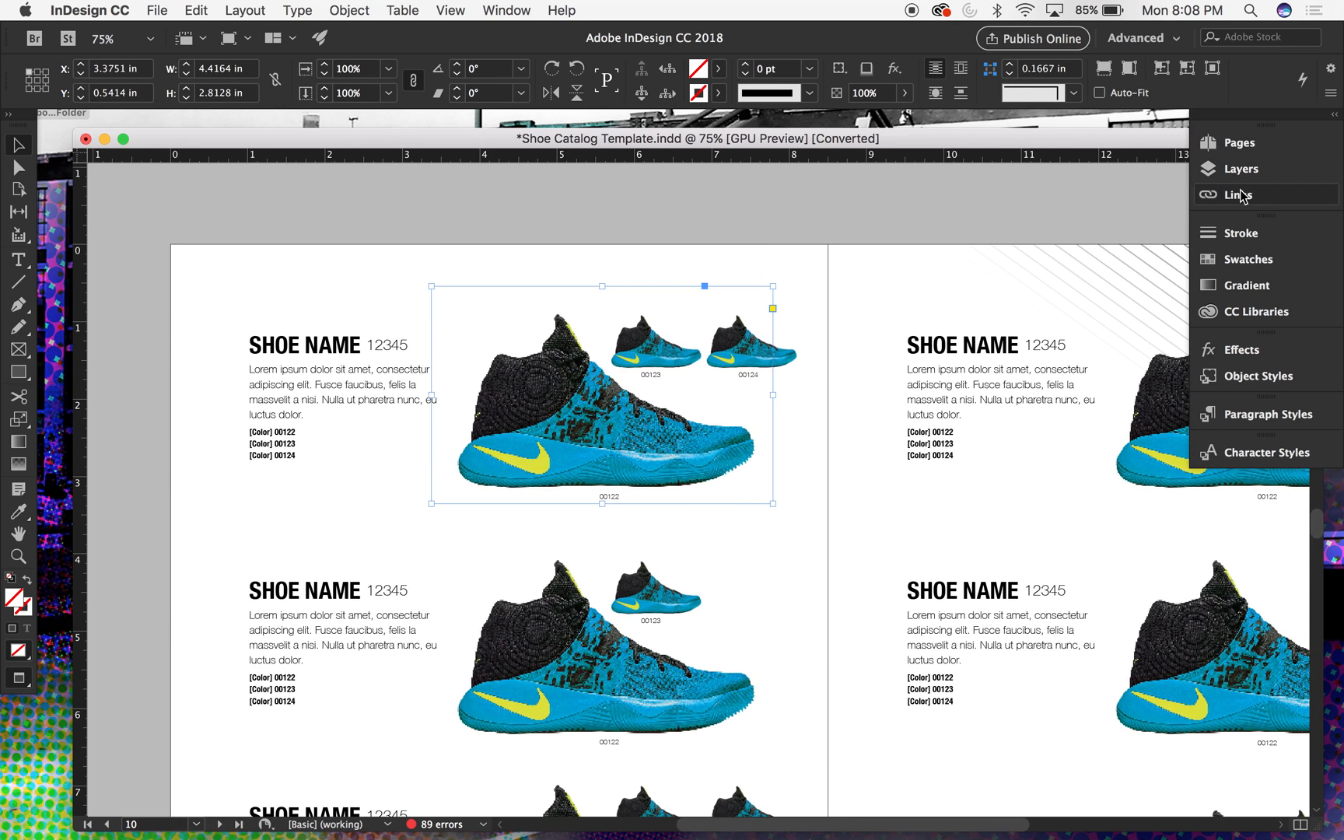
scroll(960, 280, "right", 3)
scroll(960, 280, "down", 1)
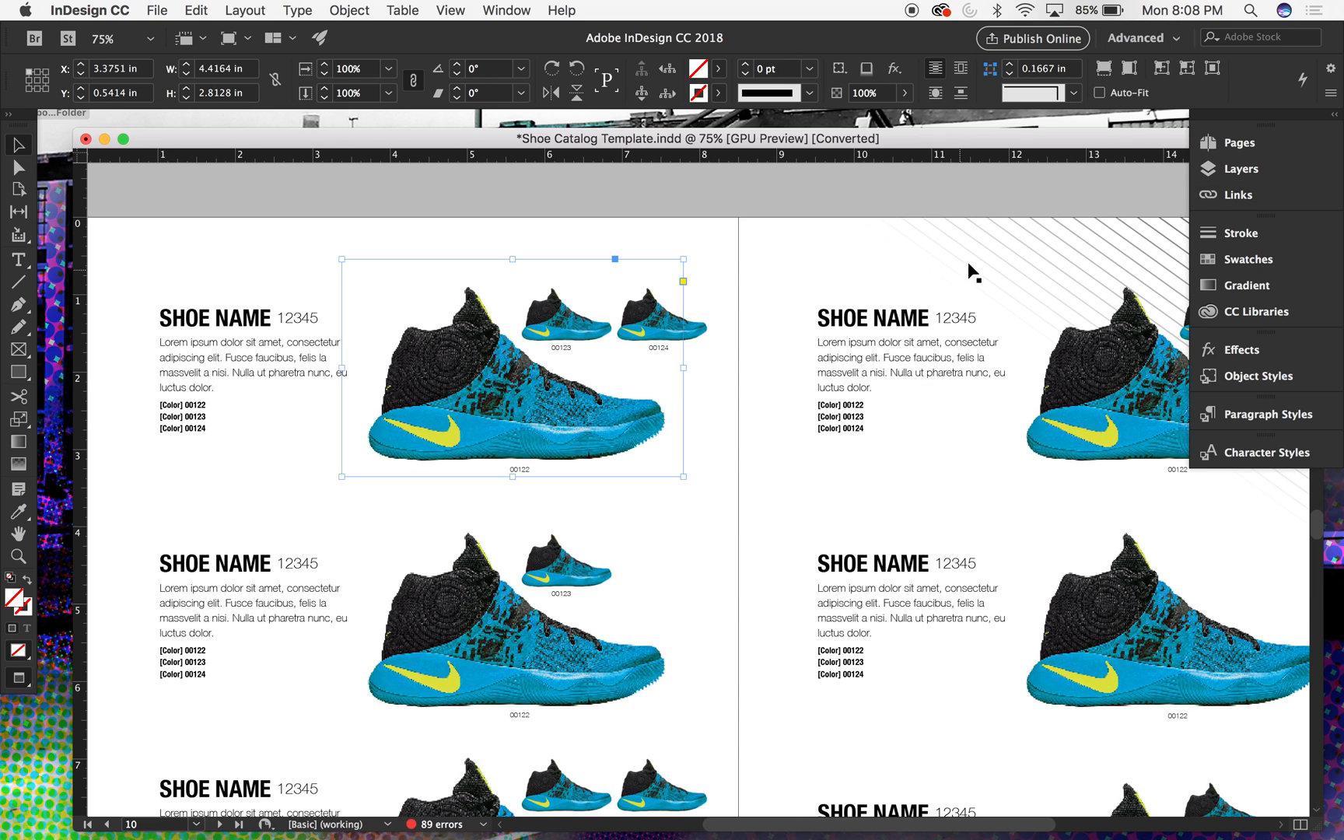
left_click(1245, 194)
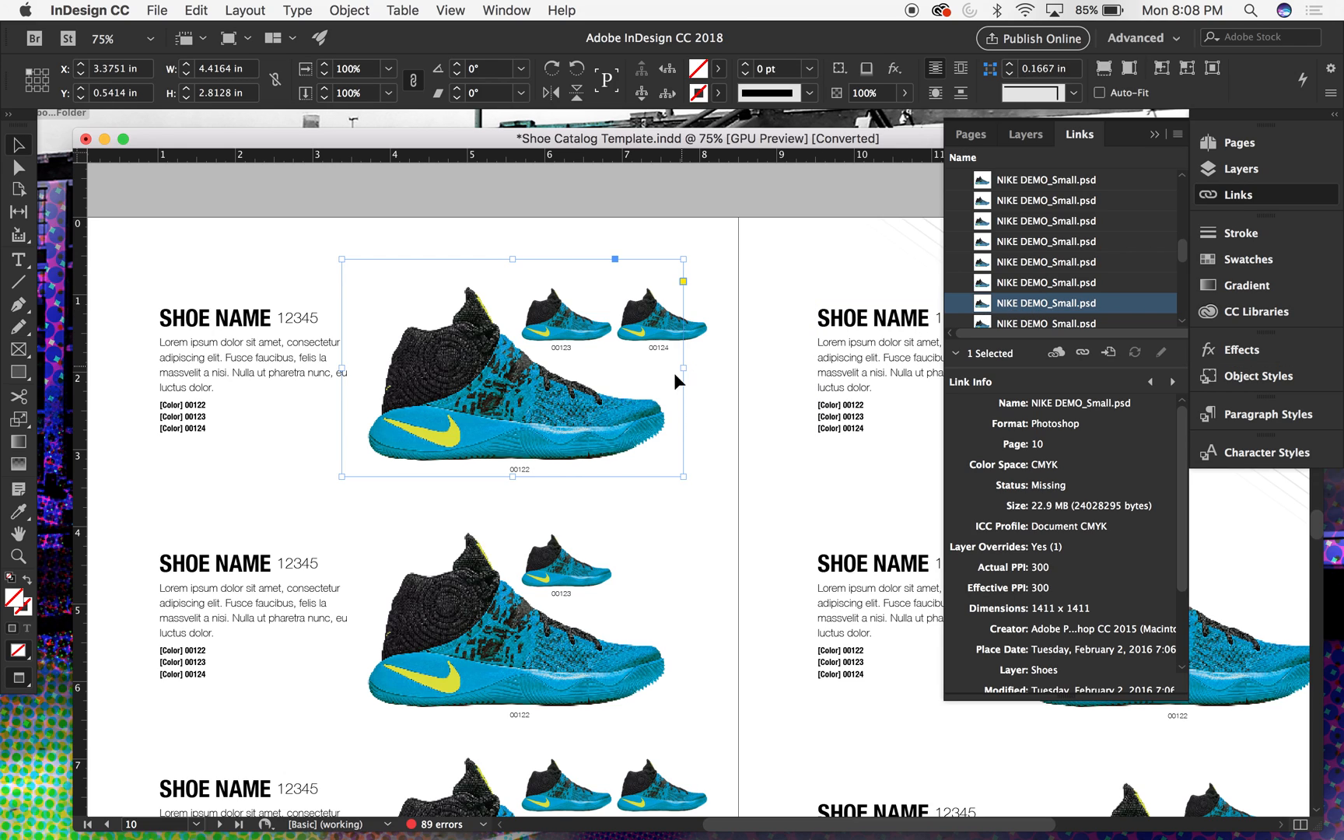
left_click(1082, 354)
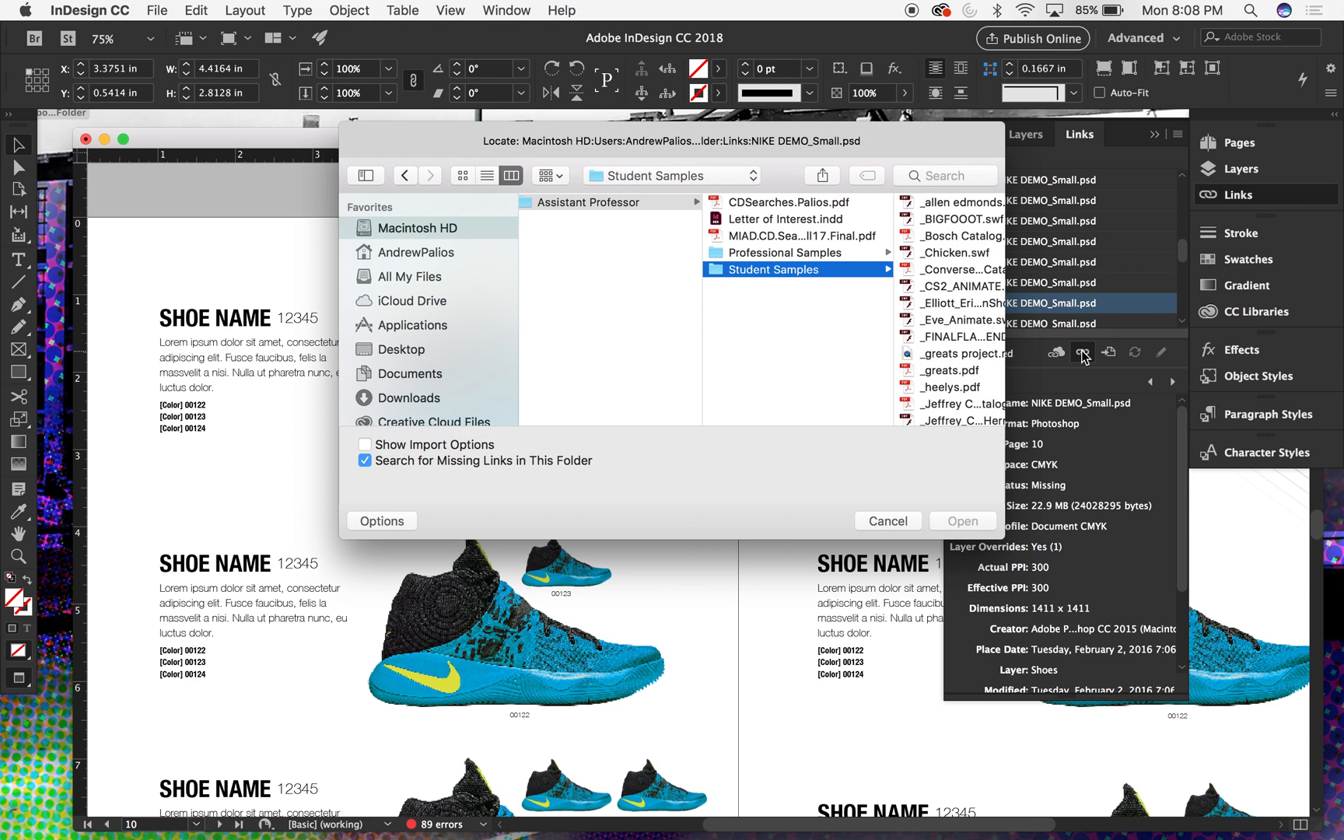
scroll(883, 325, "left", 5)
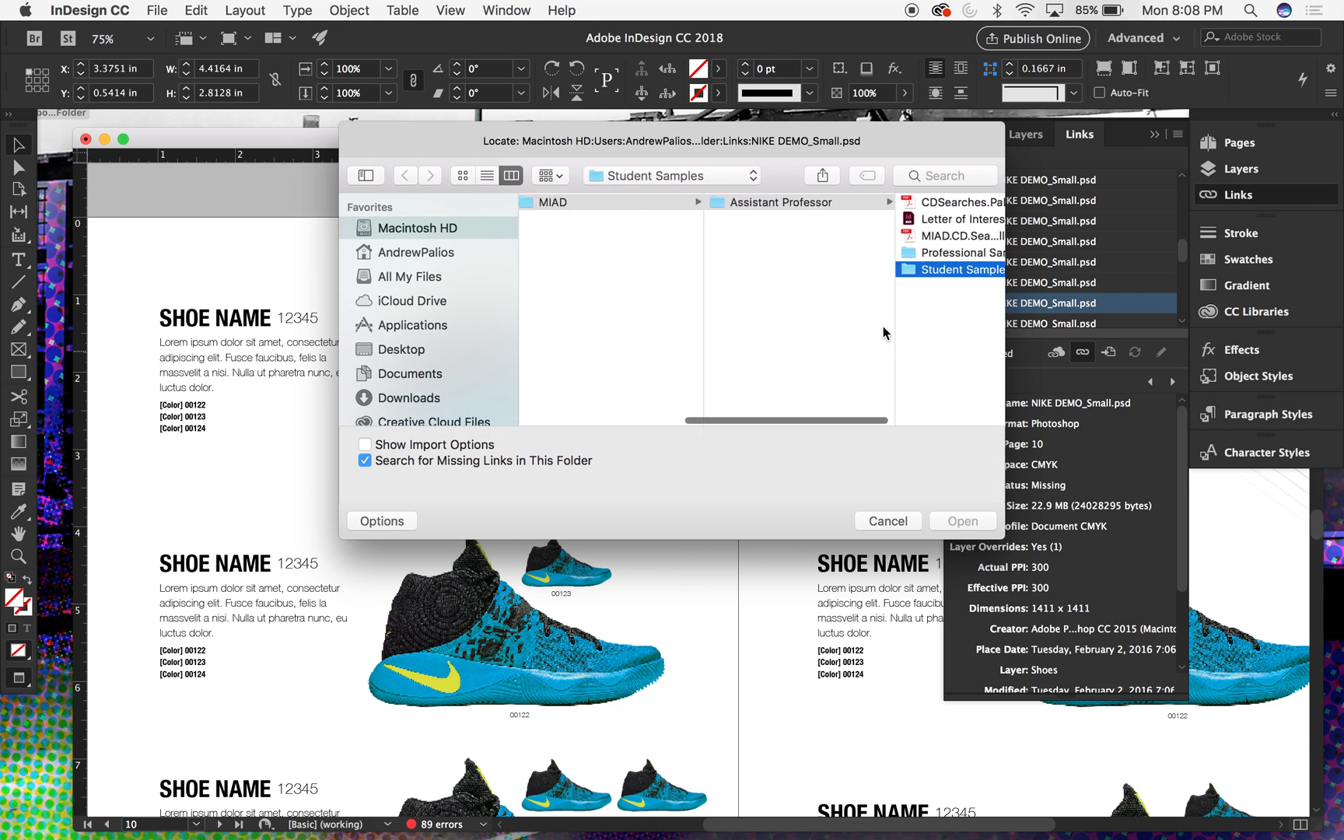
scroll(729, 273, "left", 3)
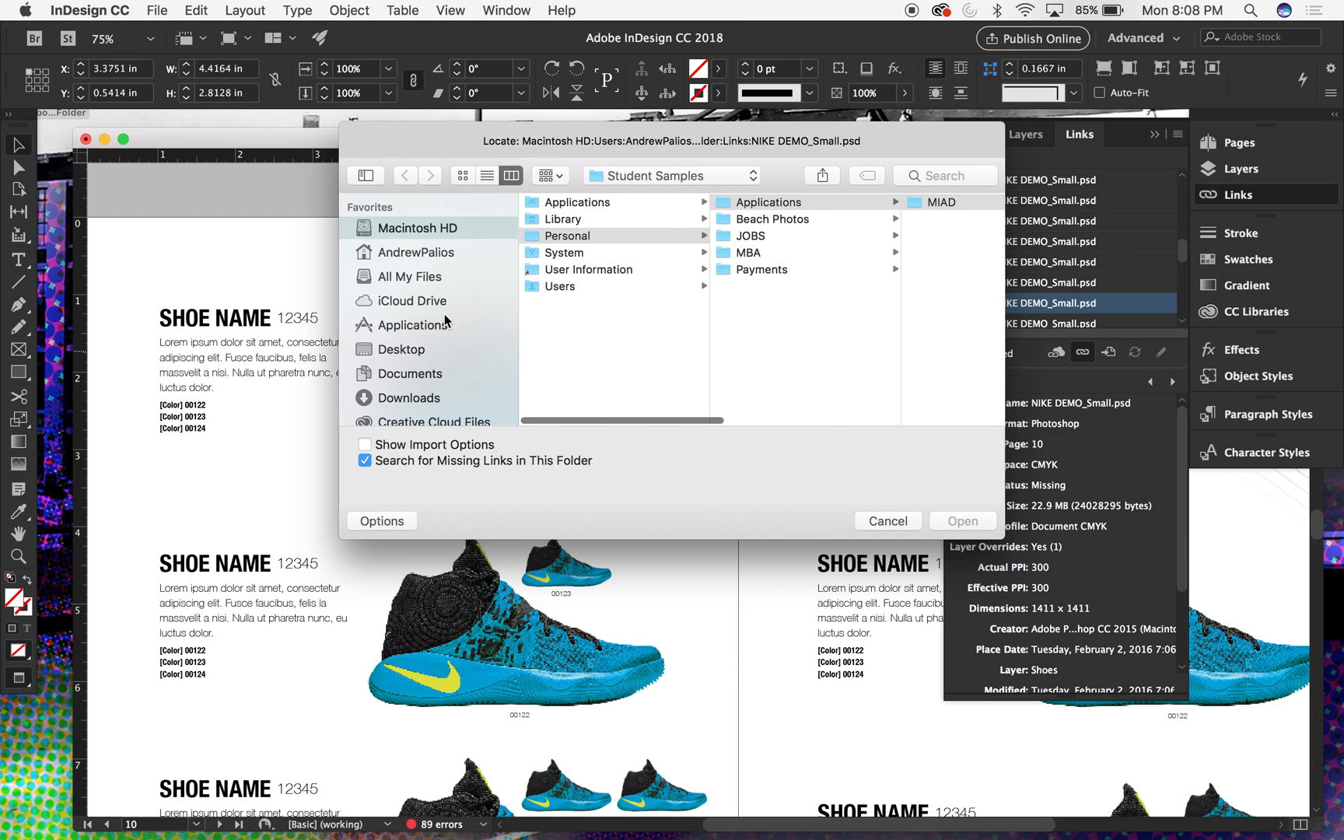
left_click(397, 348)
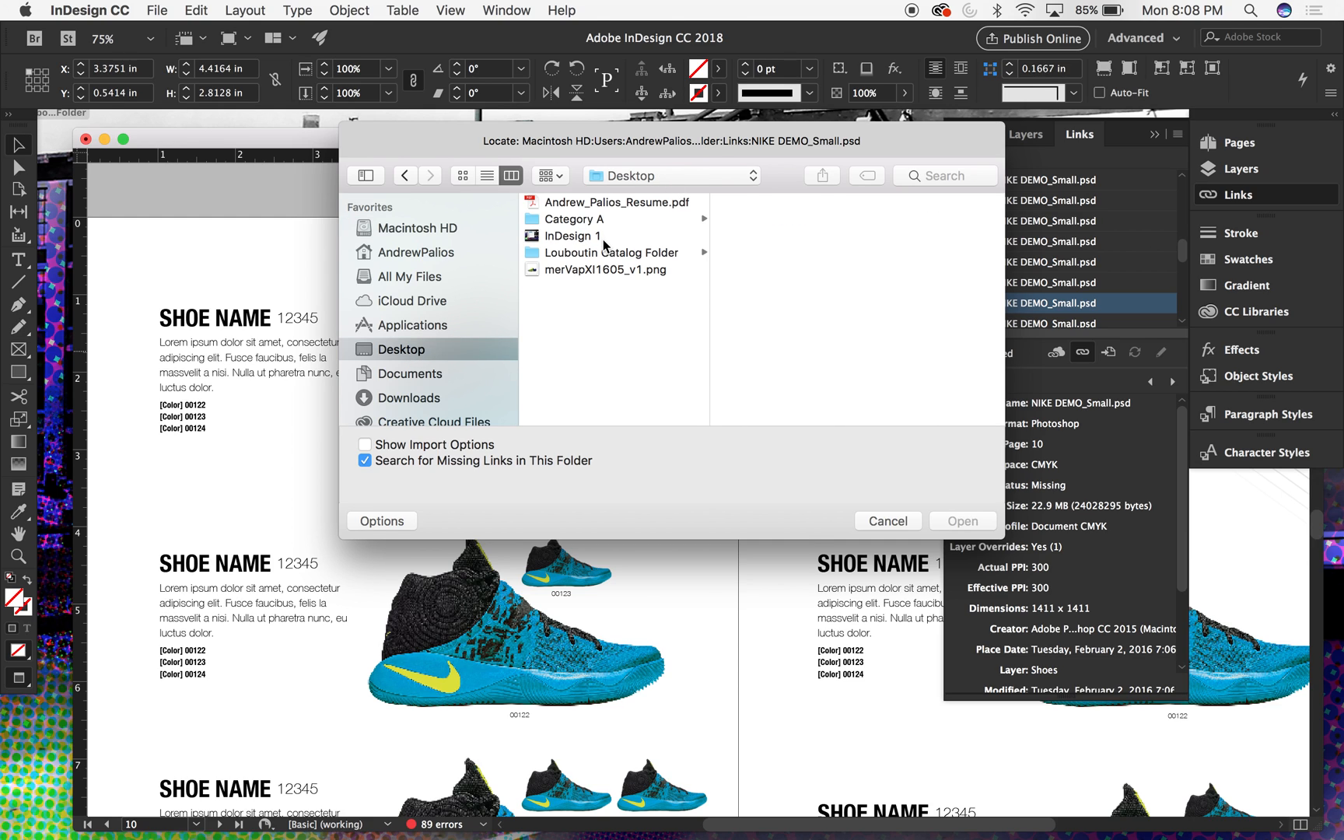
left_click(593, 220)
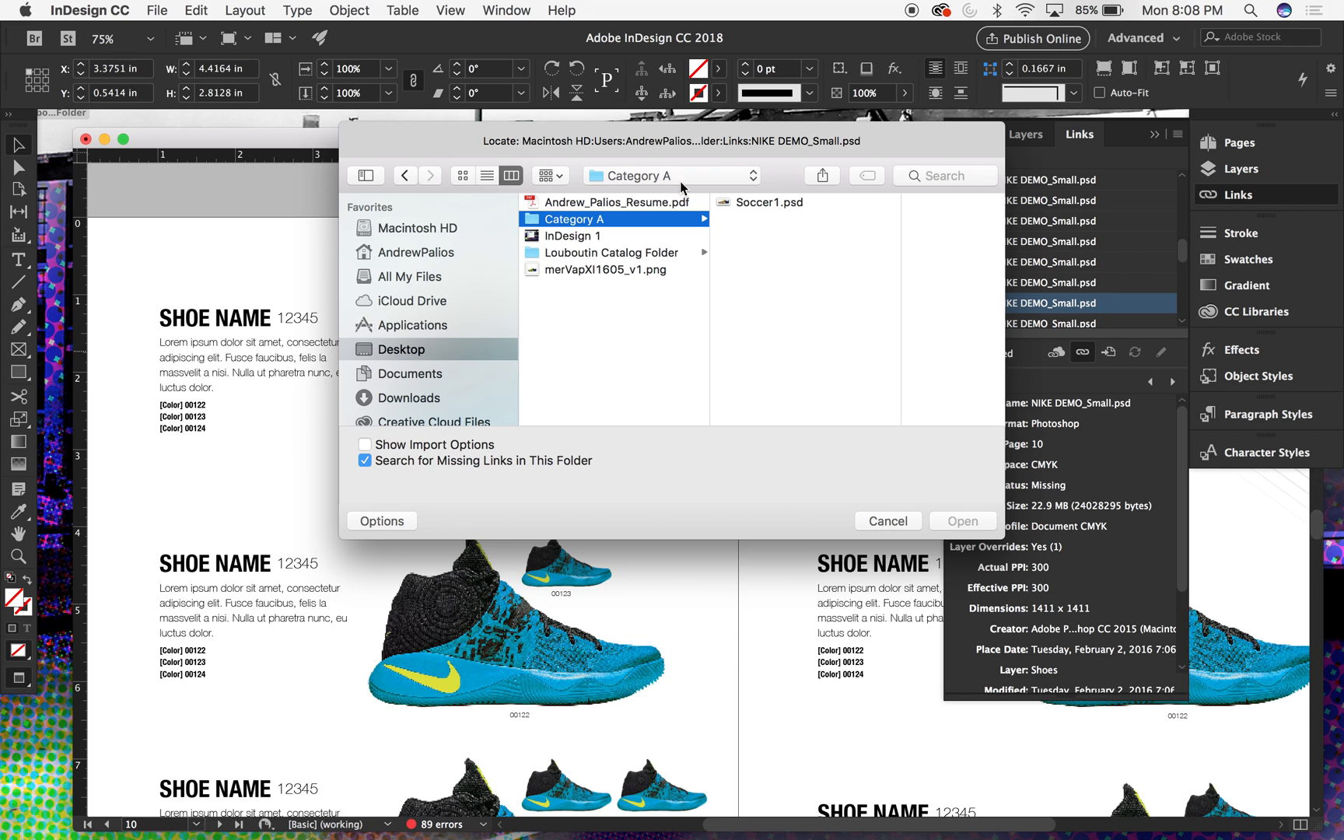
left_click(757, 203)
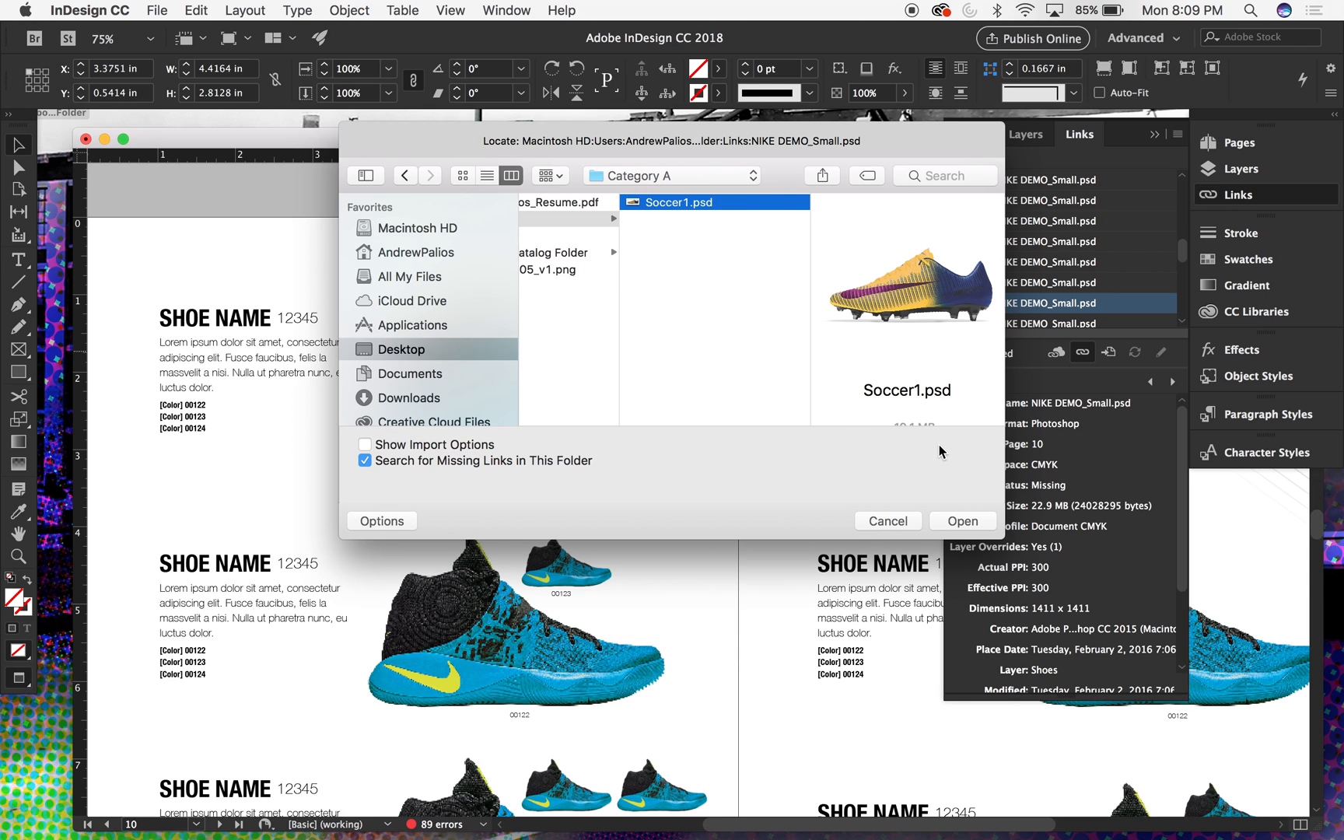
left_click(964, 522)
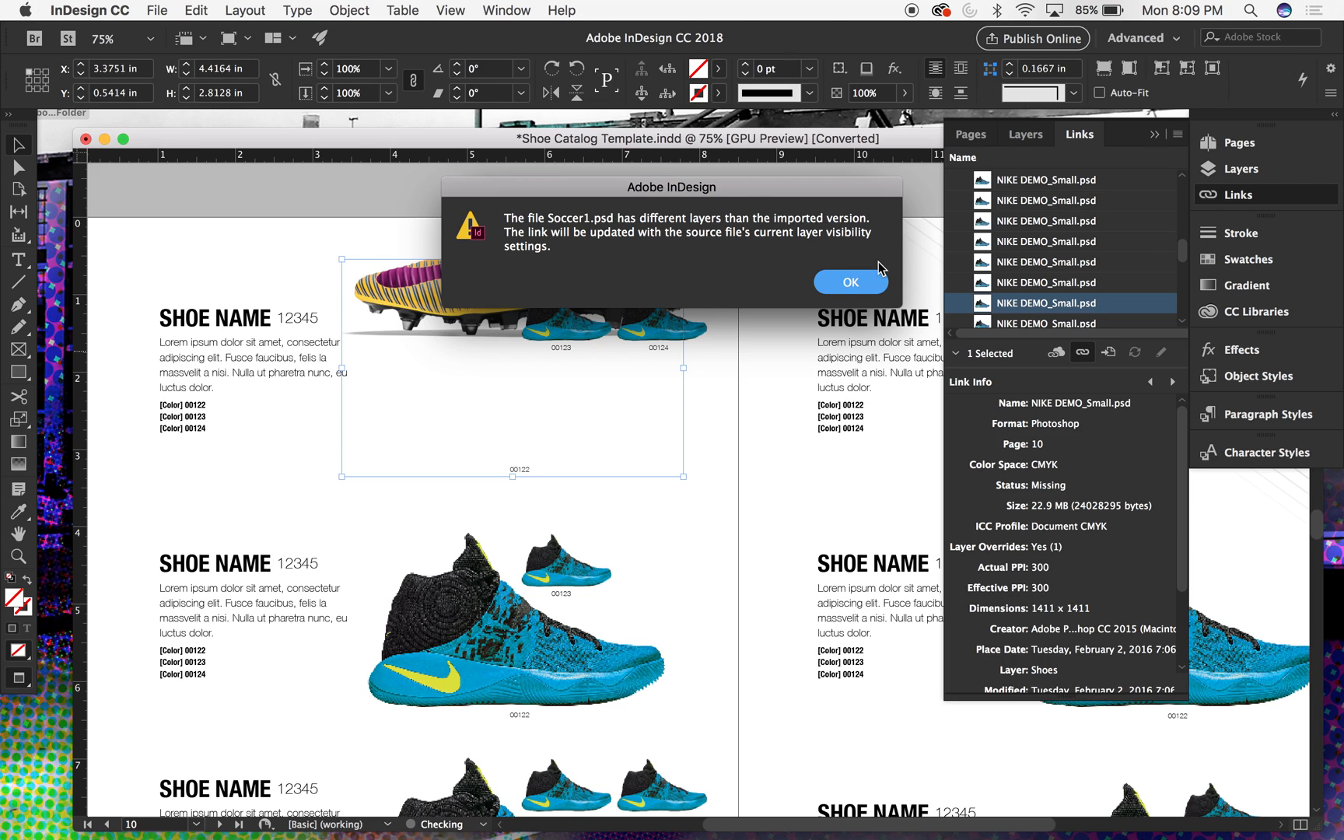
left_click(840, 285)
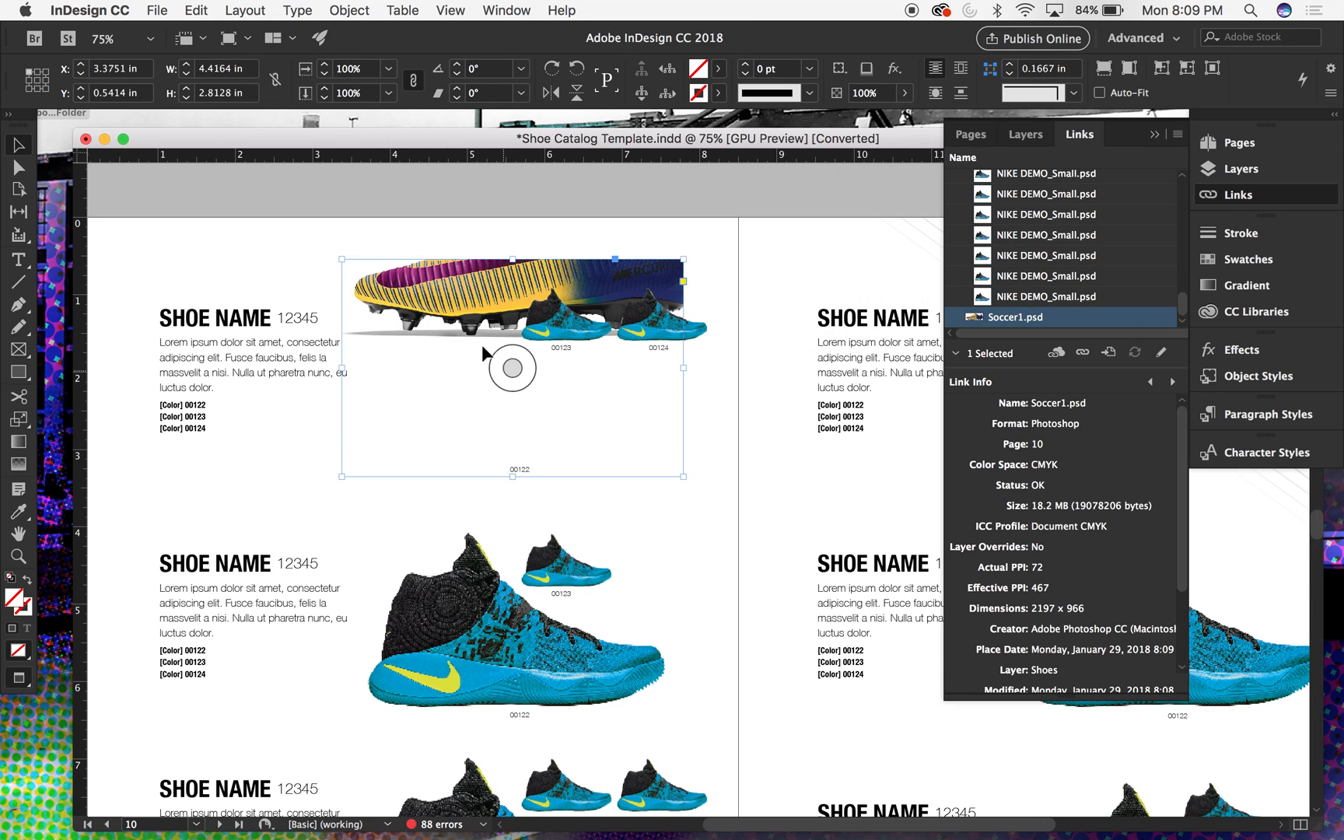
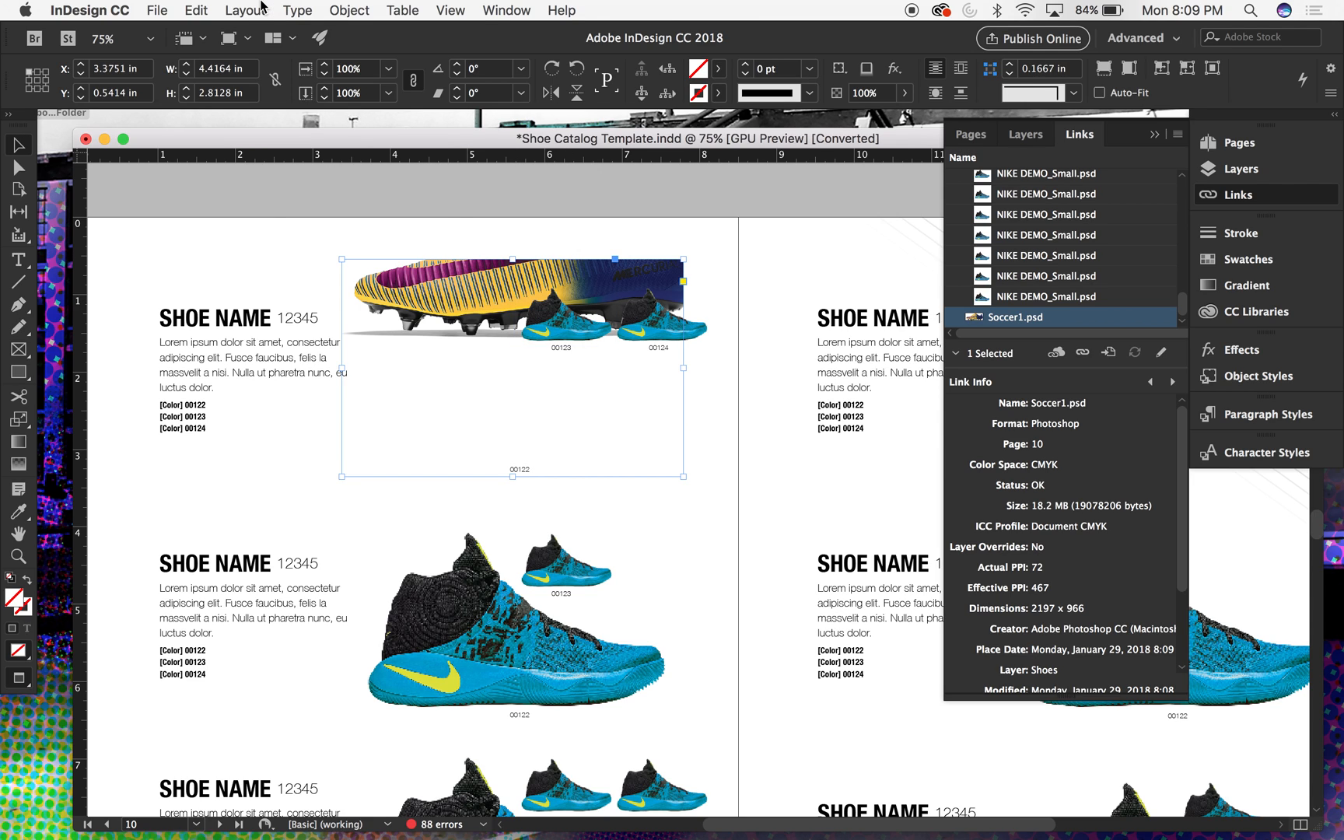
- Fit the large Soccer1.psd boot image proportionally inside its frame in the first product entry, and deselect it
left_click(262, 9)
mouse_move(363, 9)
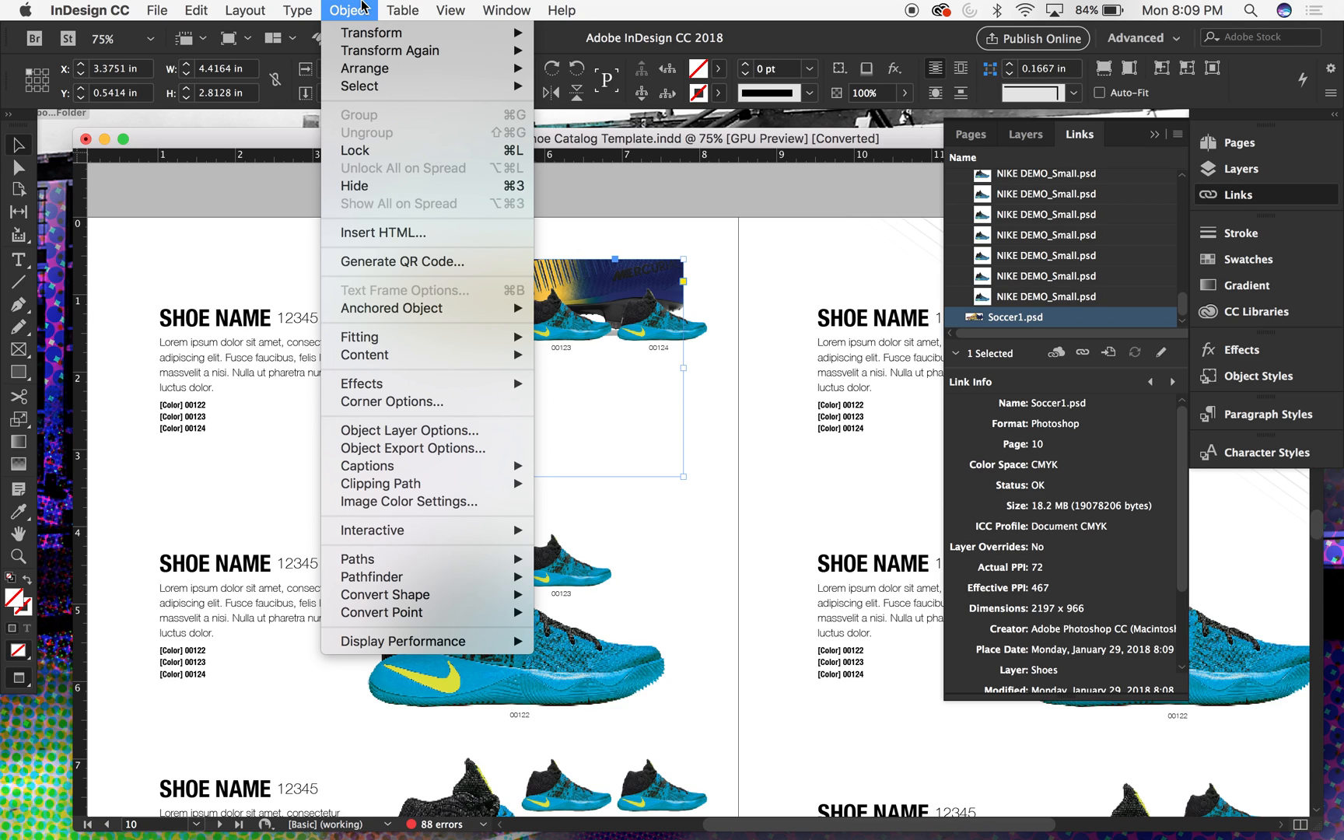
mouse_move(426, 341)
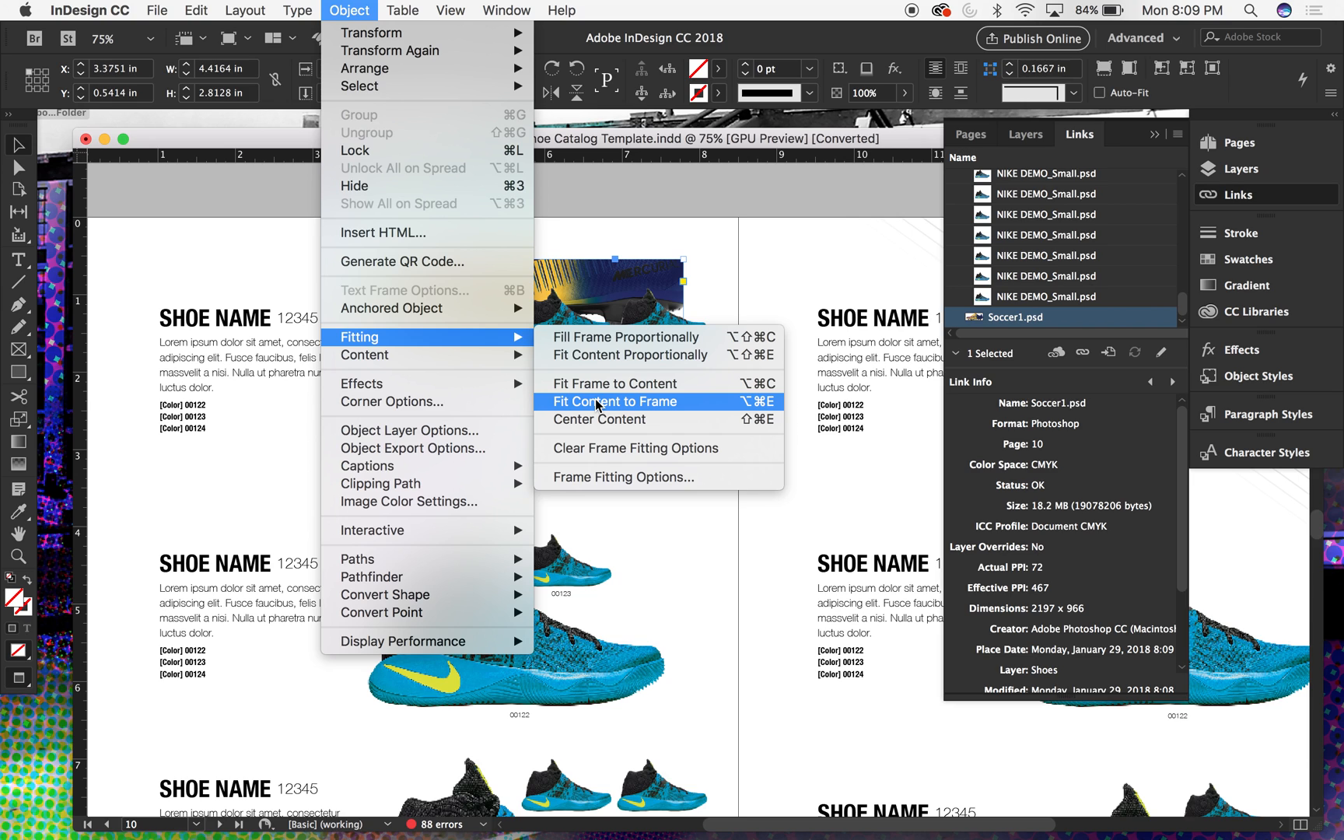
left_click(599, 362)
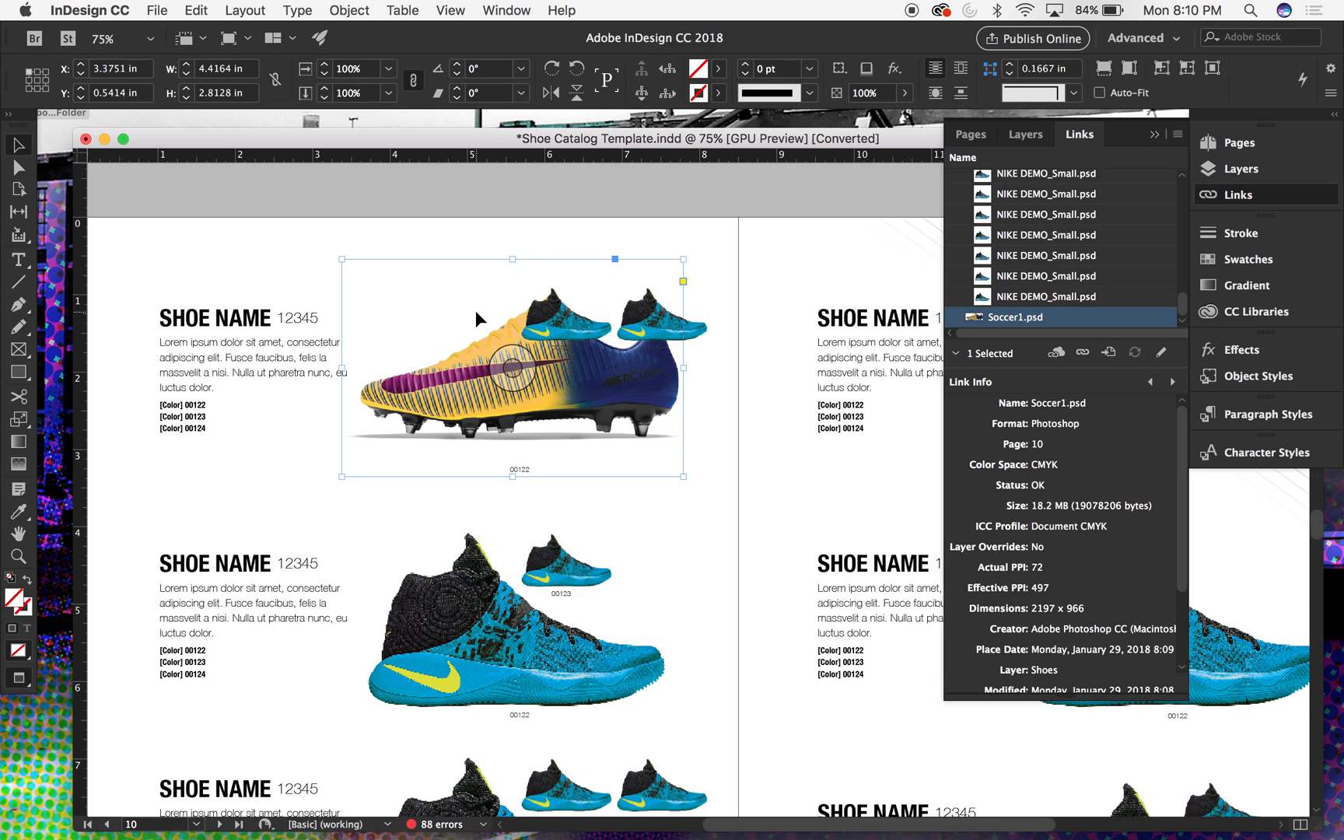
left_click(395, 234)
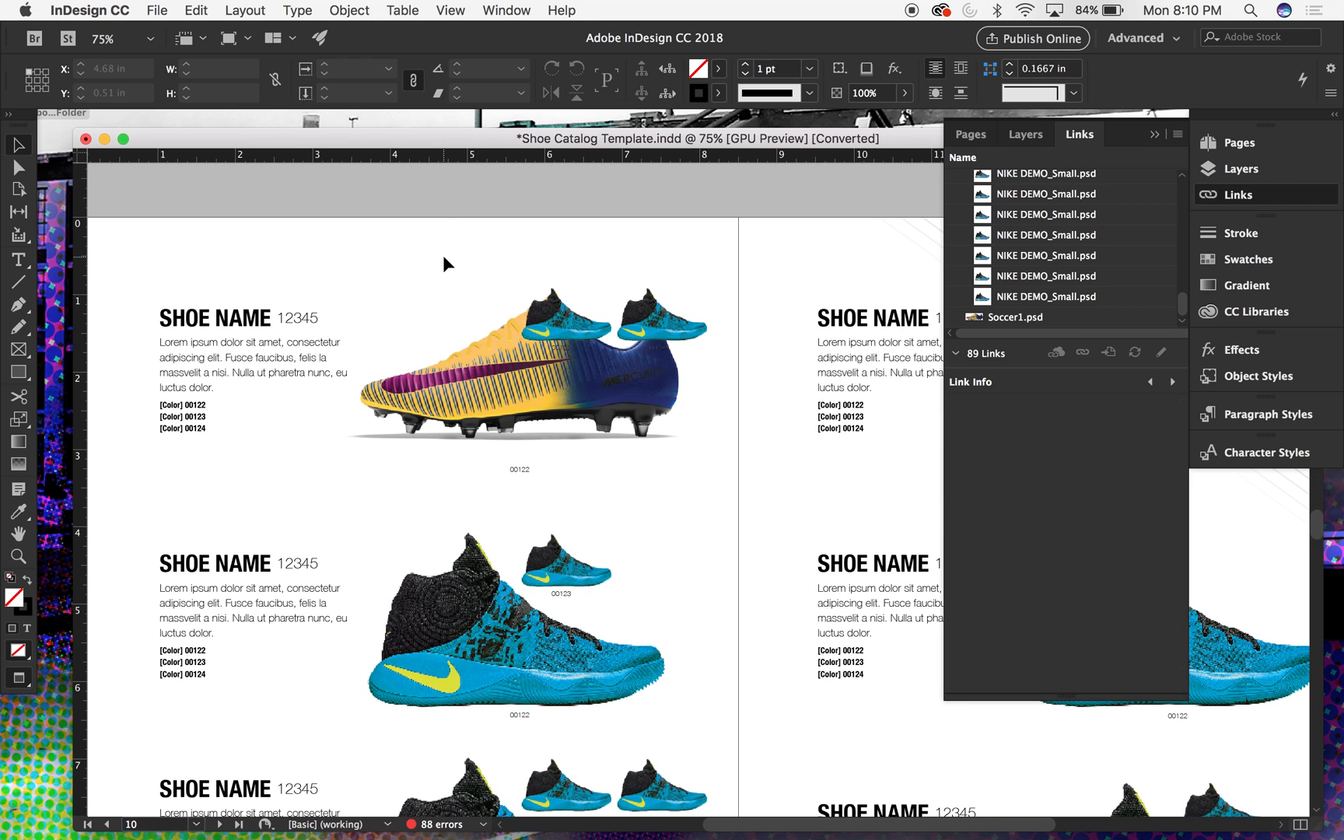
- Examine the page 10 layout with frame edges and link badges shown, and return to Preview mode
key("w")
key("w")
key("w")
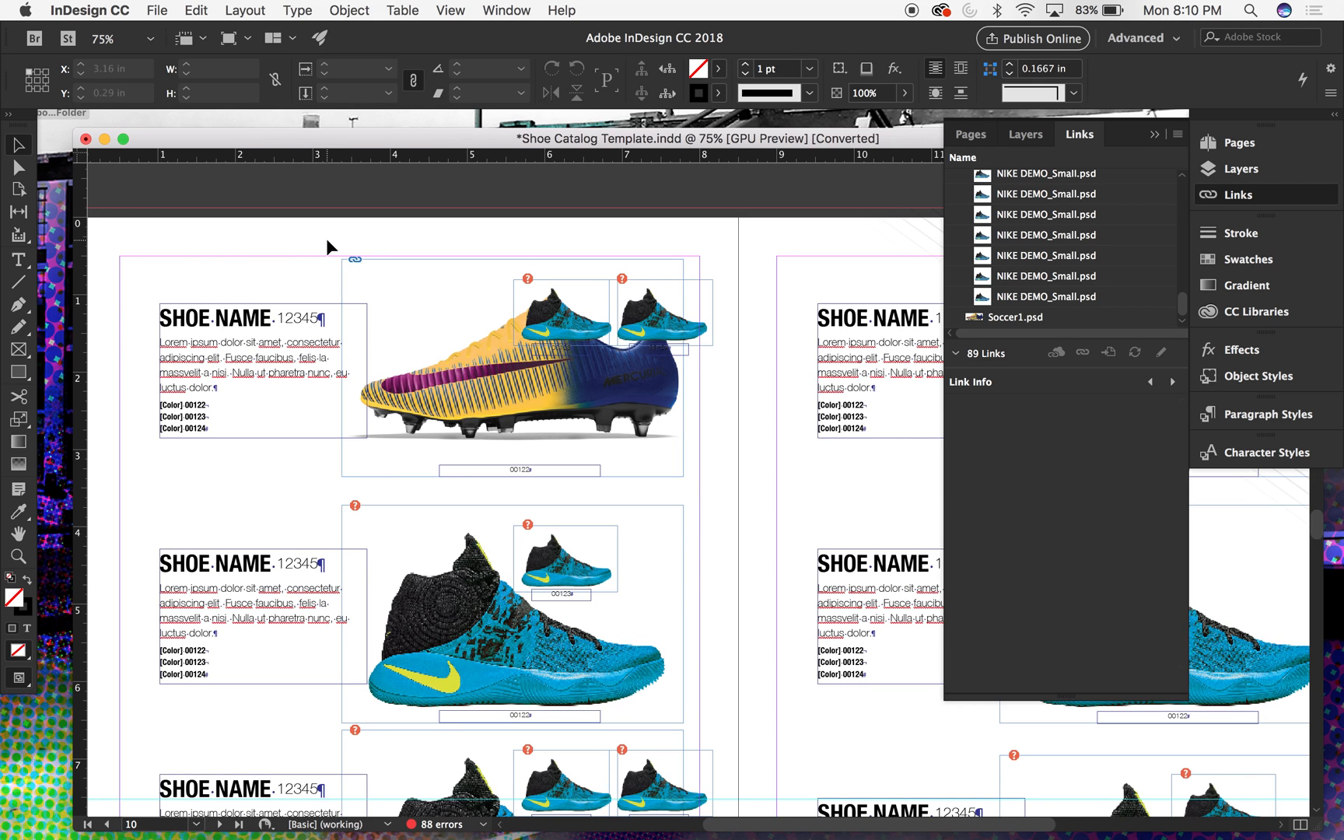
scroll(325, 238, "up", 2)
scroll(325, 238, "left", 2)
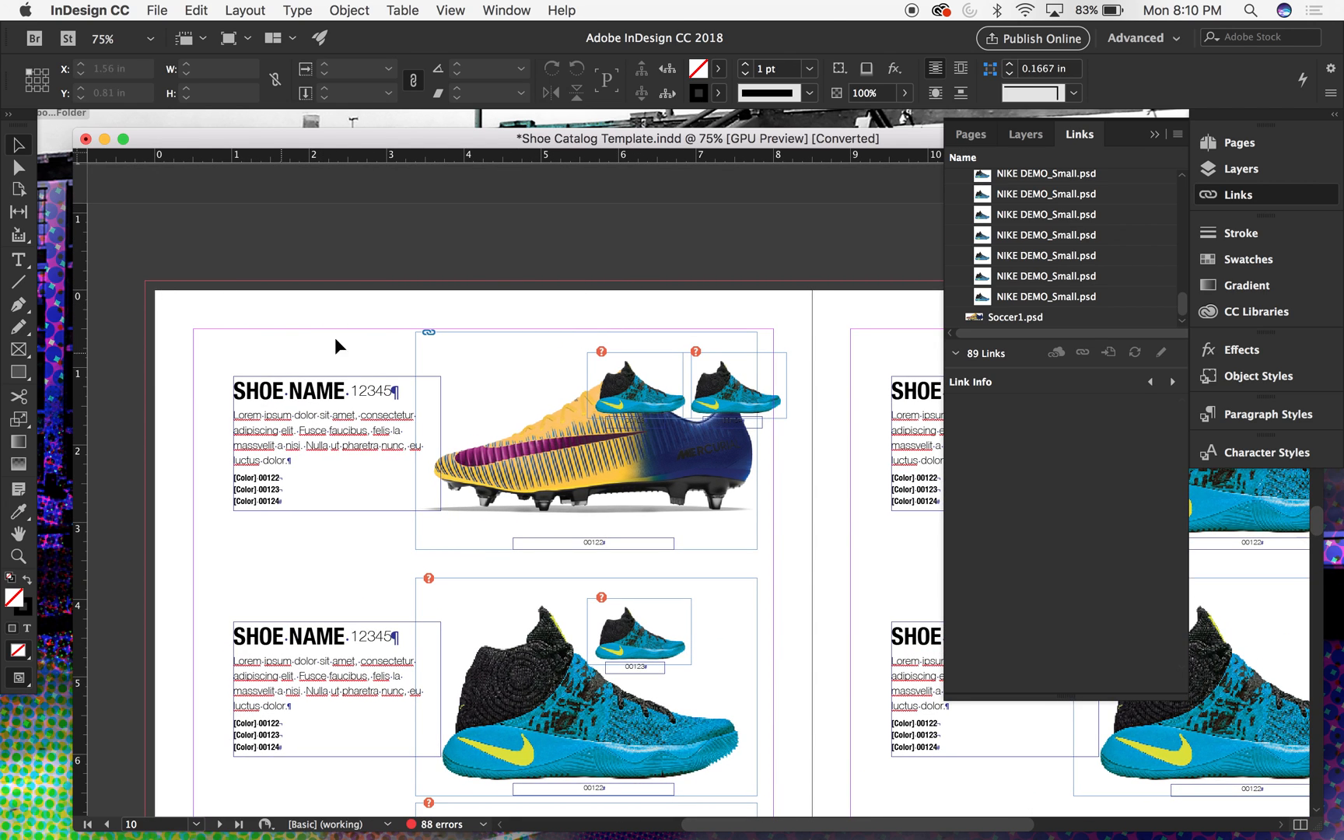
scroll(407, 322, "down", 2)
scroll(407, 322, "right", 2)
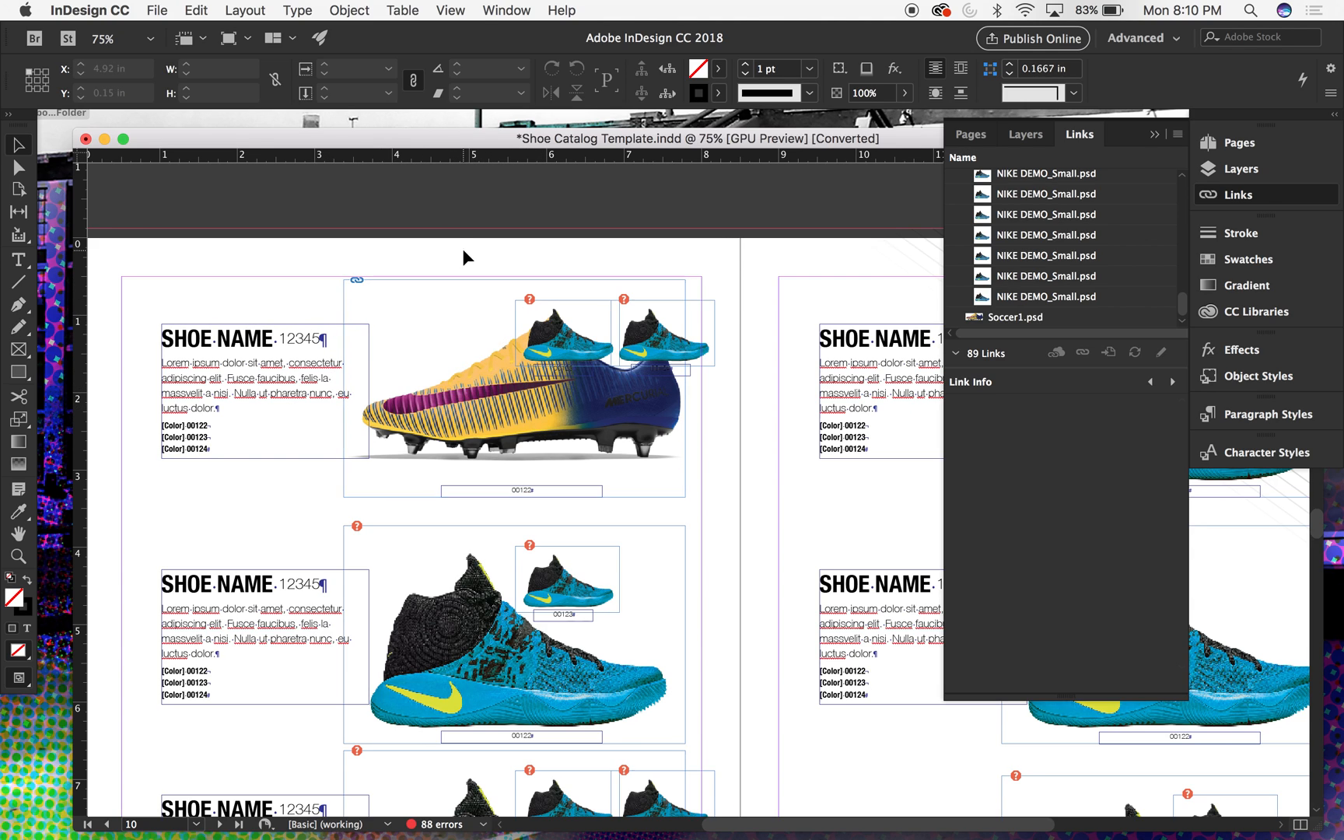
key("w")
- Bring the large boot frame to the front of the small shoes, and select the image inside it
left_click(459, 325)
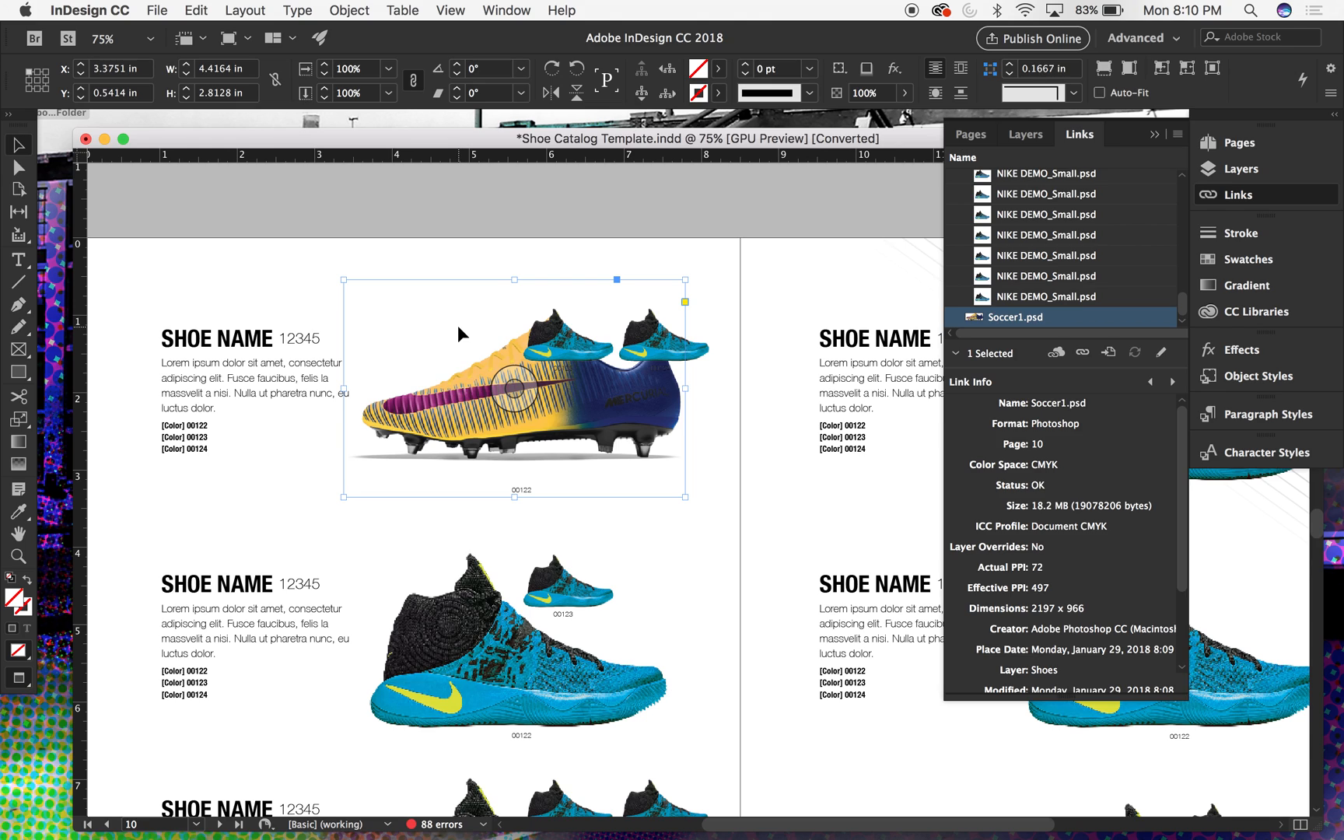
key("shift+super+bracketright")
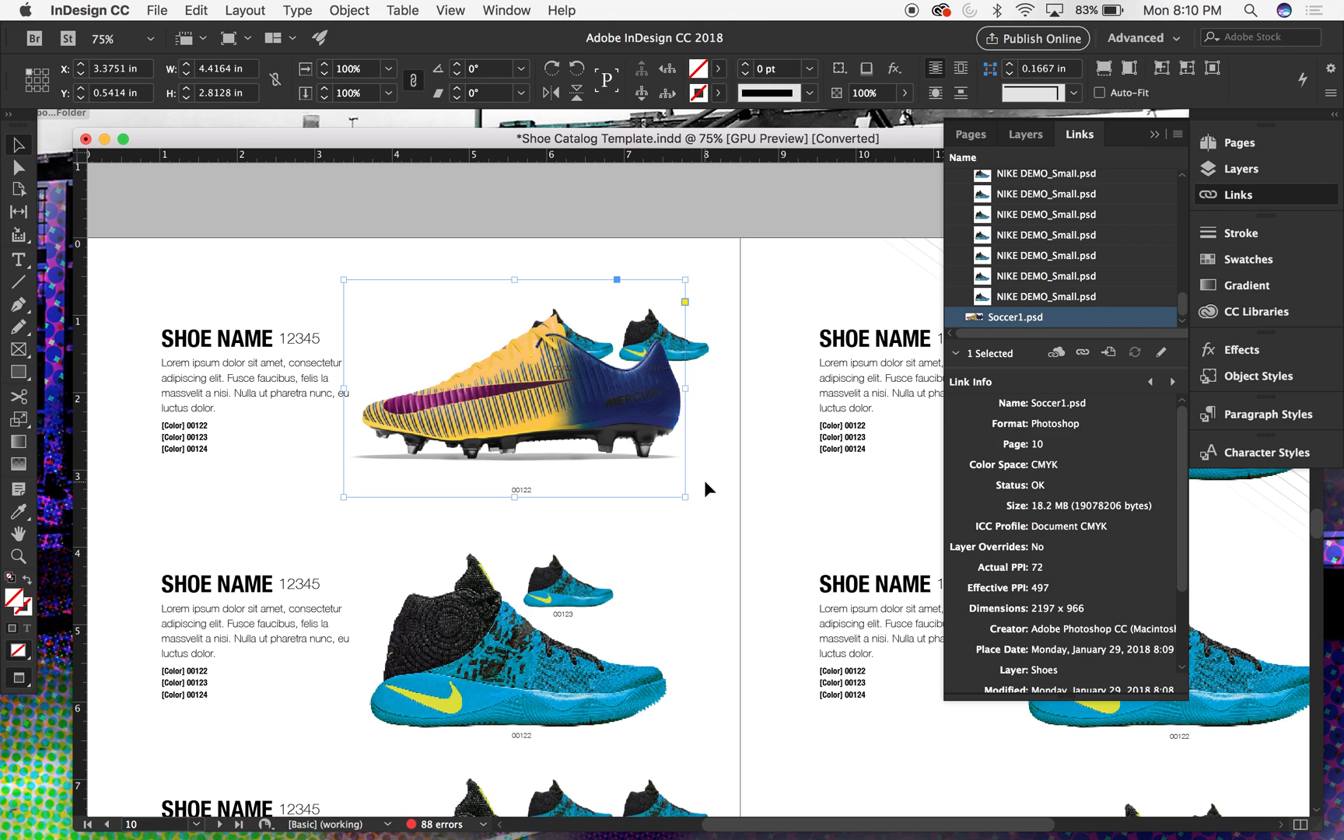
left_click(511, 379)
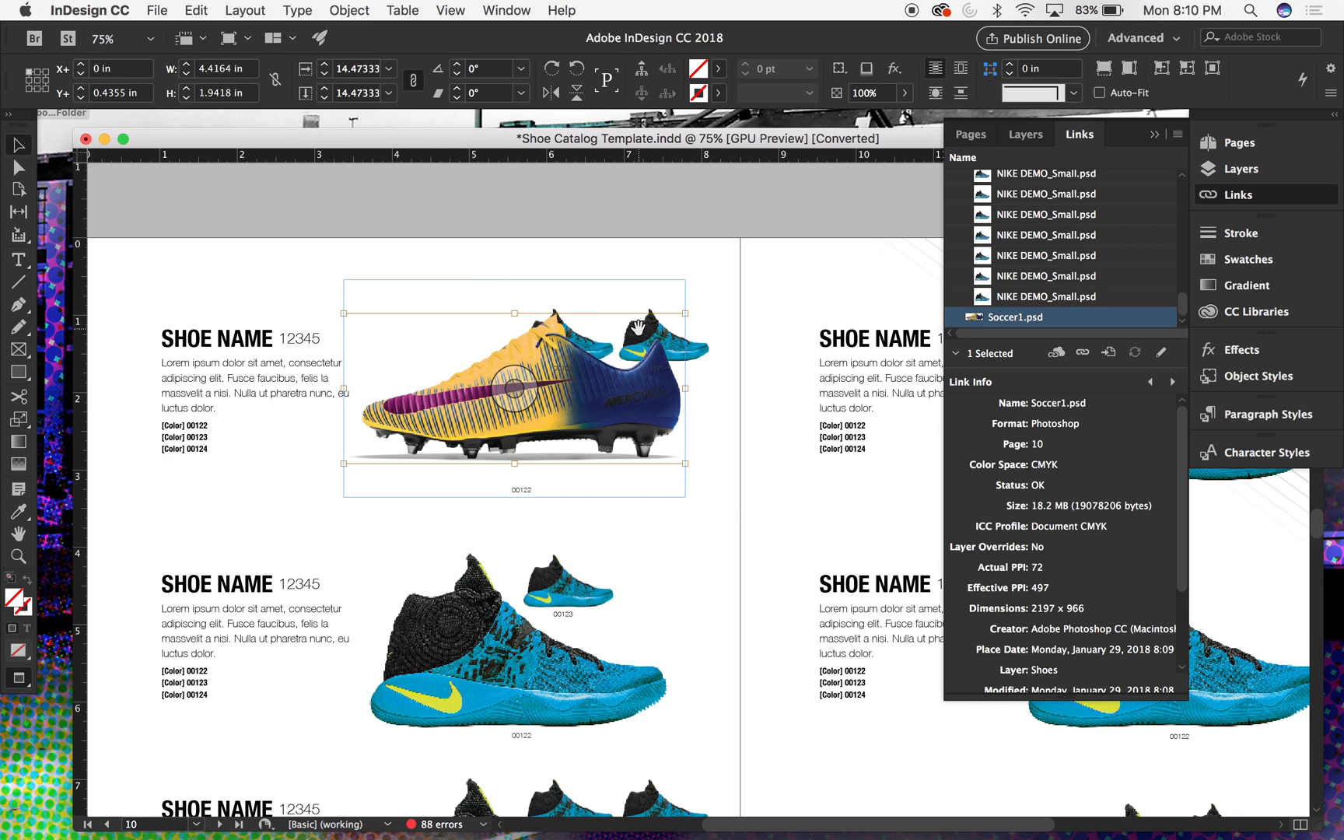
- Try flipping the large boot image horizontally and fitting it proportionally to its frame, and undo both changes
left_click(350, 10)
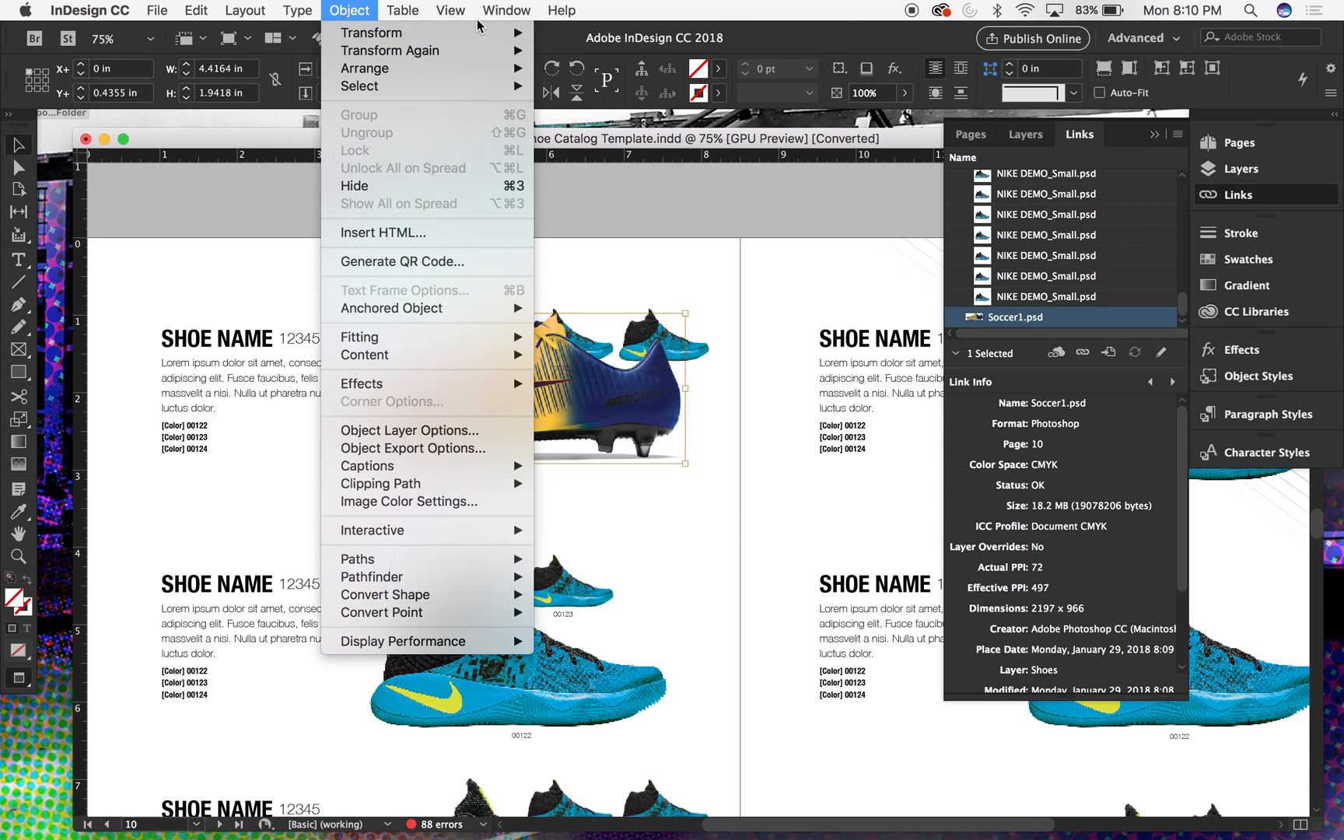
mouse_move(366, 31)
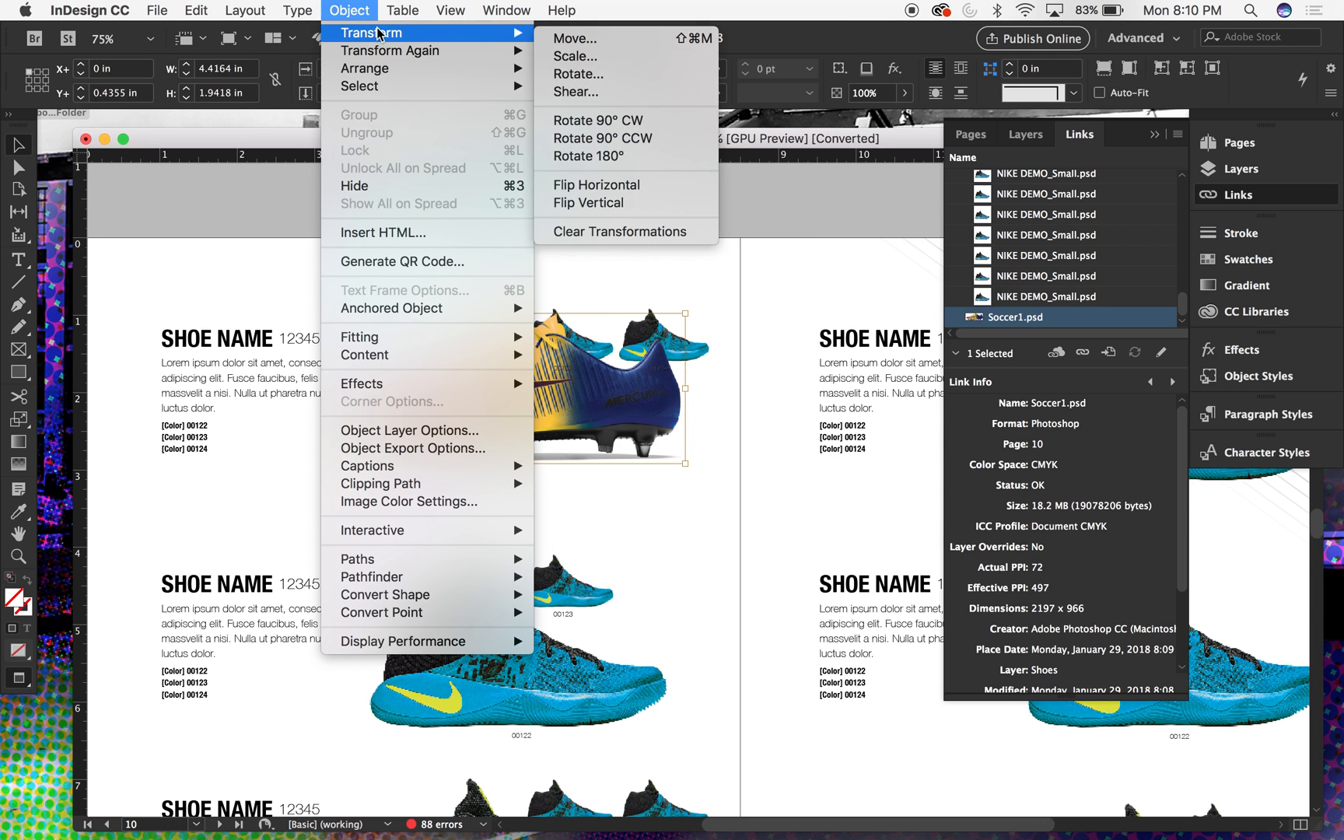
left_click(612, 190)
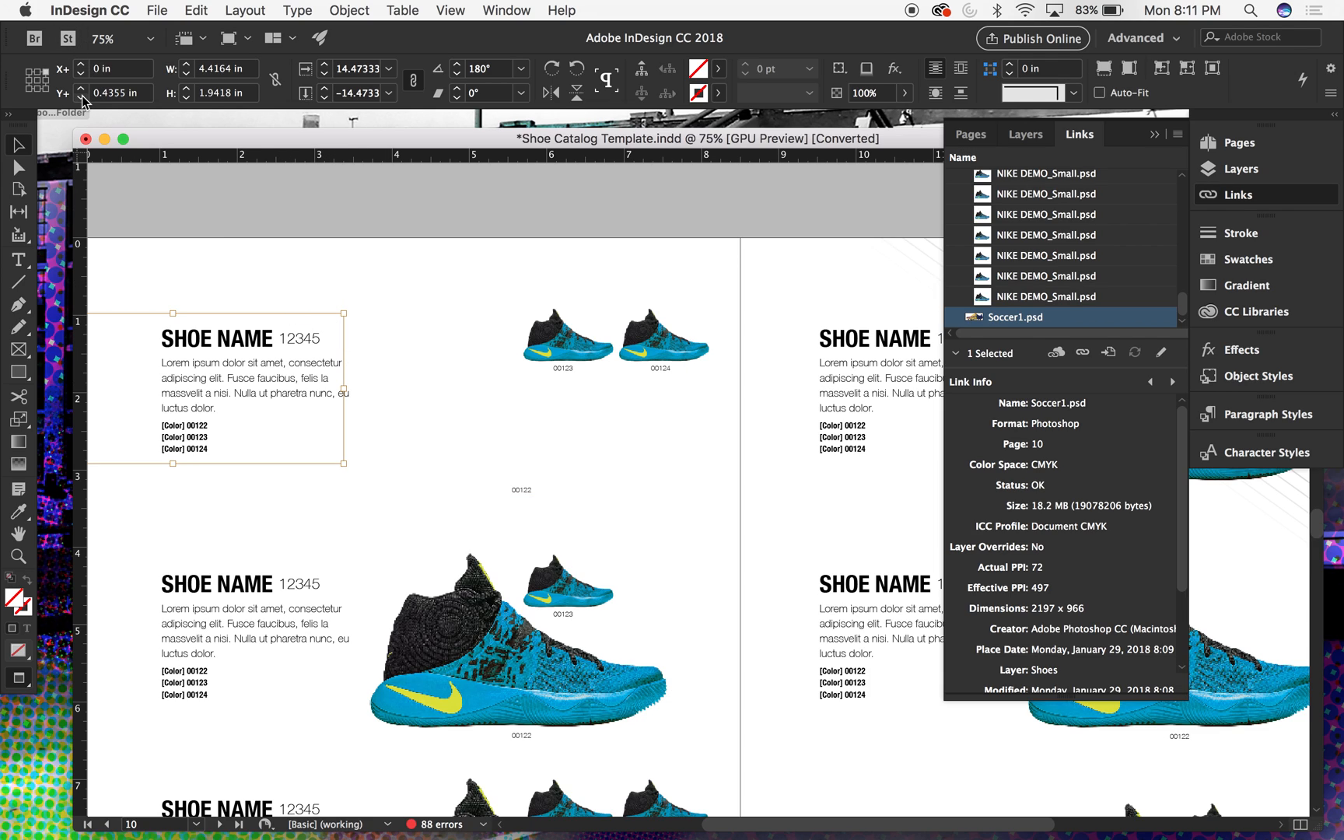
key("alt+shift+super+e")
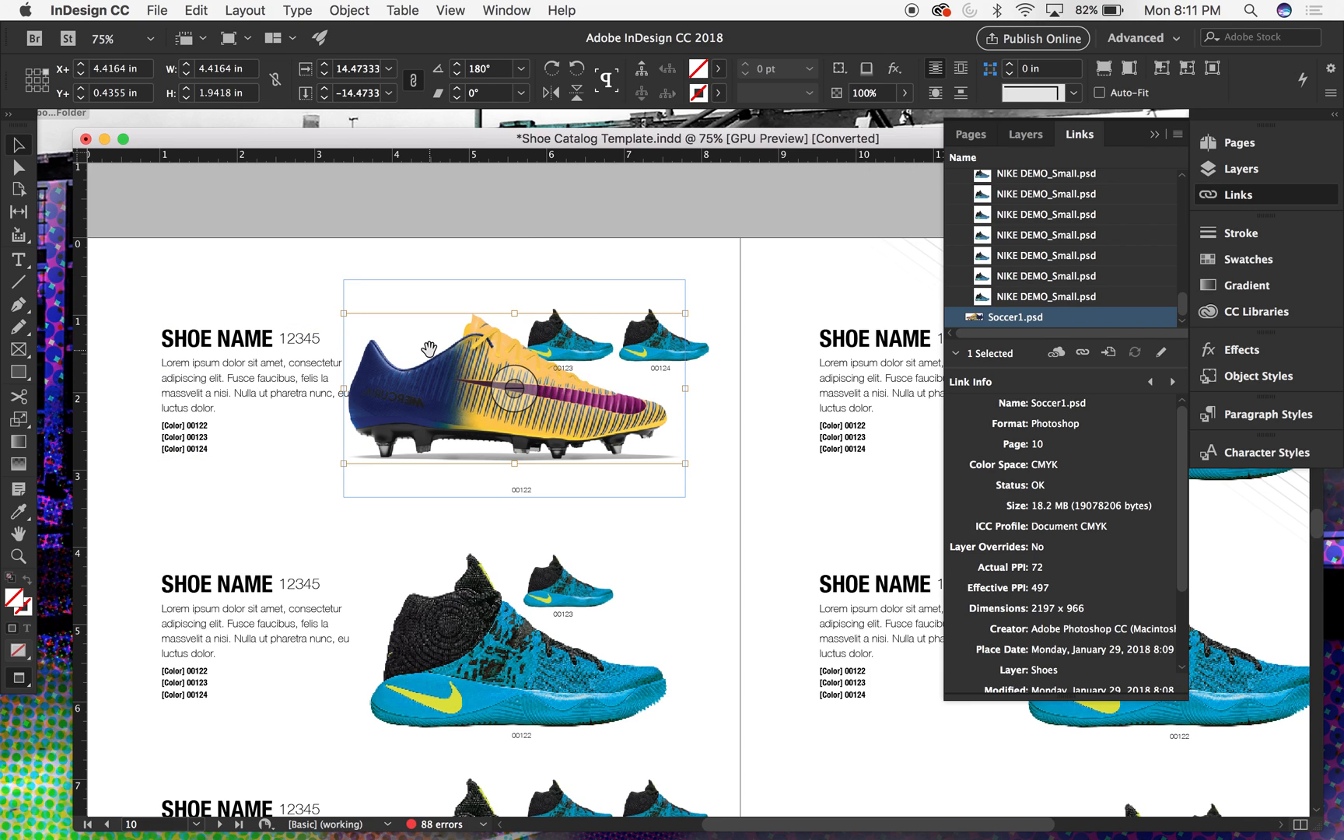
key("super+z")
key("super+z")
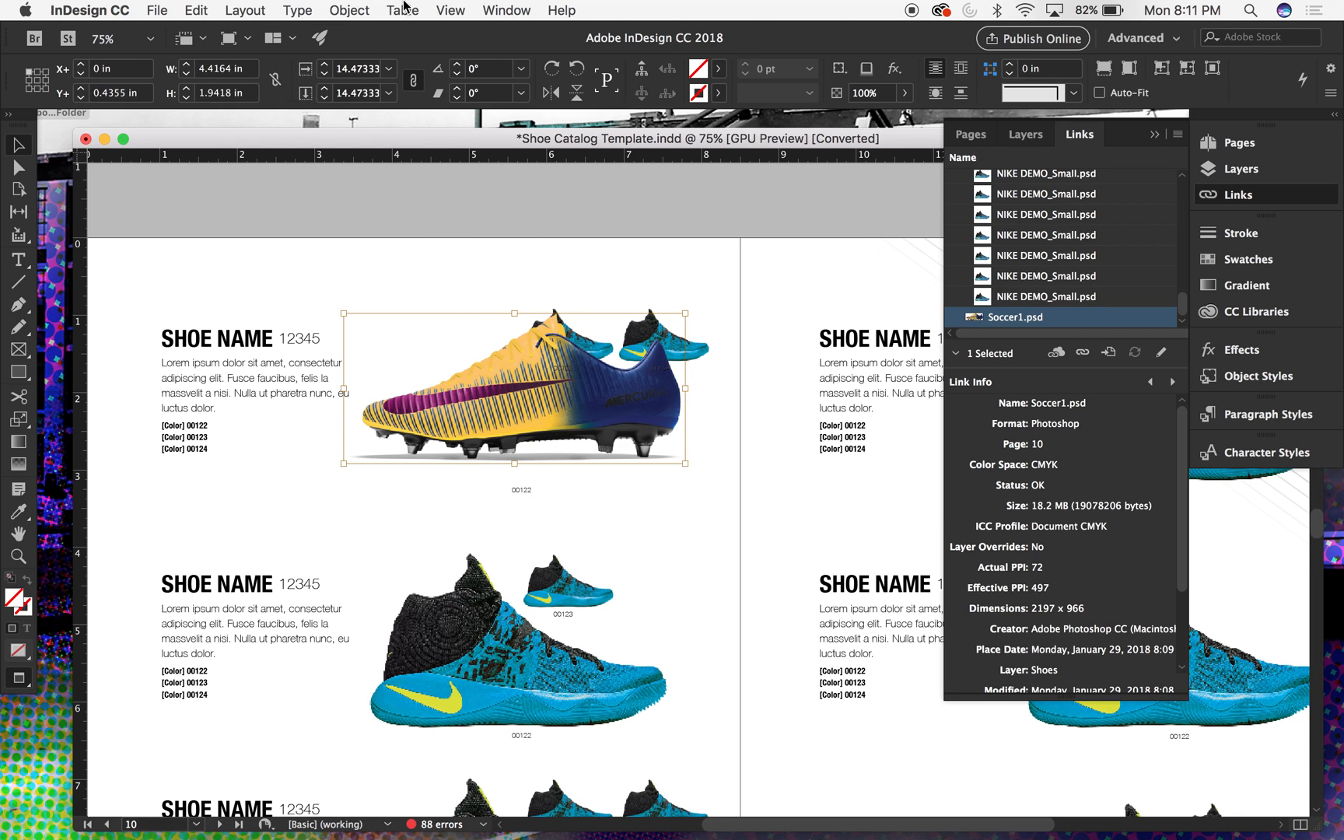
left_click(350, 9)
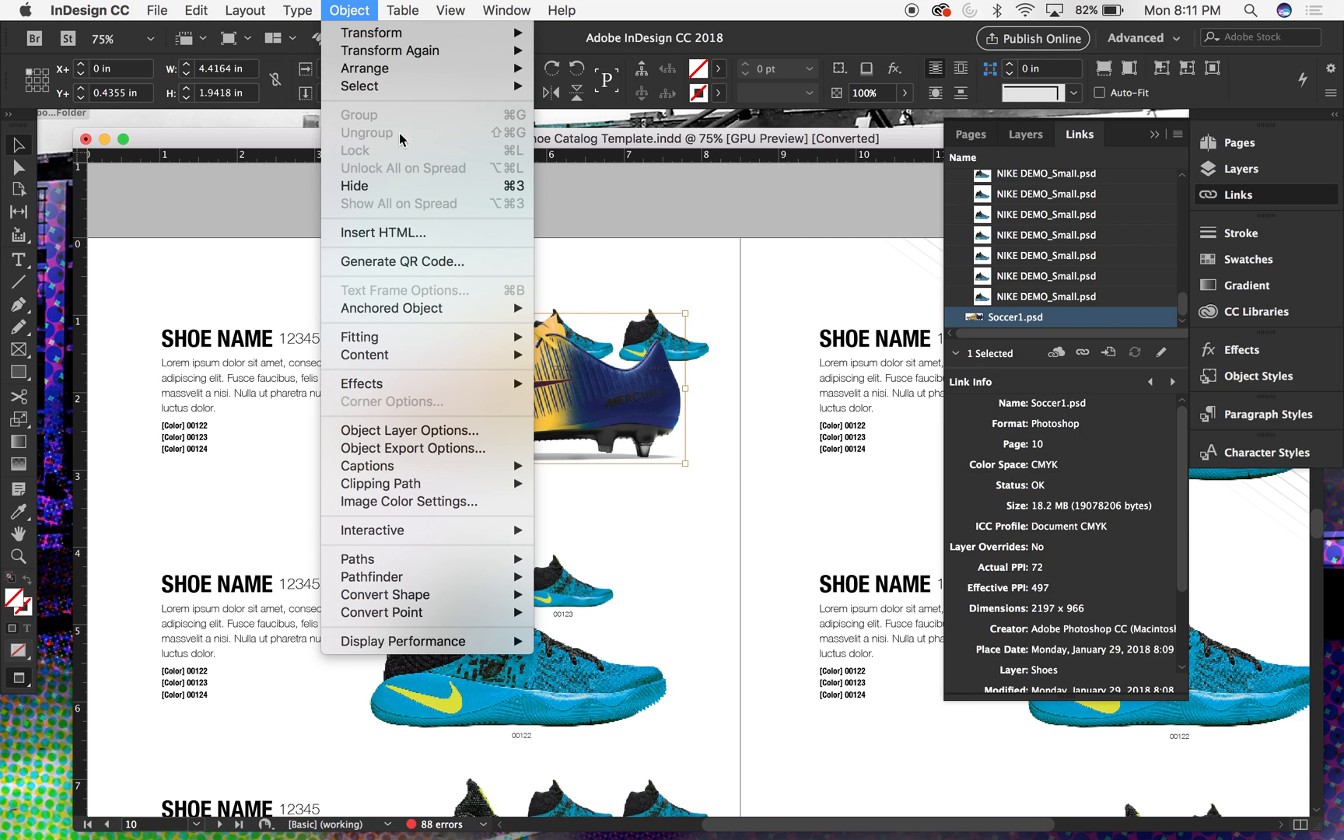
mouse_move(361, 52)
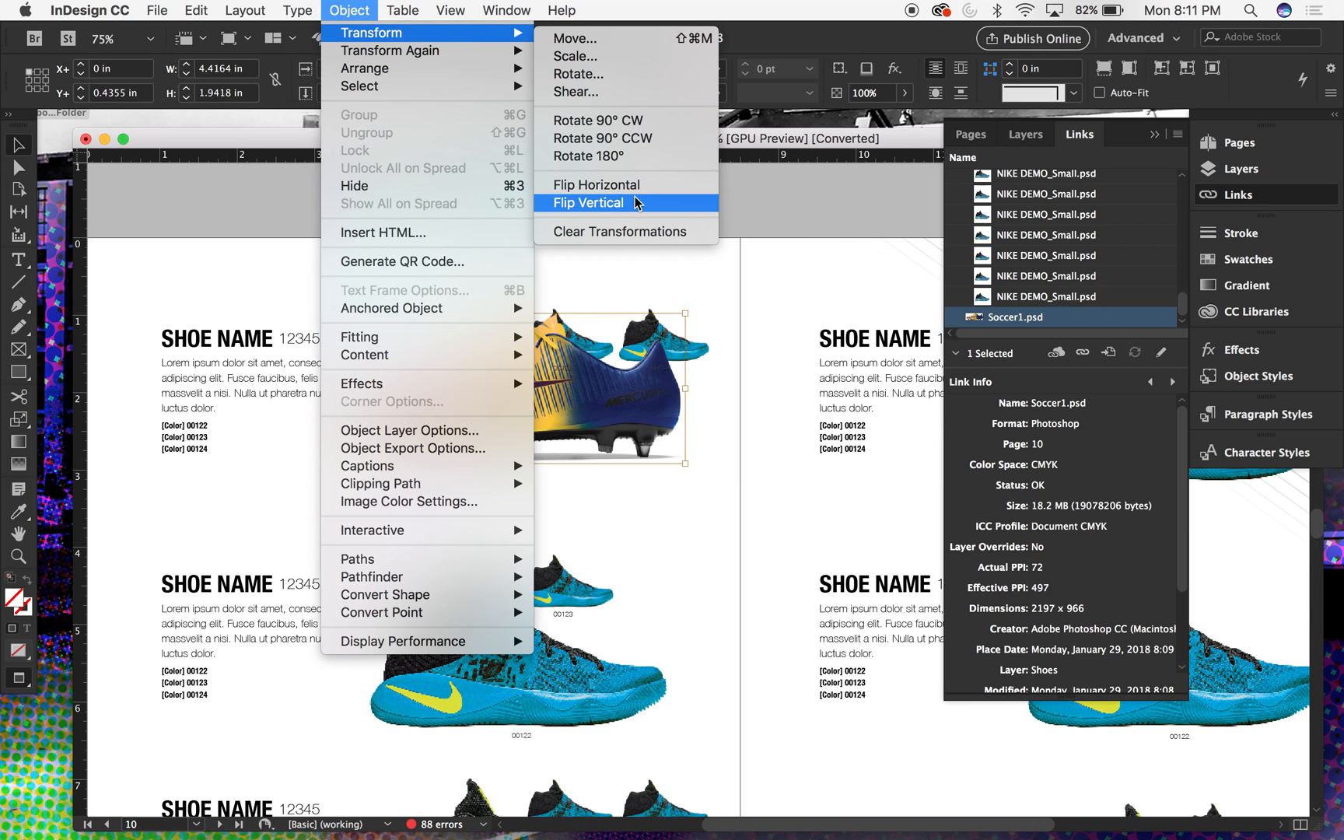
left_click(608, 259)
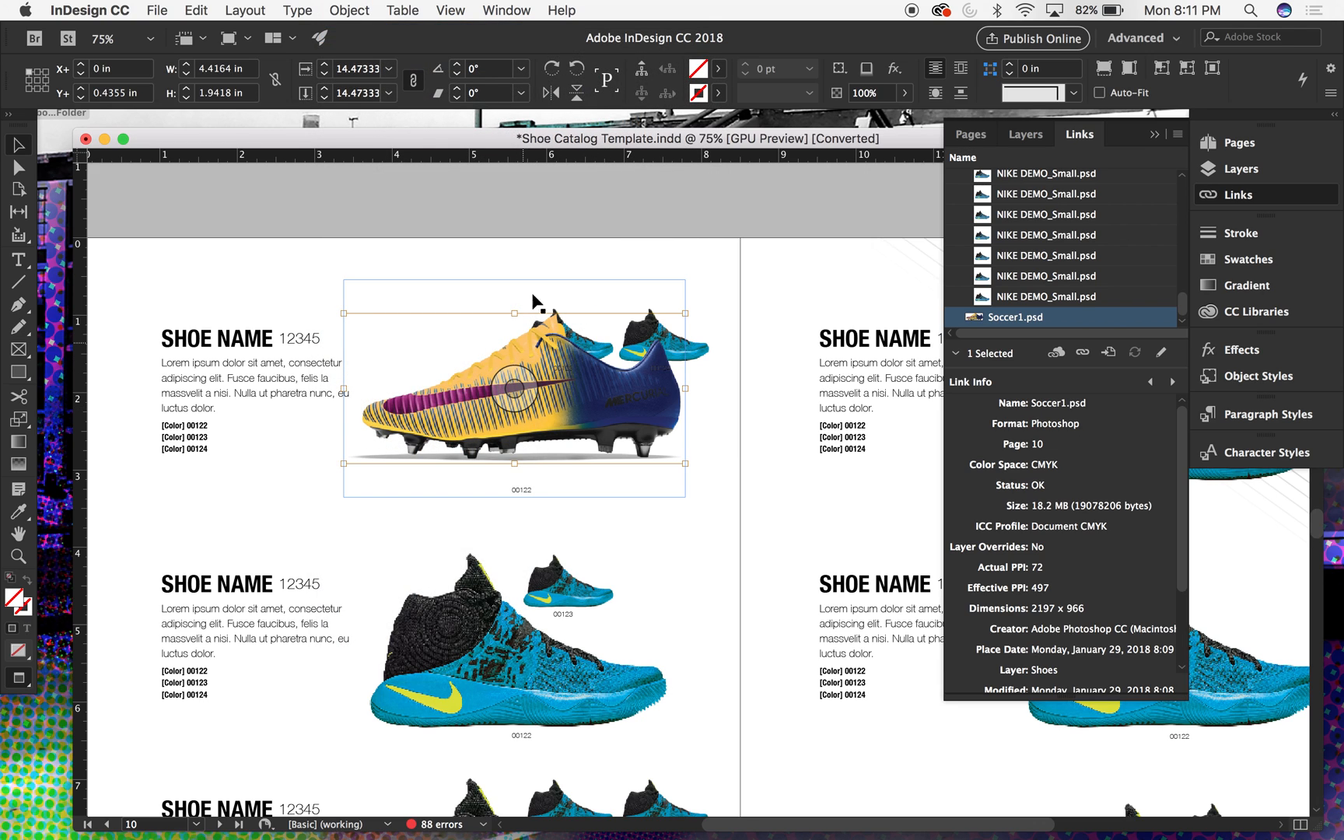
- Set the reference point to the centre, flip the large boot image horizontally inside its frame, and deselect it
left_click(37, 88)
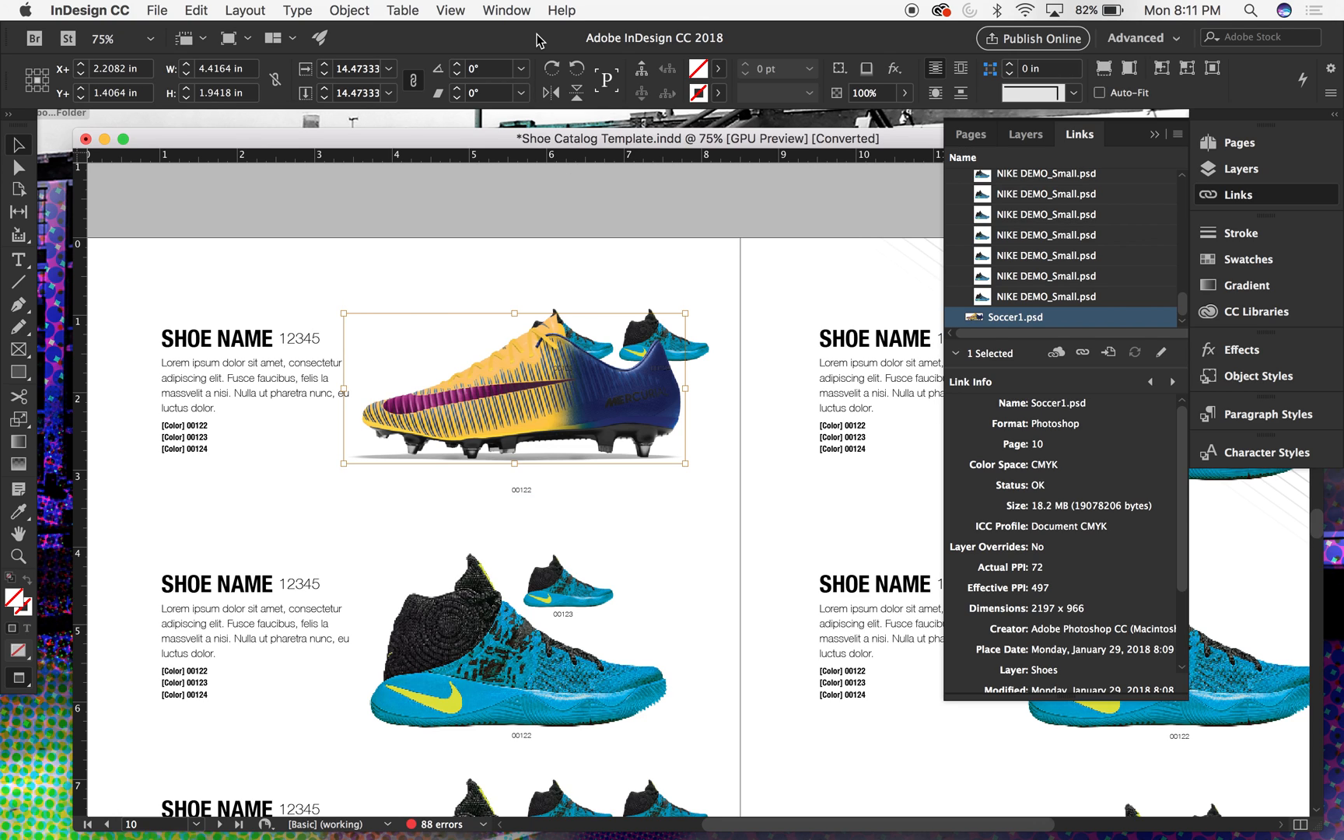
left_click(350, 11)
mouse_move(355, 32)
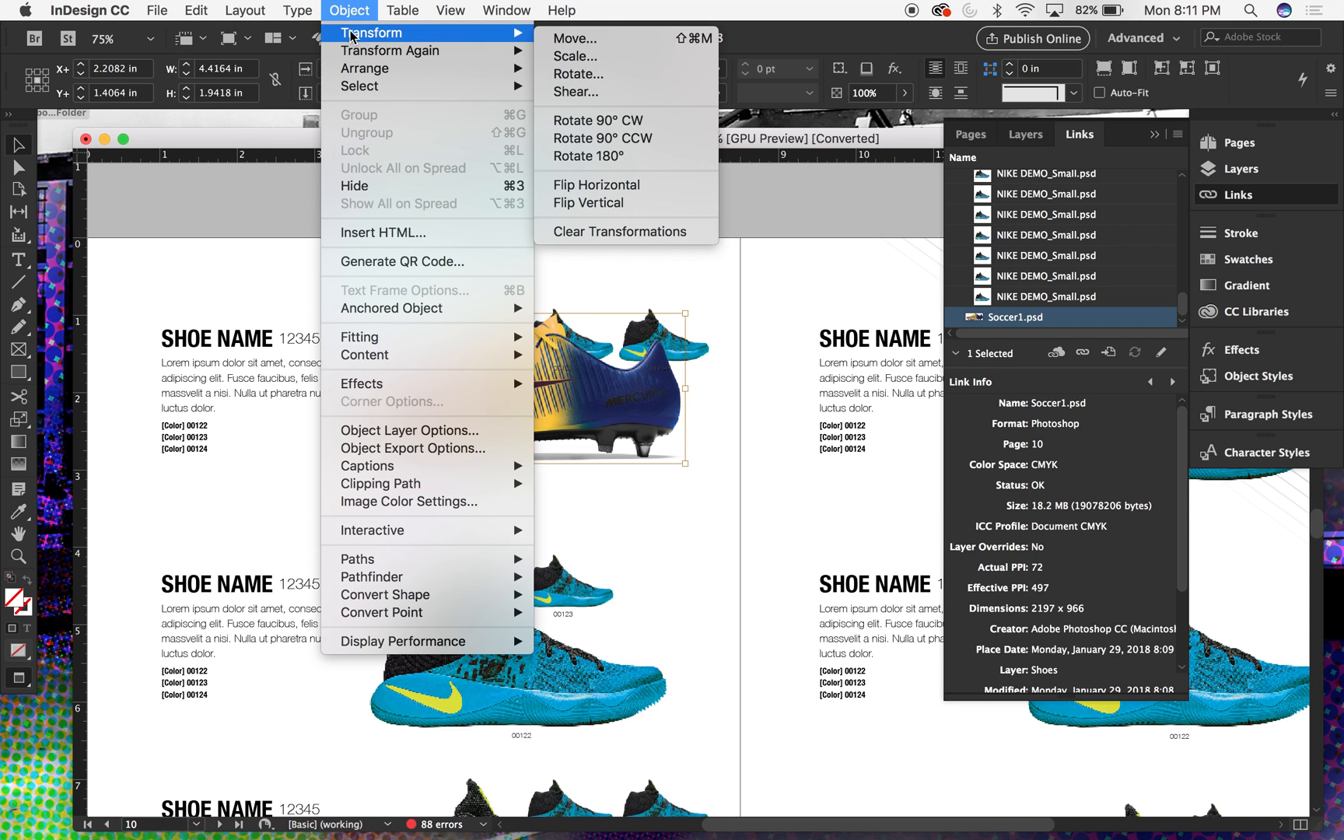
left_click(601, 193)
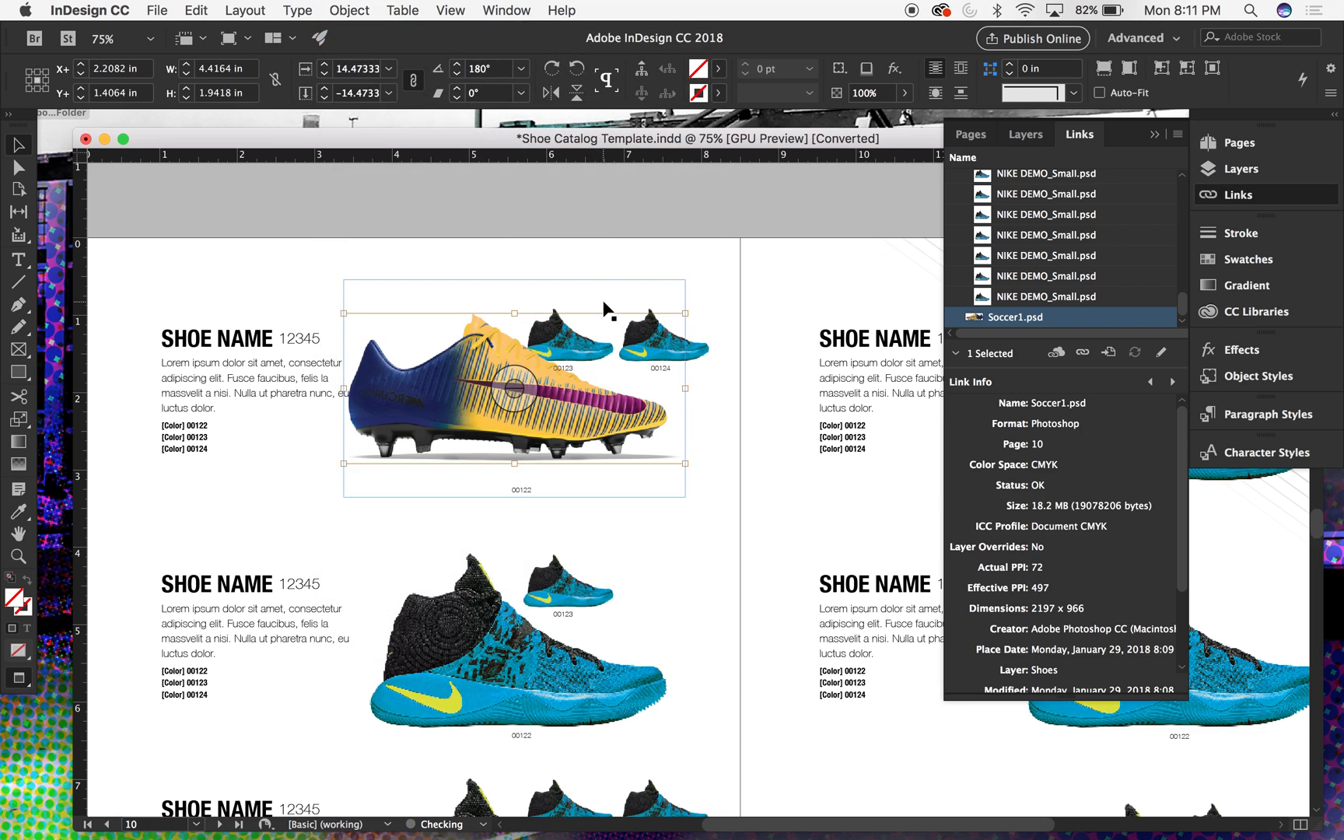
left_click(511, 219)
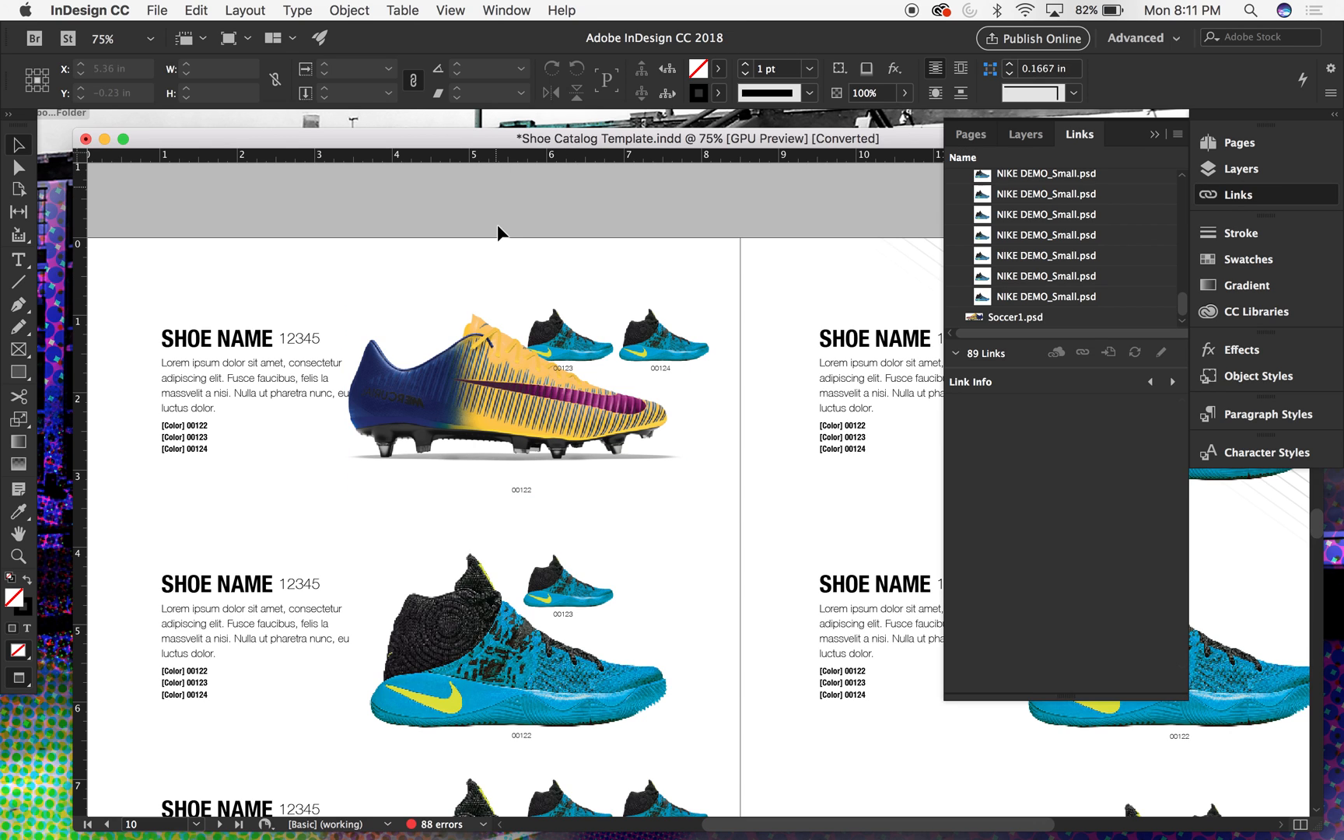
- Lock the large boot image frame in the first product entry
scroll(498, 232, "down", 2)
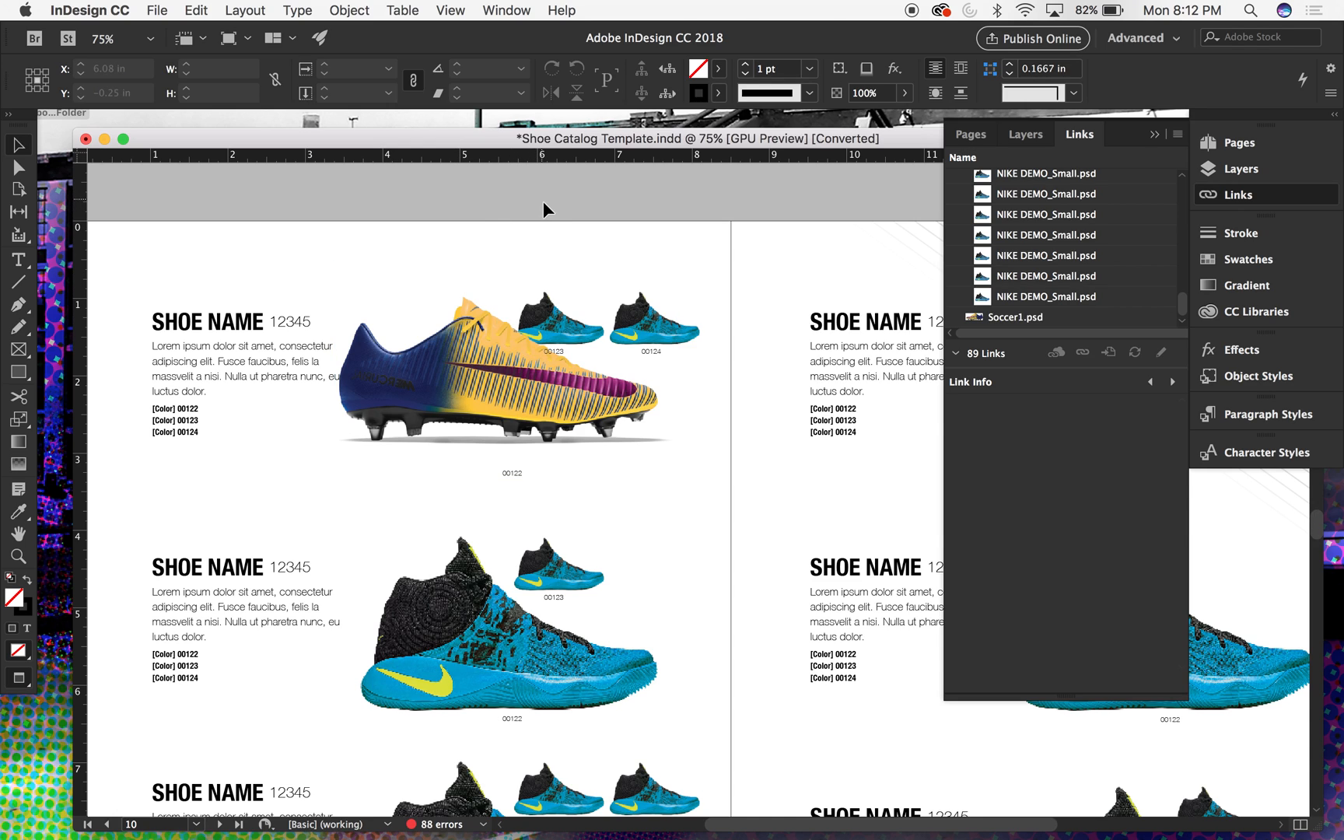
left_click(485, 319)
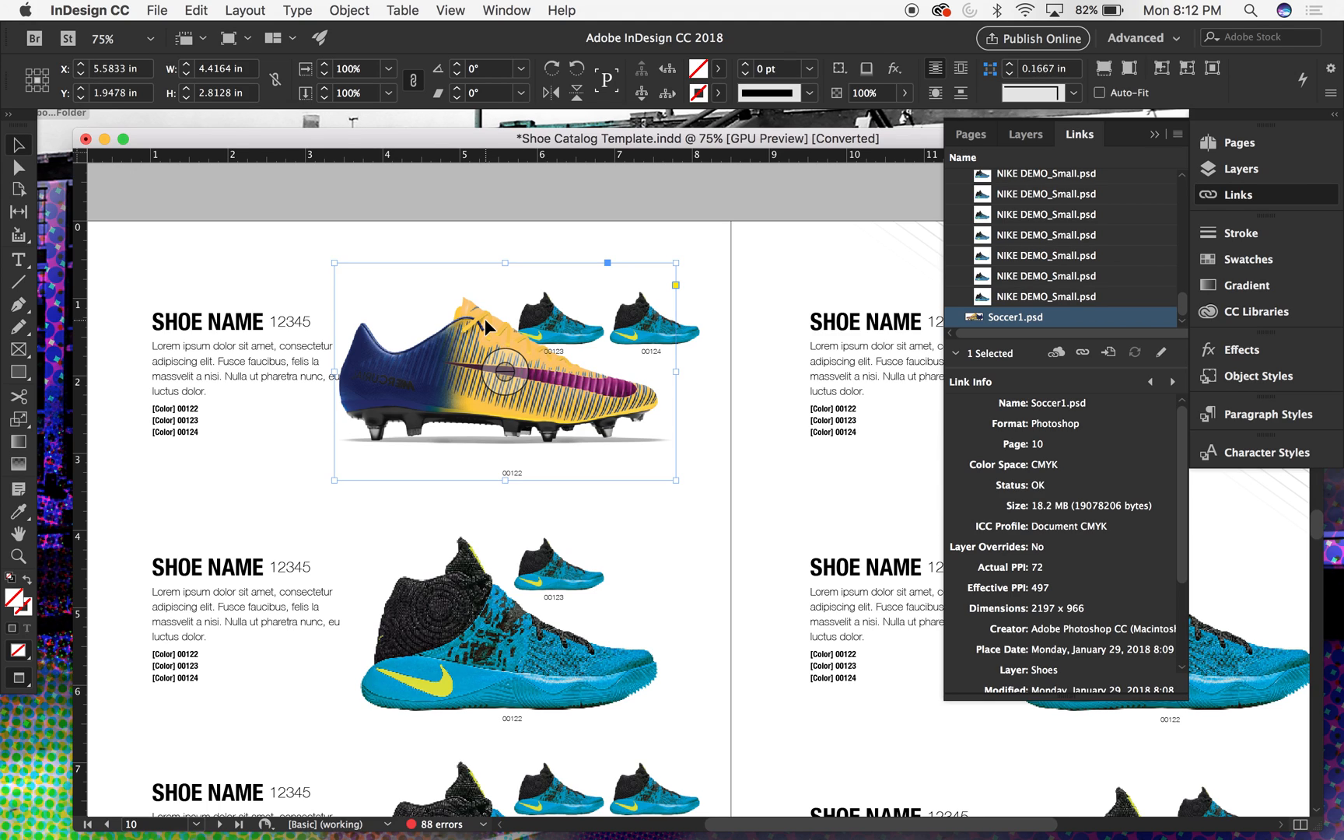
key("super+shift+a")
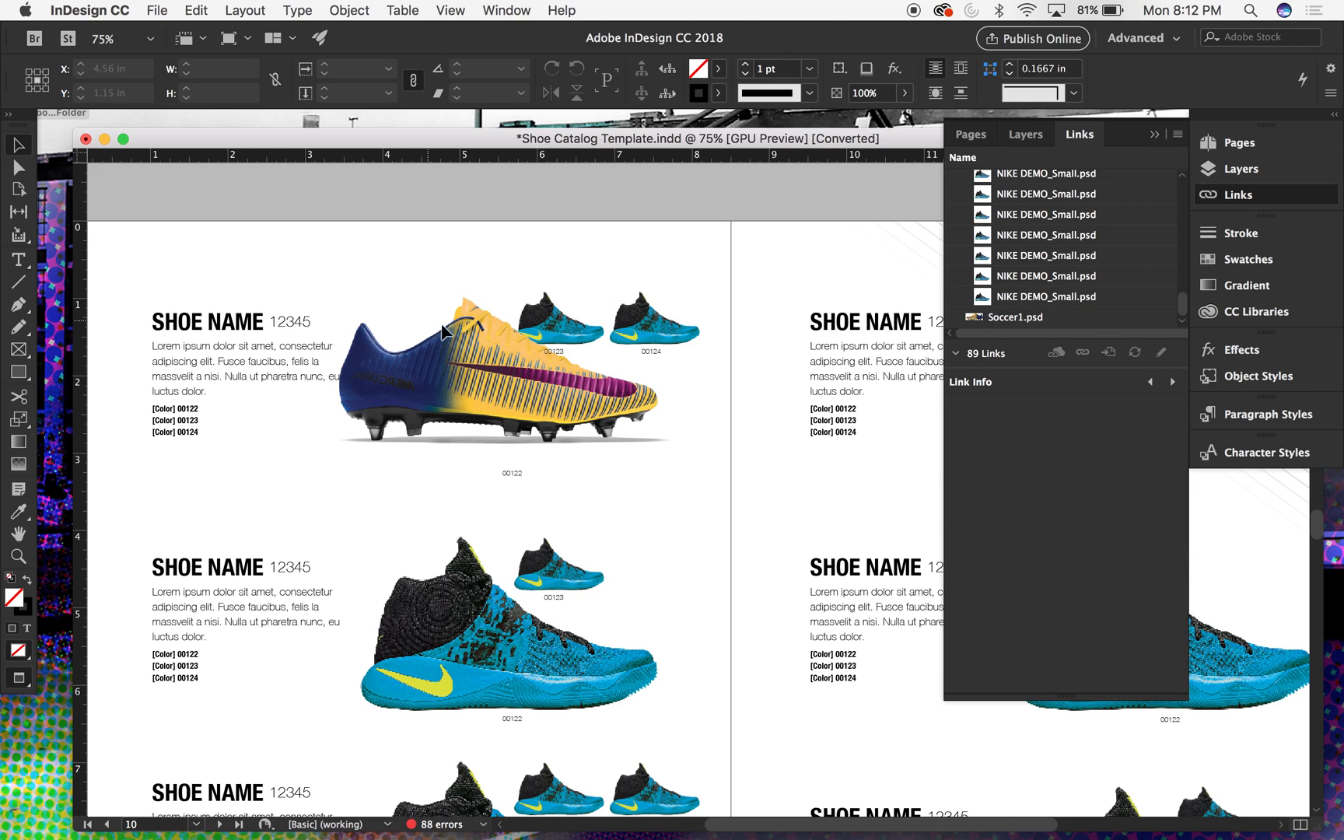
left_click(348, 9)
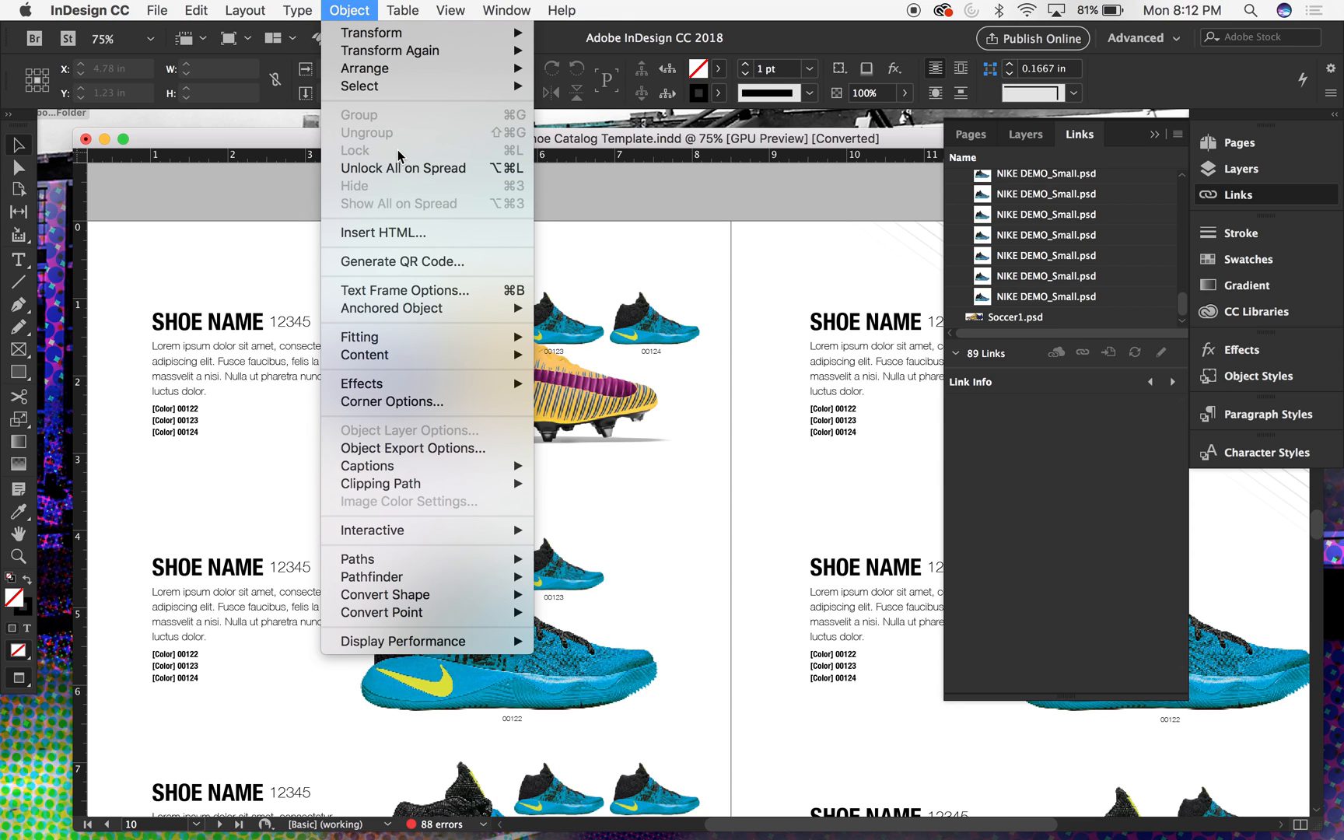
left_click(263, 197)
- Relink the small 00123 shoe image in the first product entry to Soccer1.psd from the Category A folder
left_click(556, 311)
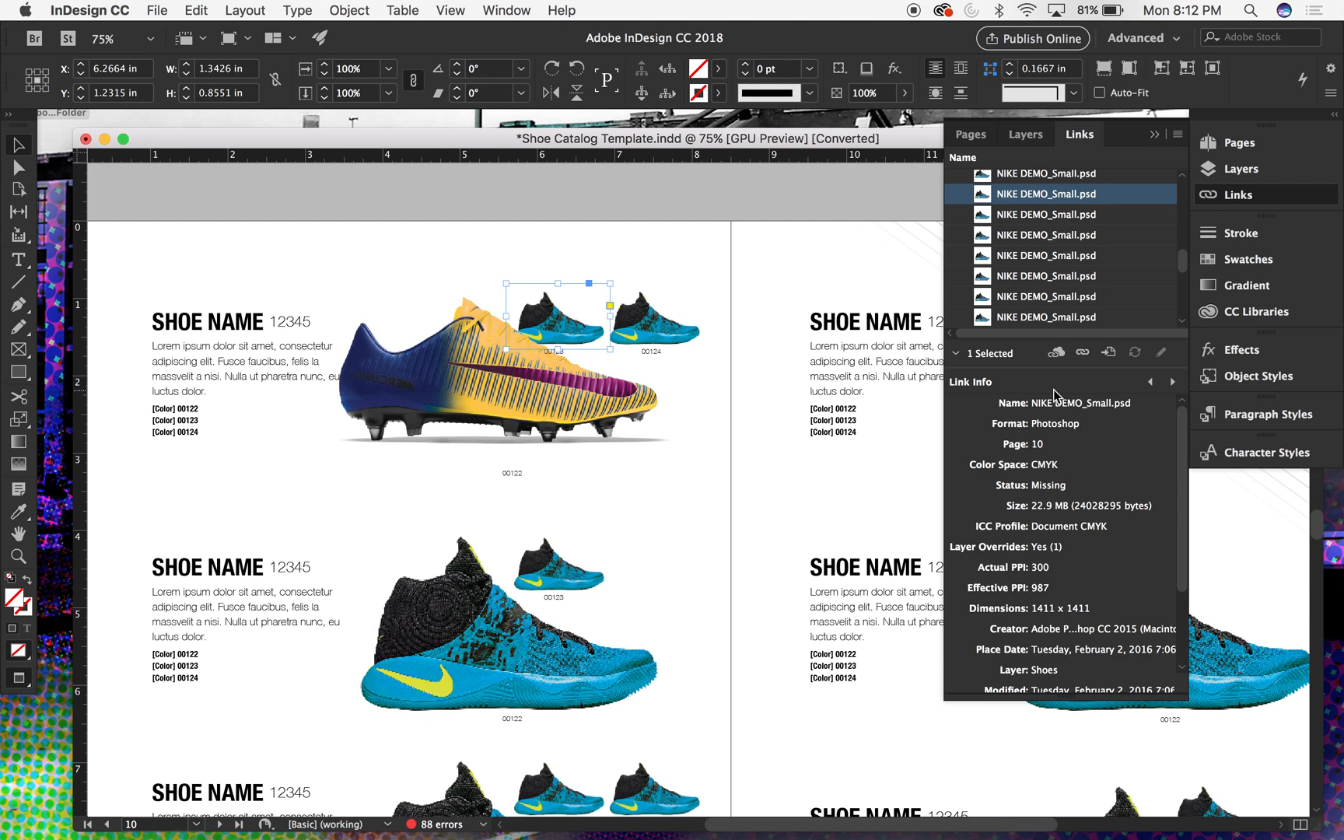
left_click(1083, 355)
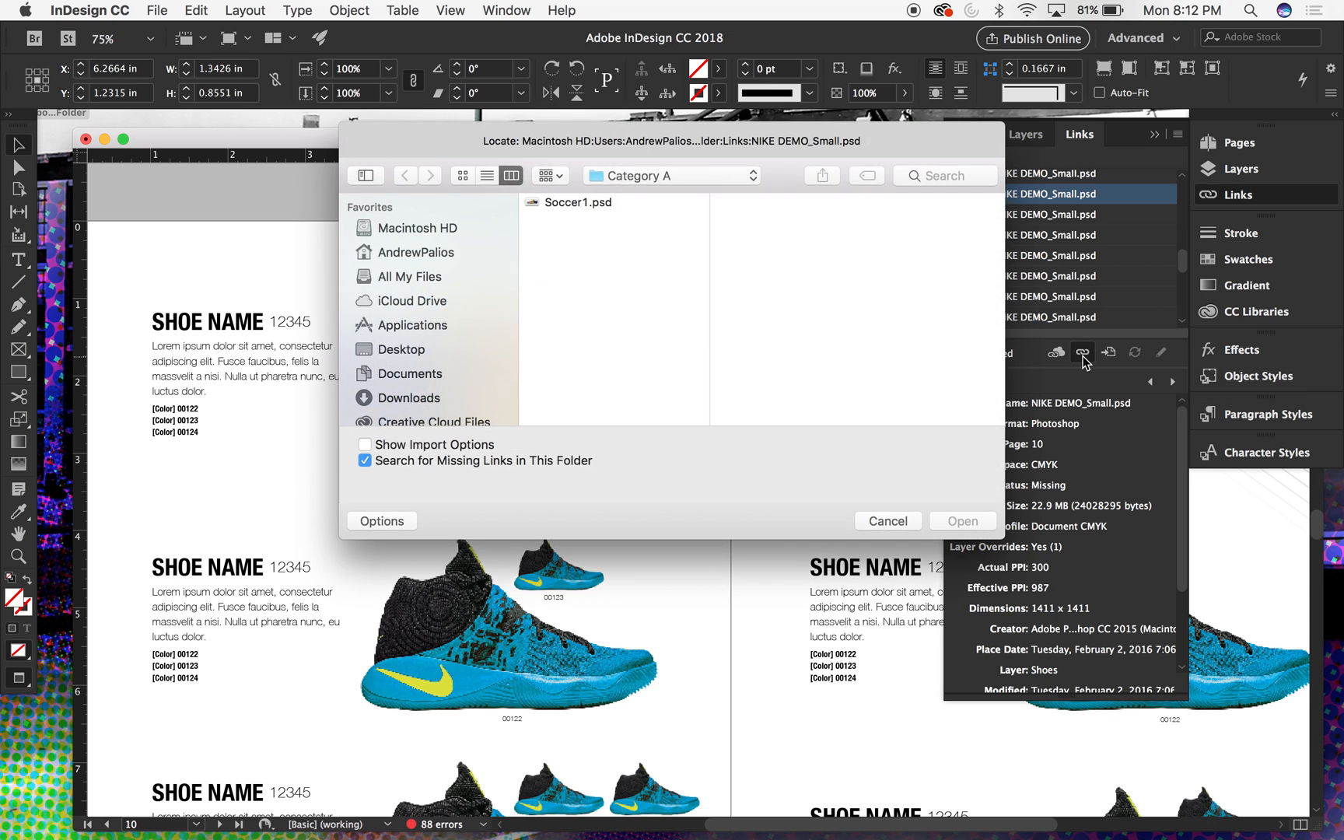
left_click(576, 202)
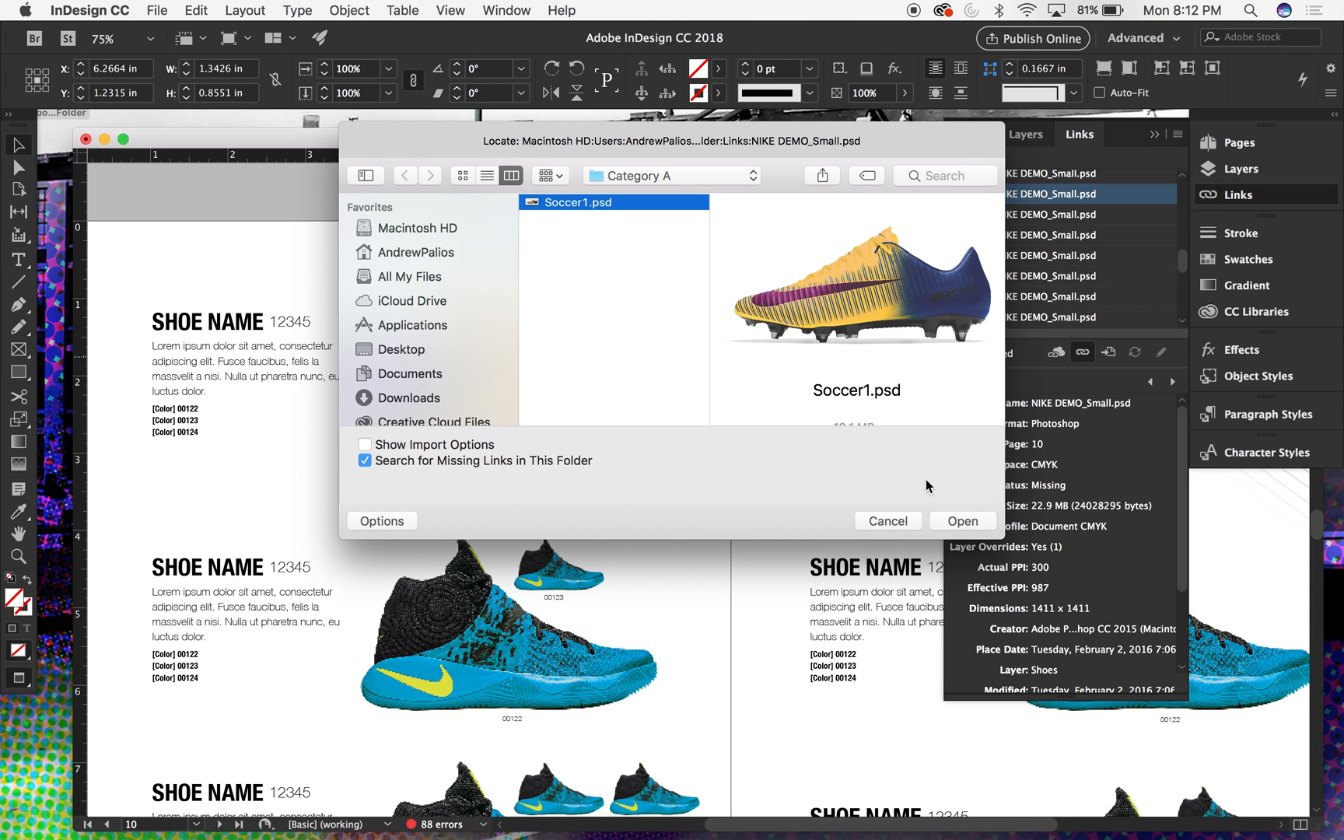
left_click(937, 518)
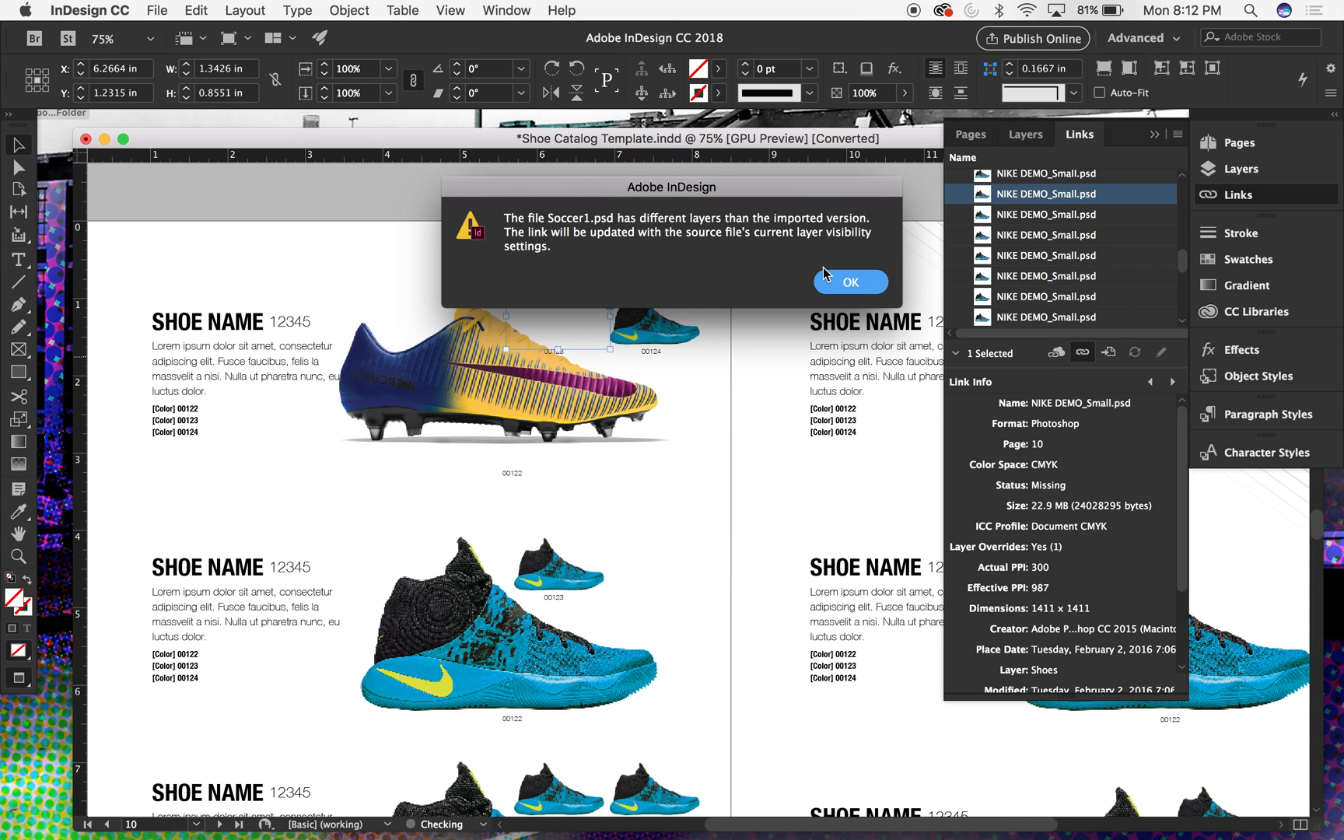
left_click(831, 283)
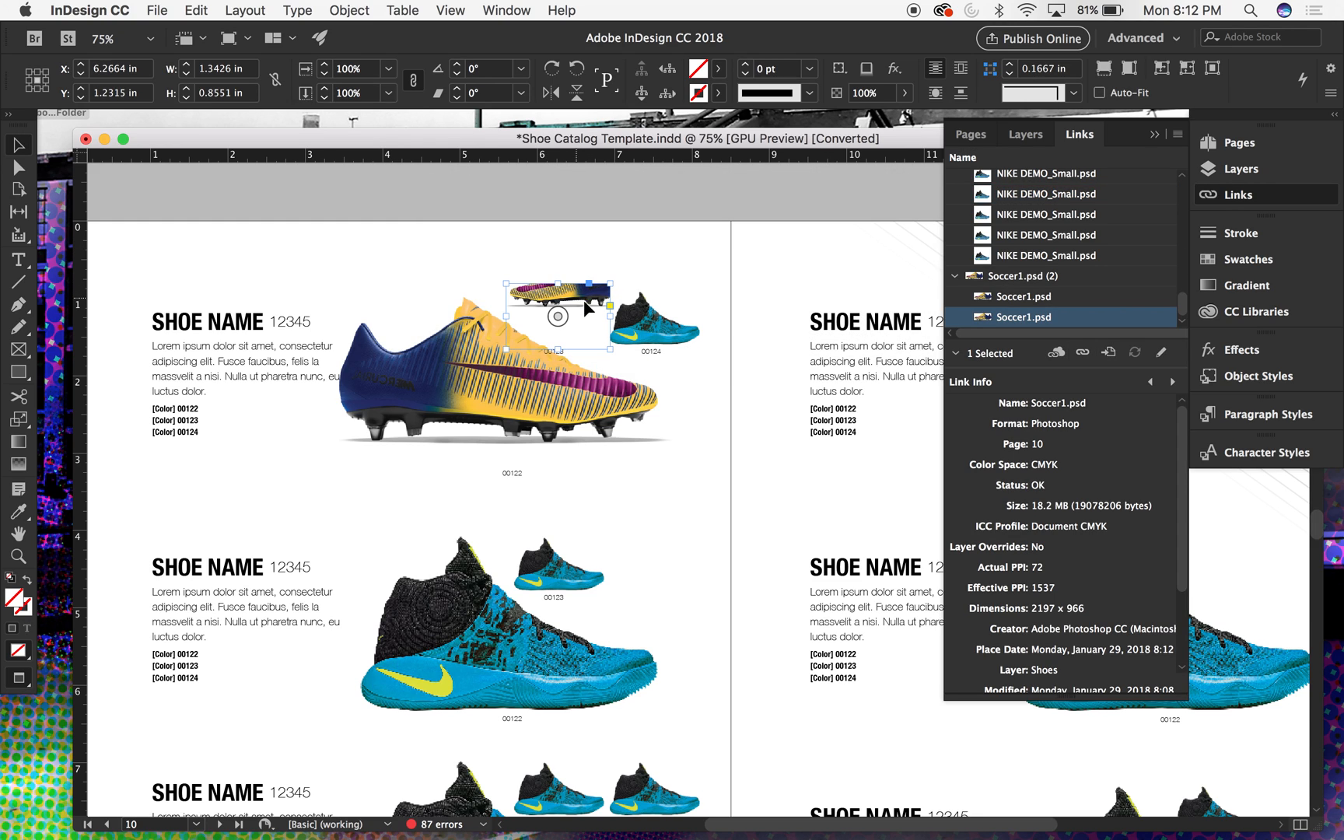
- Fit the small 00123 boot image proportionally inside its frame, flip it horizontally, and deselect it
key("super+alt+shift+e")
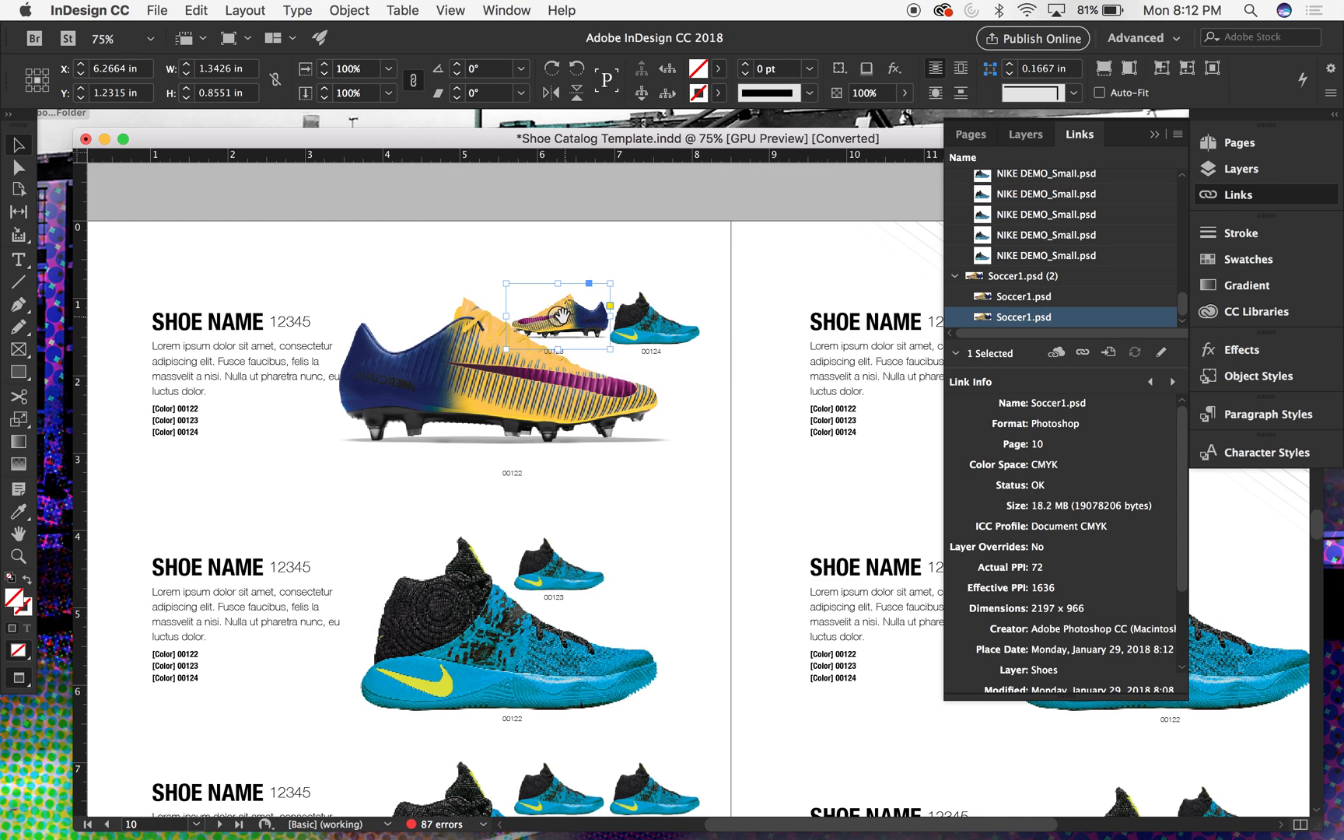
left_click(559, 315)
left_click(349, 10)
mouse_move(386, 40)
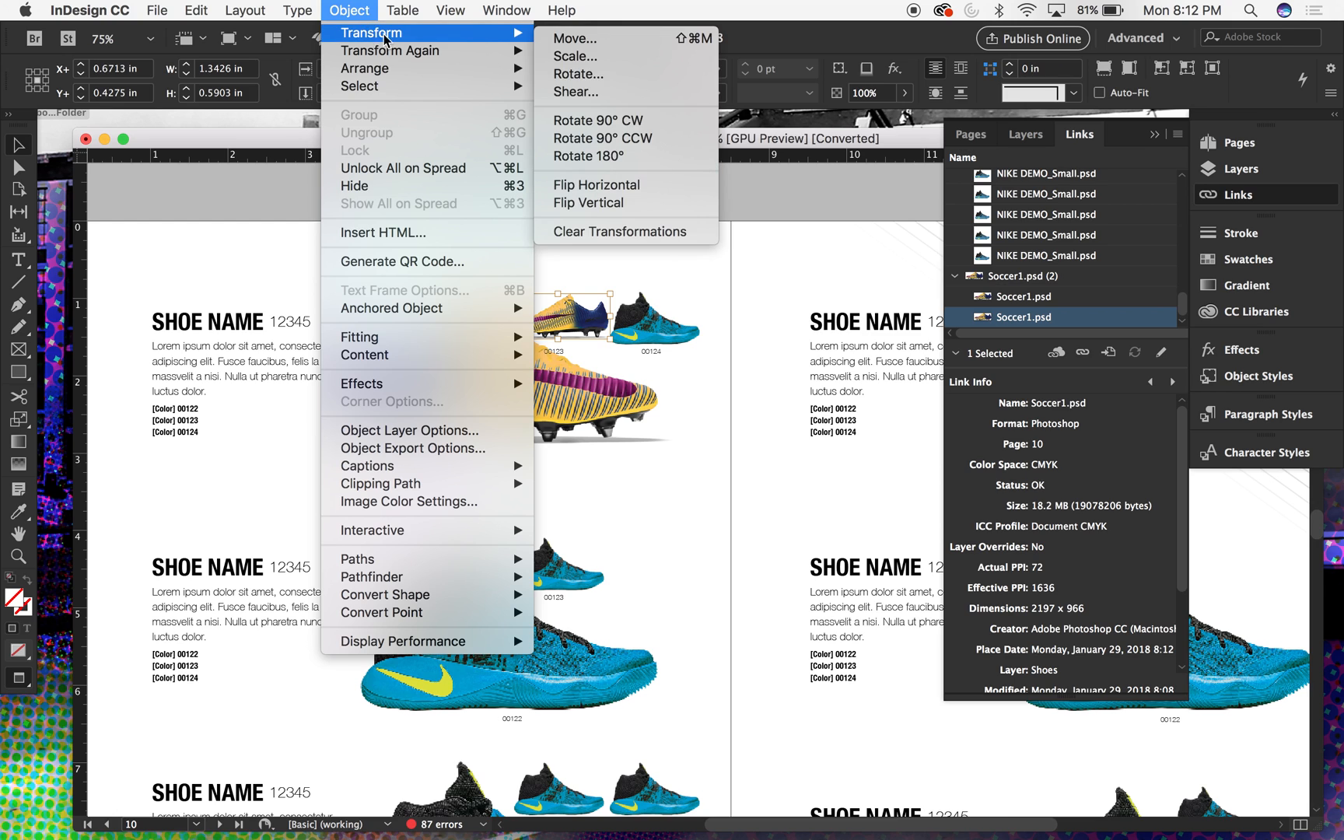
left_click(597, 187)
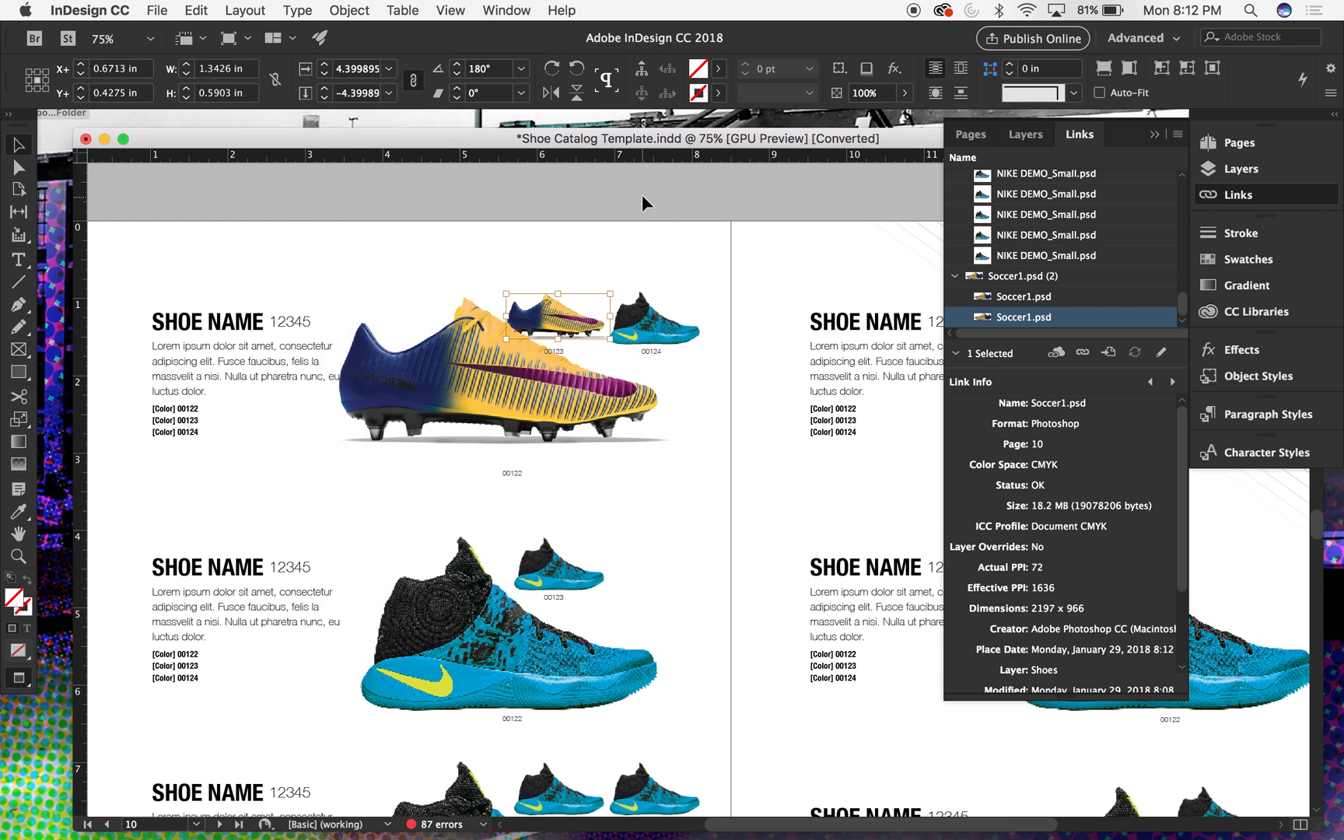
left_click(642, 194)
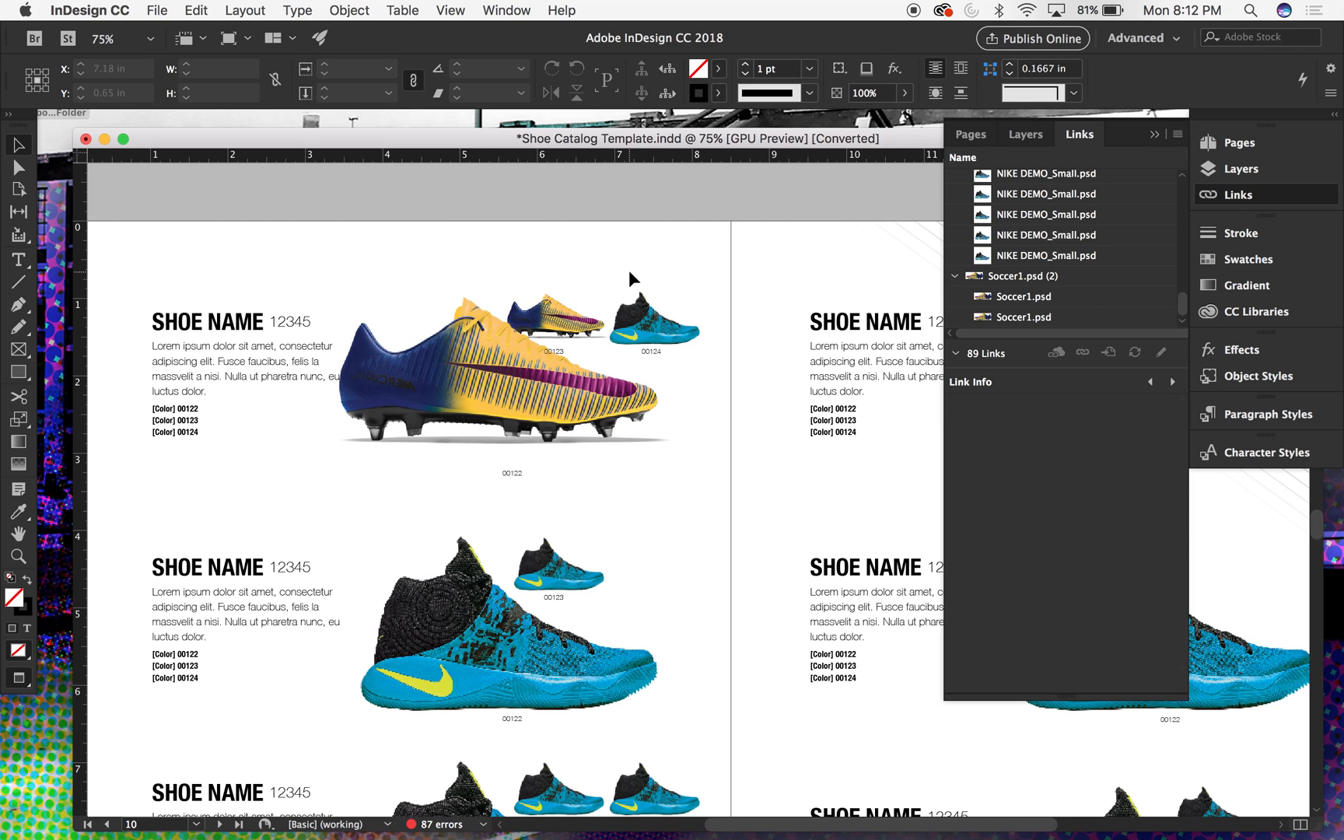
- Relink the small 00124 shoe image in the first product entry to Soccer1.psd from the Category A folder
left_click(639, 313)
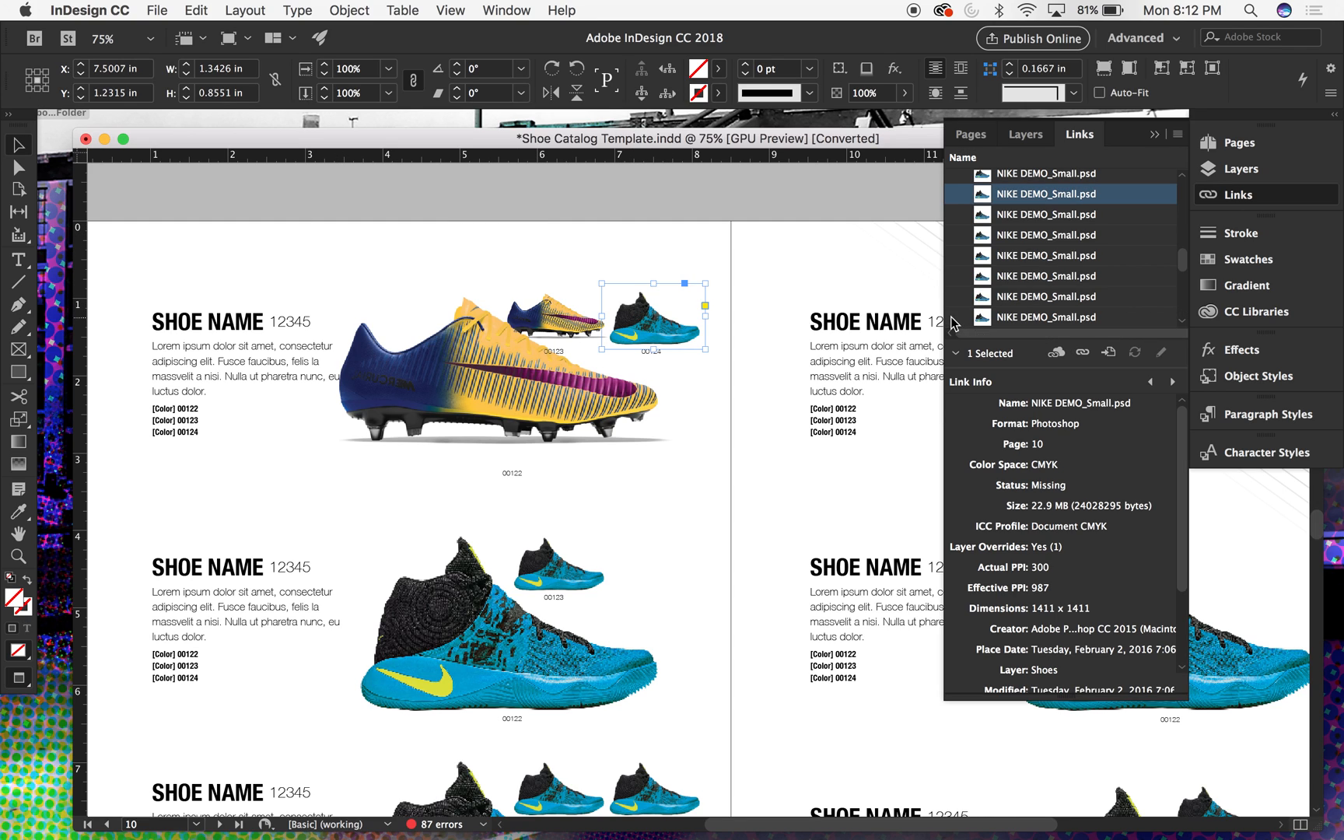
left_click(1081, 352)
left_click(603, 204)
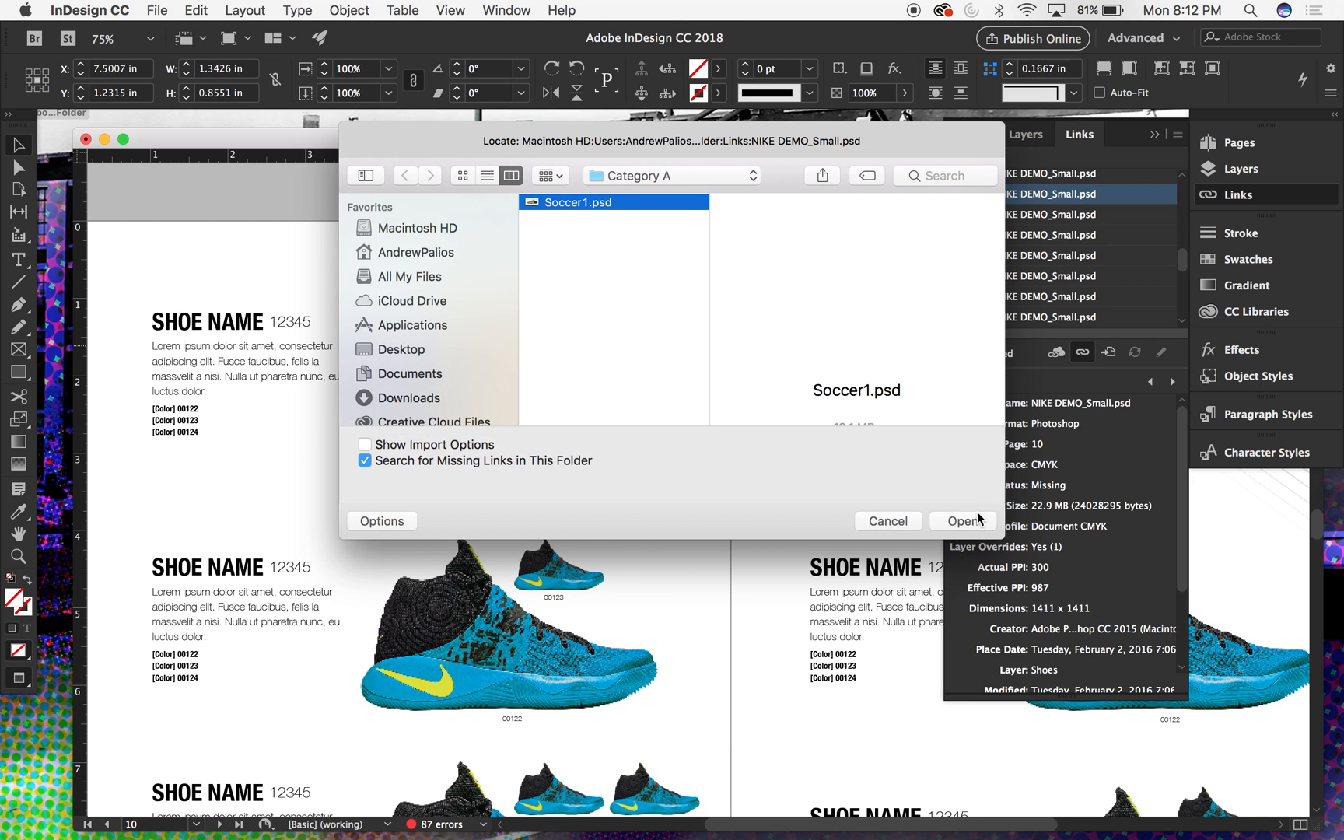
left_click(963, 521)
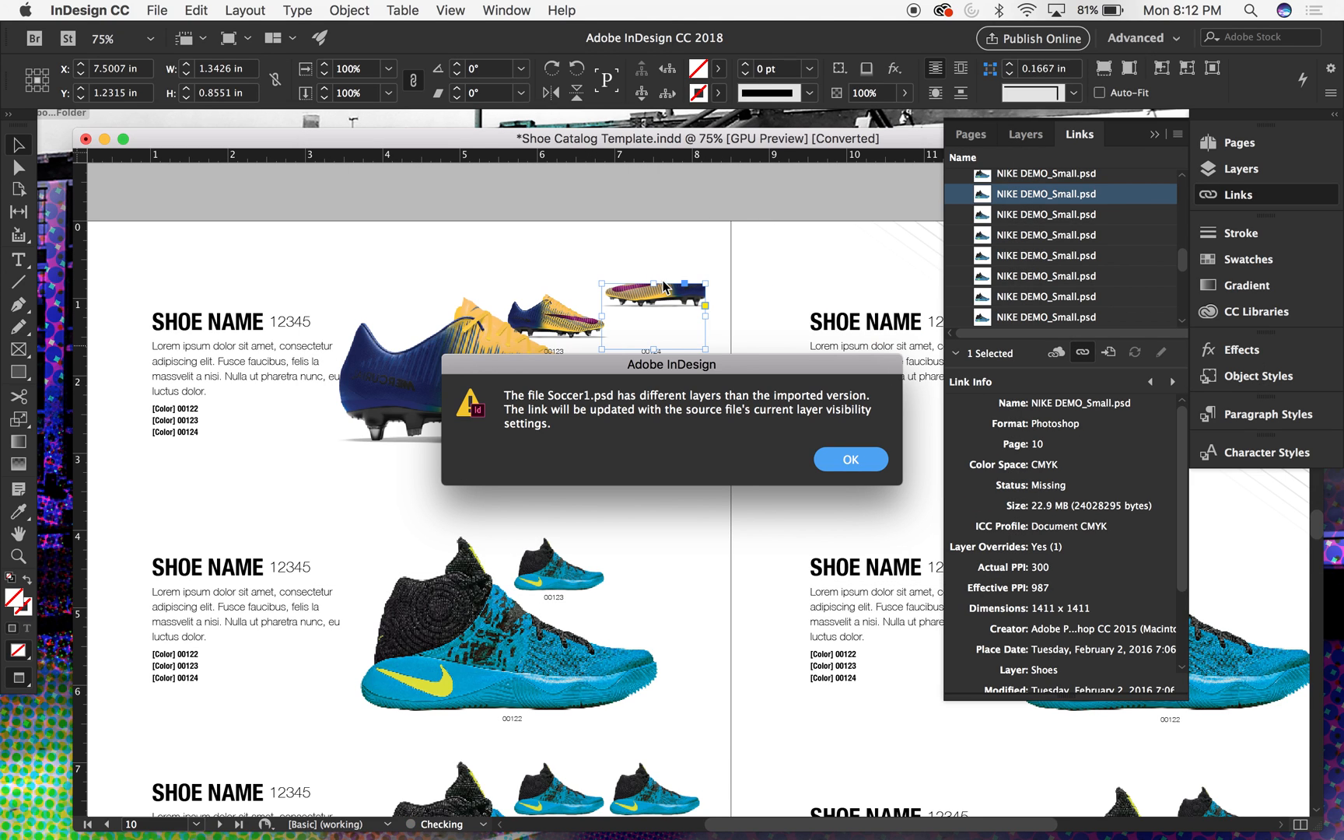
left_click(846, 459)
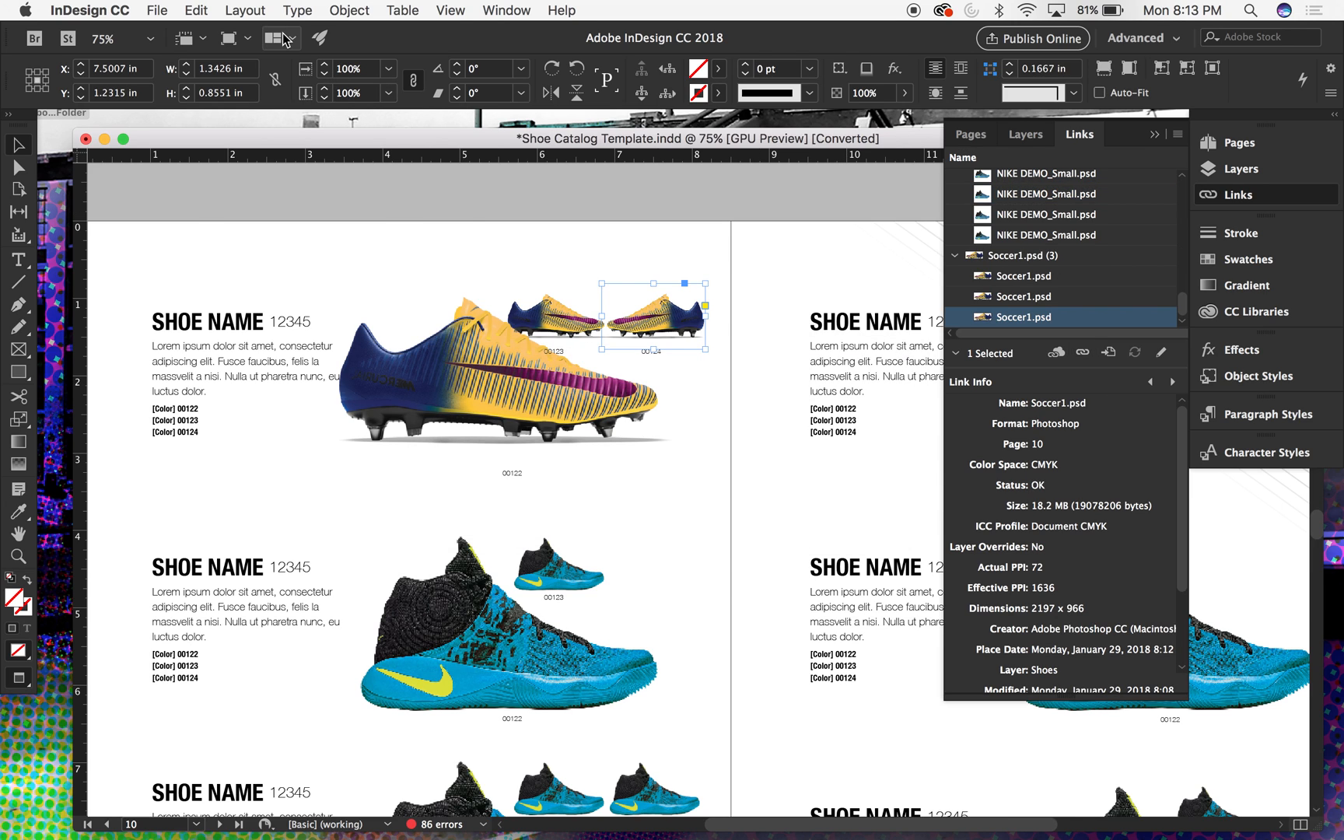
- Flip the small 00124 boot image horizontally and deselect it
left_click(201, 9)
mouse_move(358, 10)
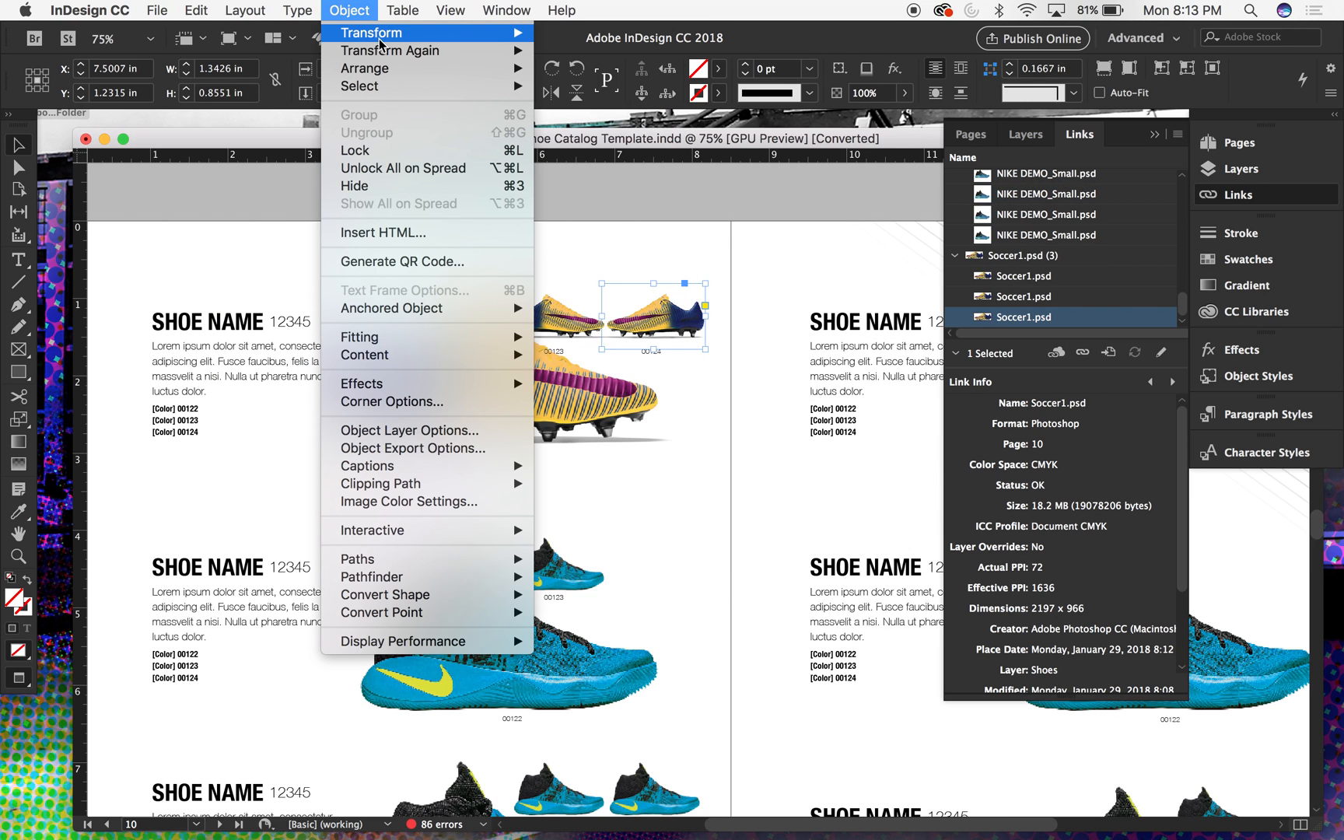
mouse_move(397, 35)
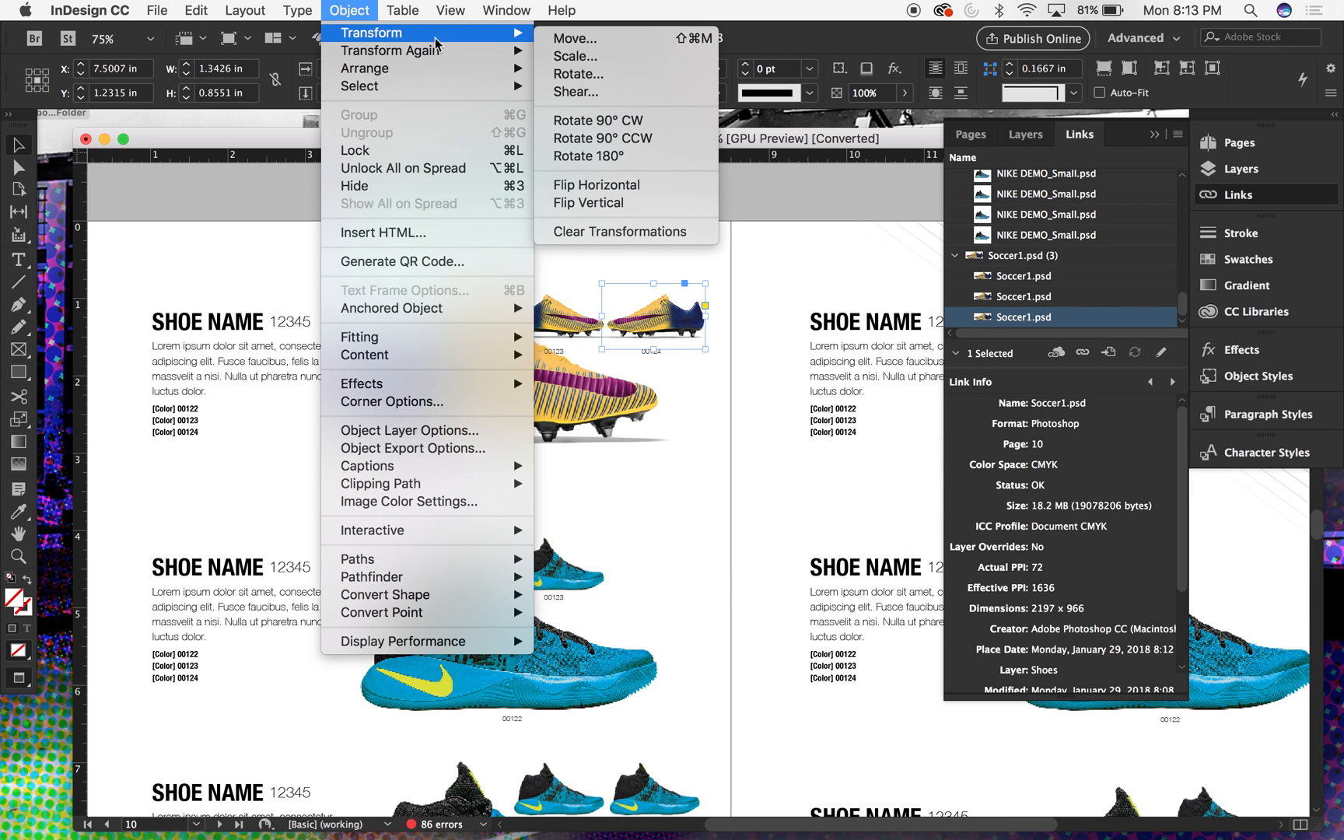
left_click(613, 186)
left_click(688, 217)
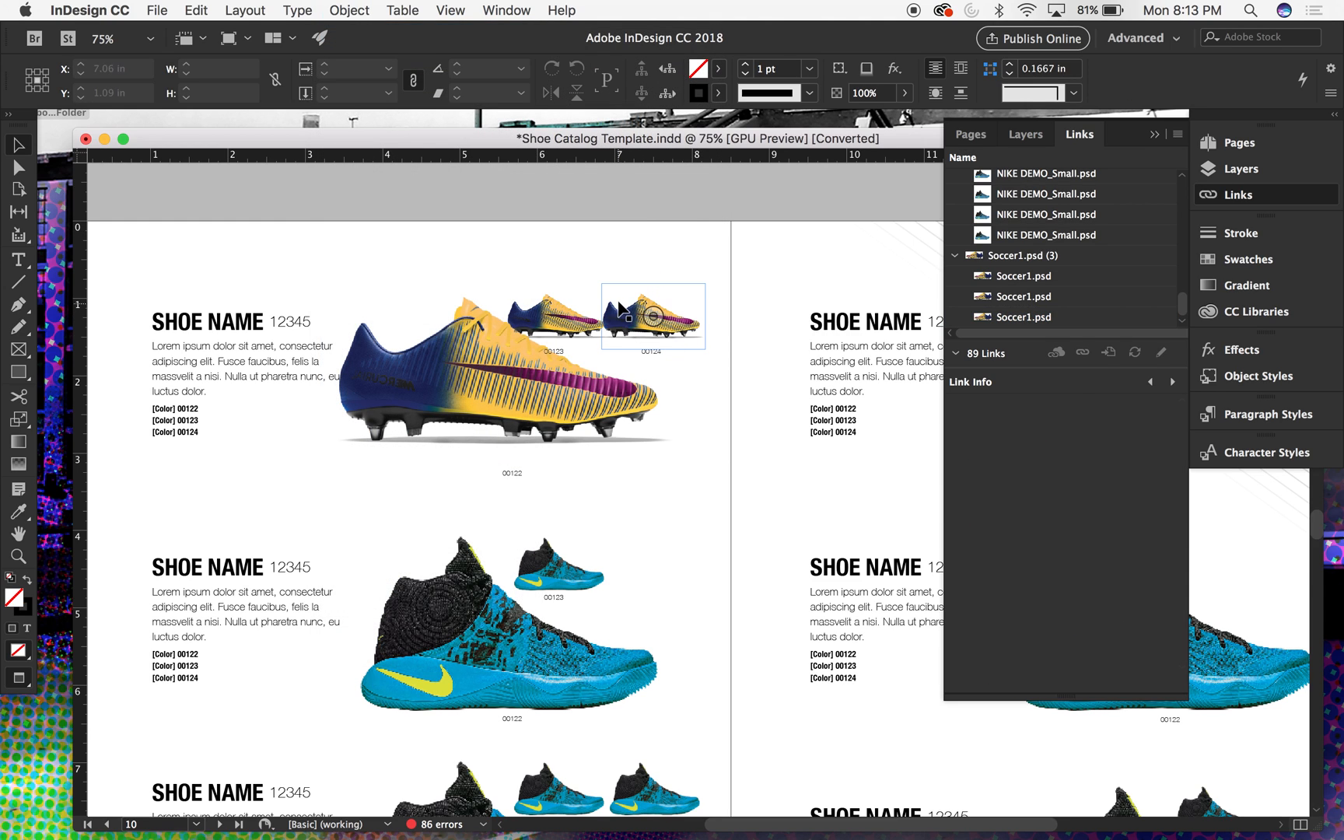
- Examine the three boot images in the first product entry up close
key("super+minus")
key("super+equal")
key("super+equal")
key("super+equal")
scroll(543, 192, "up", 1)
scroll(543, 194, "up", 6)
scroll(543, 195, "left", 4)
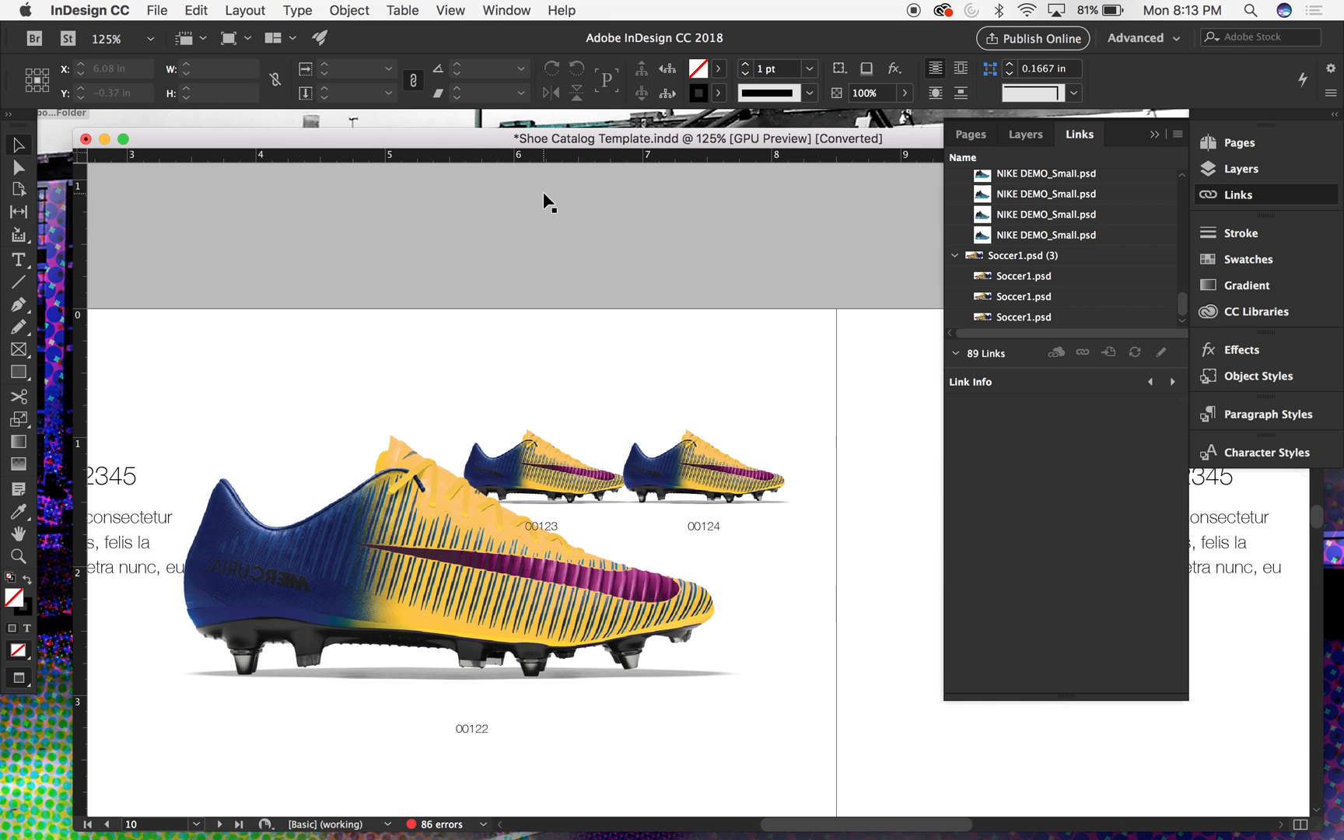
scroll(543, 194, "down", 5)
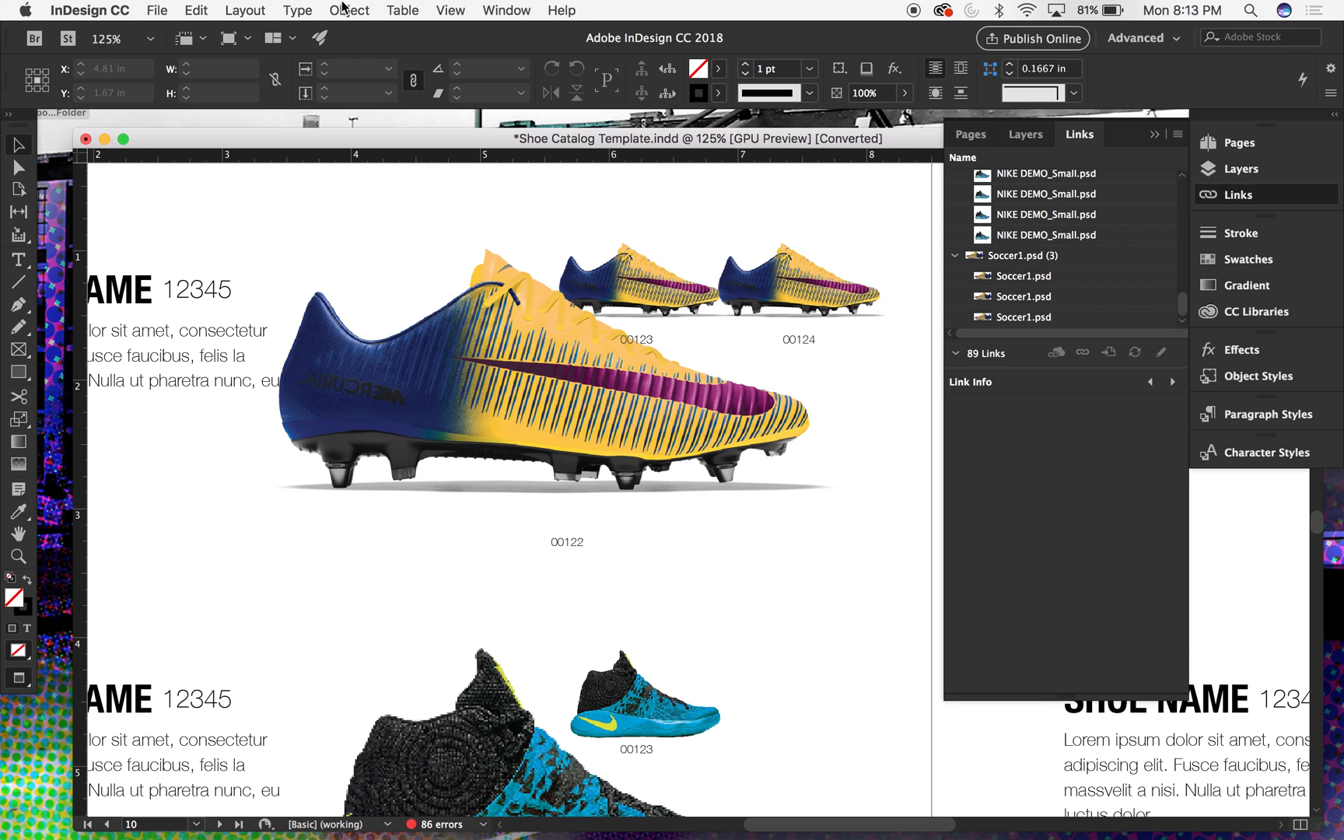
left_click(343, 8)
left_click(749, 196)
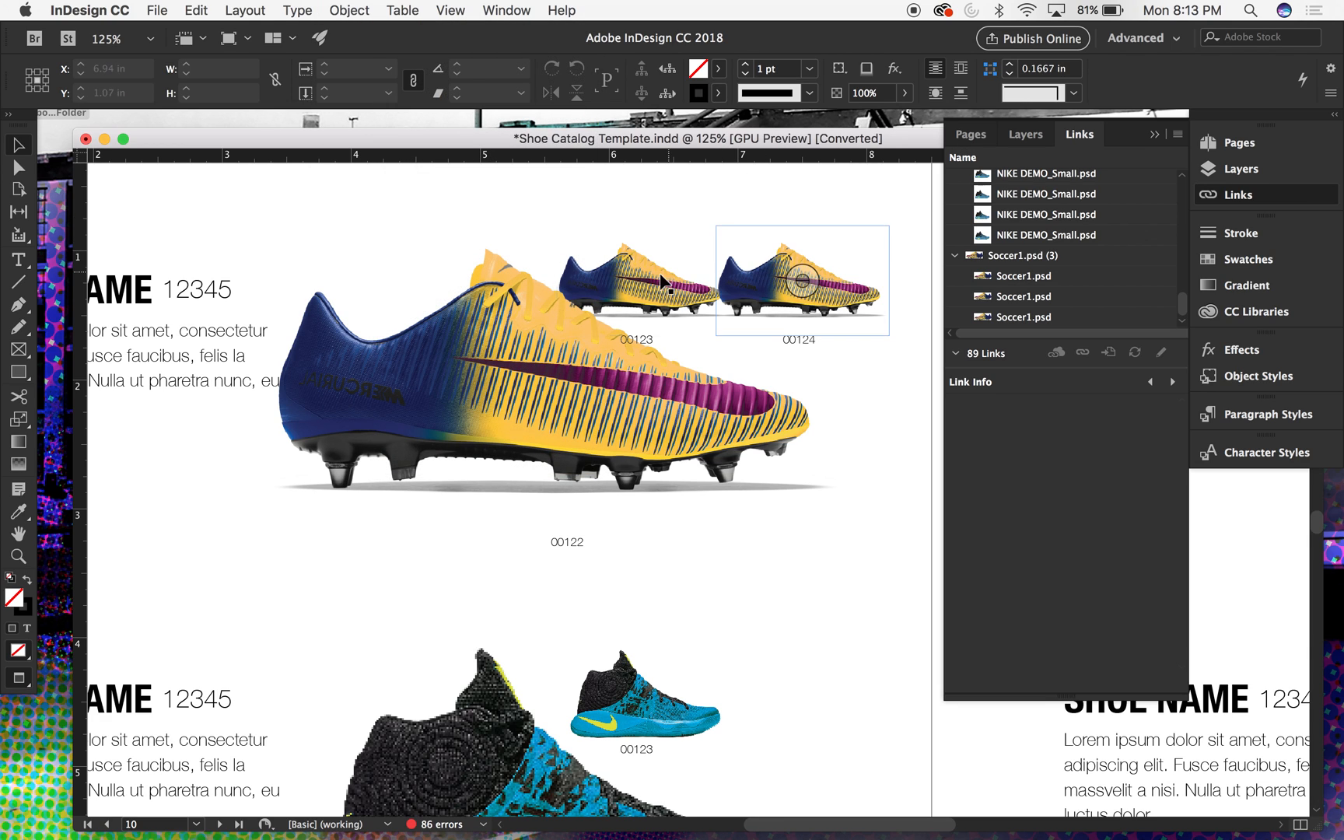
left_click(690, 256)
left_click(844, 263)
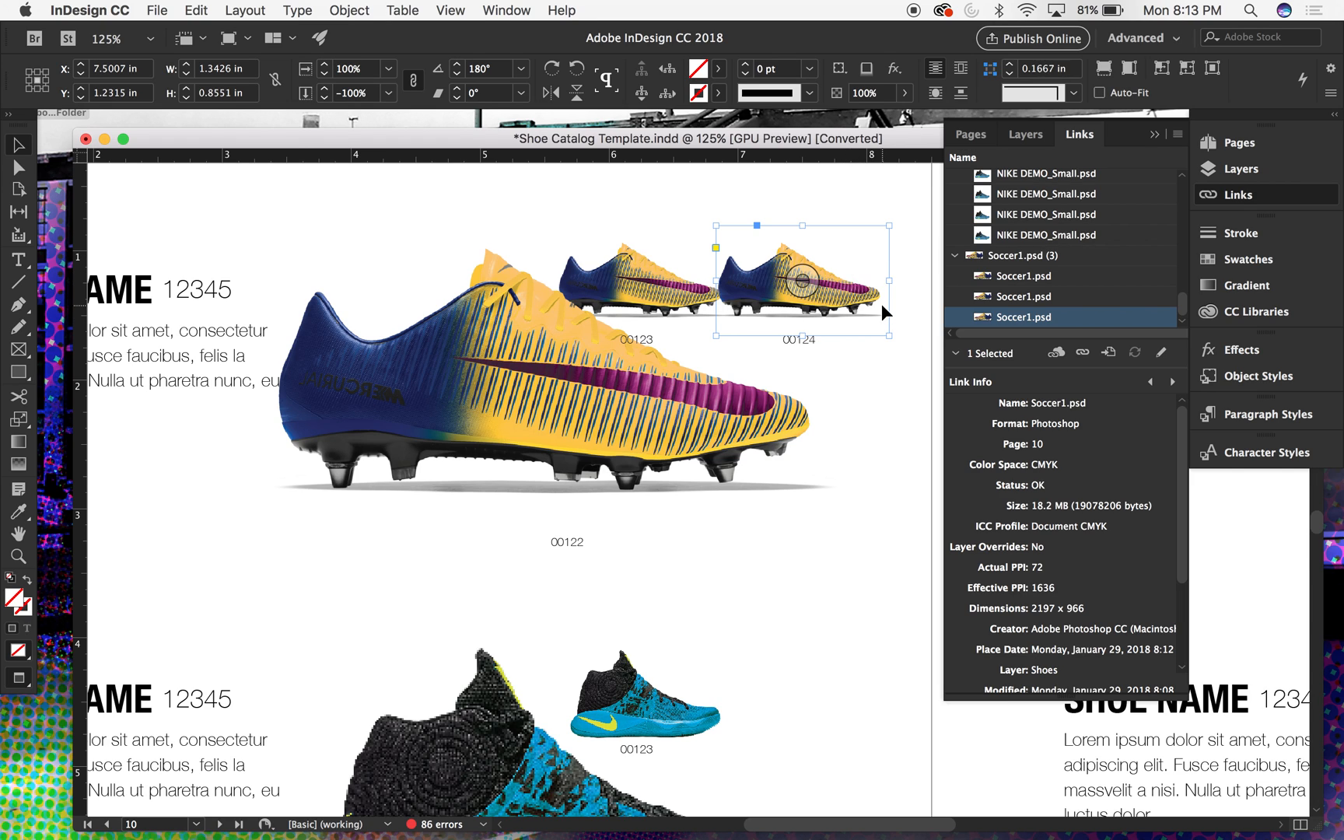
left_click(349, 10)
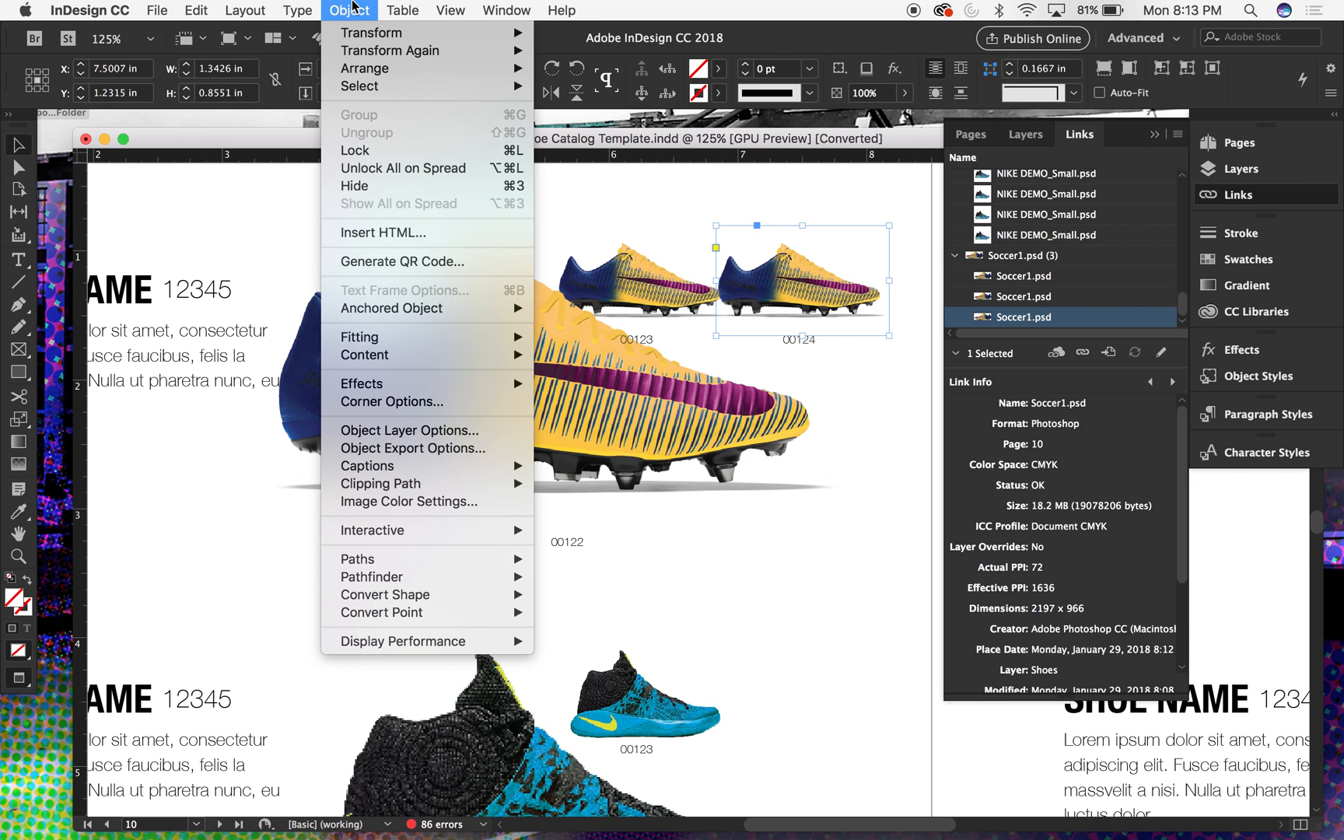
left_click(902, 207)
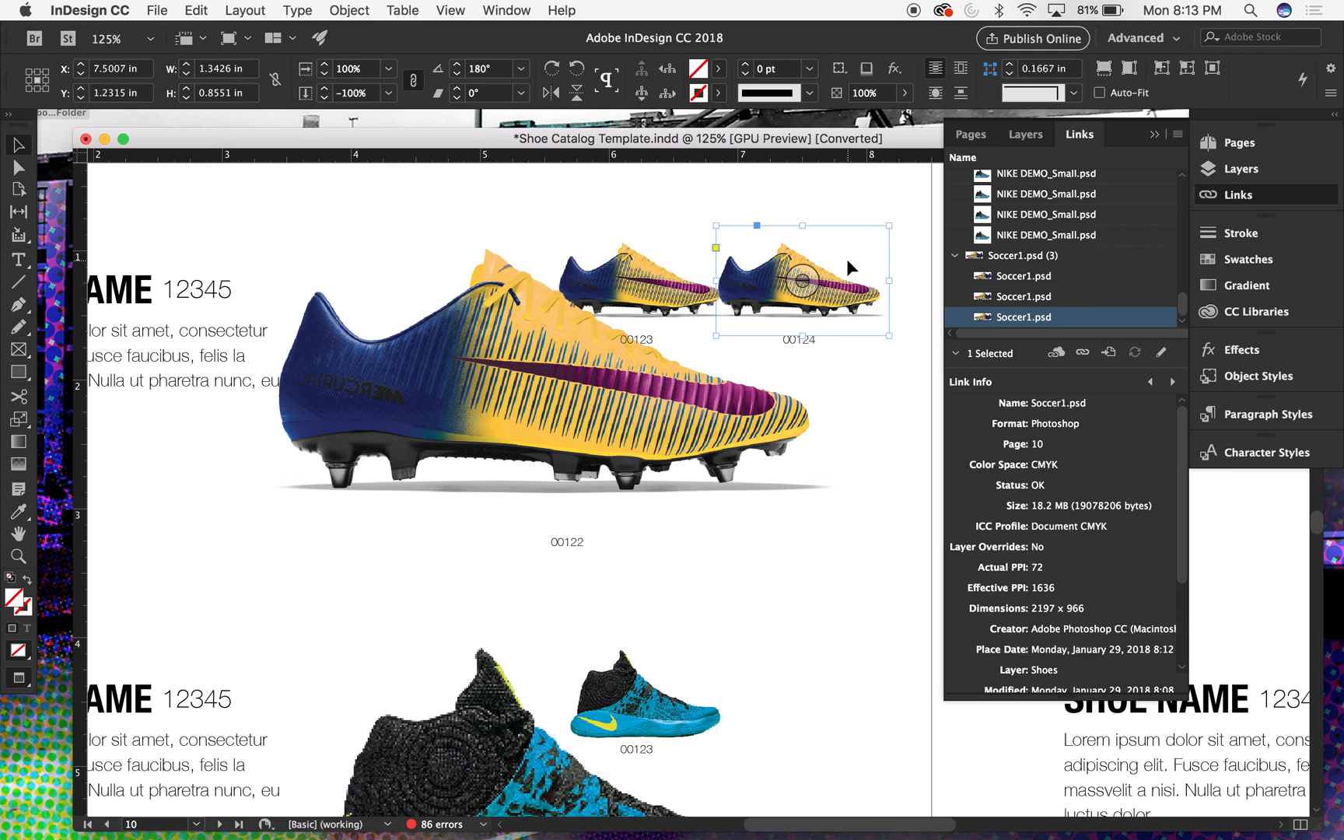
left_click(857, 185)
- Hide the Color3 layer of the small 00124 boot image through Object Layer Options, leaving only the Shadow layer shown, and deselect it
left_click(864, 278)
left_click(348, 10)
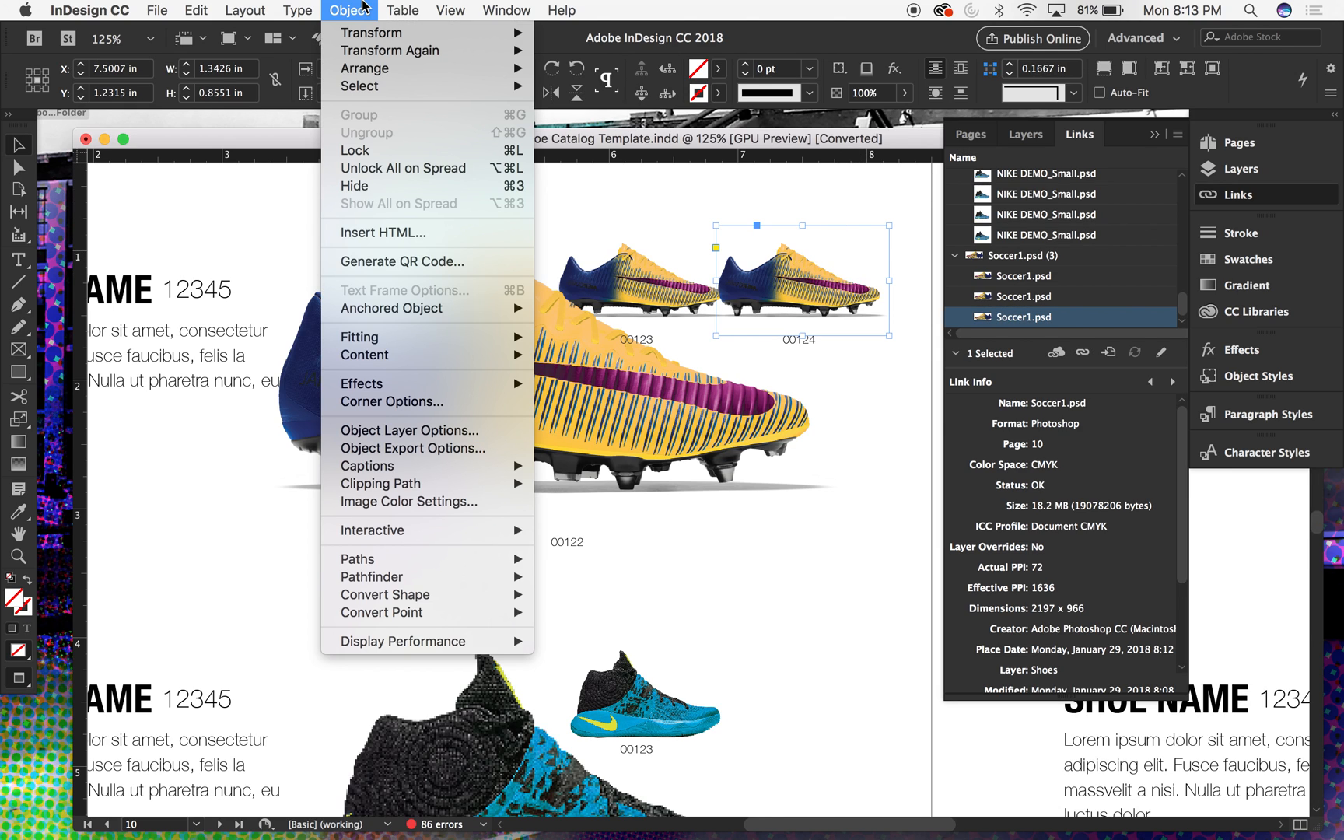
left_click(399, 433)
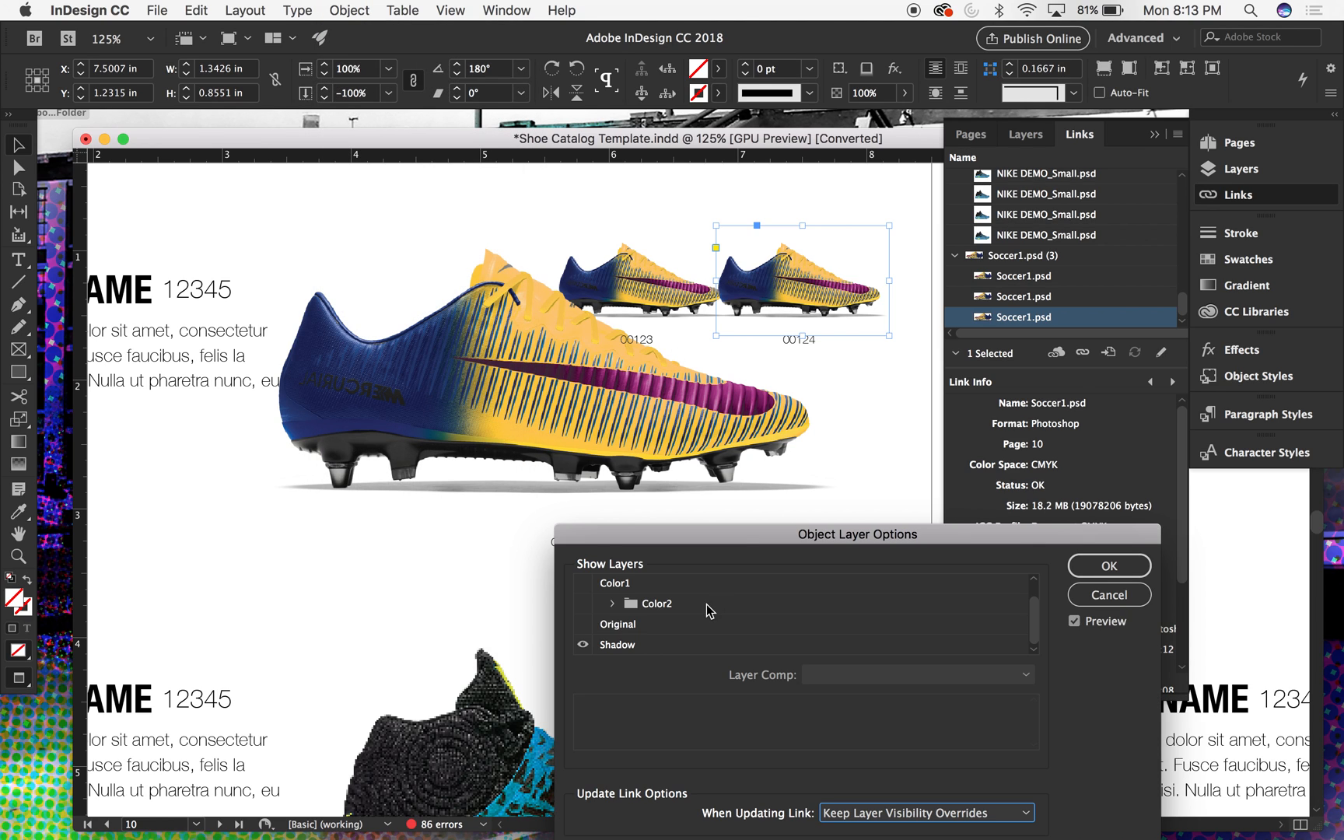
left_click_drag(697, 543, 812, 495)
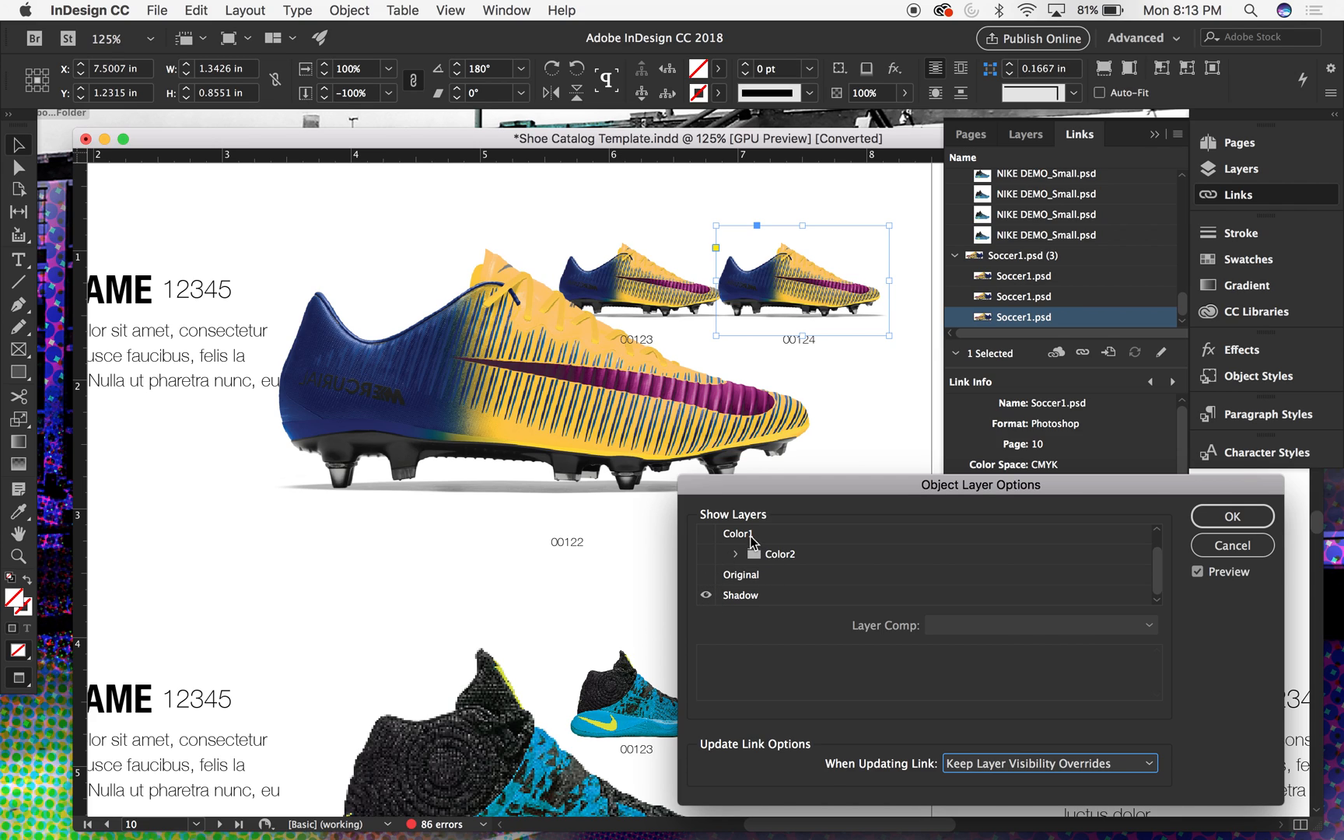
scroll(1157, 564, "up", 1)
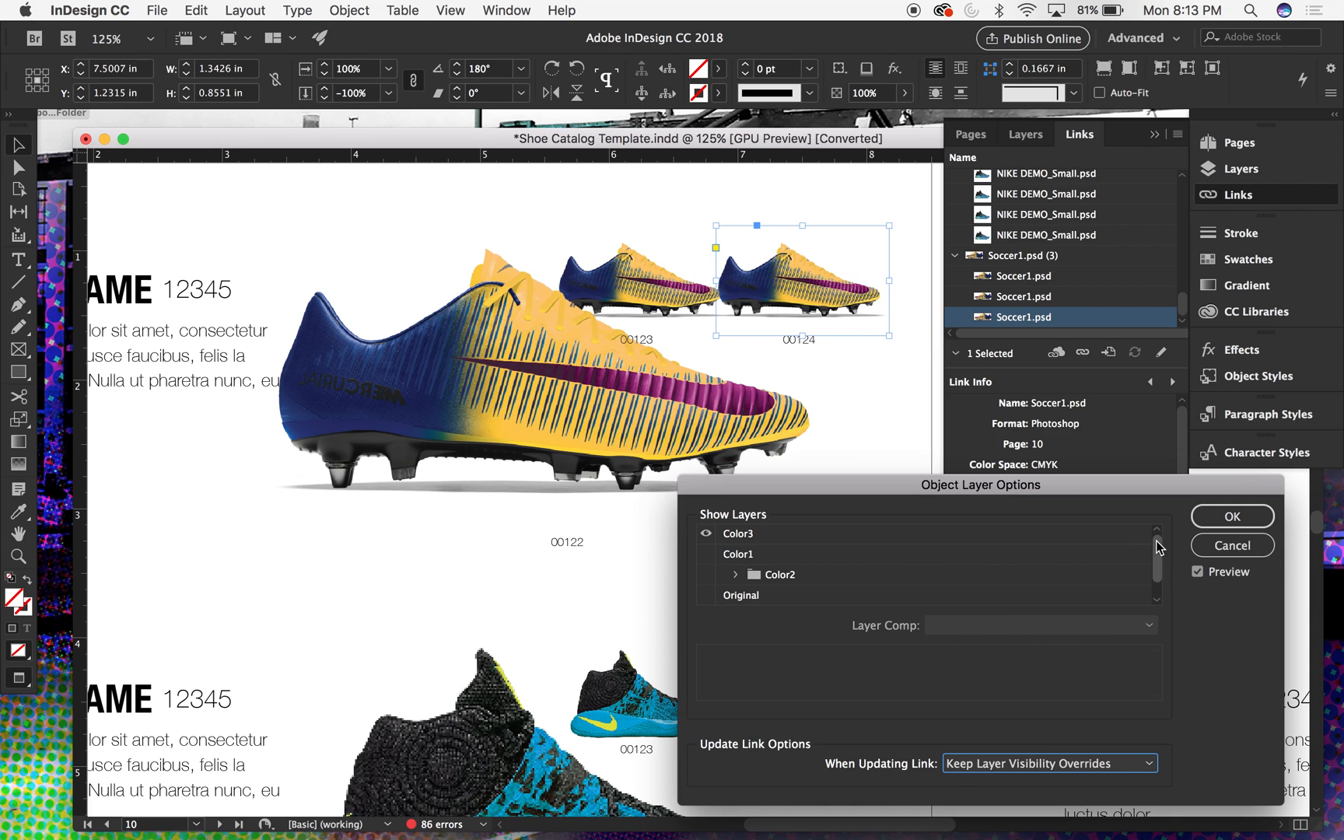
left_click(707, 535)
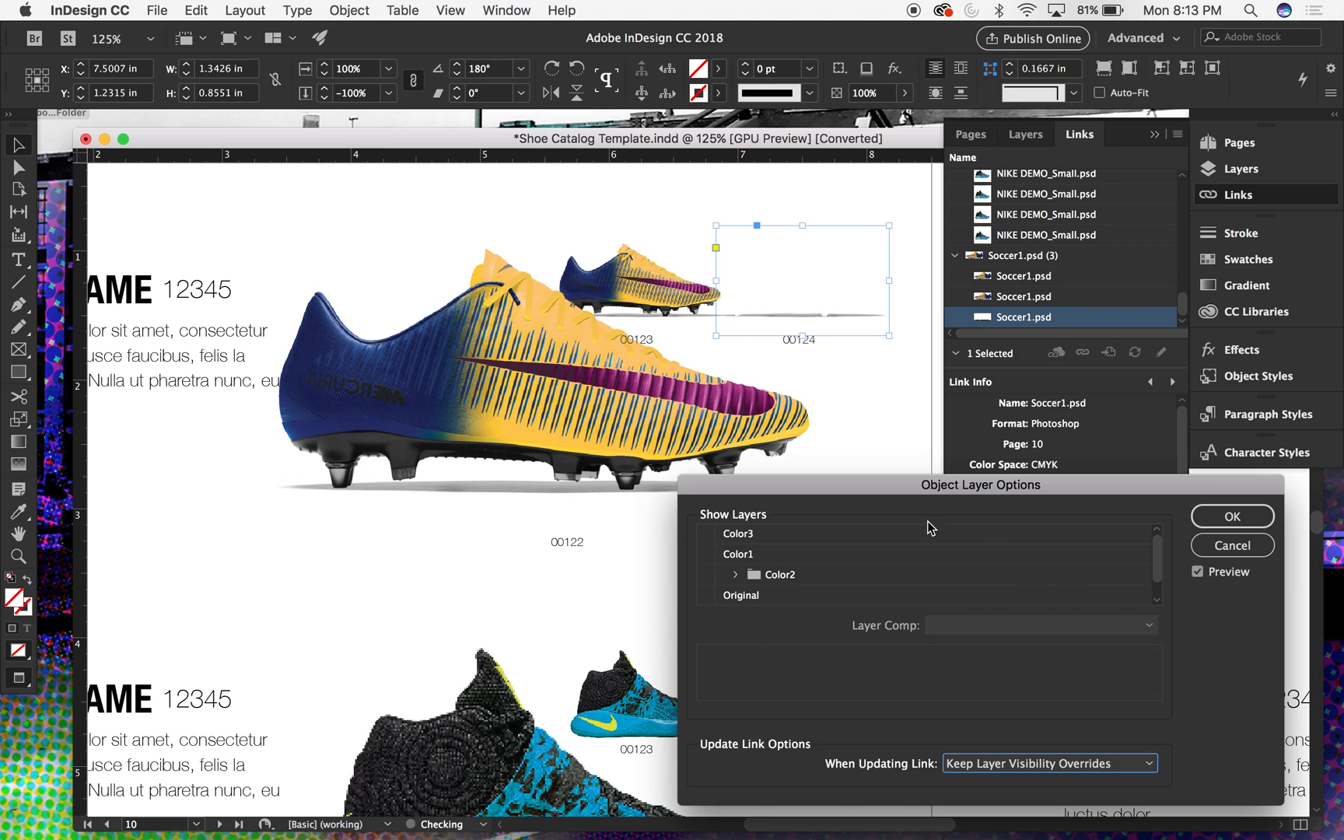
scroll(1159, 578, "down", 1)
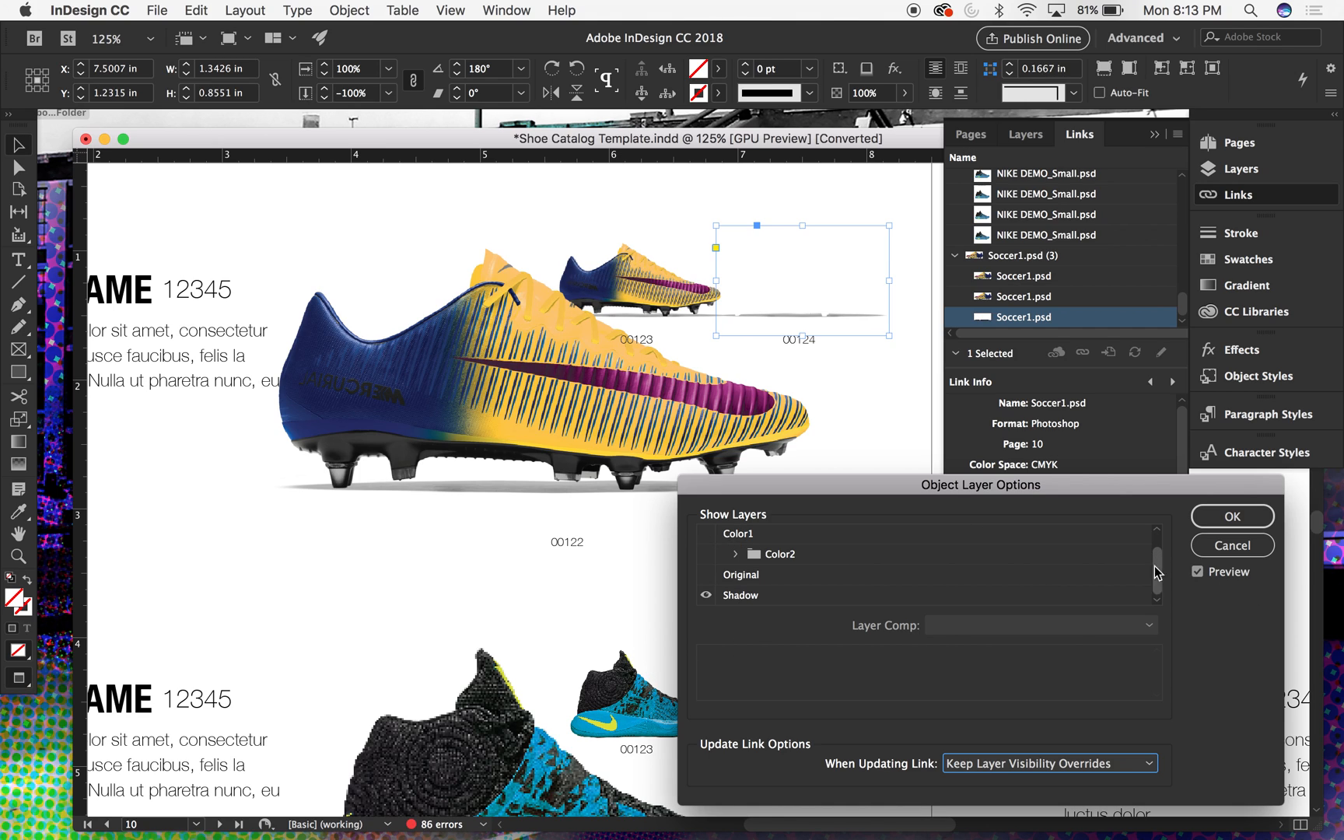
left_click(1237, 517)
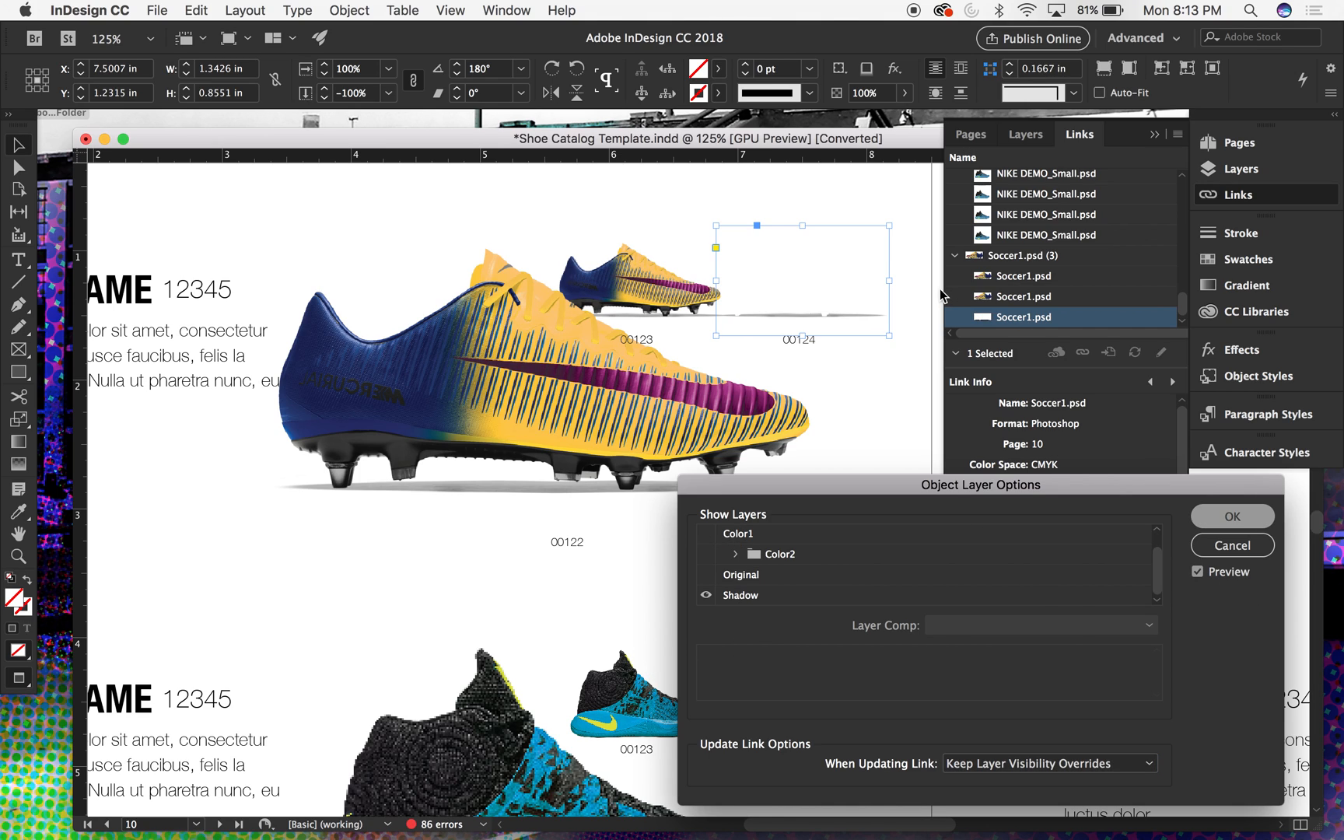
left_click(899, 181)
- Draw a rectangle across the full width of page 10 on the Background layer, starting at the page's upper-left corner
key("super+minus")
key("super+minus")
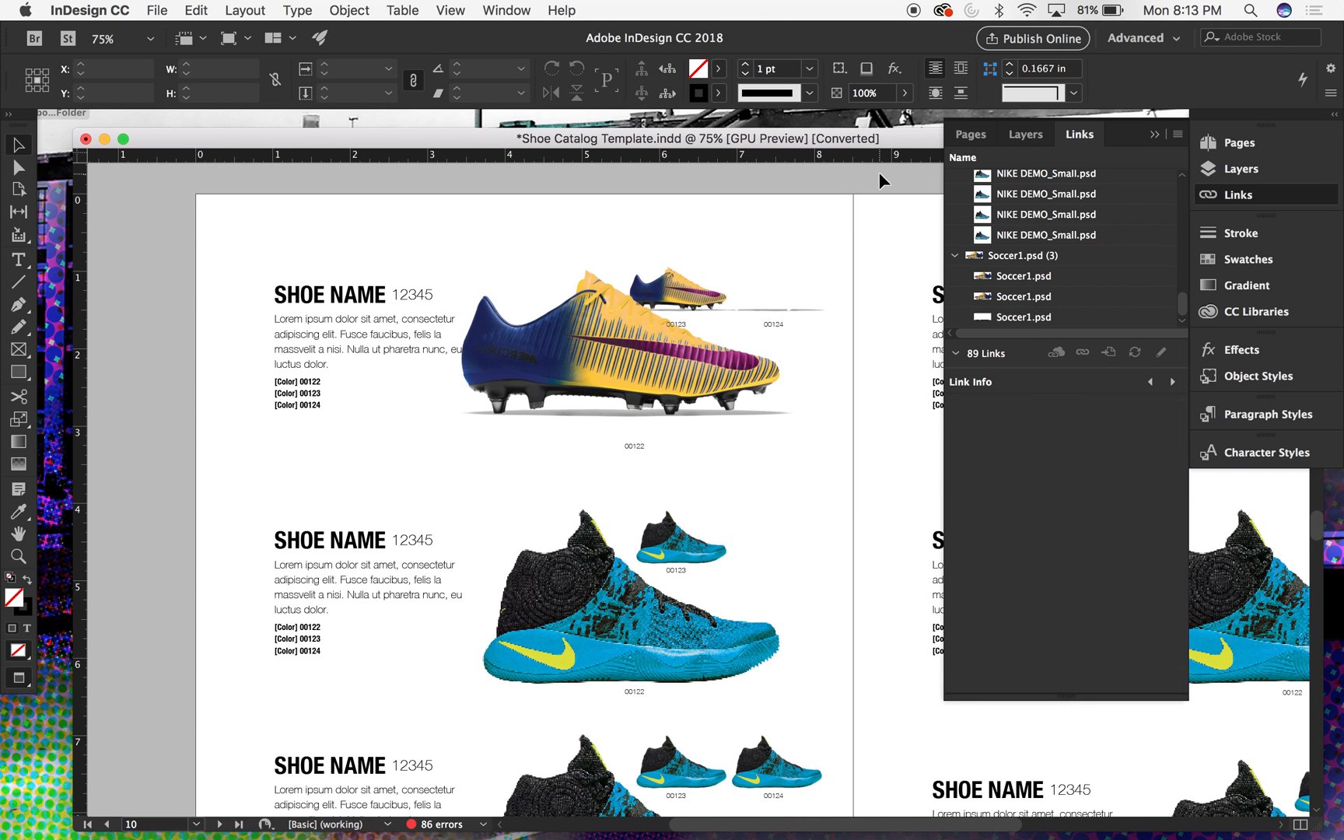
key("super+minus")
left_click(1027, 134)
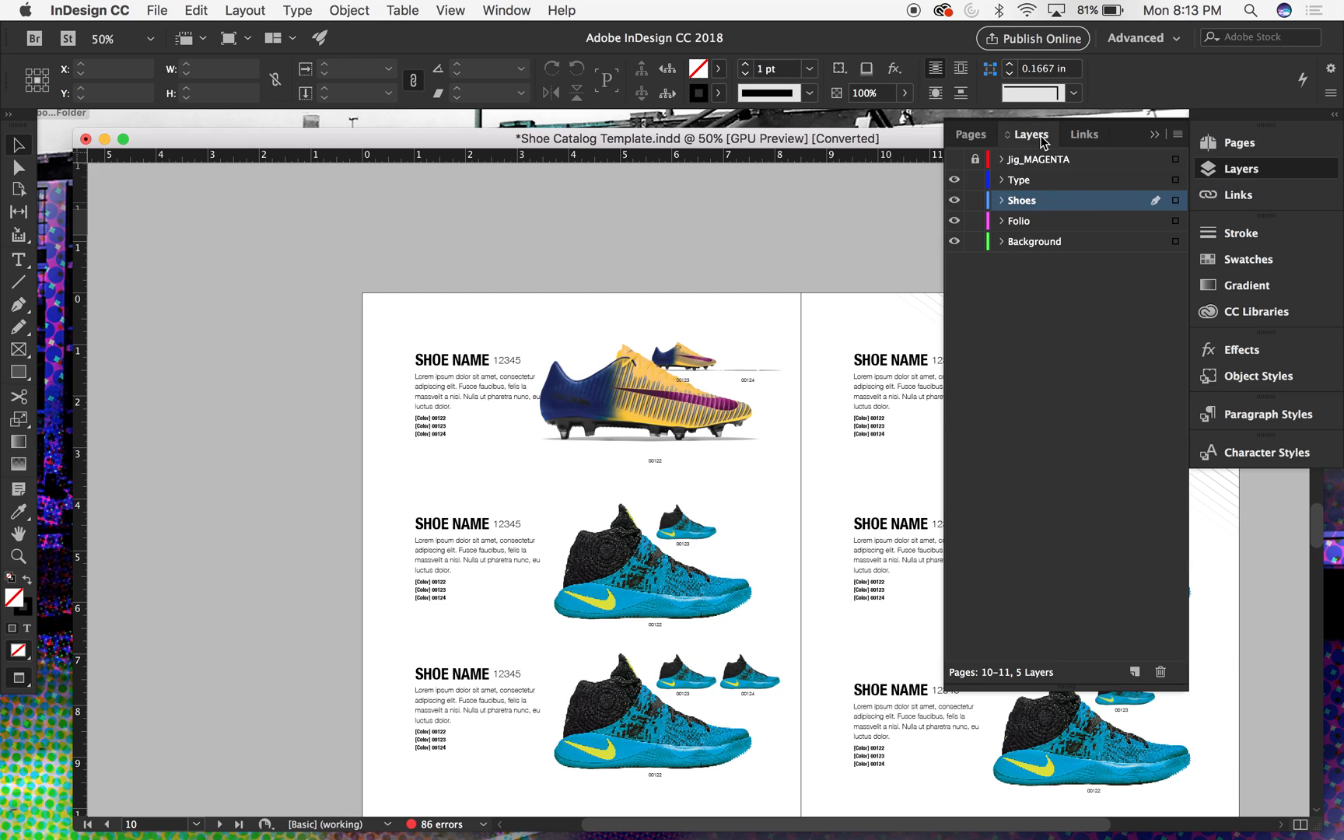
left_click(1032, 241)
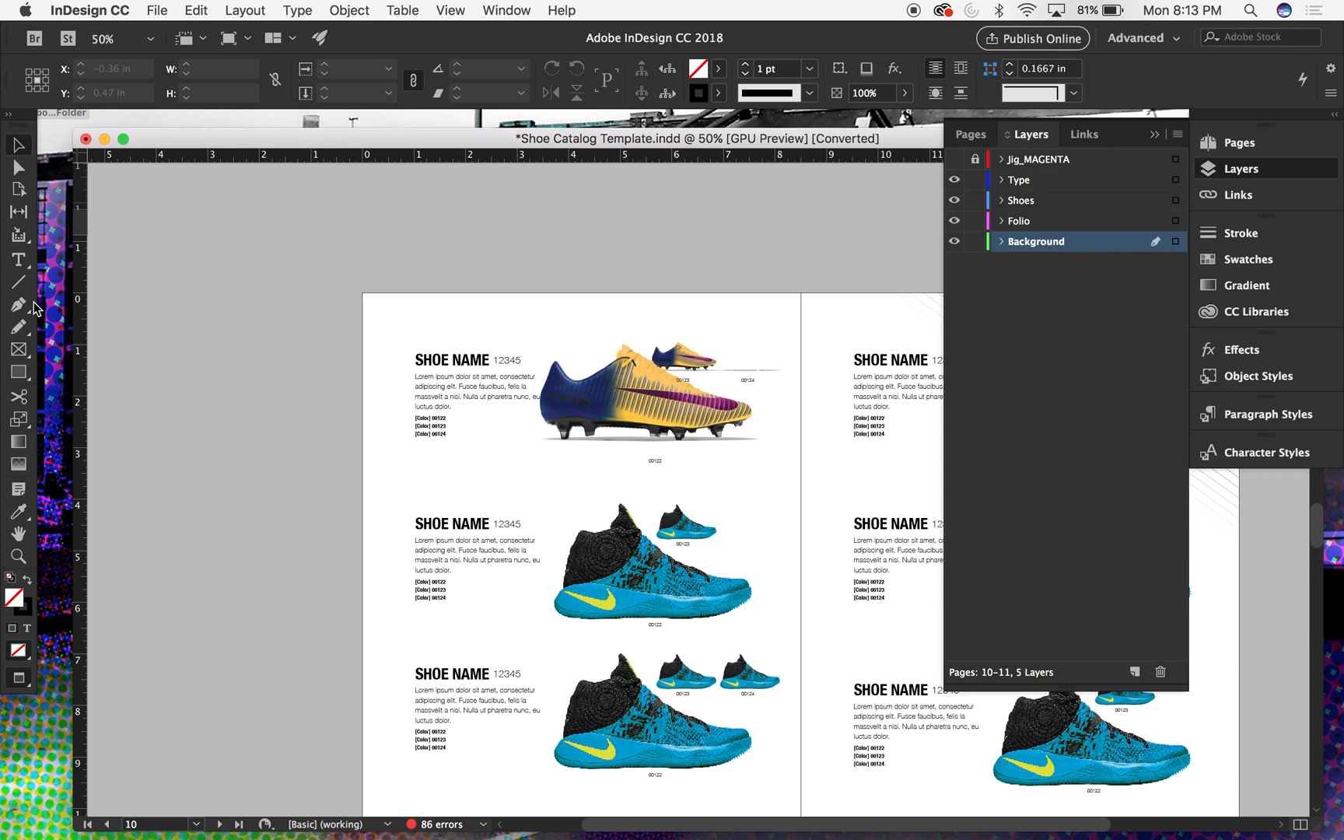
left_click(18, 372)
left_click_drag(363, 294, 753, 704)
left_click_drag(794, 754, 801, 754)
- Extend the background rectangle to the bottom edge of page 10, about 8.5 by 11 in, and swap its stroke and fill colours
scroll(757, 674, "down", 4)
scroll(757, 674, "left", 1)
scroll(757, 674, "down", 3)
scroll(757, 674, "left", 1)
key("v")
left_click_drag(618, 473, 624, 579)
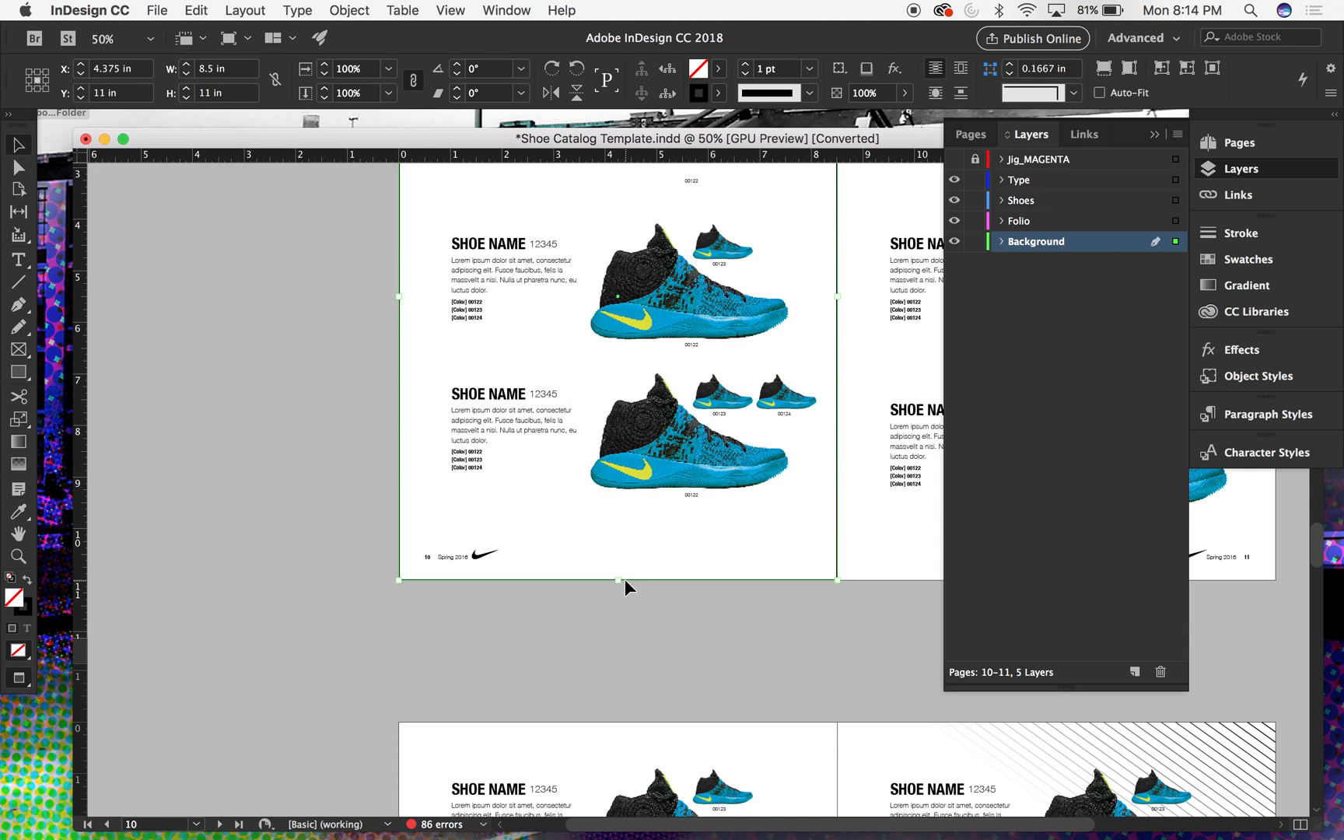
left_click(28, 577)
left_click(30, 579)
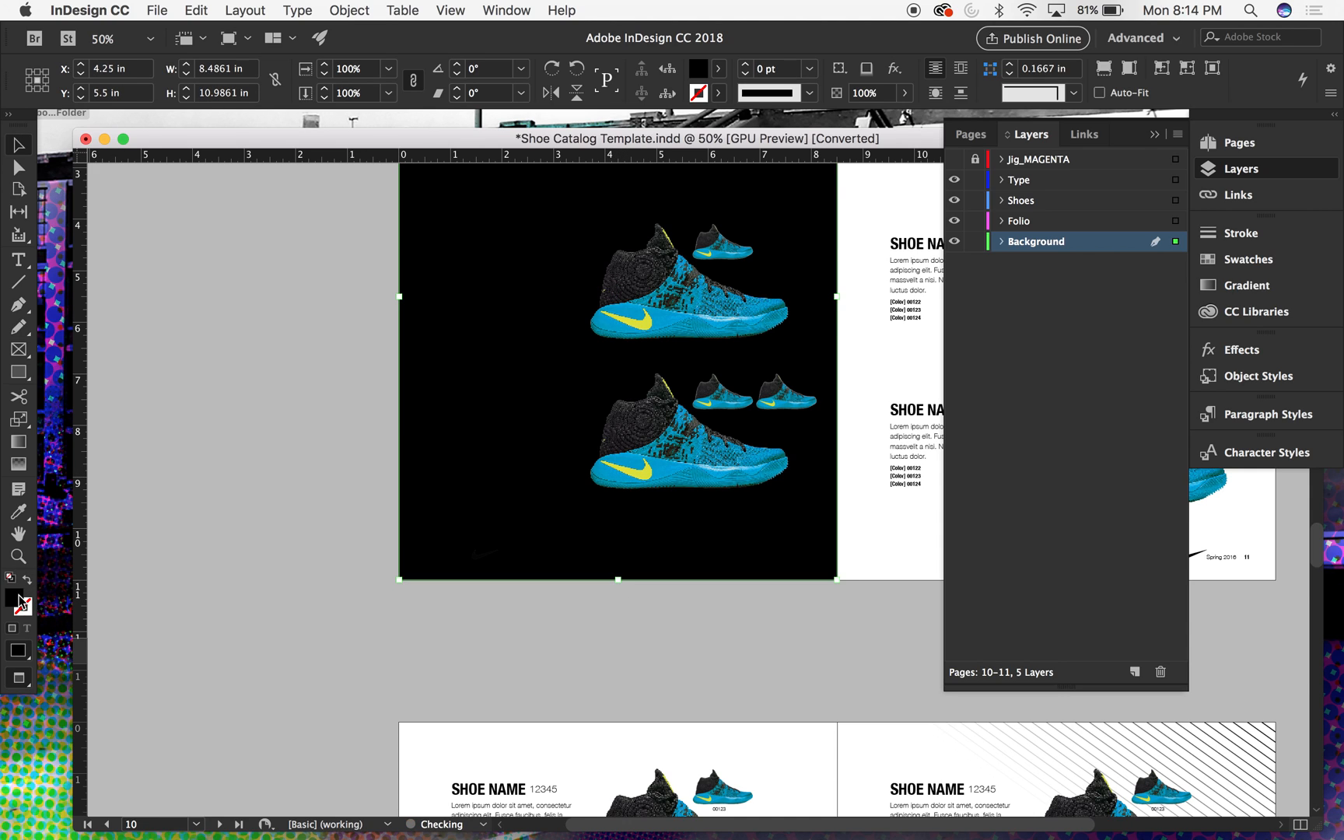
- Change the background rectangle's fill to the pale yellow f6f7d5
double_click(17, 600)
left_click_drag(625, 393, 627, 322)
left_click(693, 328)
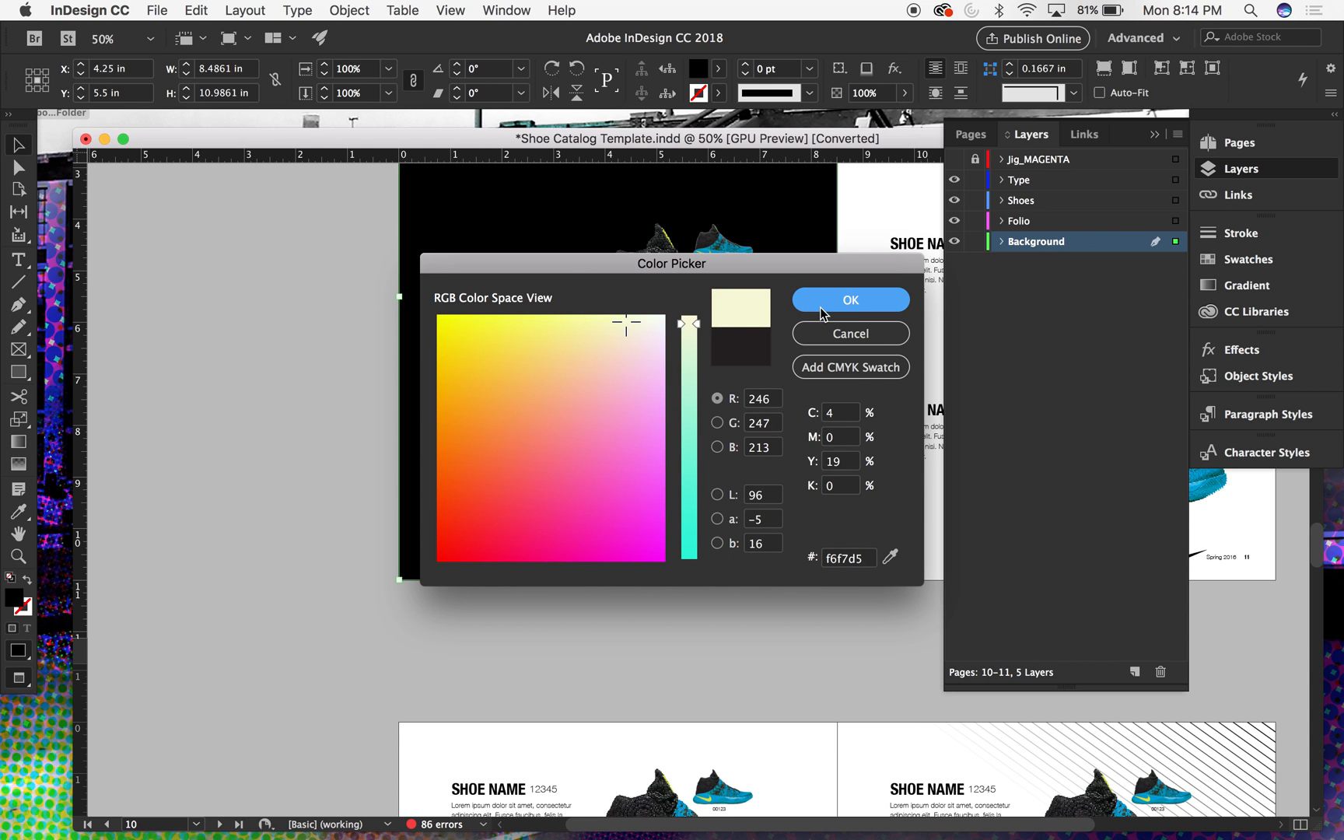
left_click(820, 306)
- Fill the background rectangle with the [Black] swatch and set its opacity to 15%
scroll(240, 484, "up", 5)
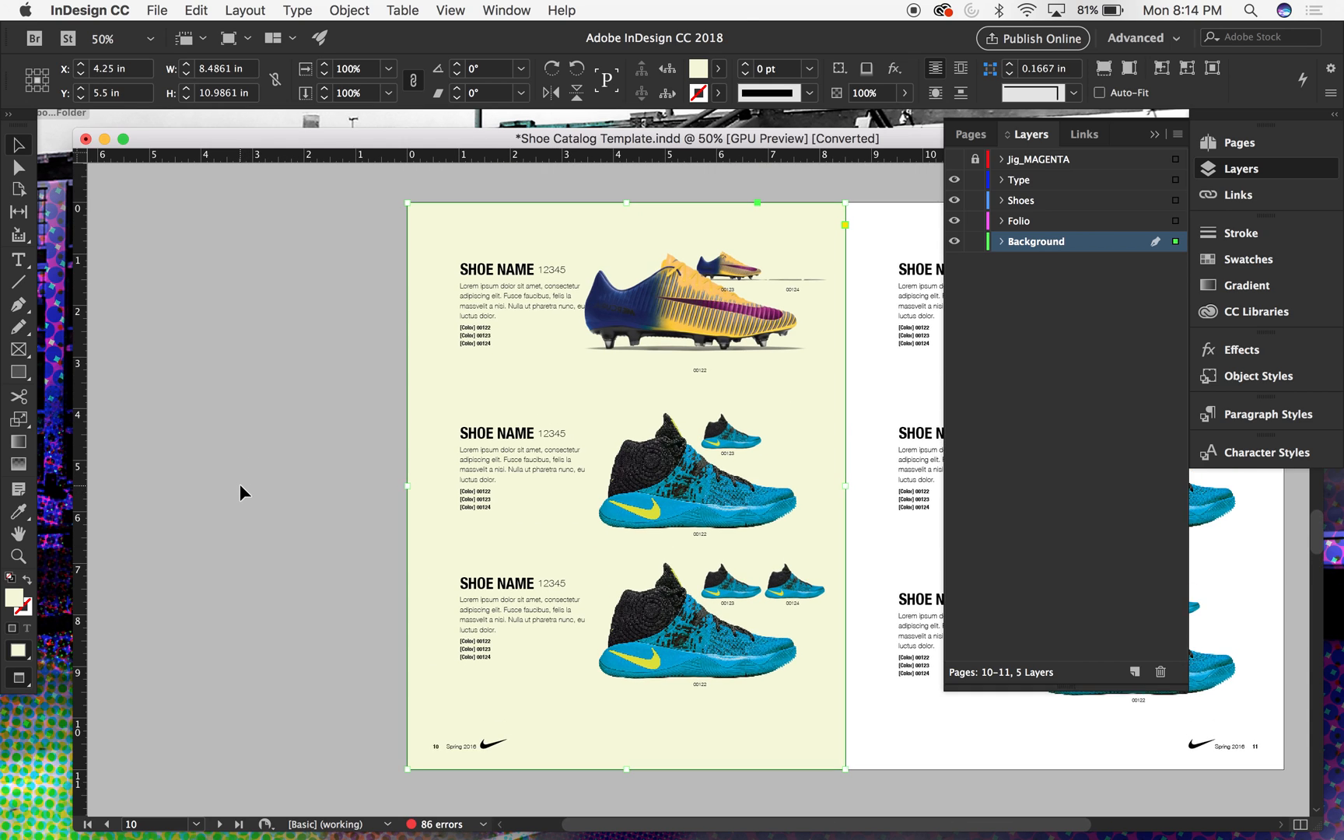
left_click(1247, 260)
left_click(988, 346)
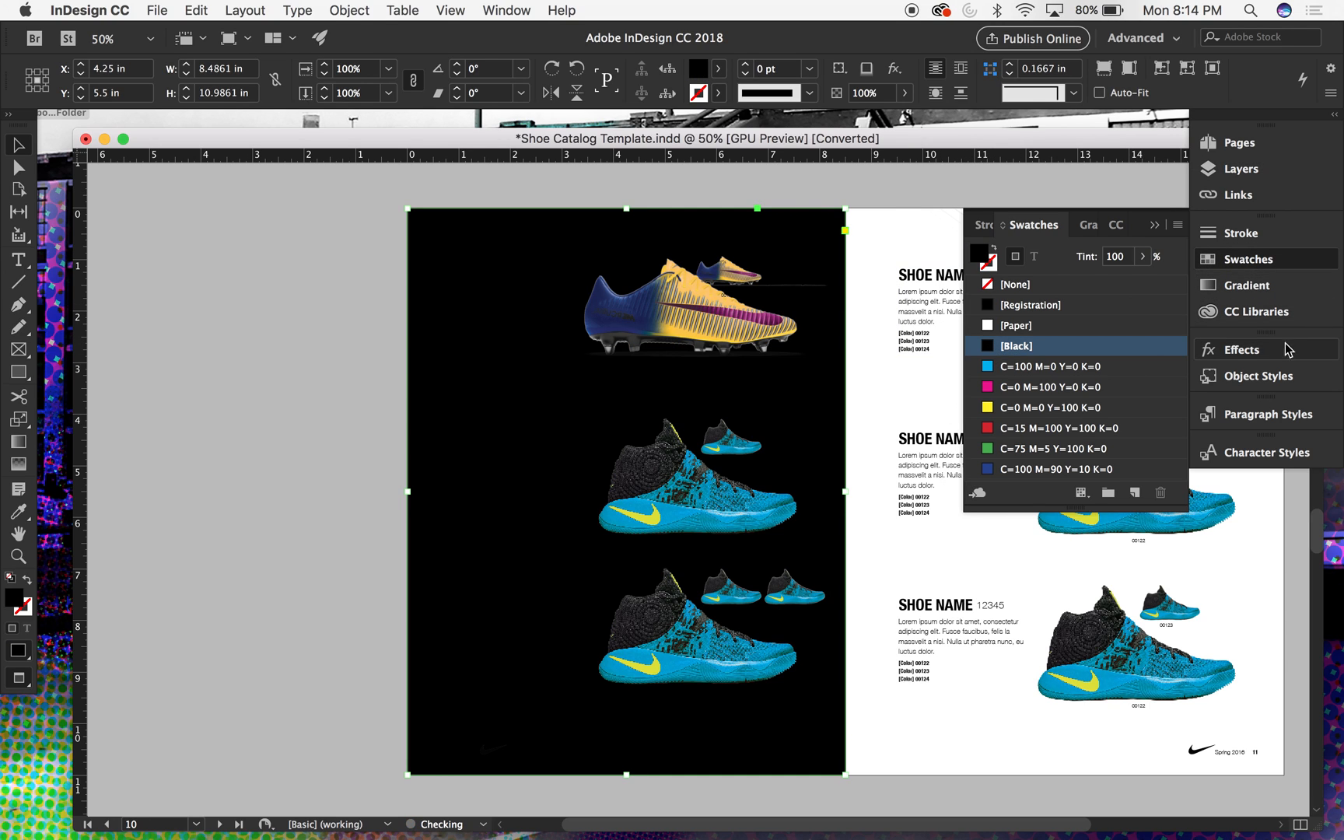
left_click(1242, 349)
left_click(1157, 378)
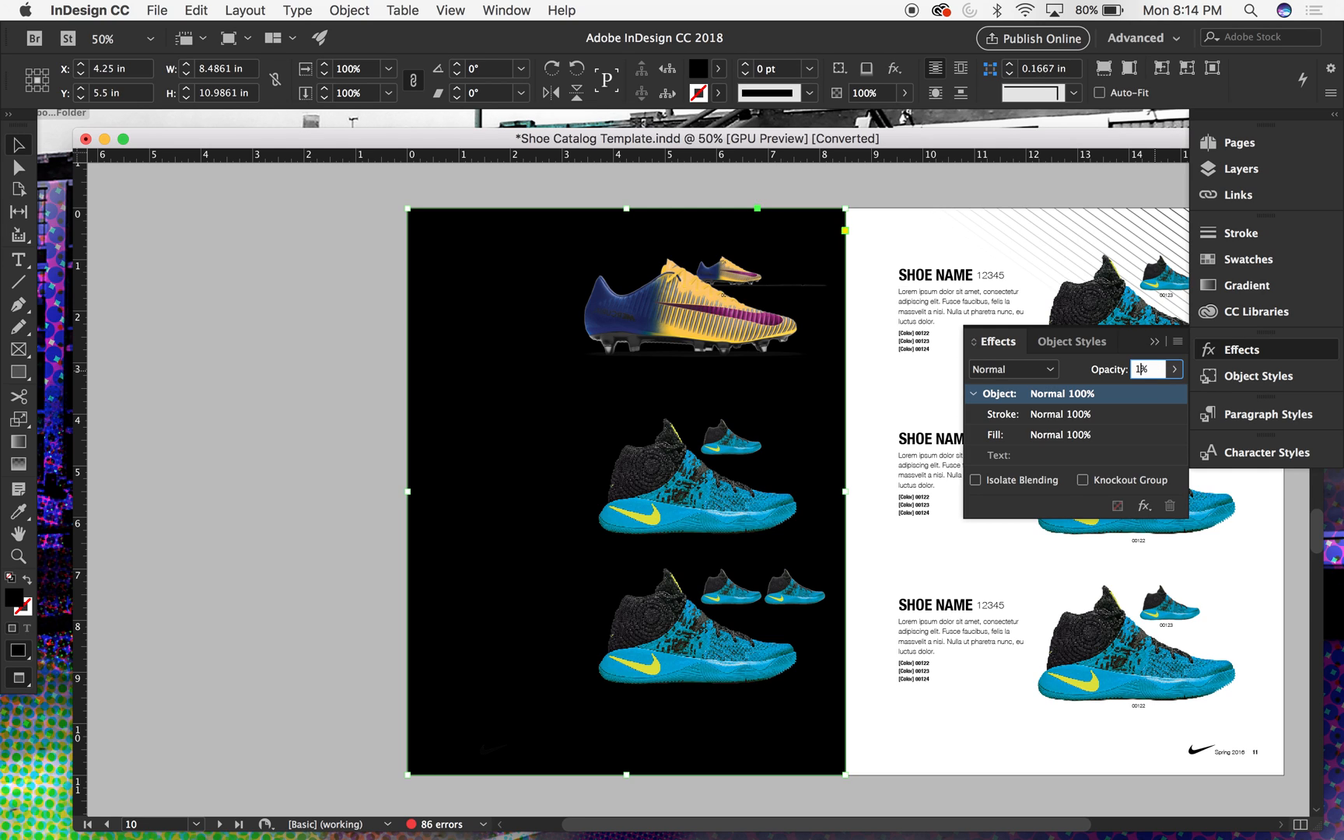
type("15")
key("Return")
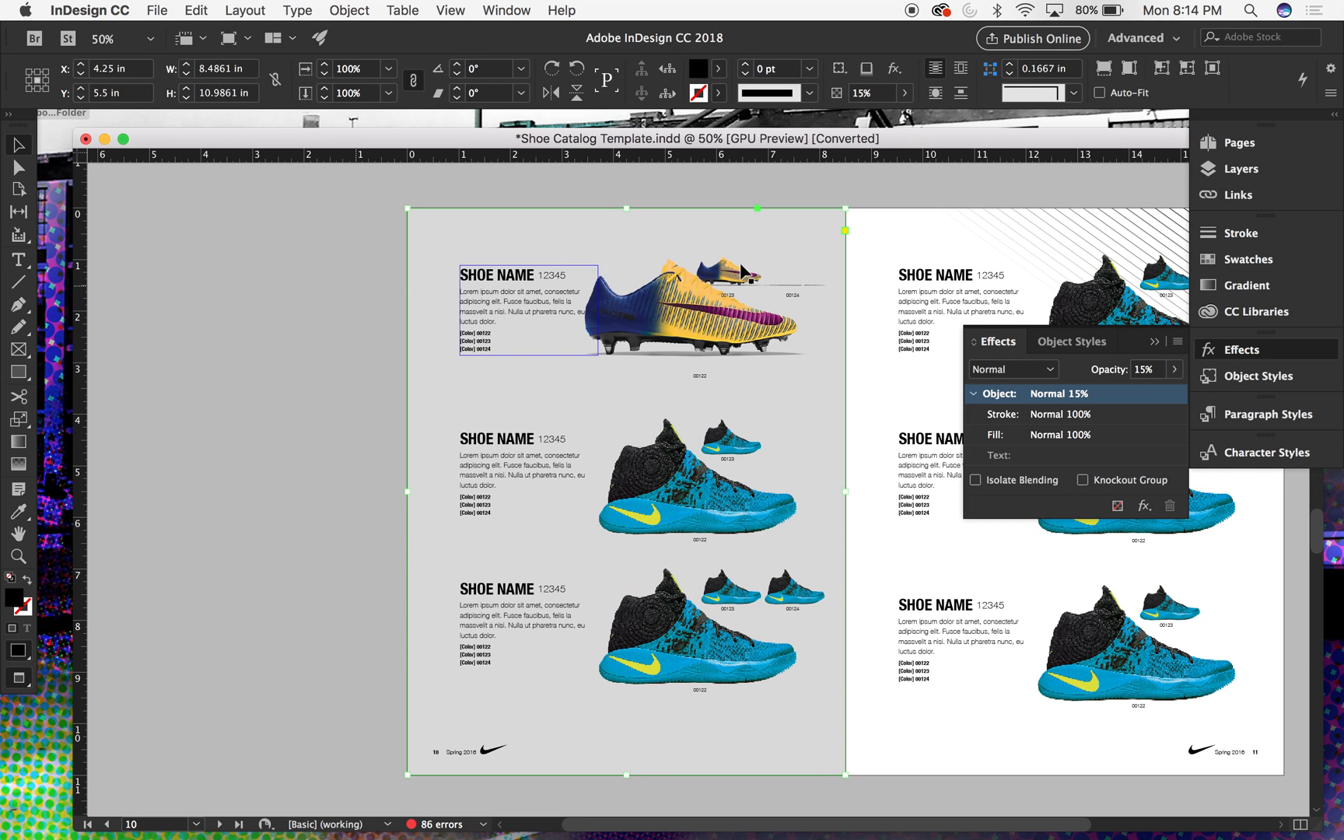
- Set the background rectangle's opacity to 10% and deselect it
left_click(1146, 371)
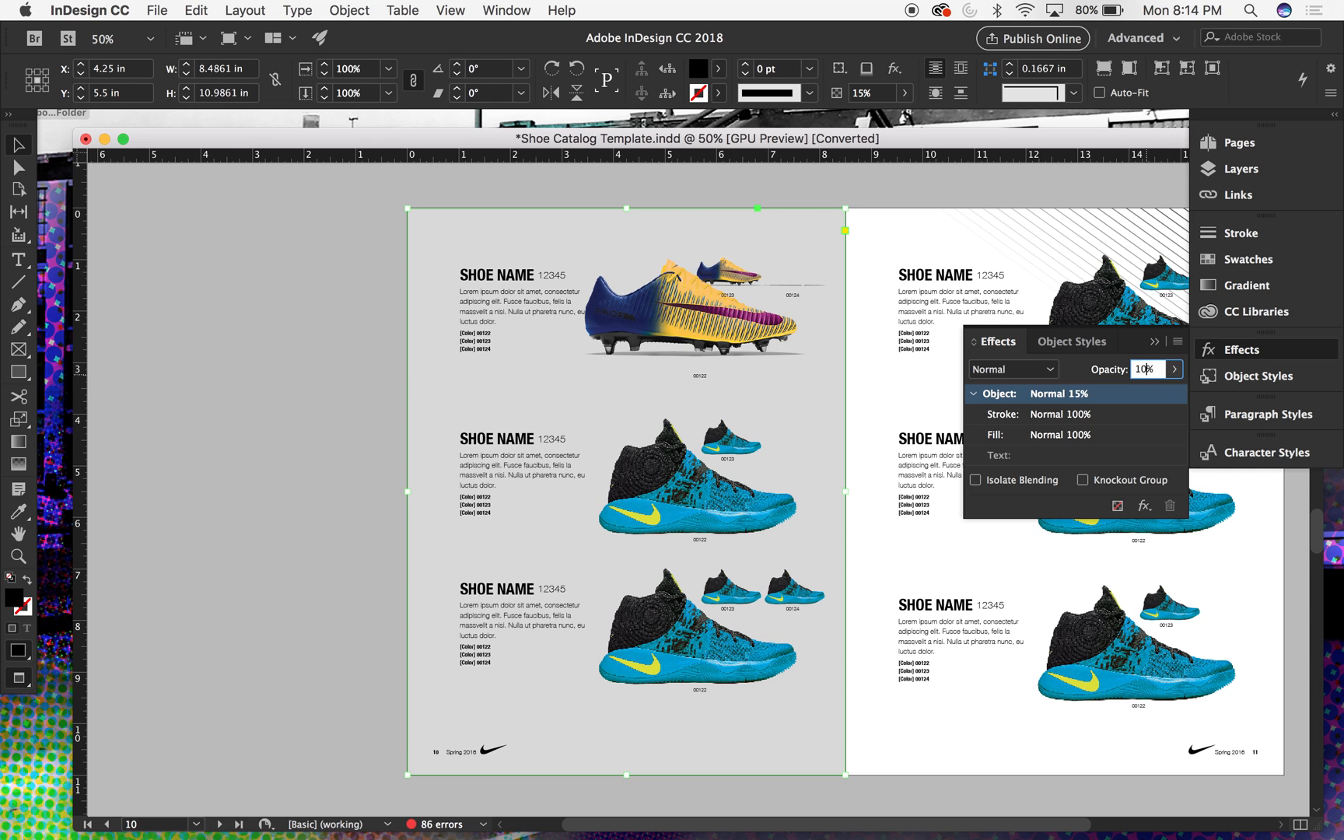
key("Return")
left_click(374, 305)
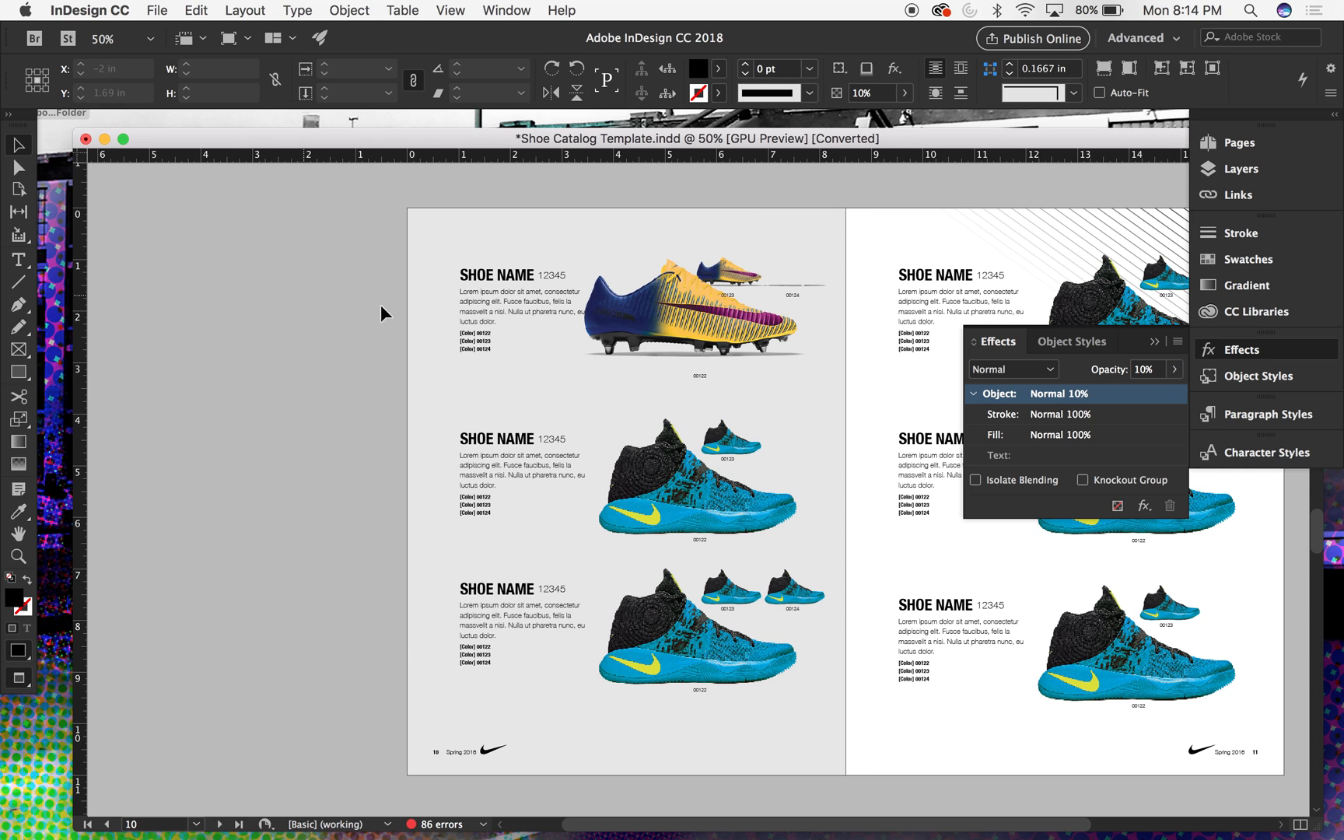
- Fill the background rectangle on page 10 with the yellow swatch C=0 M=0 Y=100 K=0 and deselect it
key("super+equal")
key("super+equal")
key("super+equal")
scroll(412, 321, "up", 13)
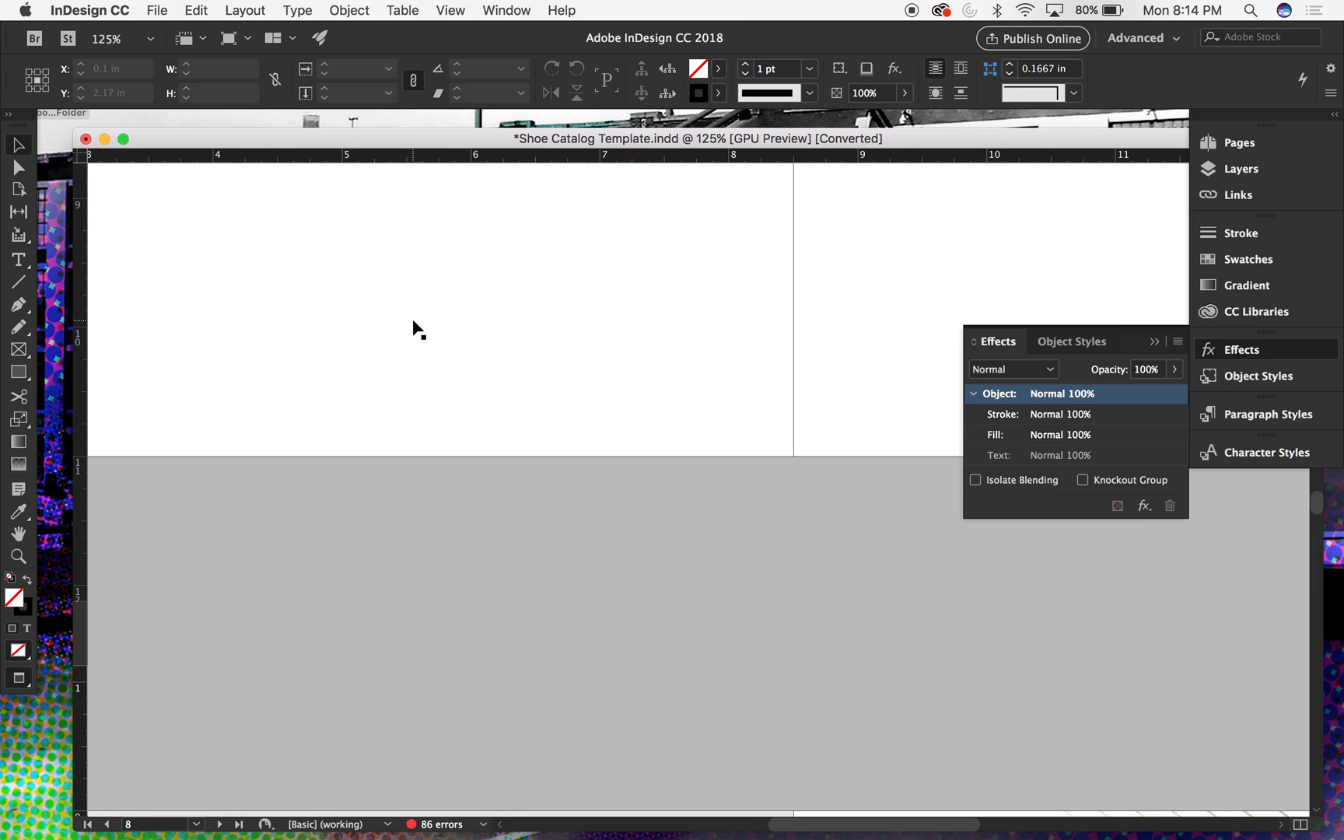
scroll(414, 330, "down", 15)
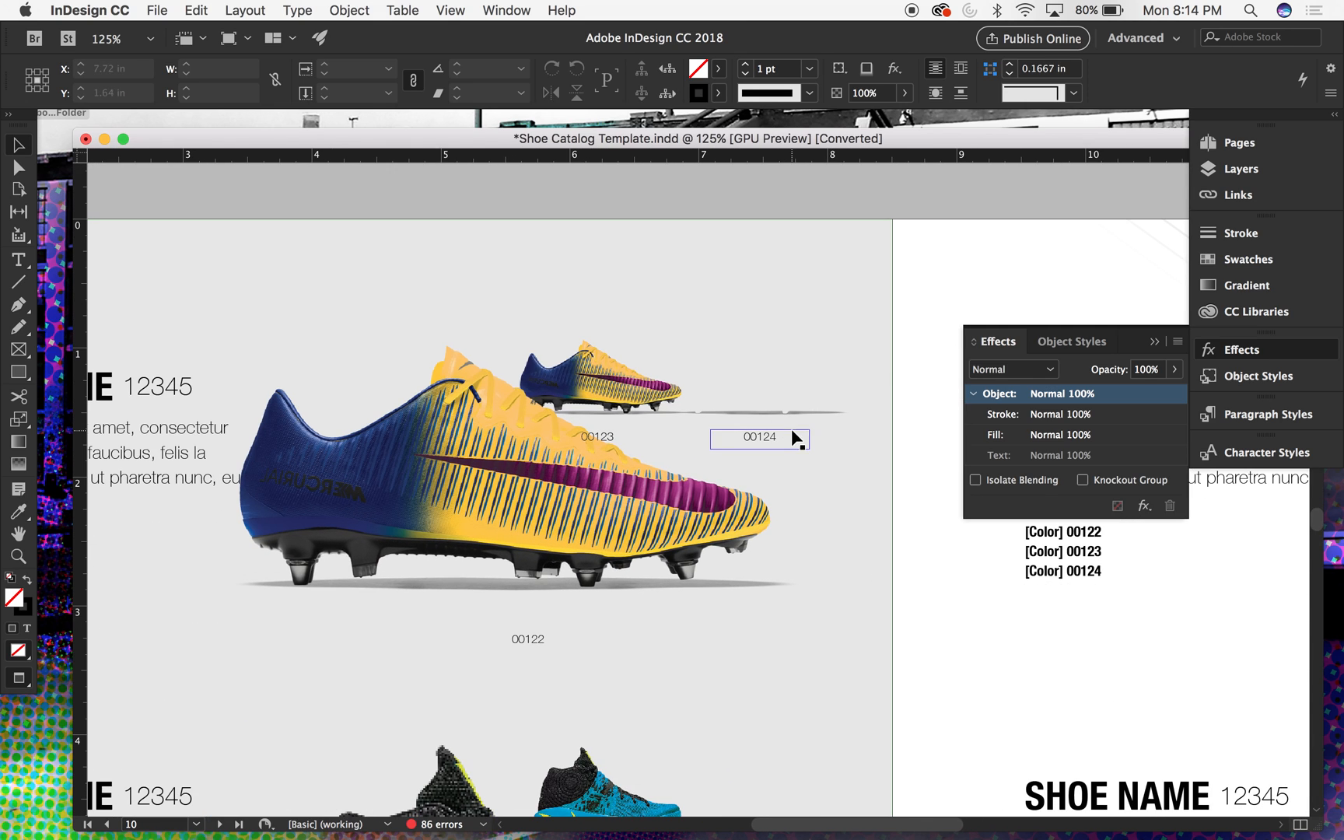
left_click(826, 415)
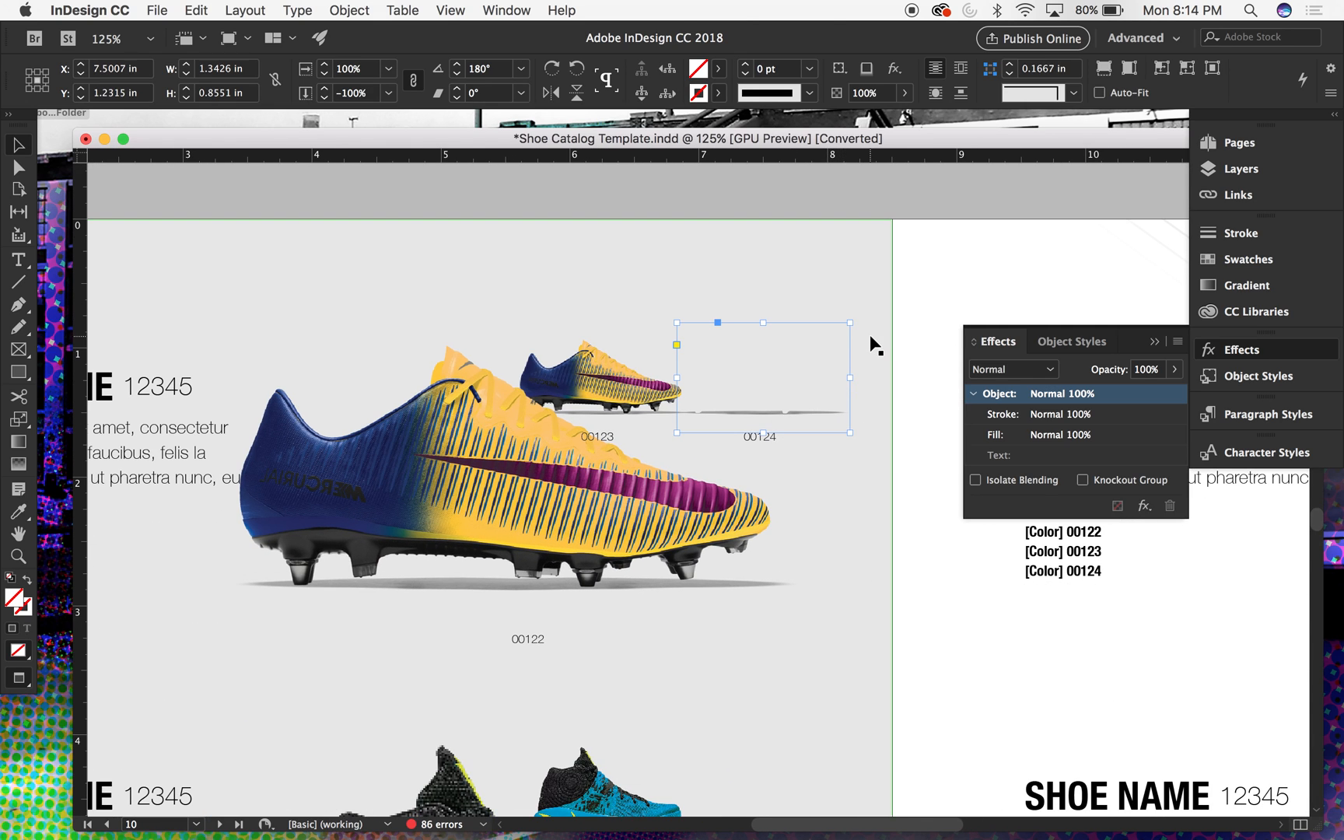
left_click(816, 247)
left_click(1248, 260)
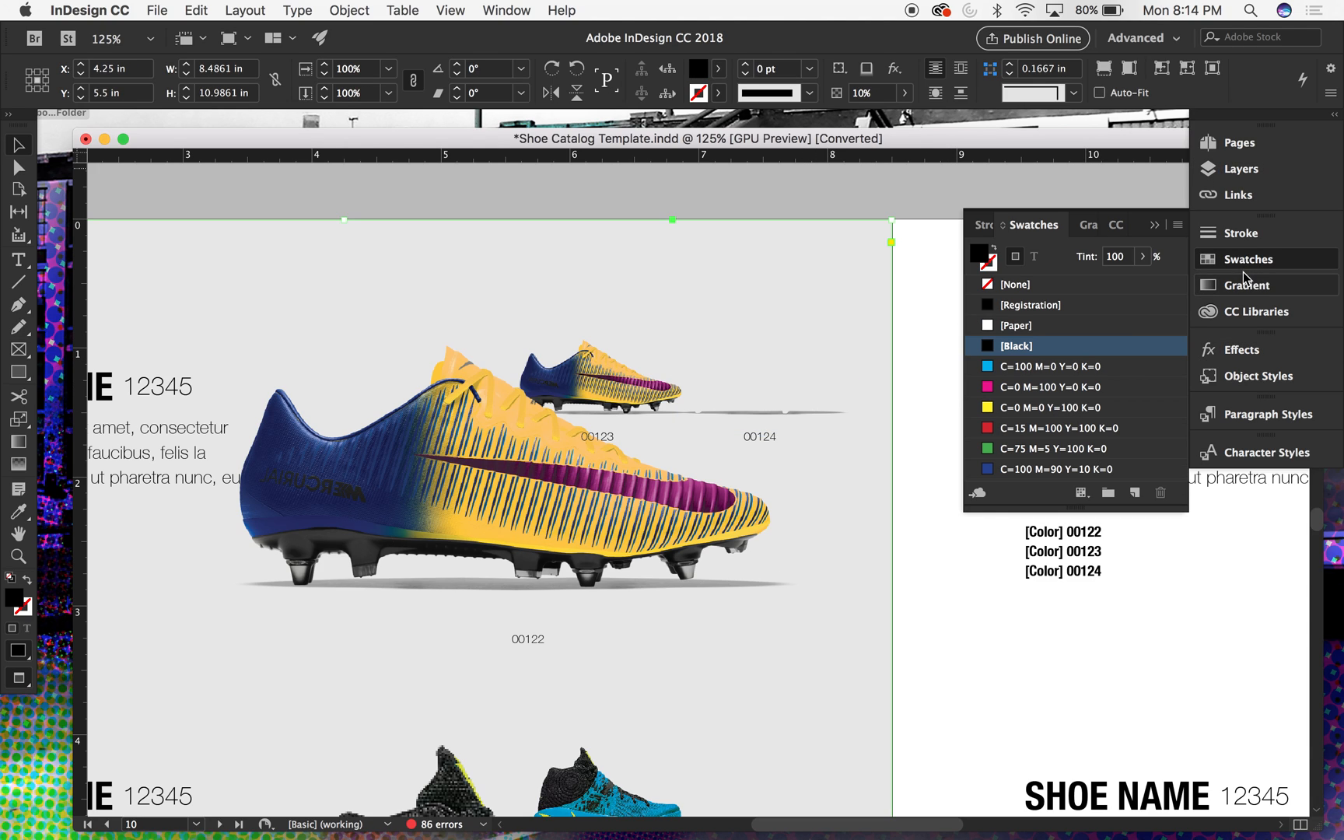
left_click(991, 409)
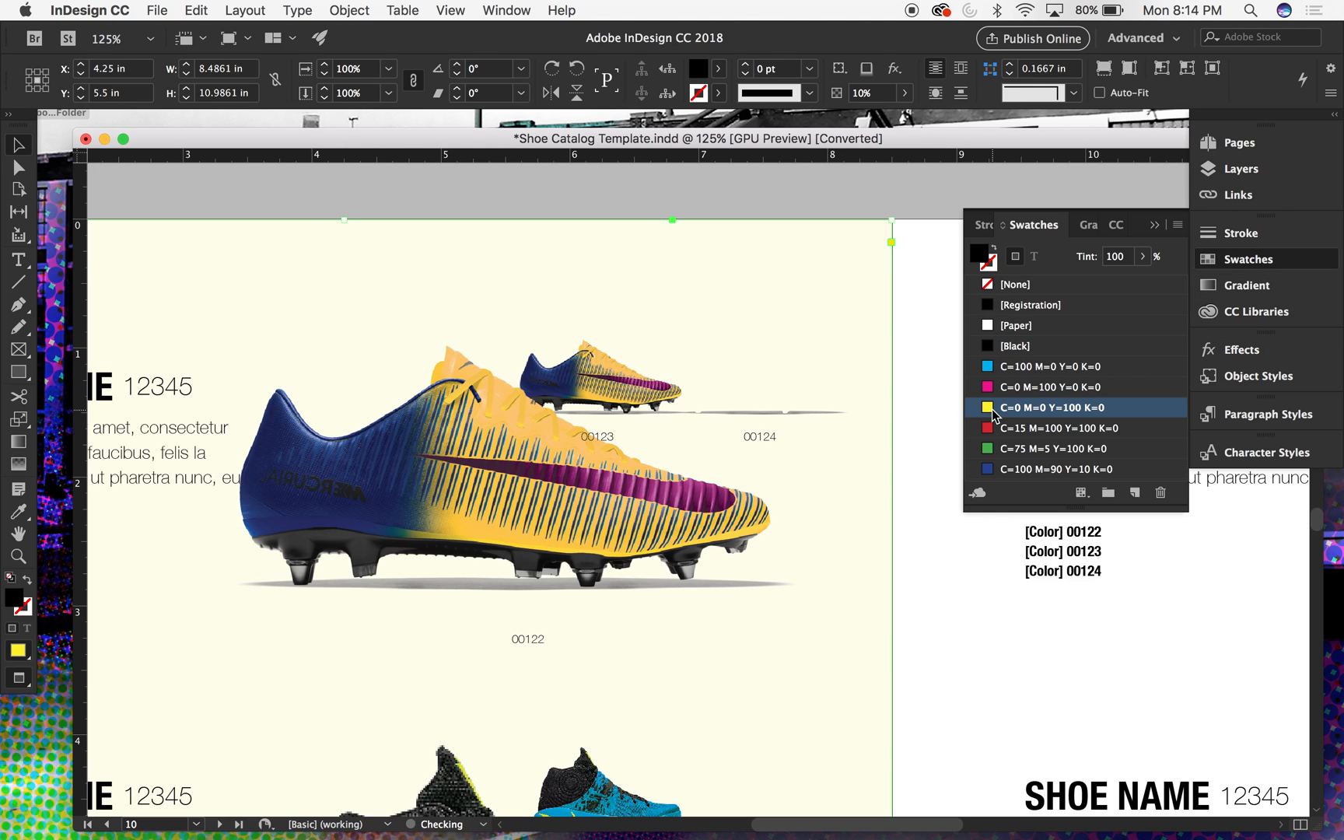
left_click(927, 190)
- Set the blending mode of the shadow image above label 00124 to Multiply and deselect it
left_click(809, 389)
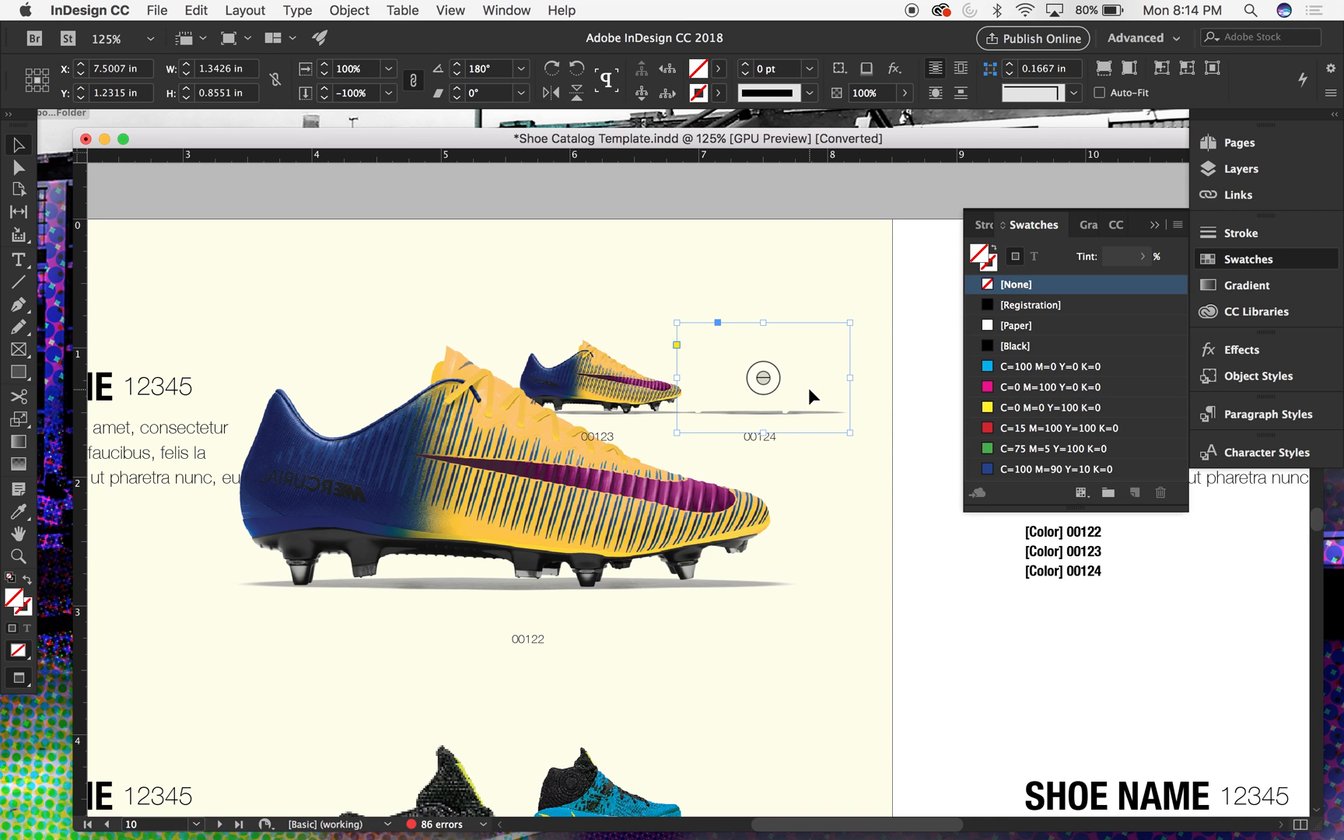
key("super+equal")
key("super+equal")
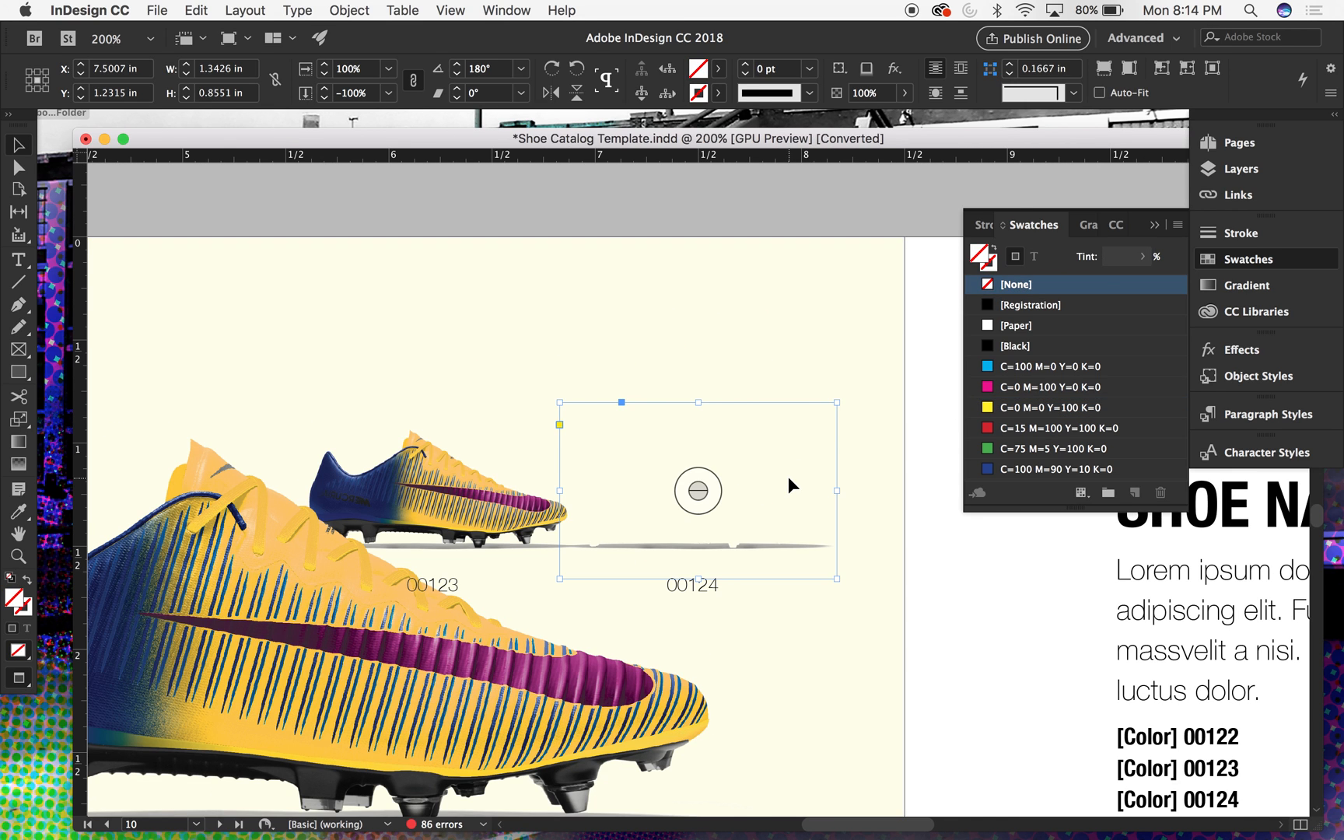
scroll(788, 476, "down", 3)
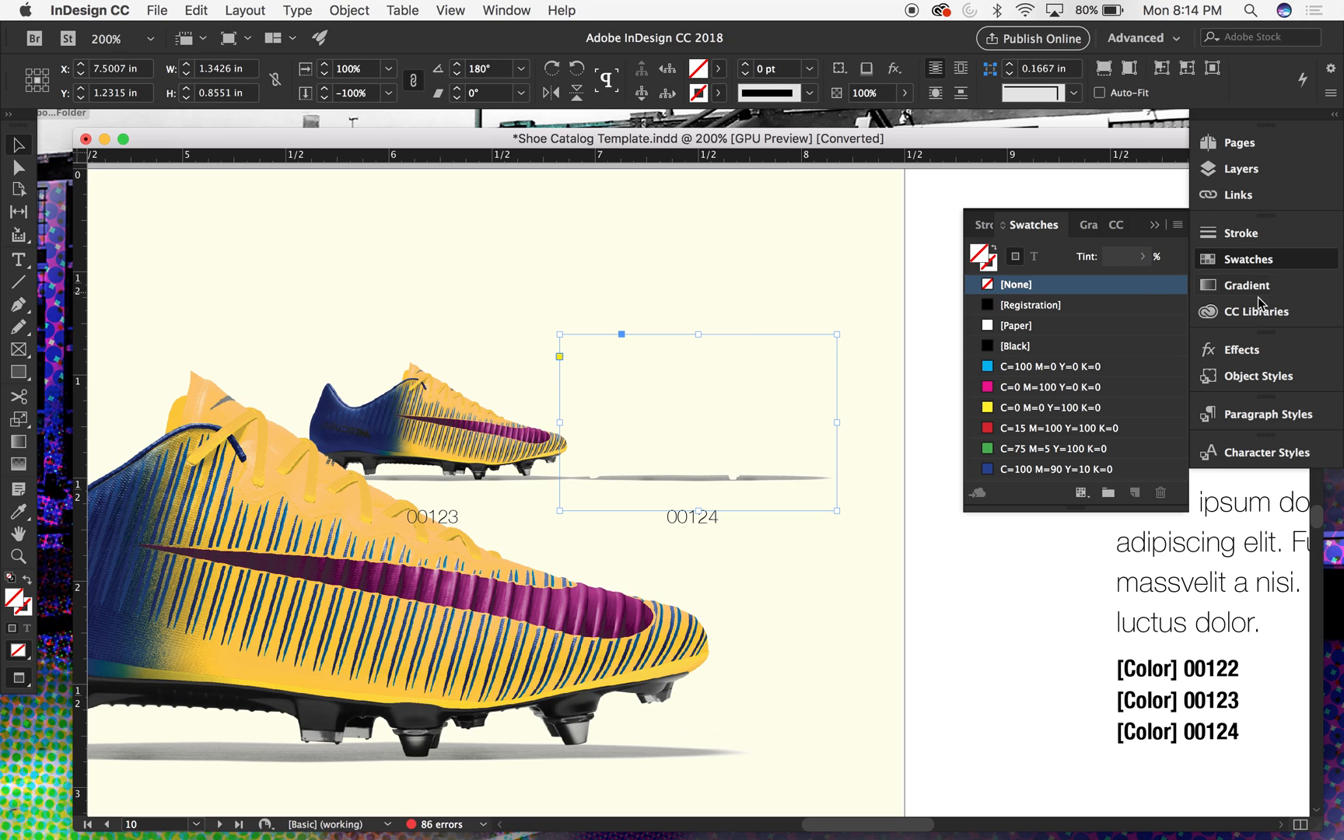
left_click(1245, 350)
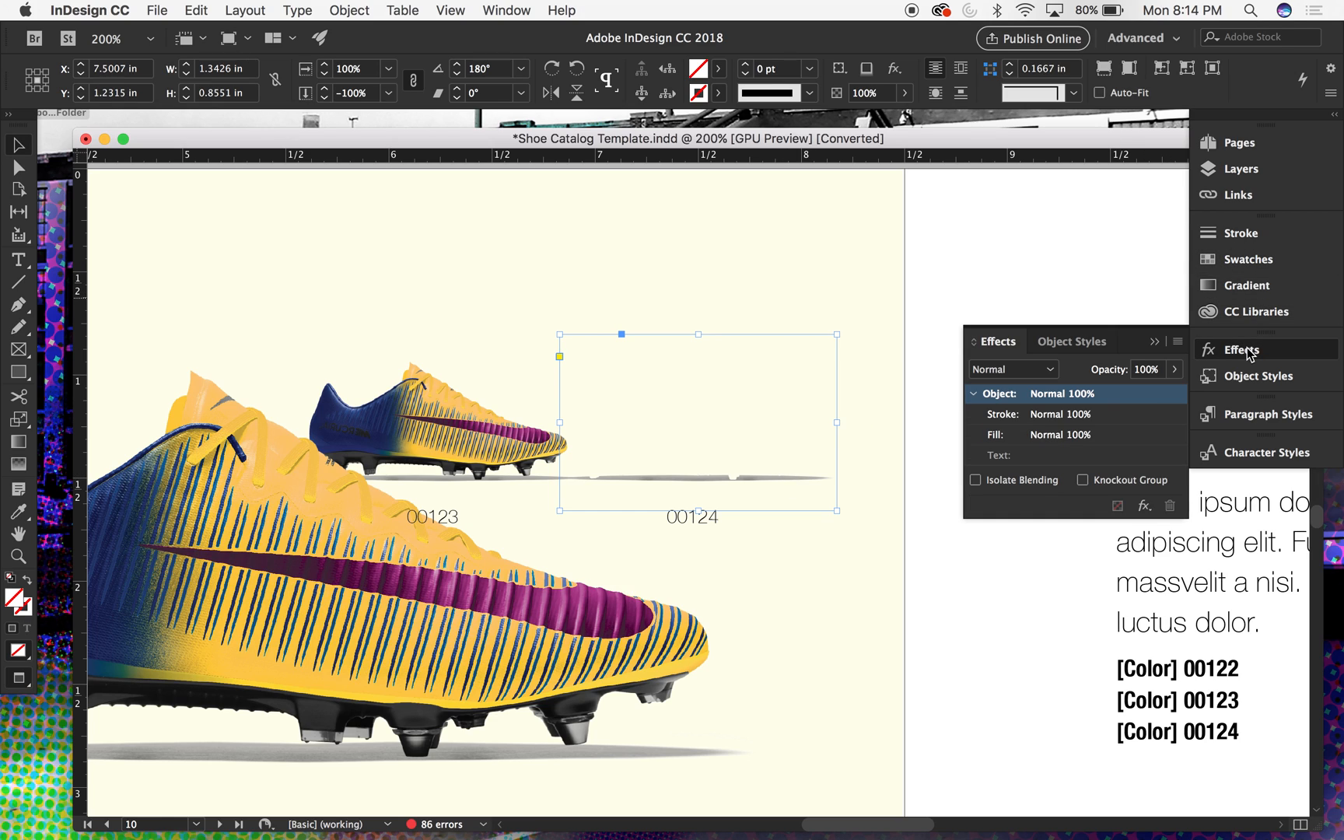
left_click(1041, 370)
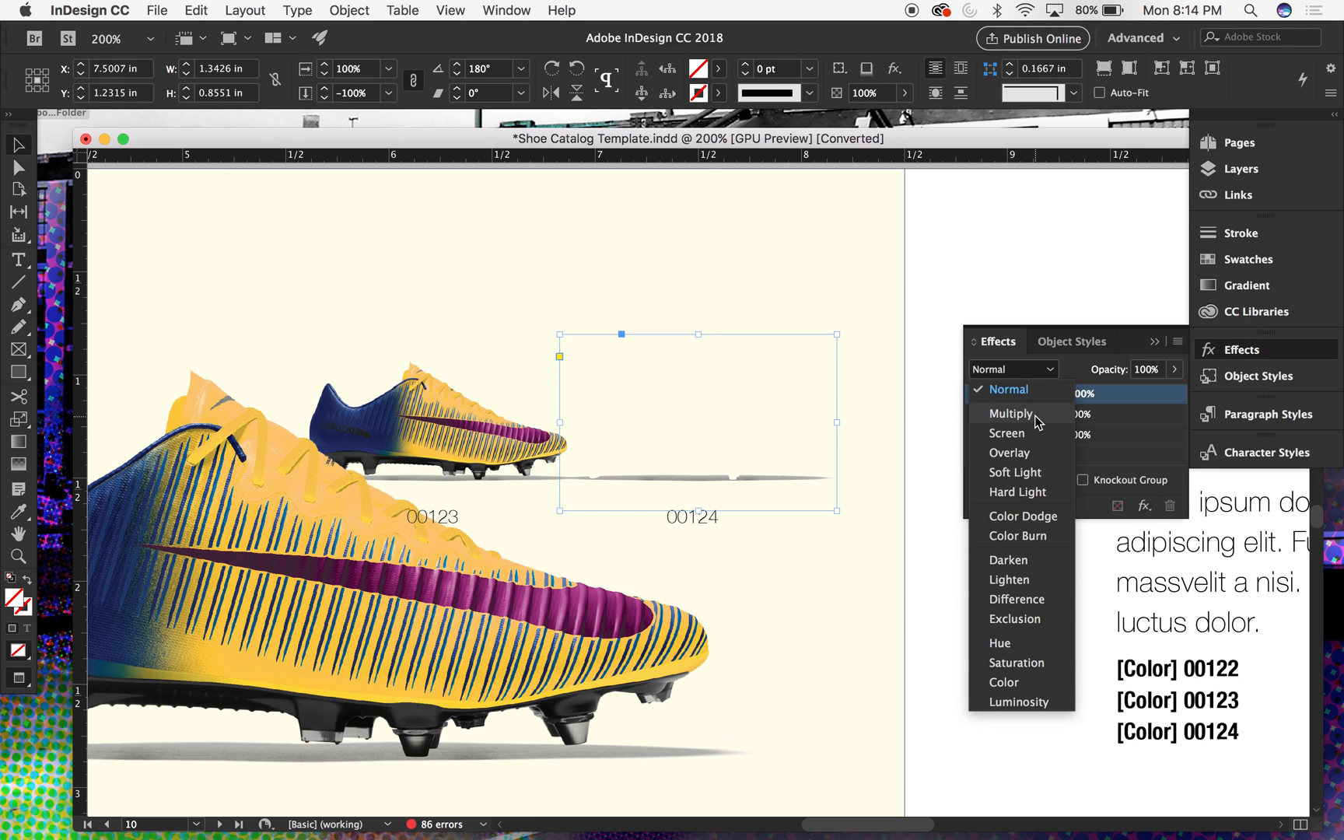
left_click(1037, 415)
left_click(942, 301)
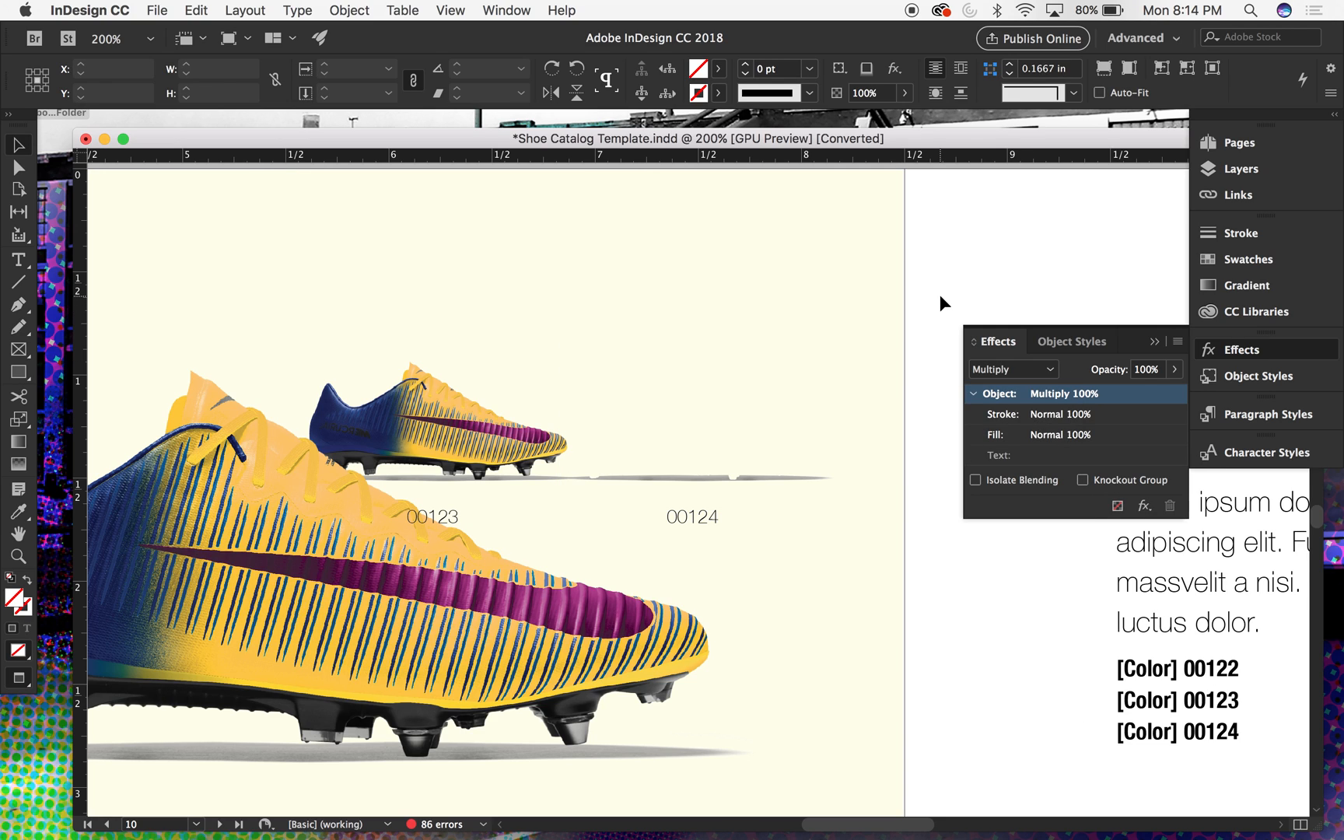
key("super+minus")
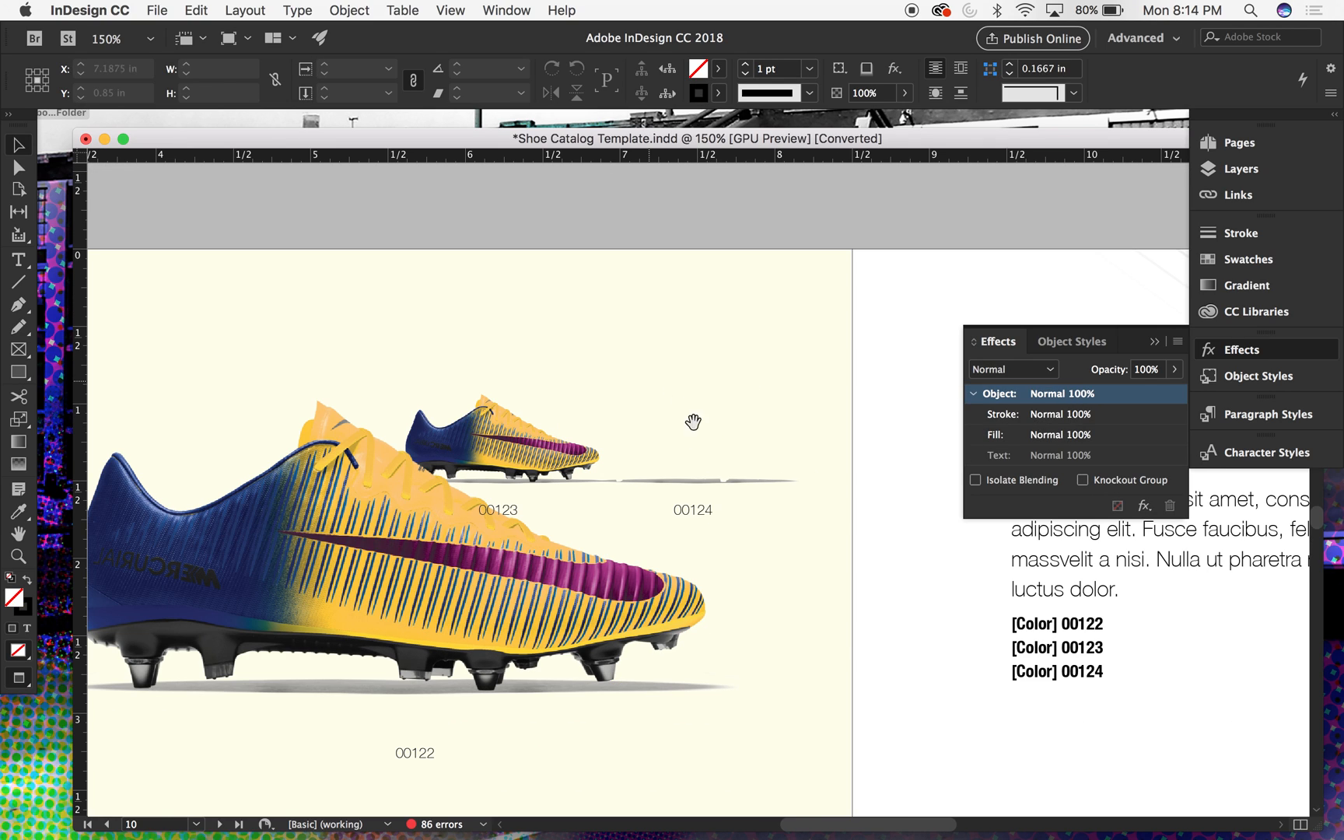
left_click(741, 484)
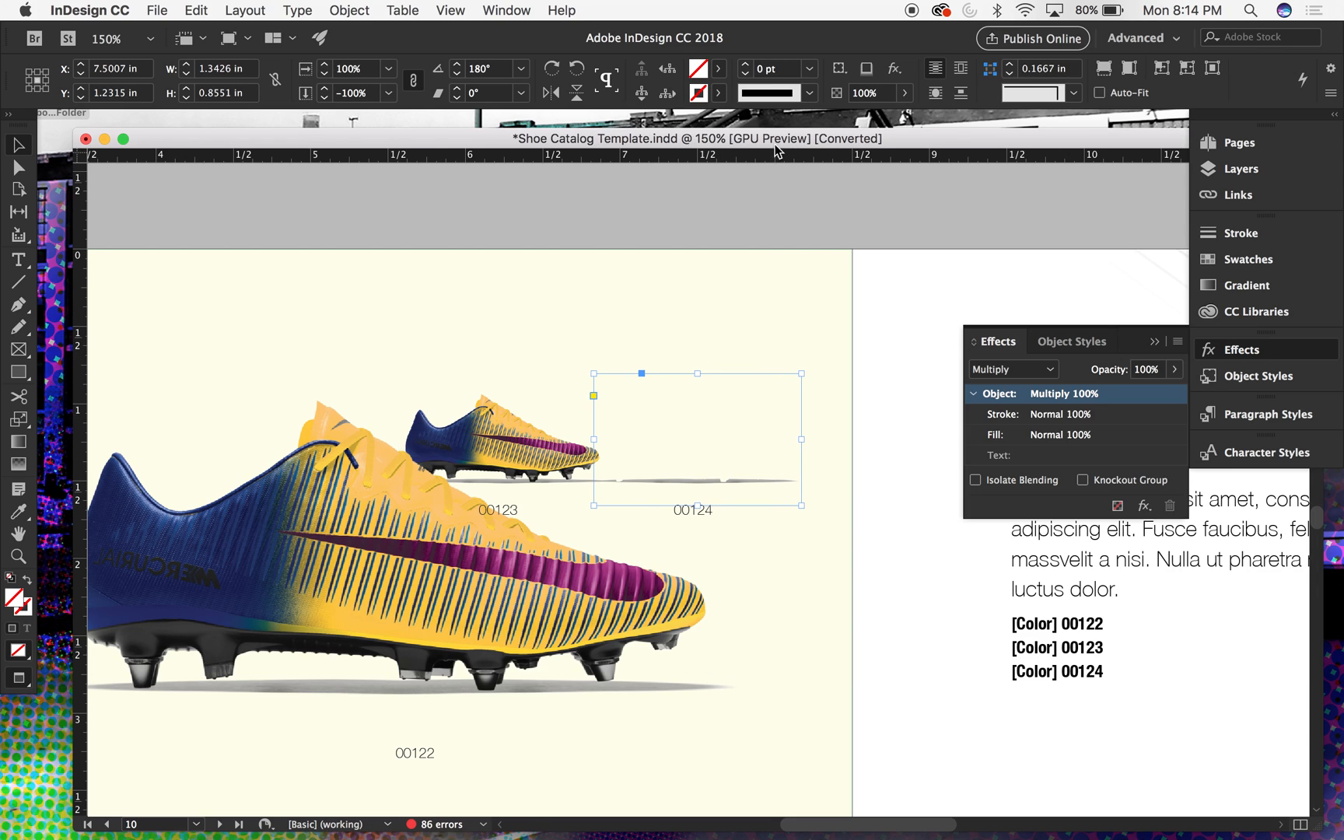
left_click(753, 214)
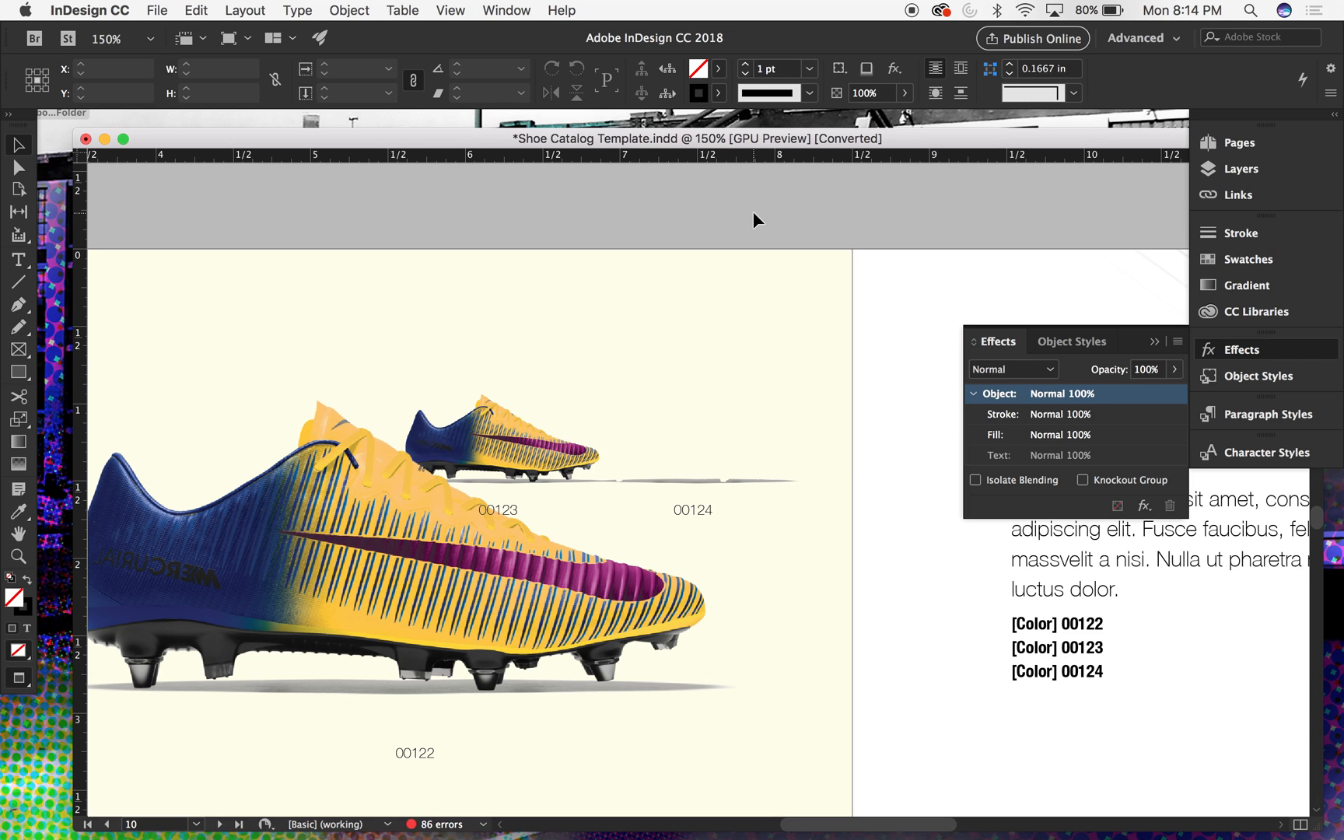
- Paste the copied boot image in place over the shadow above label 00124 and deselect it
left_click(245, 9)
mouse_move(204, 8)
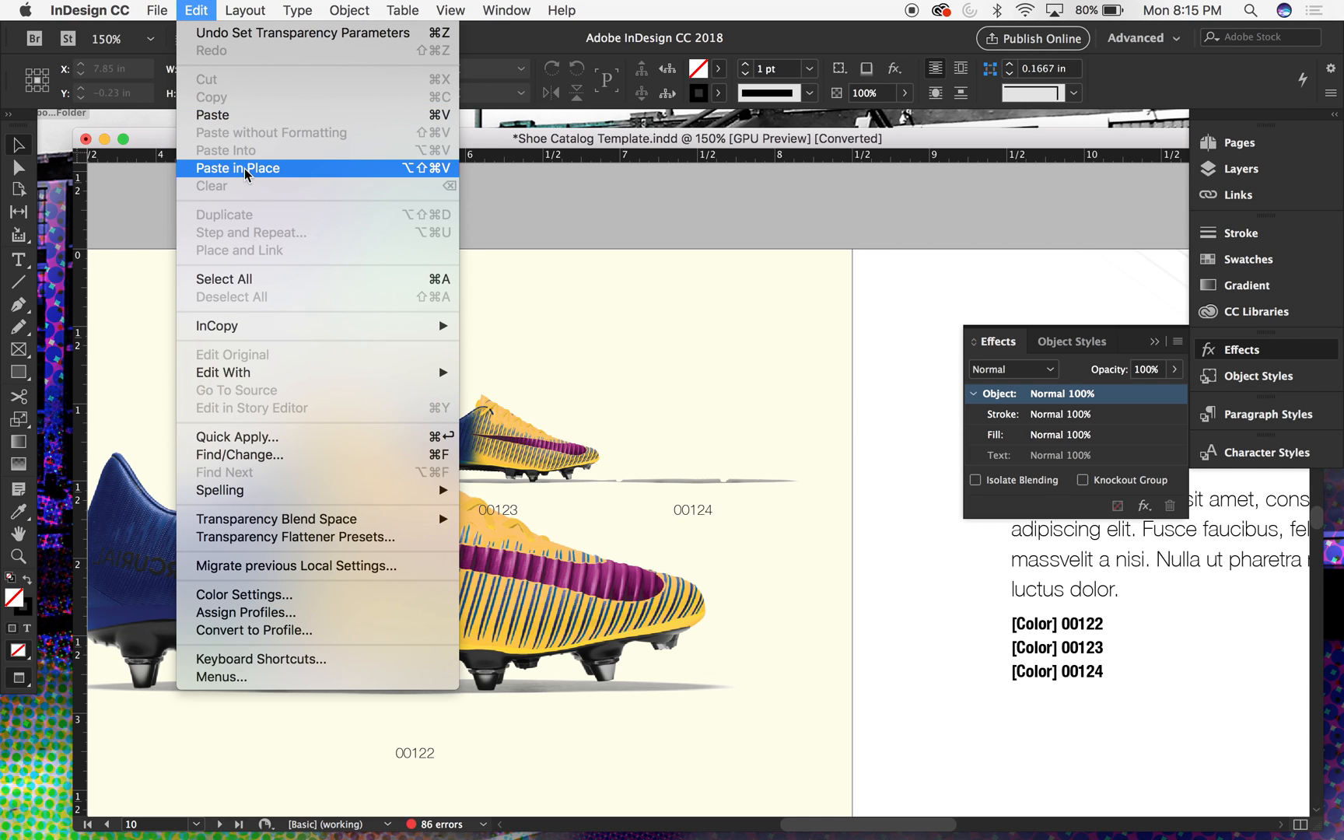
left_click(308, 168)
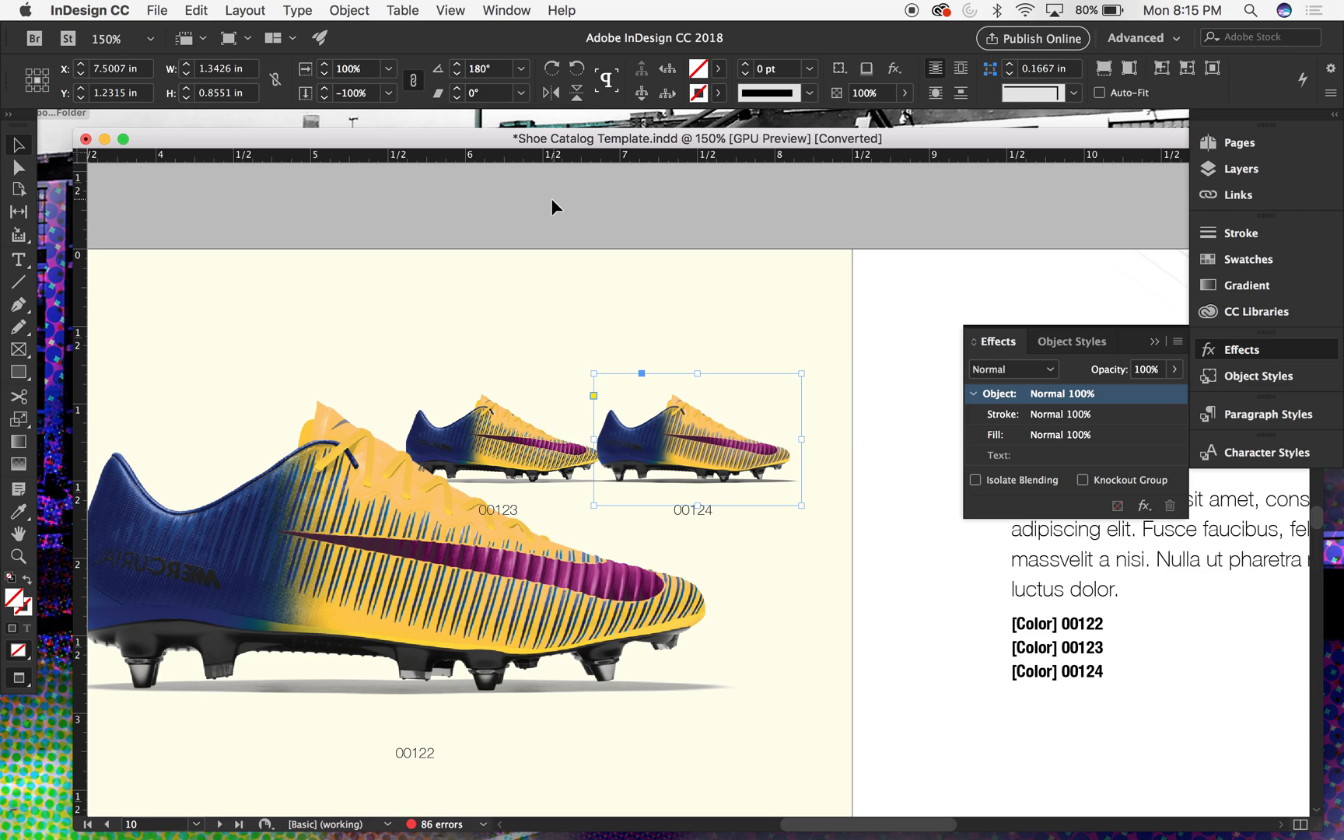
left_click(552, 201)
- Lock the Background layer that holds the yellow rectangle
left_click(814, 277)
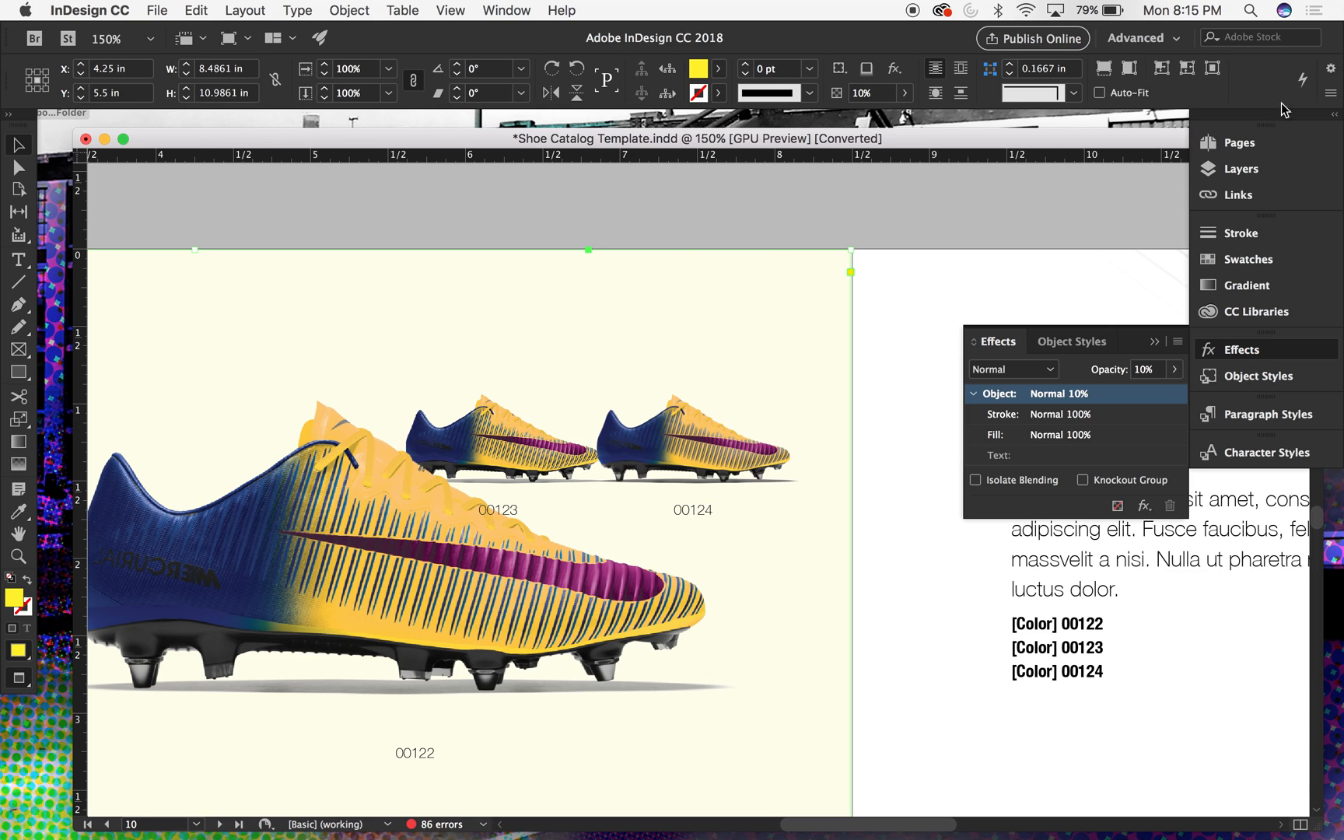
left_click(1239, 166)
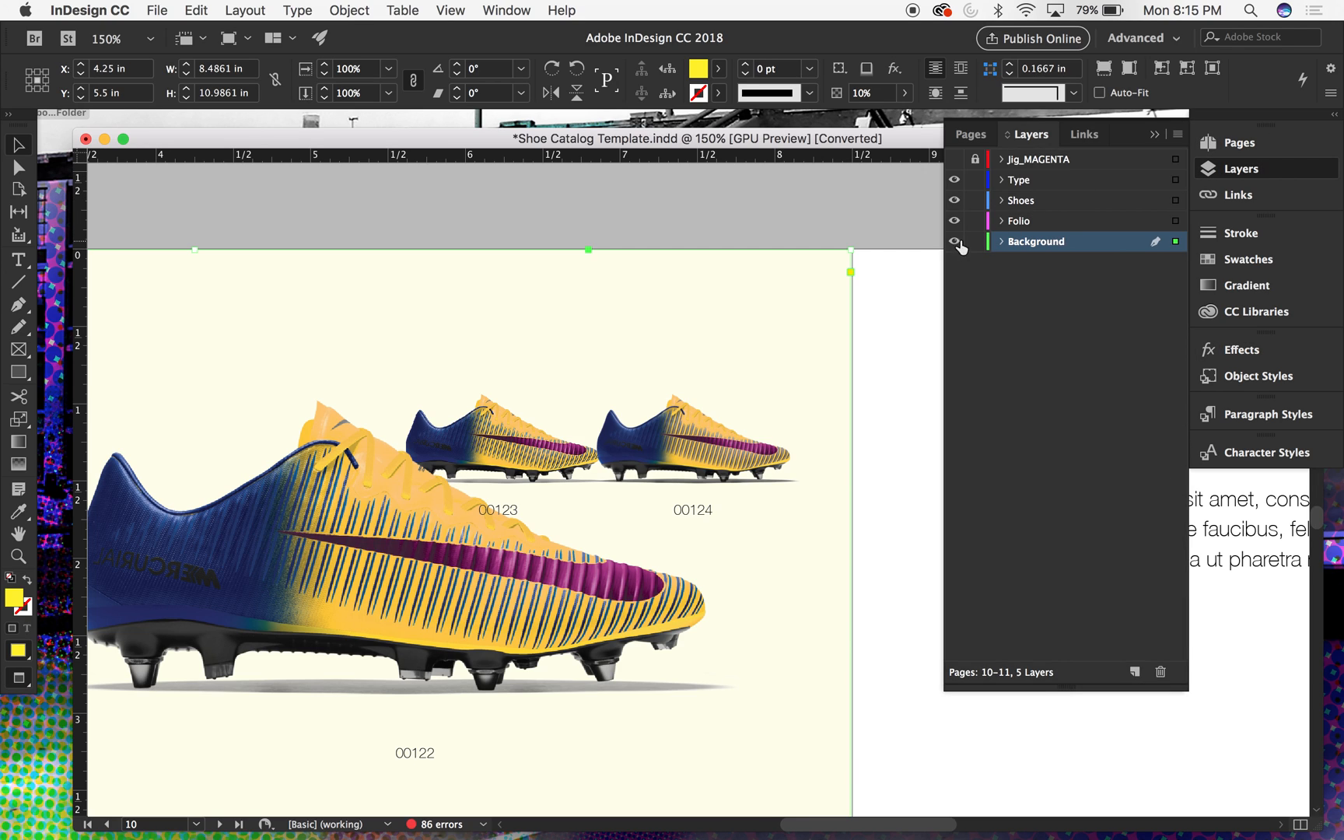
right_click(691, 421)
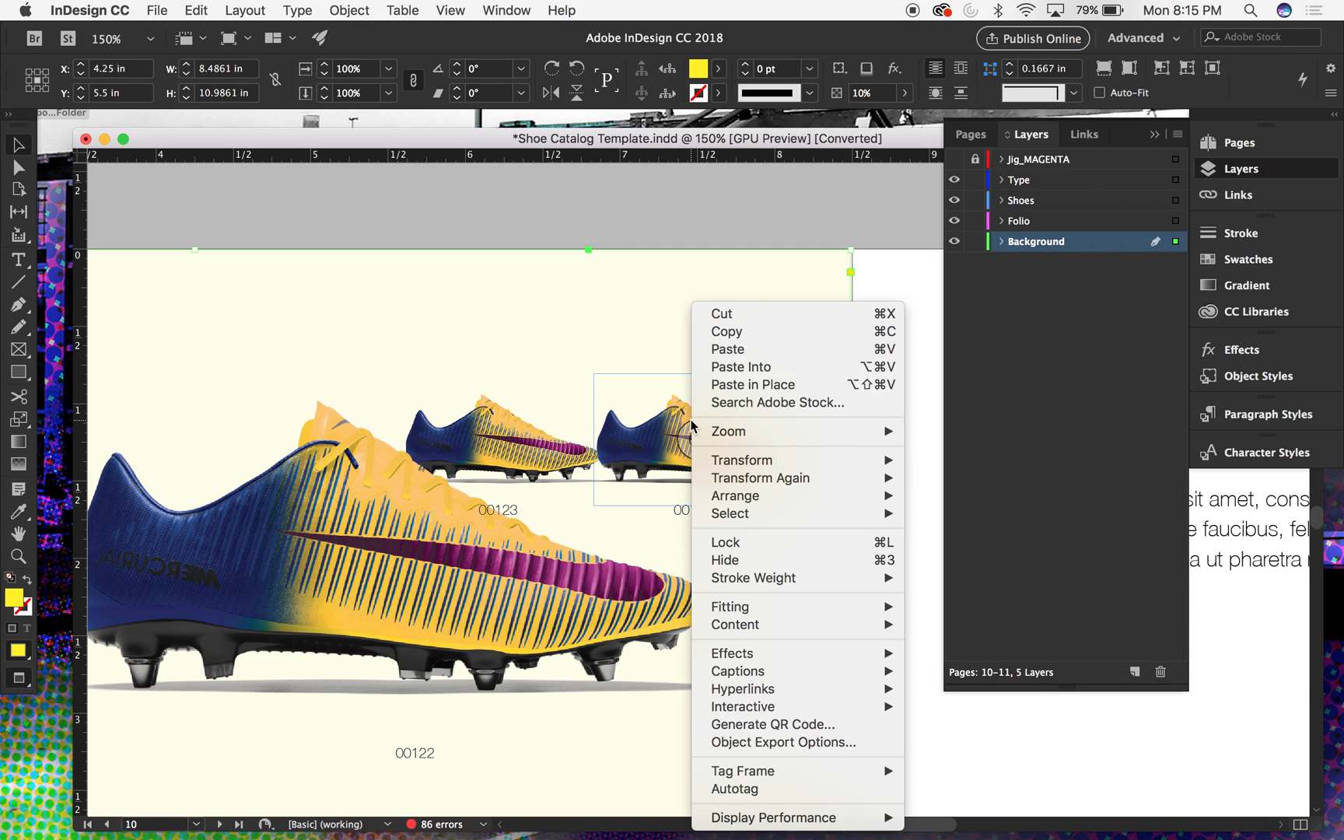
left_click(972, 245)
left_click(974, 244)
- Group the boot image with its shadow image above label 00124, and undo a trial move of the group
left_click_drag(809, 217, 663, 486)
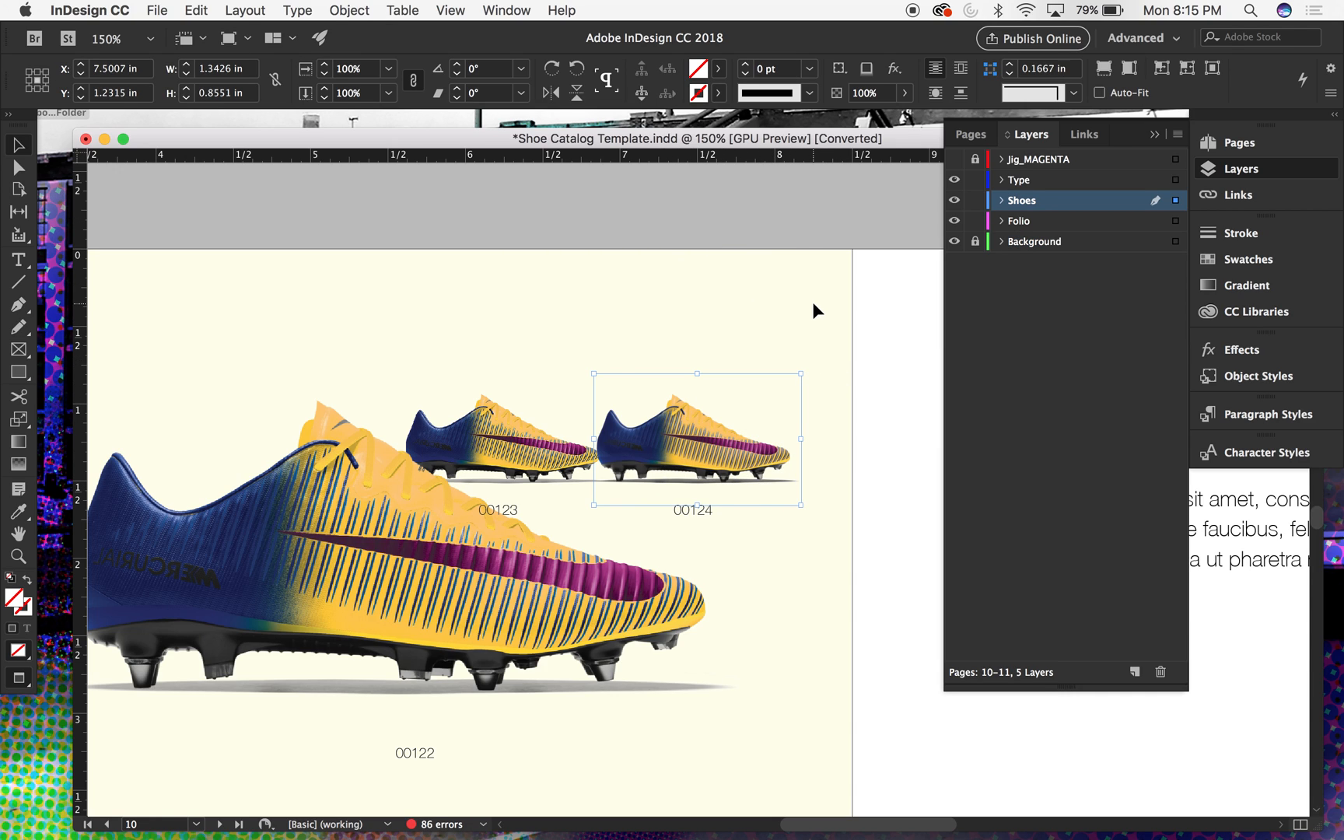
left_click(838, 346)
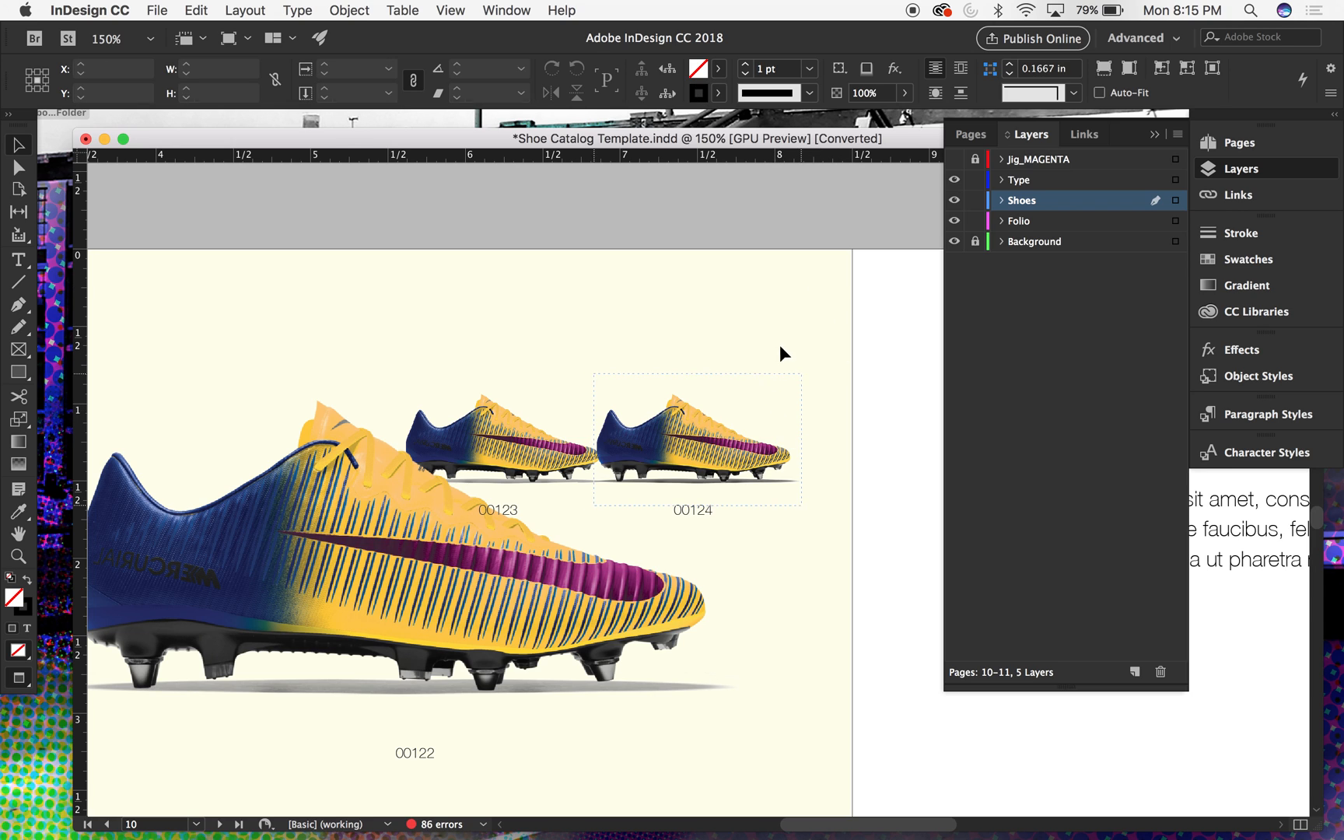
left_click_drag(764, 406, 796, 322)
key("super+z")
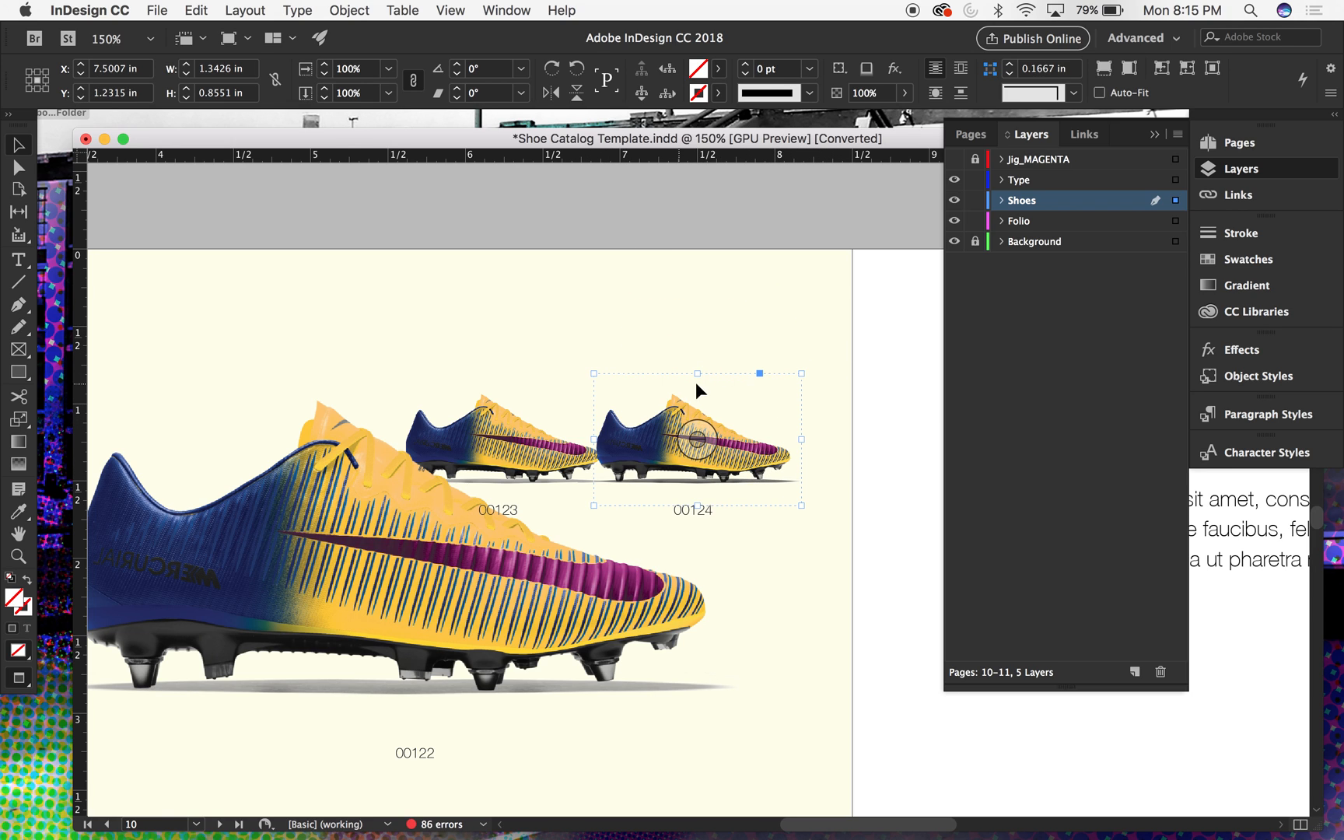
scroll(616, 345, "up", 5)
scroll(616, 345, "left", 4)
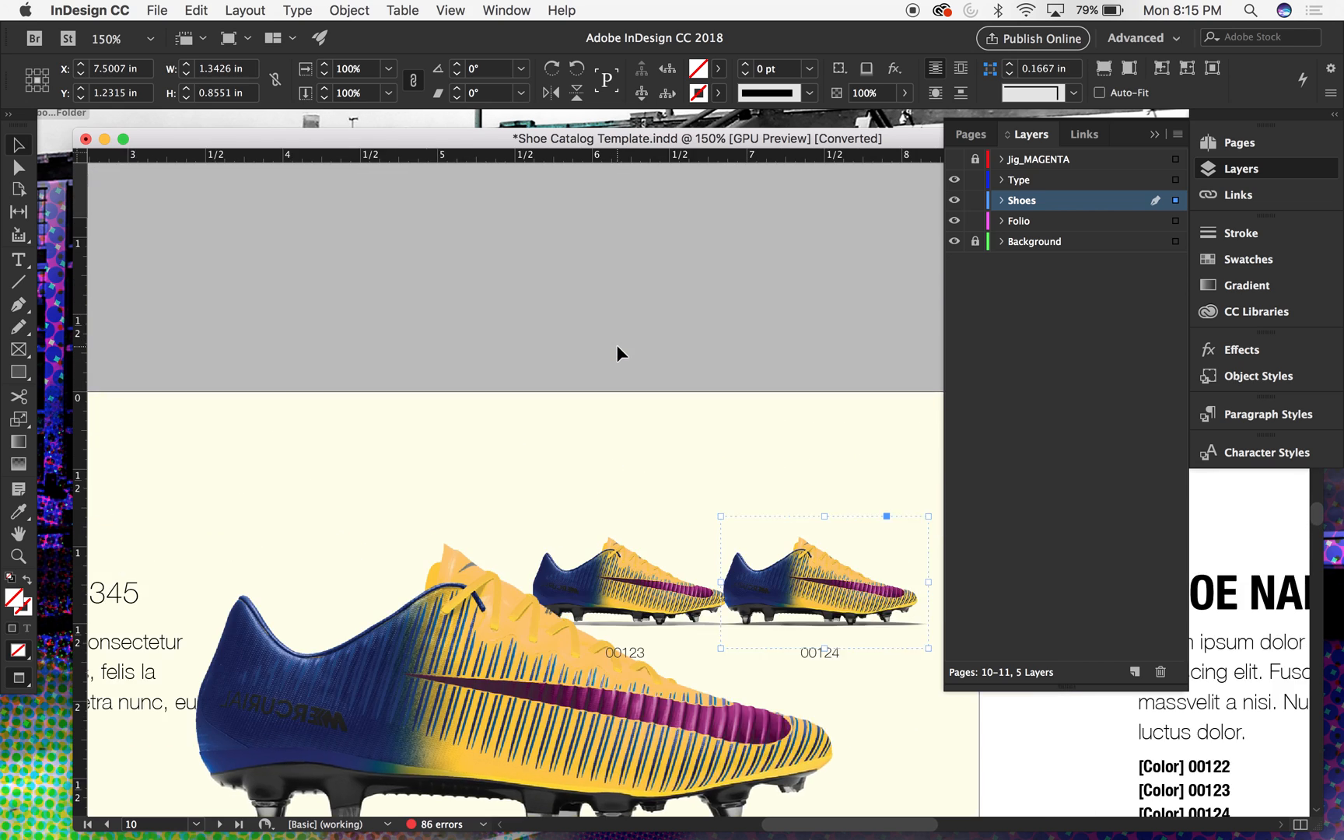
scroll(617, 345, "down", 4)
scroll(617, 345, "right", 4)
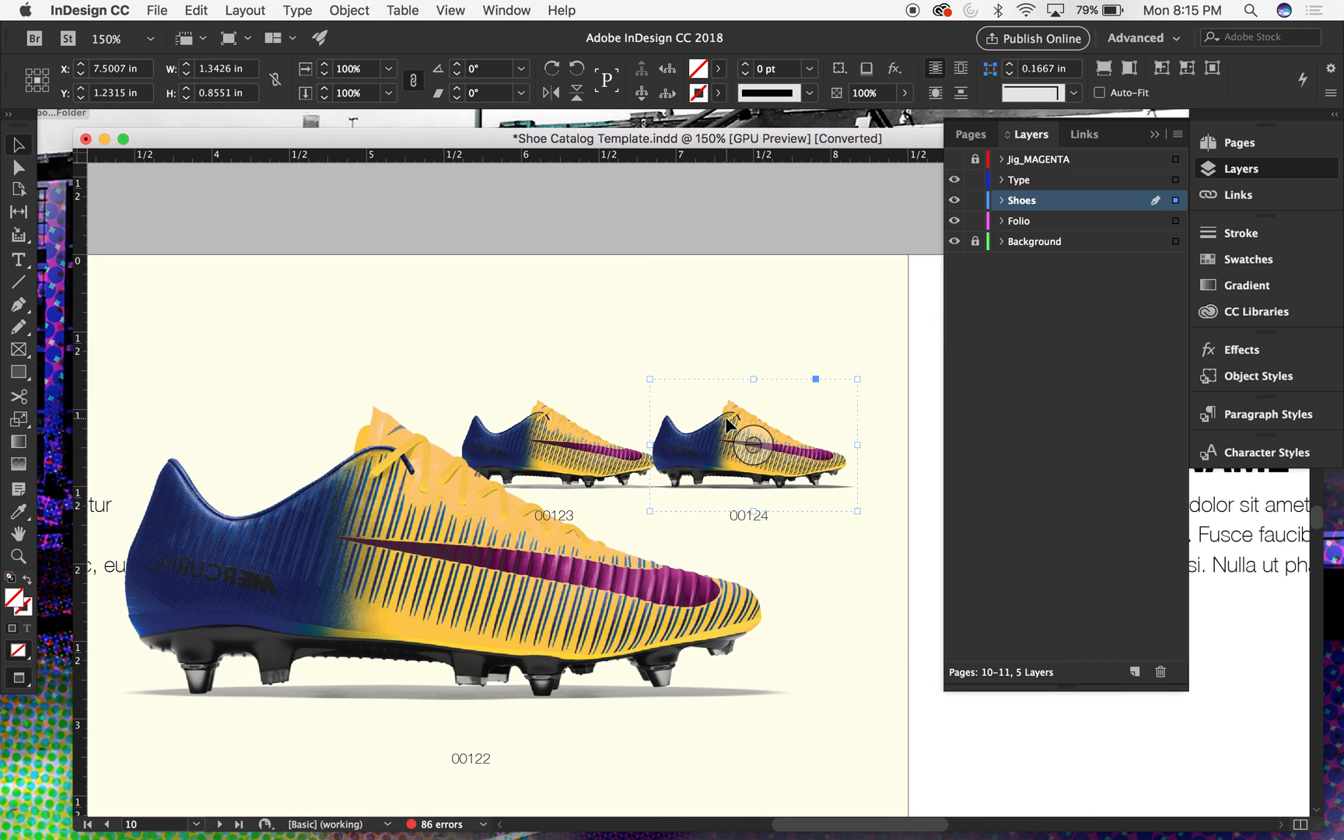
left_click(519, 434)
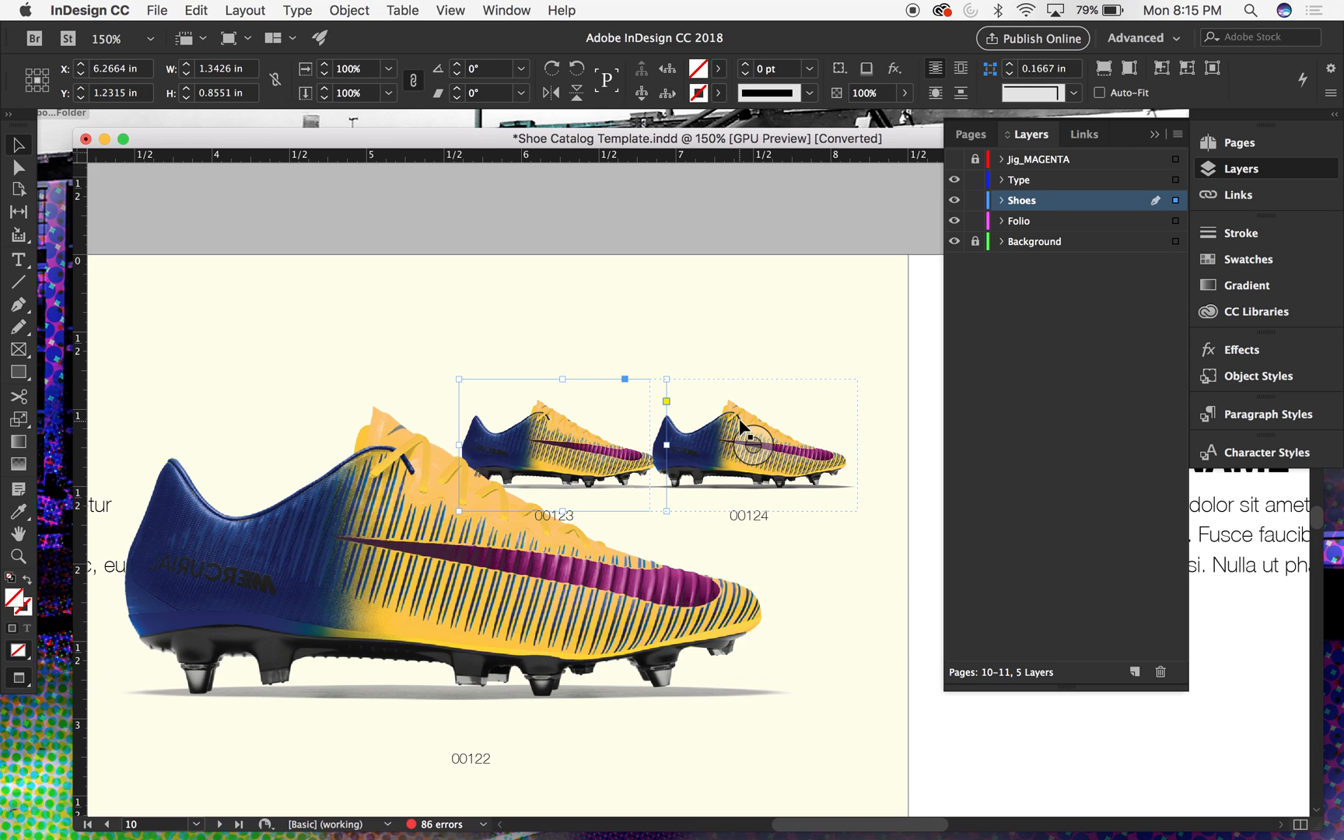
right_click(733, 397)
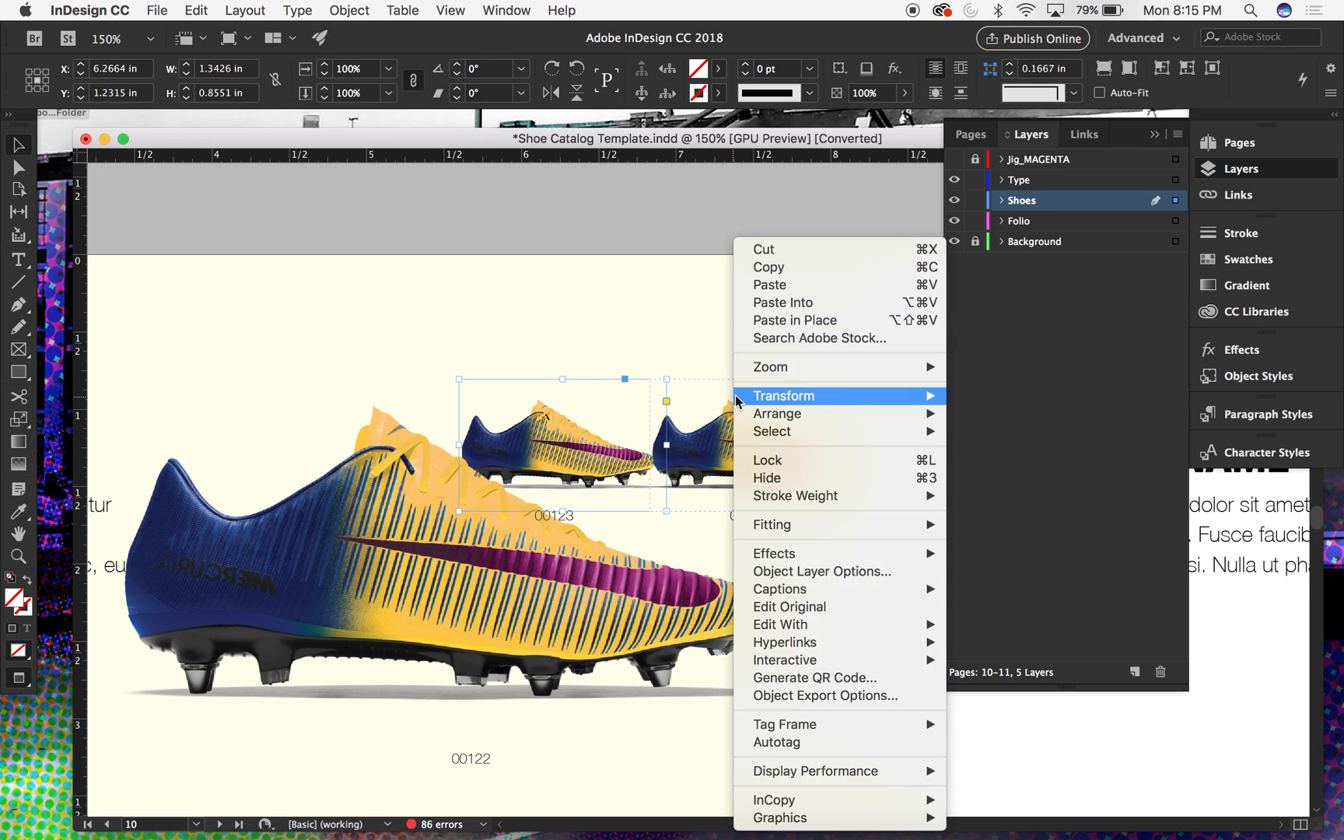
right_click(692, 330)
left_click(632, 316)
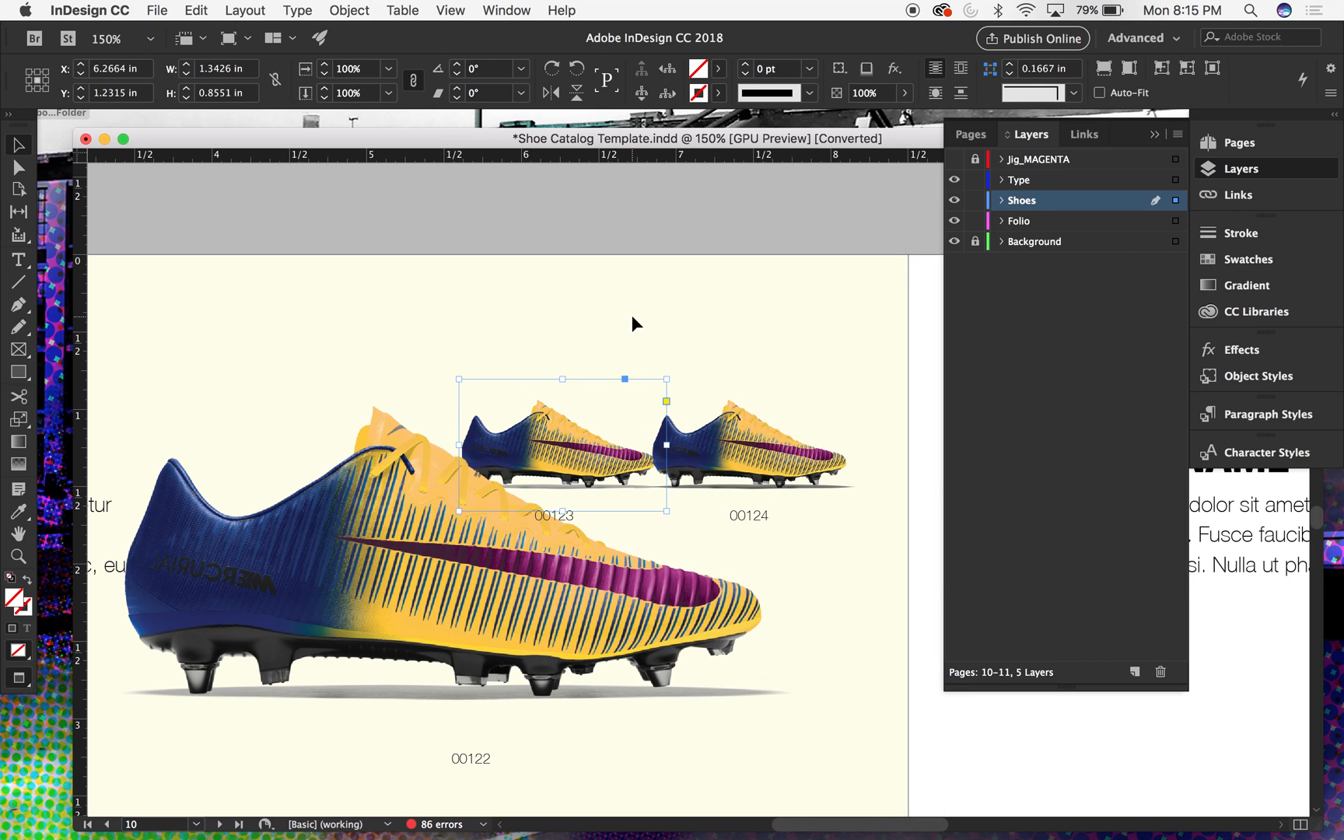
- Hide the Shadow layer of the front boot image above label 00124 through Object Layer Options and deselect the image
left_click(727, 440)
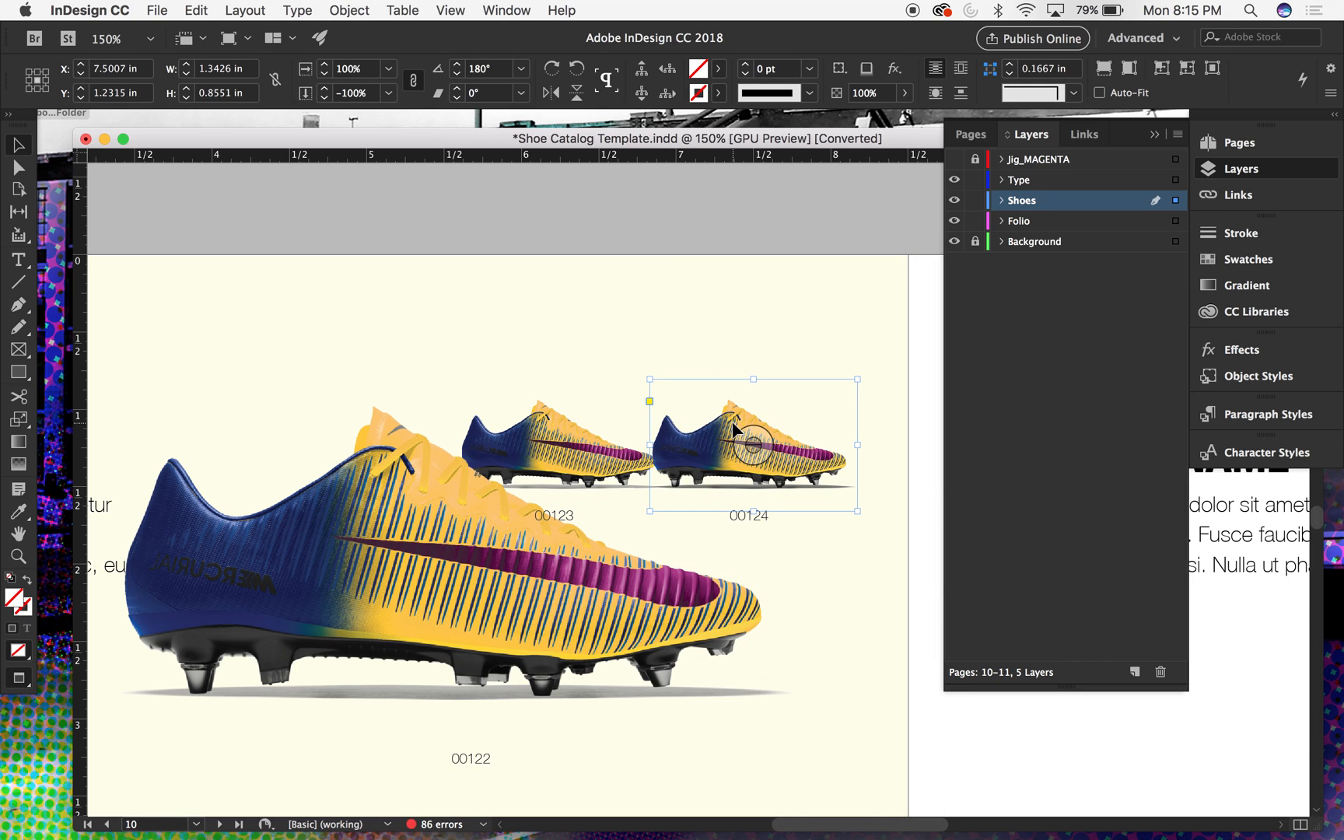
left_click(349, 10)
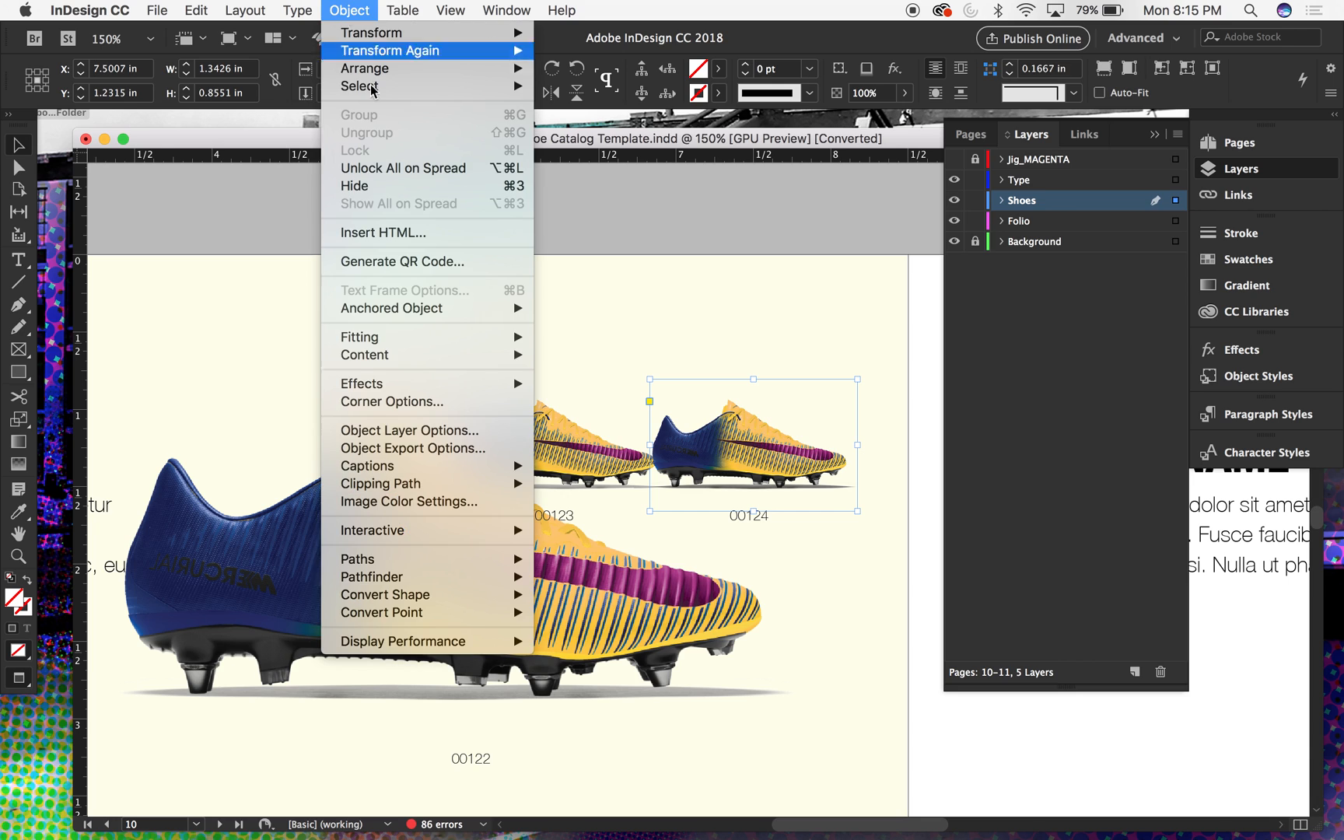
left_click(394, 432)
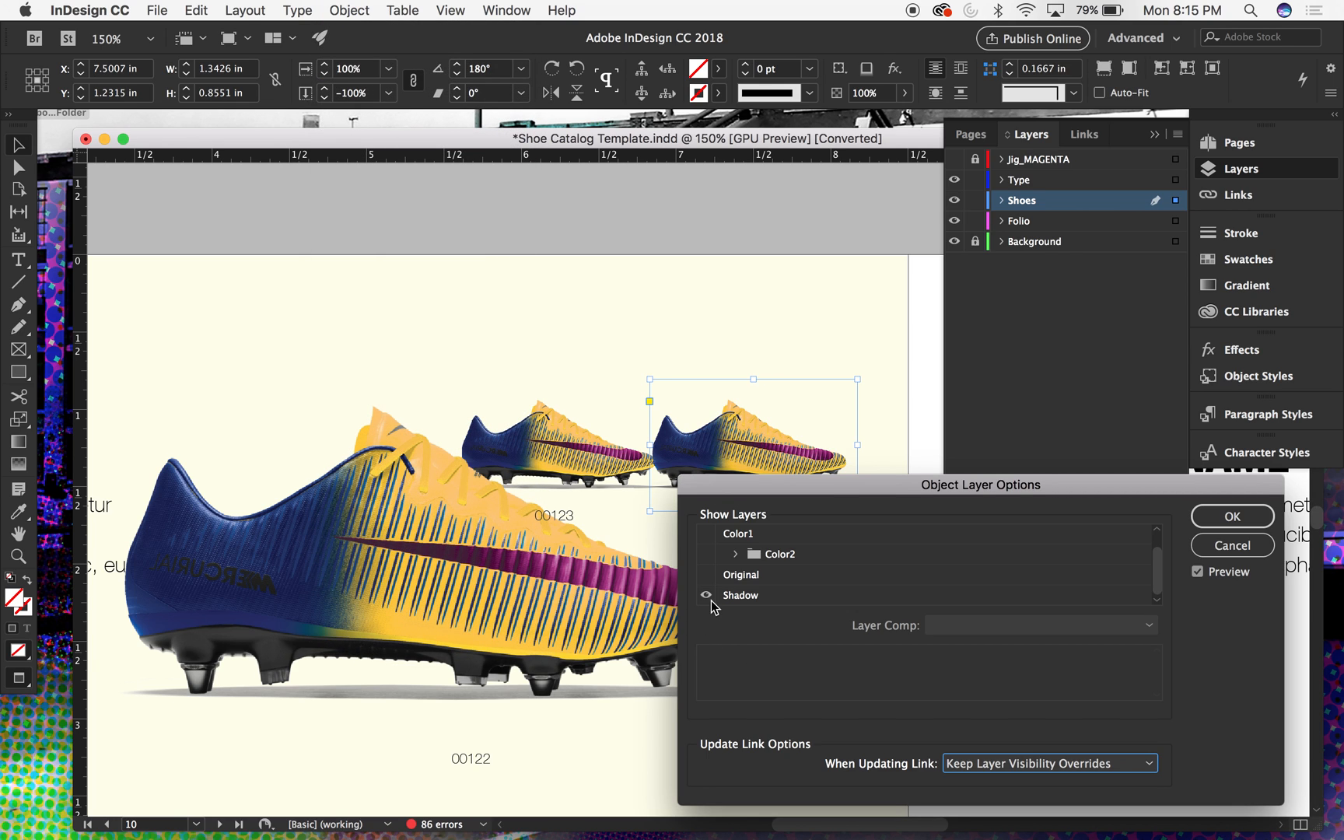
left_click(707, 597)
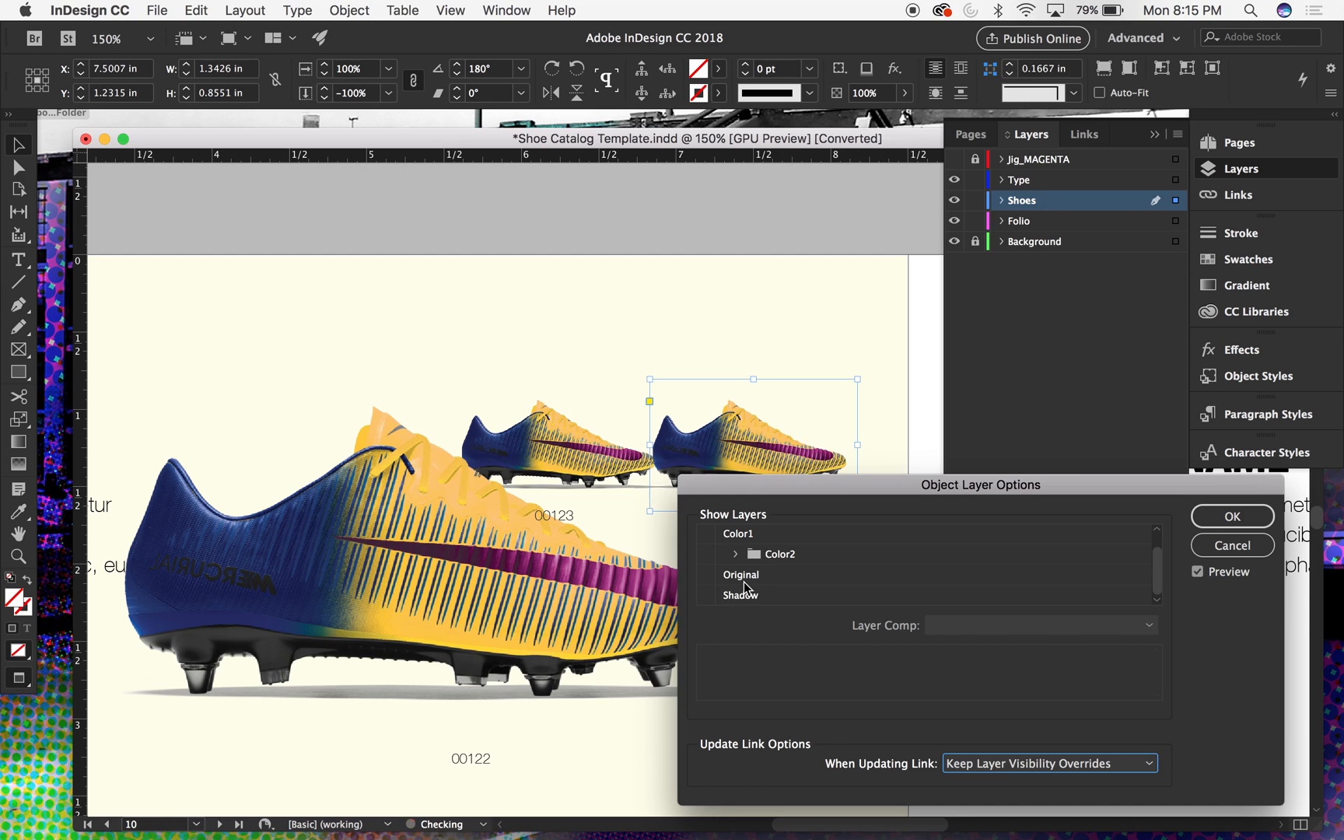
left_click(1211, 515)
left_click(870, 224)
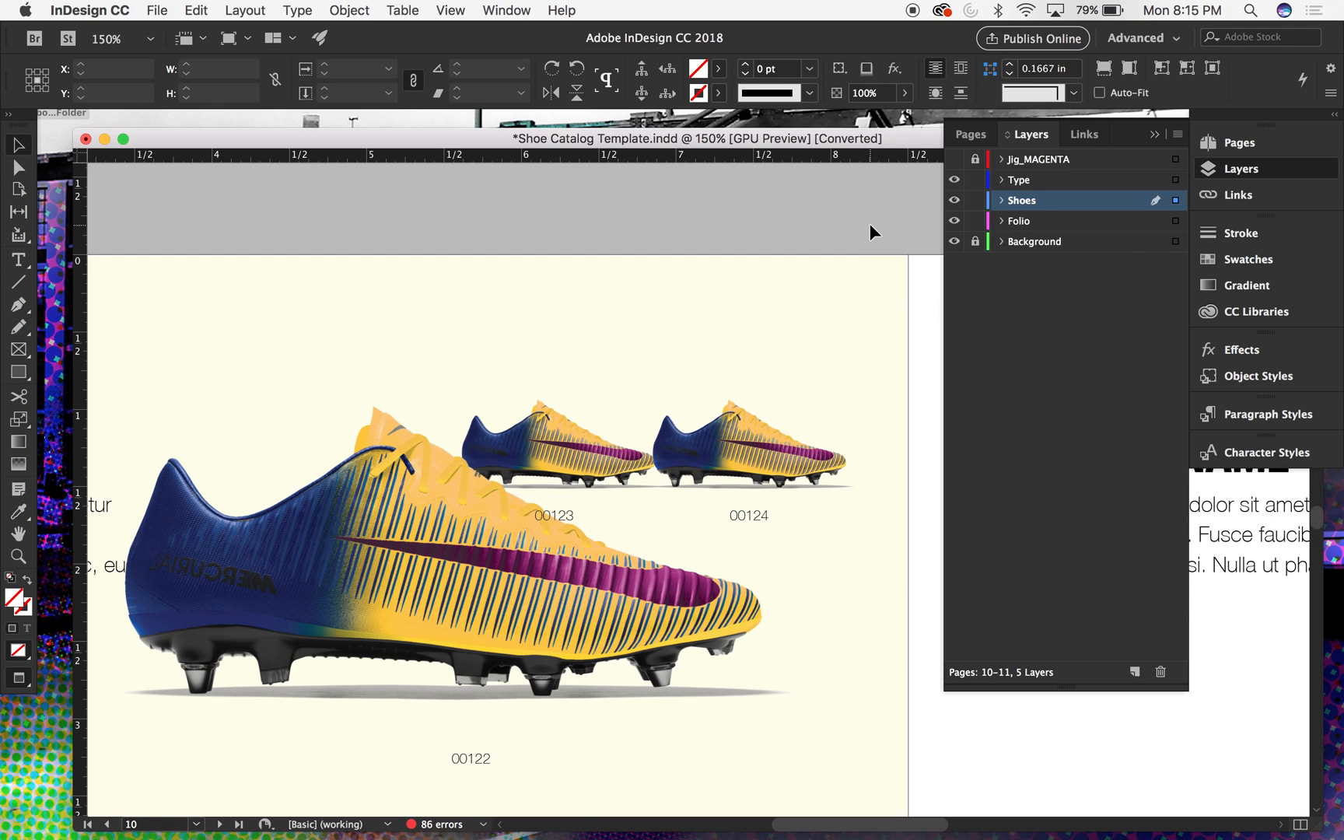
- Check the blending mode of the front boot image above label 00124, then deselect it
left_click(818, 470)
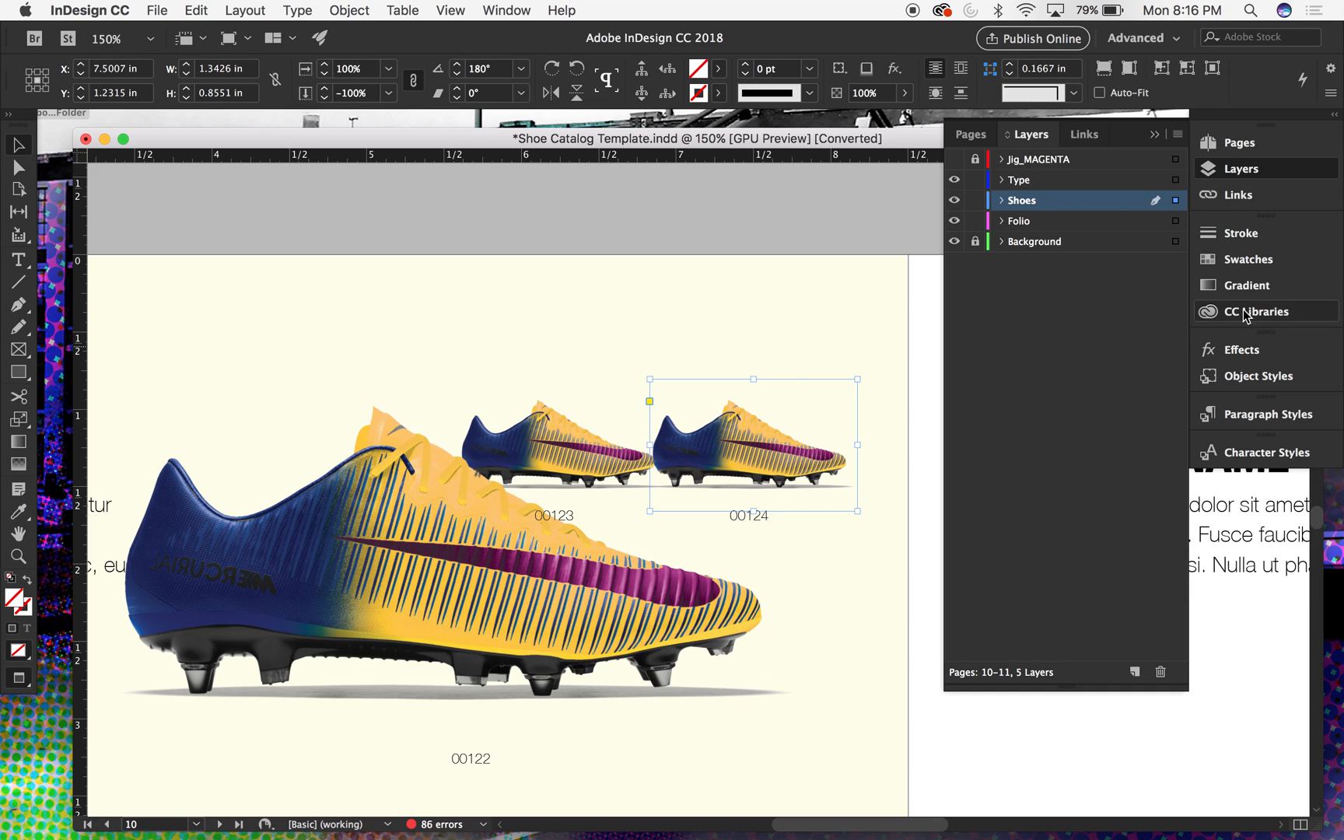
left_click(1238, 349)
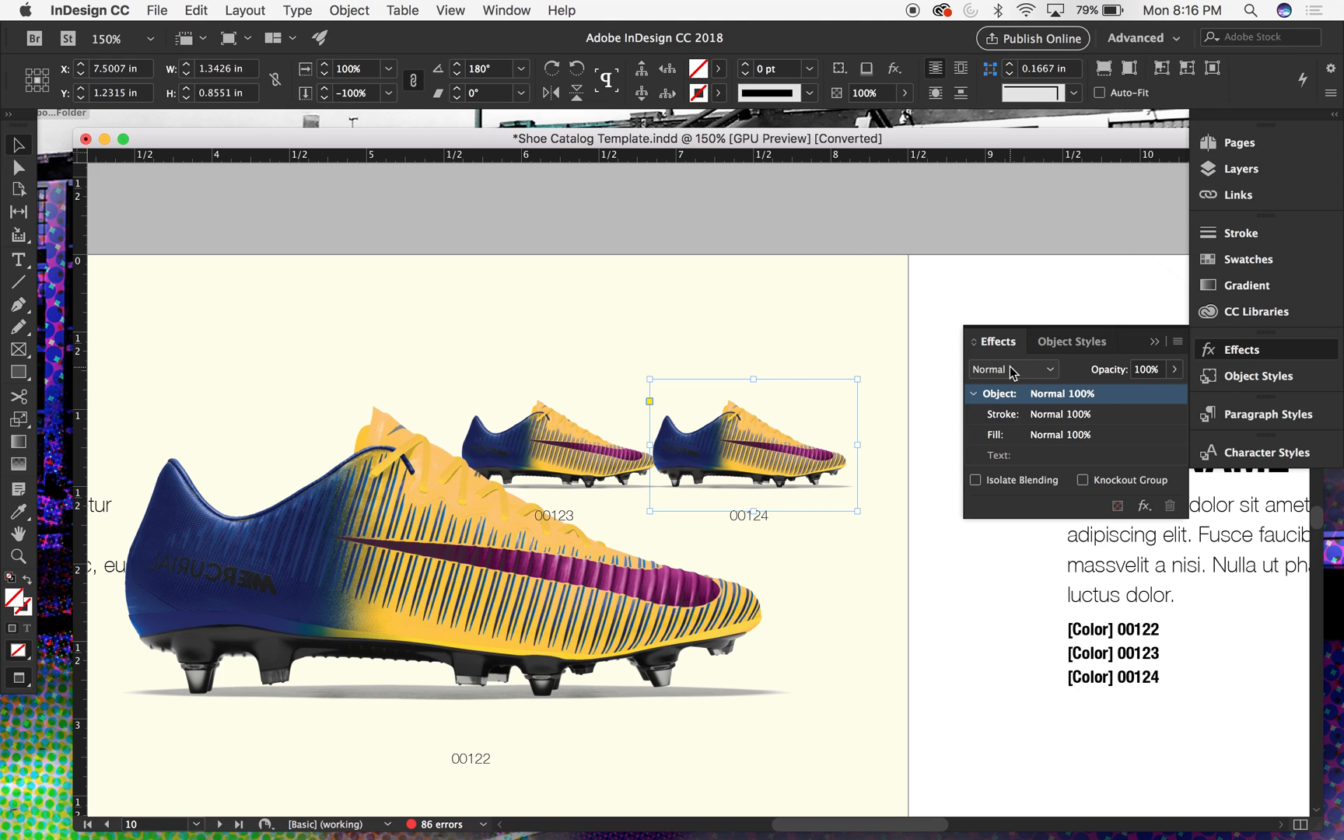
left_click(847, 232)
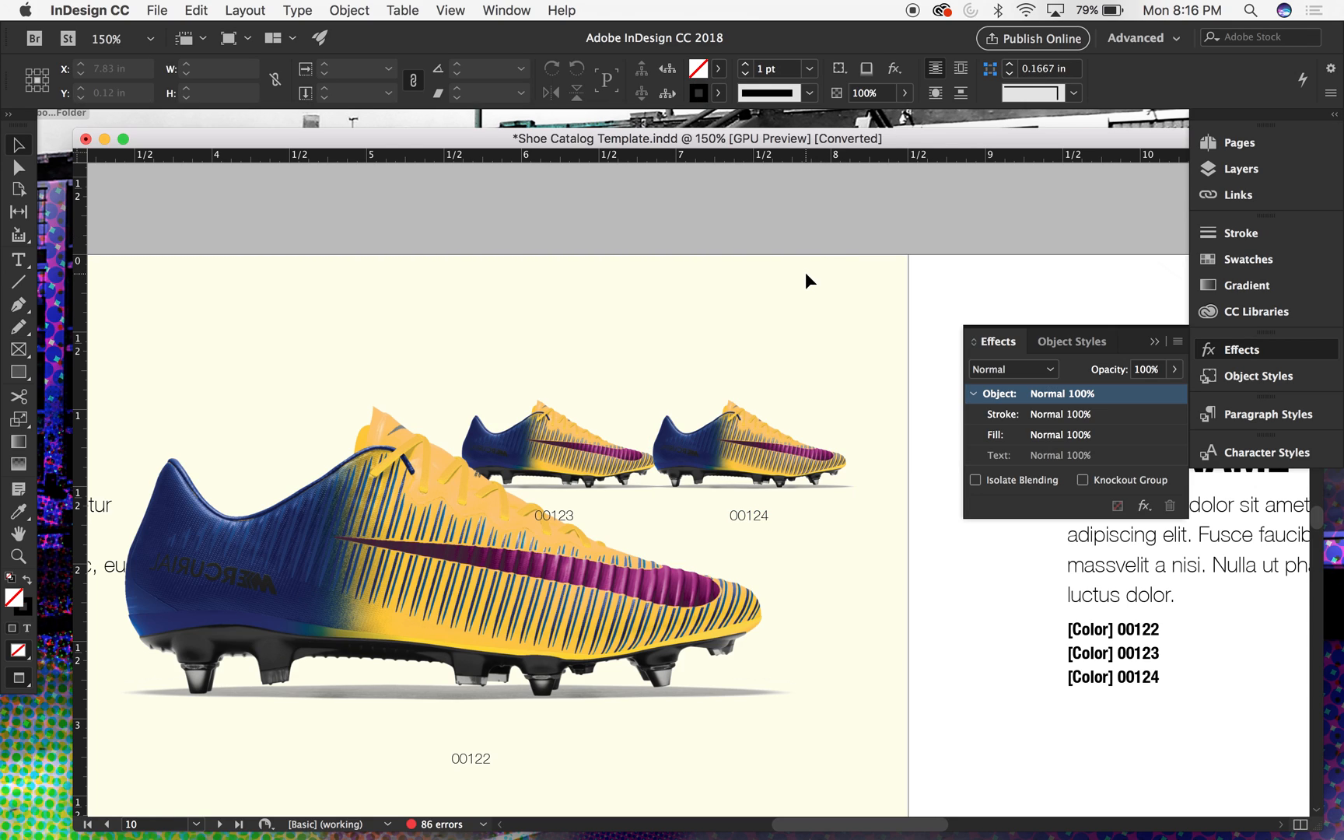
- Set the blending mode of the small boot image above label 00123 to Multiply
left_click(574, 411)
scroll(575, 411, "down", 3)
scroll(574, 411, "left", 2)
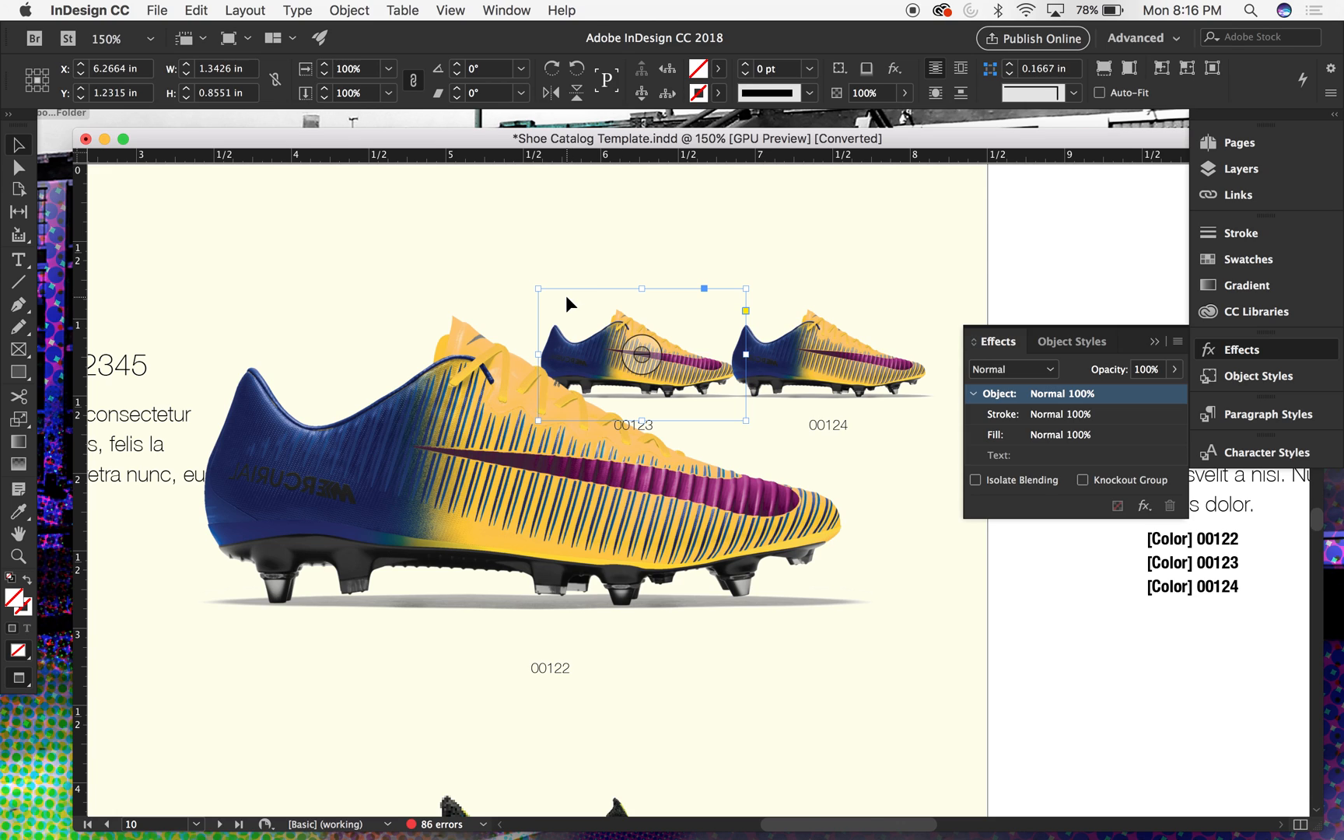
left_click(1027, 370)
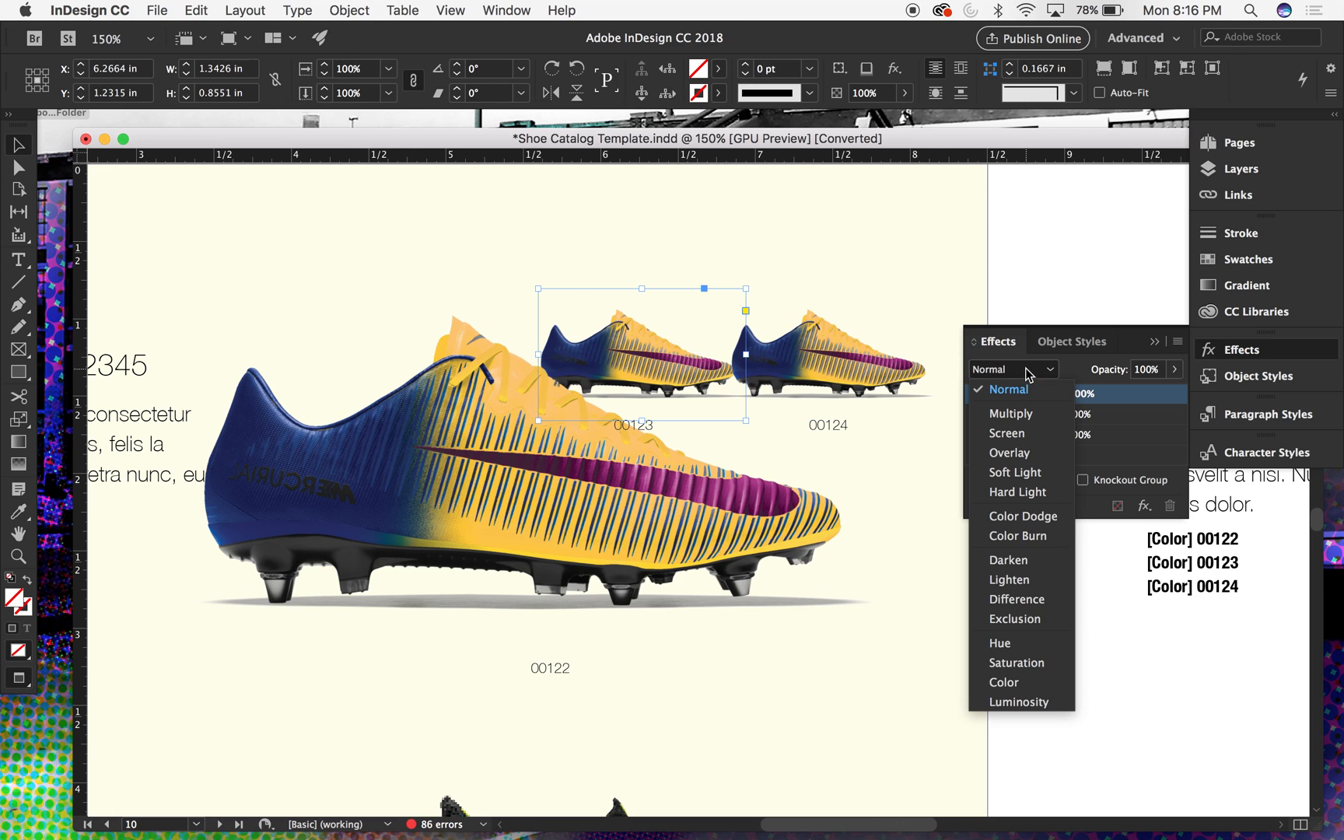
left_click(1010, 414)
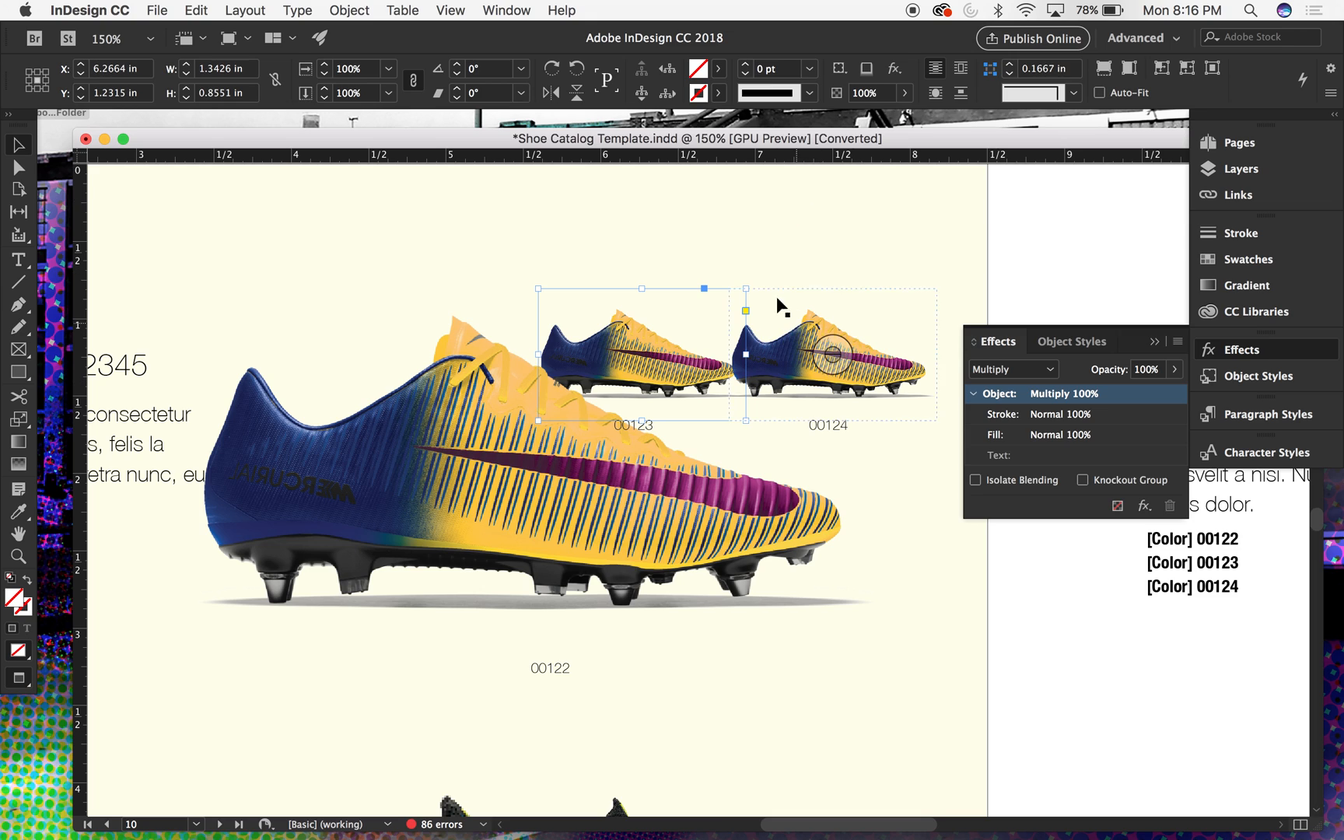
- Hide the Color3 layer of the boot image above label 00123 through Object Layer Options, keeping only Shadow, and deselect the image
left_click(343, 9)
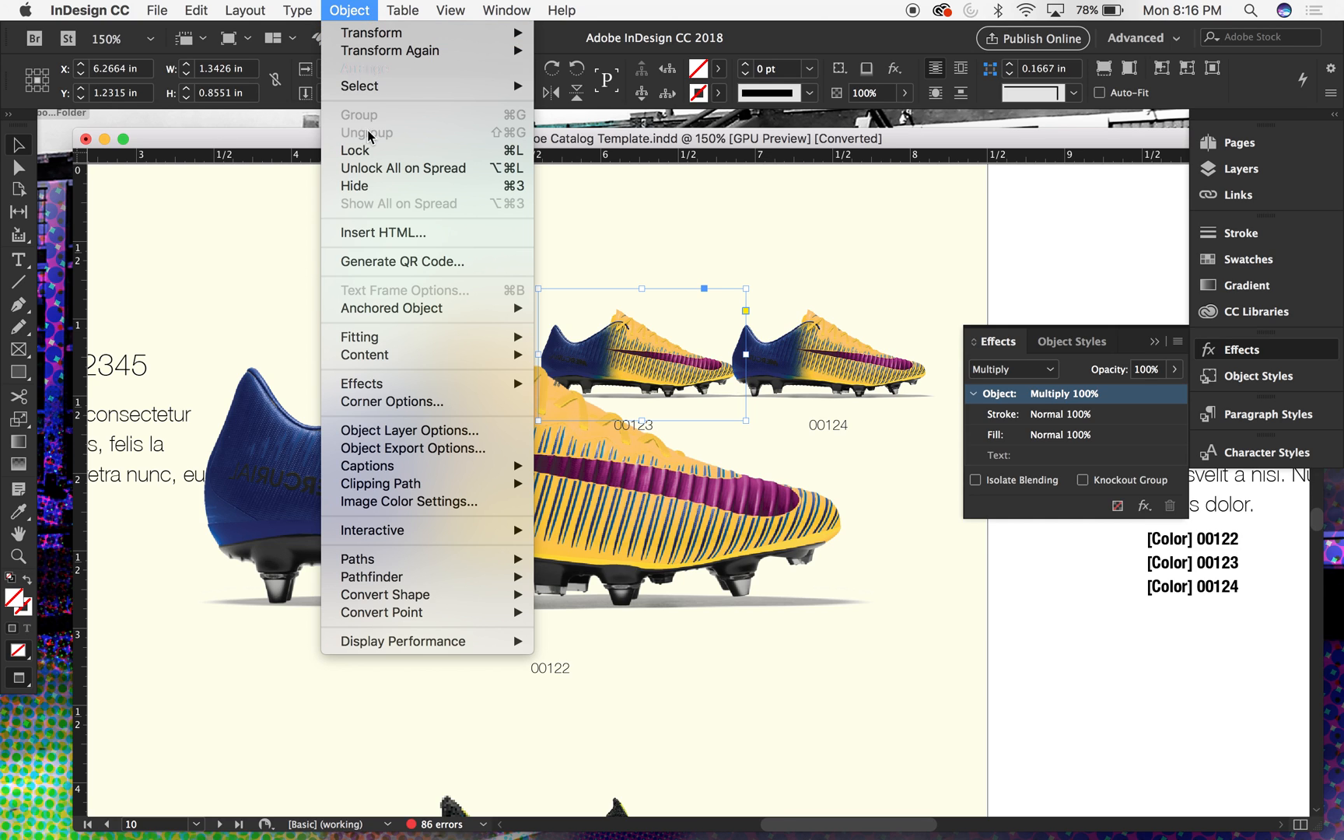
left_click(393, 431)
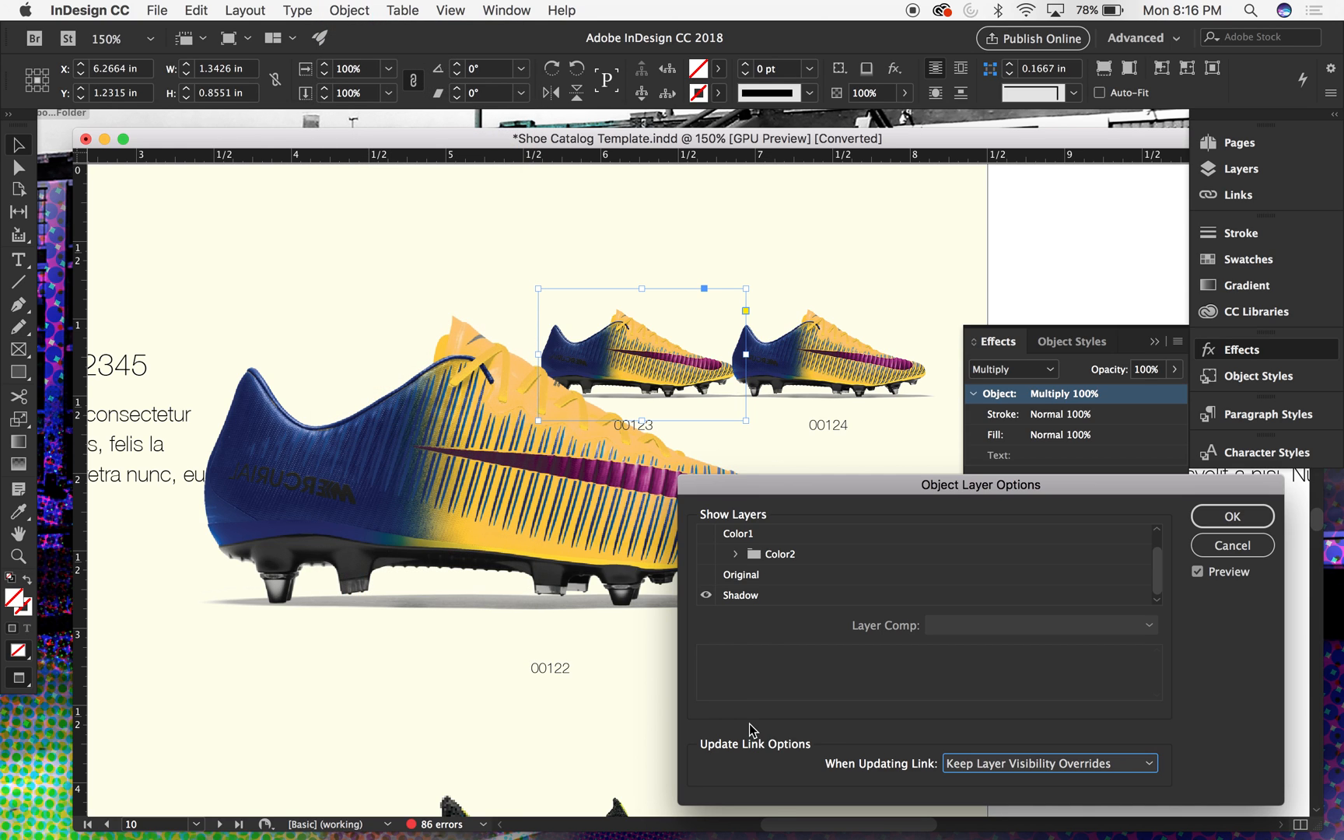
scroll(723, 557, "up", 1)
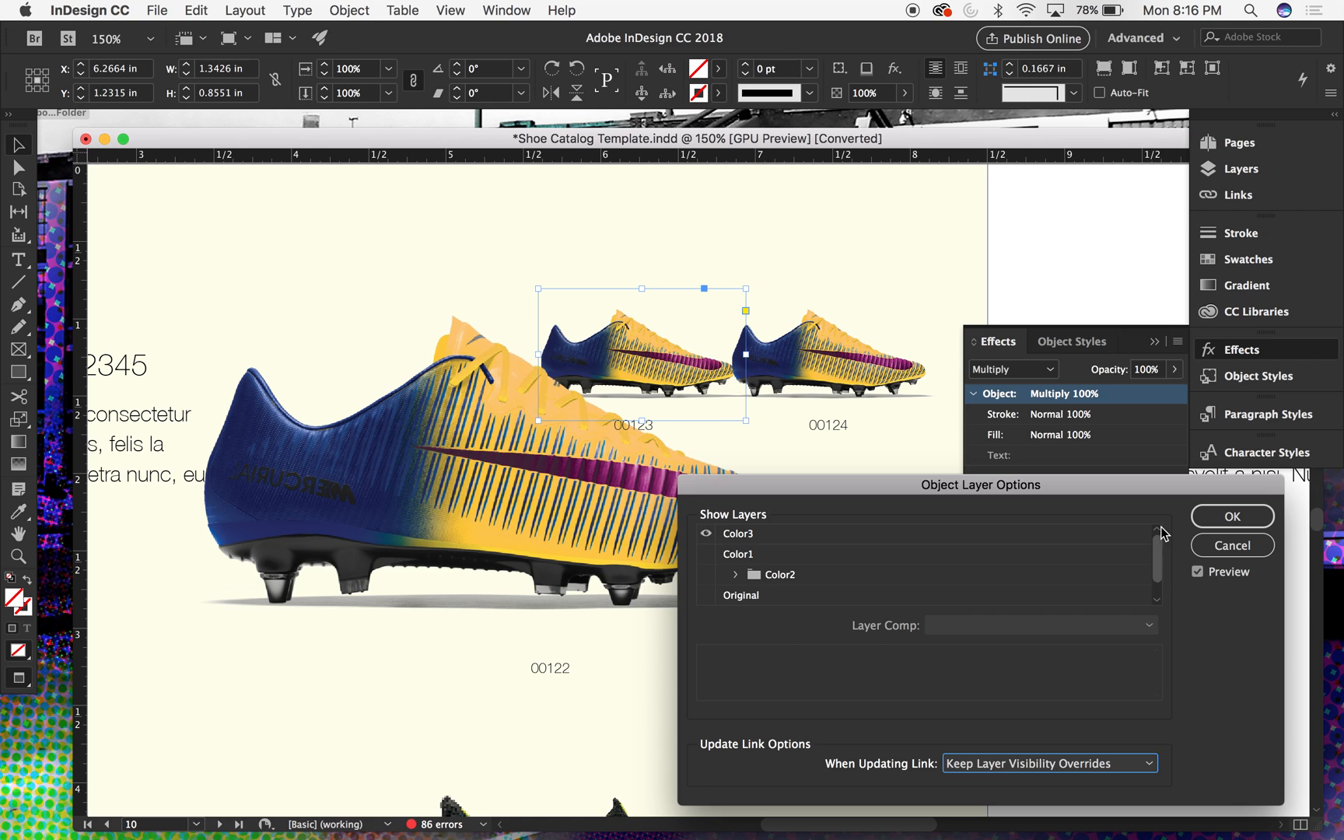
left_click(707, 533)
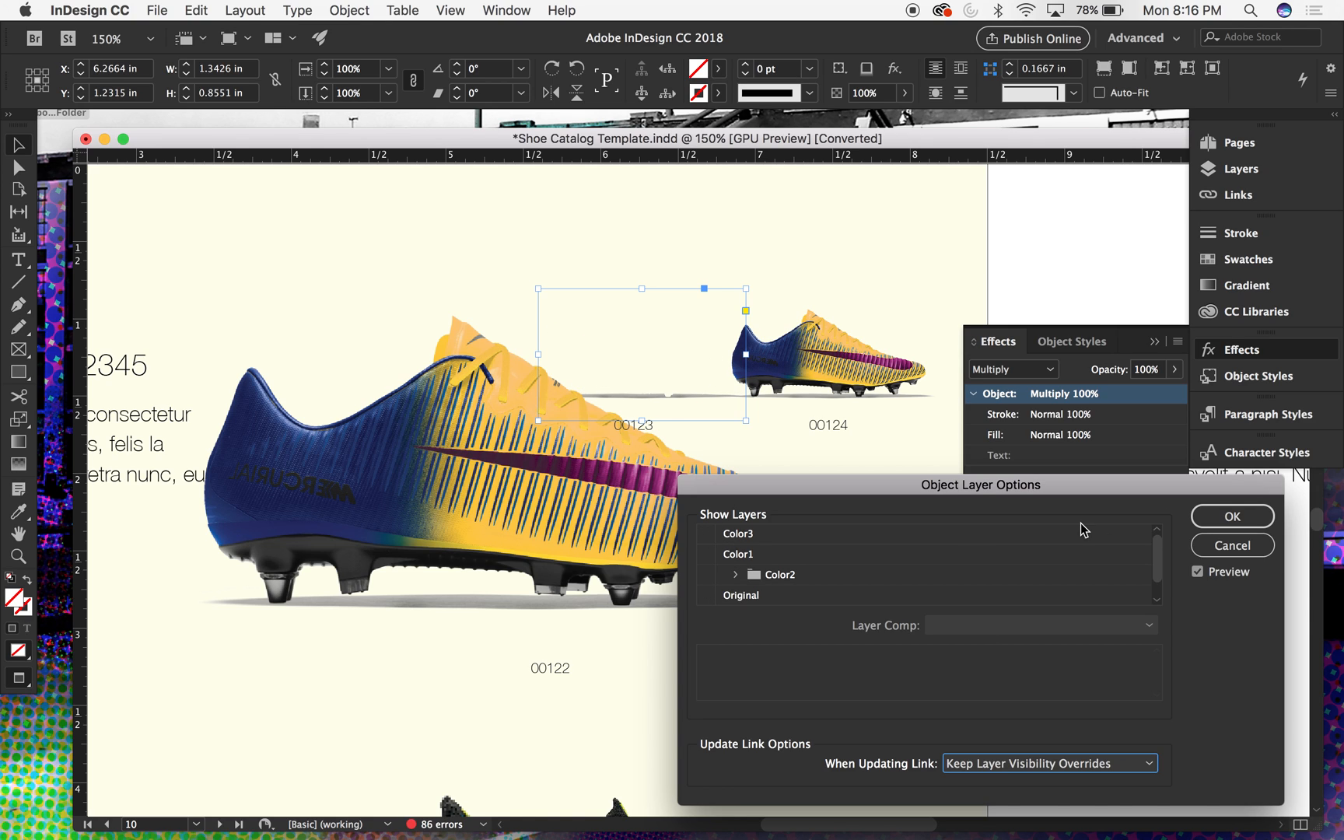
left_click(1215, 520)
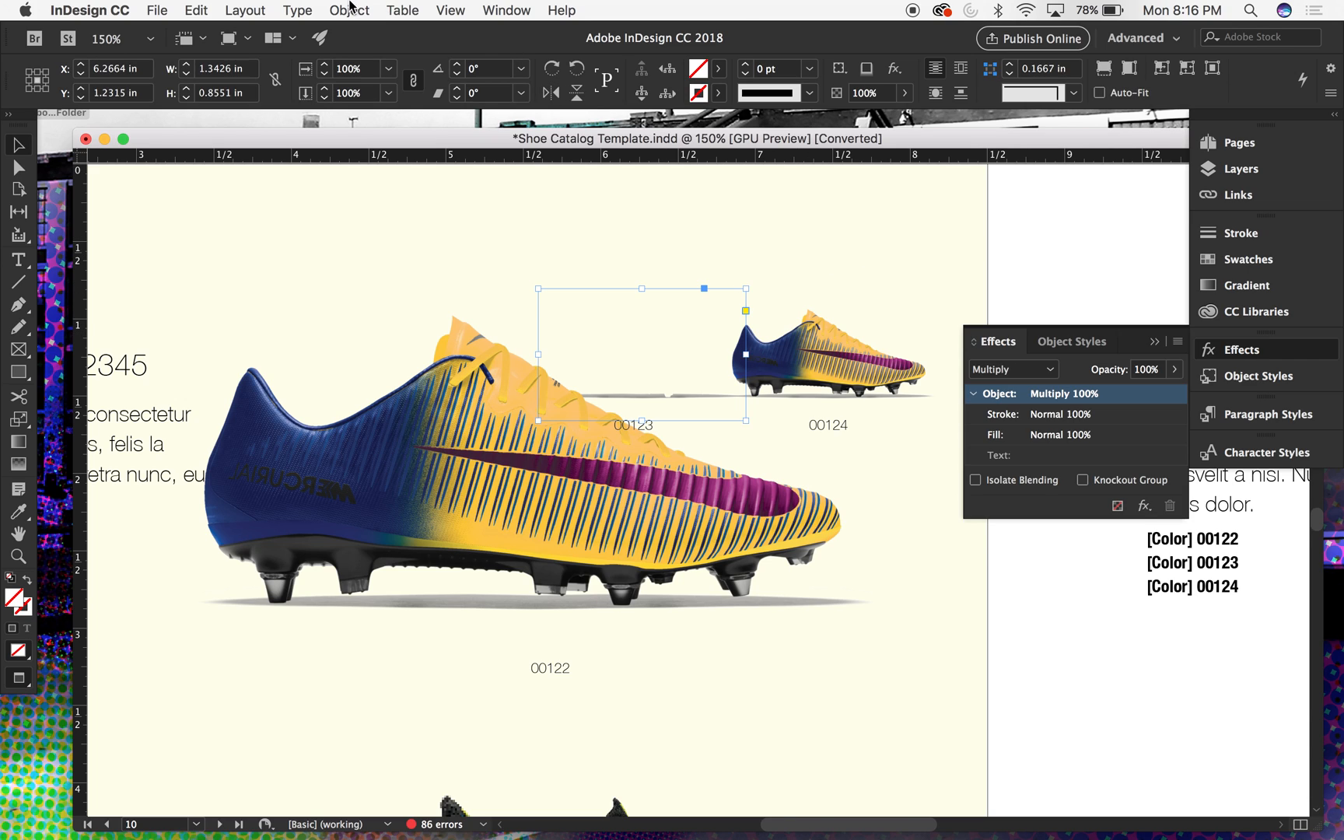
left_click(638, 257)
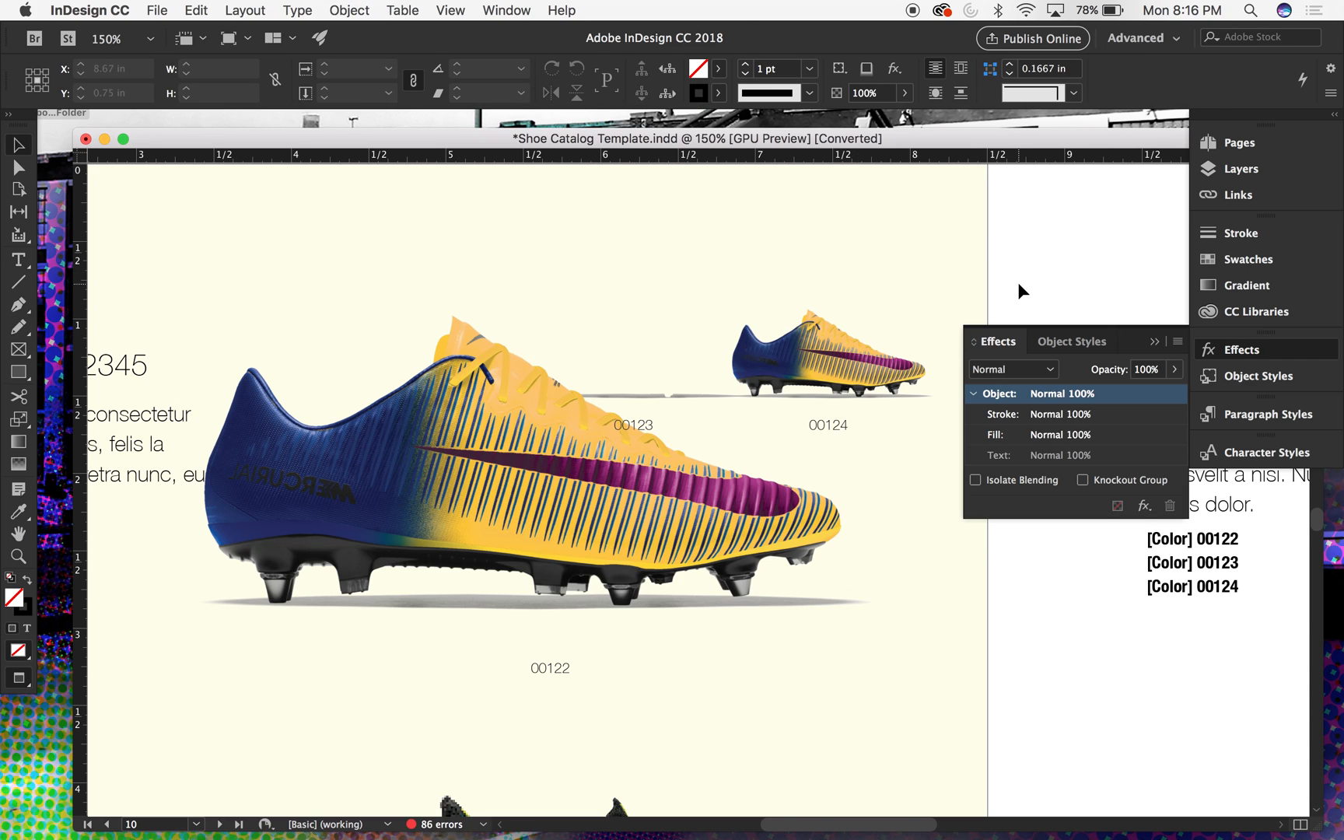
- Paste a copy of the shadow image above label 00123 in place and set the copy's blending mode to Normal
left_click(343, 10)
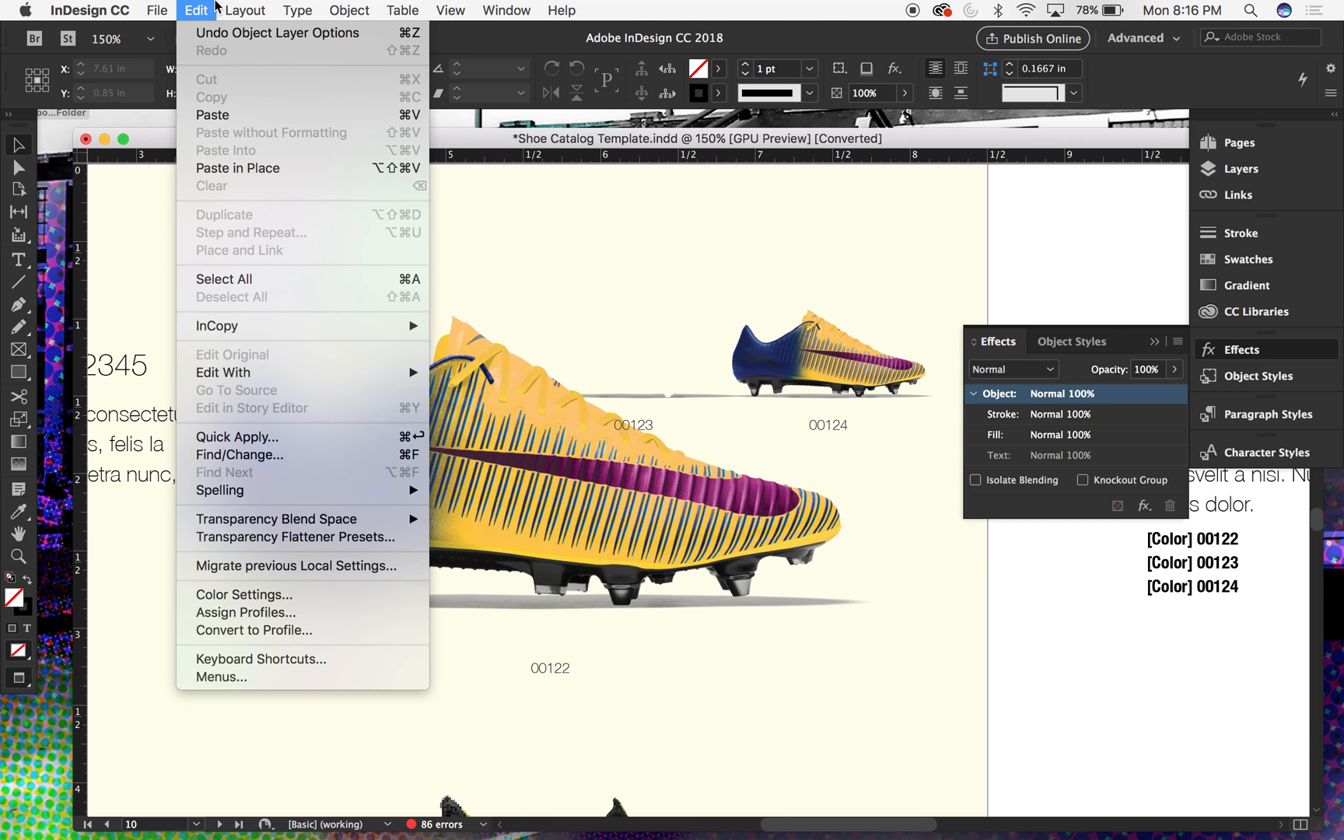
left_click(243, 164)
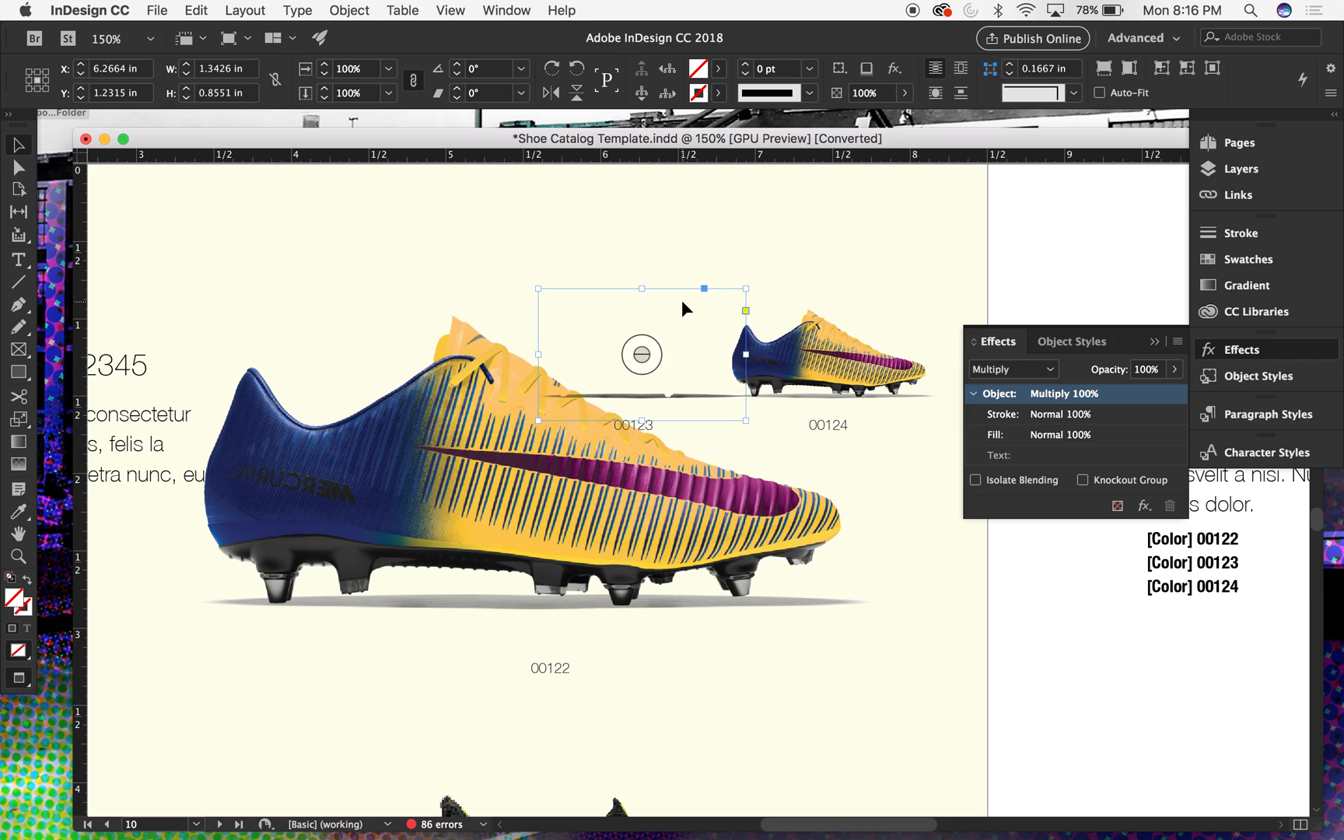
left_click(1049, 370)
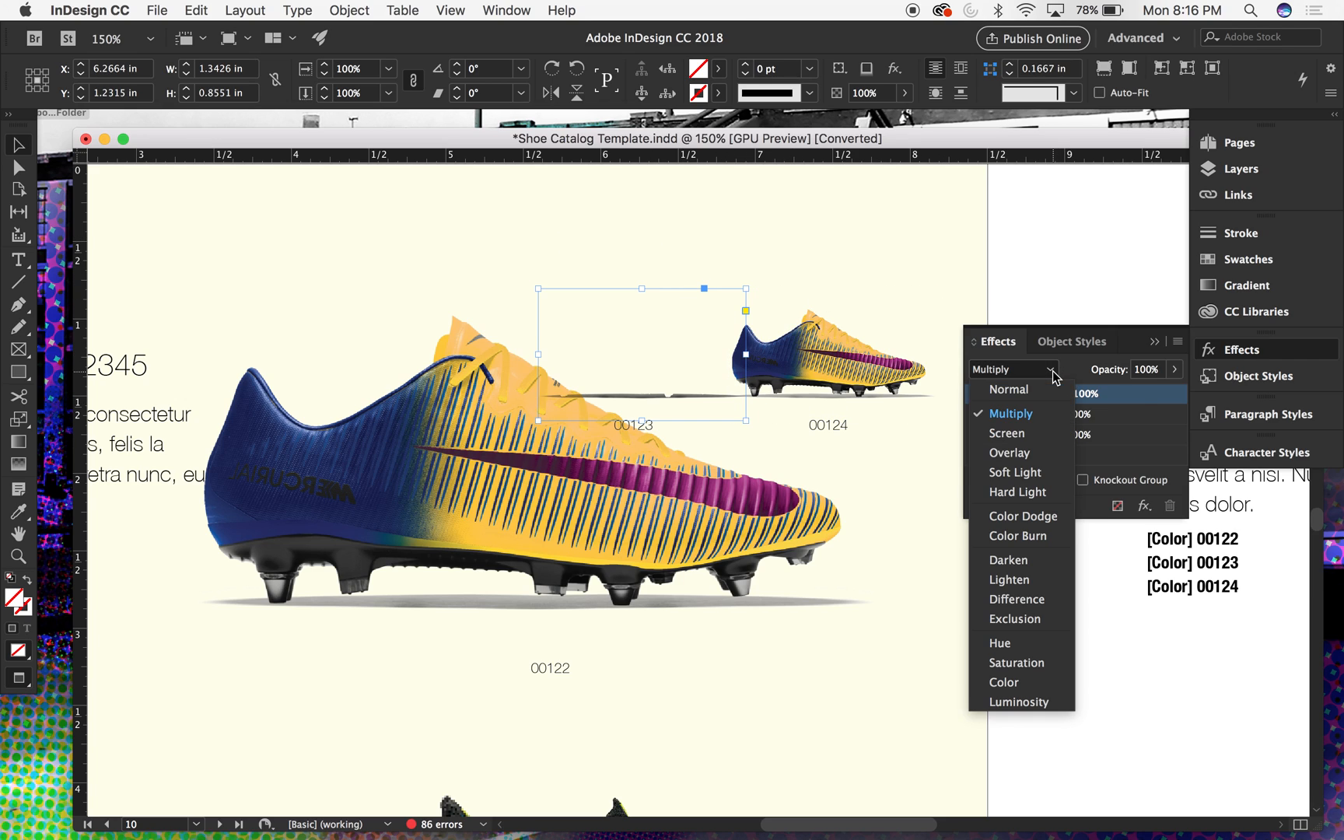
left_click(1038, 397)
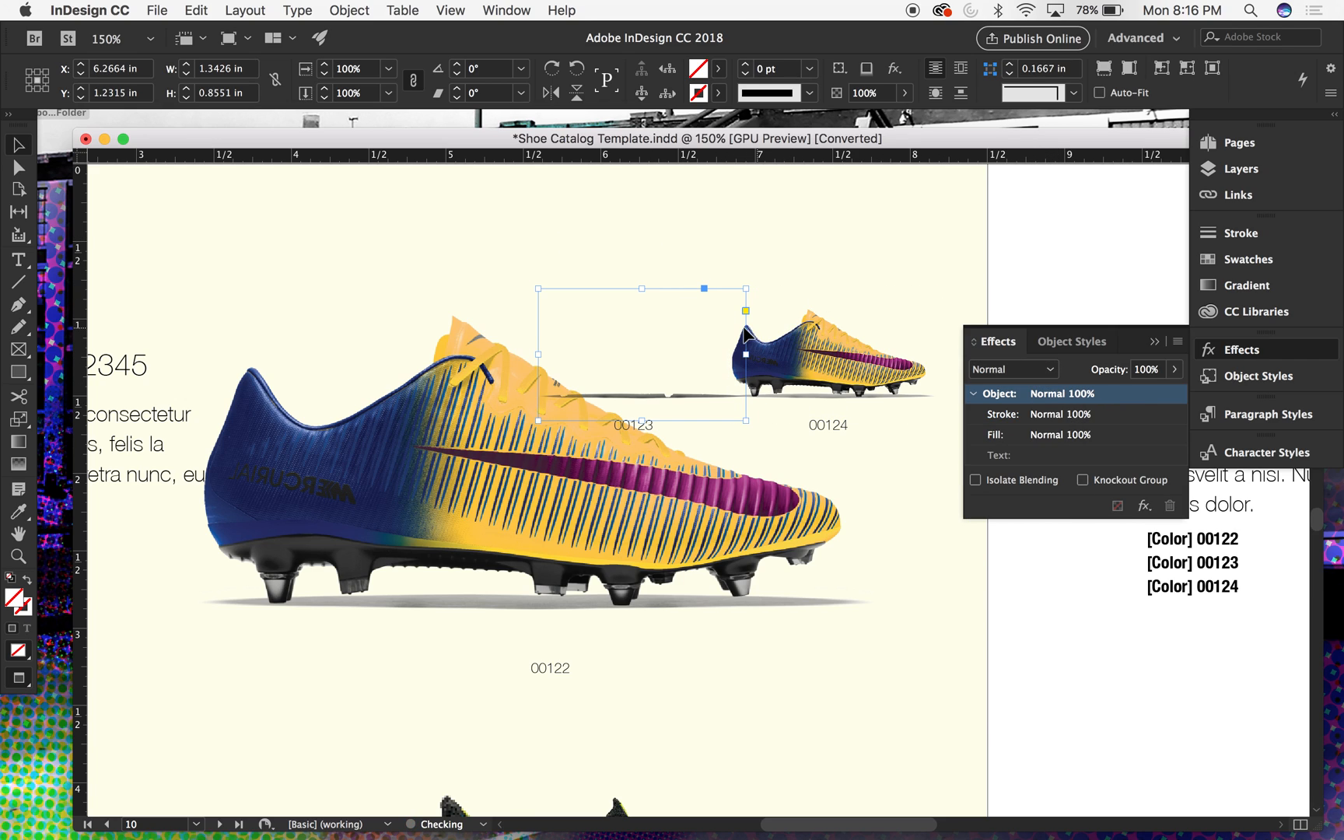
- Hide the Shadow layer and show the Color2 group in the pasted image above label 00123 through Object Layer Options, then deselect it
left_click(402, 10)
mouse_move(349, 10)
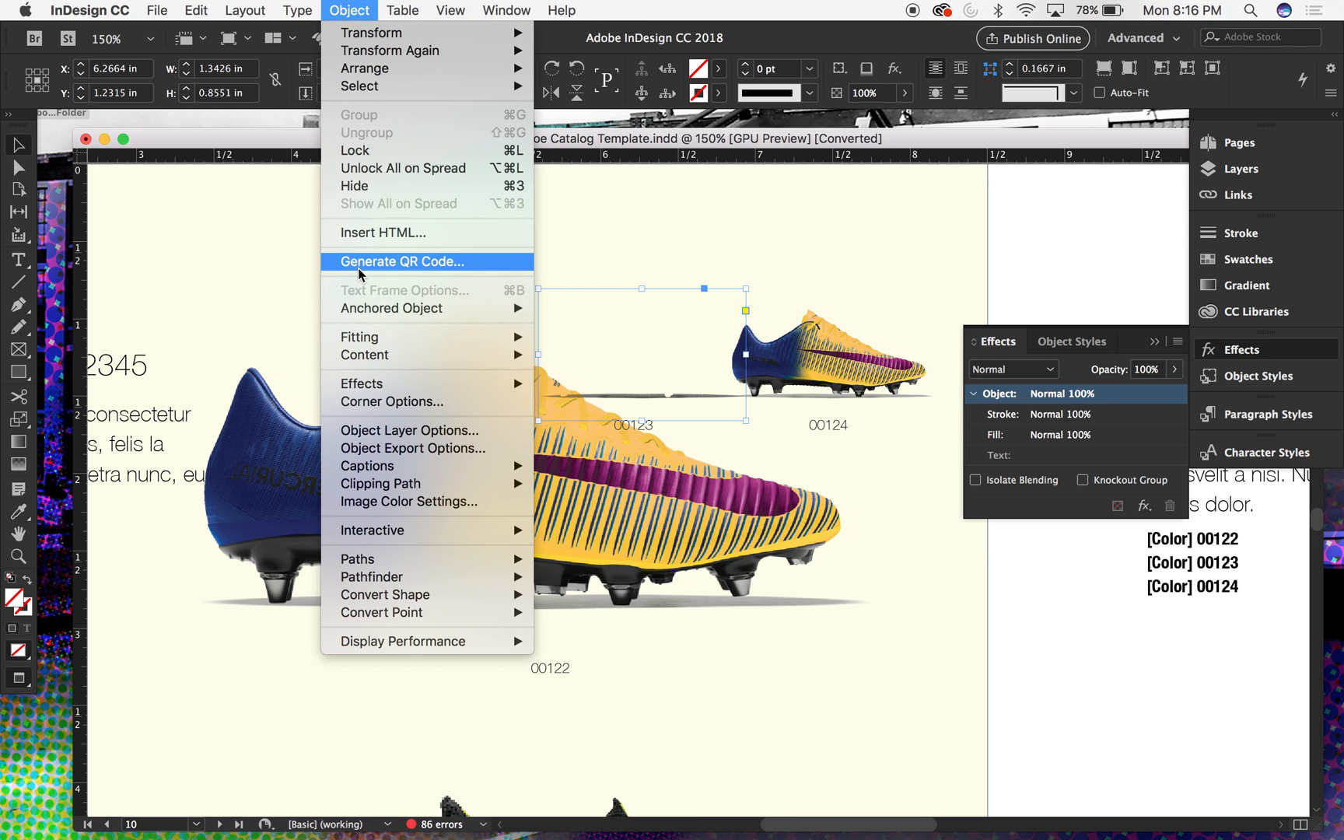
left_click(431, 431)
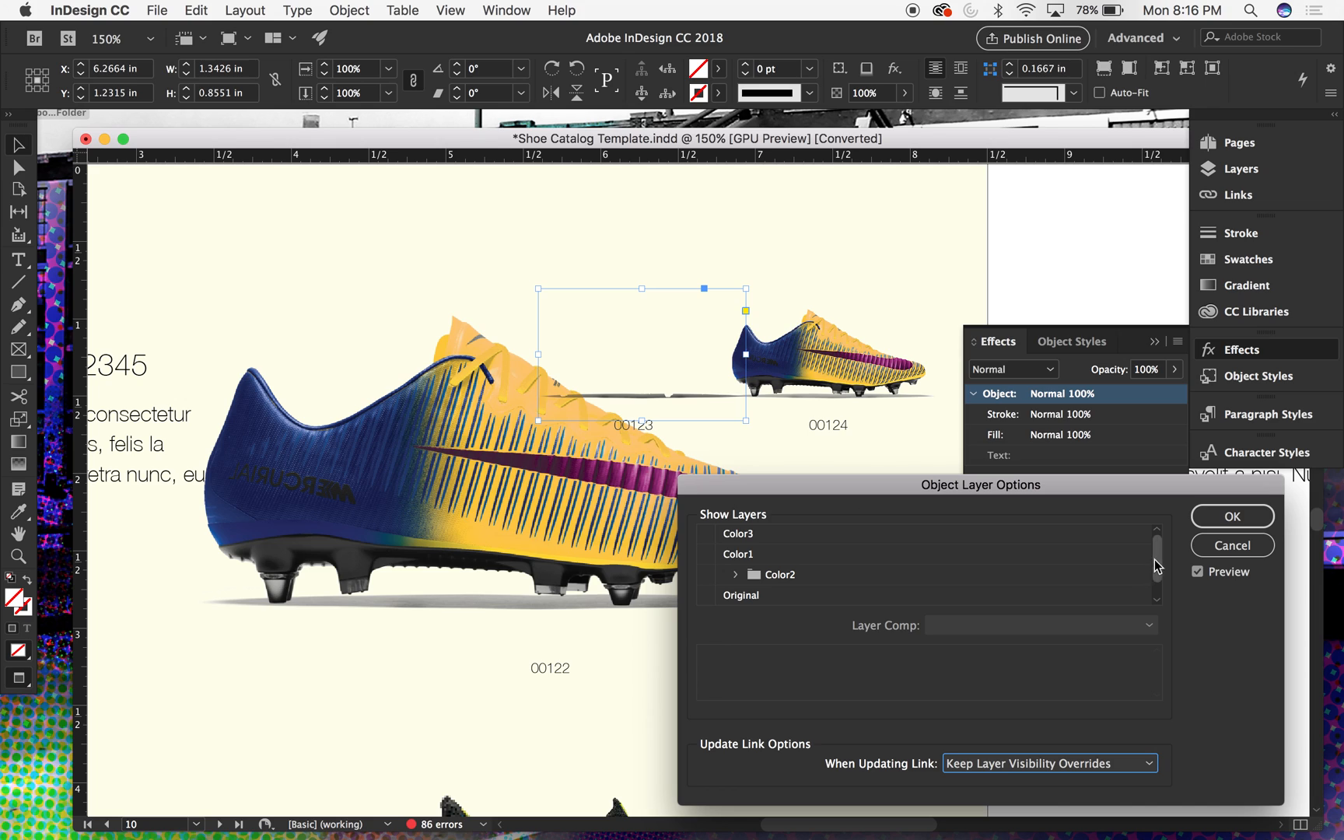
scroll(1155, 572, "down", 1)
left_click(707, 595)
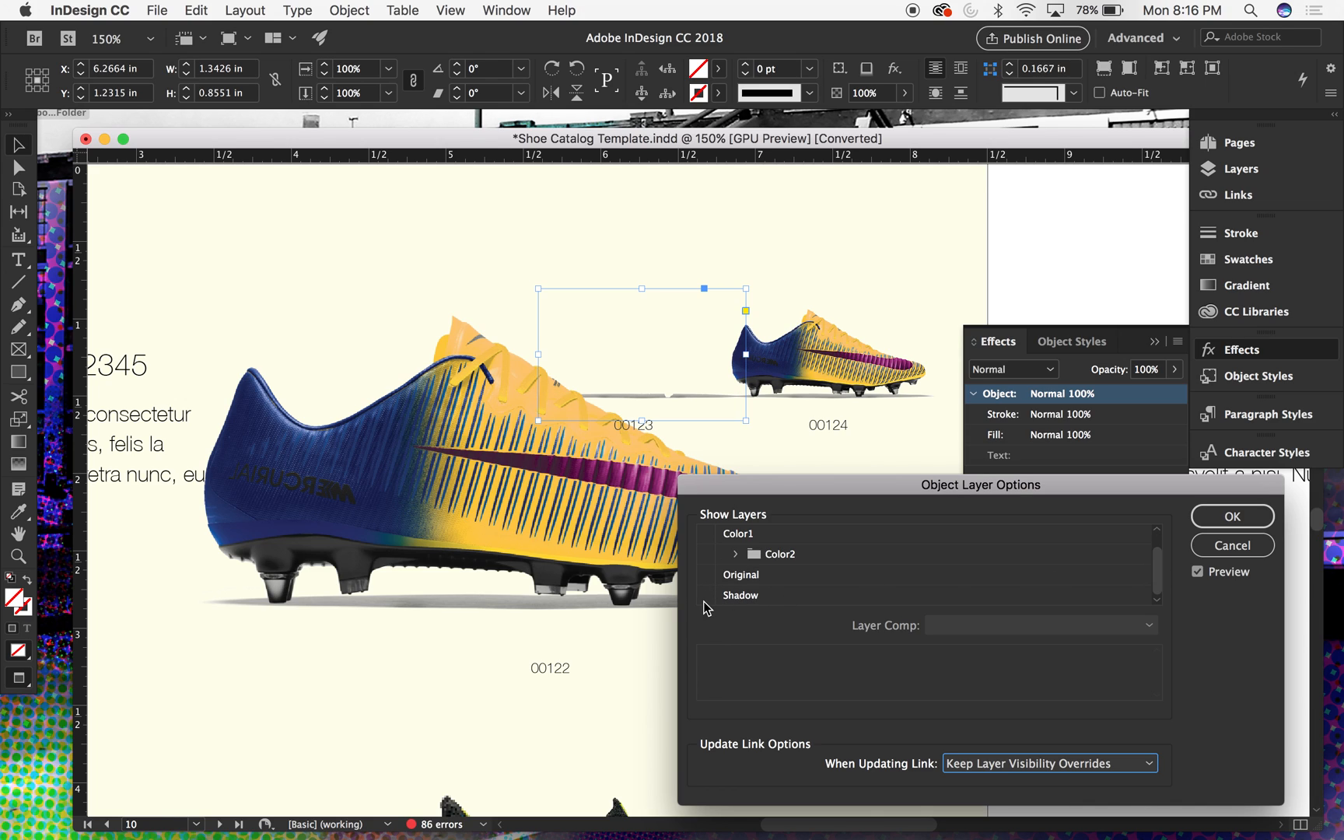
left_click(706, 554)
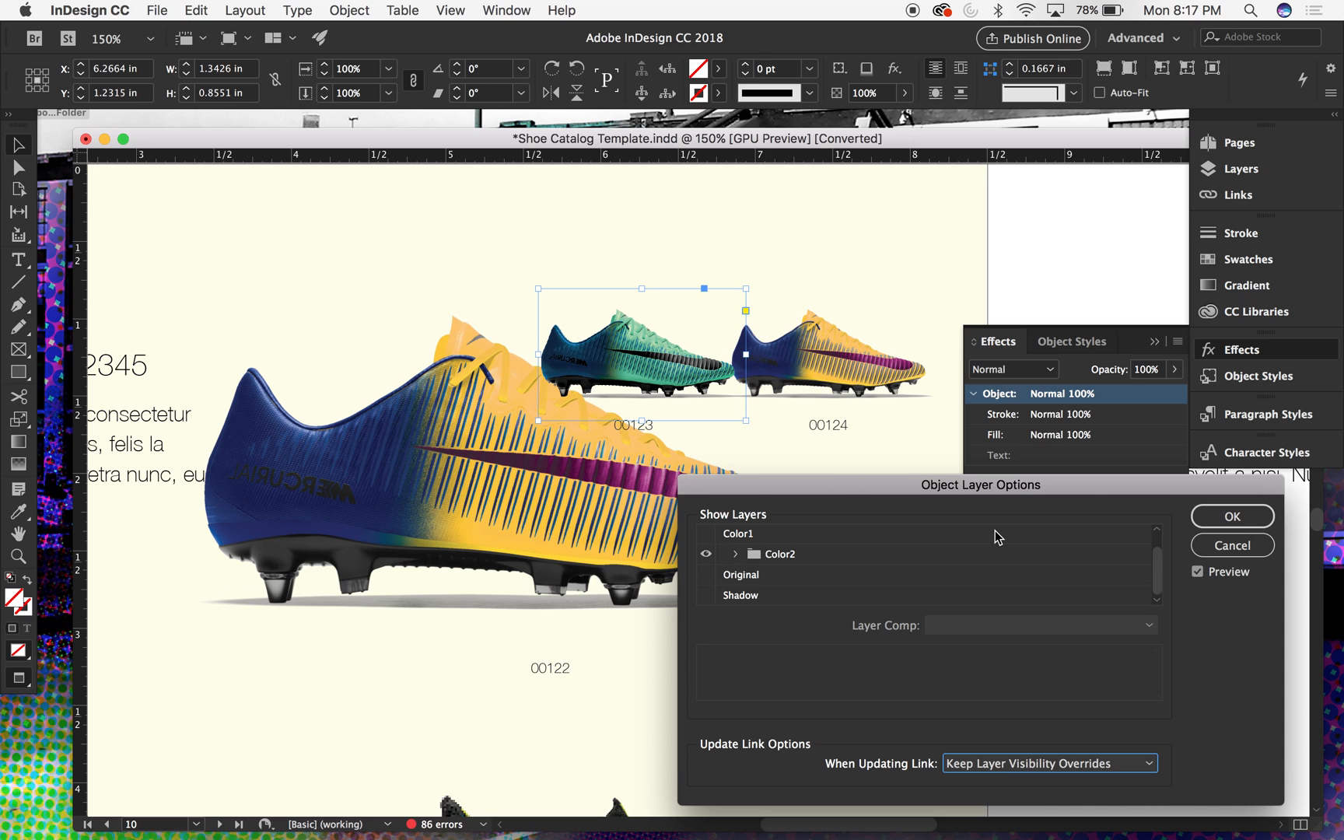
left_click(1244, 515)
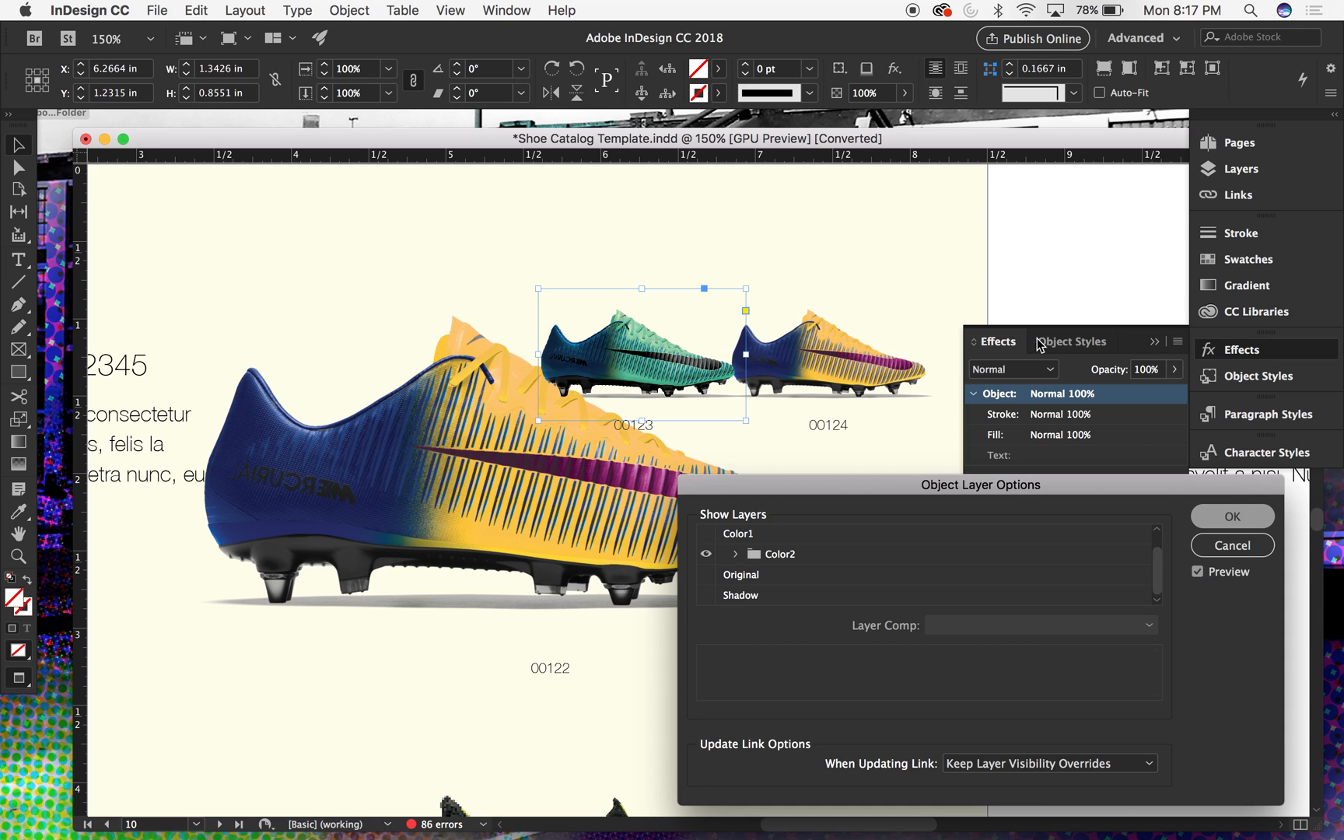
left_click(1085, 265)
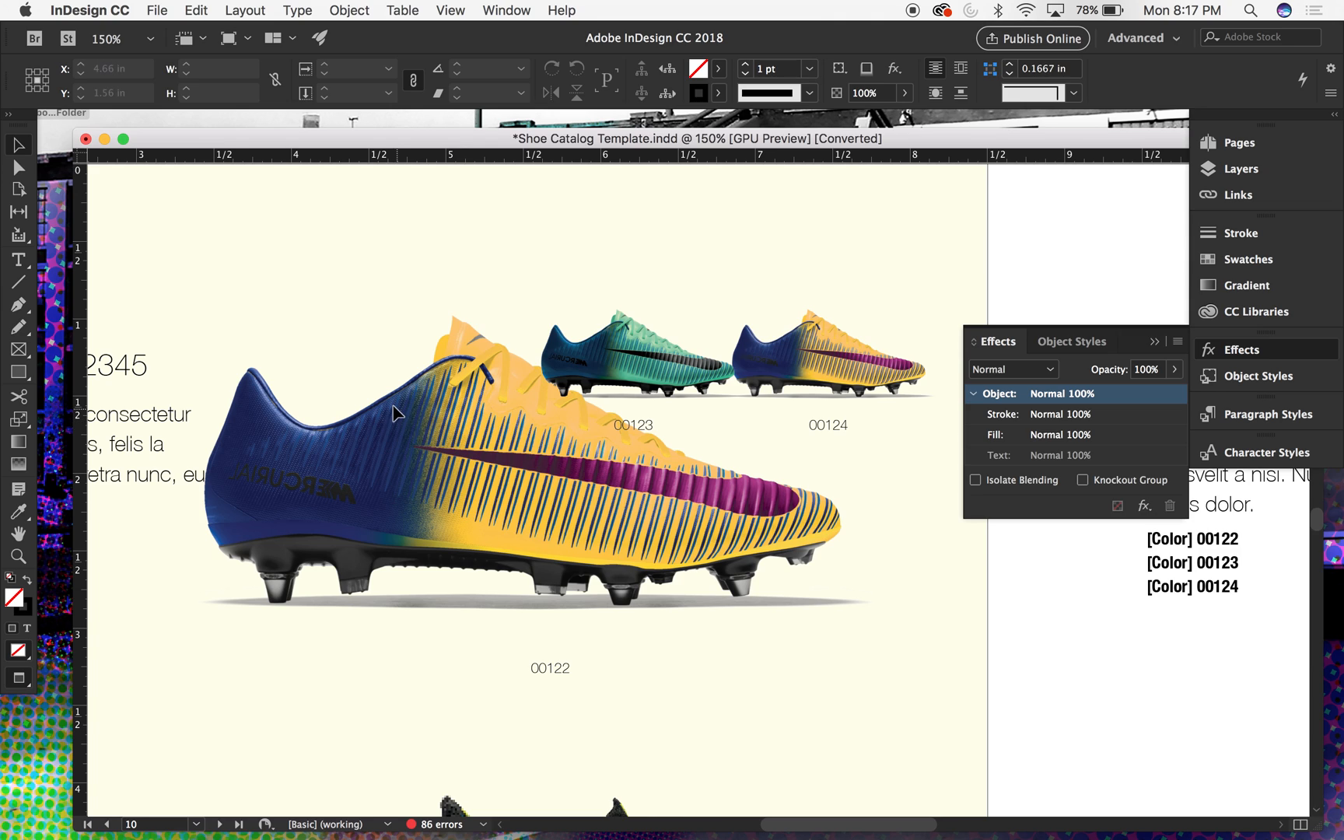
- Unlock all objects on the spread and select the large boot image above label 00122
left_click(298, 9)
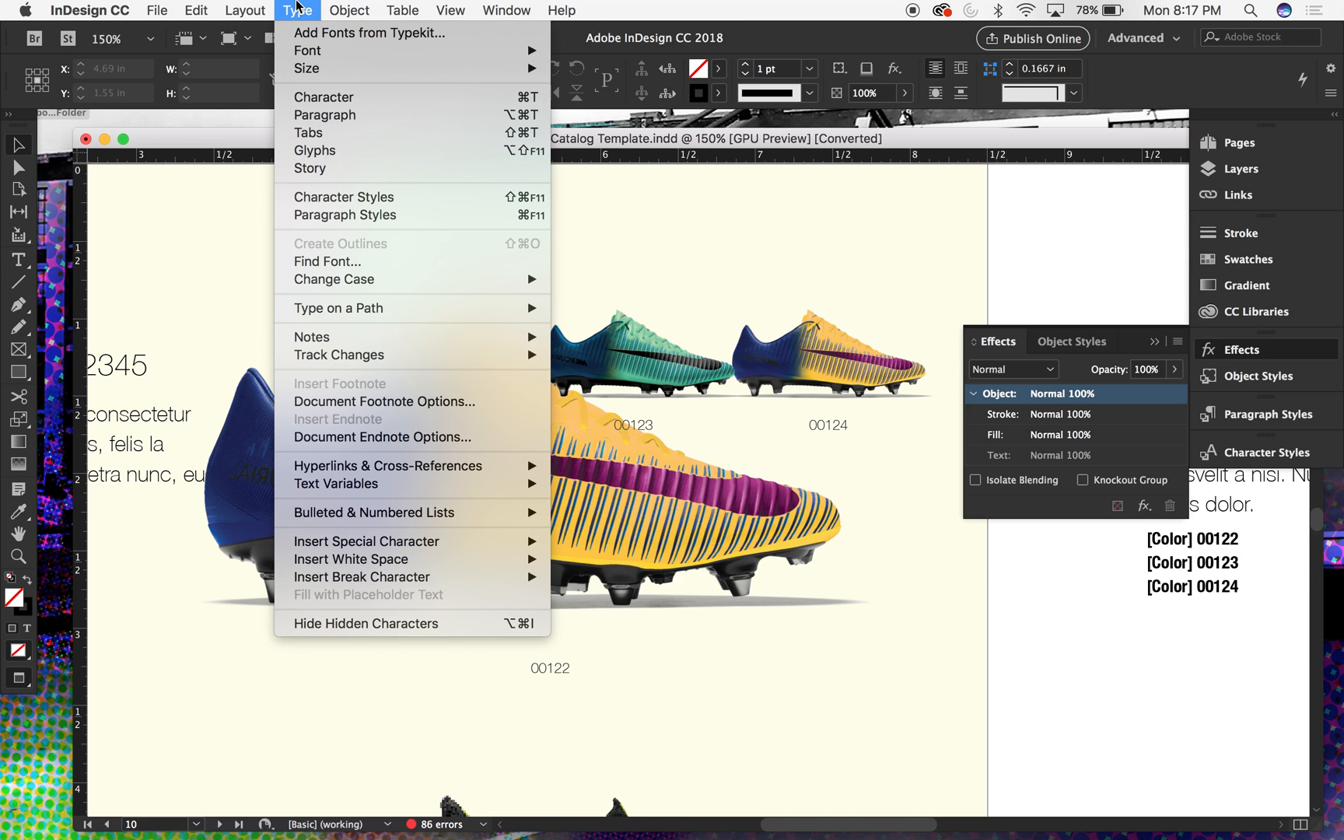
mouse_move(343, 6)
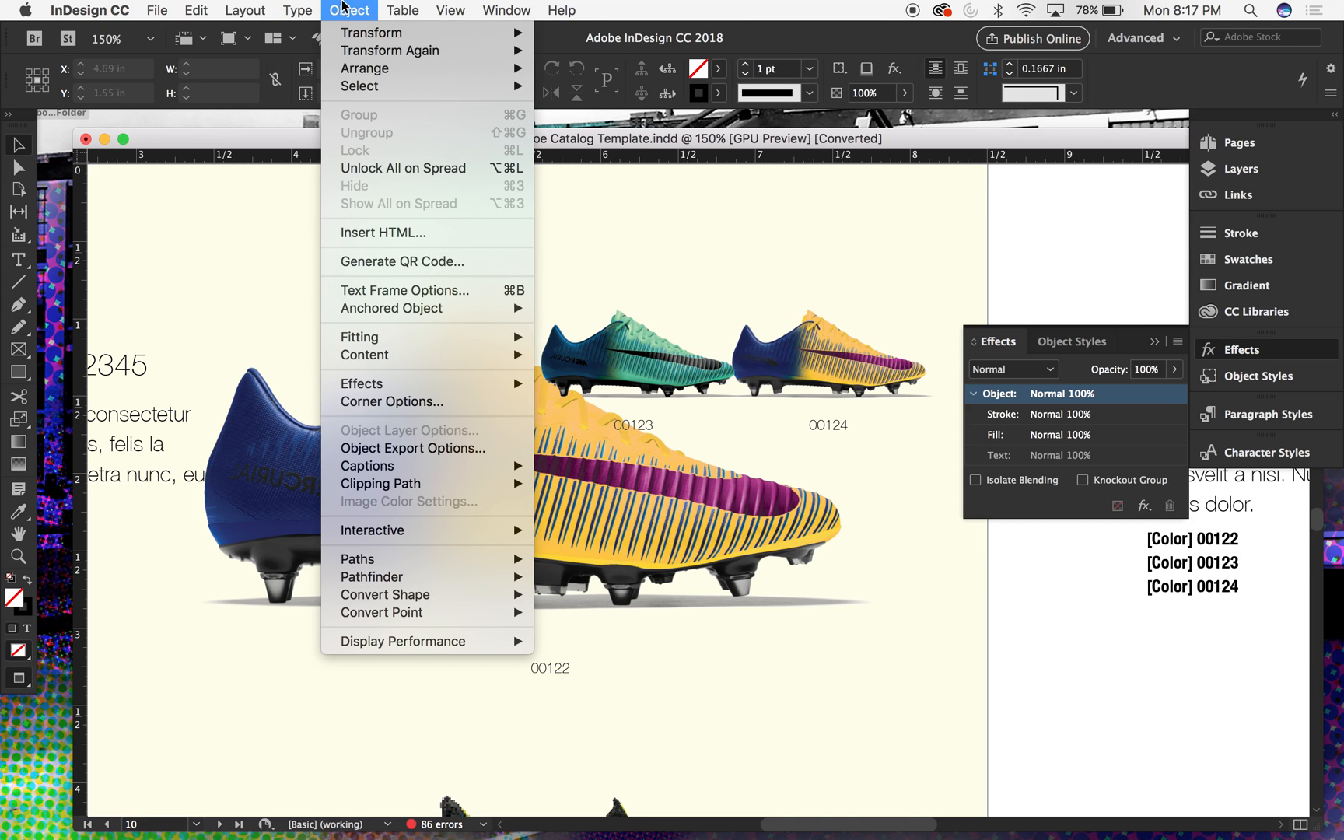
left_click(380, 169)
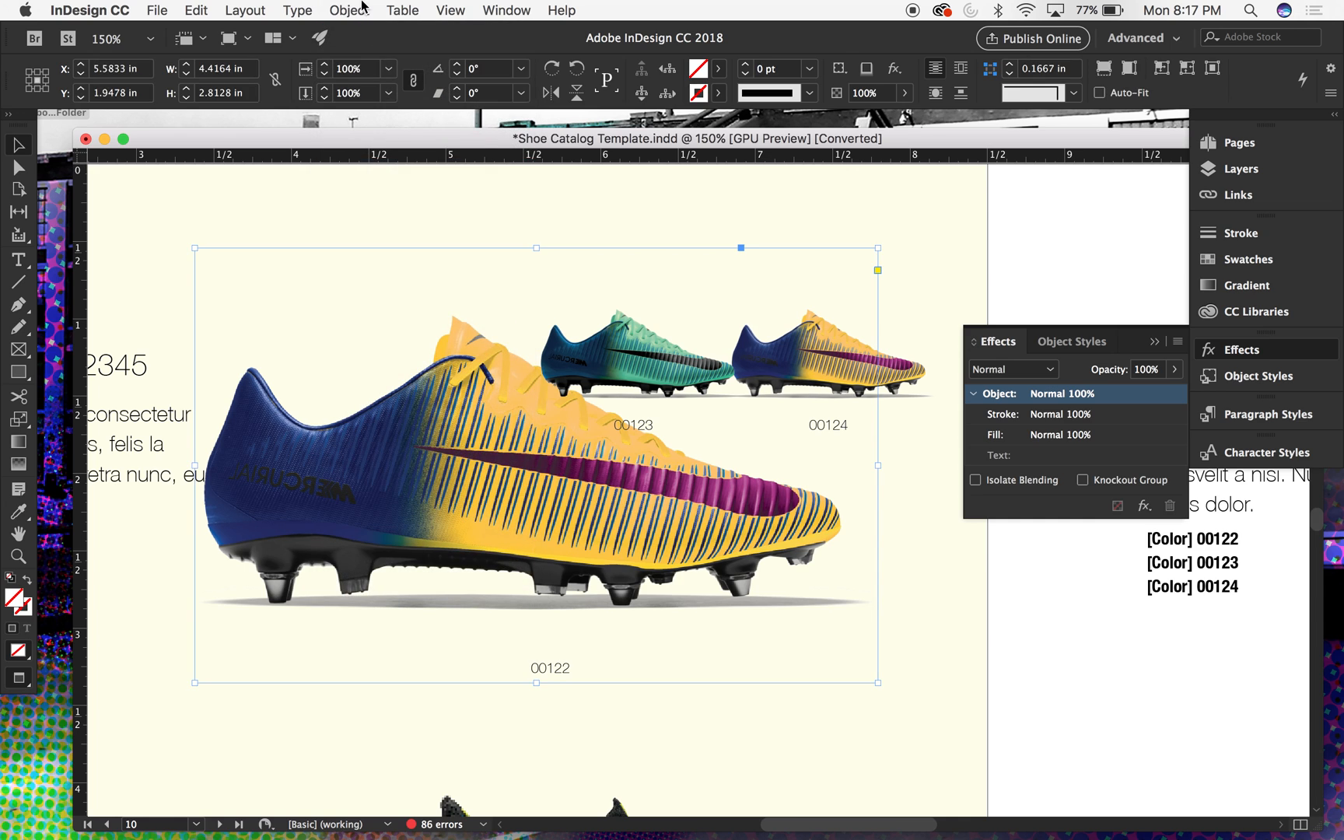
key("super+minus")
key("super+minus")
left_click(506, 464)
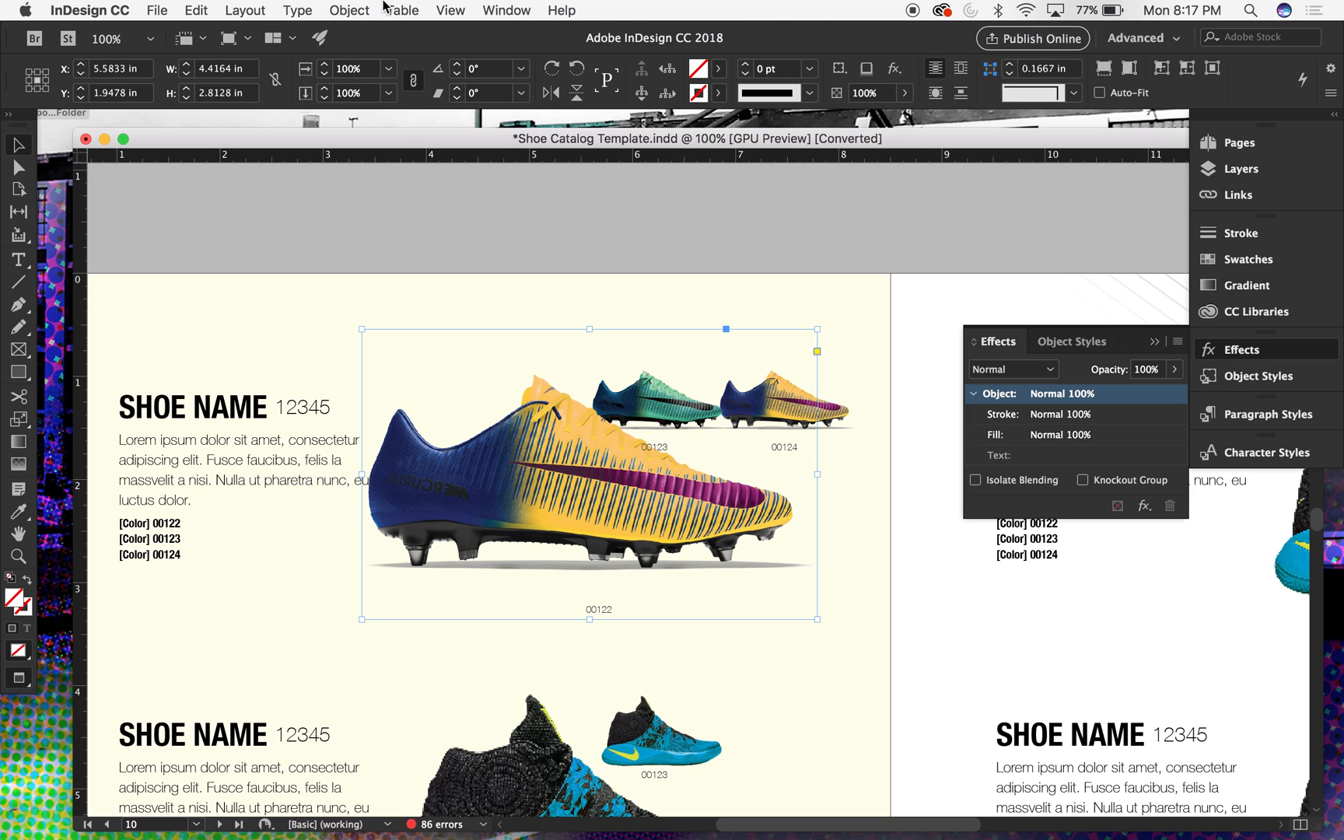
left_click(327, 8)
mouse_move(374, 70)
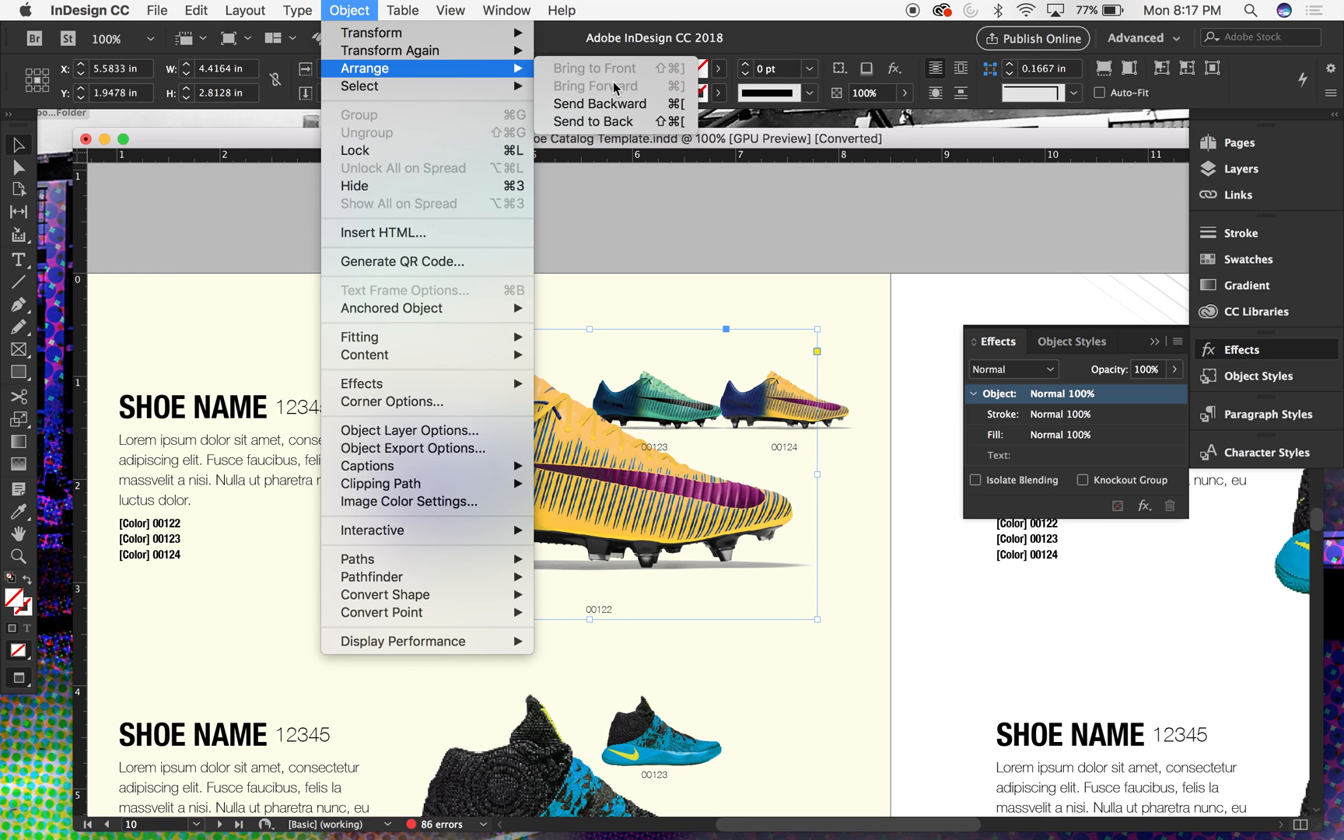
left_click(697, 218)
left_click(697, 218)
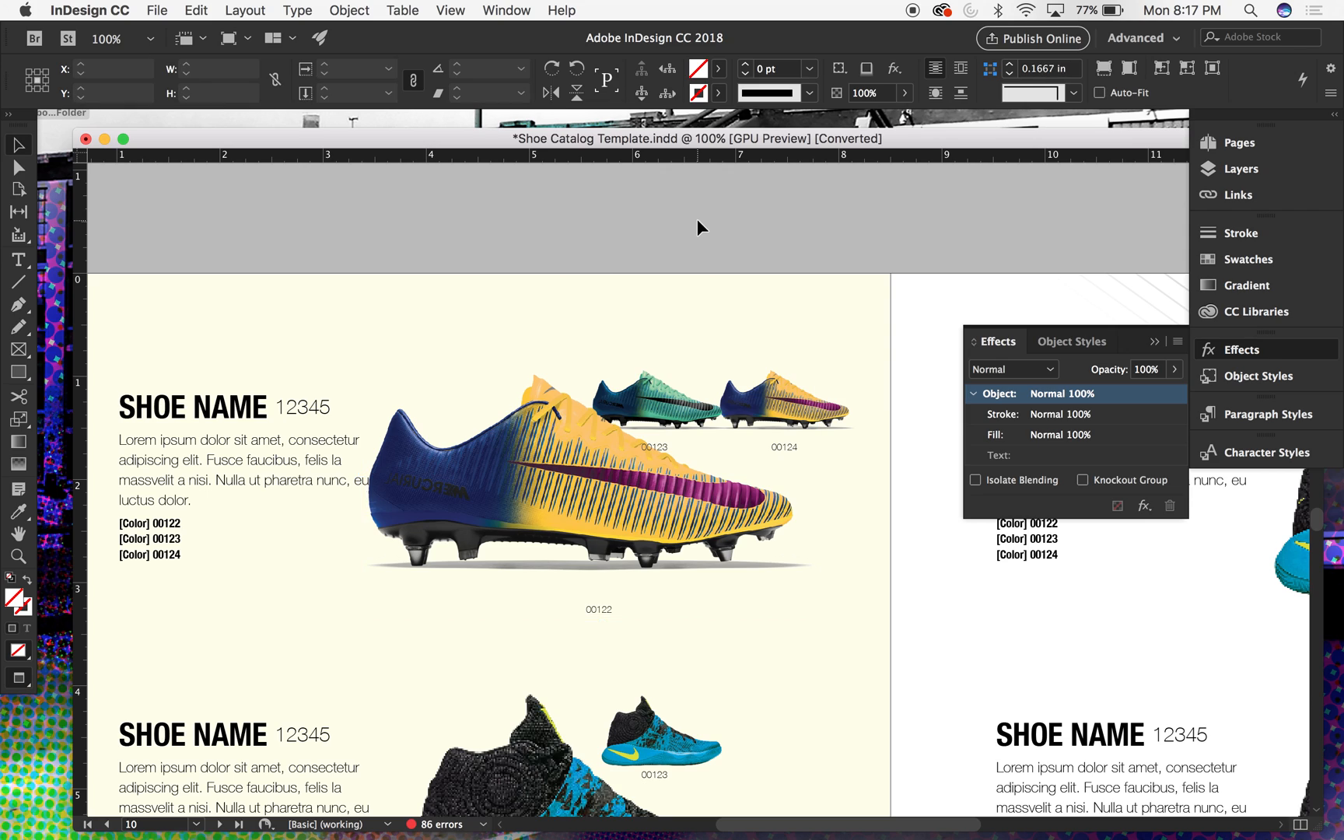
- Hide the Color3 layer of the large boot image above label 00122 through Object Layer Options, keeping only Shadow
left_click(502, 362)
left_click(520, 420)
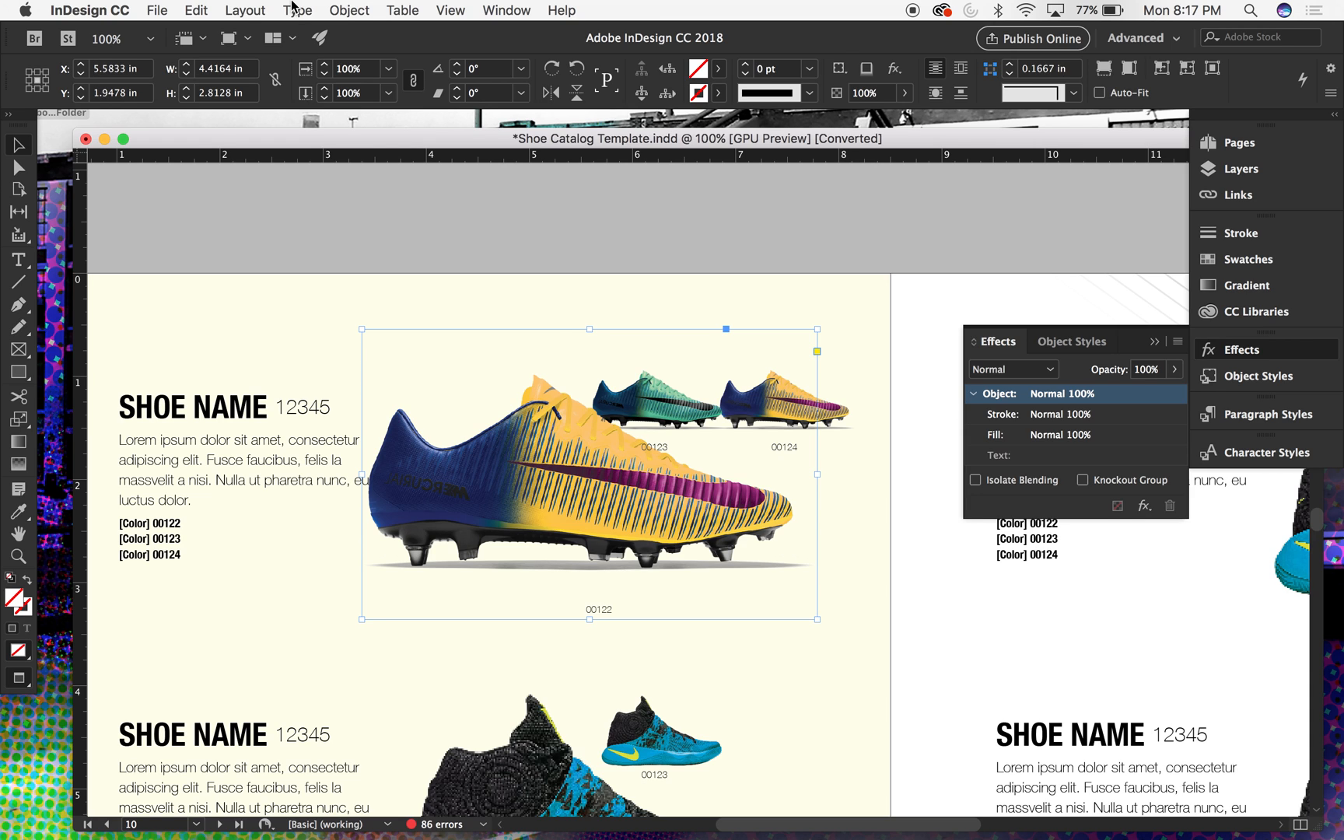
left_click(294, 6)
mouse_move(349, 10)
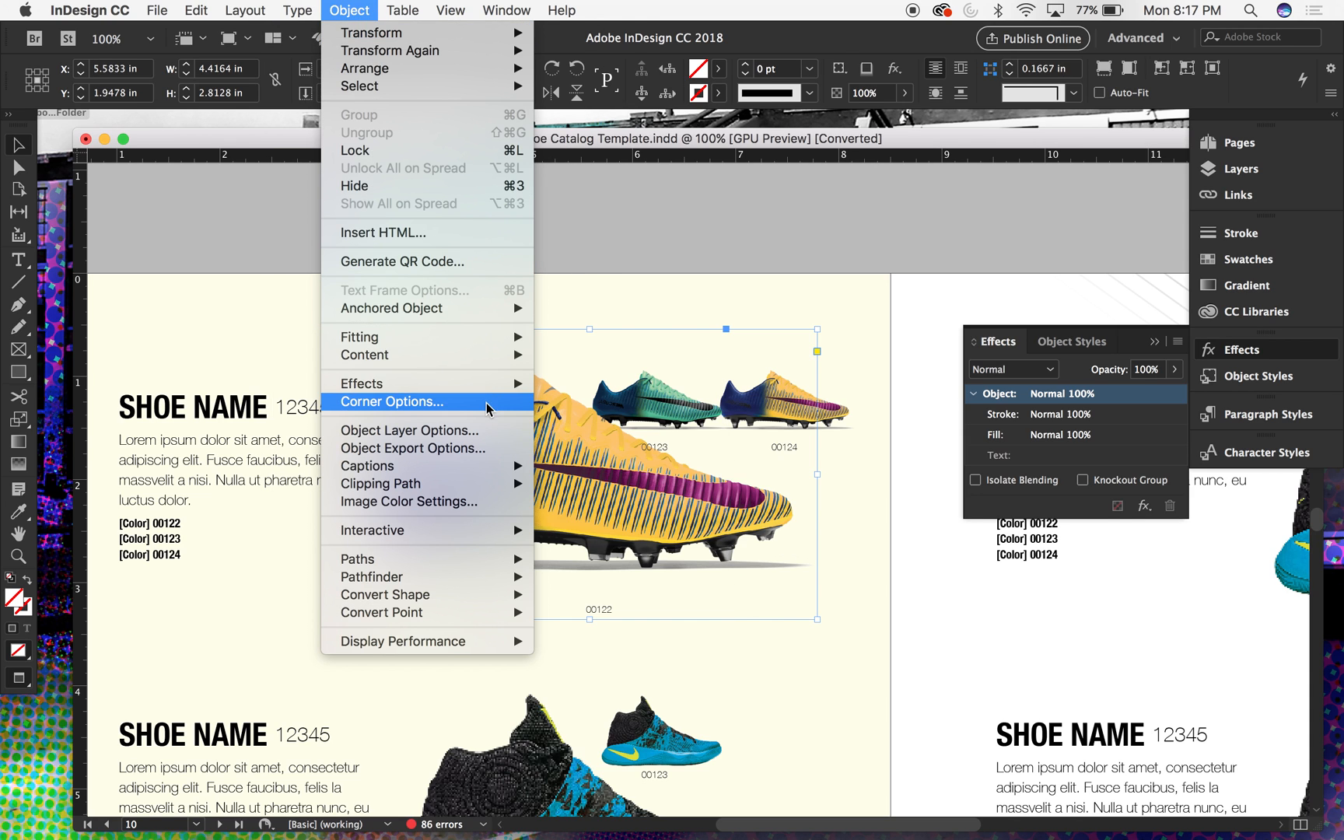
left_click(459, 430)
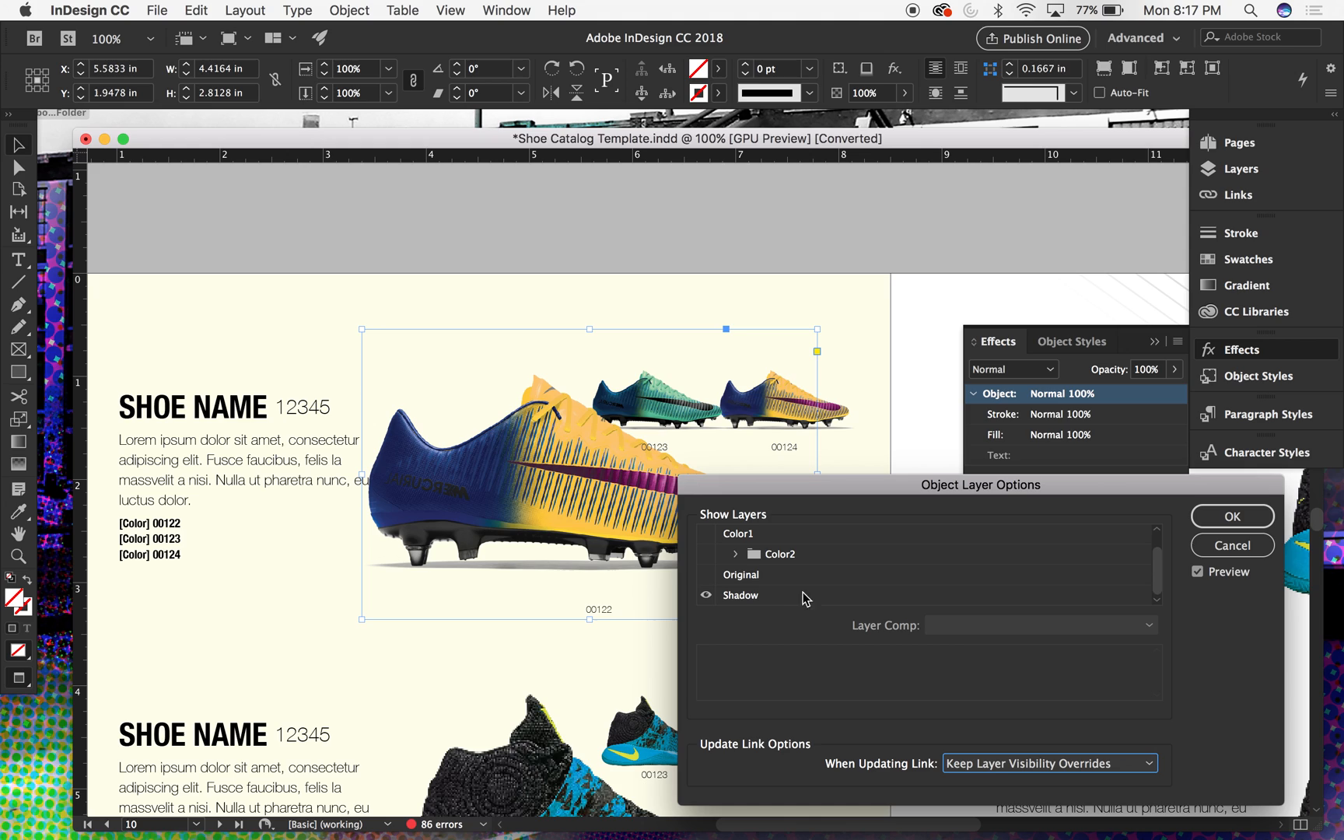
left_click_drag(1157, 568, 1157, 536)
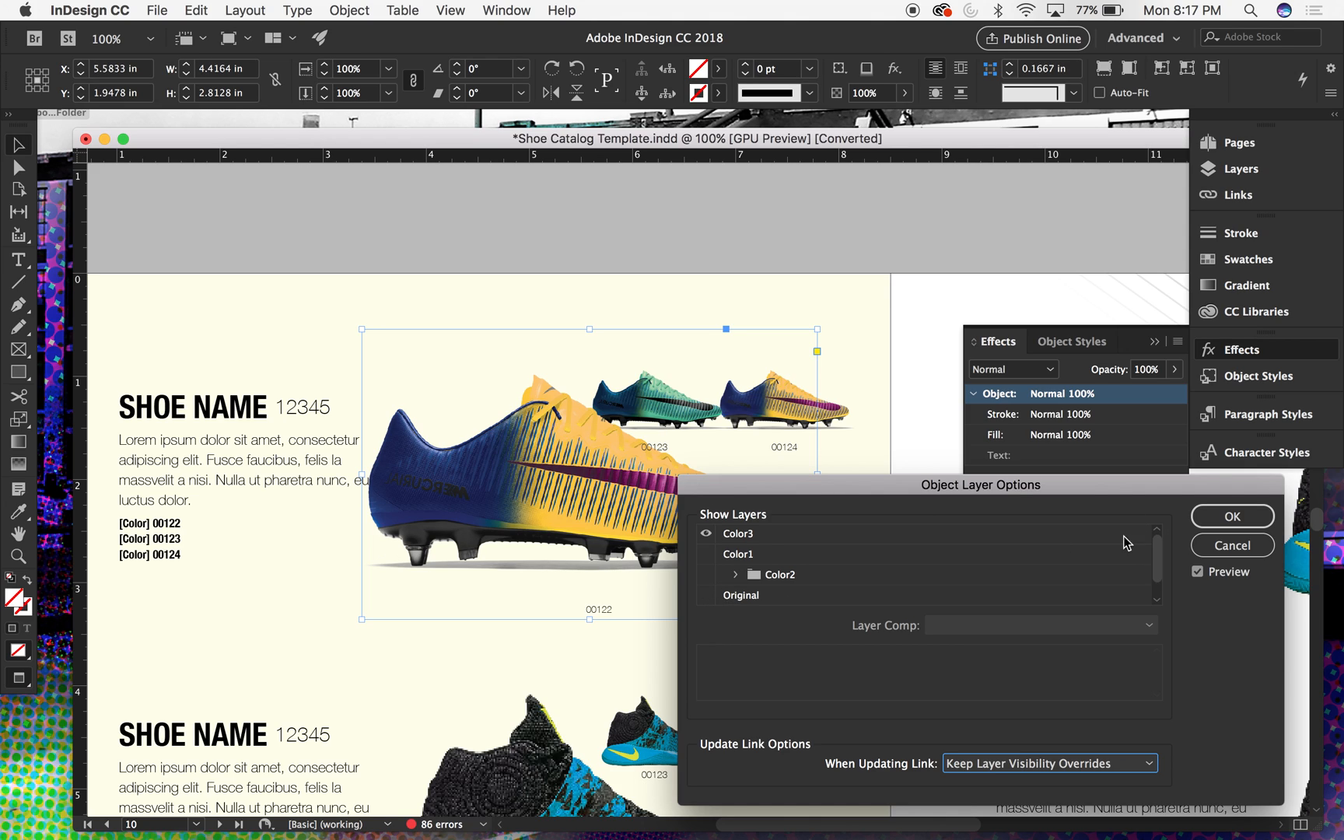
left_click(708, 534)
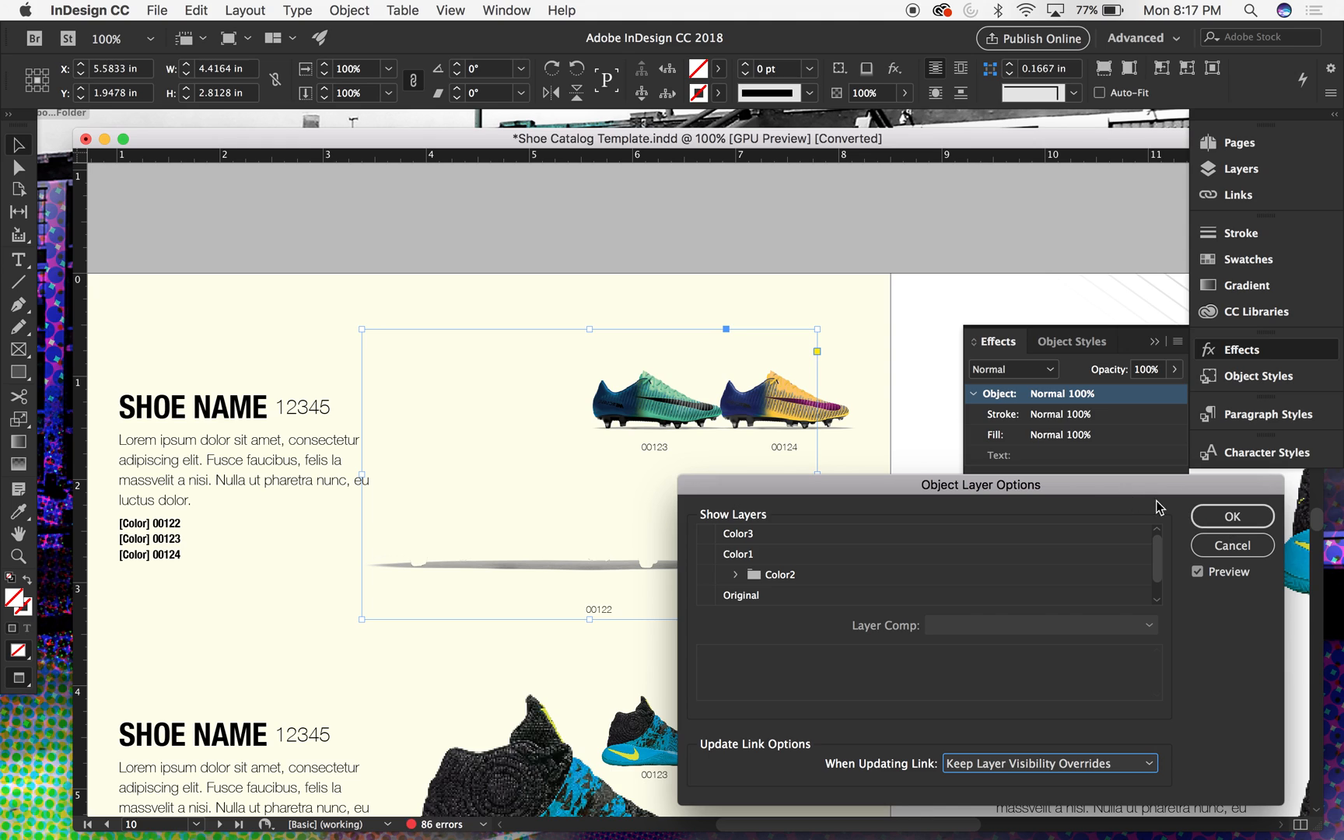
left_click_drag(1160, 574, 1160, 587)
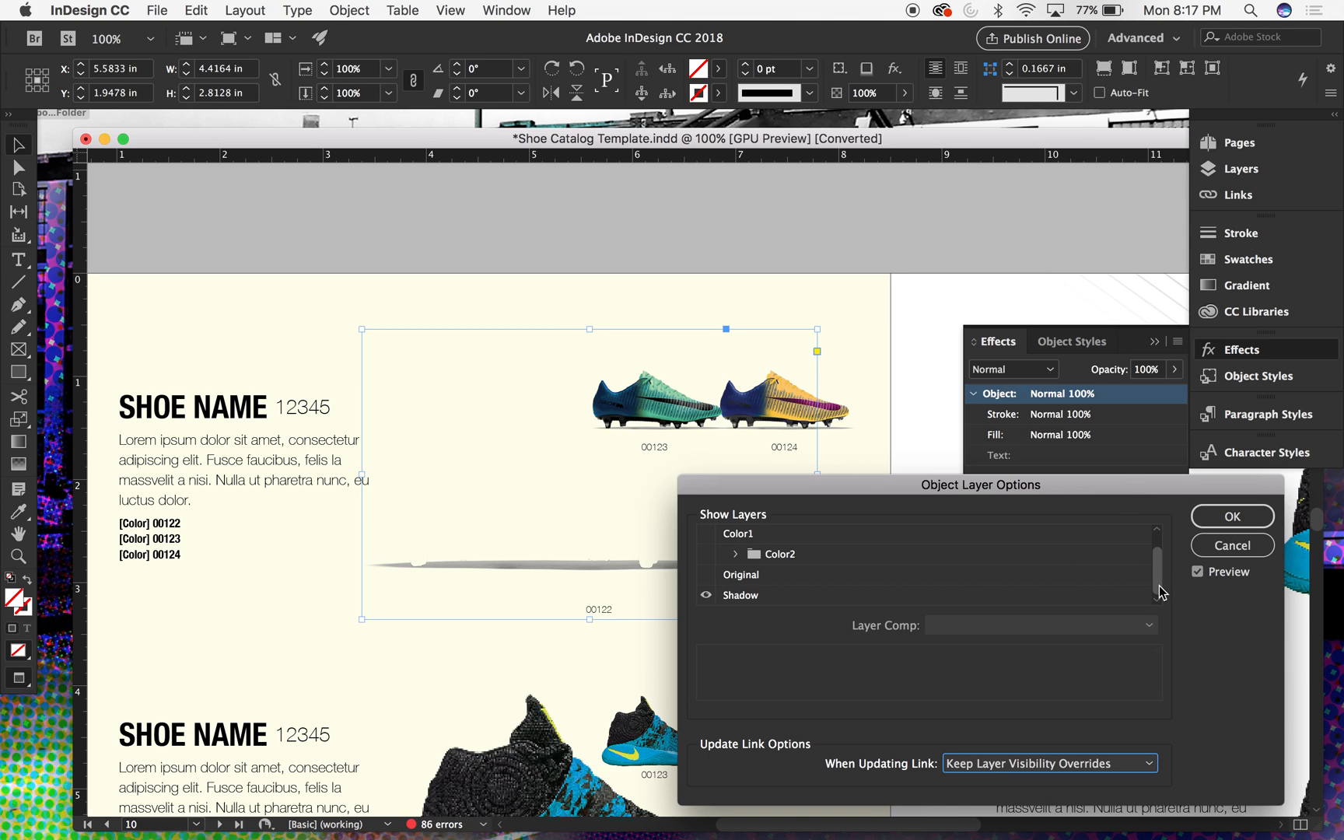
left_click(1253, 519)
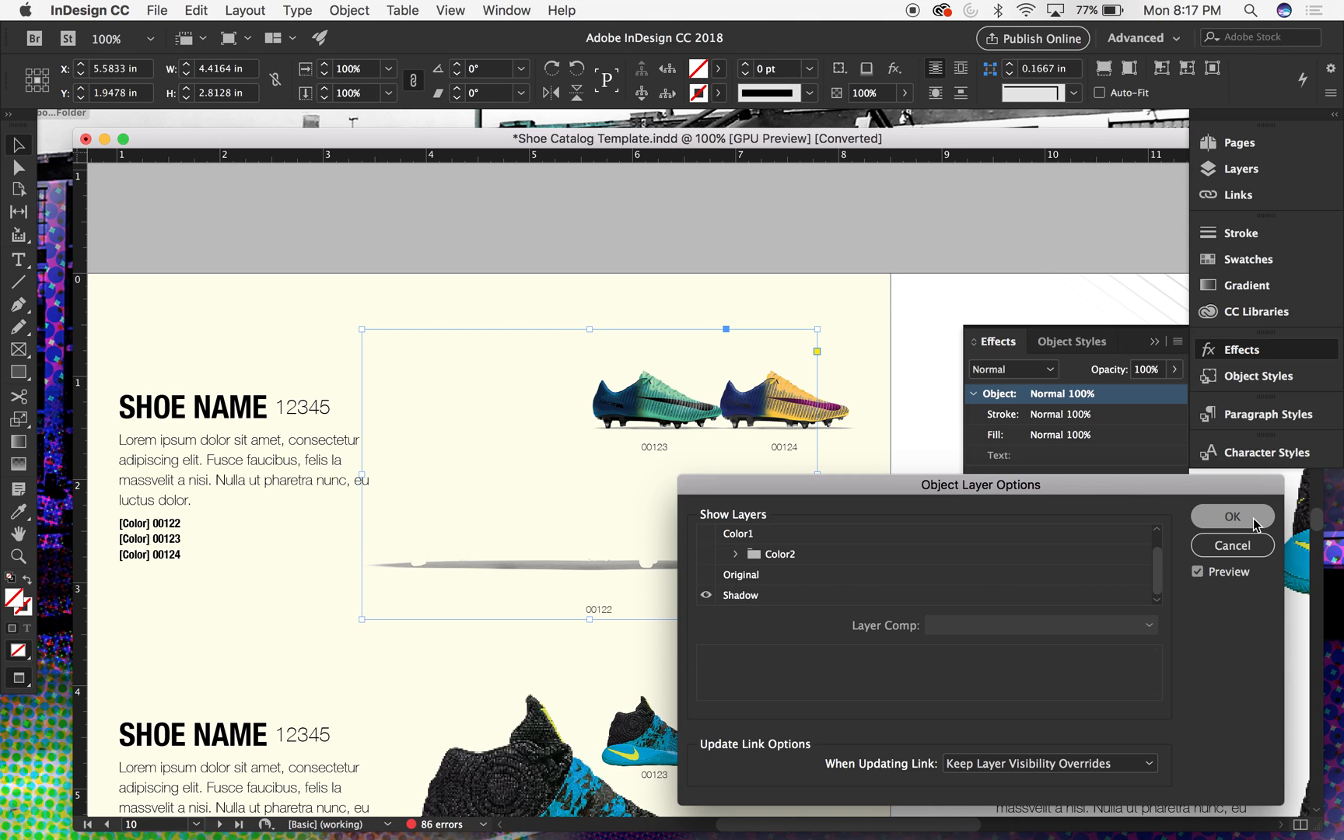
- Set the blending mode of the large shadow image above label 00122 to Multiply and reselect the image
left_click(1027, 370)
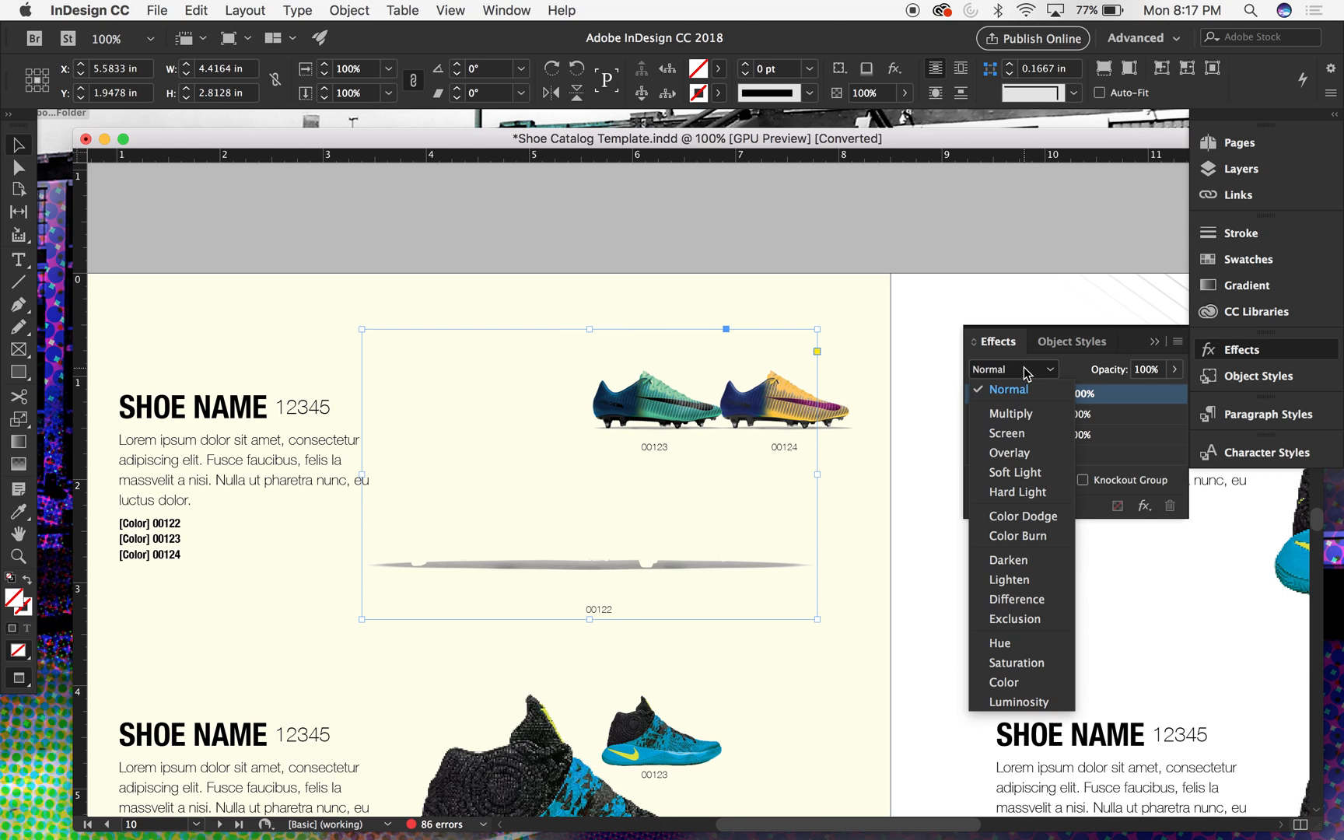
left_click(1020, 415)
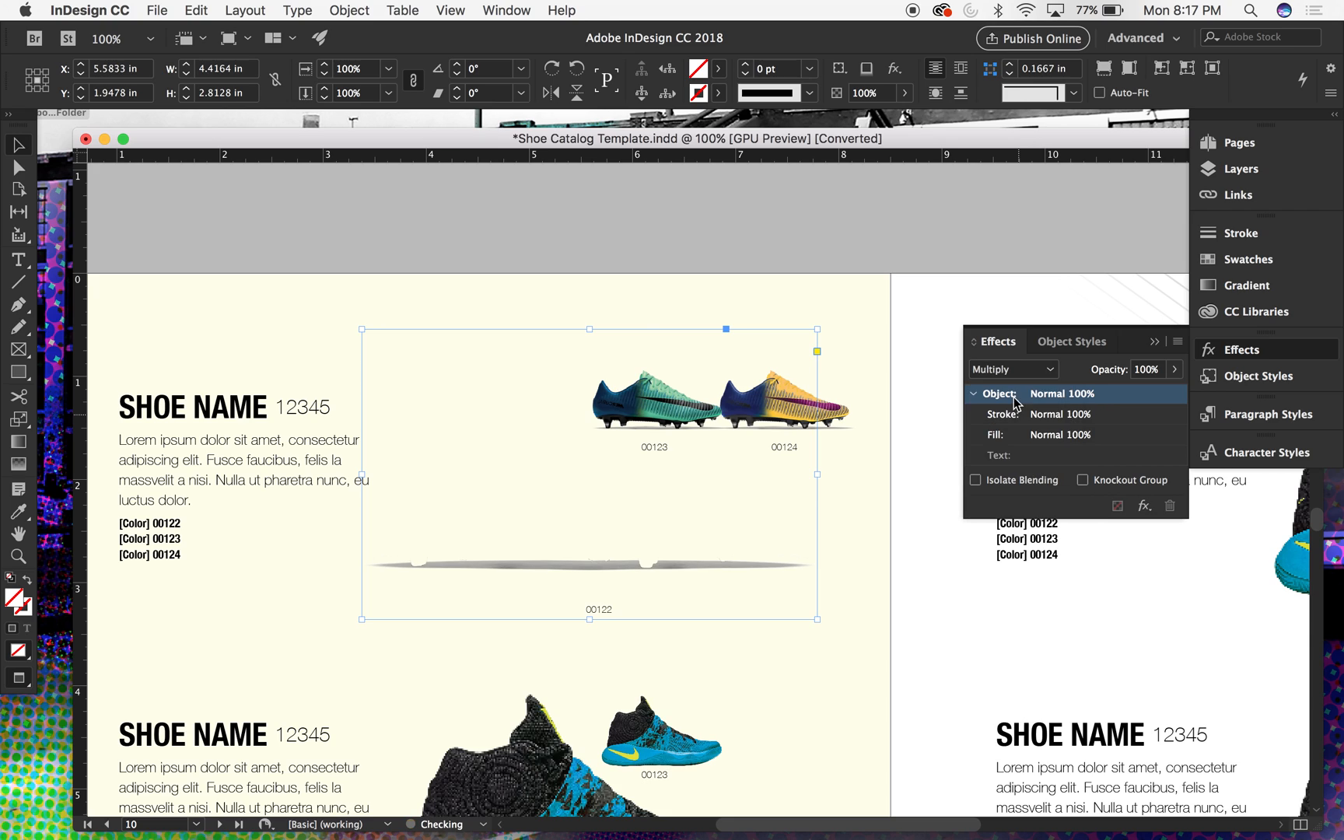
left_click(882, 232)
left_click(459, 510)
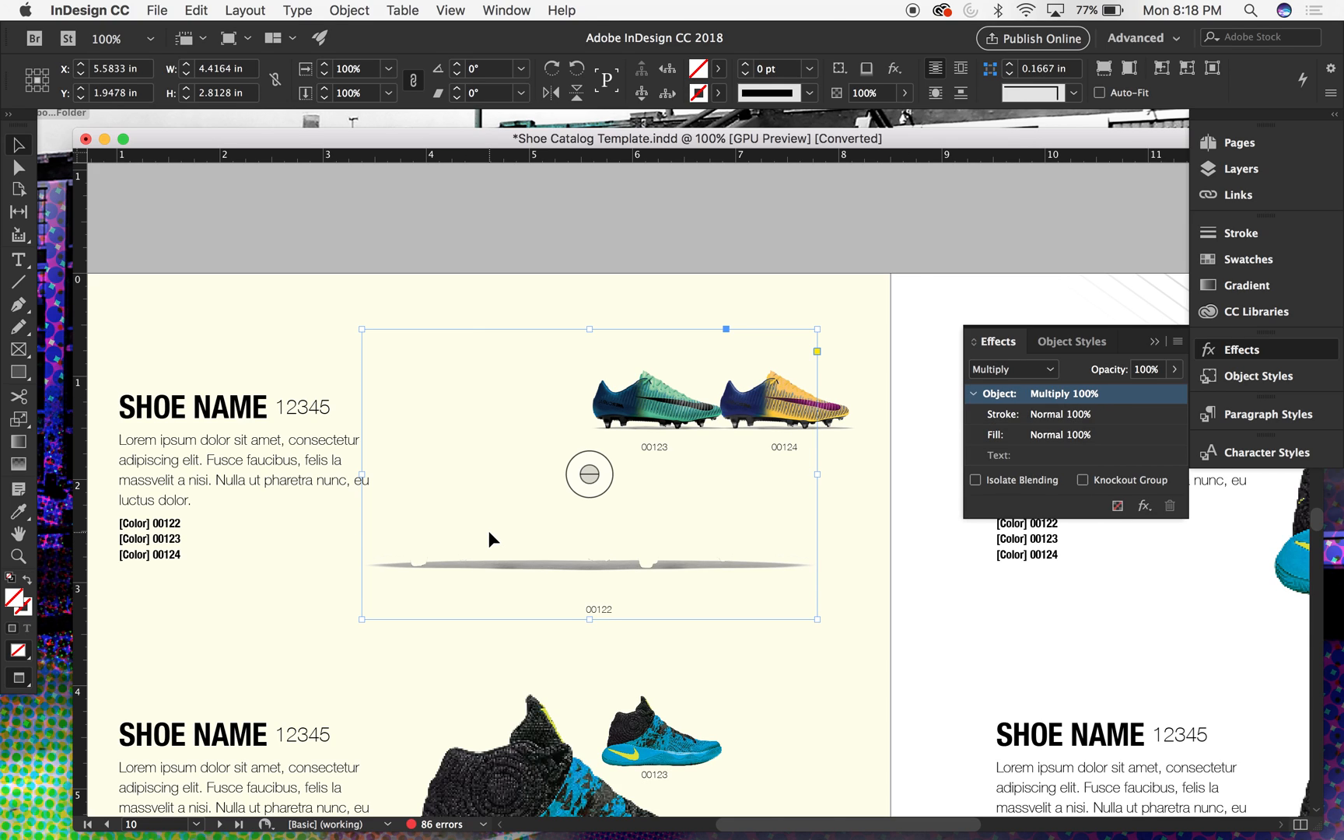
- Paste a copy of the large shadow image above label 00122 in place and set its blending mode to Normal
left_click(299, 9)
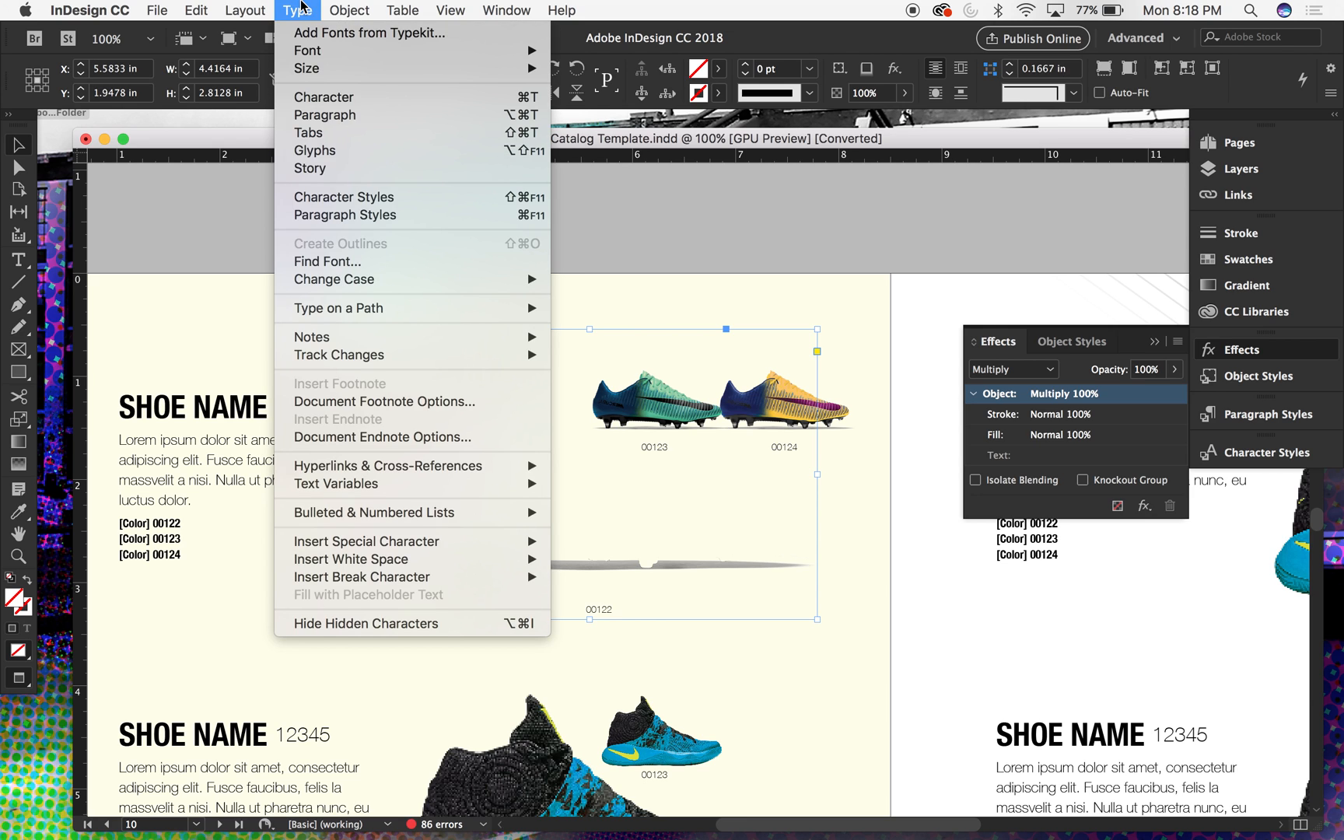
mouse_move(351, 9)
mouse_move(371, 33)
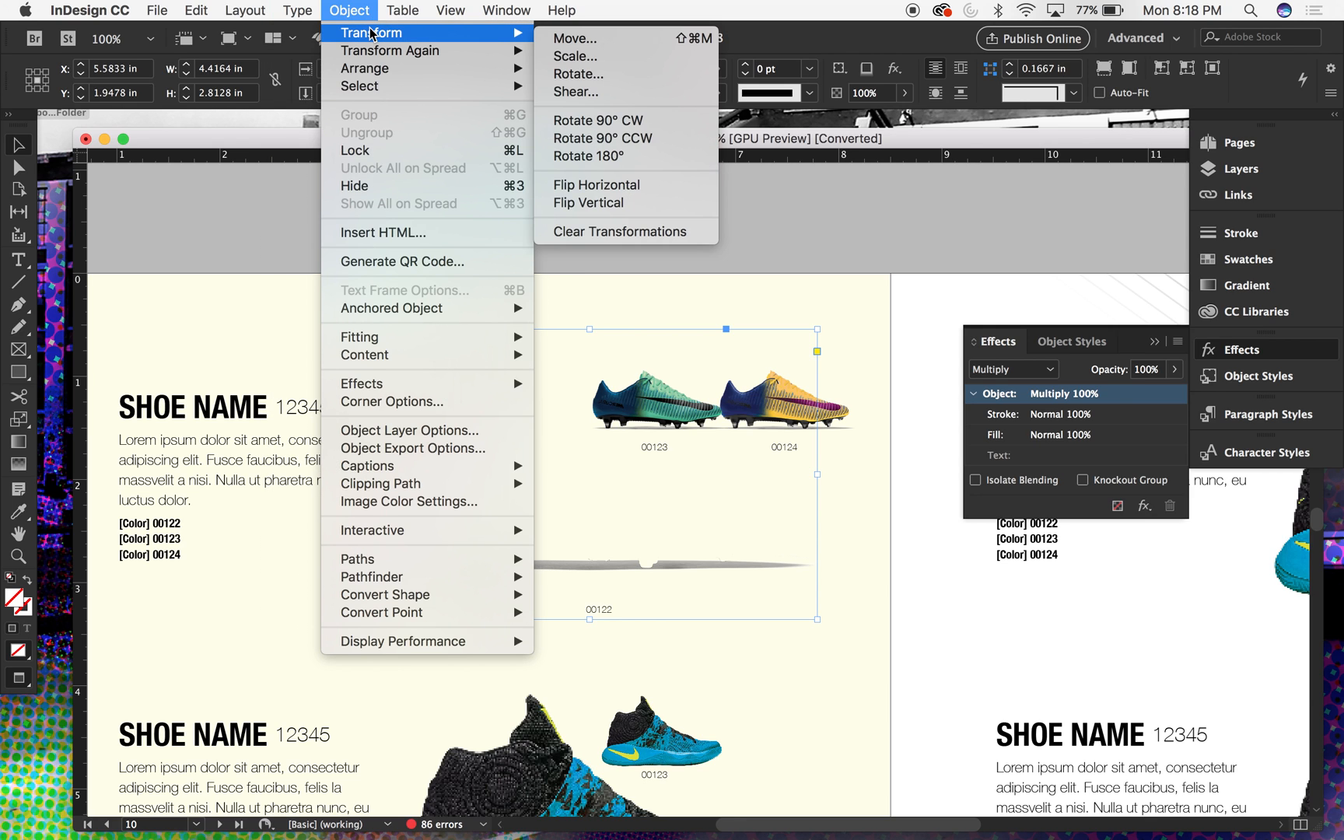
mouse_move(196, 9)
left_click(232, 172)
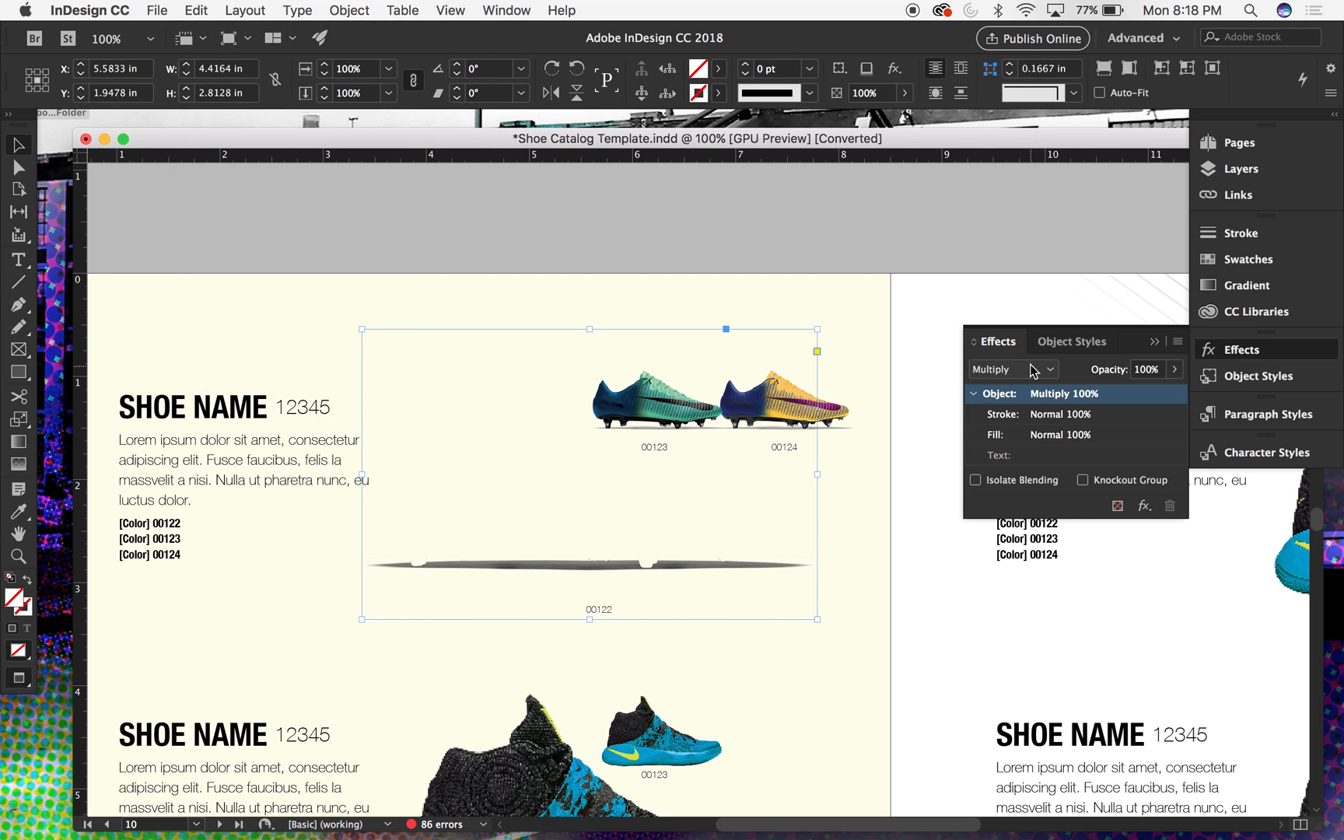
left_click(1021, 371)
left_click(1010, 389)
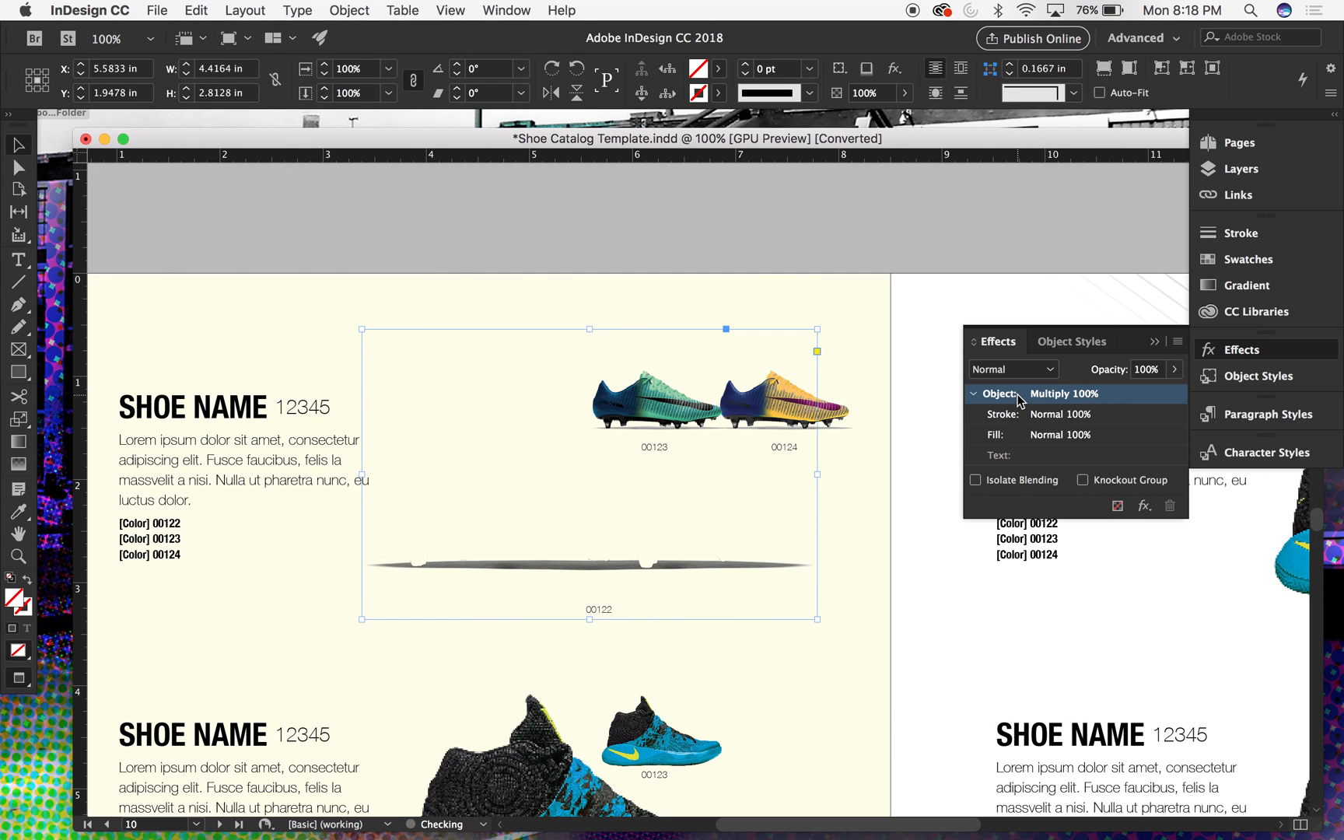
- Show the Color1 layer in the pasted image above label 00122 through Object Layer Options, then deselect the image
left_click(347, 9)
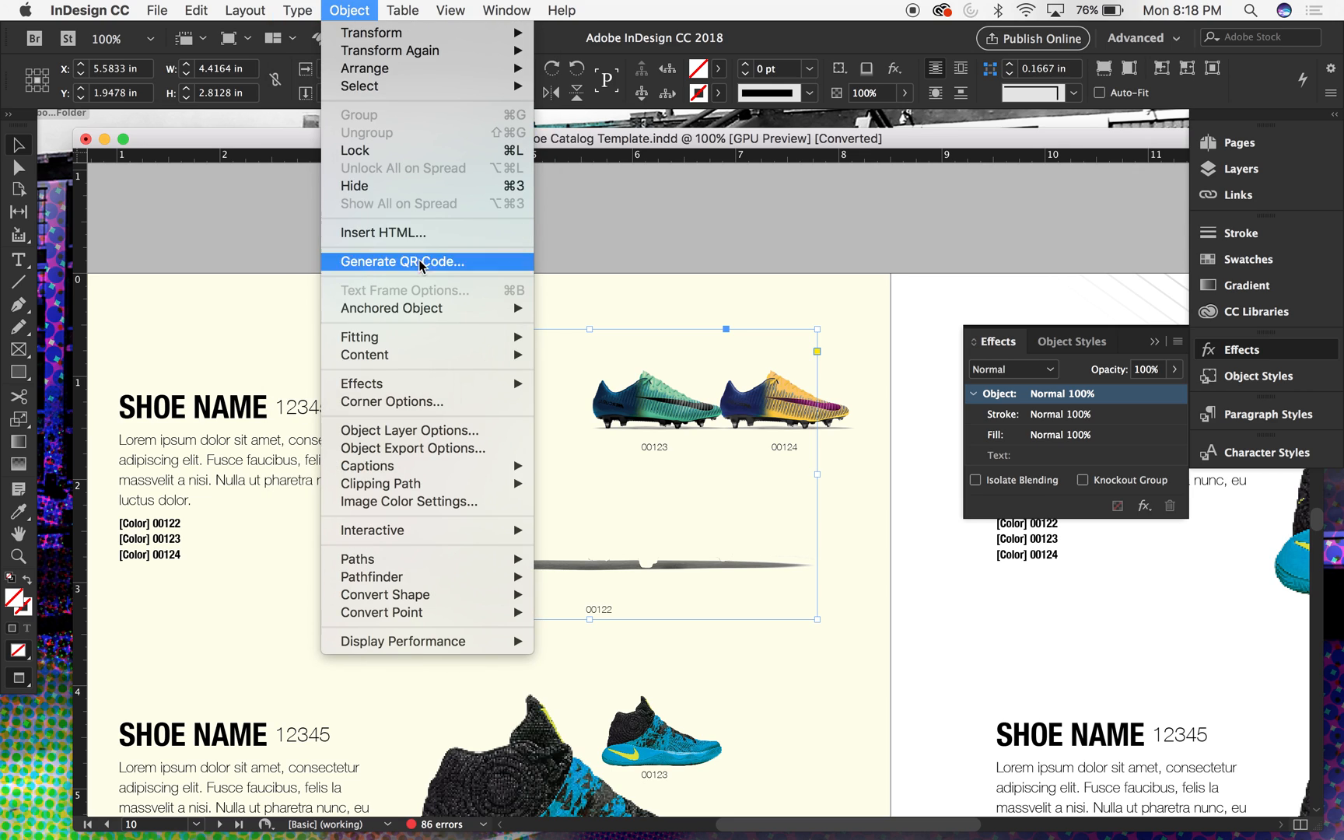
left_click(453, 431)
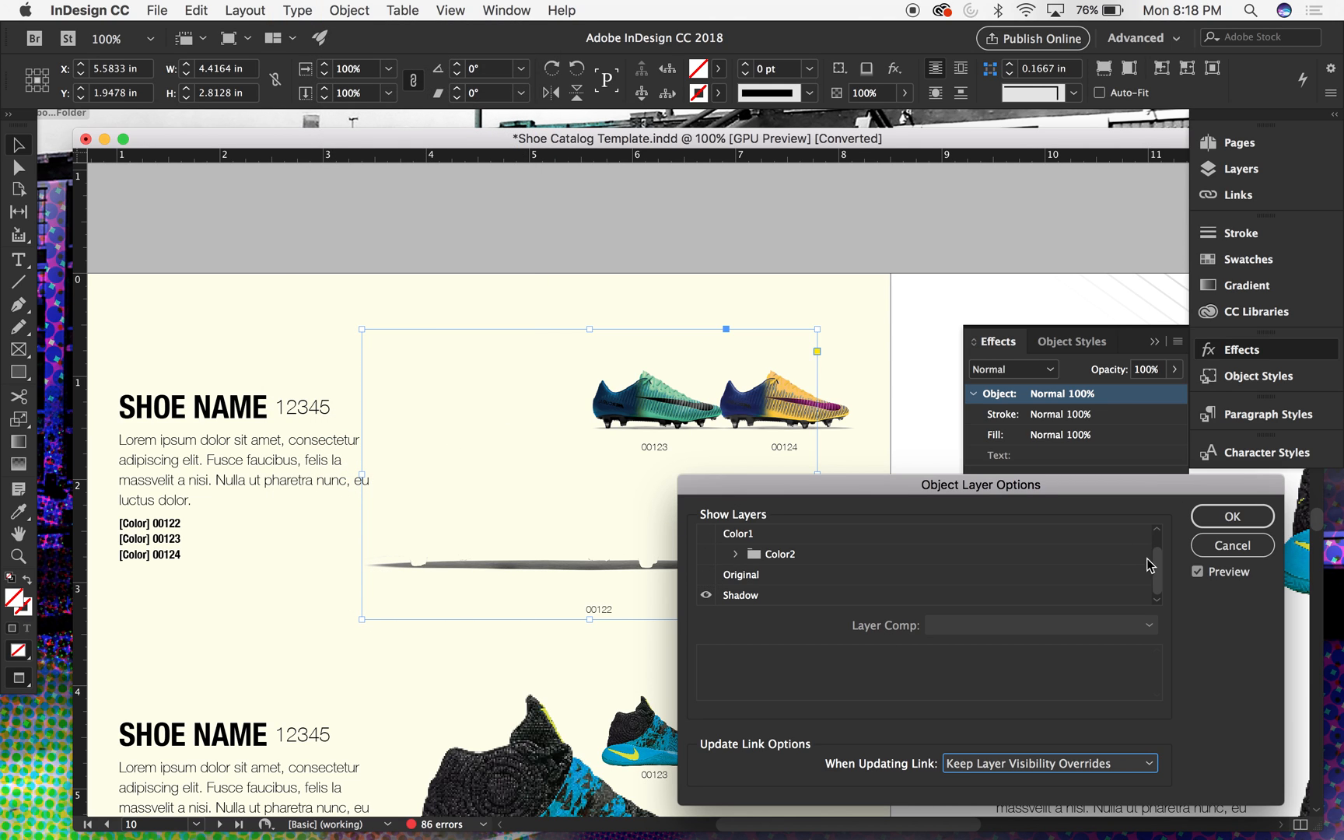
scroll(1151, 552, "up", 1)
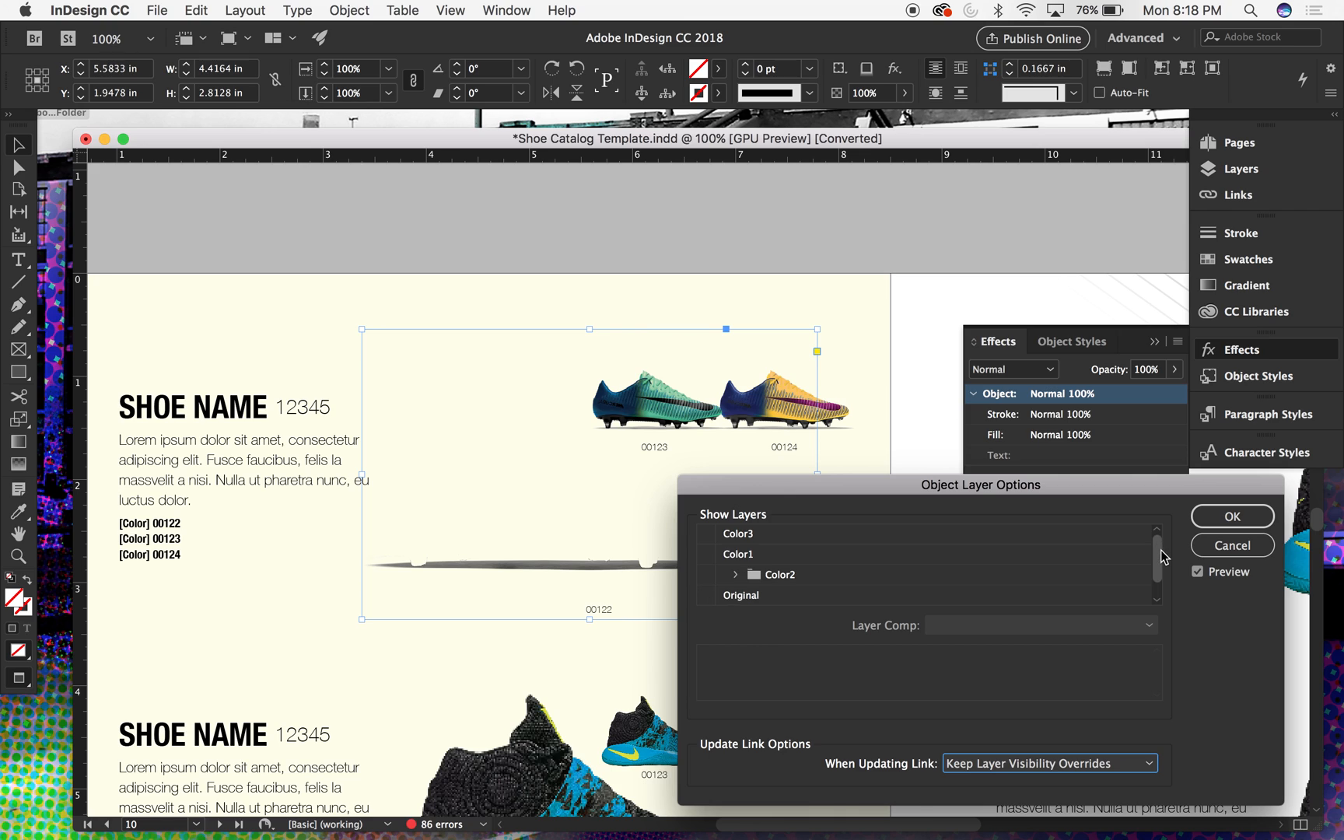
left_click(705, 554)
left_click(1234, 516)
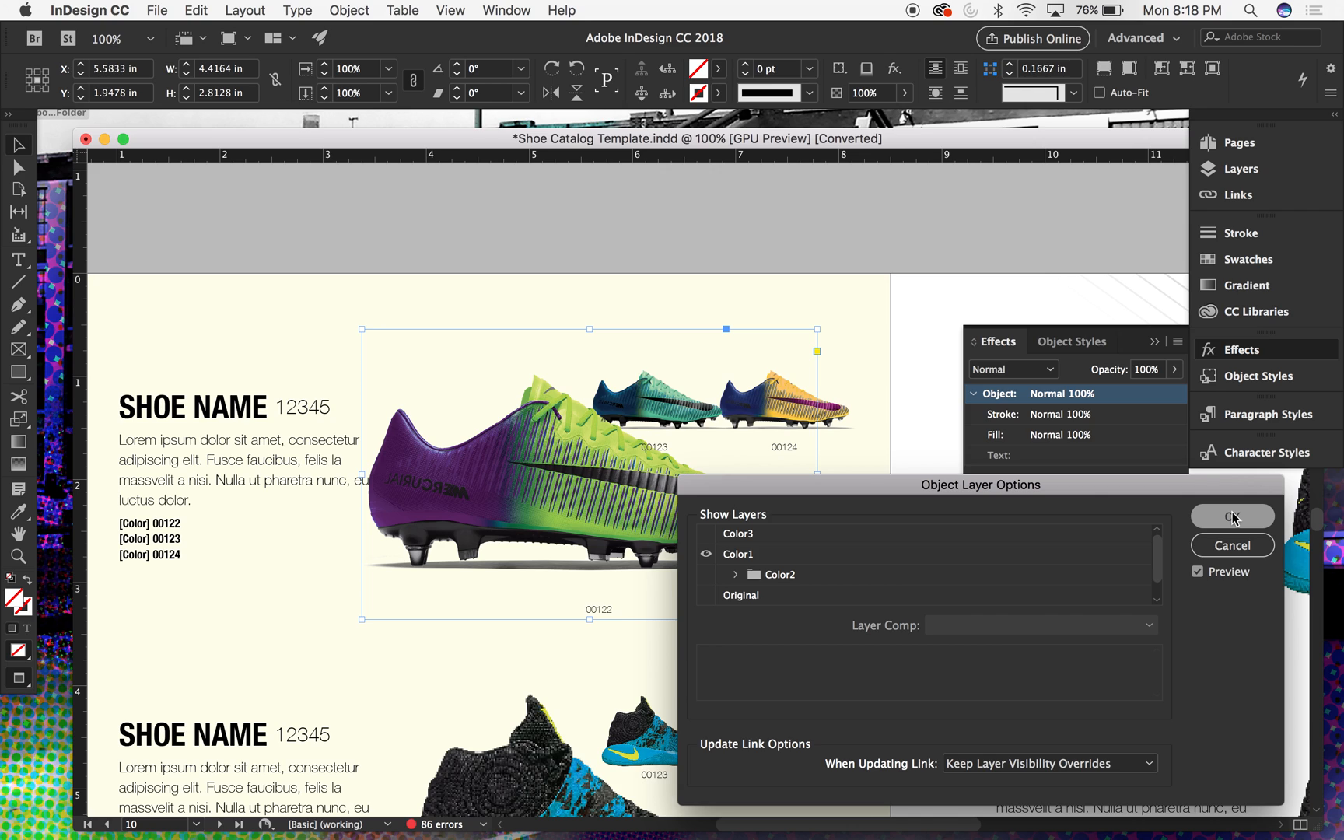
left_click(896, 238)
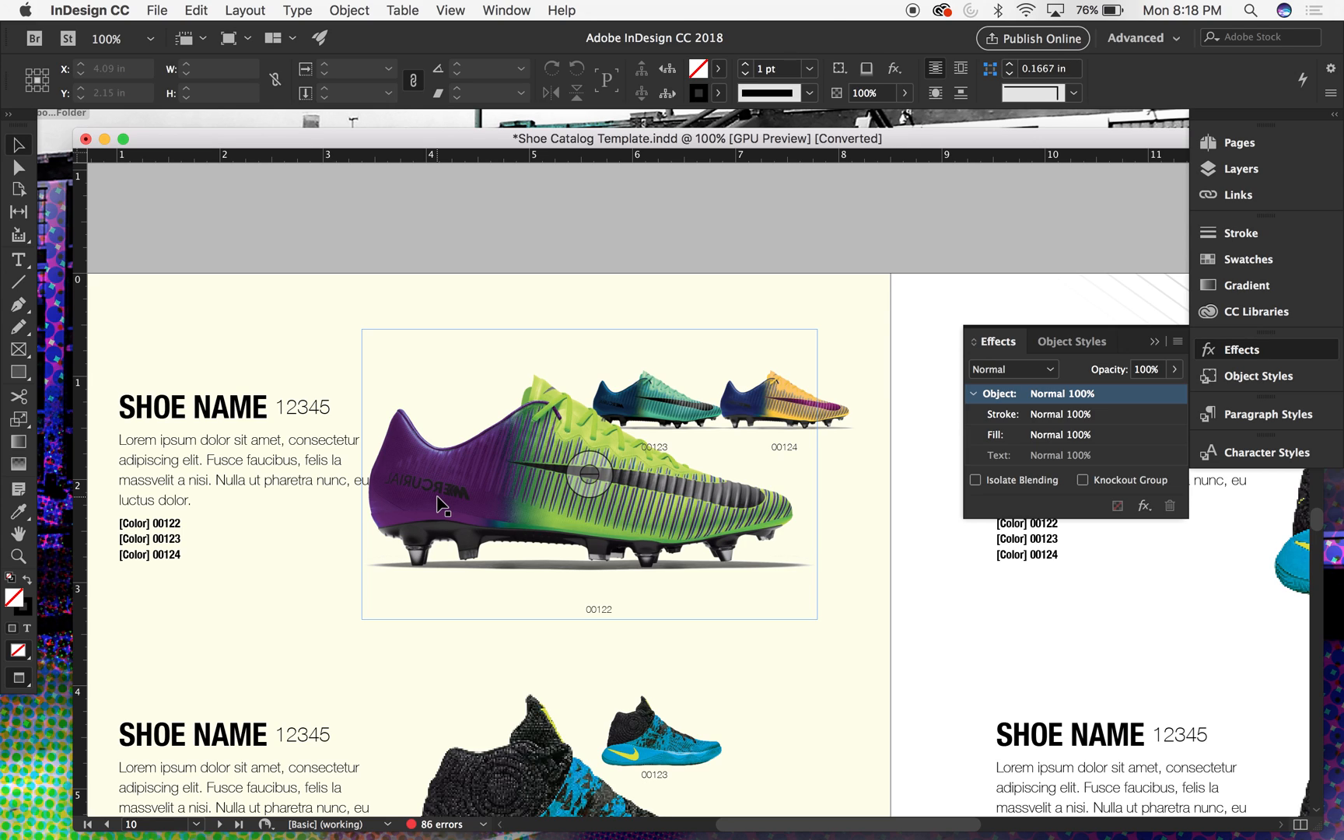
- Examine the large boot and its shadow above label 00122 at 200% zoom
key("super+2")
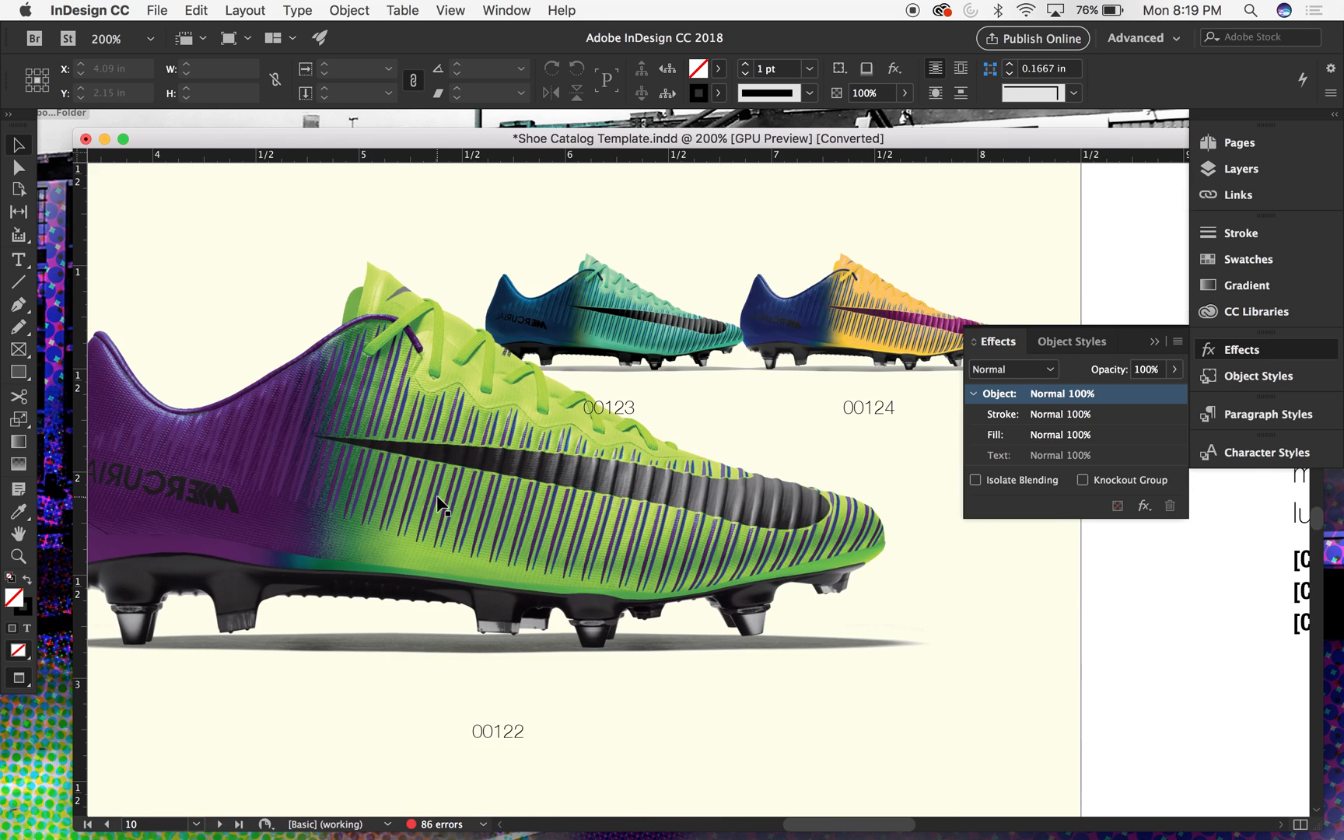
scroll(178, 476, "left", 5)
scroll(177, 476, "up", 2)
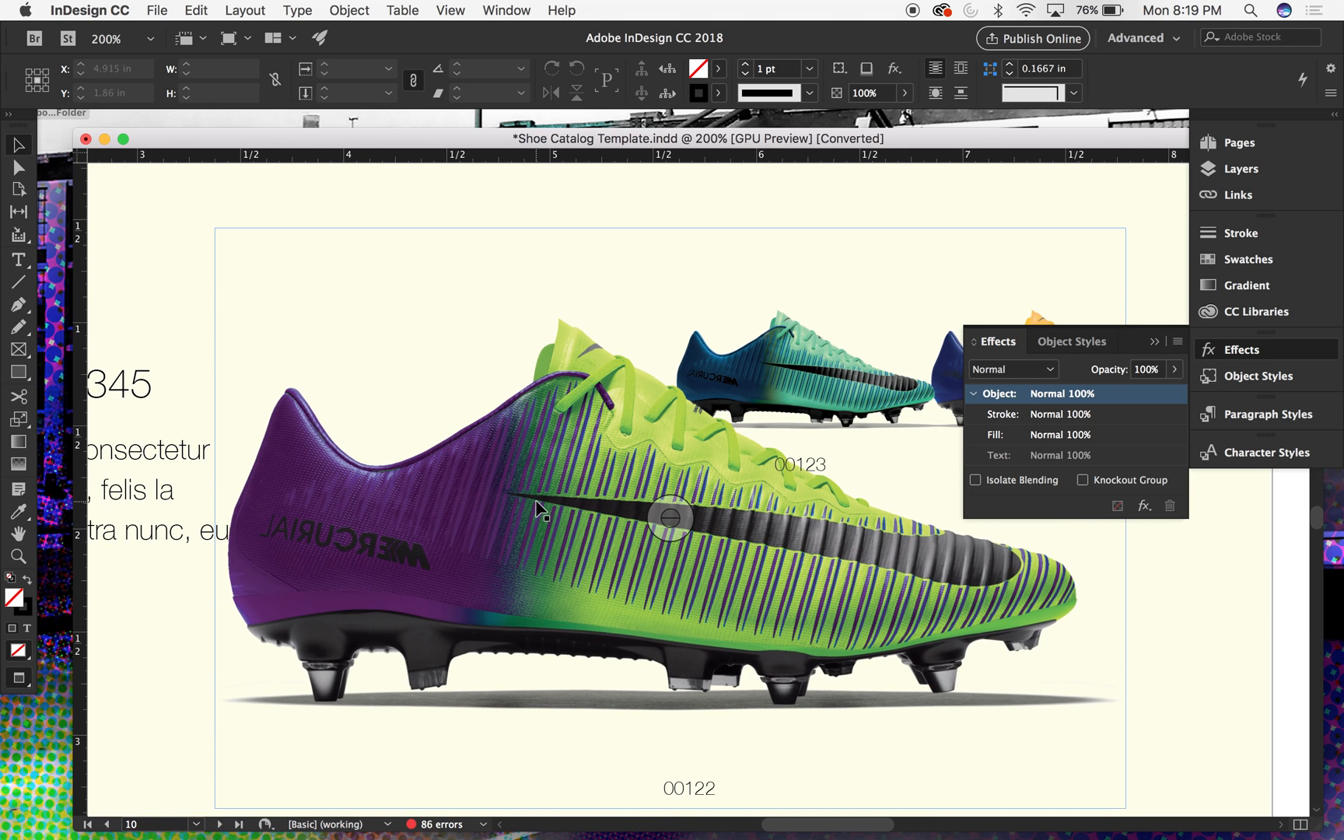
key("super+minus")
key("super+minus")
key("super+minus")
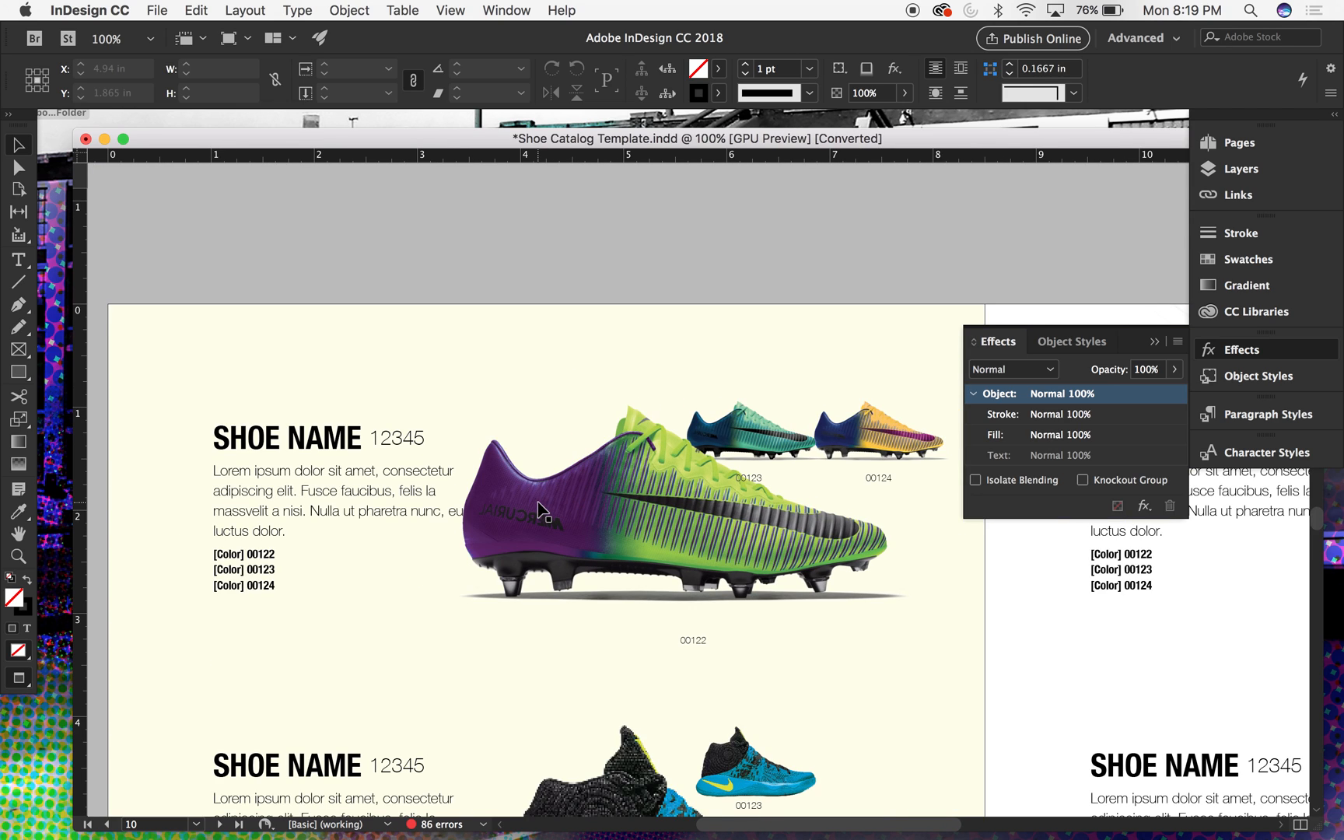
left_click(683, 504)
left_click(671, 277)
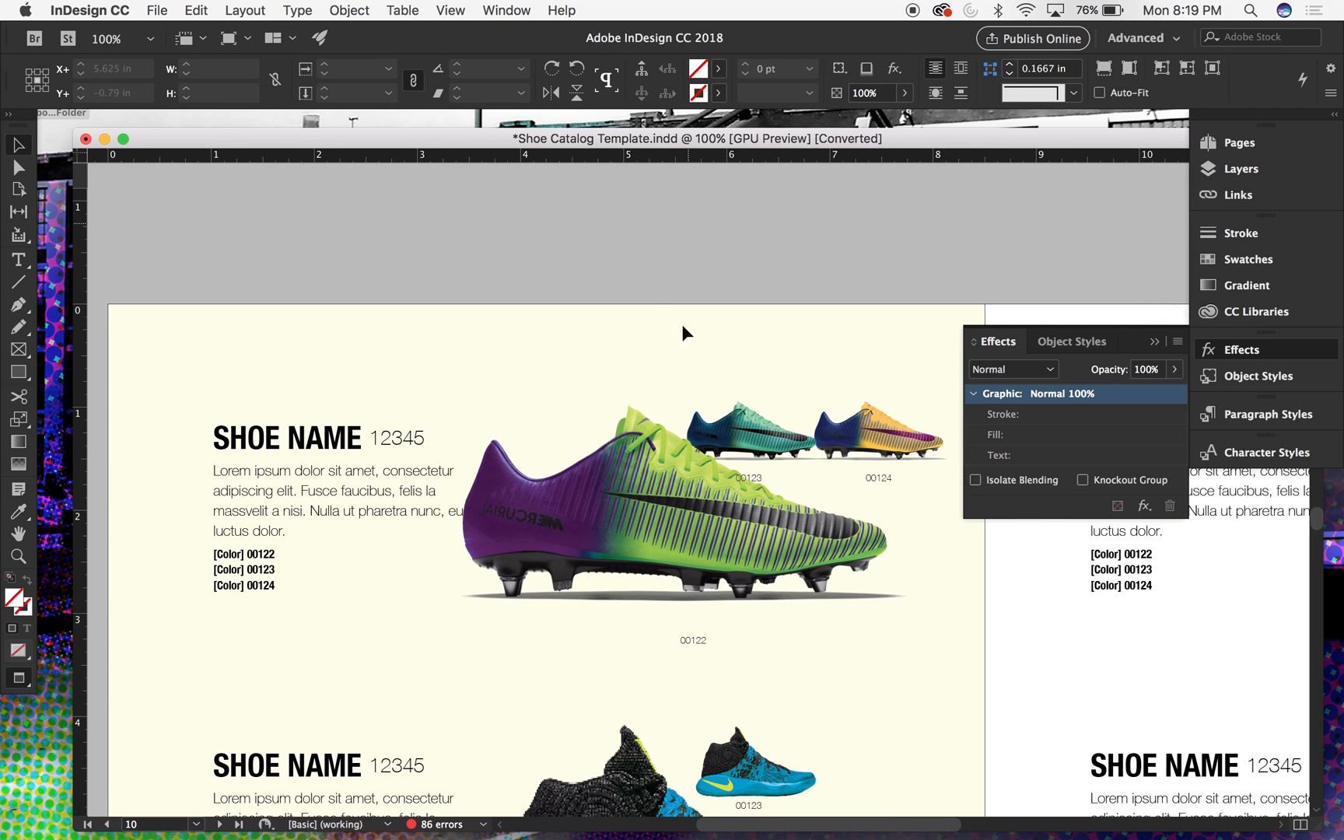
left_click(632, 472)
left_click(684, 506)
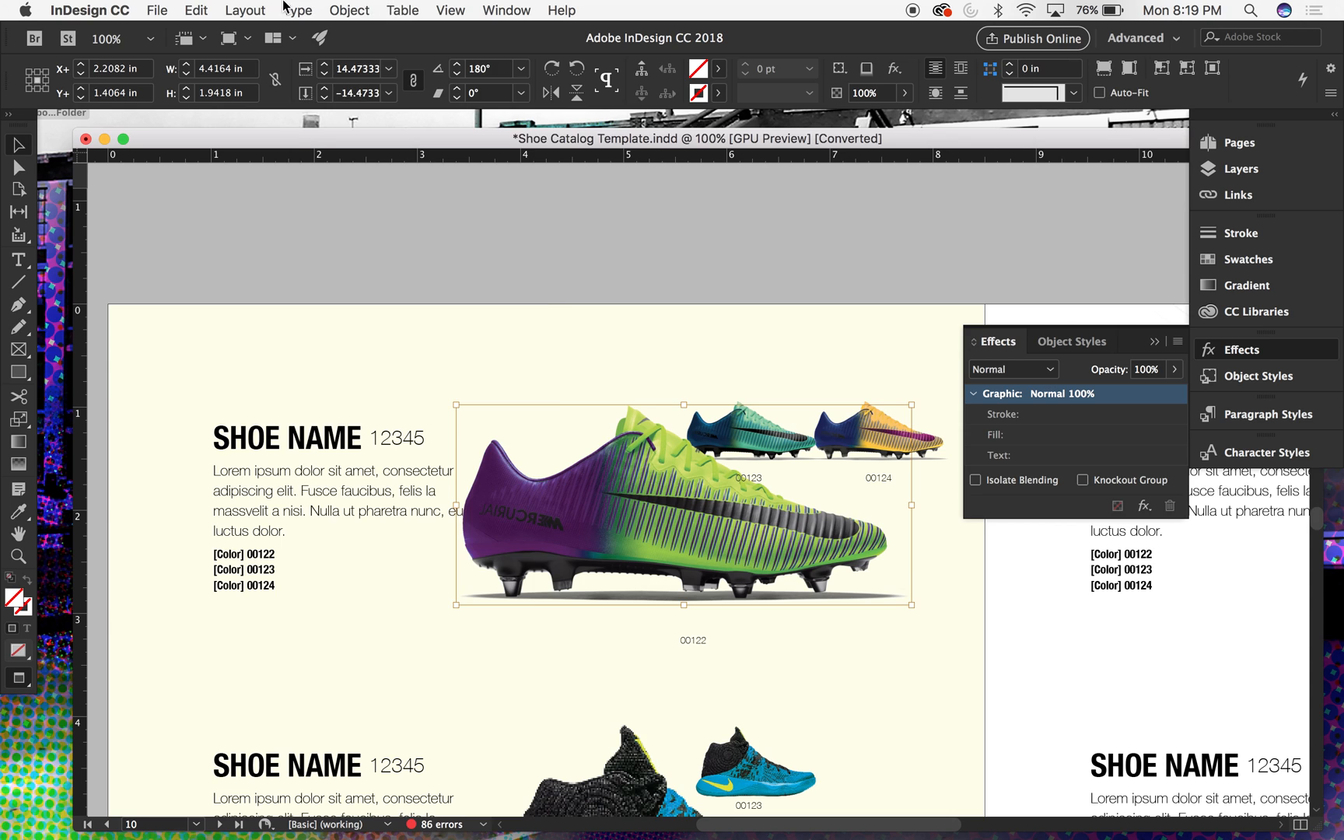
left_click(350, 10)
mouse_move(395, 8)
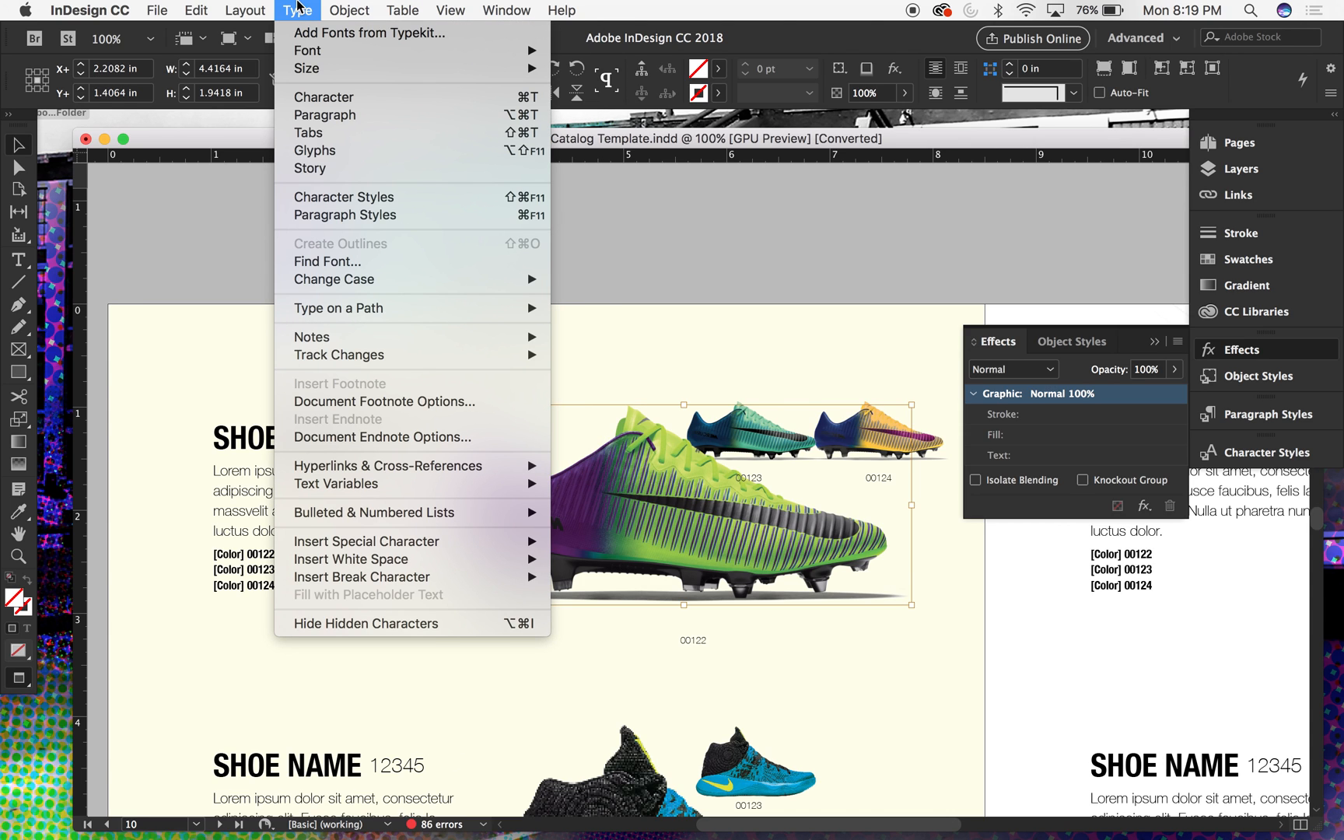
left_click(709, 213)
left_click(709, 213)
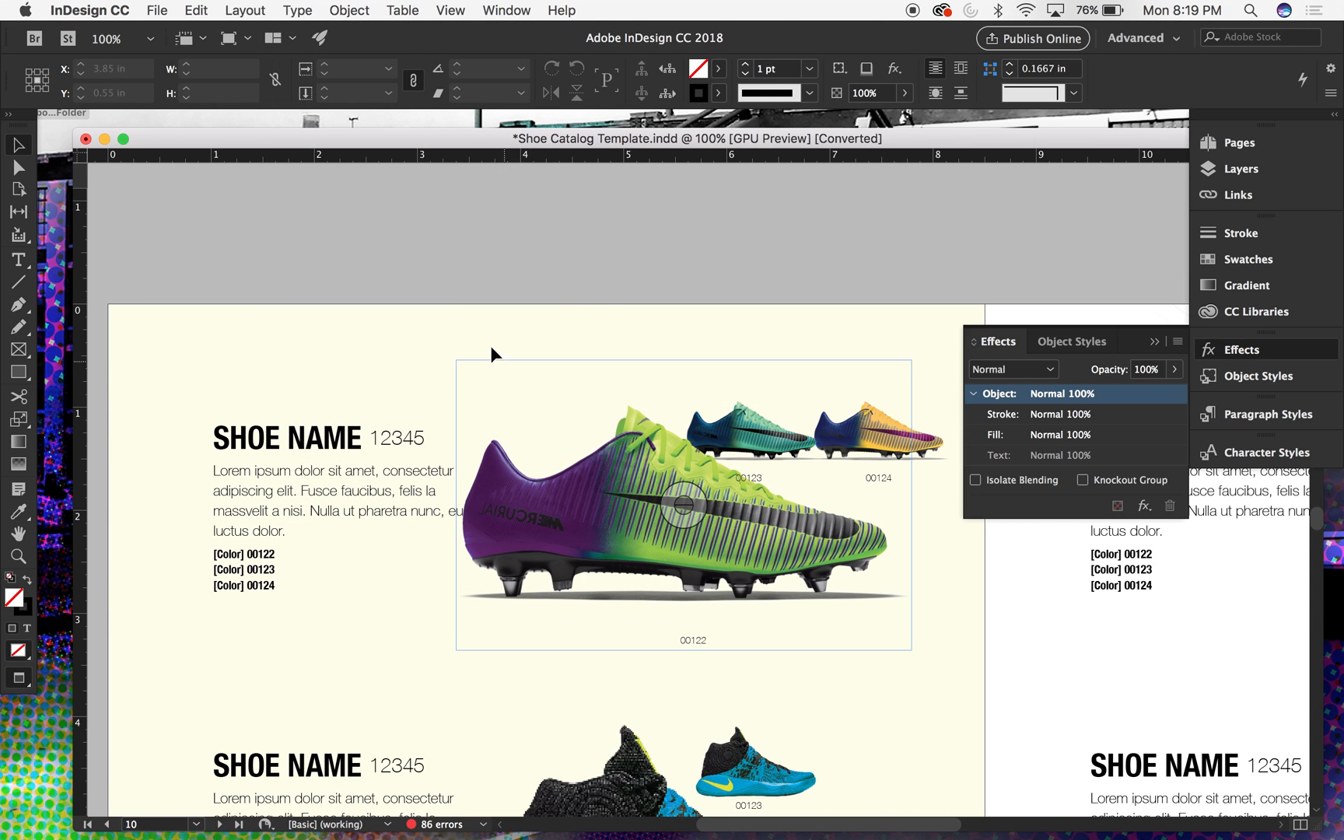
- Group the large boot and shadow images above label 00122 without the label and flip the group horizontally
left_click_drag(529, 282, 587, 645)
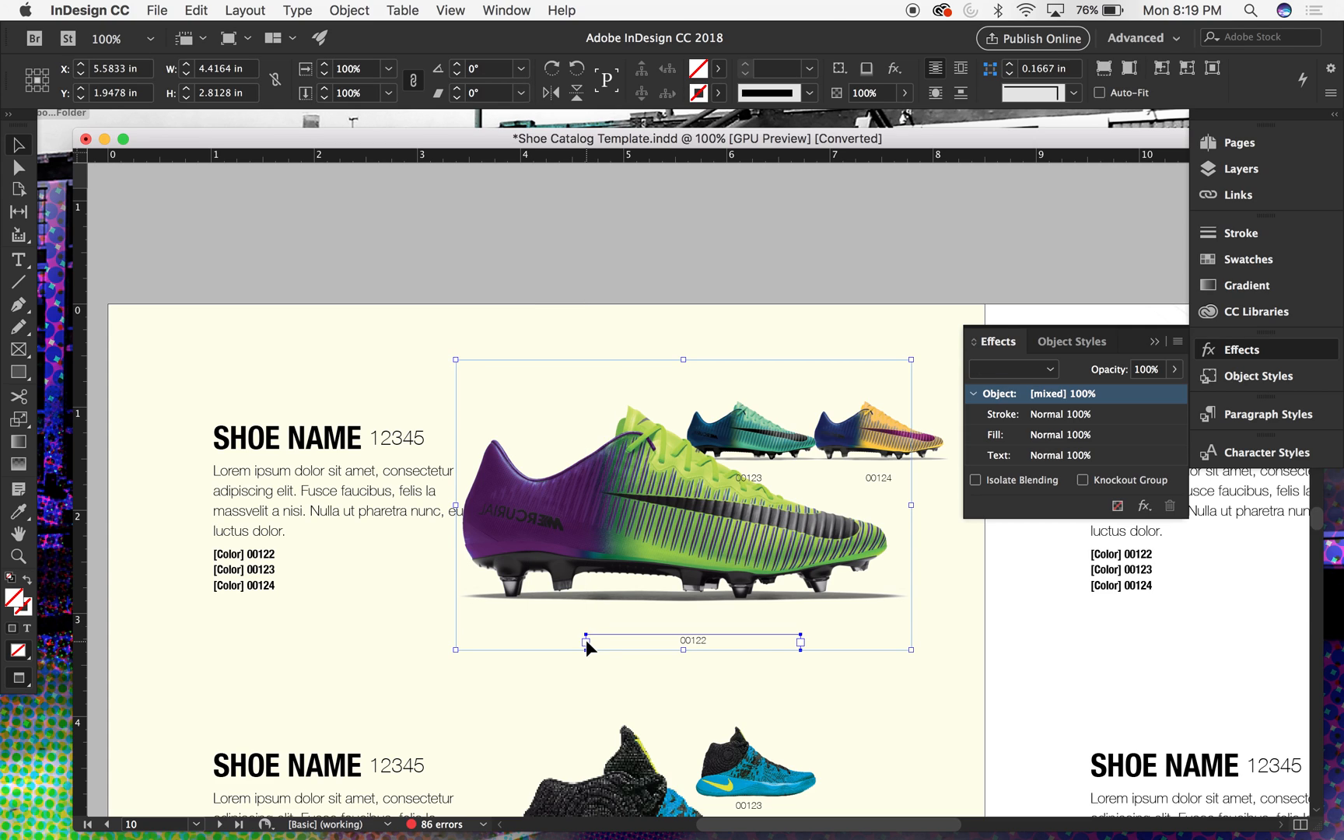
left_click(601, 645, "shift")
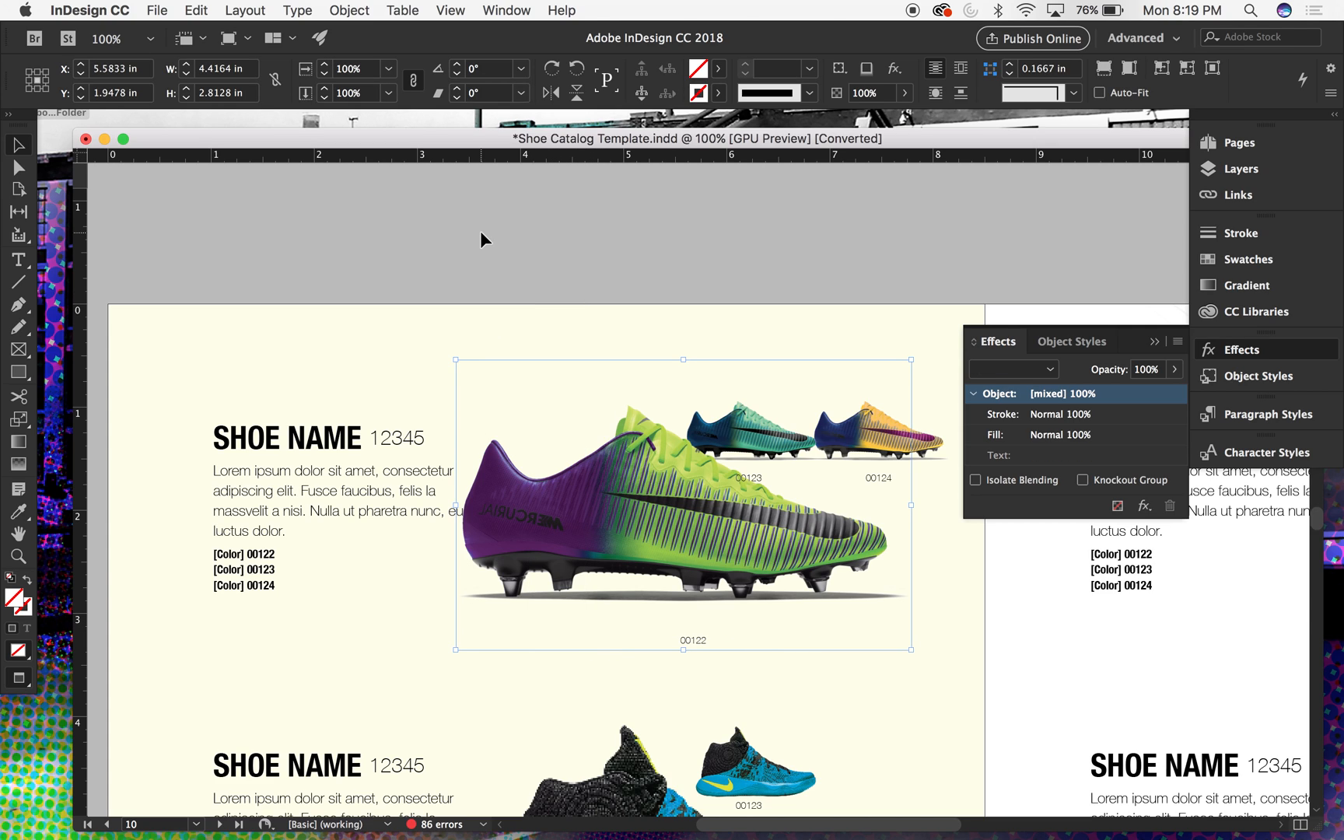
key("super+g")
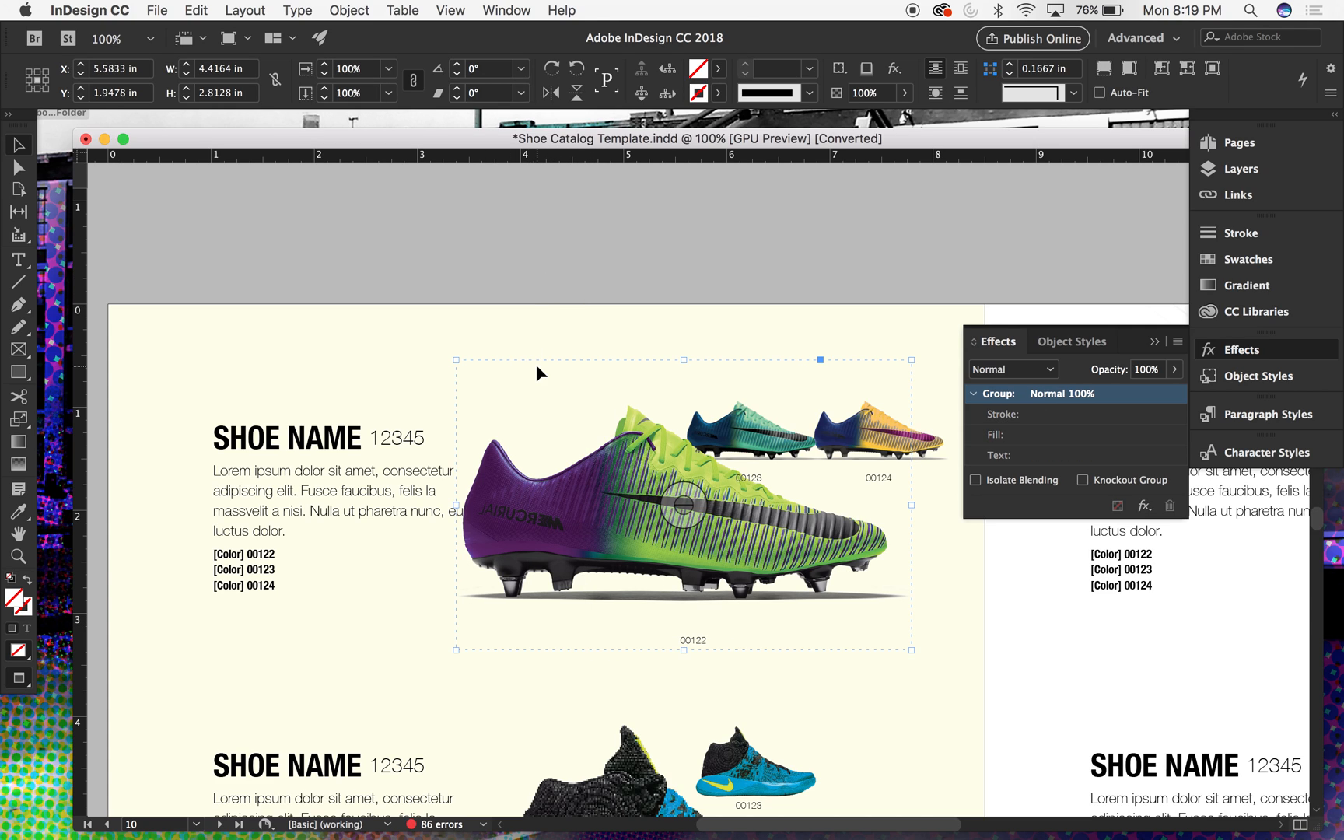
left_click(367, 9)
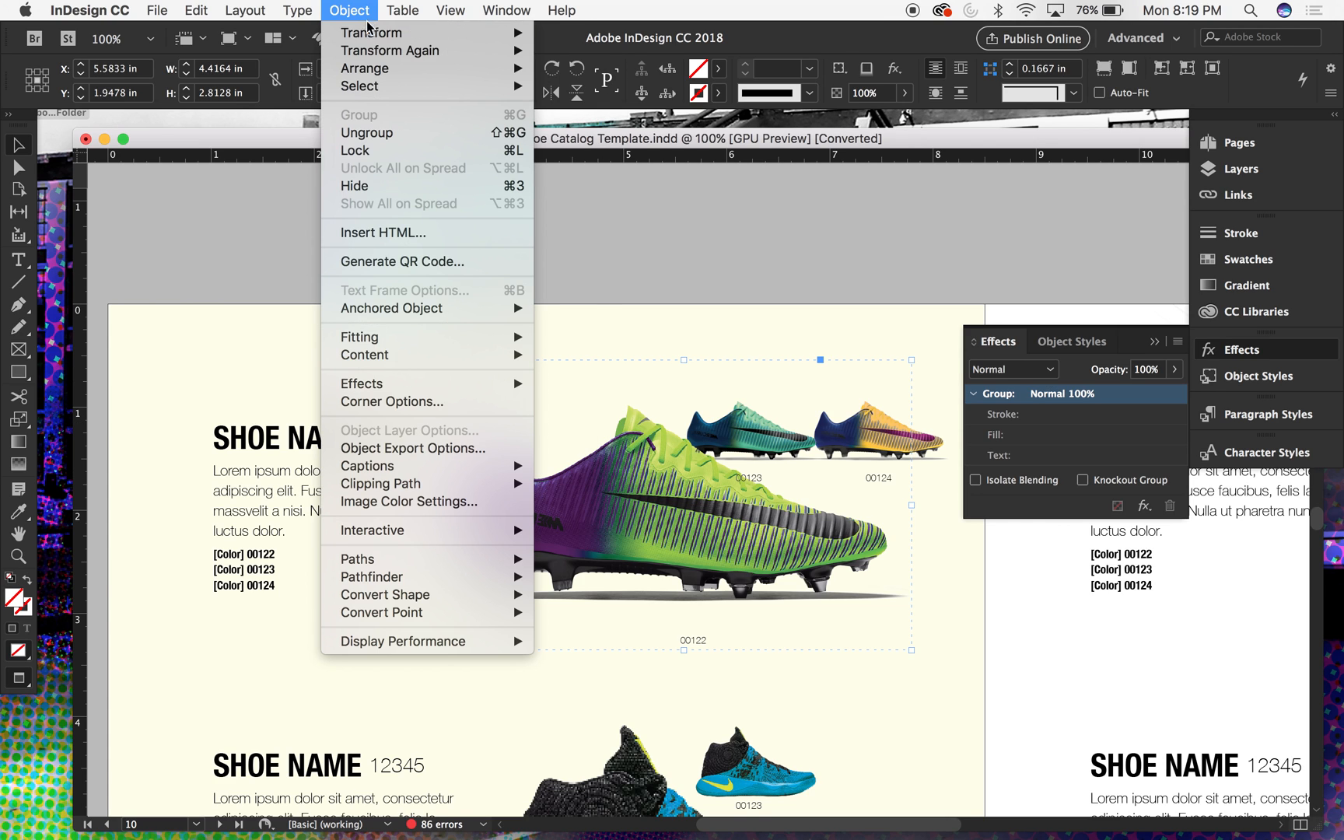
mouse_move(371, 35)
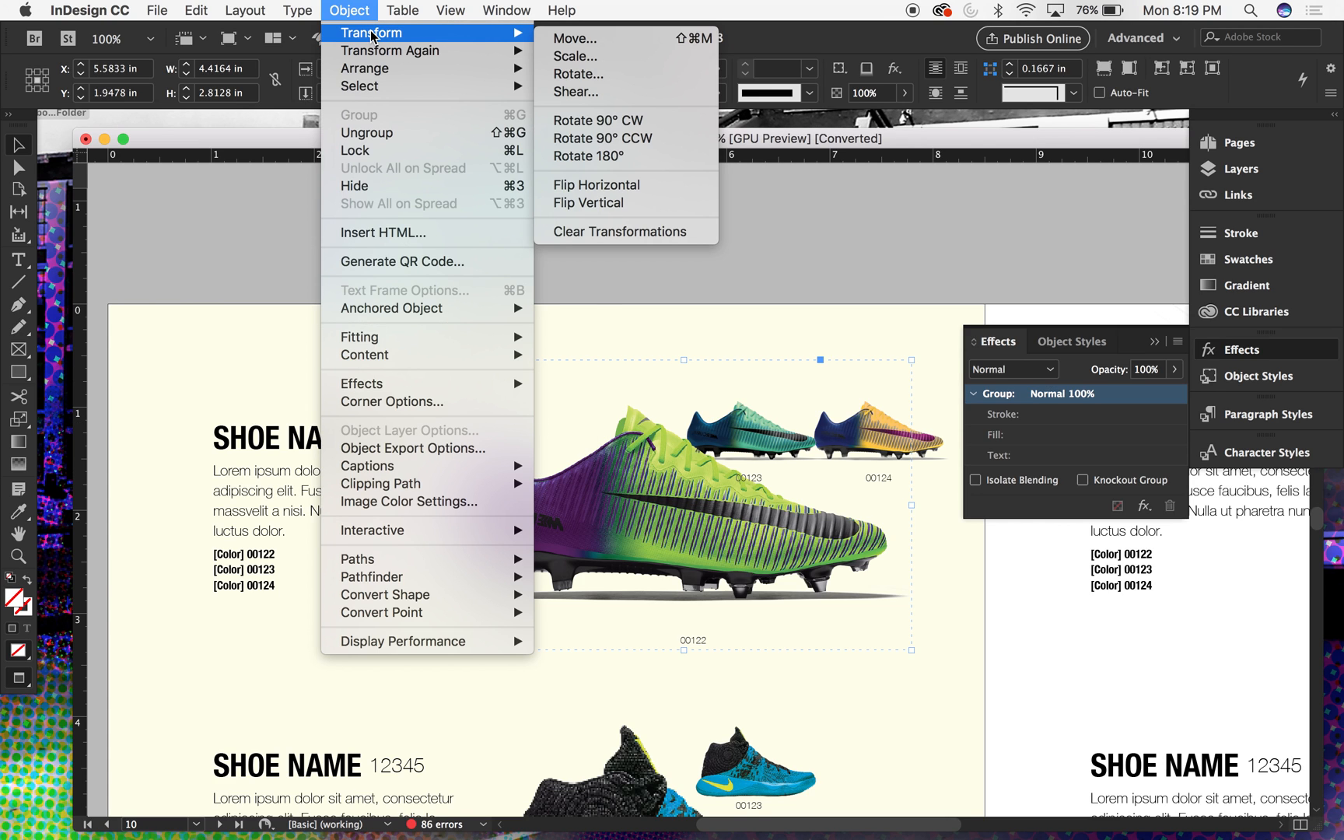
left_click(698, 185)
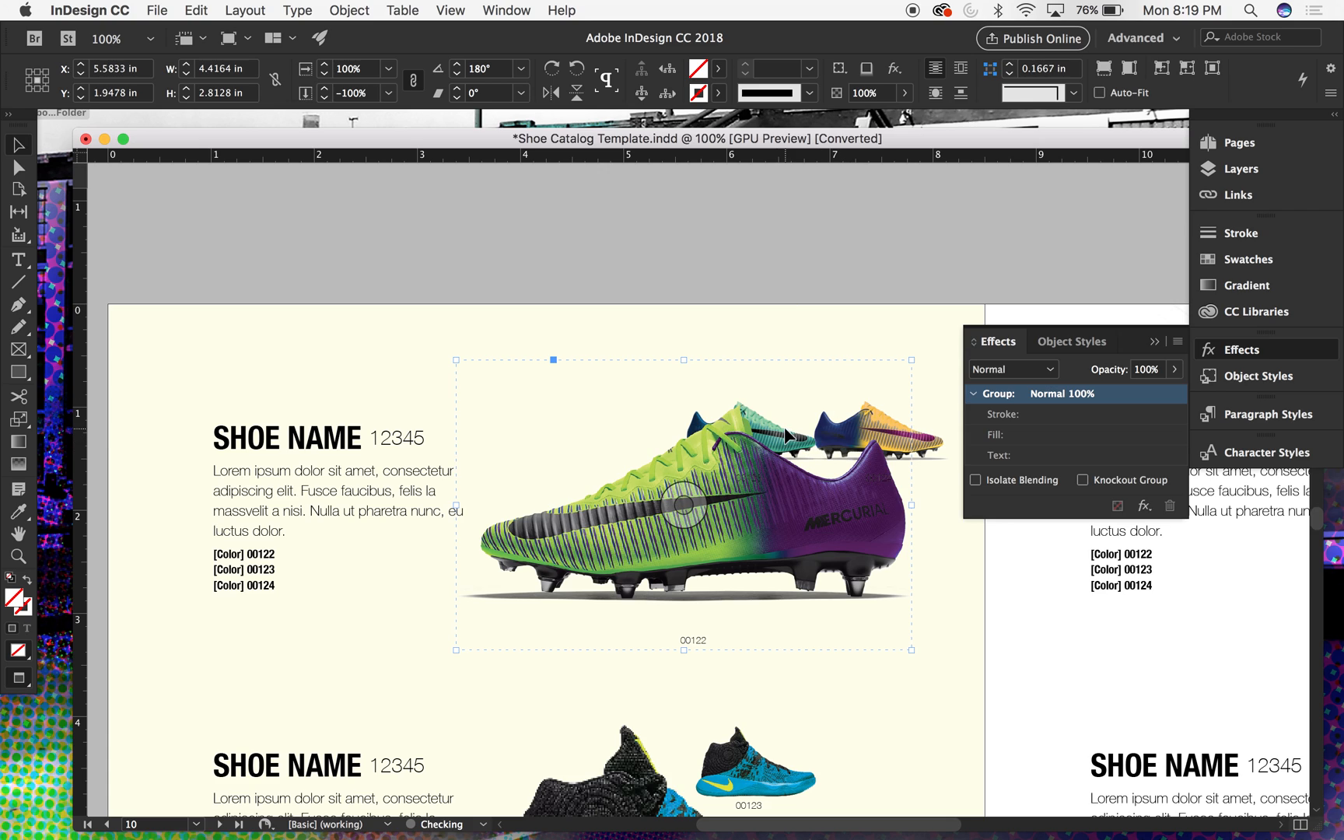
- With the large boot group locked, group the boot and shadow images above label 00123 and flip them horizontally
left_click(774, 372)
left_click_drag(694, 310, 775, 440)
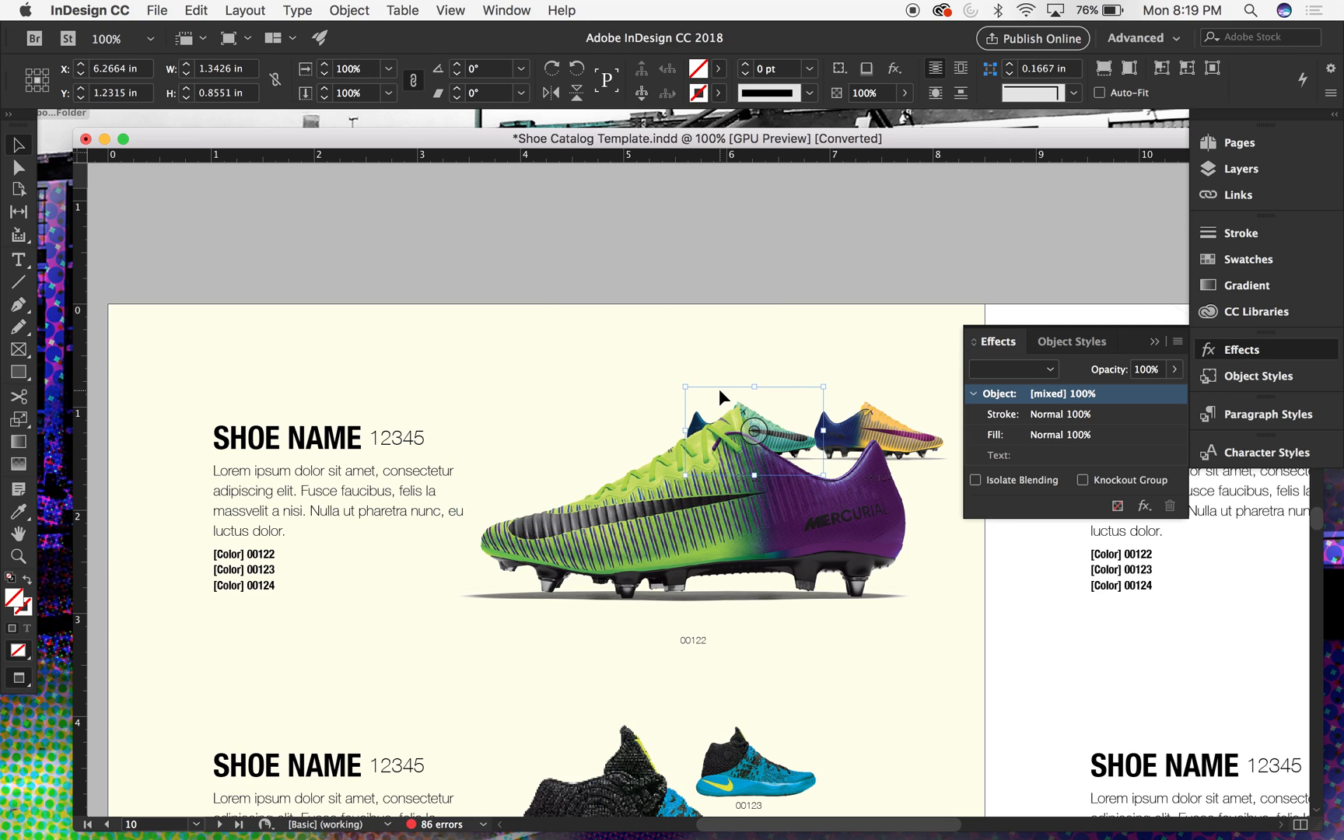
left_click(417, 10)
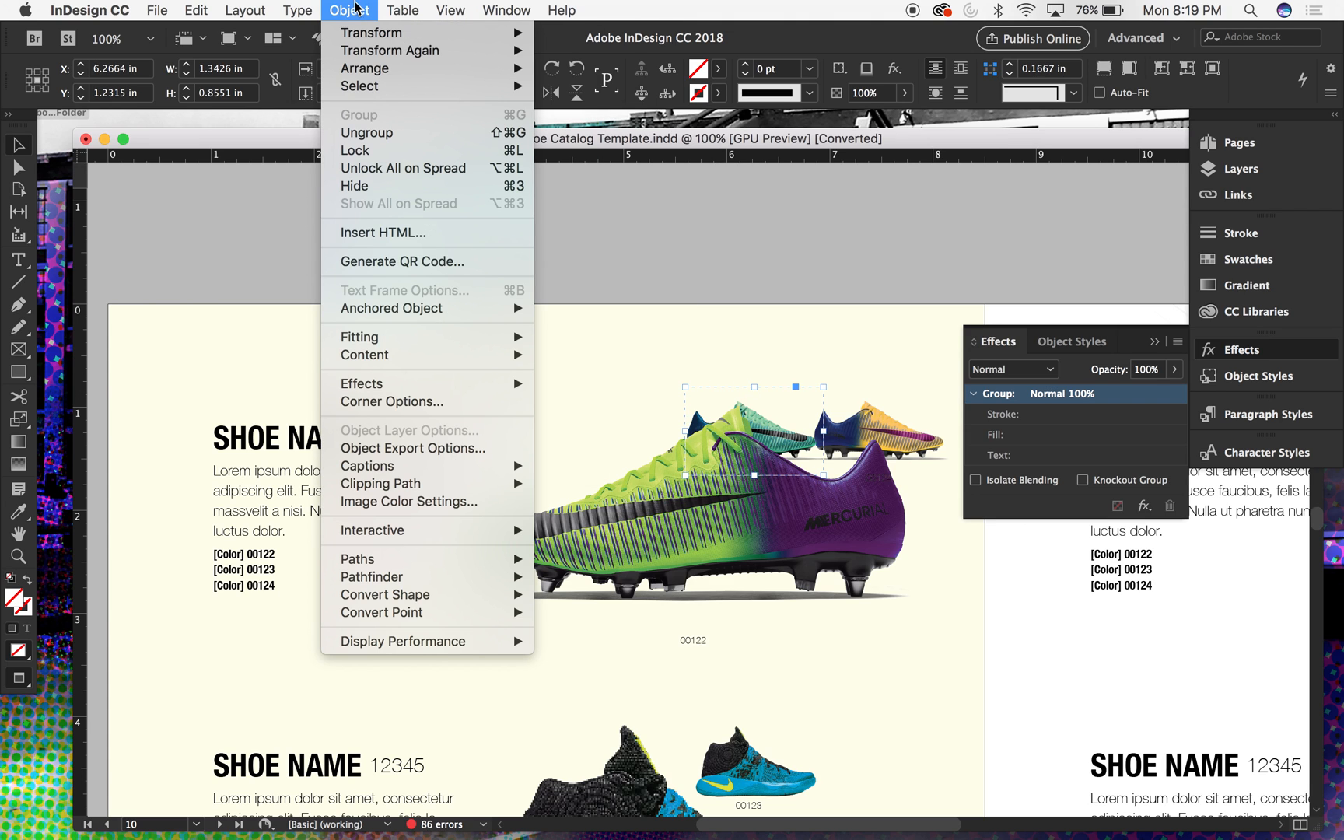
mouse_move(352, 48)
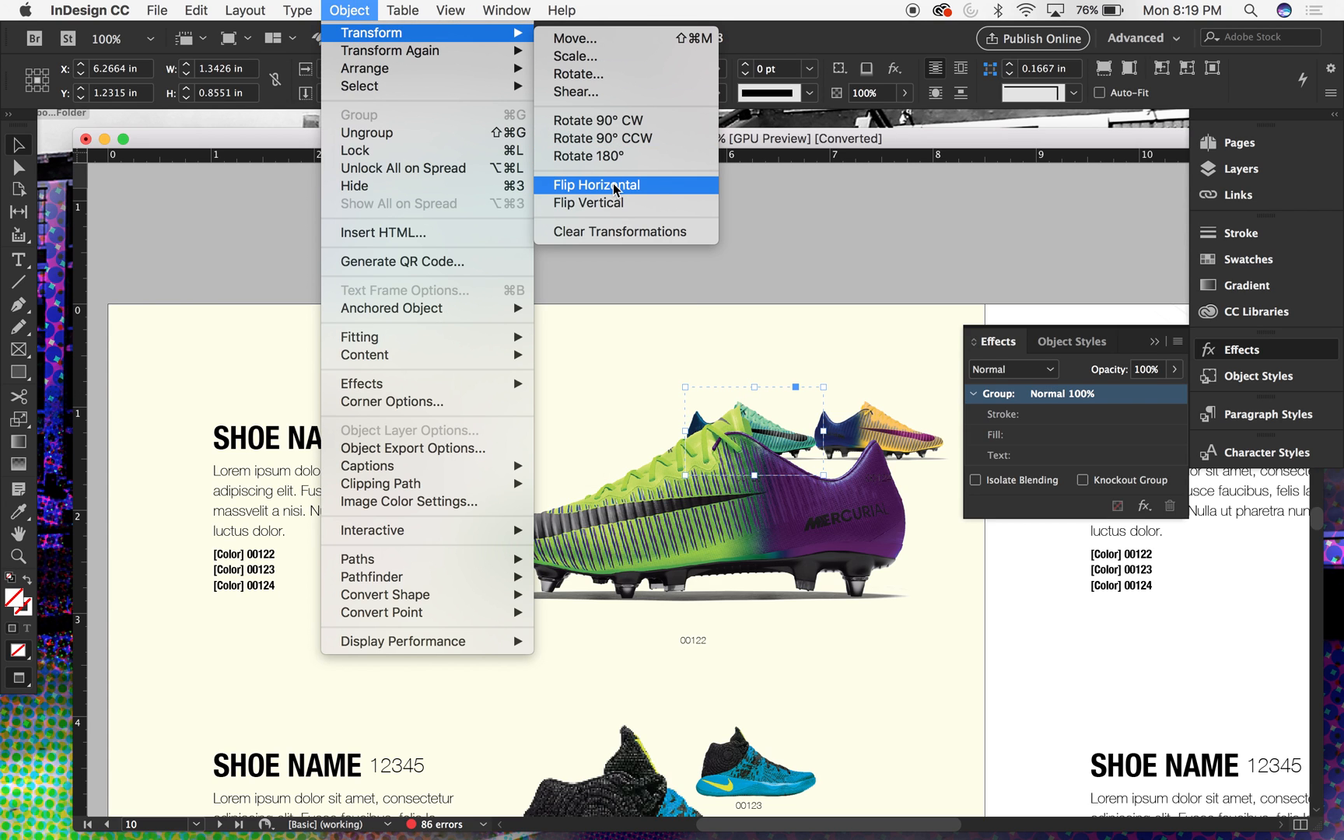
left_click(615, 187)
- Group the boot and shadow images above label 00124, flip the group horizontally and deselect it
right_click(826, 302)
left_click(853, 216)
right_click(854, 217)
left_click(853, 217)
left_click(889, 406)
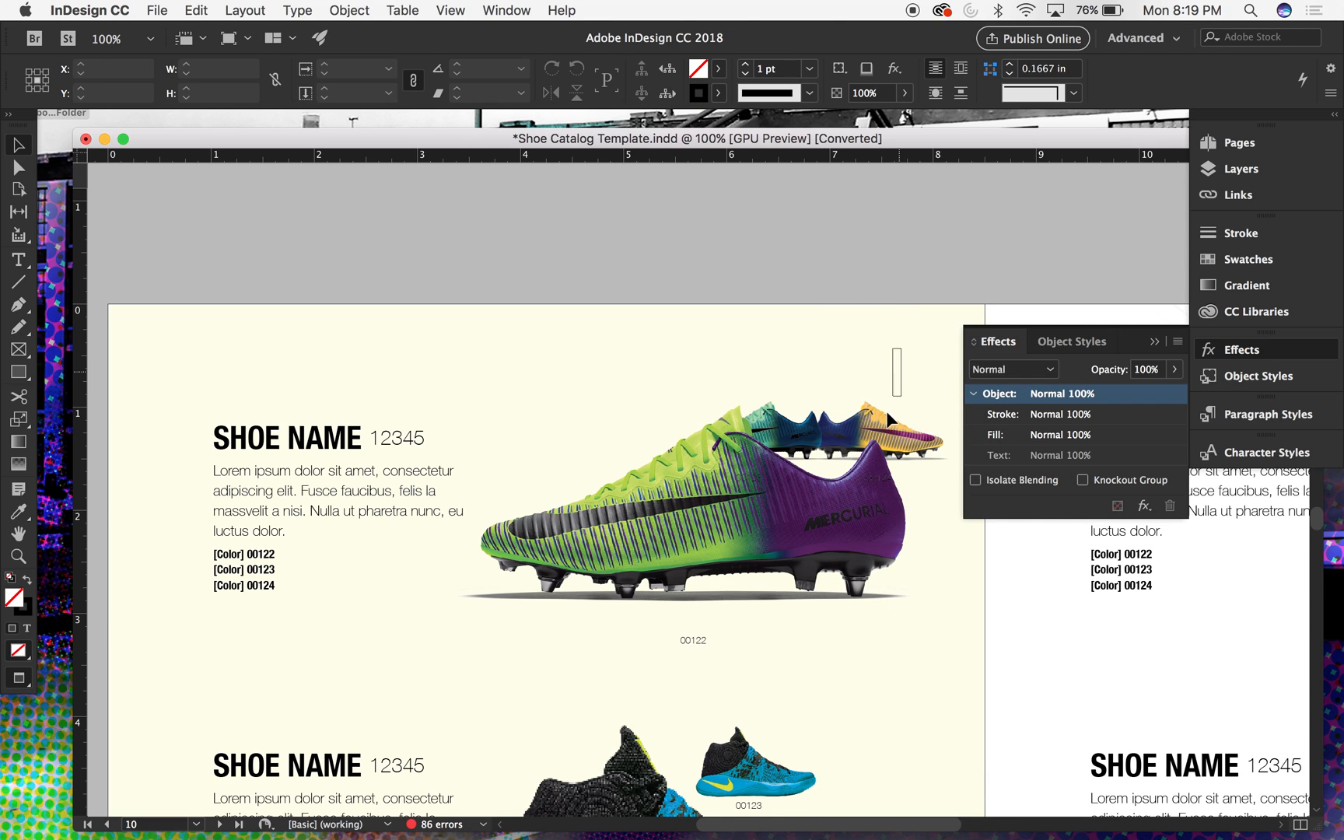
left_click(878, 442)
left_click(343, 9)
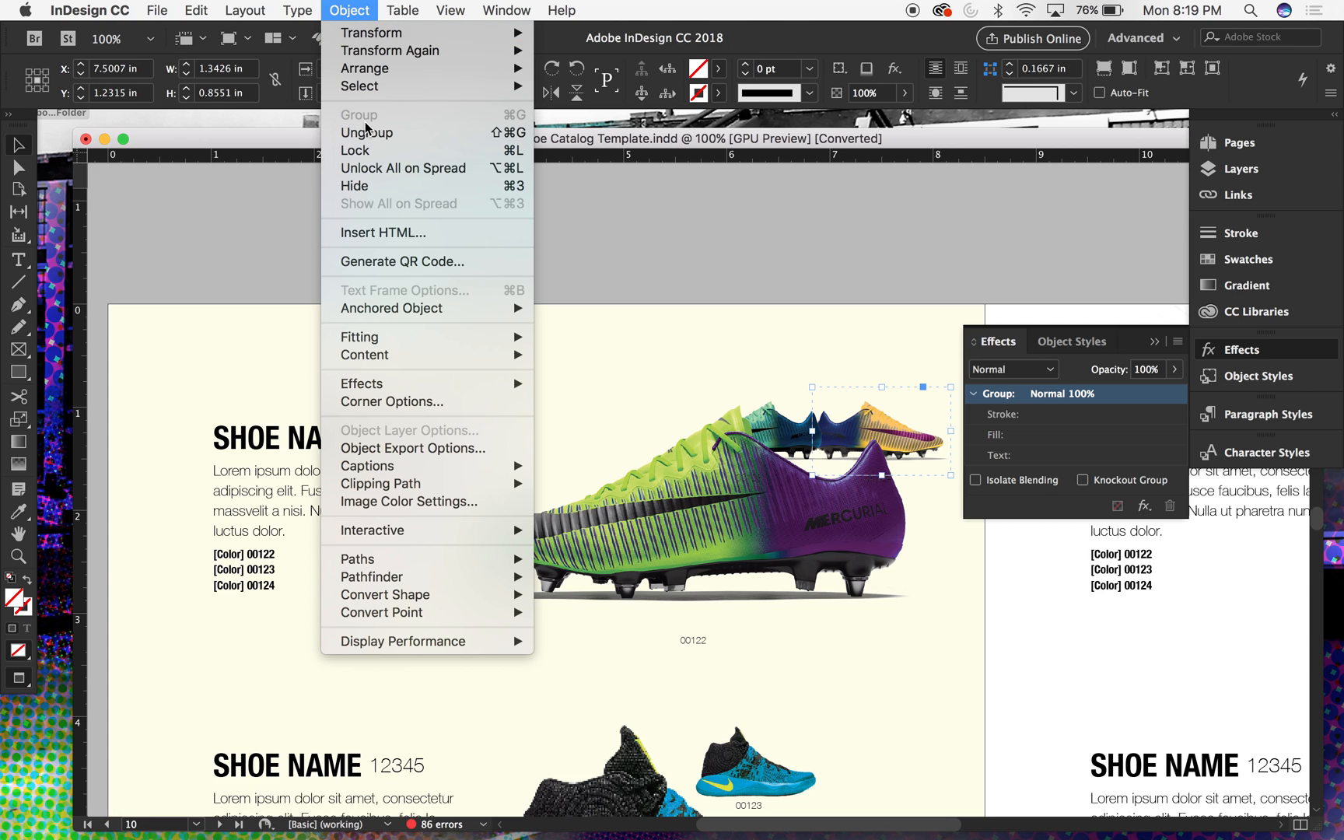
mouse_move(401, 34)
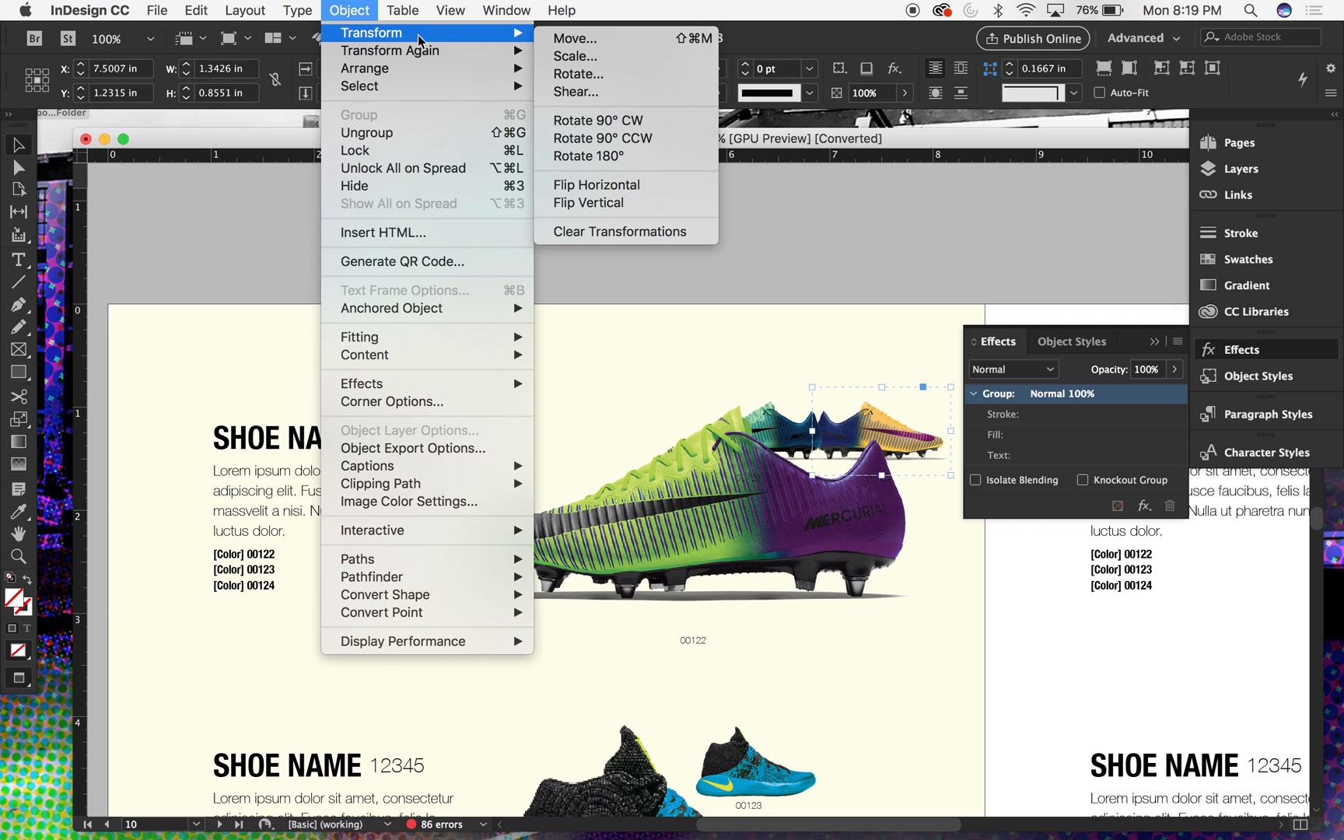
left_click(576, 183)
left_click(768, 298)
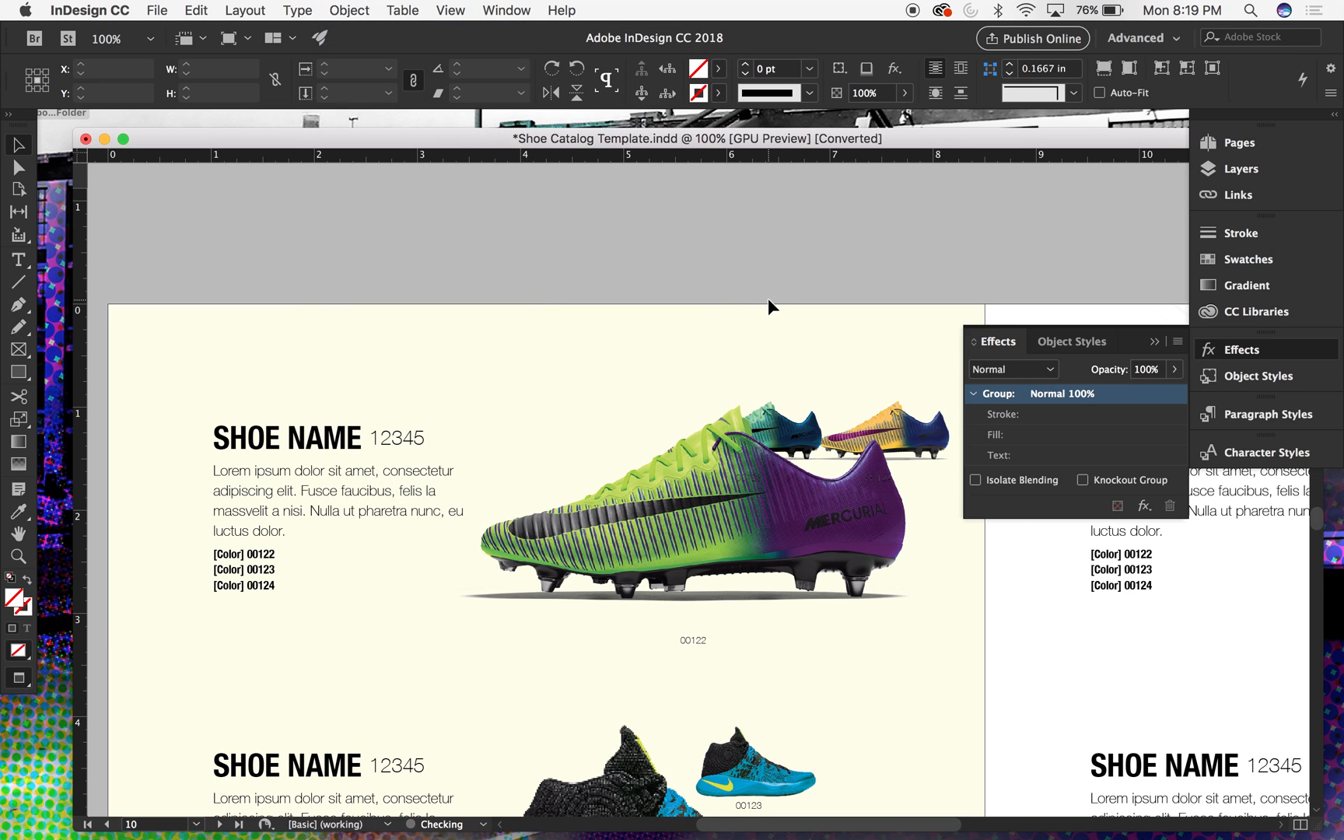
- Unlock all objects on the spread and move the large boot group down and to the left, clear of the small boots
left_click(245, 10)
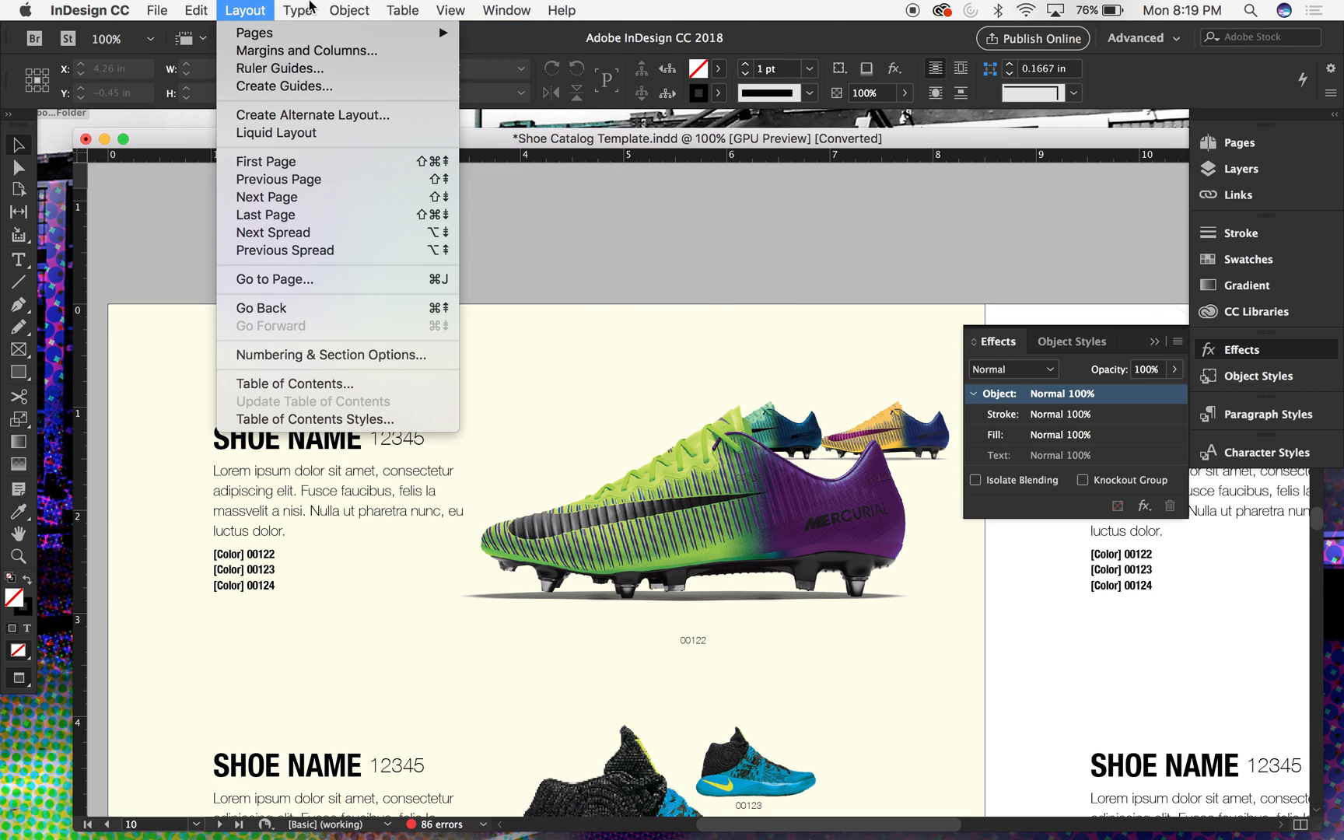
left_click(401, 169)
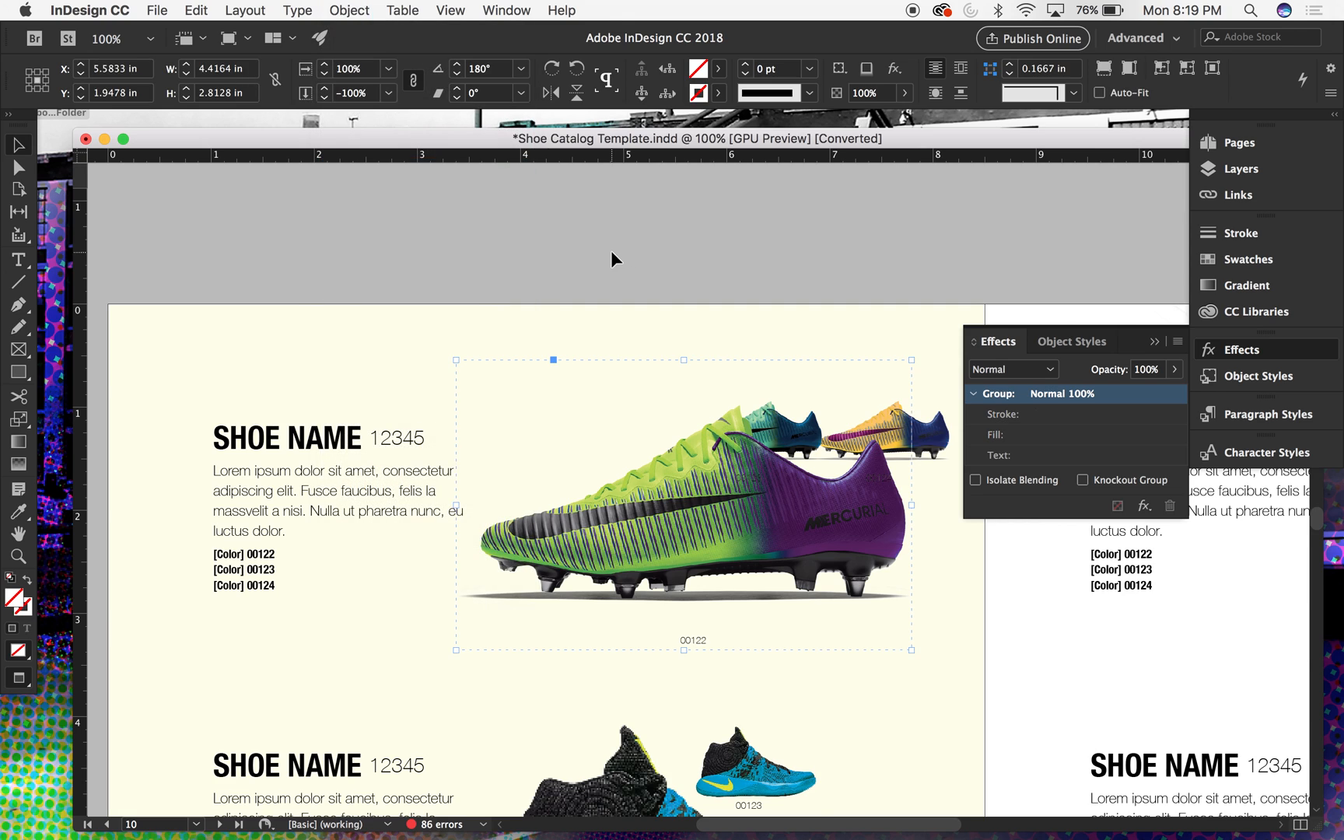
key("super+minus")
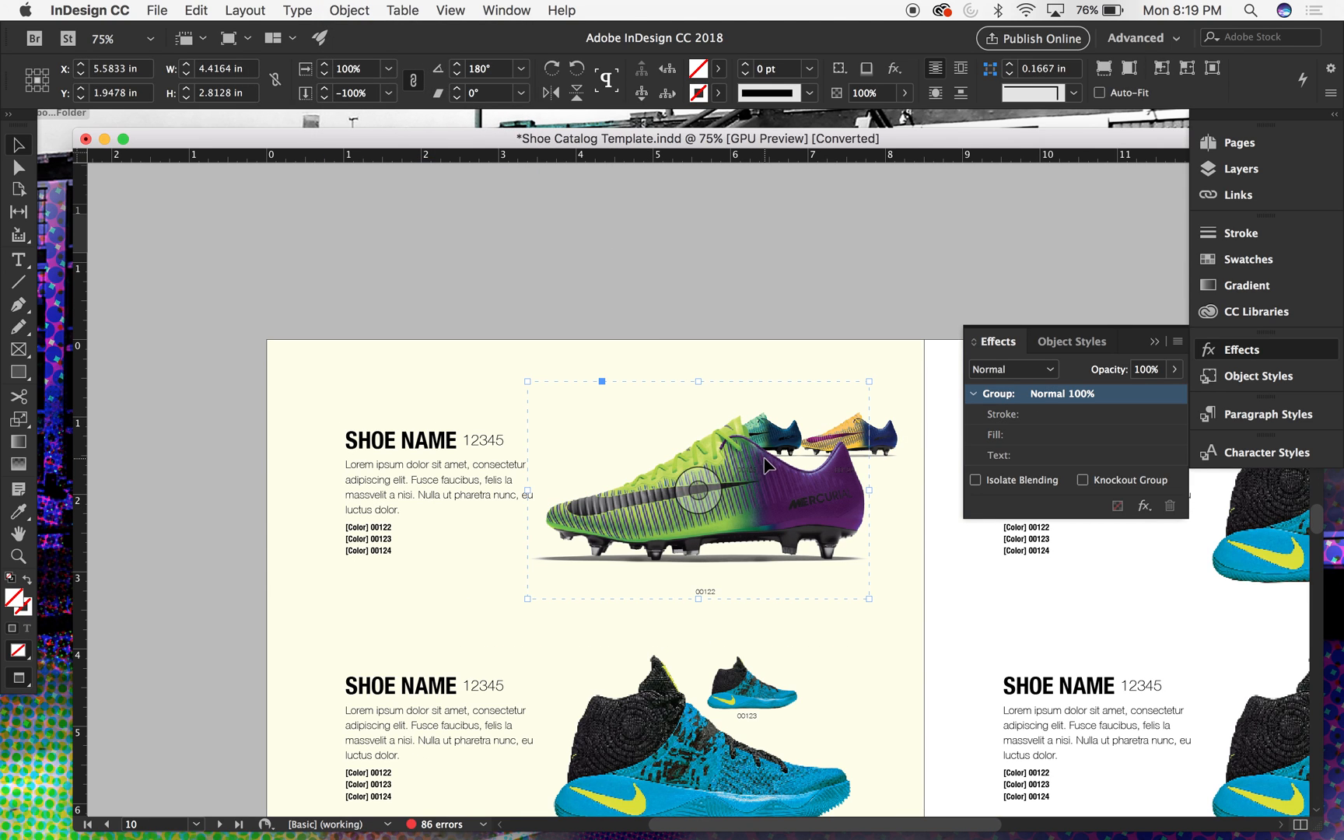
double_click(715, 503)
key("super+z")
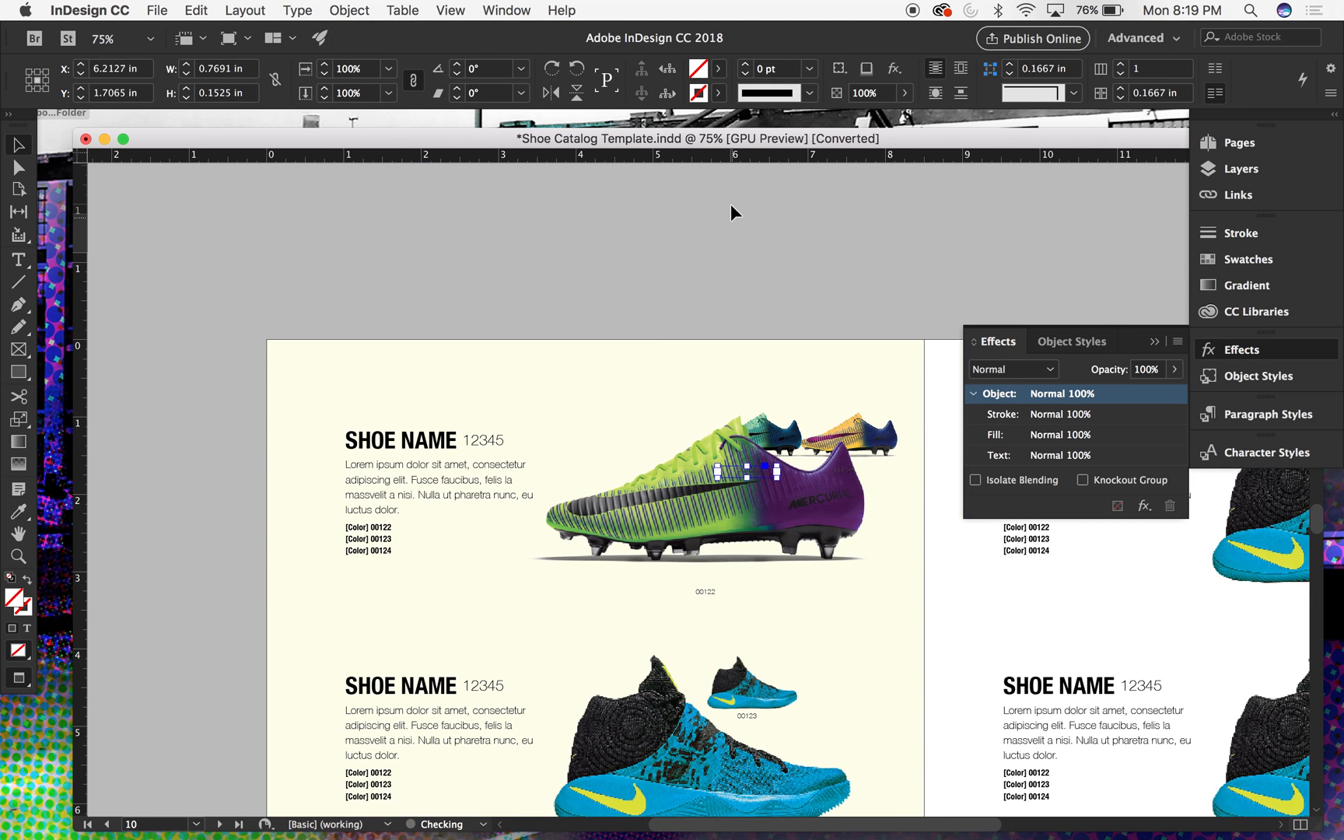
left_click(812, 487)
left_click(791, 526)
left_click_drag(791, 526, 773, 562)
left_click(778, 322)
key("super+minus")
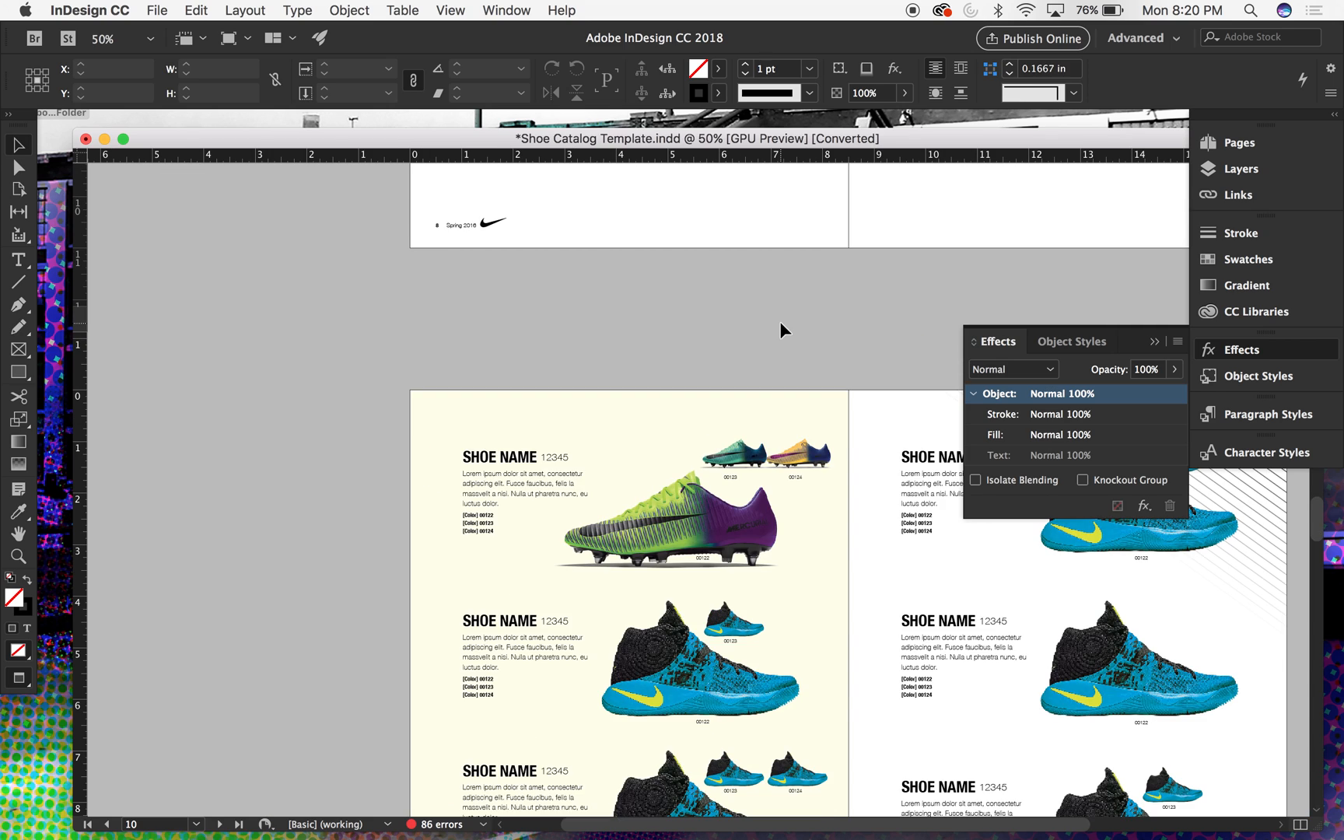
key("super+equal")
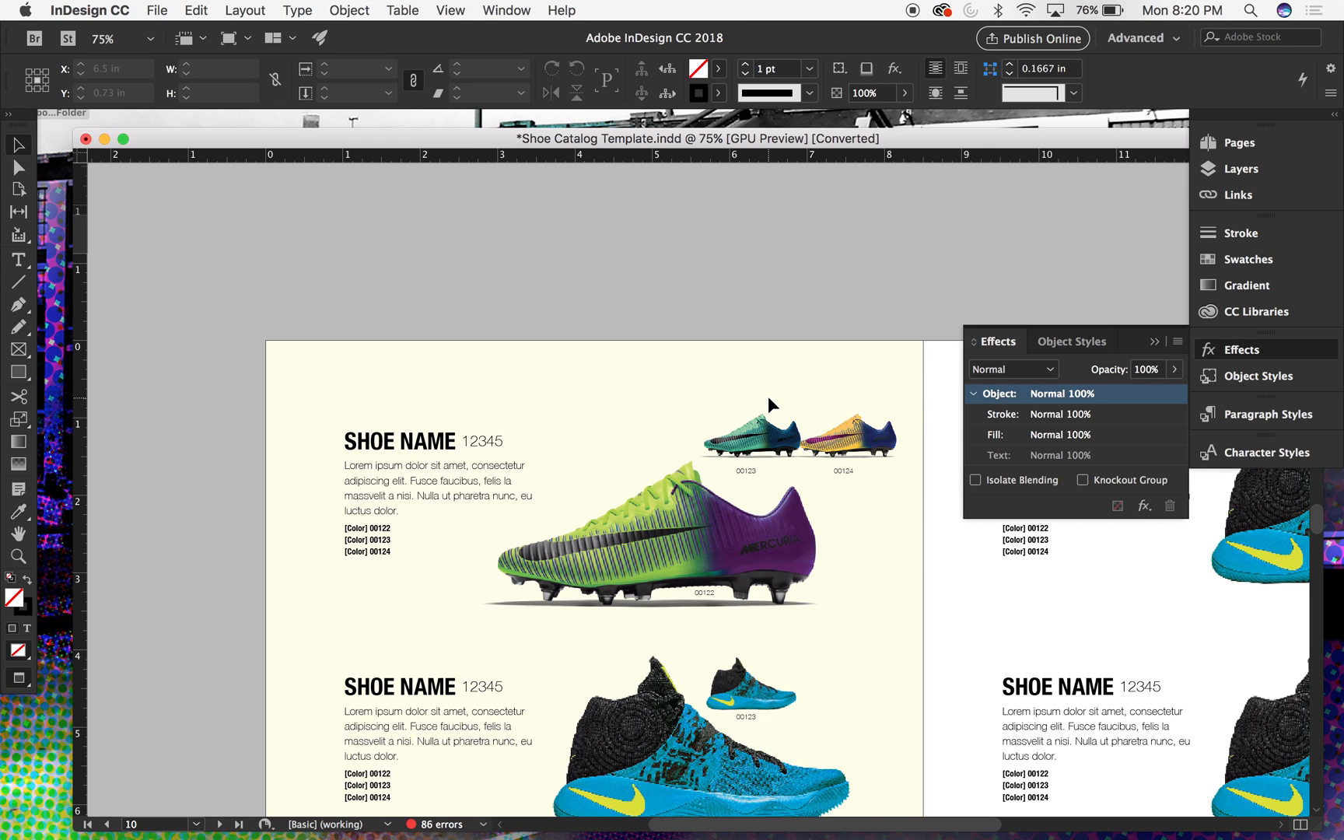
- Enlarge the large boot group to about 5.48 in wide, move it slightly toward the page's inner edge, and deselect it
key("super+minus")
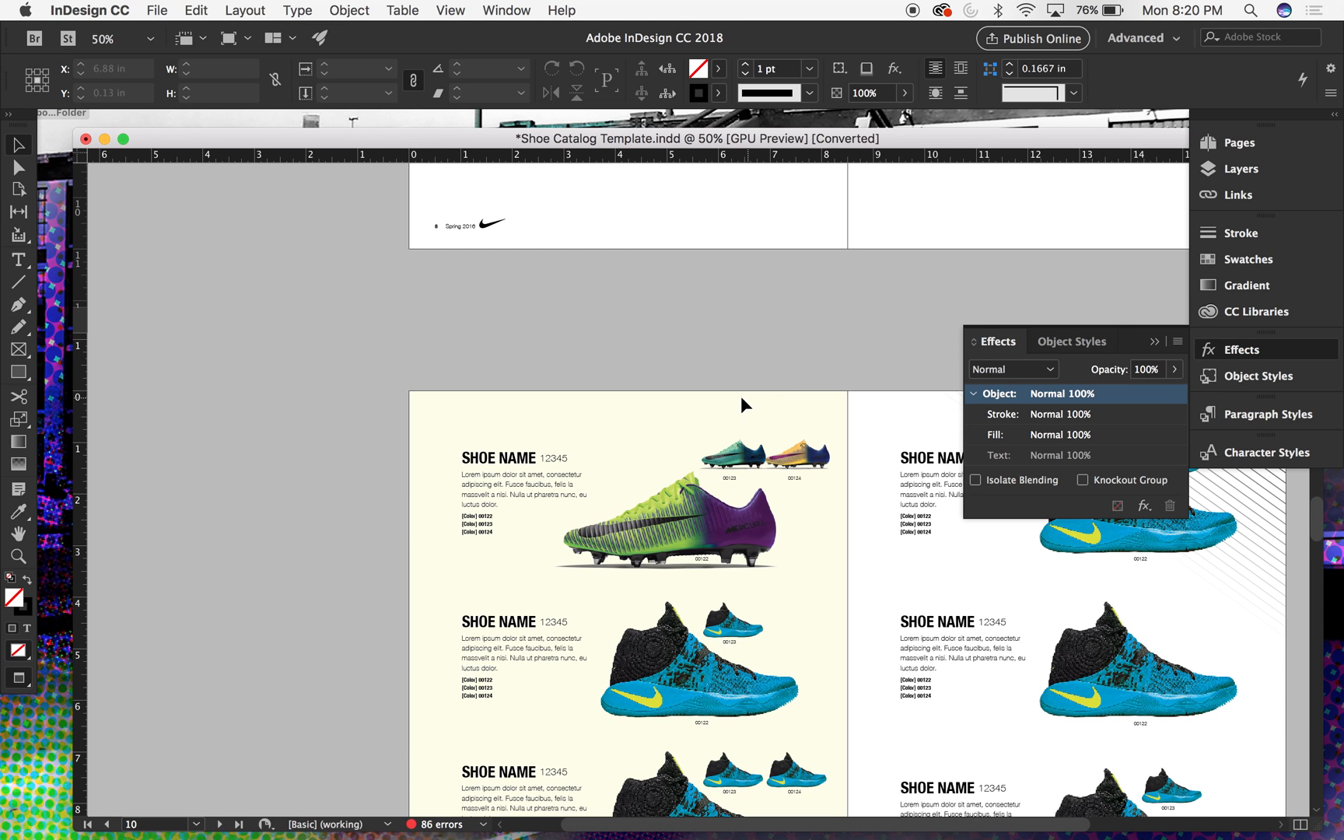
scroll(747, 396, "down", 3)
scroll(747, 396, "right", 2)
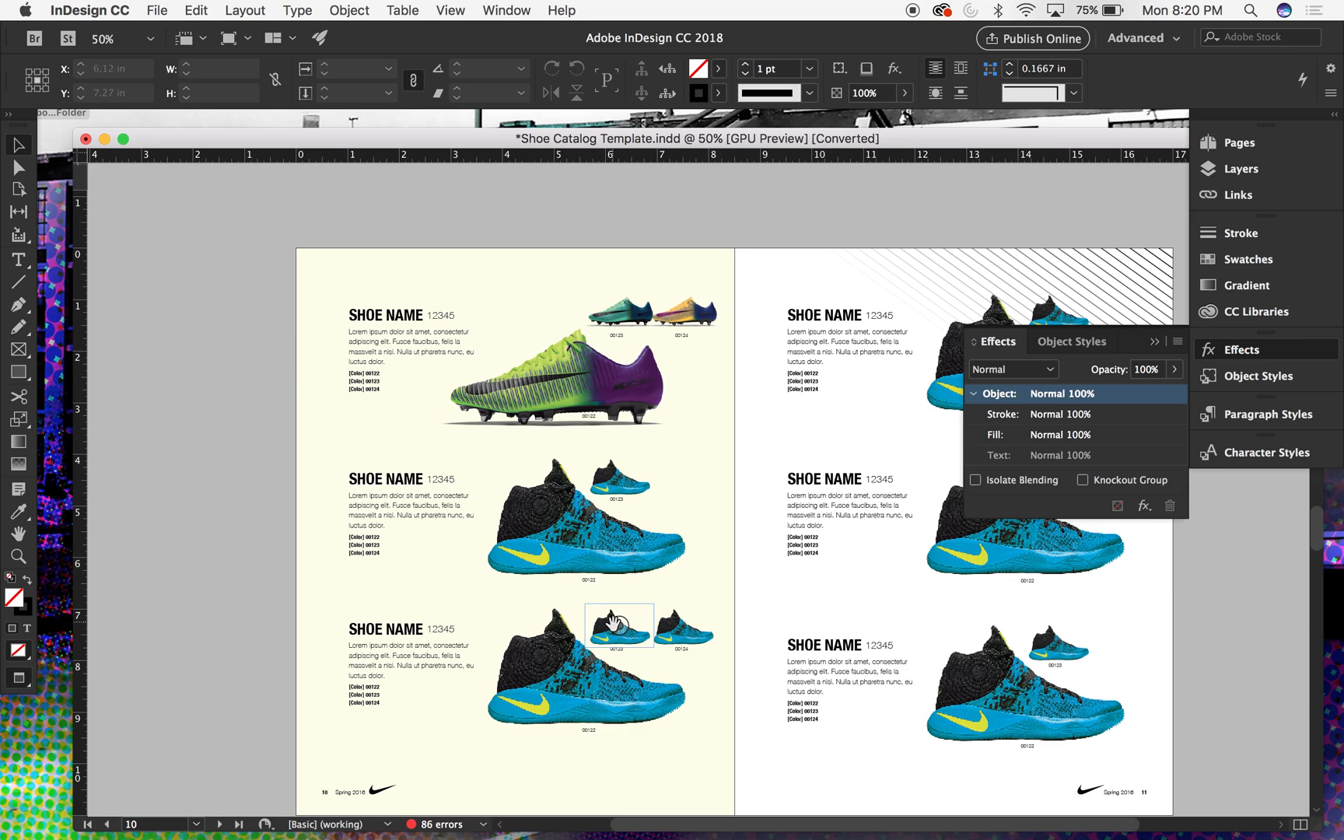
left_click(628, 378)
key("e")
left_click(596, 378)
left_click_drag(692, 427, 714, 444)
key("v")
left_click_drag(661, 384, 695, 381)
left_click(661, 210)
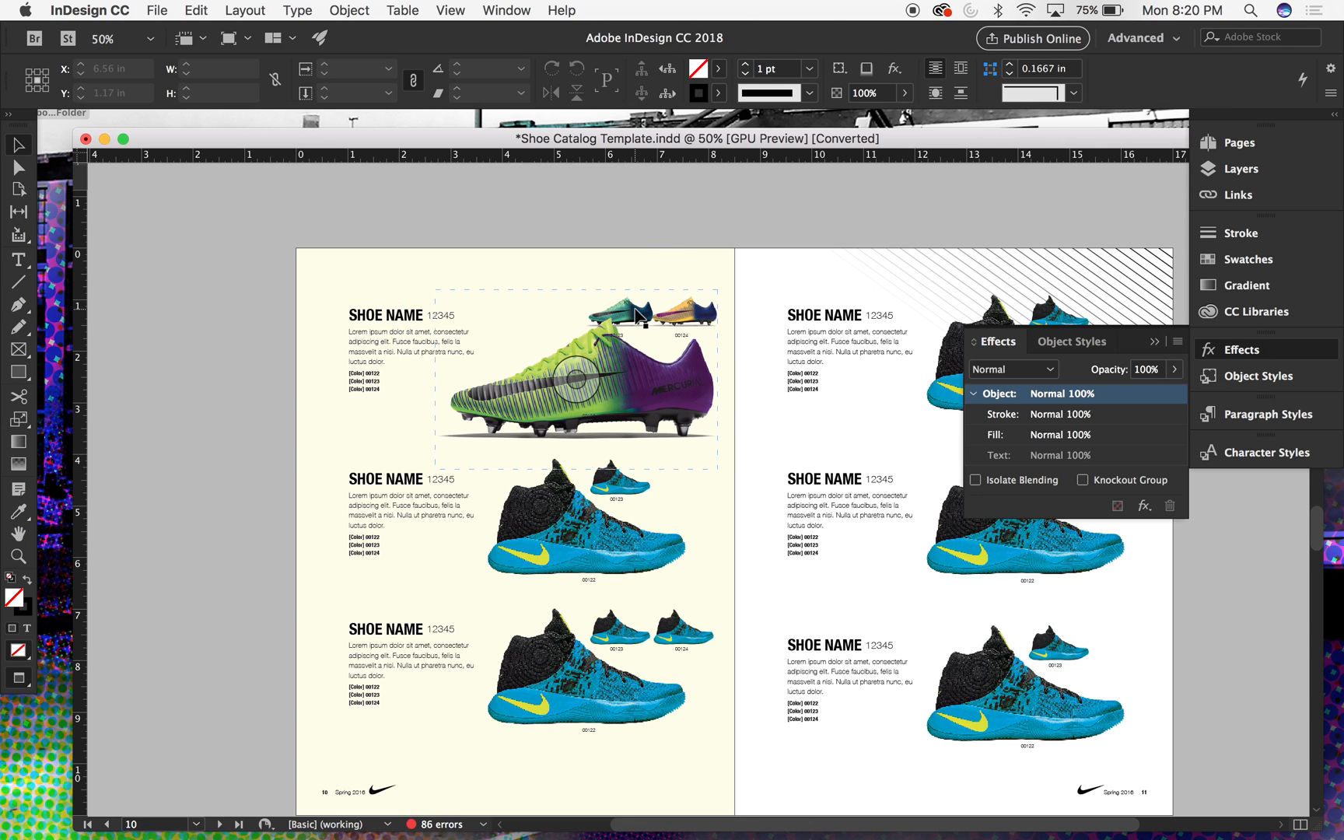
- With the large boot group locked, stack the orange boot over the teal boot above the large boot's toe and scale both to 85%
left_click(635, 311)
key("super+l")
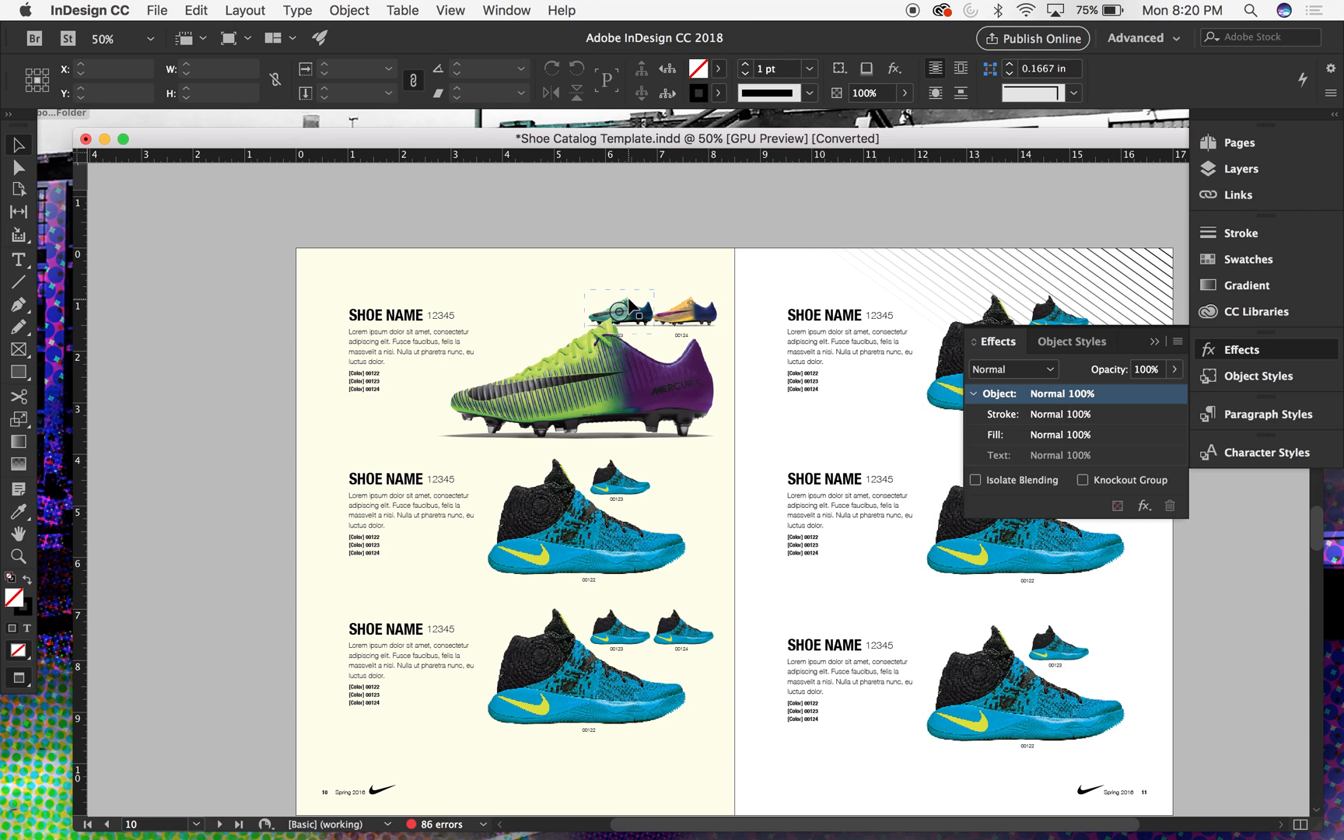
left_click_drag(639, 303, 552, 285)
left_click_drag(542, 274, 544, 277)
key("s")
left_click_drag(591, 356, 579, 345)
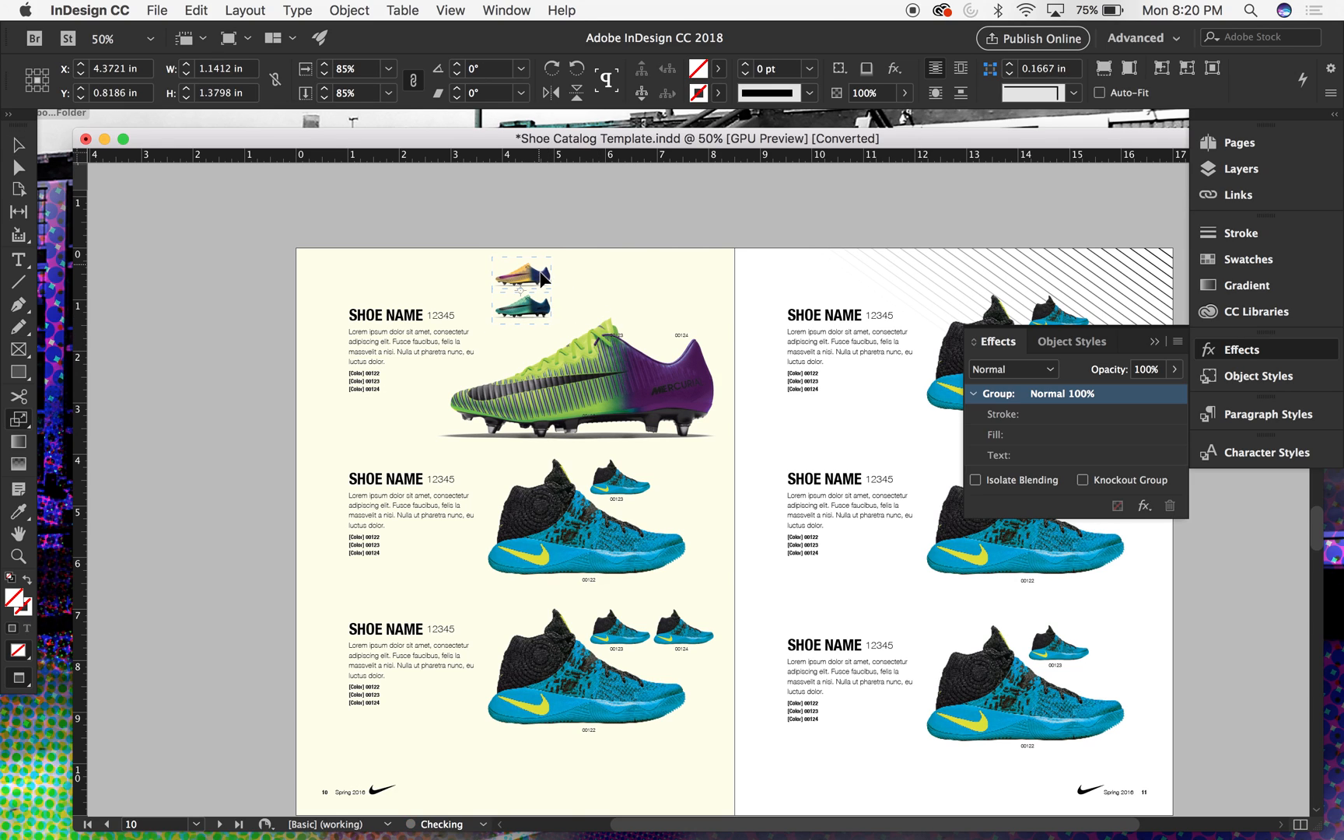
key("v")
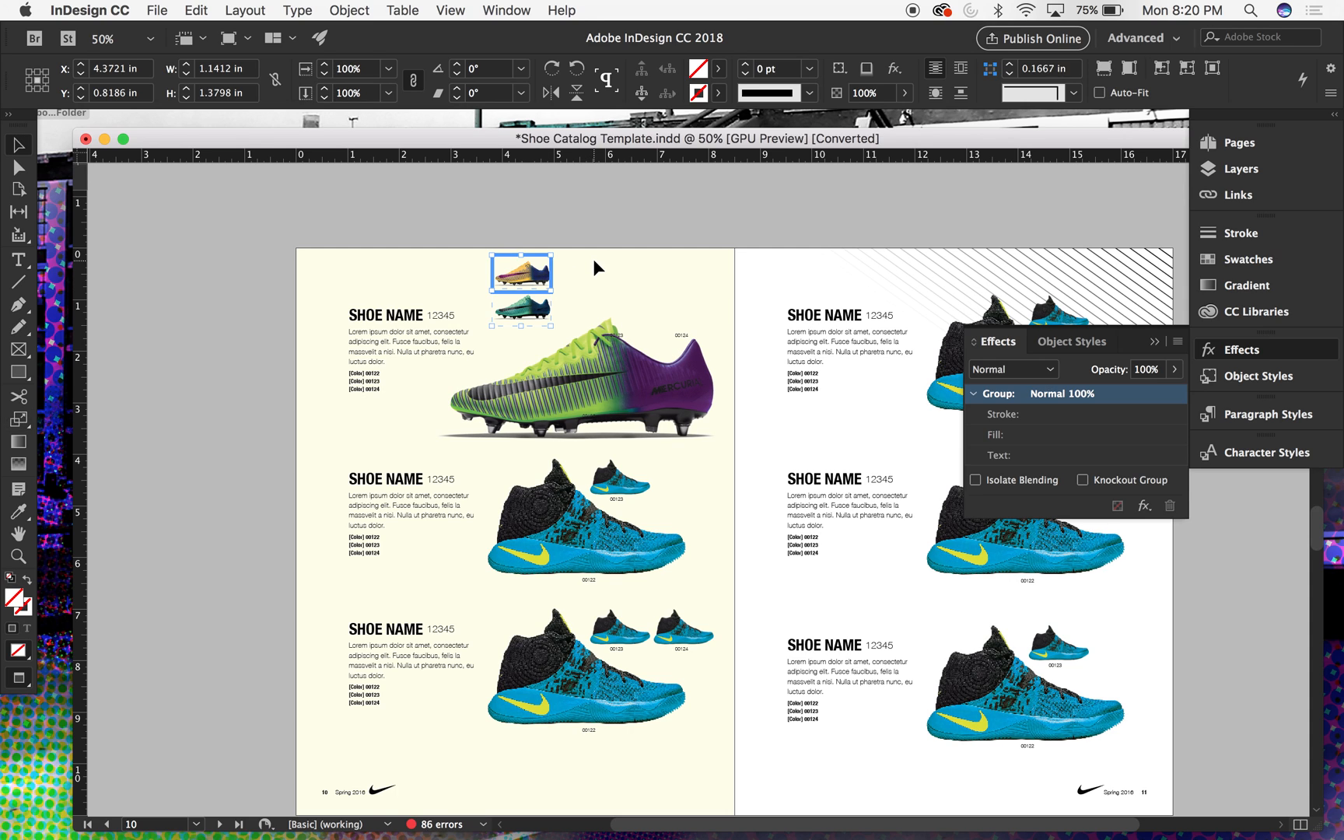
key("super+s")
left_click(926, 595)
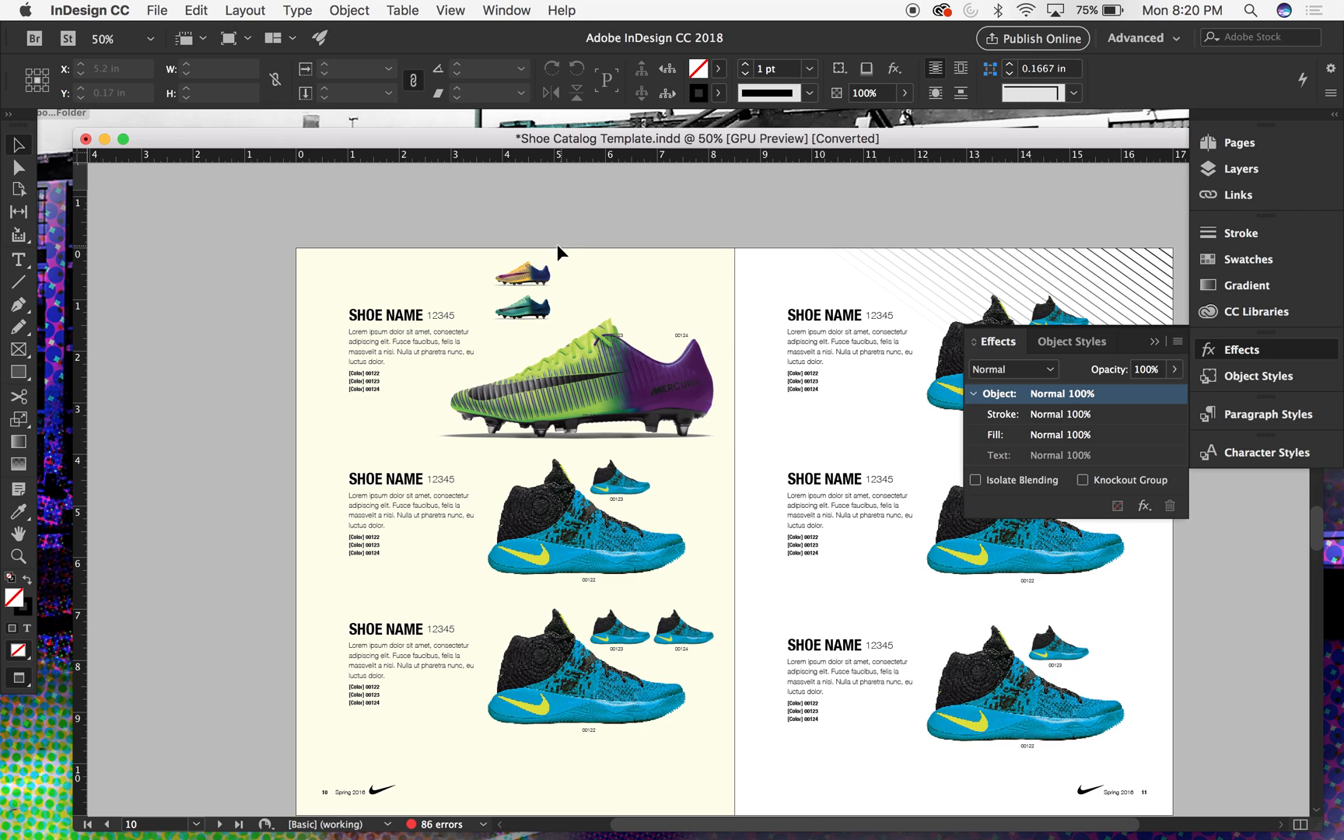
- Move both small boots down slightly and place the teal boot beside the orange one, on its heel side and at the same height
left_click_drag(545, 300, 550, 321)
left_click(652, 276)
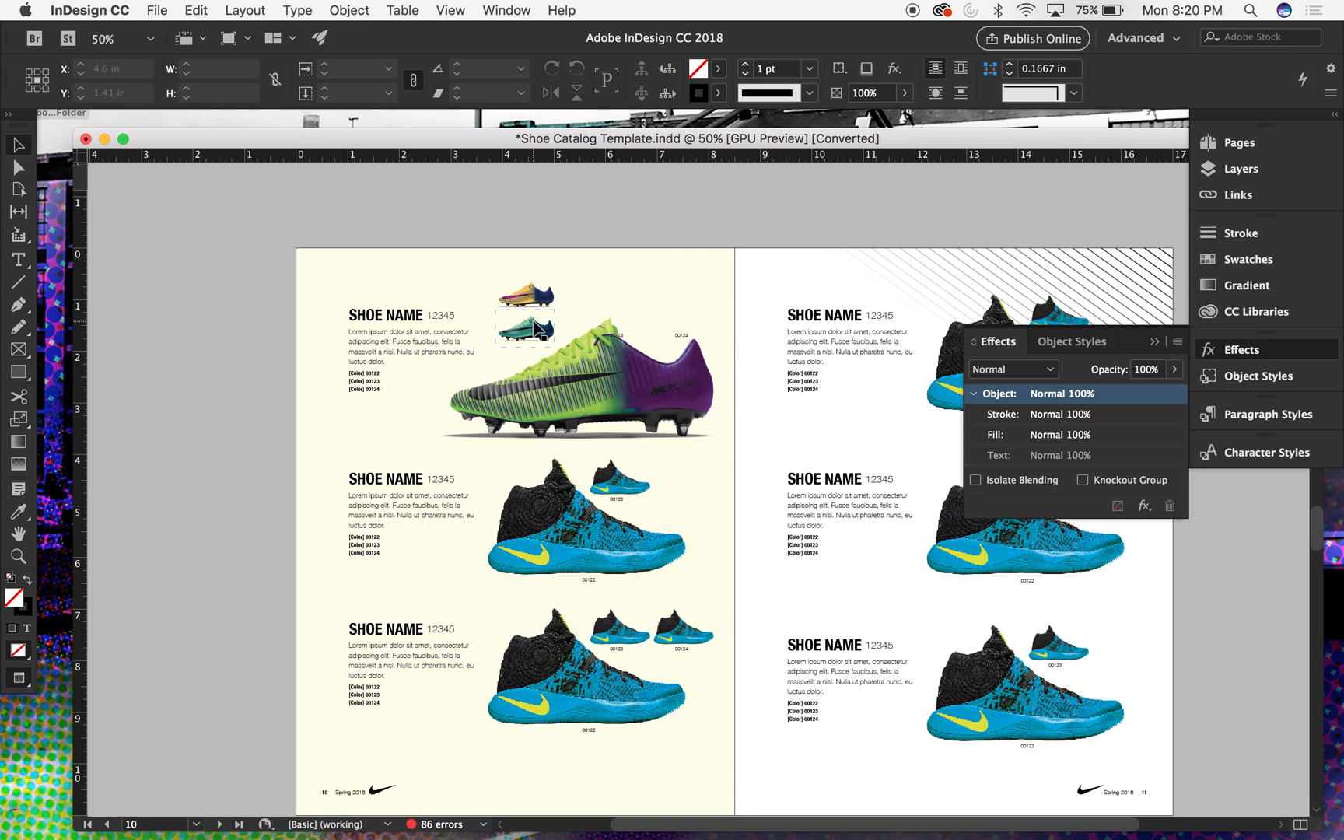
left_click_drag(571, 322, 647, 288)
left_click(660, 245)
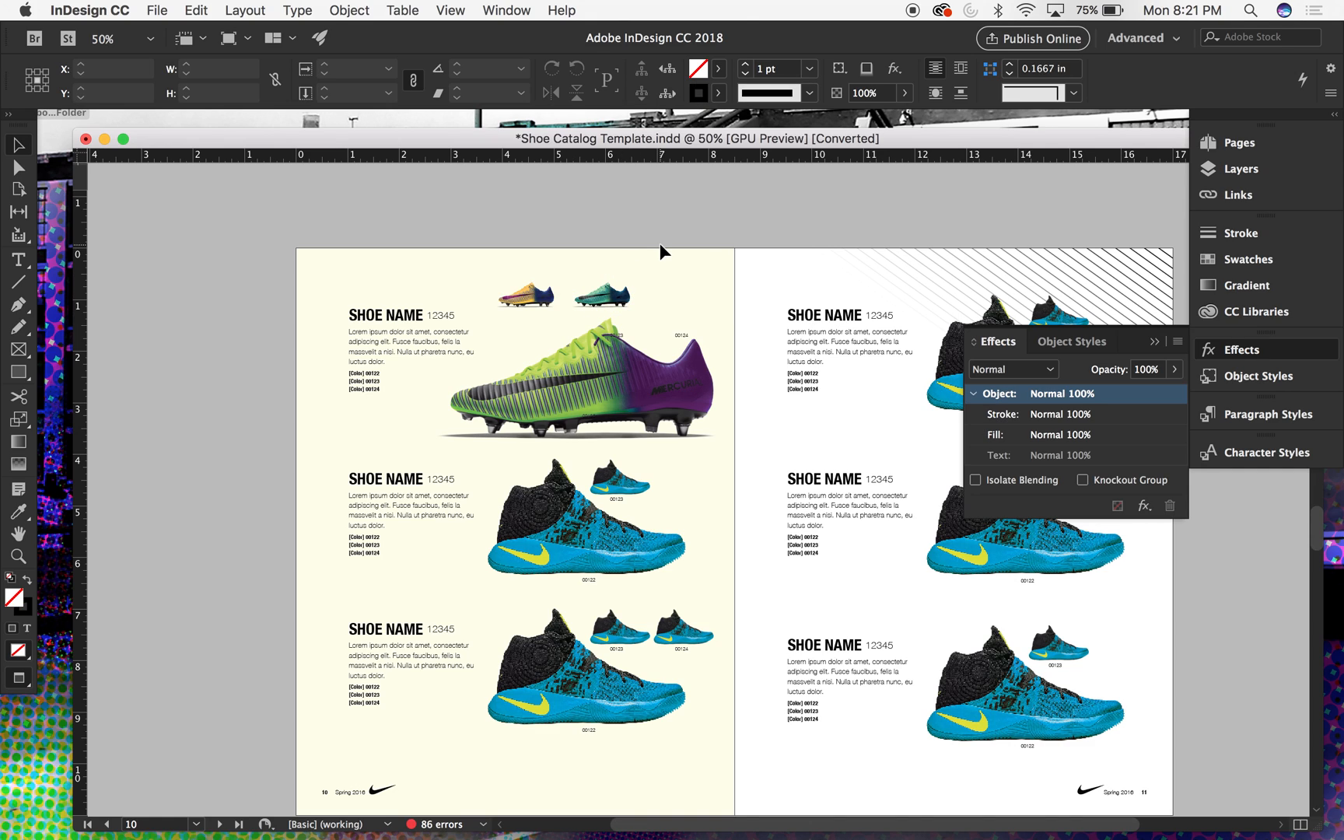
- Scale the orange and teal boot groups together to 113% from their upper-left corner, then deselect them
left_click(603, 301)
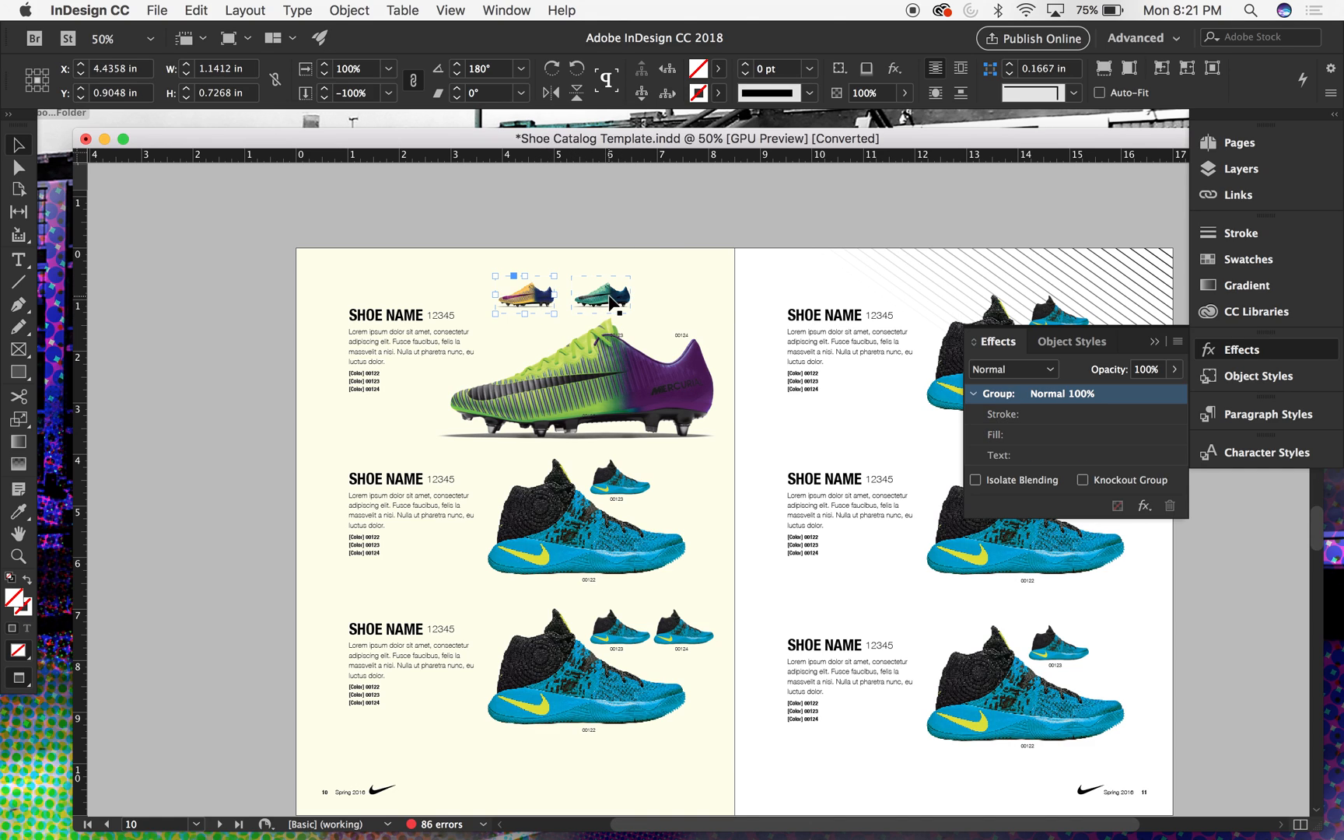
key("v")
left_click(524, 296, "shift")
key("s")
left_click(495, 277)
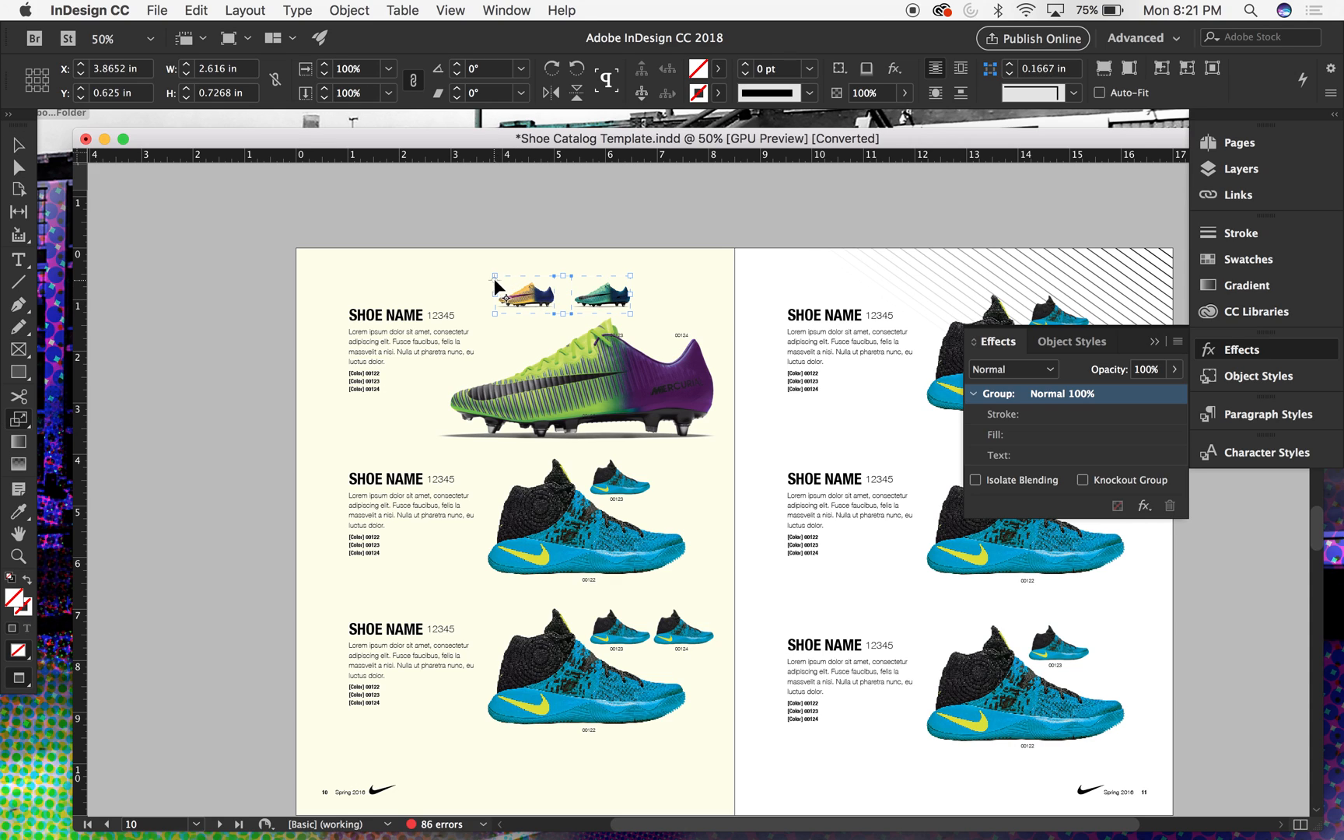
mouse_move(653, 340)
left_mouse_down()
mouse_move(674, 359)
mouse_move(666, 348)
left_mouse_up()
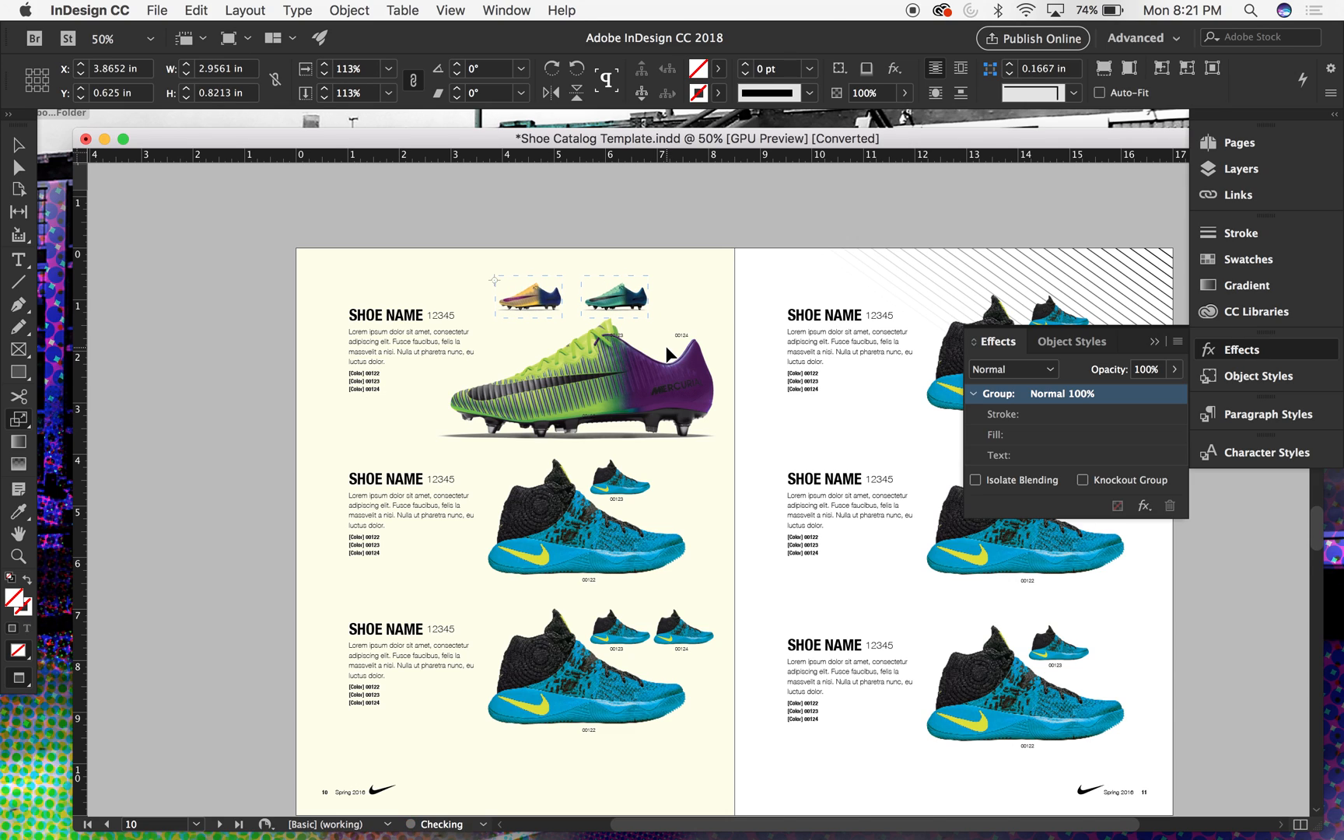
key("v")
left_click(686, 315)
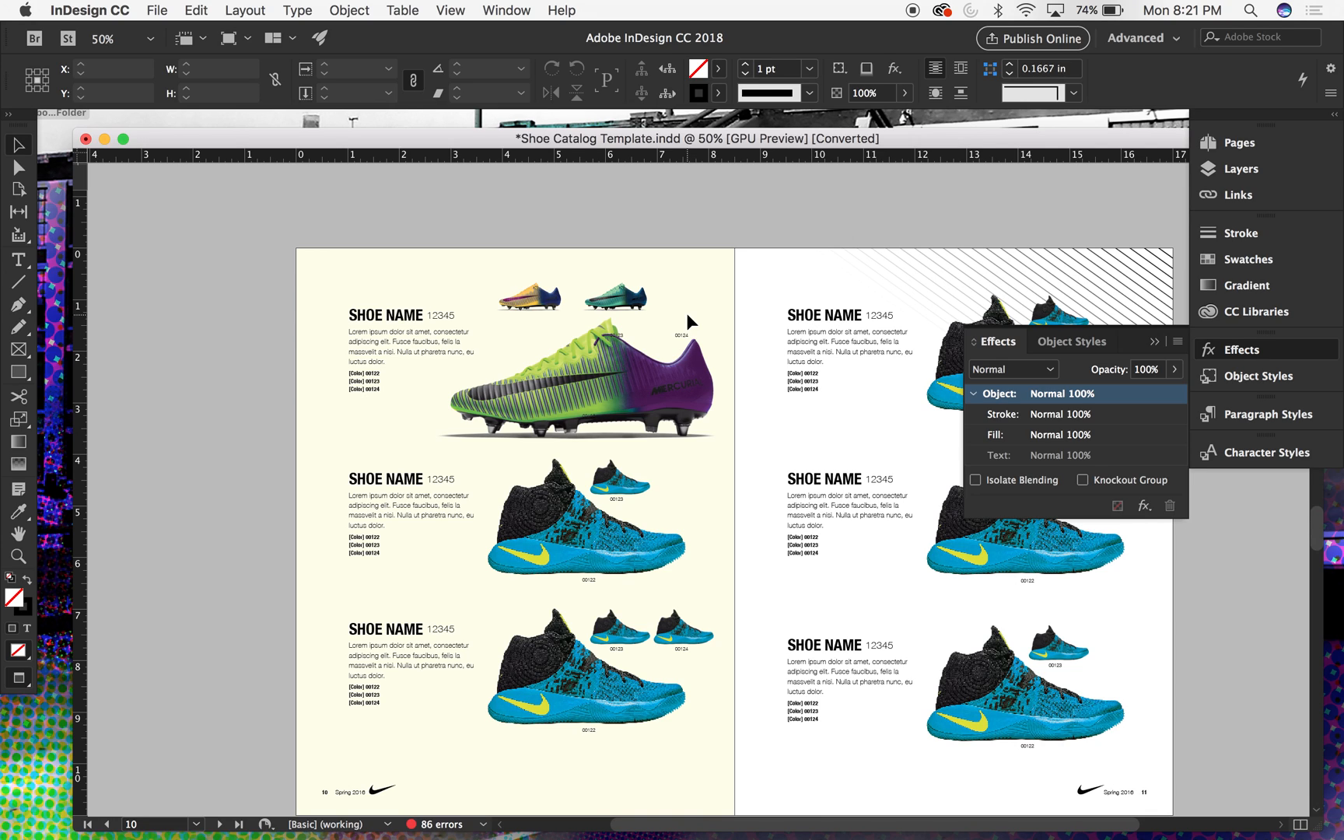
- Move the orange boot past the teal boot to sit above label 00124, aligned in the same row
left_click(556, 300)
left_click_drag(571, 297, 730, 296)
left_click(733, 203)
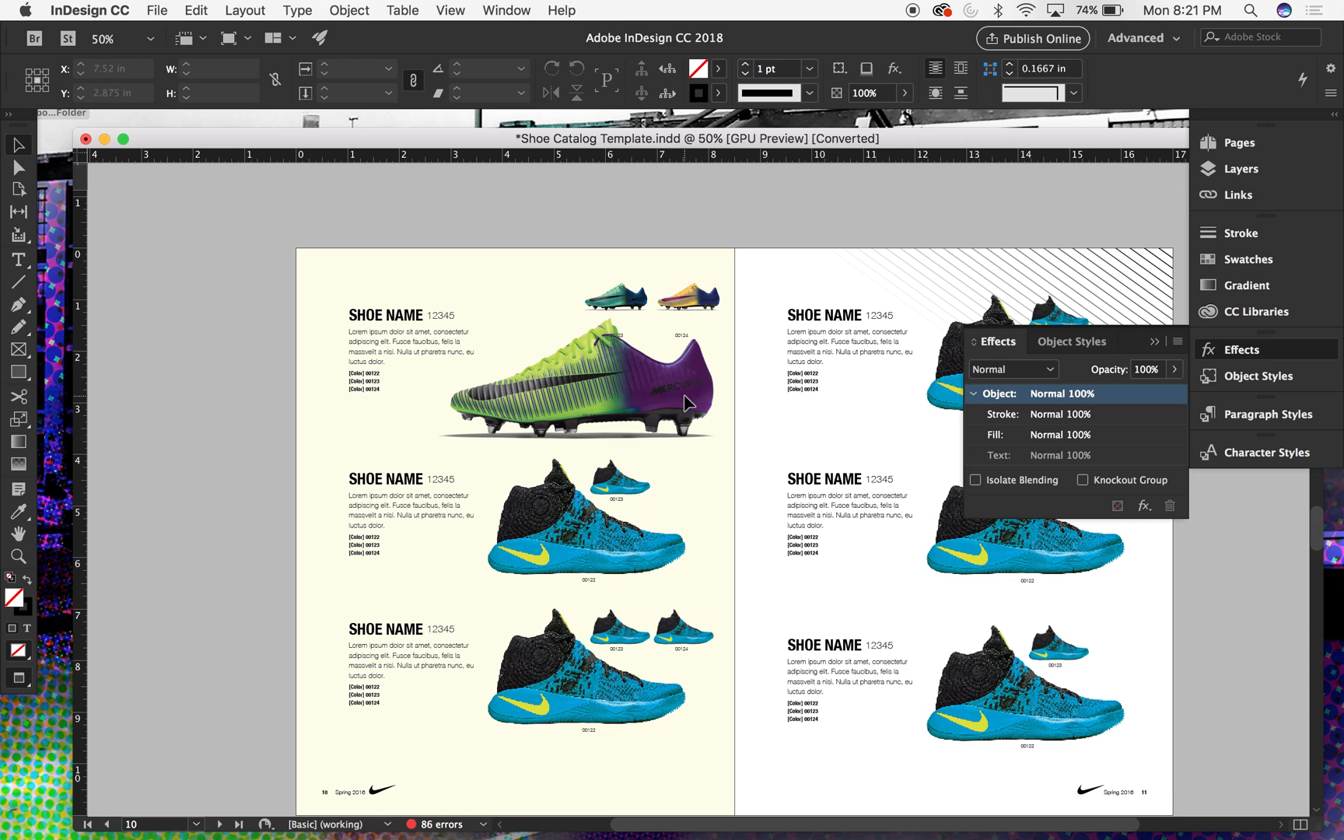
- Unlock all objects on the spread and shift the large boot group slightly toward the inner page edge
left_click(341, 3)
left_click(370, 170)
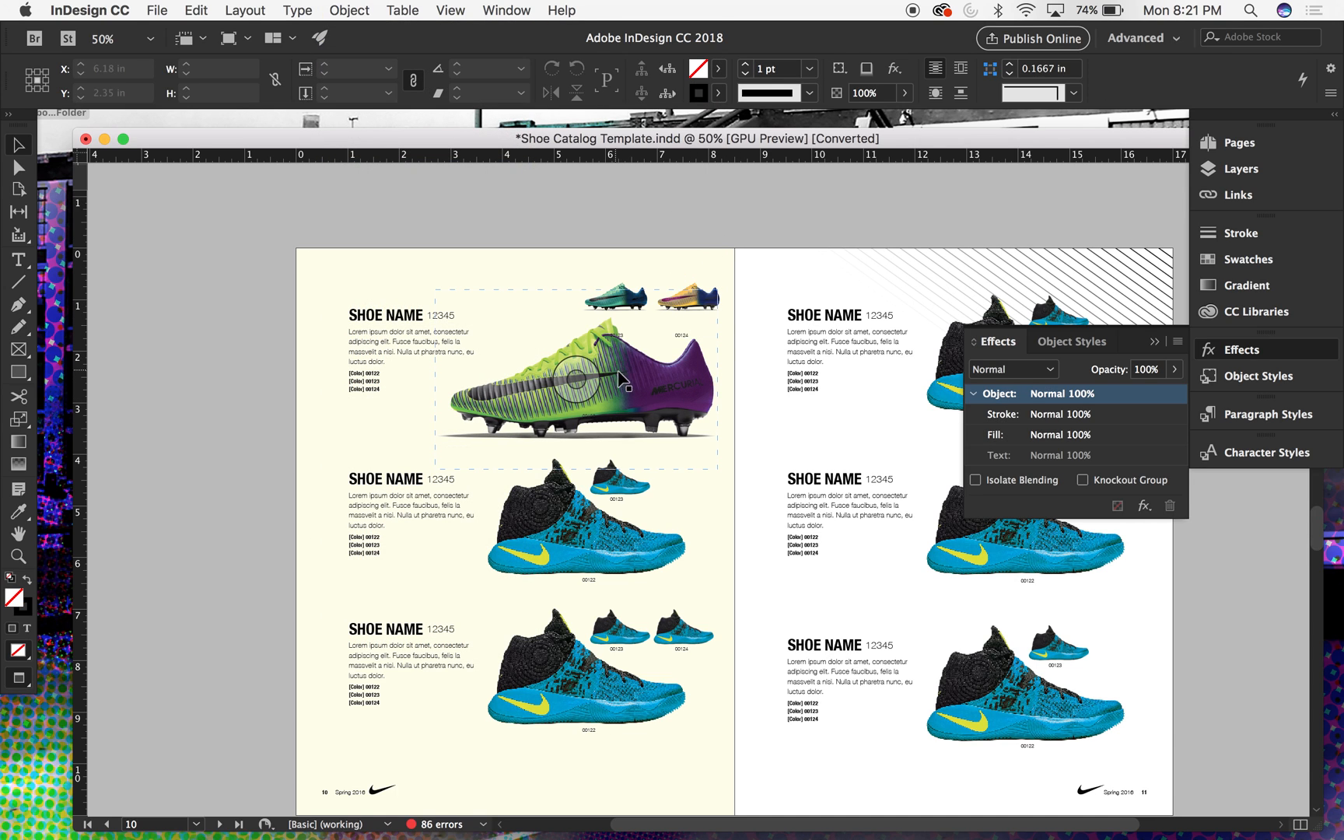
left_click_drag(639, 387, 642, 385)
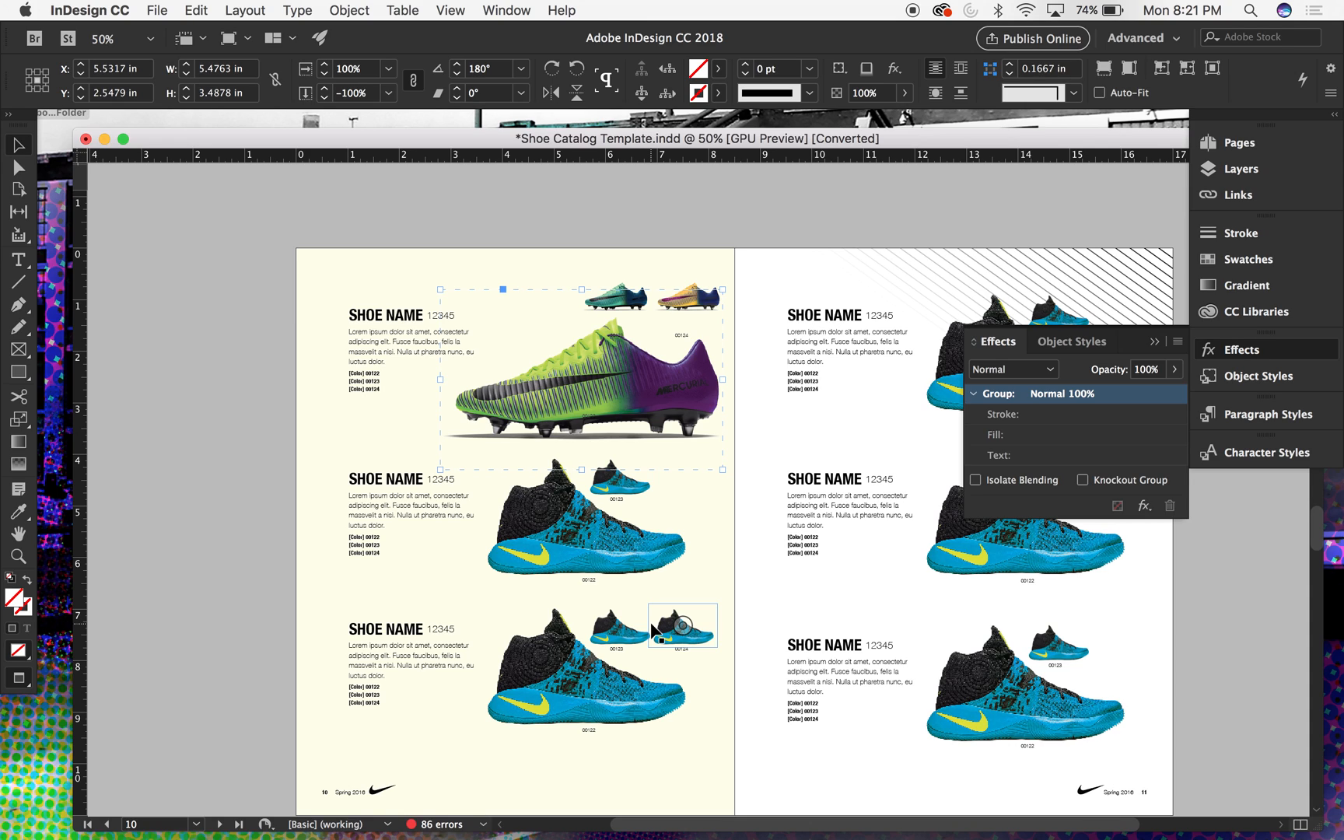
- Delete the large and small blue shoe images and their labels 00122 and 00123 from the tinted page's middle entry
left_click(558, 515)
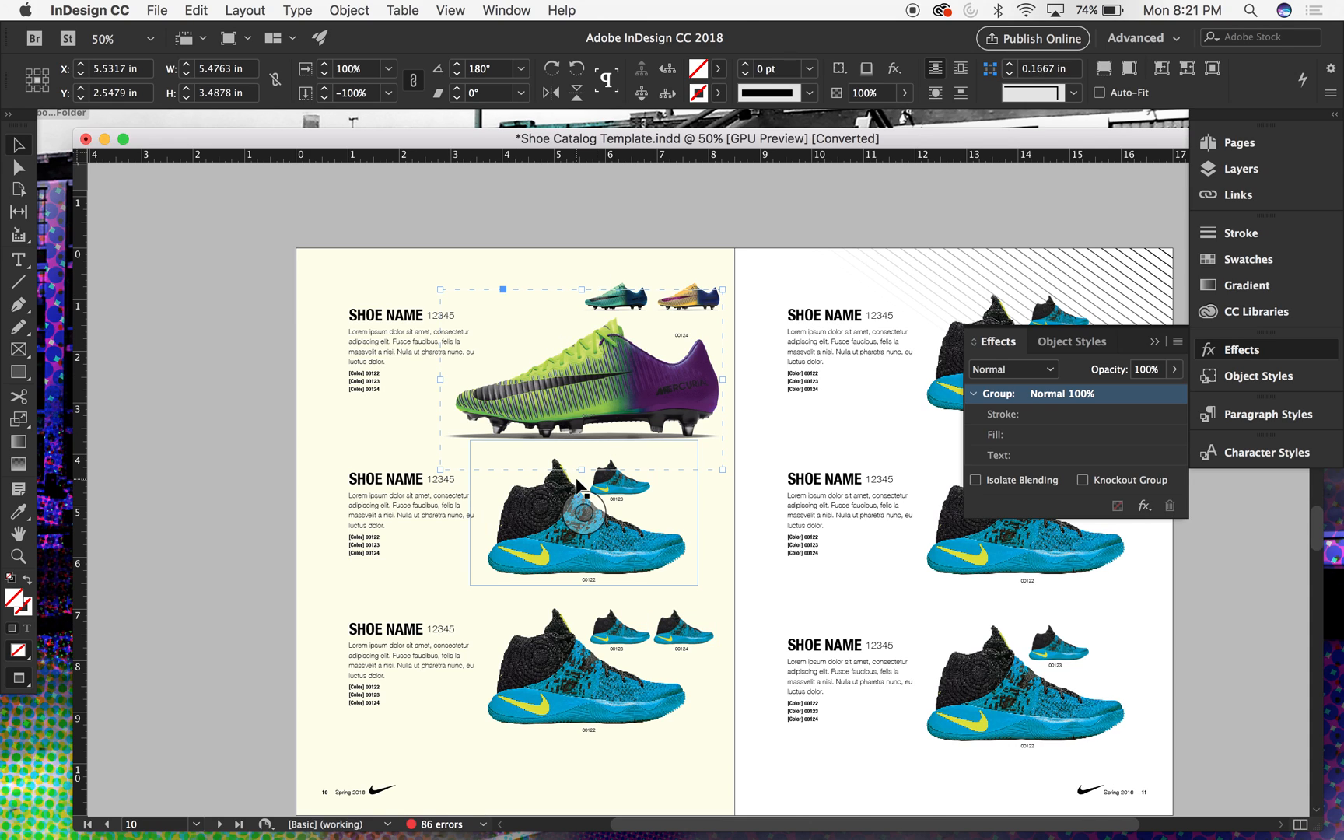
double_click(533, 502)
key("Delete")
left_click(627, 478)
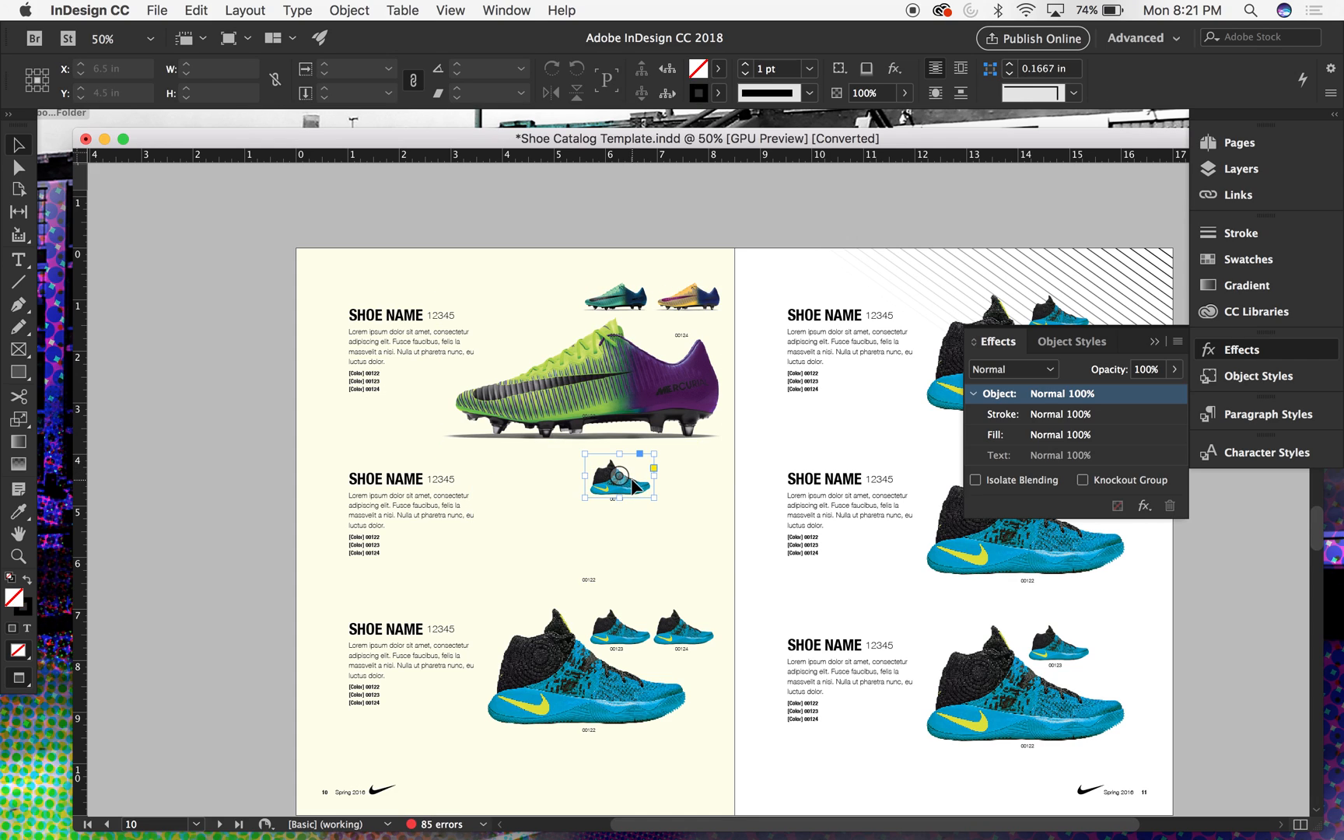
key("Delete")
left_click(617, 500)
key("Delete")
left_click(588, 579)
key("Delete")
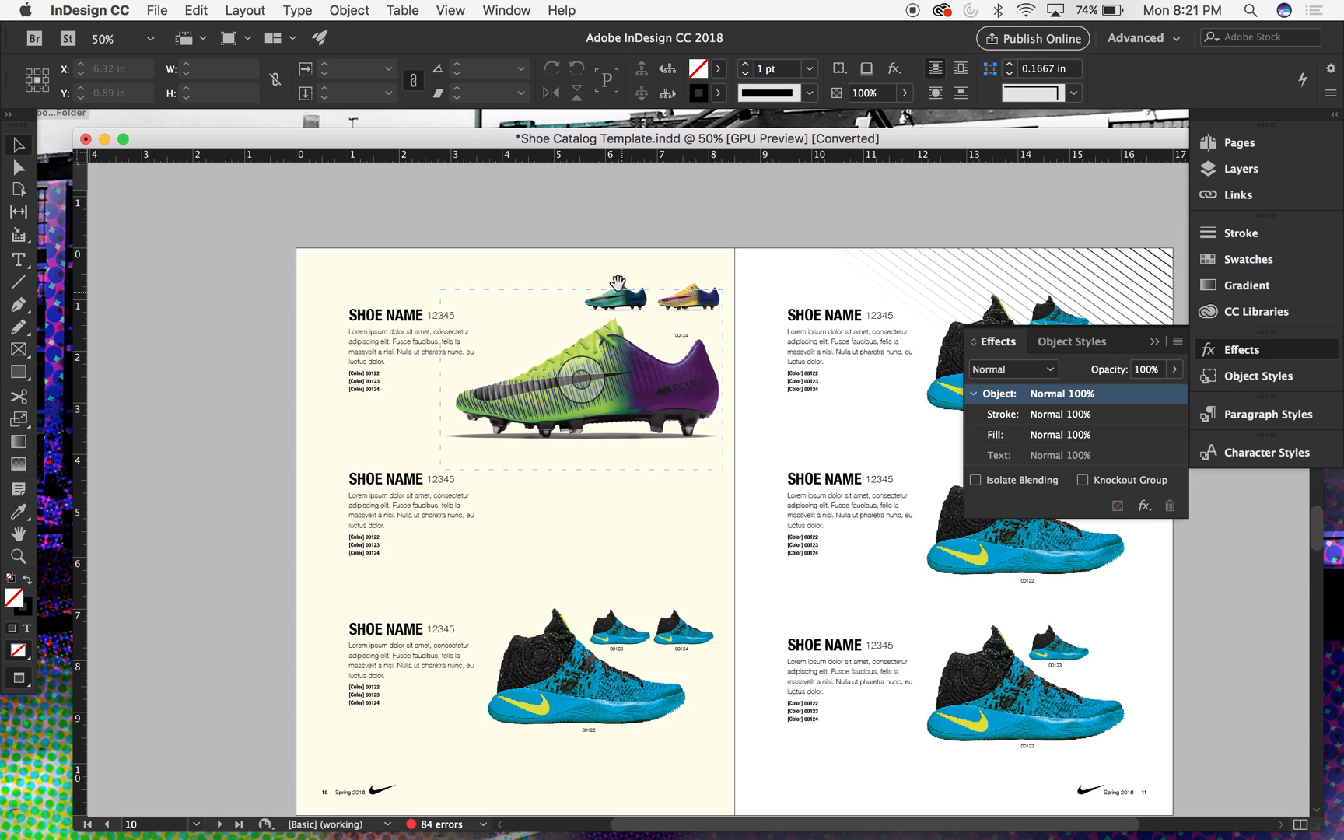
- Duplicate the large green boot, the teal boot and their two labels straight down into the tinted page's middle entry
left_click_drag(562, 231, 625, 417)
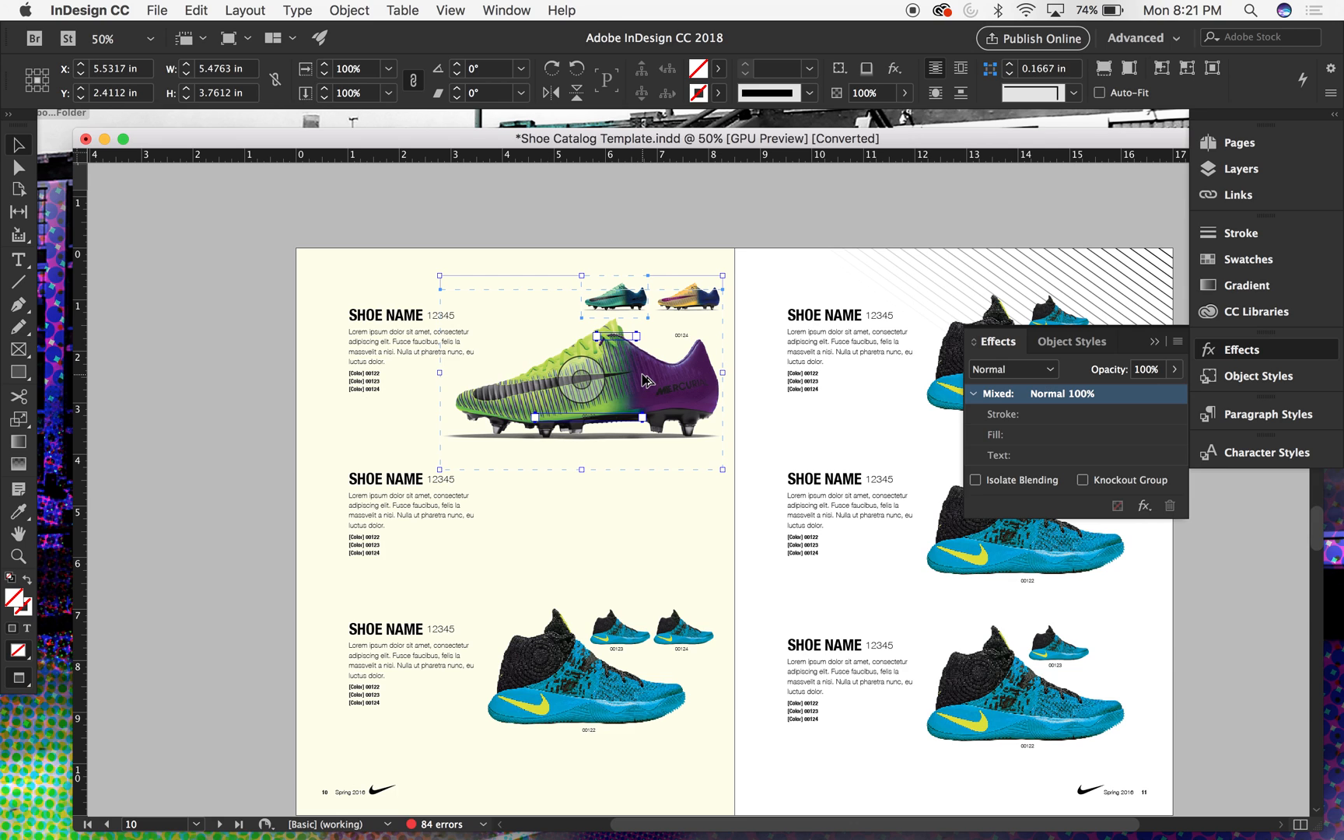
left_click_drag(642, 381, 642, 543)
left_click(711, 715)
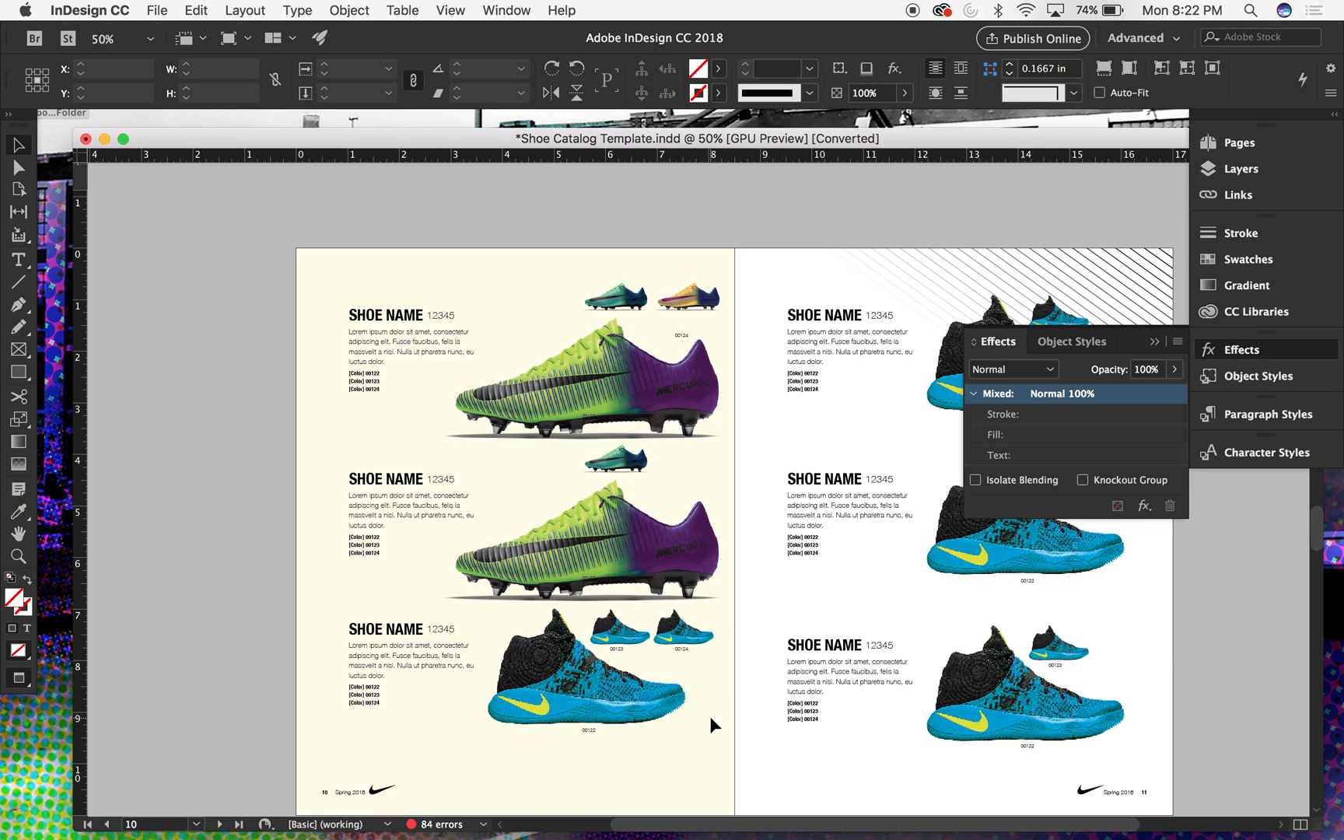
- Select the text, blue shoes and labels of the tinted page's third entry and move them down together by 0.28 in
scroll(710, 715, "down", 3)
left_click(398, 520)
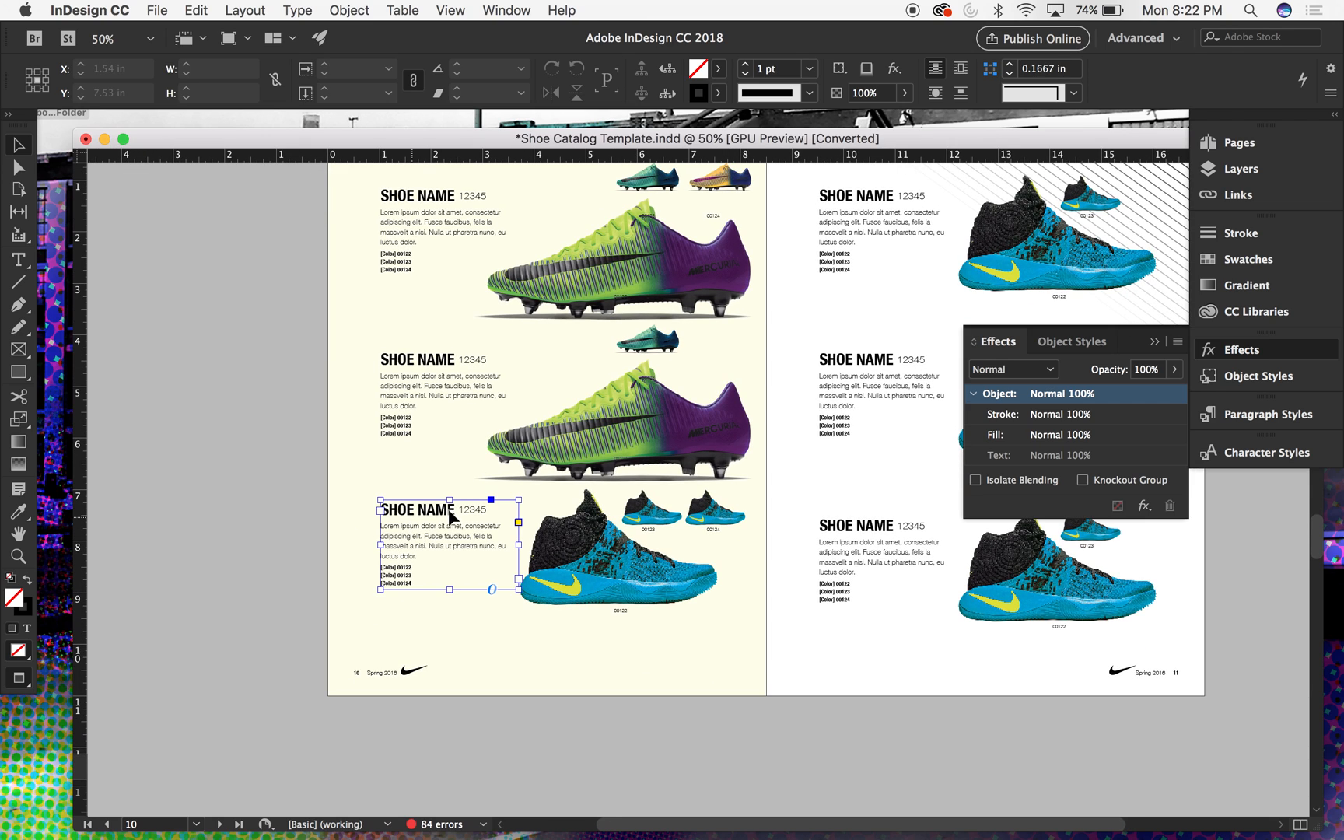
left_click_drag(772, 510, 375, 618)
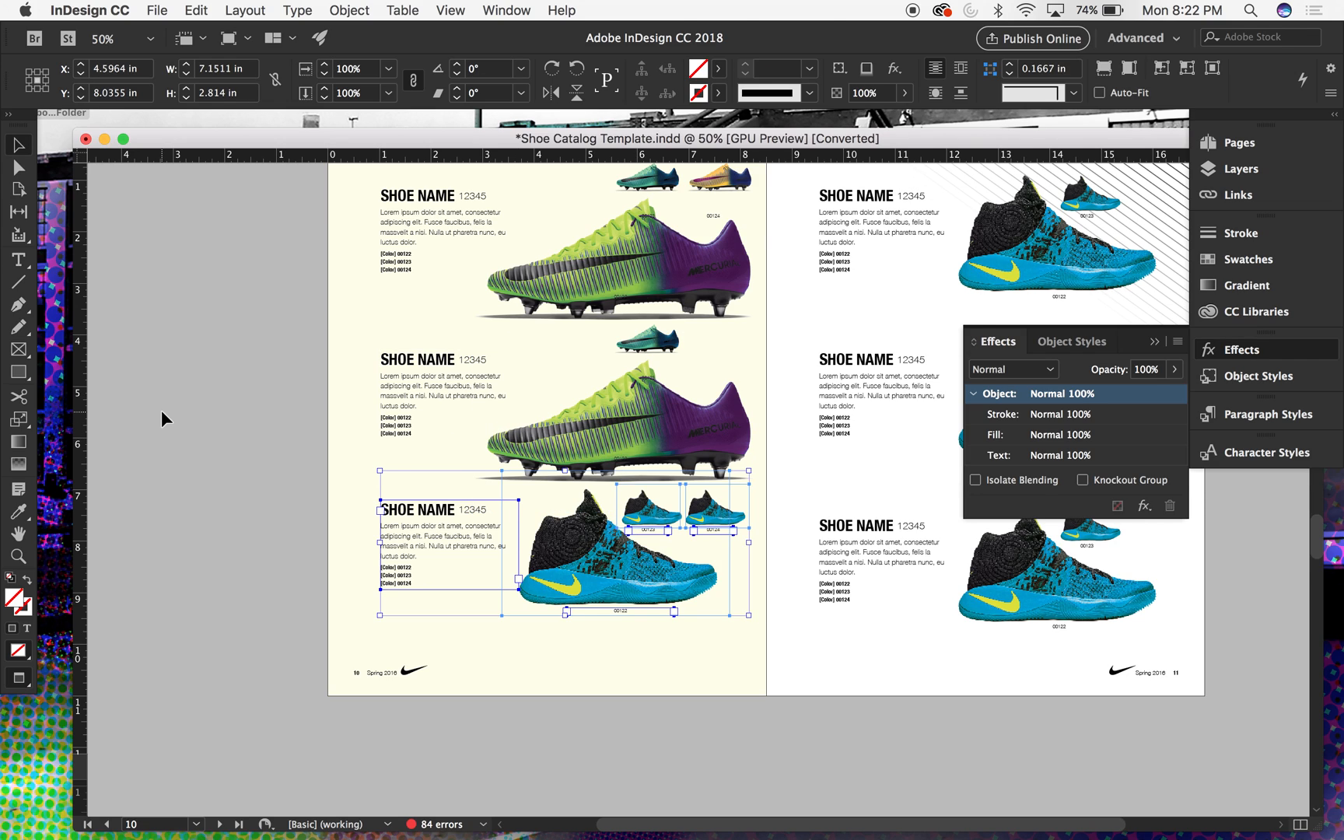
key("shift+Down")
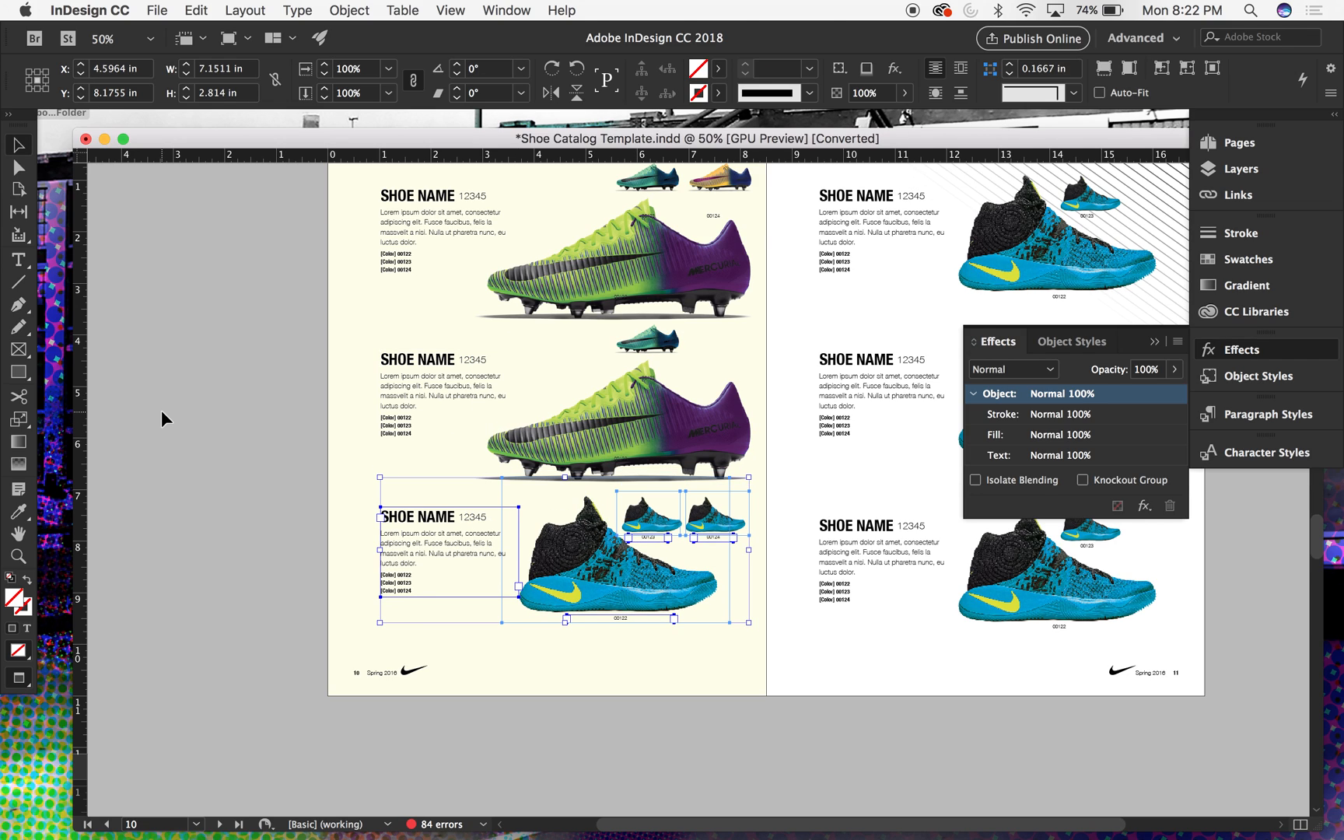
key("shift+Down")
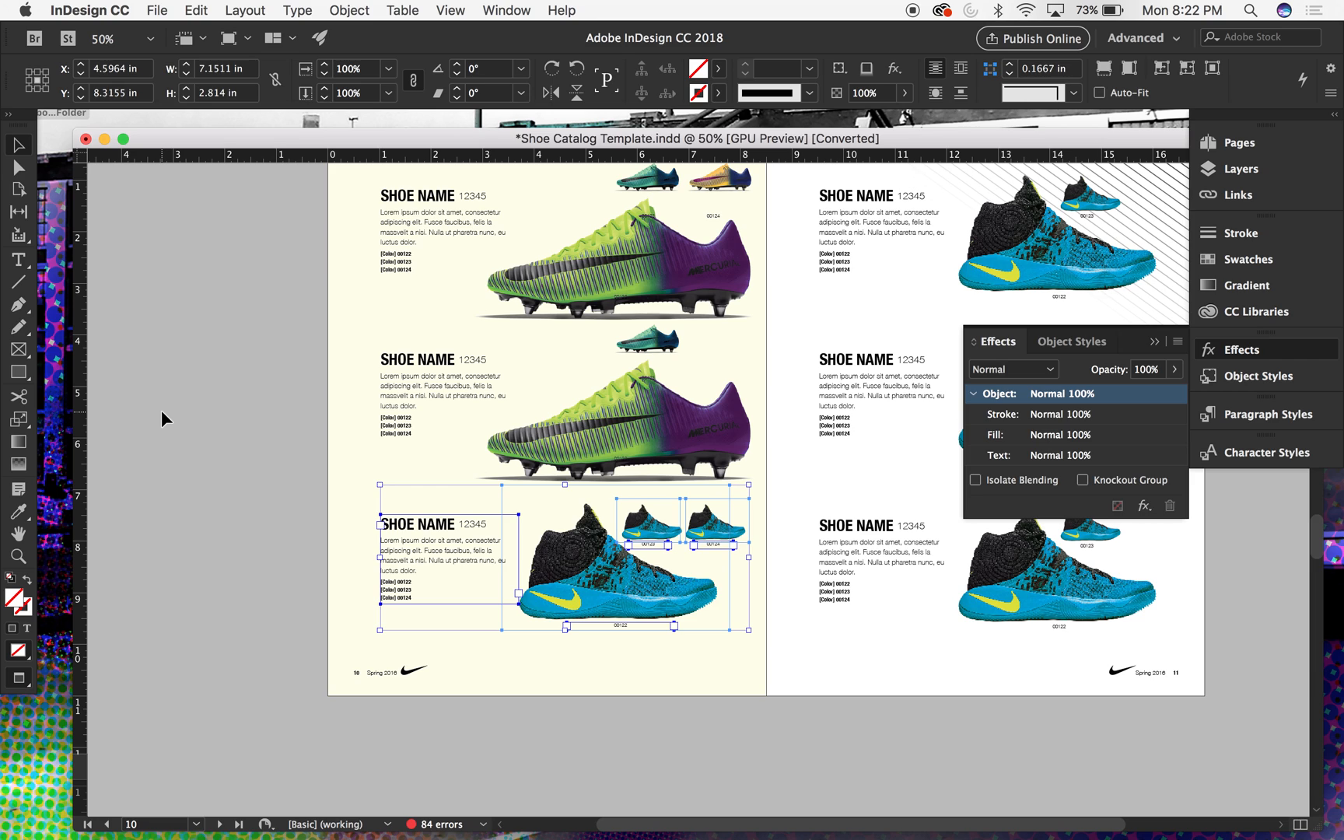
right_click(238, 382)
left_click(256, 212)
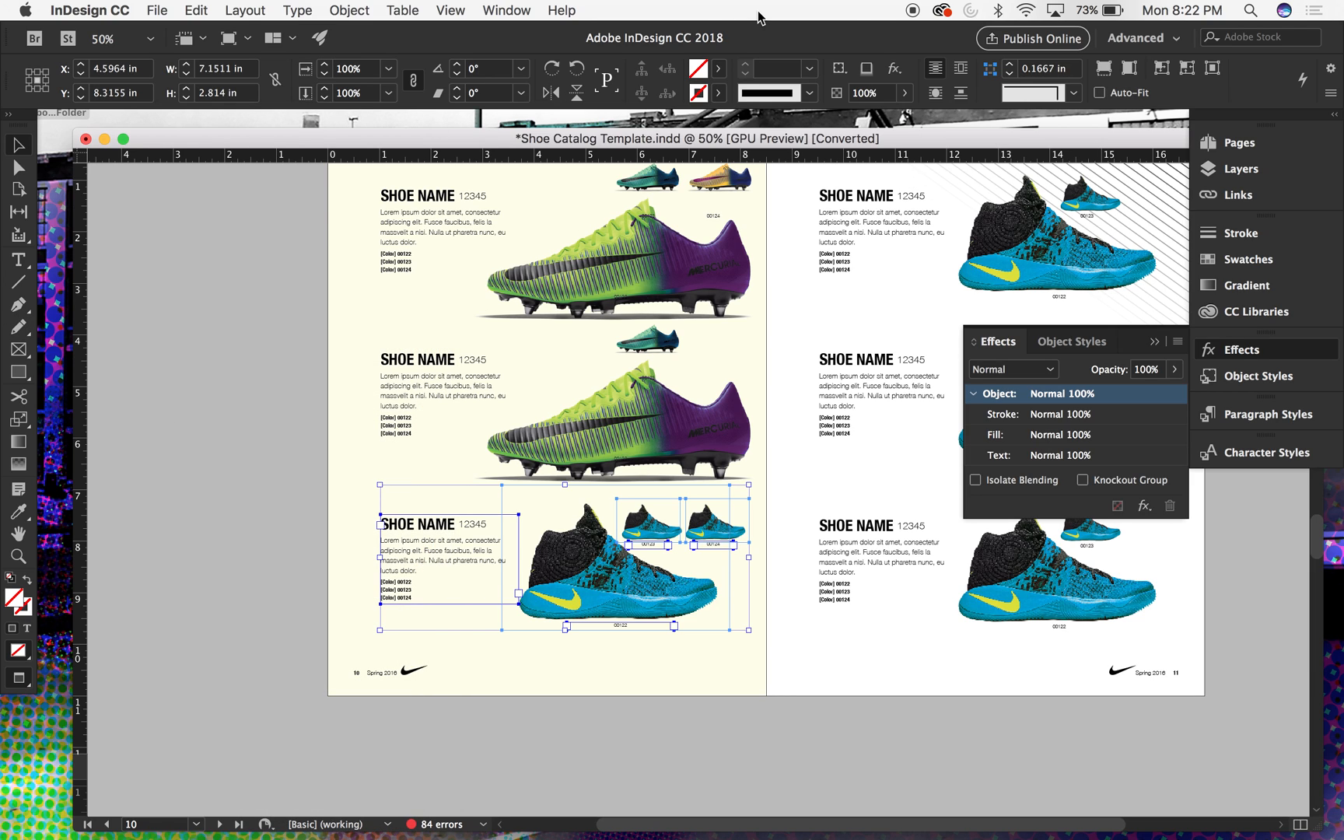